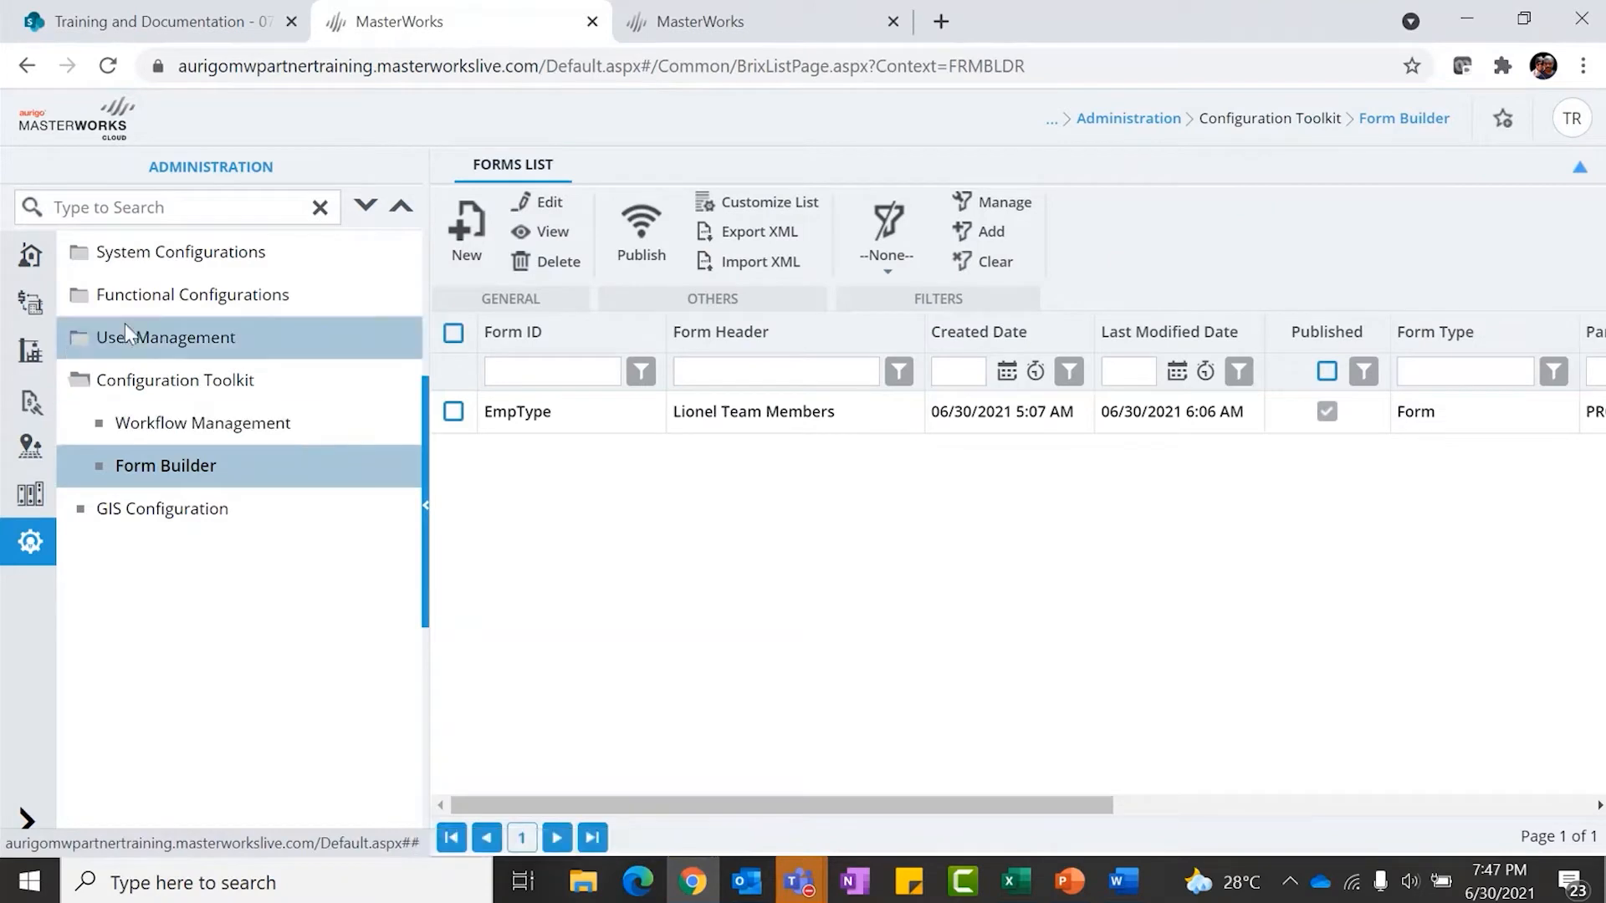
Open the EmpType form from Form Builder for editing and collapse the navigation pane to widen the design canvas
{"action": "left_click", "coordinate": [107, 421]}
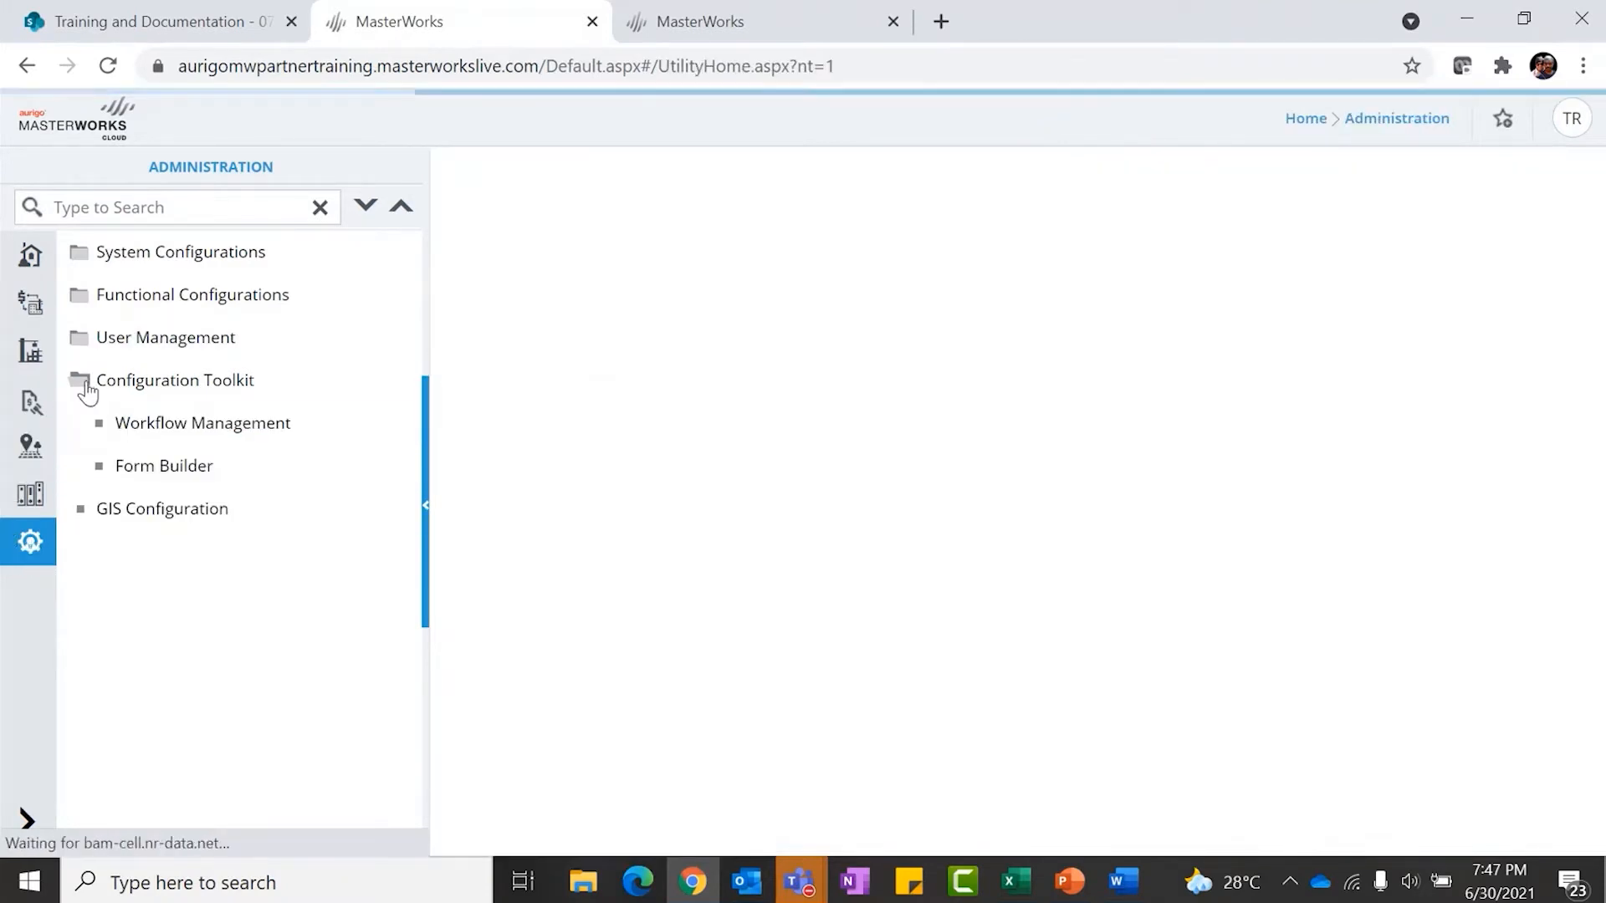
{"action": "left_click", "coordinate": [167, 465]}
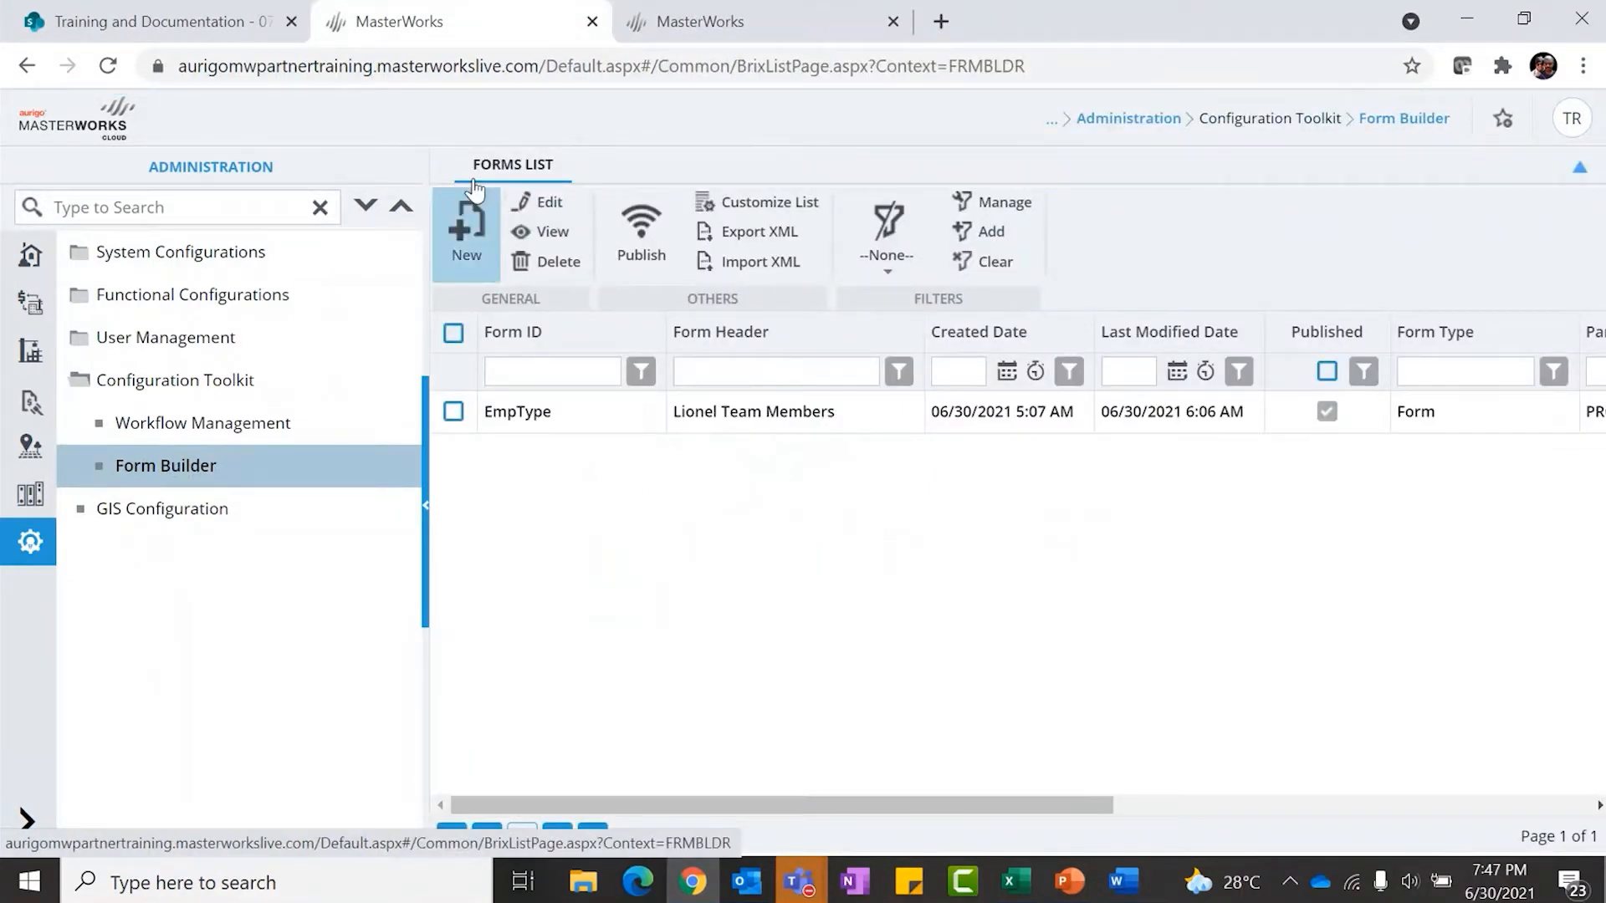
{"action": "left_click", "coordinate": [784, 423]}
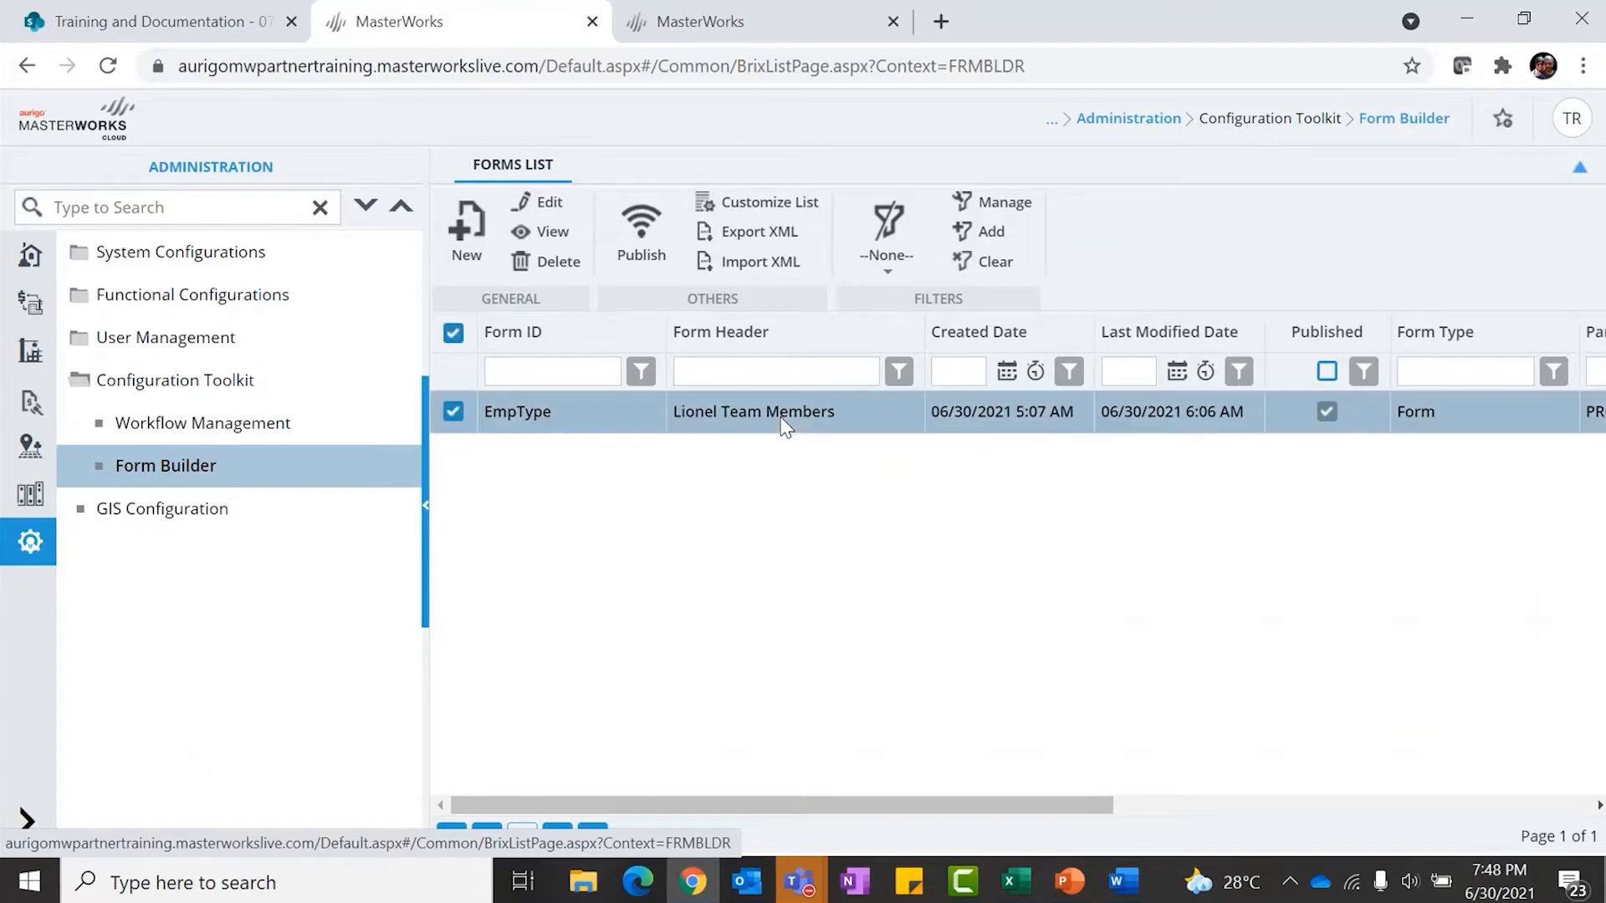
{"action": "left_click", "coordinate": [542, 203]}
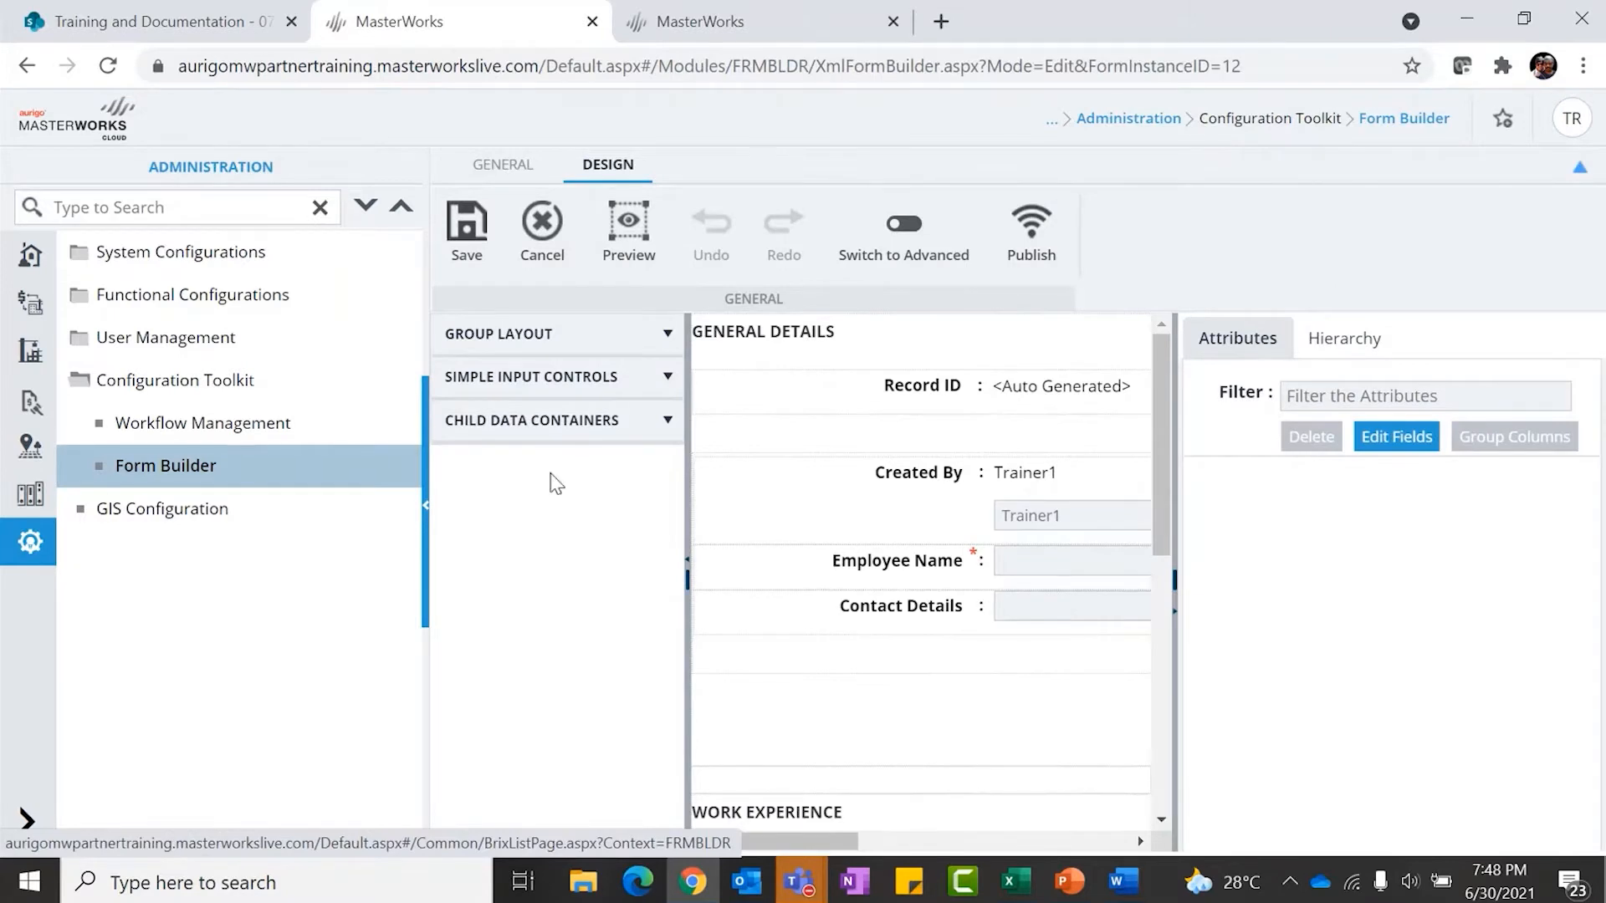
{"action": "left_click", "coordinate": [424, 439]}
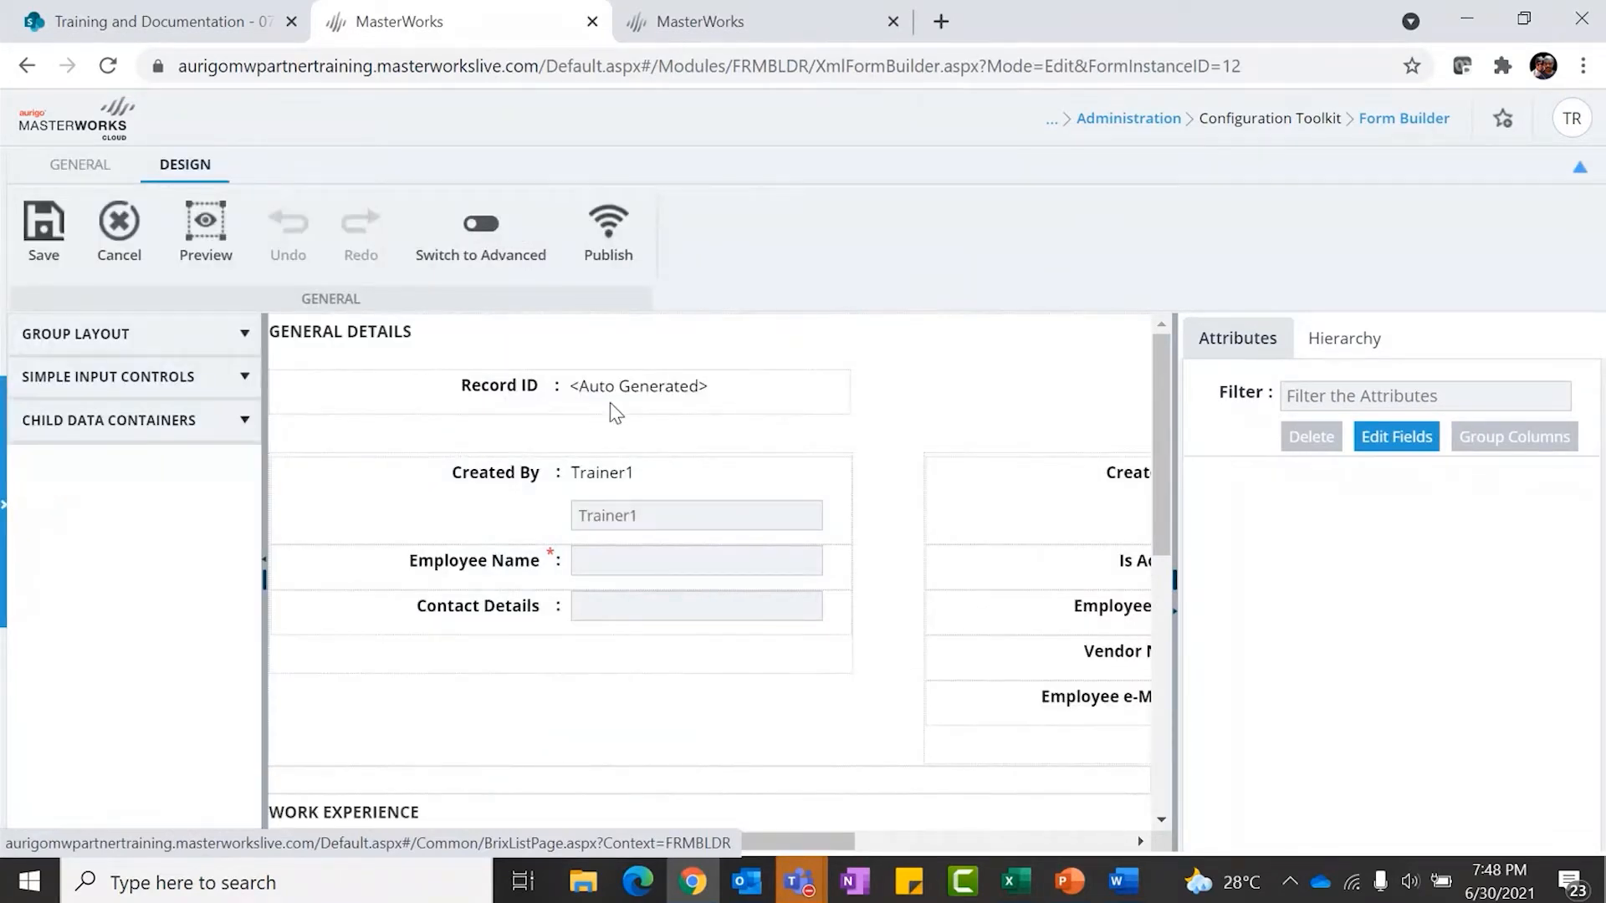
Examine the General Details fields in the form design, including the Contact Details attributes and the Employee Type options
{"action": "scroll", "coordinate": [609, 403], "scroll_direction": "right", "scroll_amount": 1}
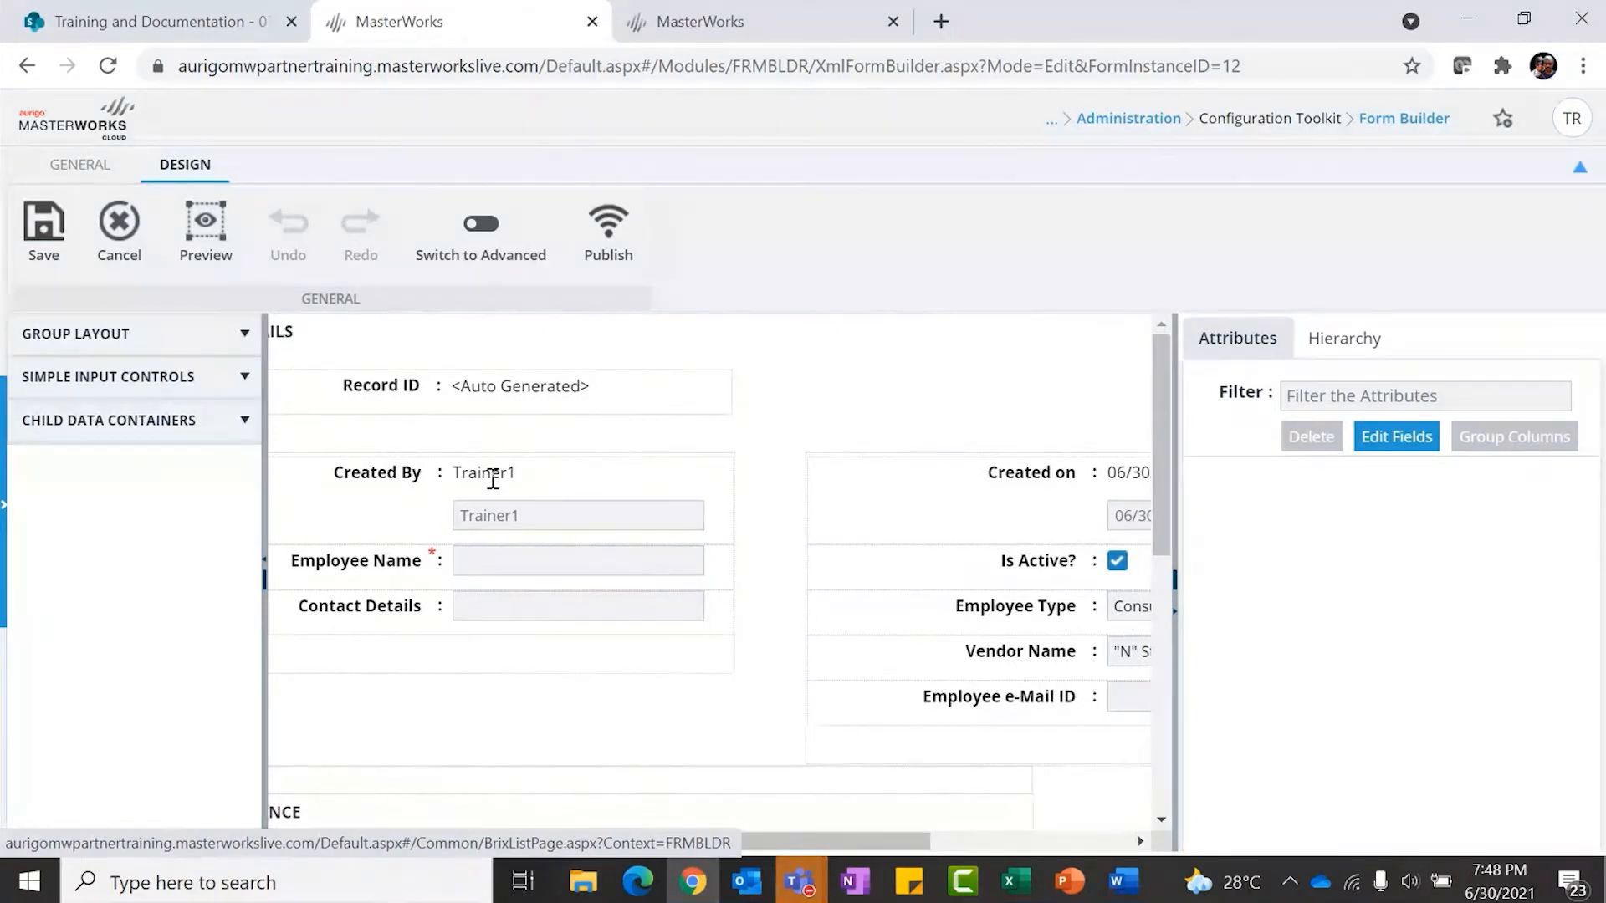
{"action": "scroll", "coordinate": [494, 478], "scroll_direction": "right", "scroll_amount": 4}
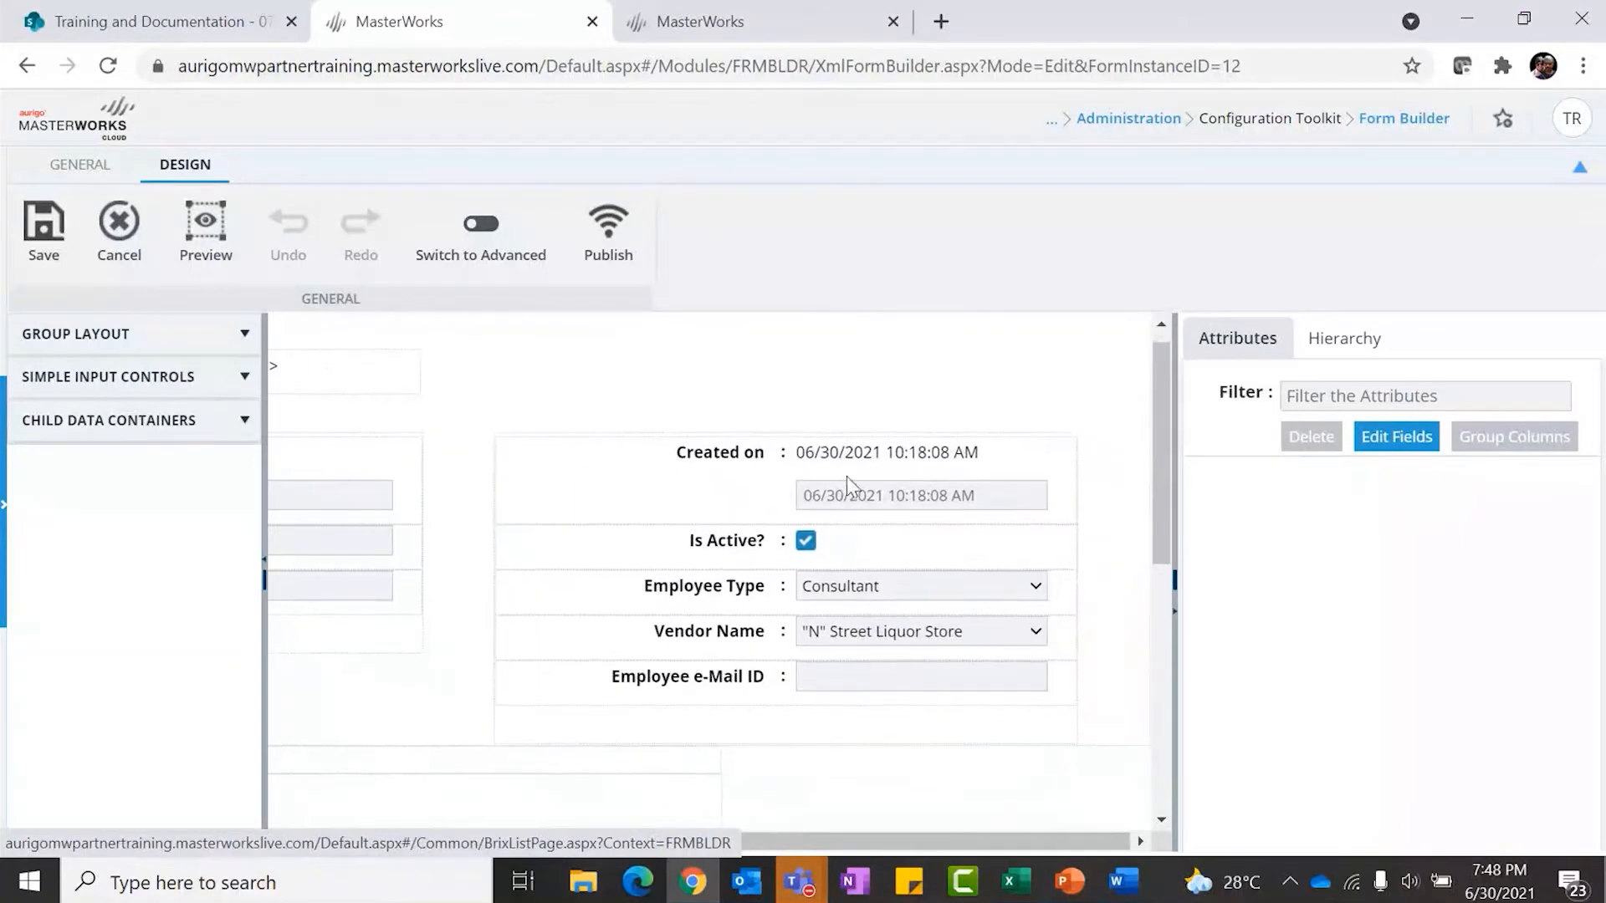
{"action": "scroll", "coordinate": [835, 468], "scroll_direction": "left", "scroll_amount": 5}
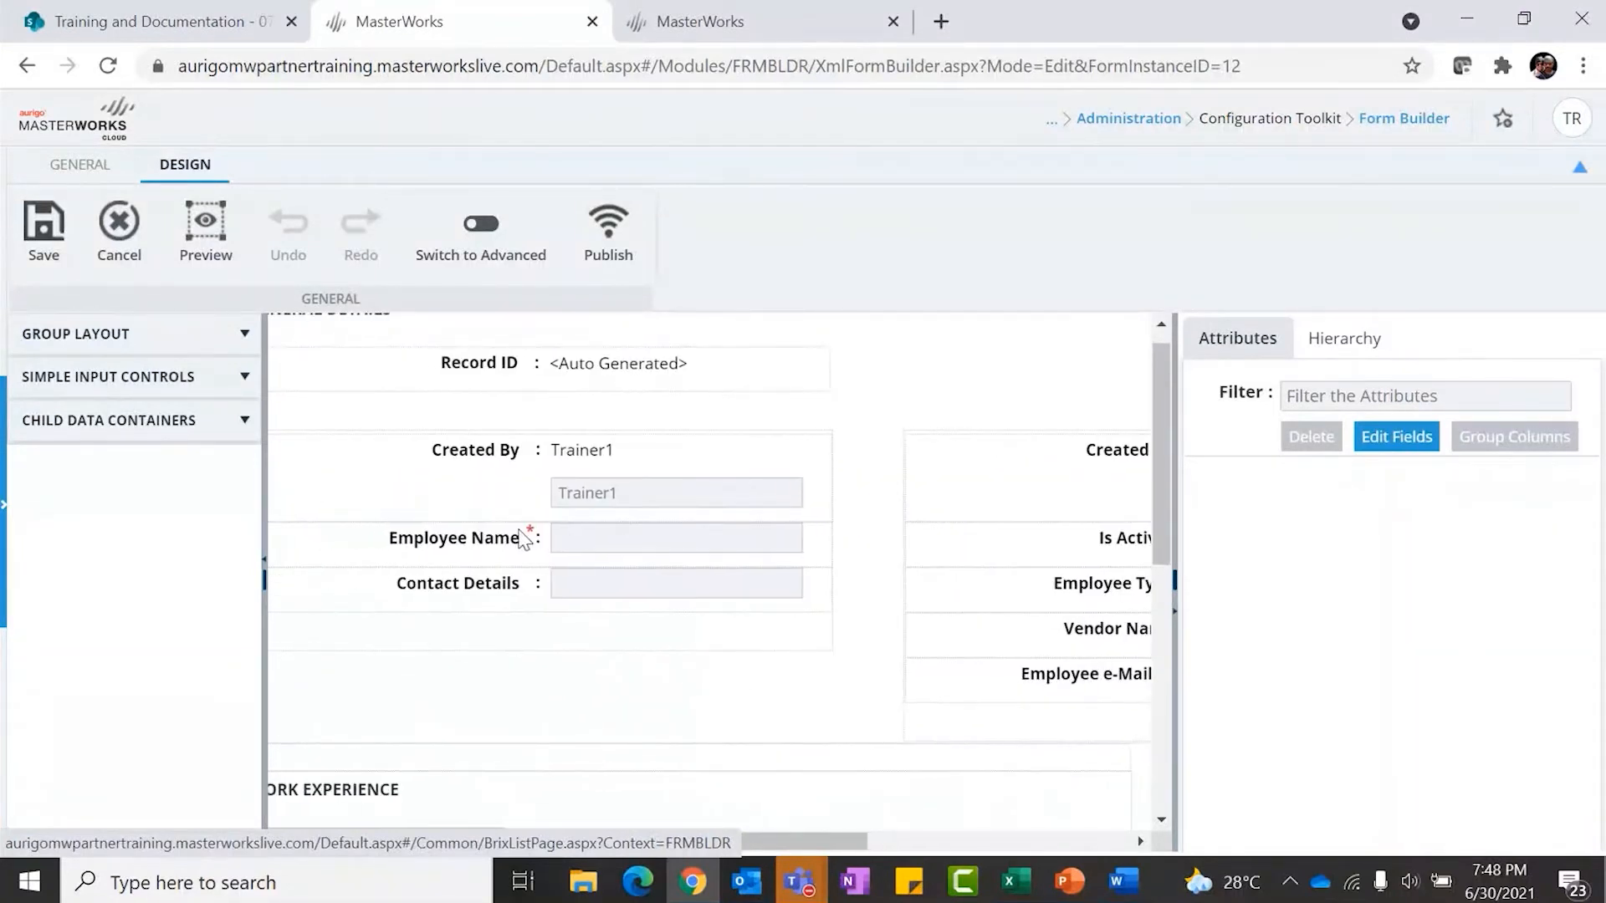
{"action": "scroll", "coordinate": [518, 527], "scroll_direction": "down", "scroll_amount": 1}
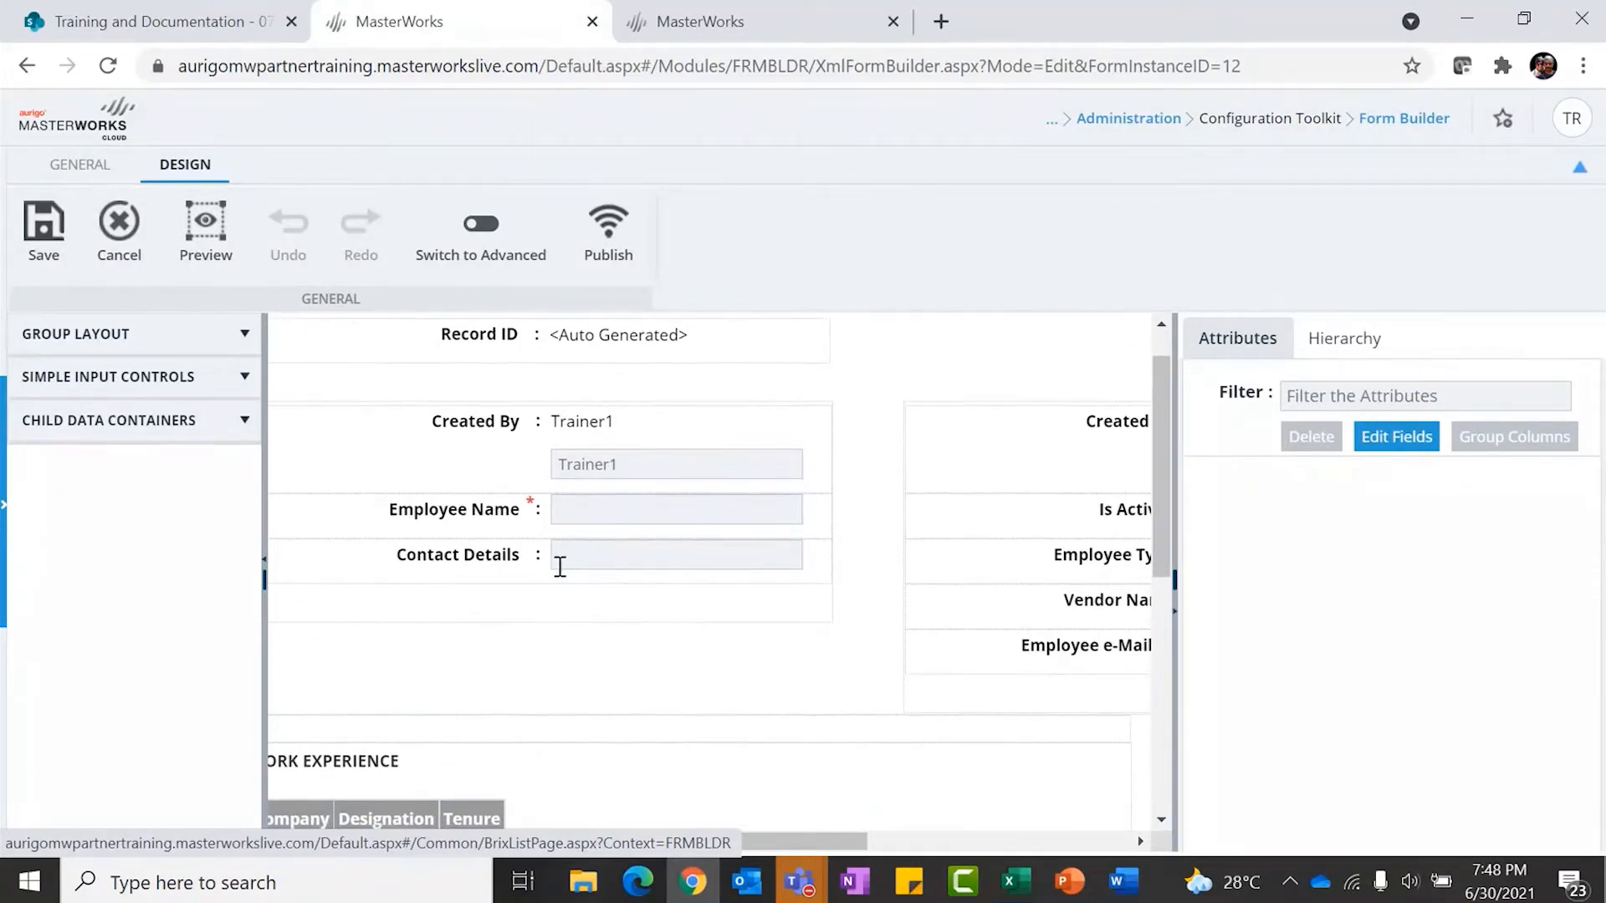
{"action": "left_click", "coordinate": [510, 571]}
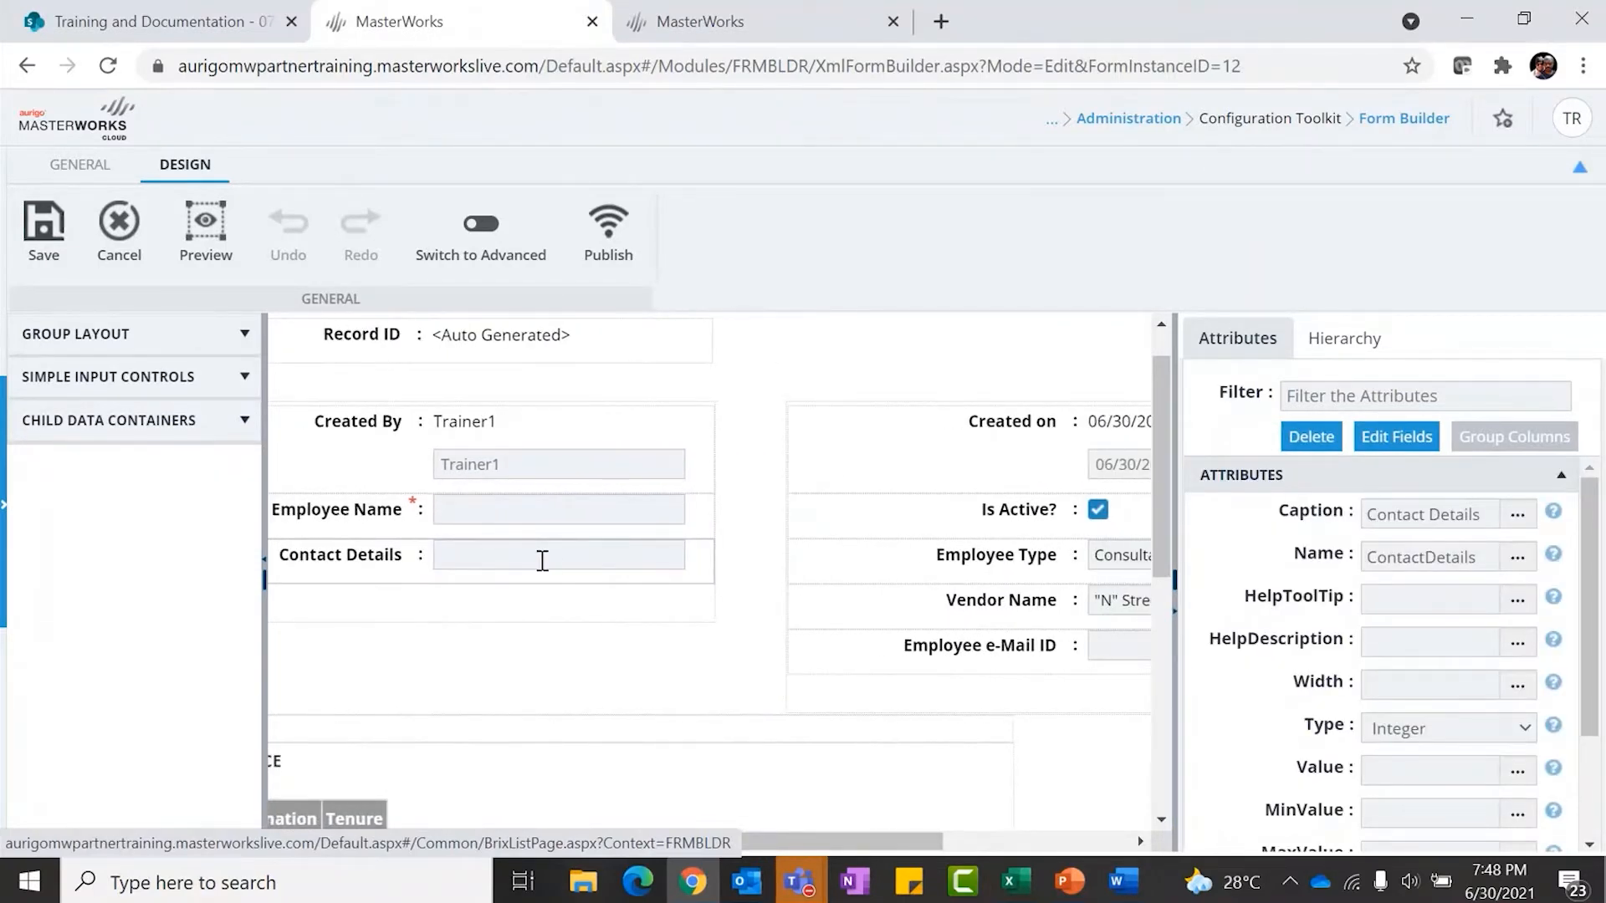
{"action": "scroll", "coordinate": [556, 564], "scroll_direction": "right", "scroll_amount": 3}
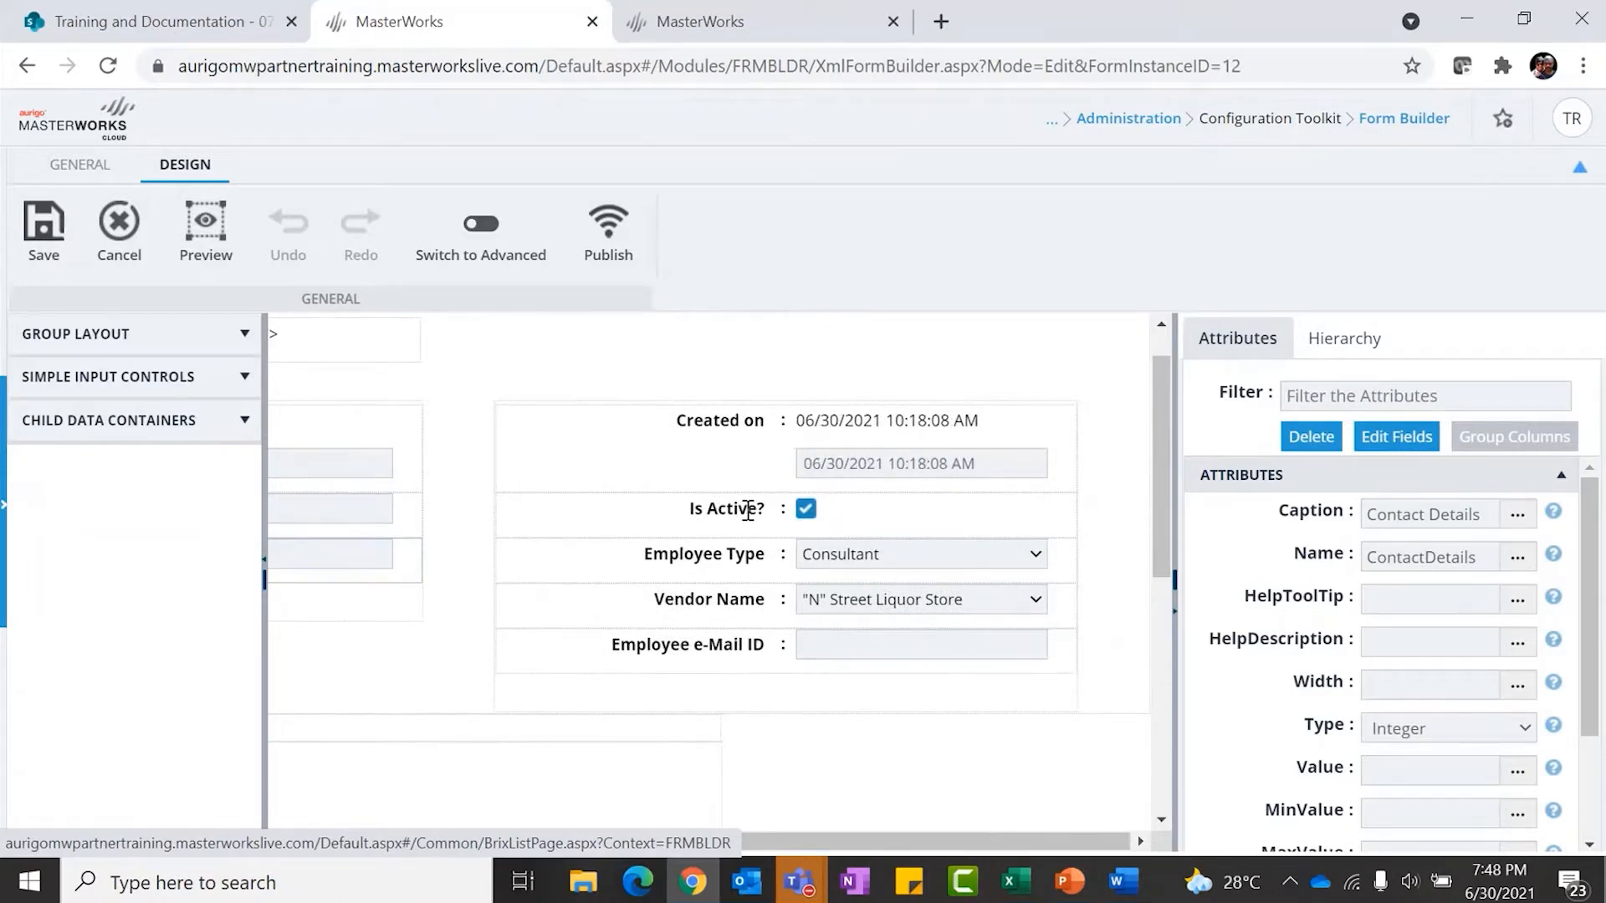
{"action": "left_click", "coordinate": [855, 560]}
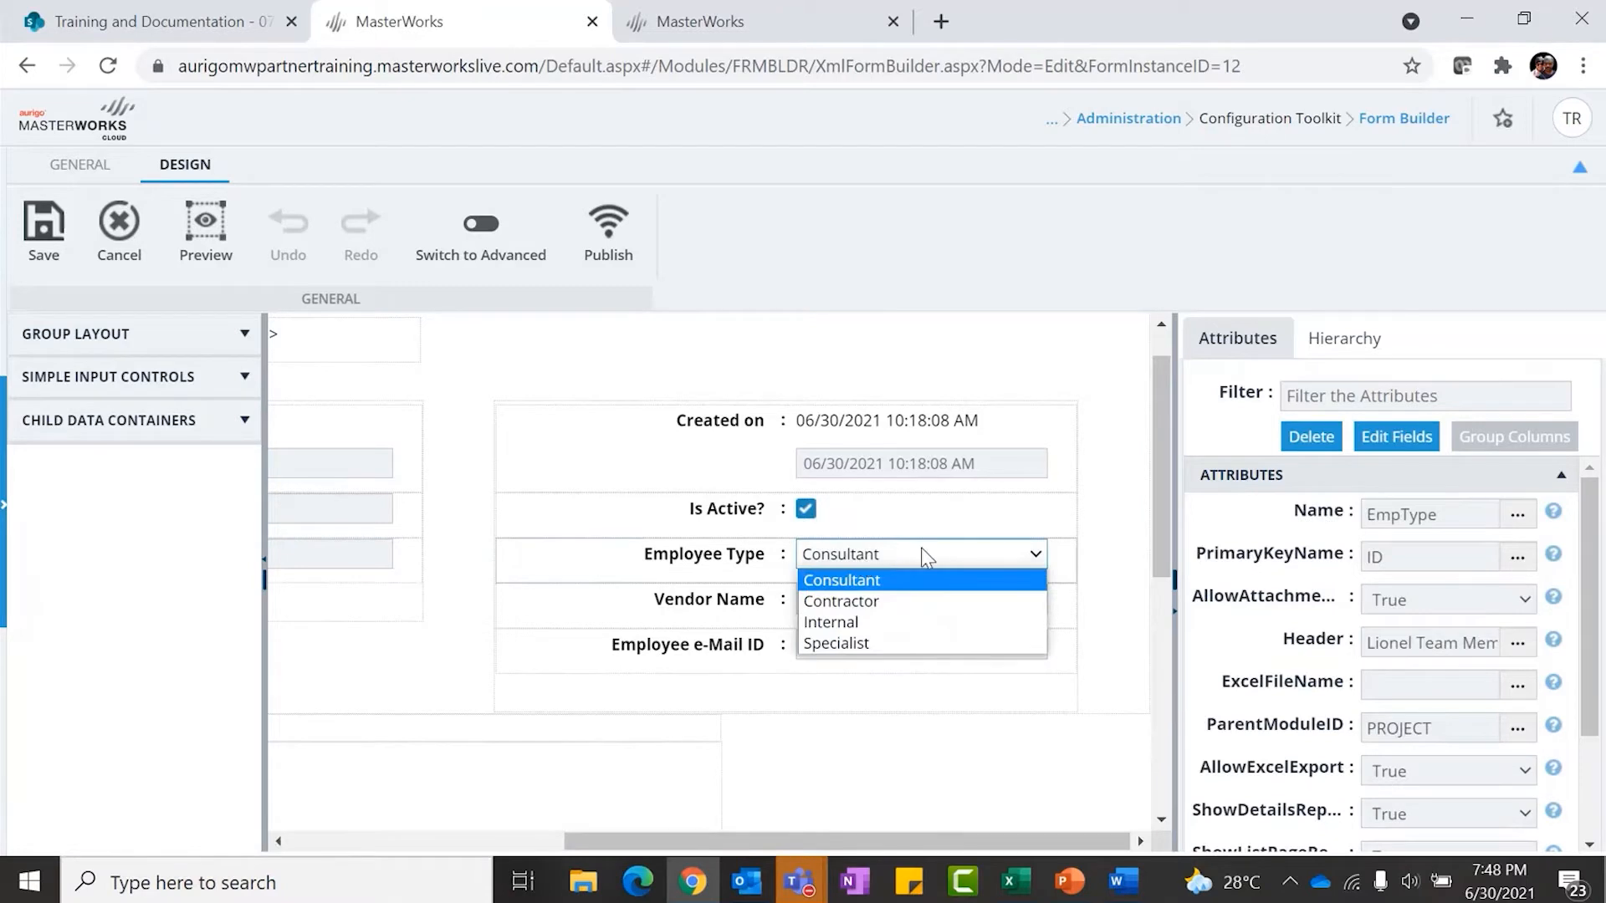
{"action": "left_click", "coordinate": [1079, 492]}
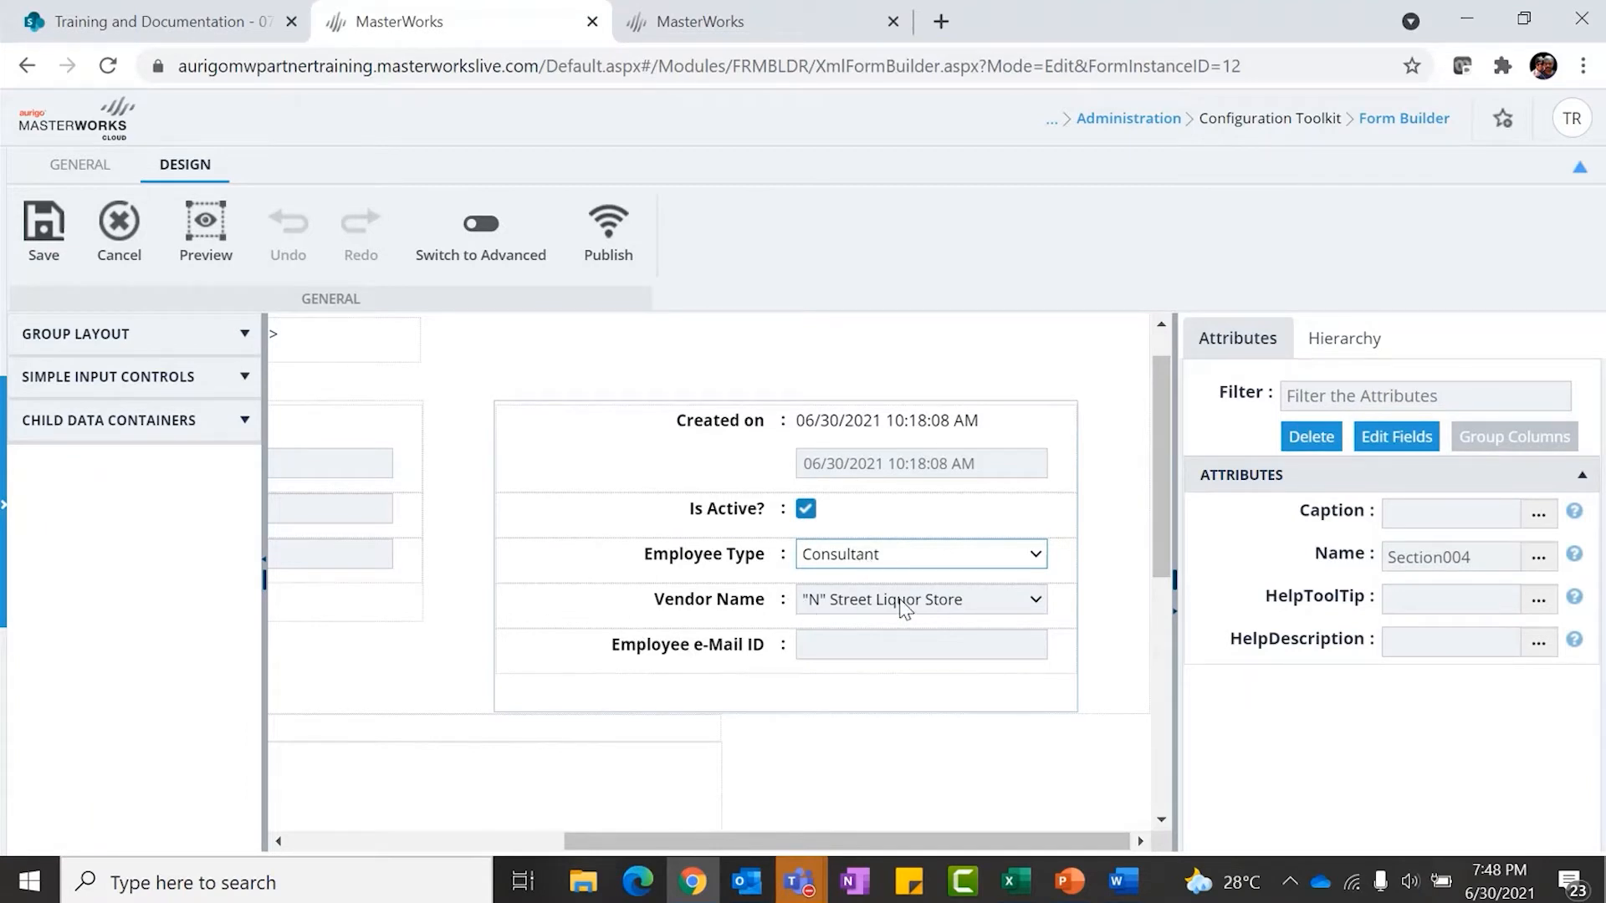
Review the Work Experience table and Resource Name picker in the design, and close the form without saving
{"action": "scroll", "coordinate": [694, 661], "scroll_direction": "down", "scroll_amount": 1}
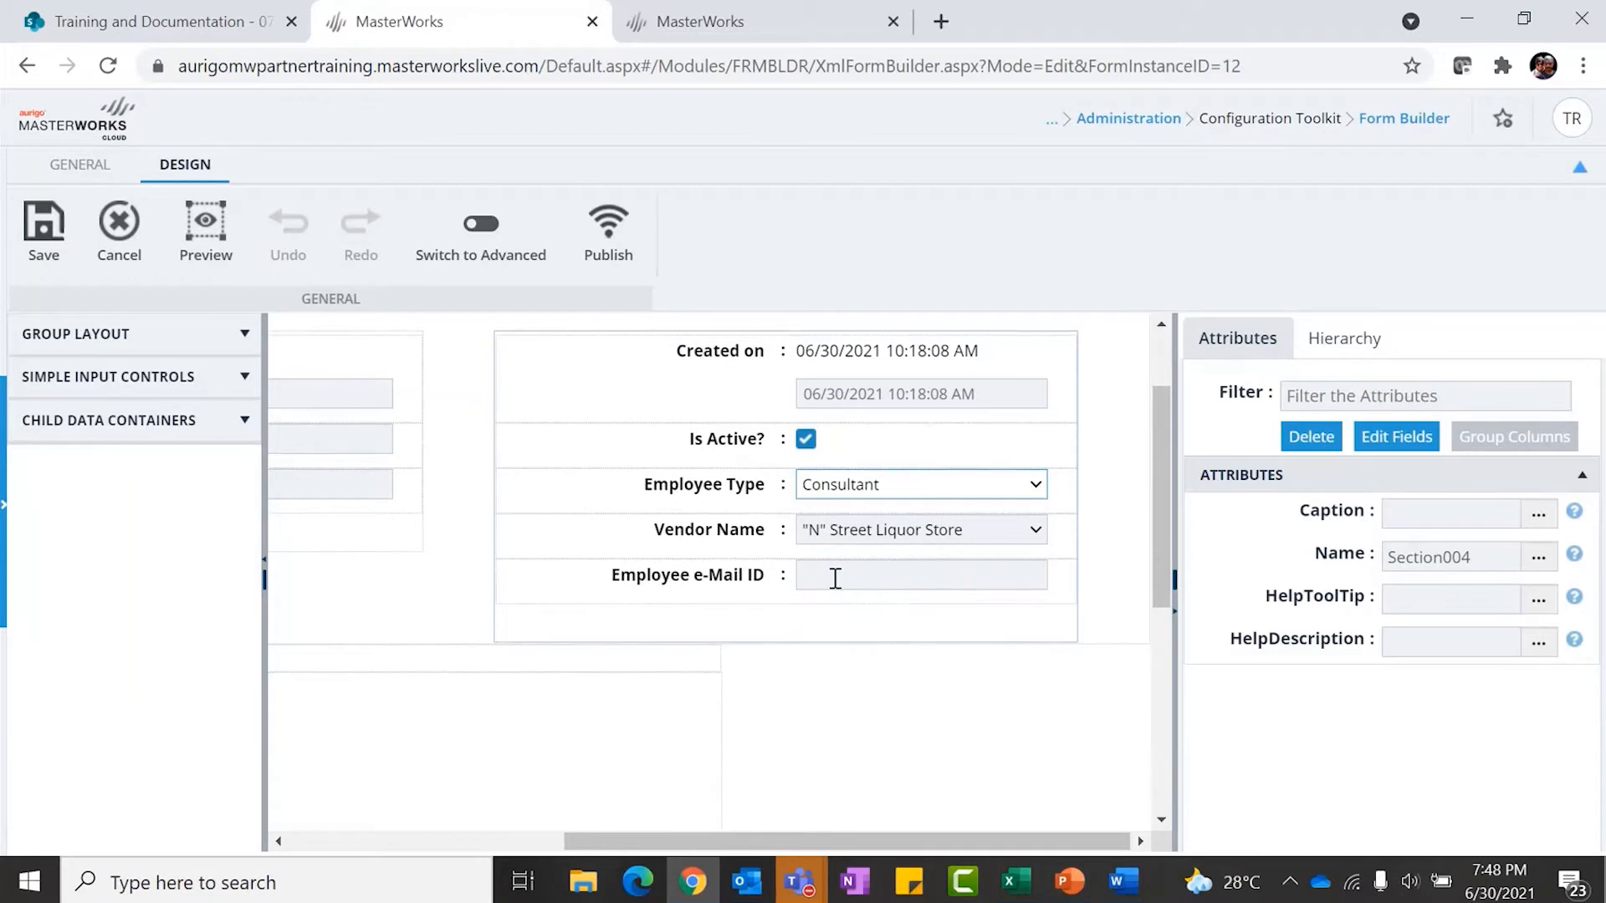
{"action": "scroll", "coordinate": [831, 574], "scroll_direction": "down", "scroll_amount": 1}
{"action": "scroll", "coordinate": [703, 629], "scroll_direction": "left", "scroll_amount": 3}
{"action": "scroll", "coordinate": [700, 628], "scroll_direction": "left", "scroll_amount": 2}
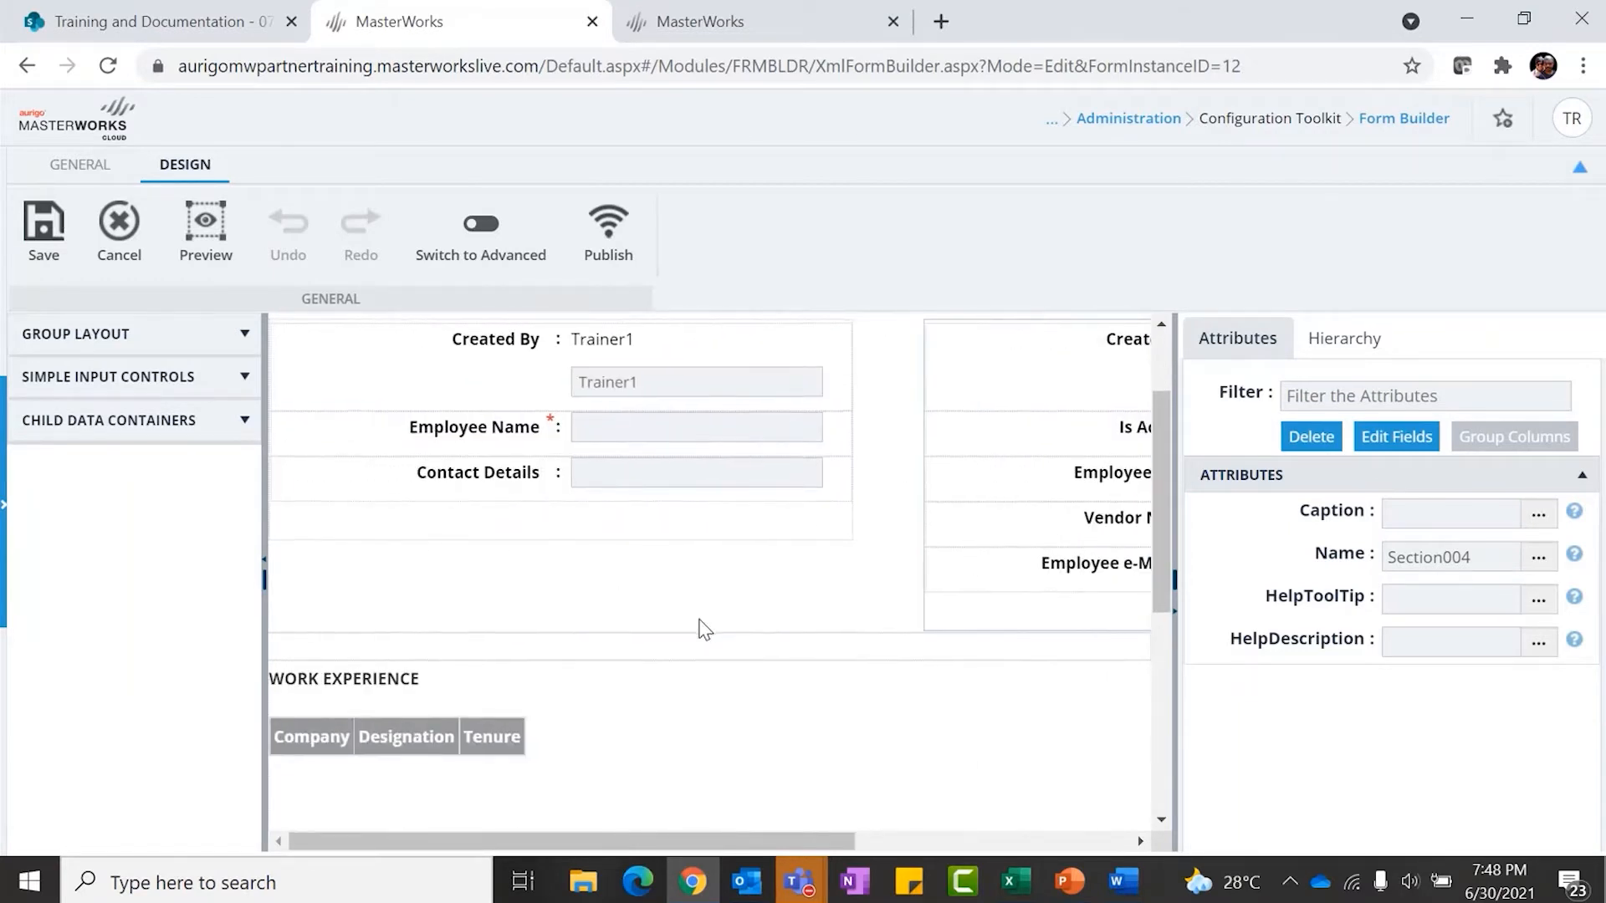
{"action": "scroll", "coordinate": [698, 626], "scroll_direction": "down", "scroll_amount": 1}
{"action": "scroll", "coordinate": [675, 623], "scroll_direction": "down", "scroll_amount": 2}
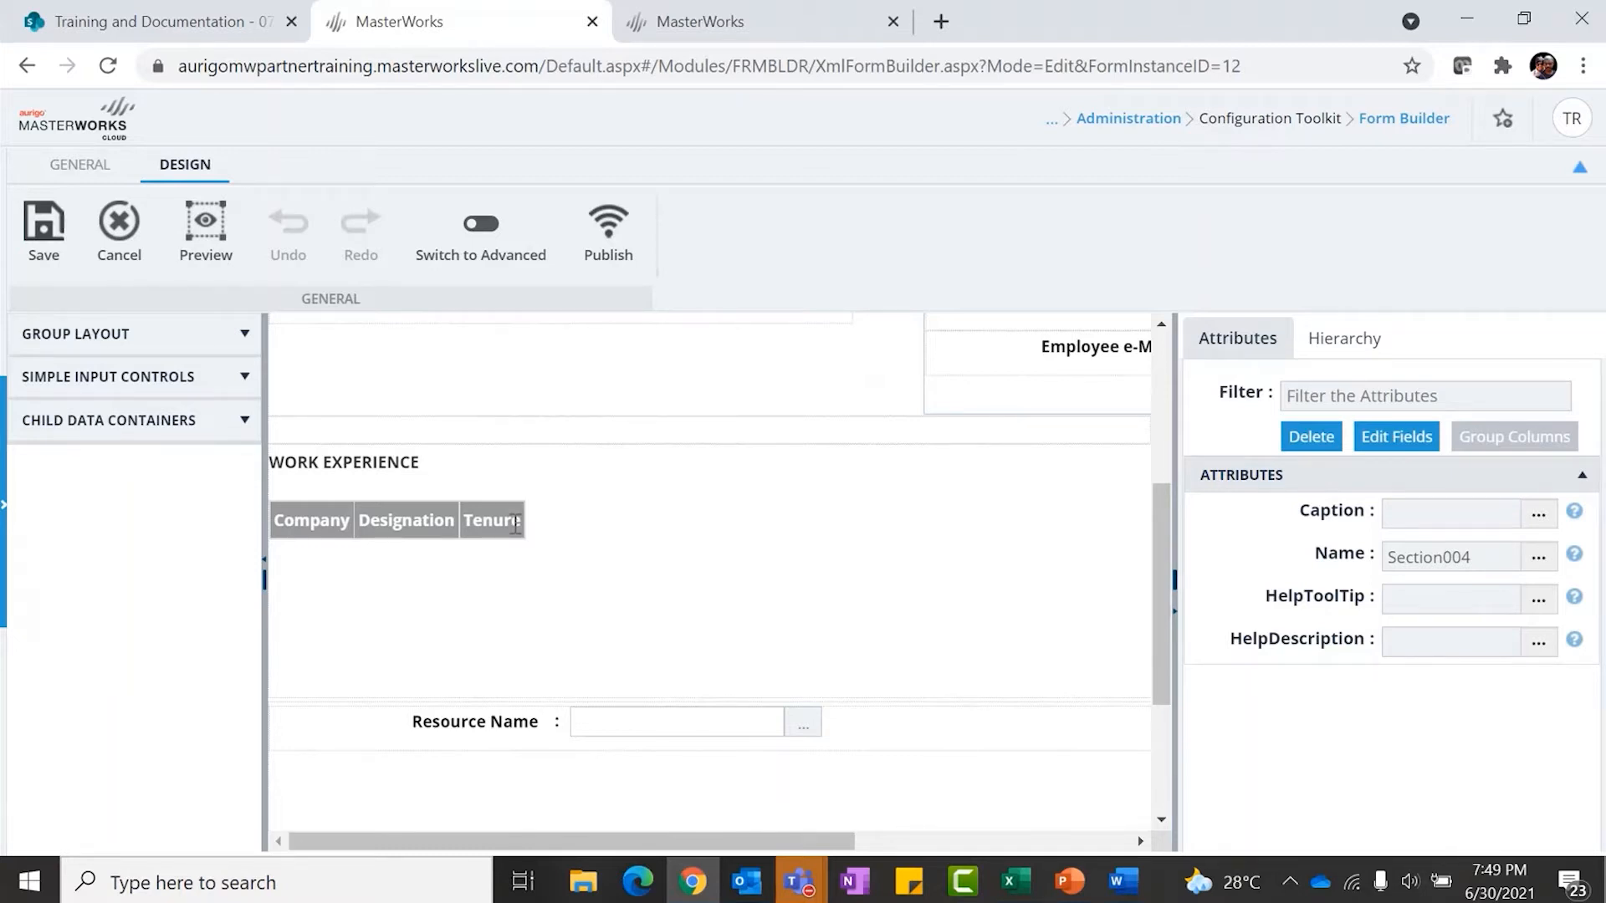
{"action": "scroll", "coordinate": [739, 566], "scroll_direction": "down", "scroll_amount": 3}
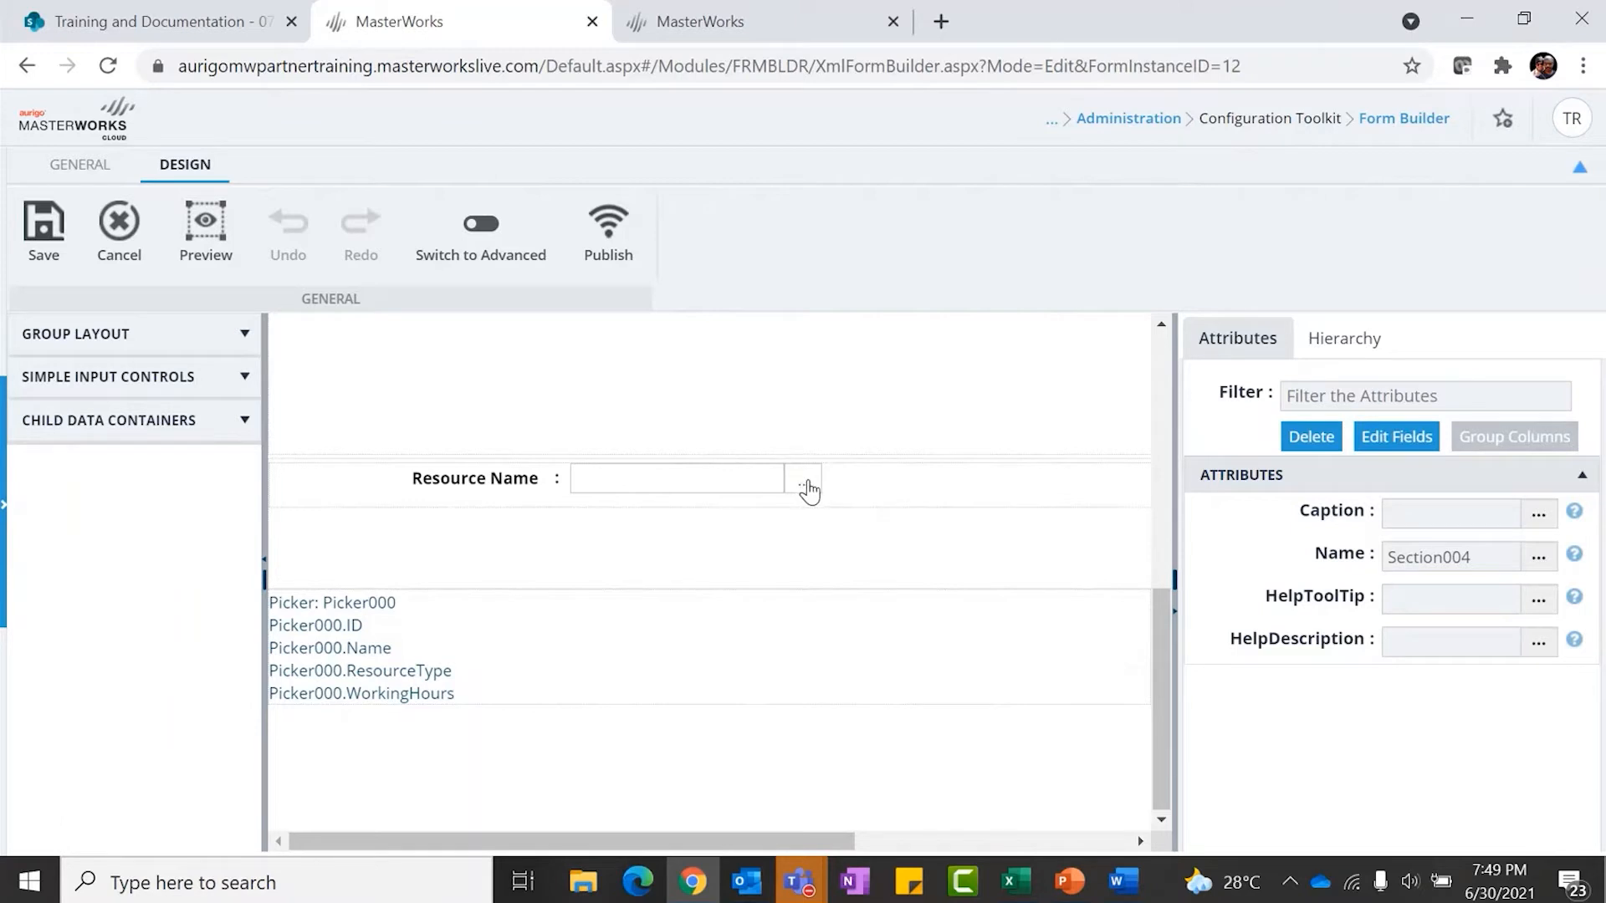
{"action": "scroll", "coordinate": [914, 511], "scroll_direction": "up", "scroll_amount": 5}
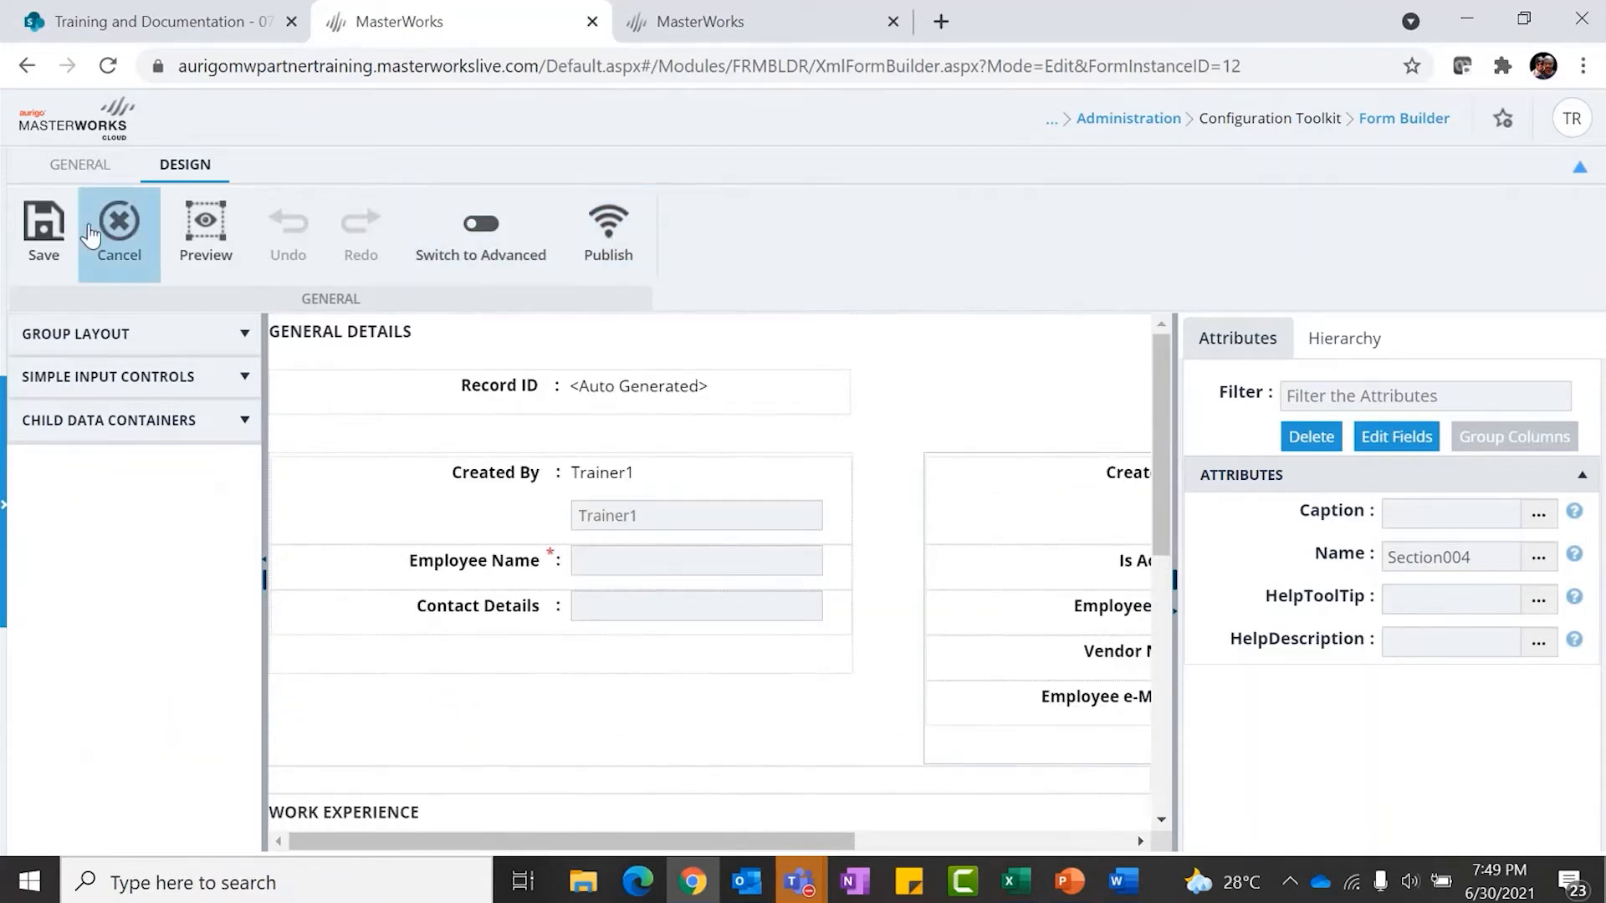
{"action": "left_click", "coordinate": [117, 233]}
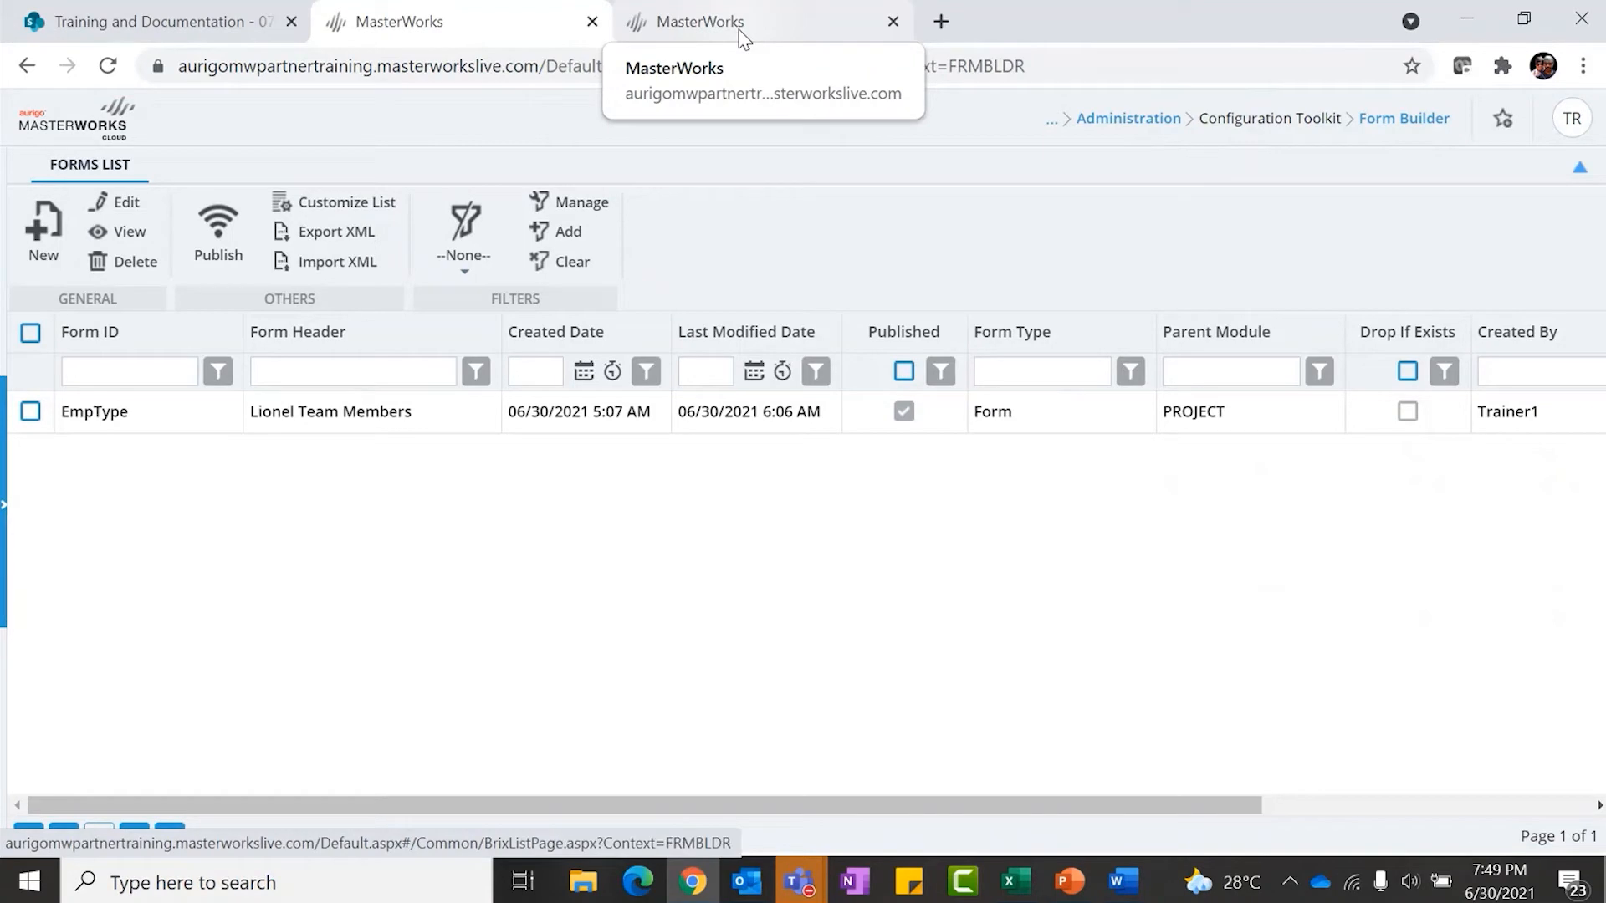
{"action": "left_click", "coordinate": [7, 447]}
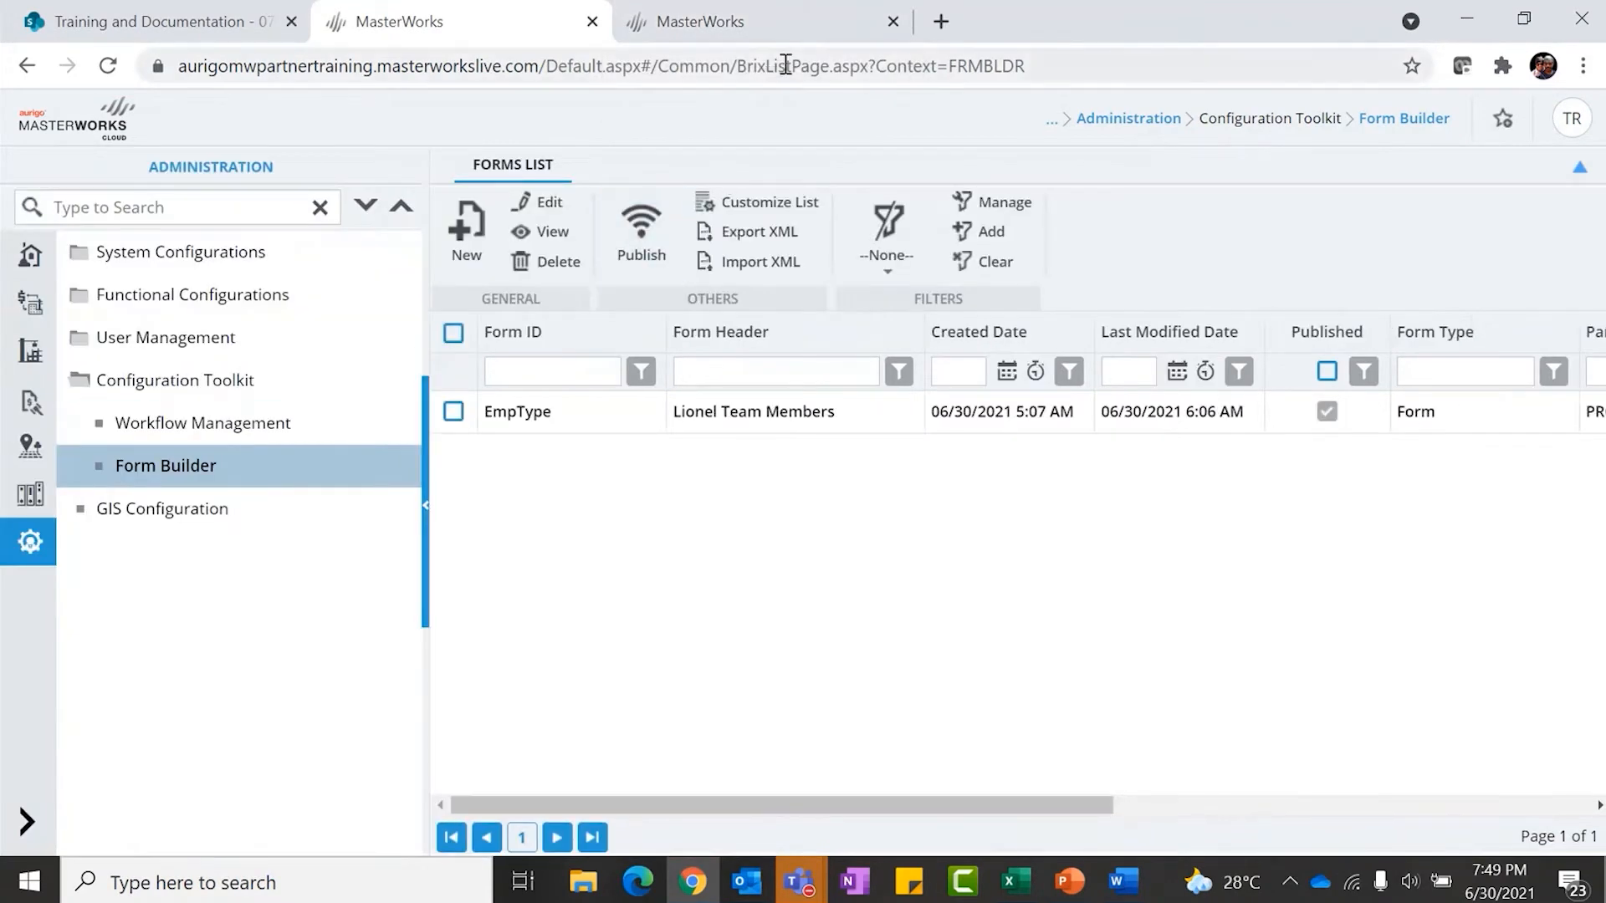
Switch to the browser tab with the FY21 DFW Roadway Construction project and start a new team member record
{"action": "left_click", "coordinate": [700, 21]}
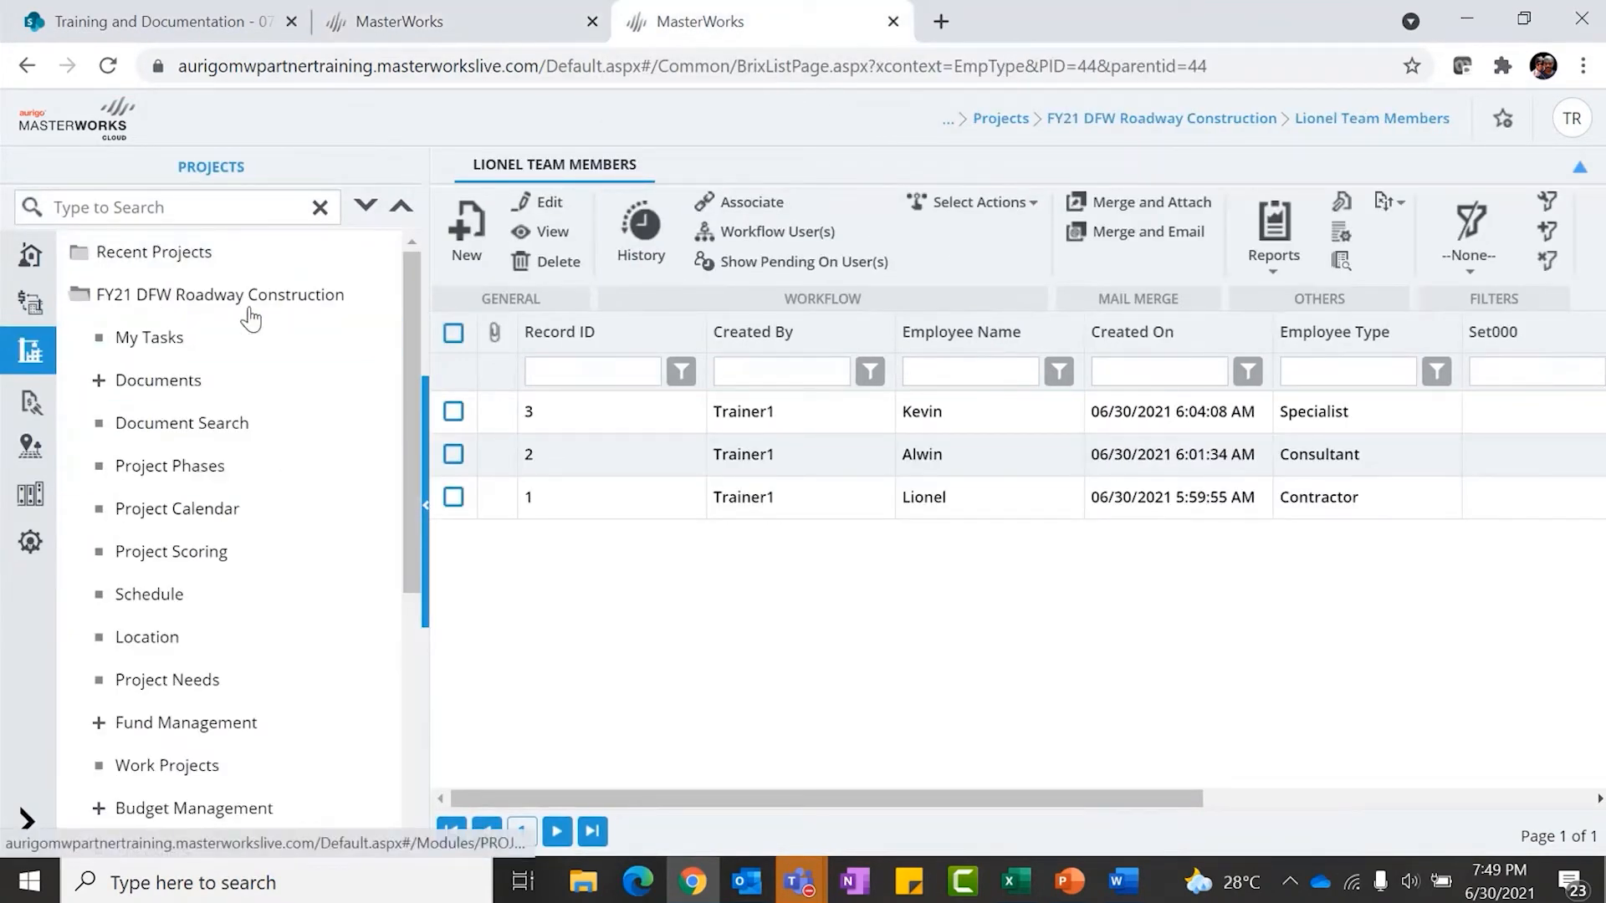
{"action": "scroll", "coordinate": [243, 479], "scroll_direction": "down", "scroll_amount": 5}
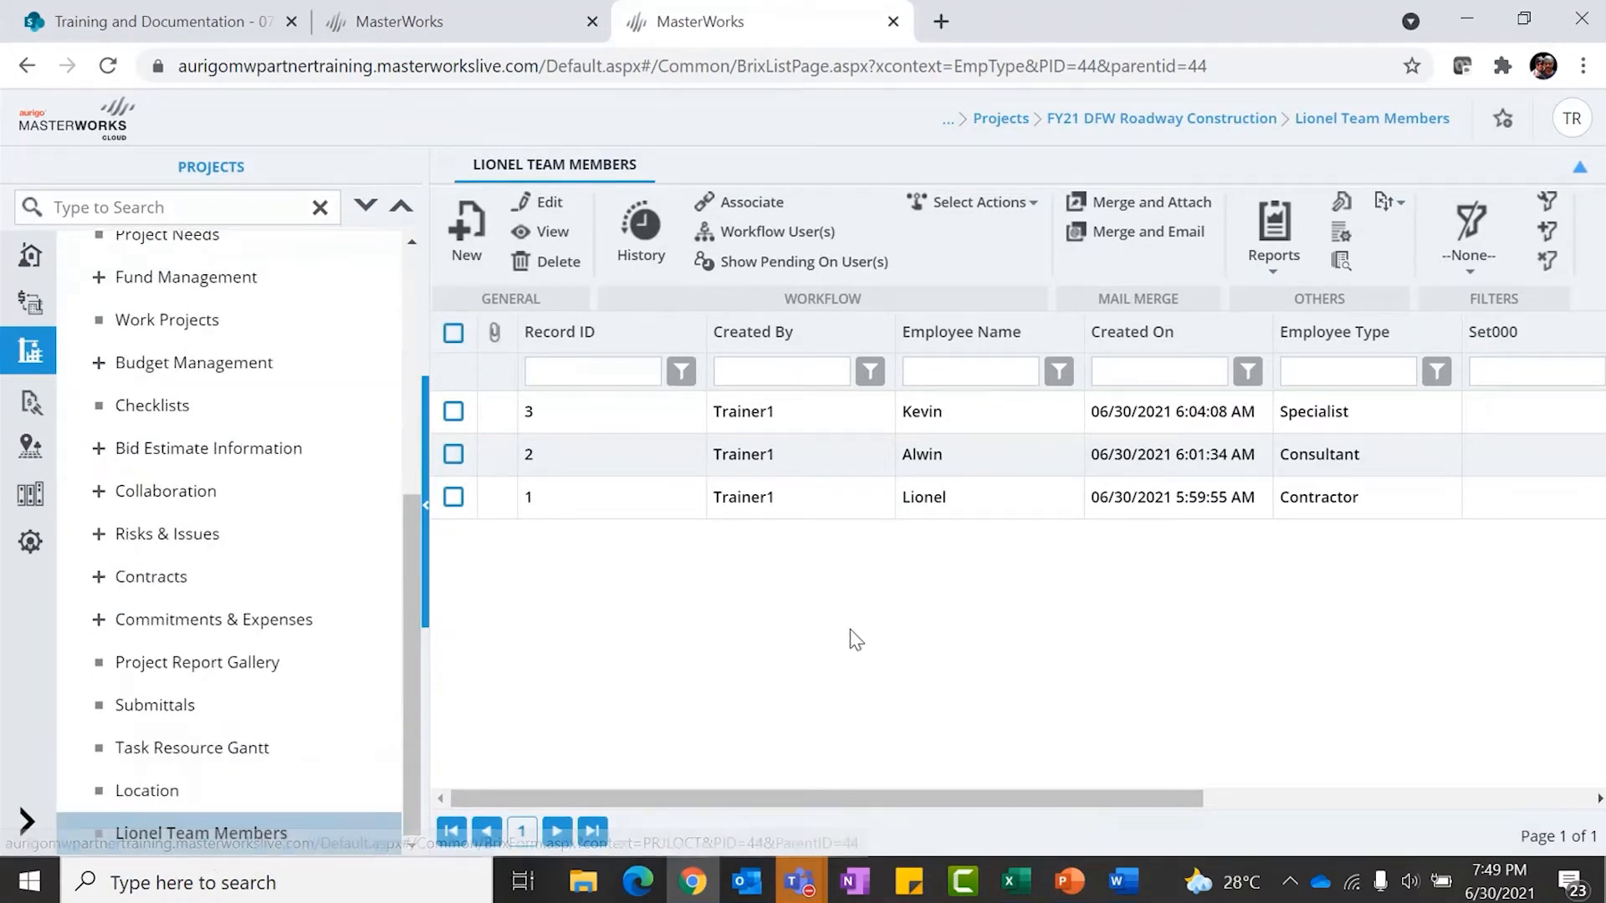
{"action": "left_click", "coordinate": [472, 243]}
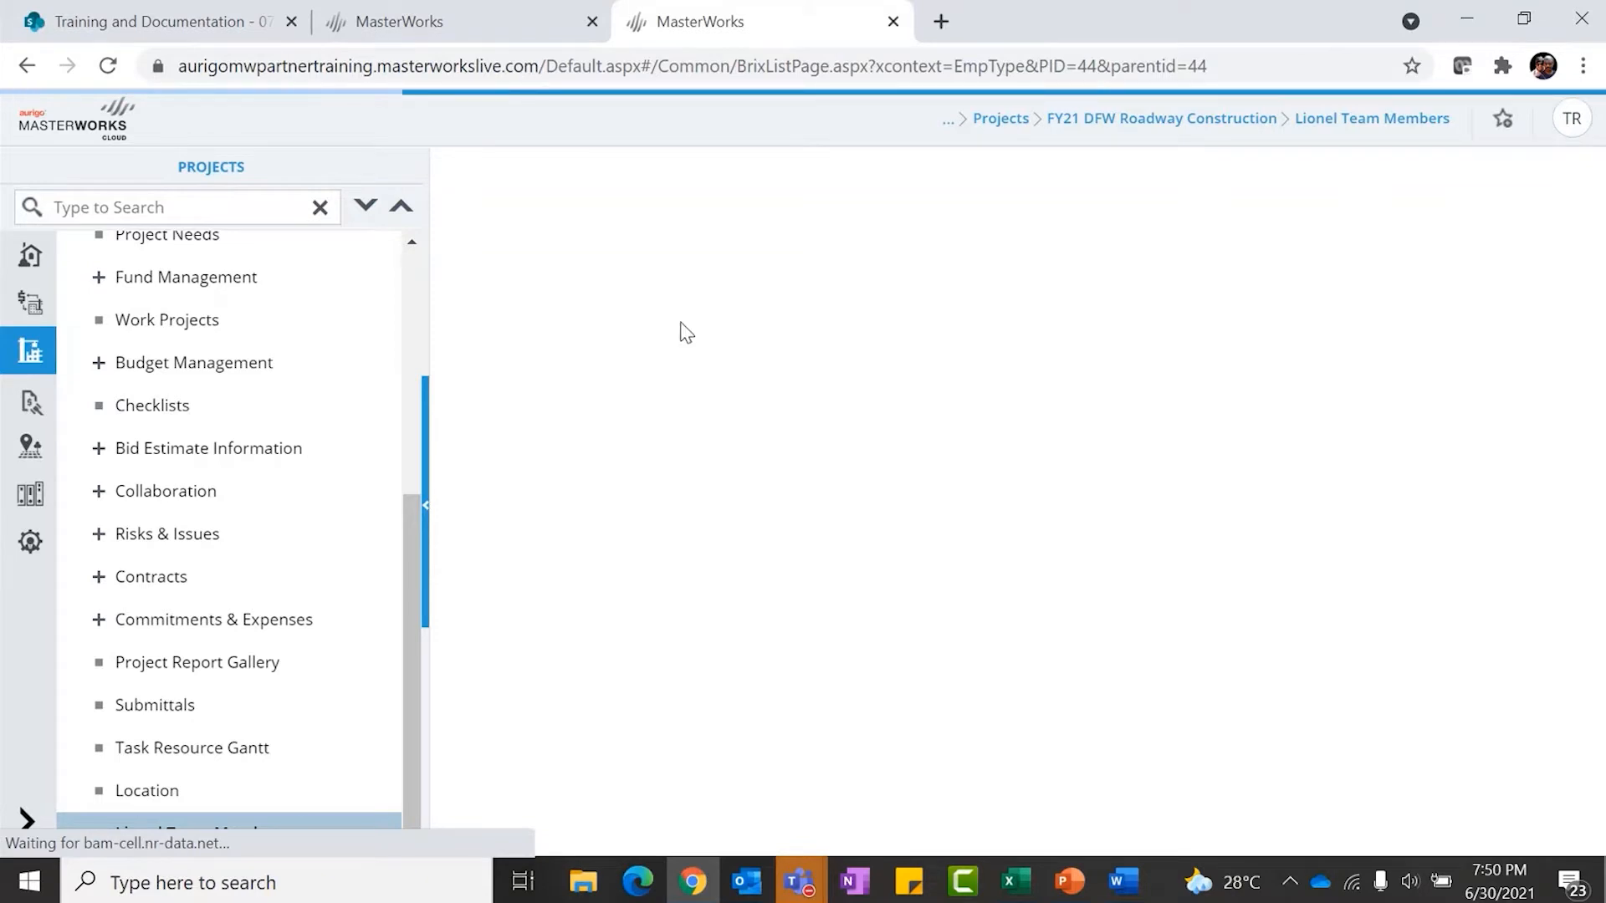
{"action": "left_click", "coordinate": [185, 830]}
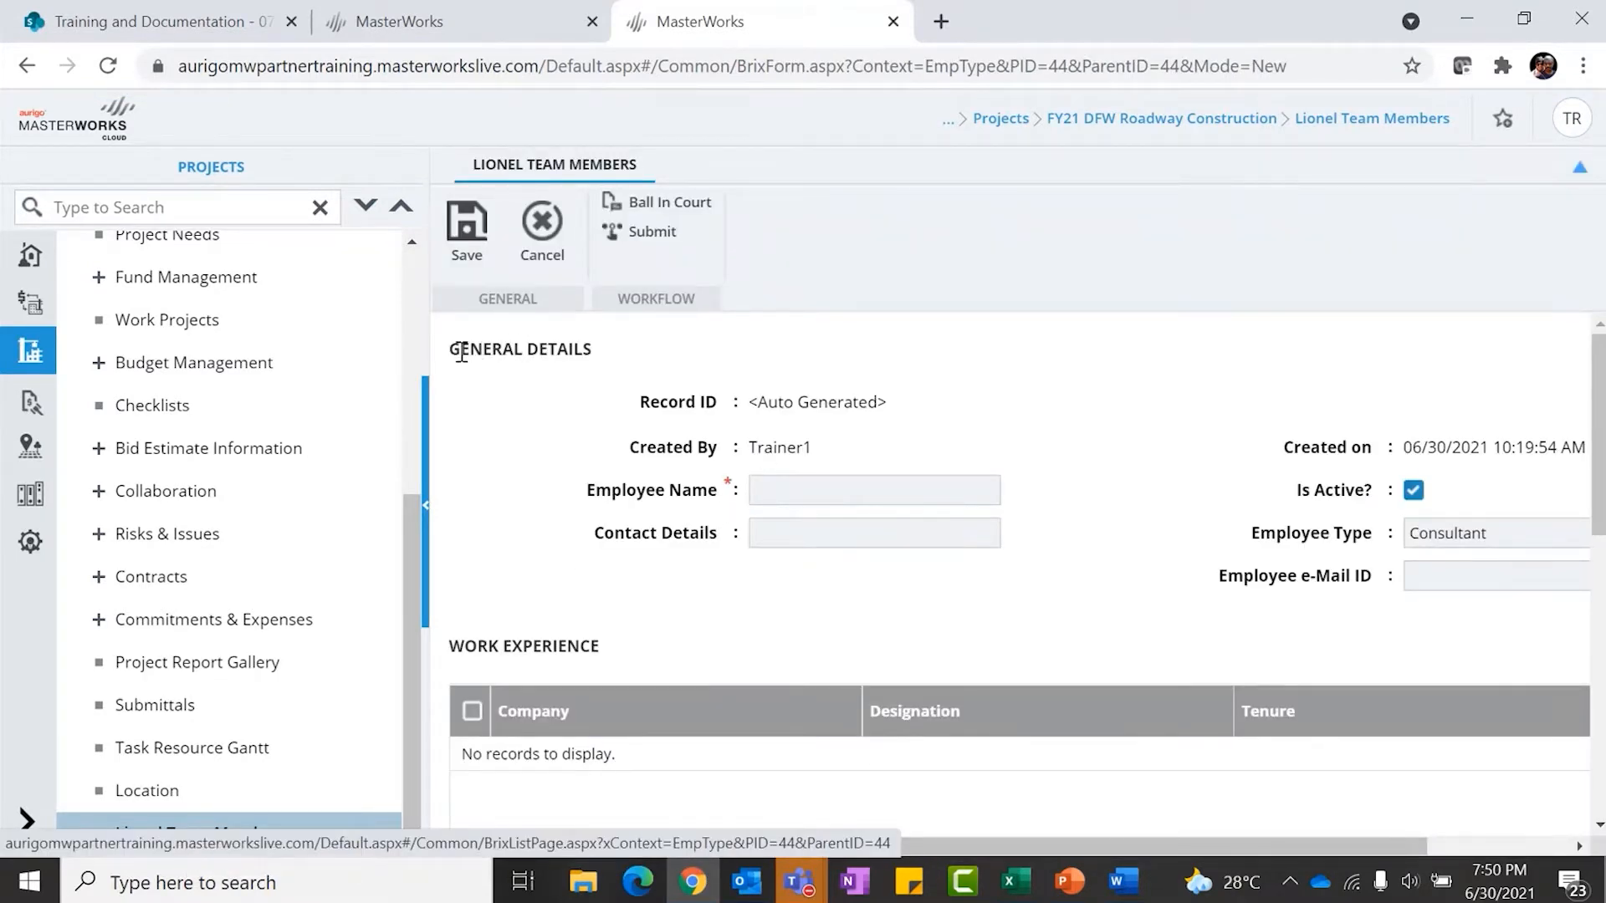
Try Contractor as the new record's Employee Type, and set it to Specialist
{"action": "scroll", "coordinate": [605, 343], "scroll_direction": "right", "scroll_amount": 2}
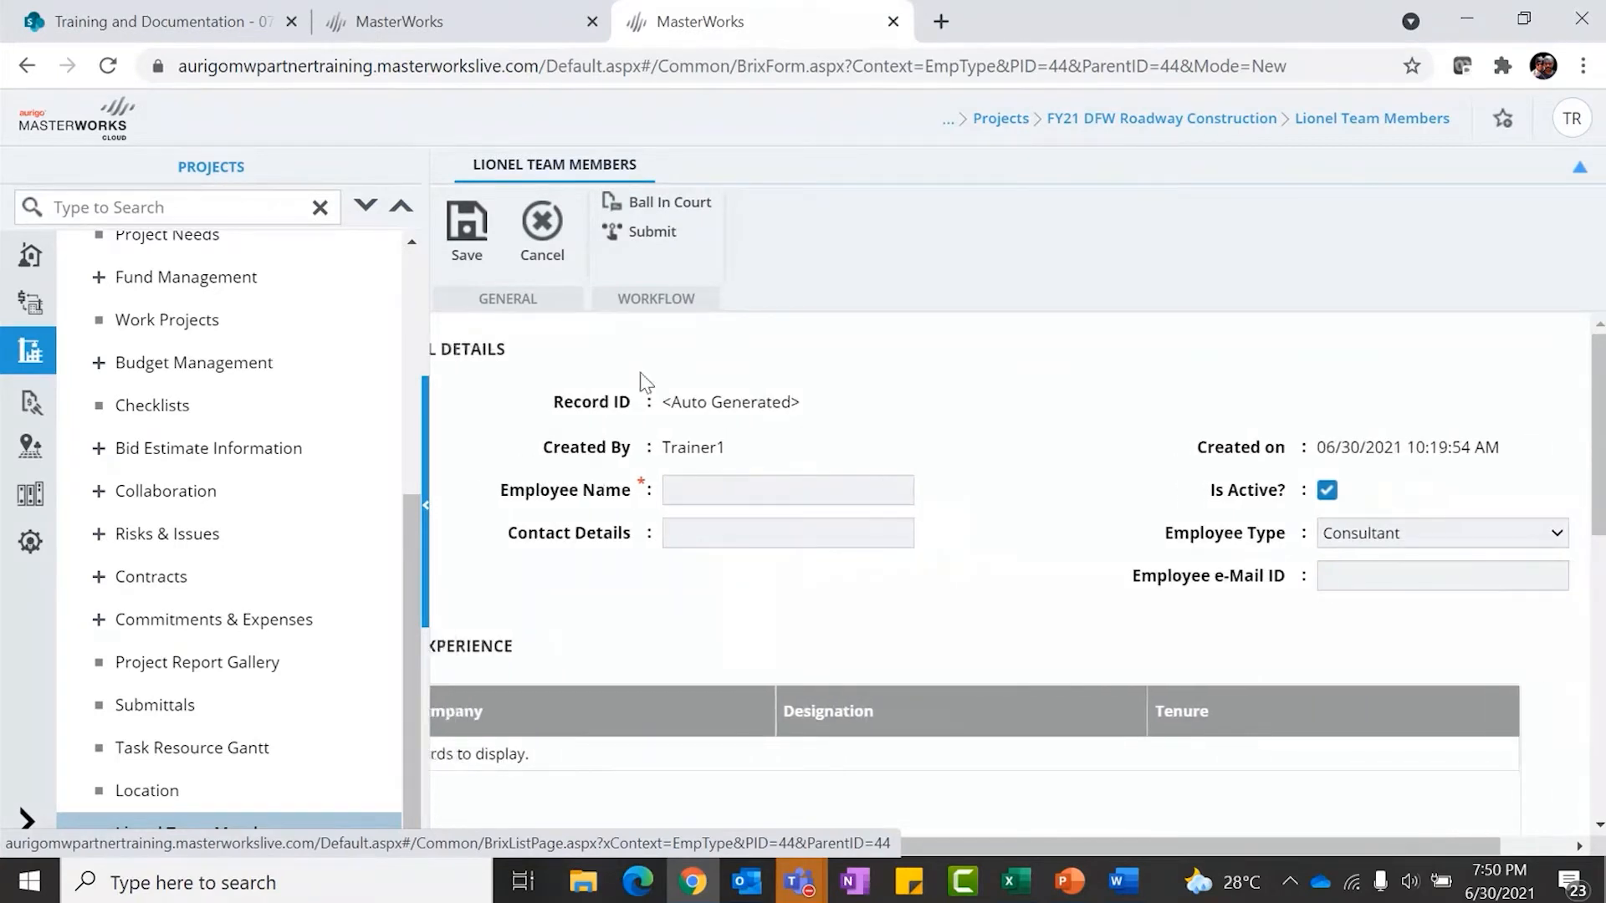
{"action": "left_click", "coordinate": [714, 492]}
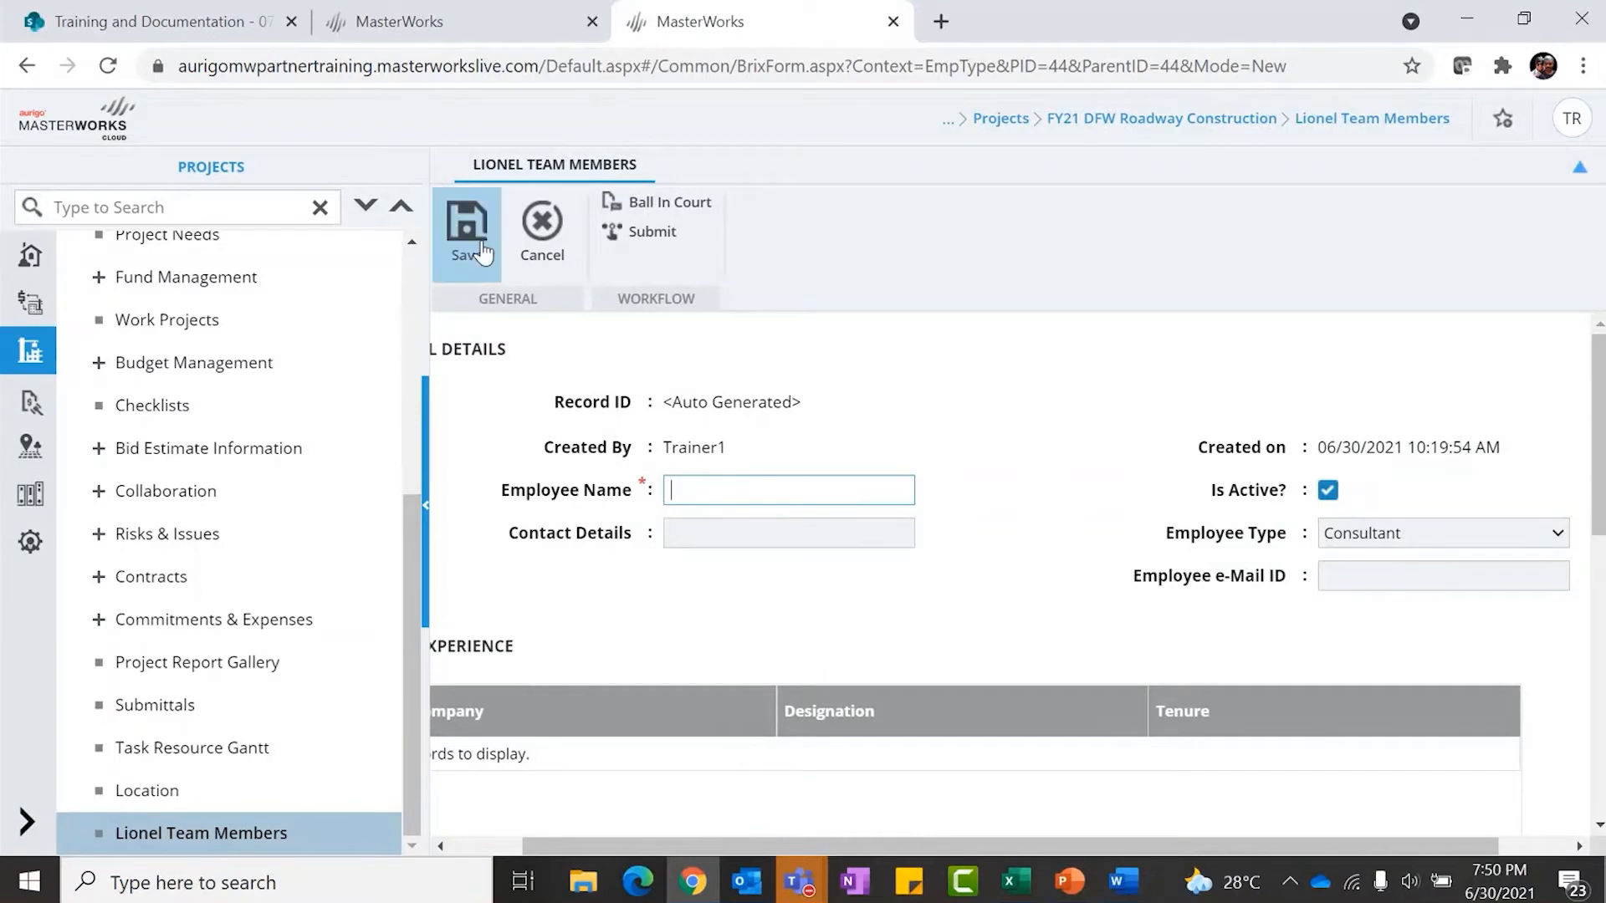
{"action": "scroll", "coordinate": [765, 484], "scroll_direction": "right", "scroll_amount": 1}
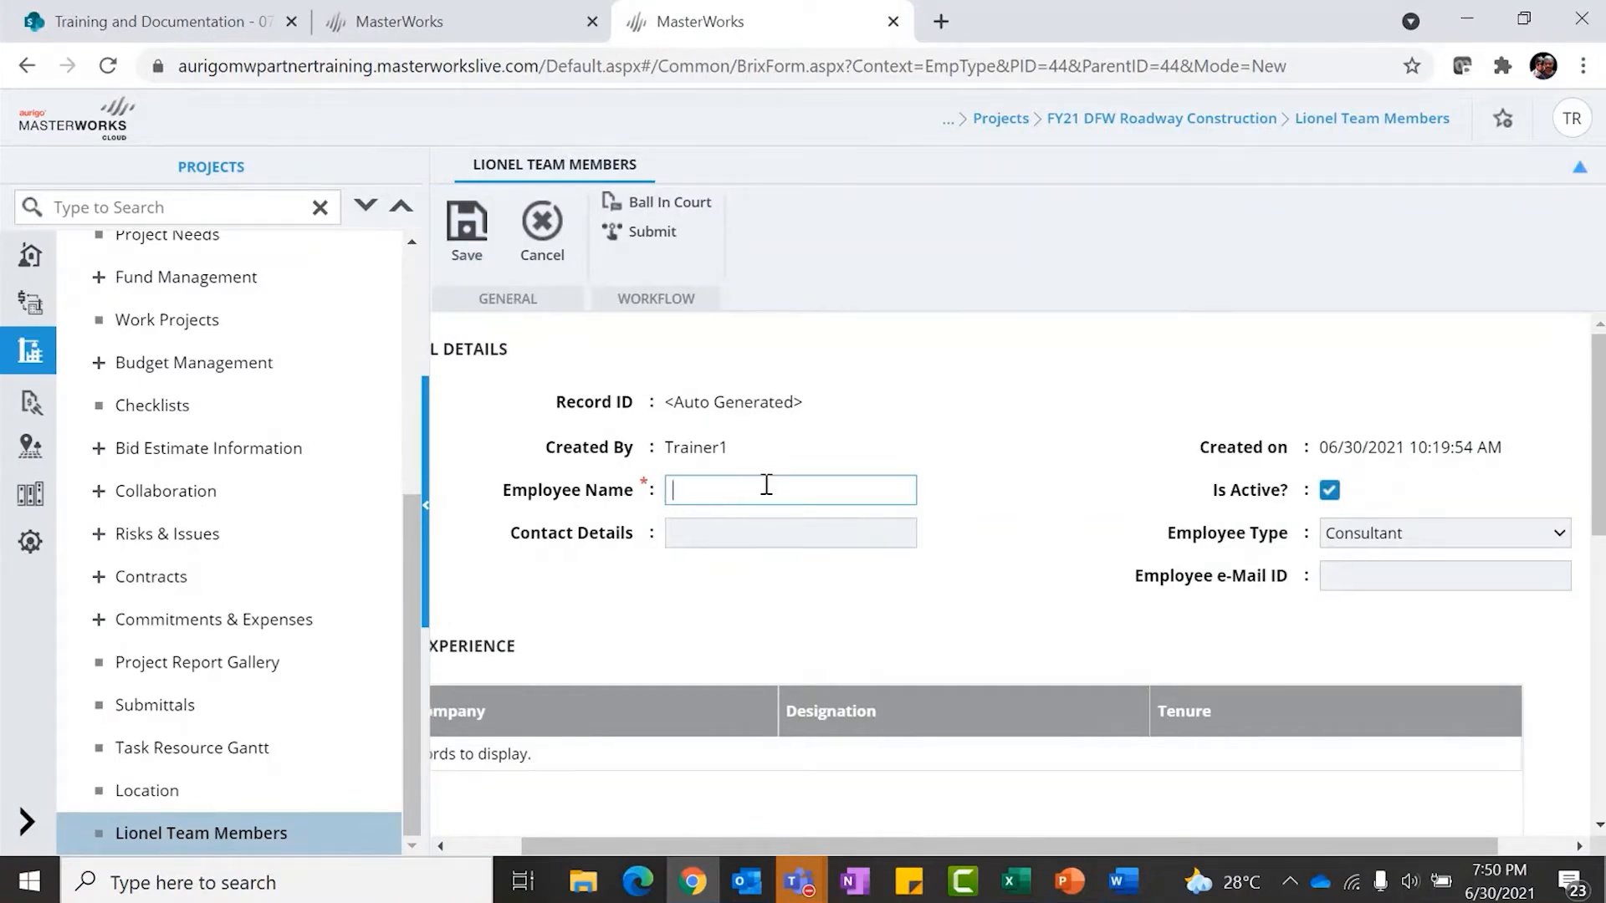
{"action": "scroll", "coordinate": [1373, 535], "scroll_direction": "right", "scroll_amount": 2}
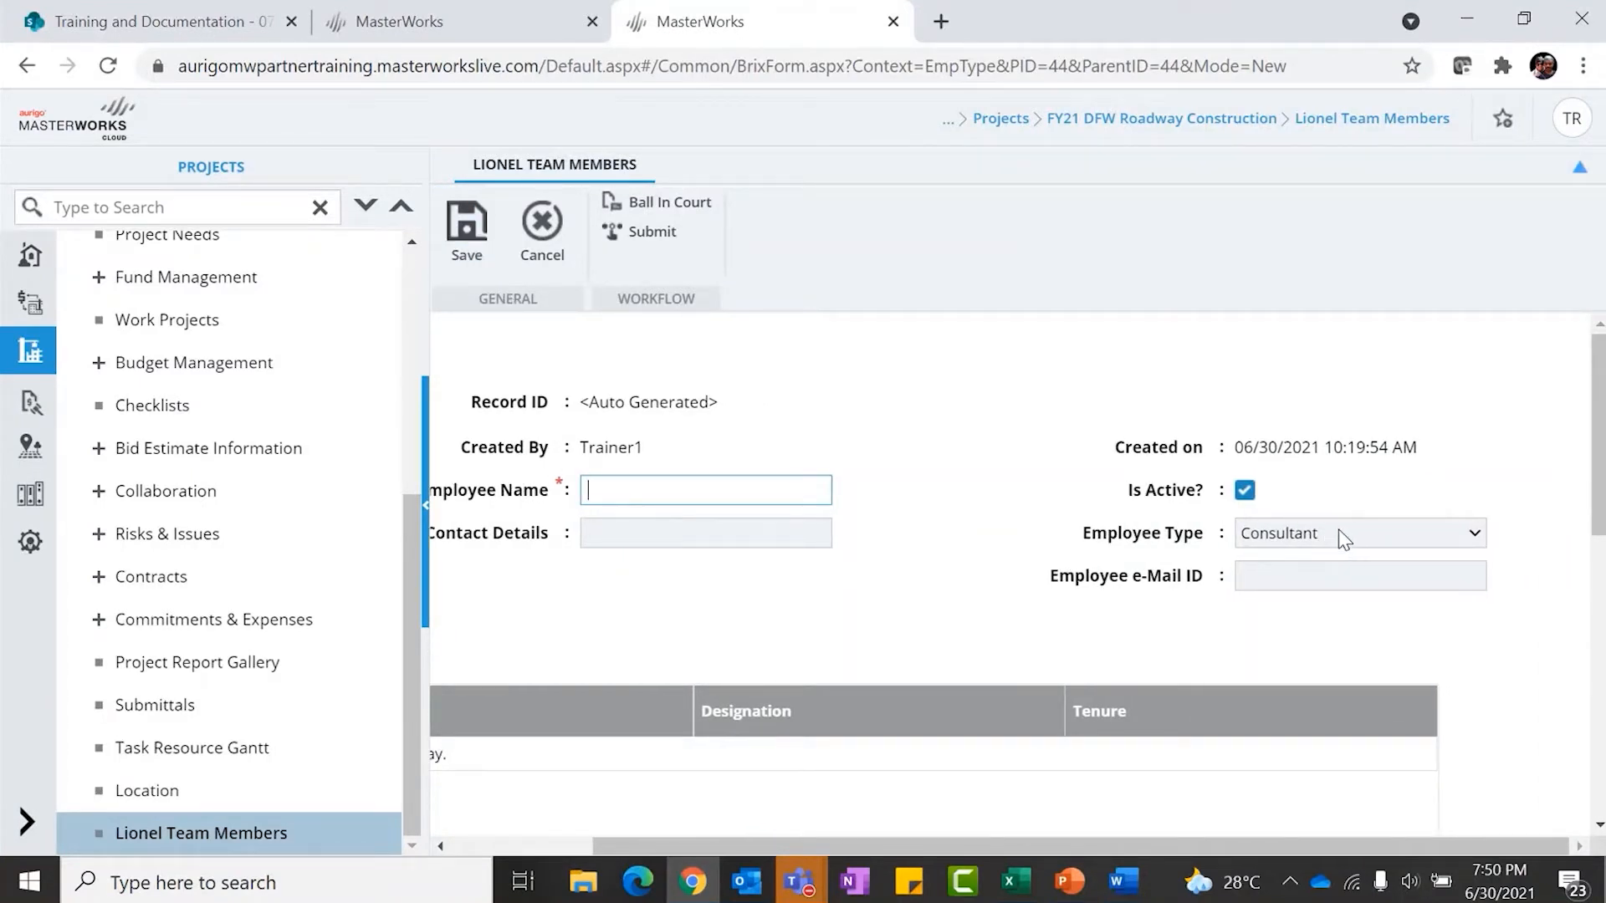
{"action": "left_click", "coordinate": [1339, 534]}
{"action": "left_click", "coordinate": [1320, 583]}
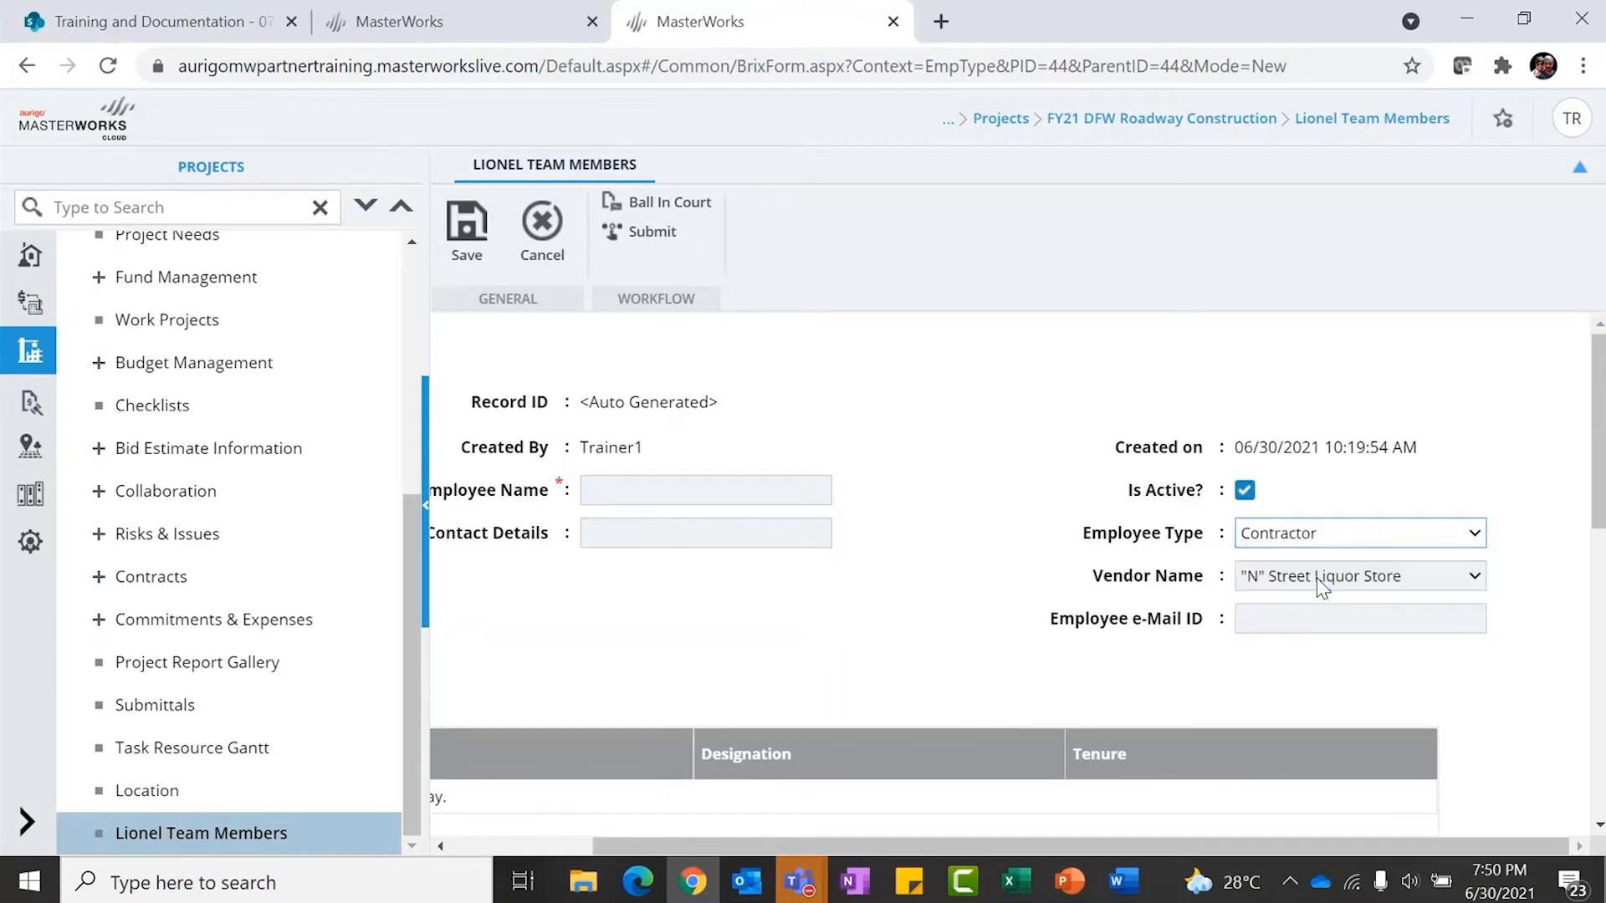
{"action": "left_click", "coordinate": [1302, 538]}
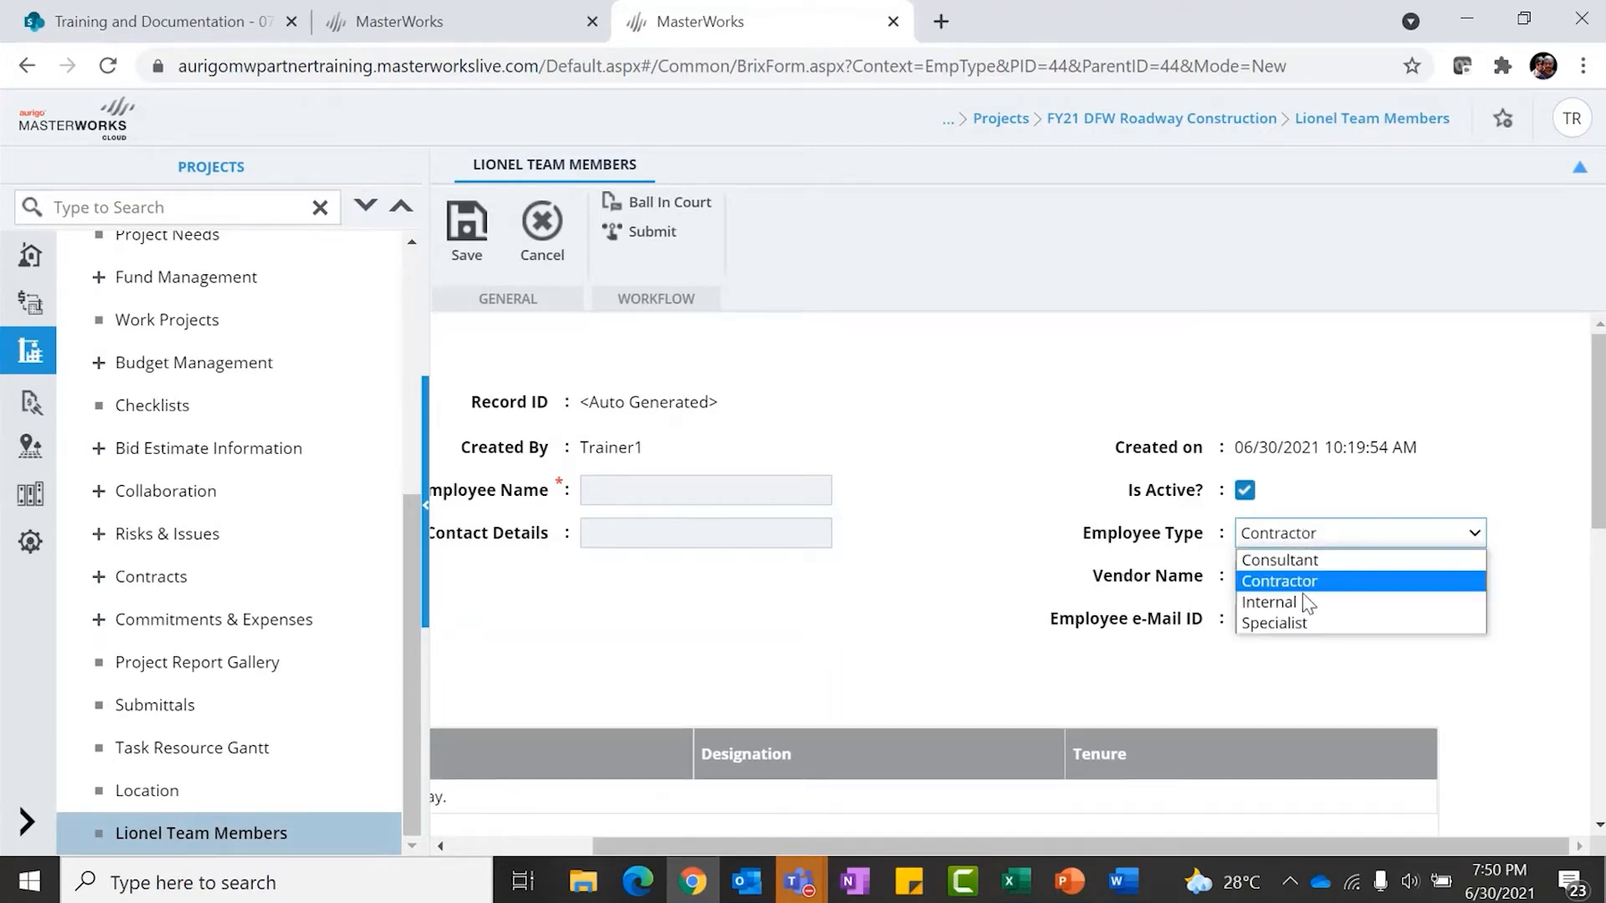
{"action": "left_click", "coordinate": [1304, 623]}
{"action": "scroll", "coordinate": [1229, 577], "scroll_direction": "left", "scroll_amount": 2}
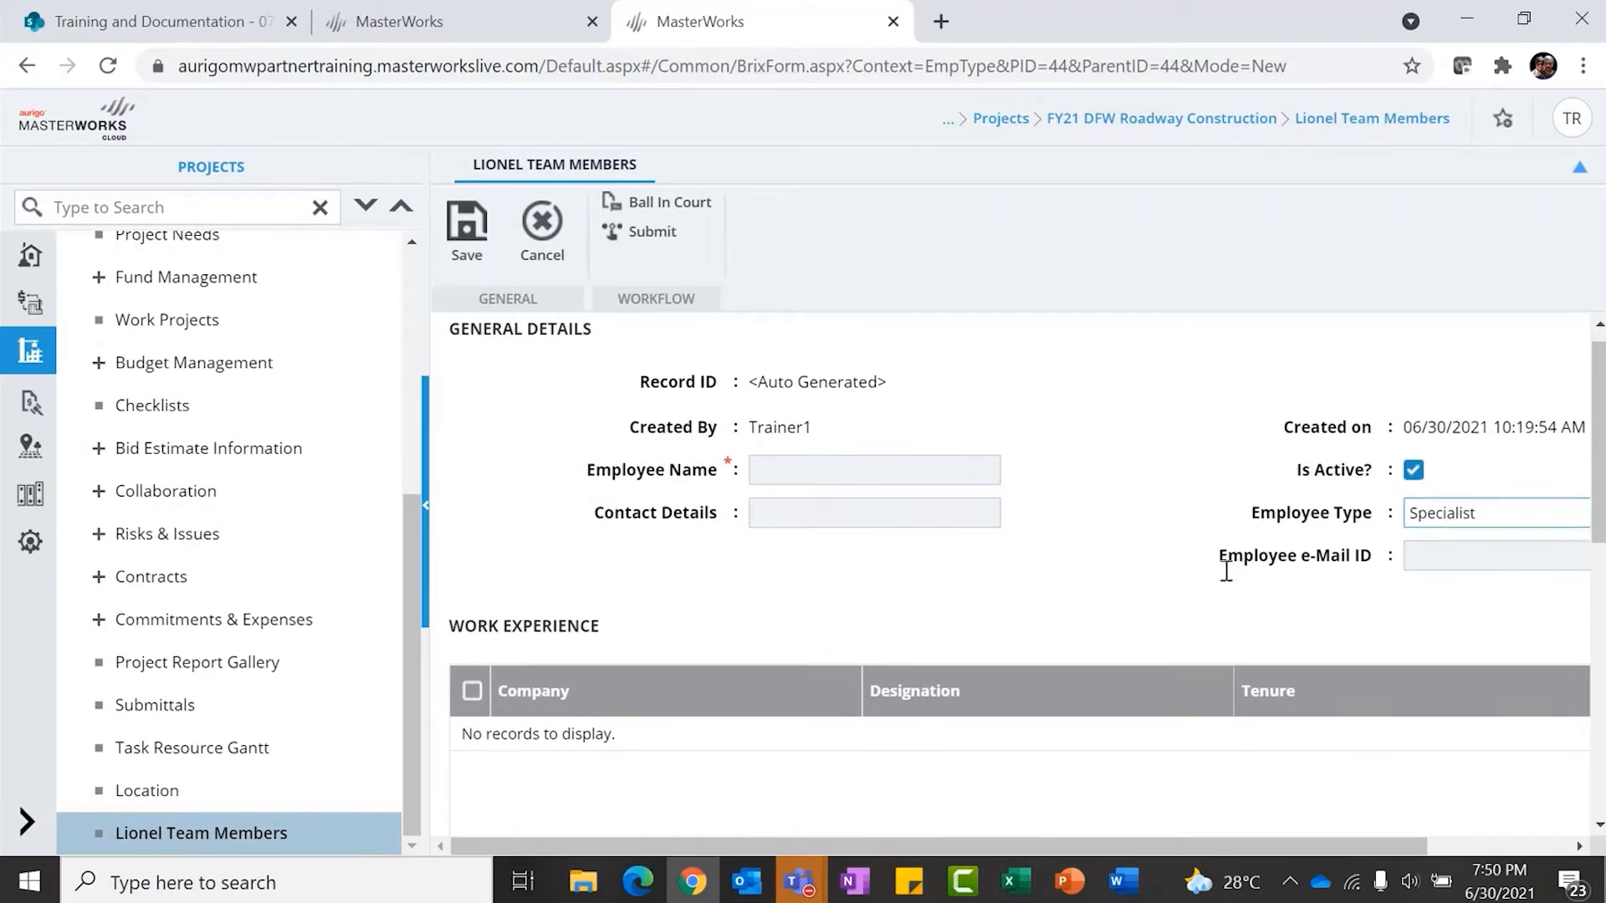
Open a new Work Experience entry to view its Company, Designation and Tenure fields, and cancel it
{"action": "scroll", "coordinate": [1226, 571], "scroll_direction": "down", "scroll_amount": 3}
{"action": "scroll", "coordinate": [821, 579], "scroll_direction": "down", "scroll_amount": 2}
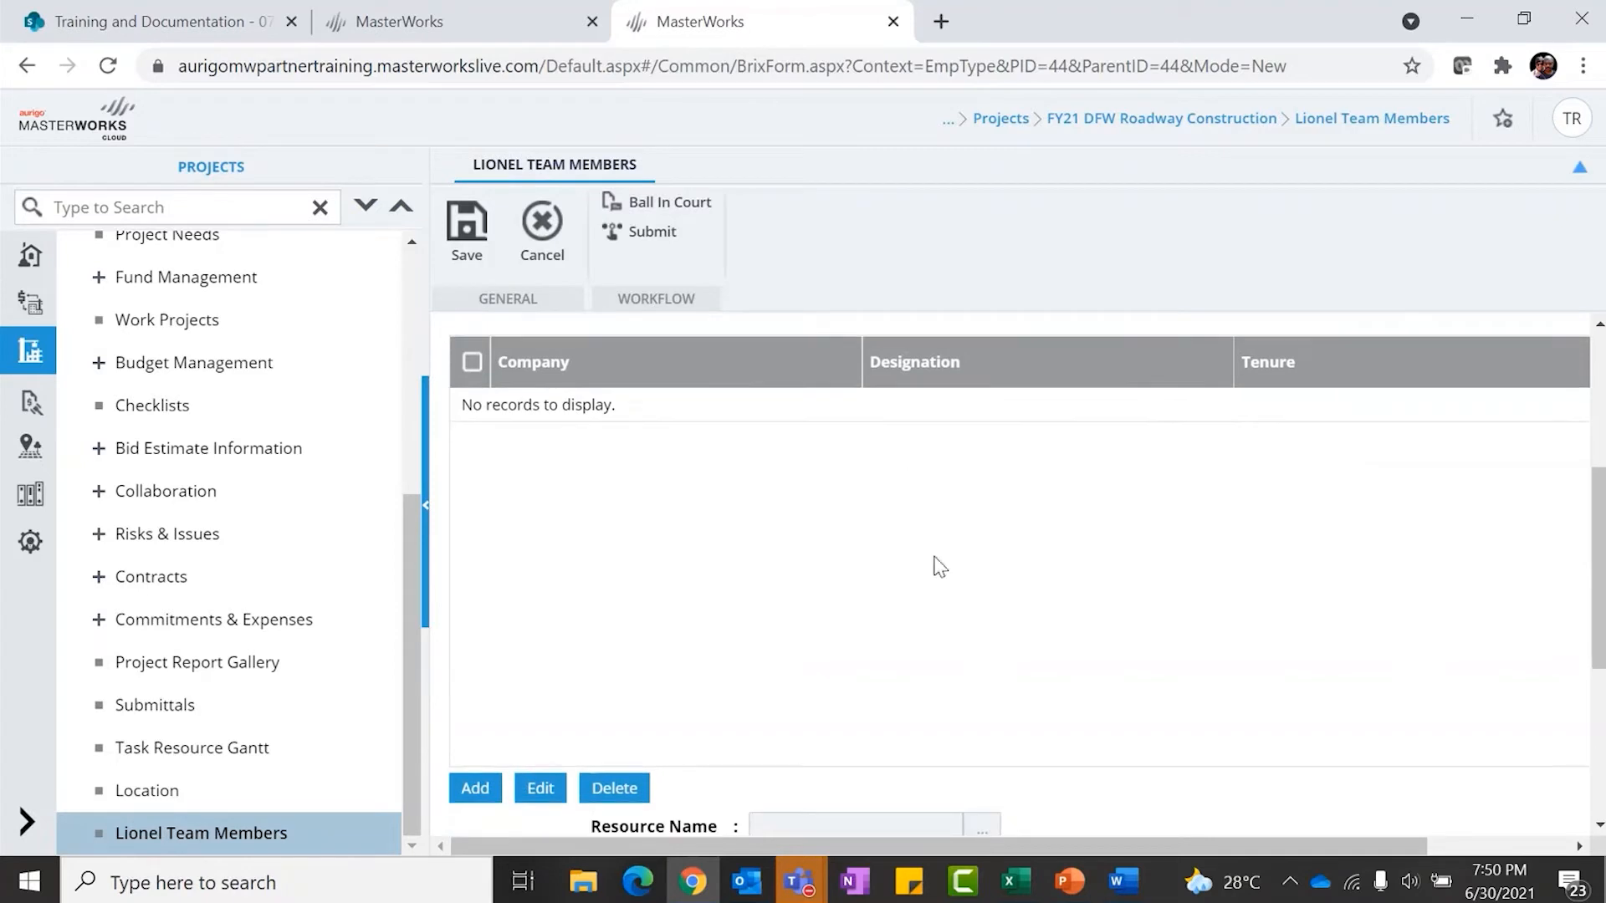
{"action": "left_click", "coordinate": [477, 787]}
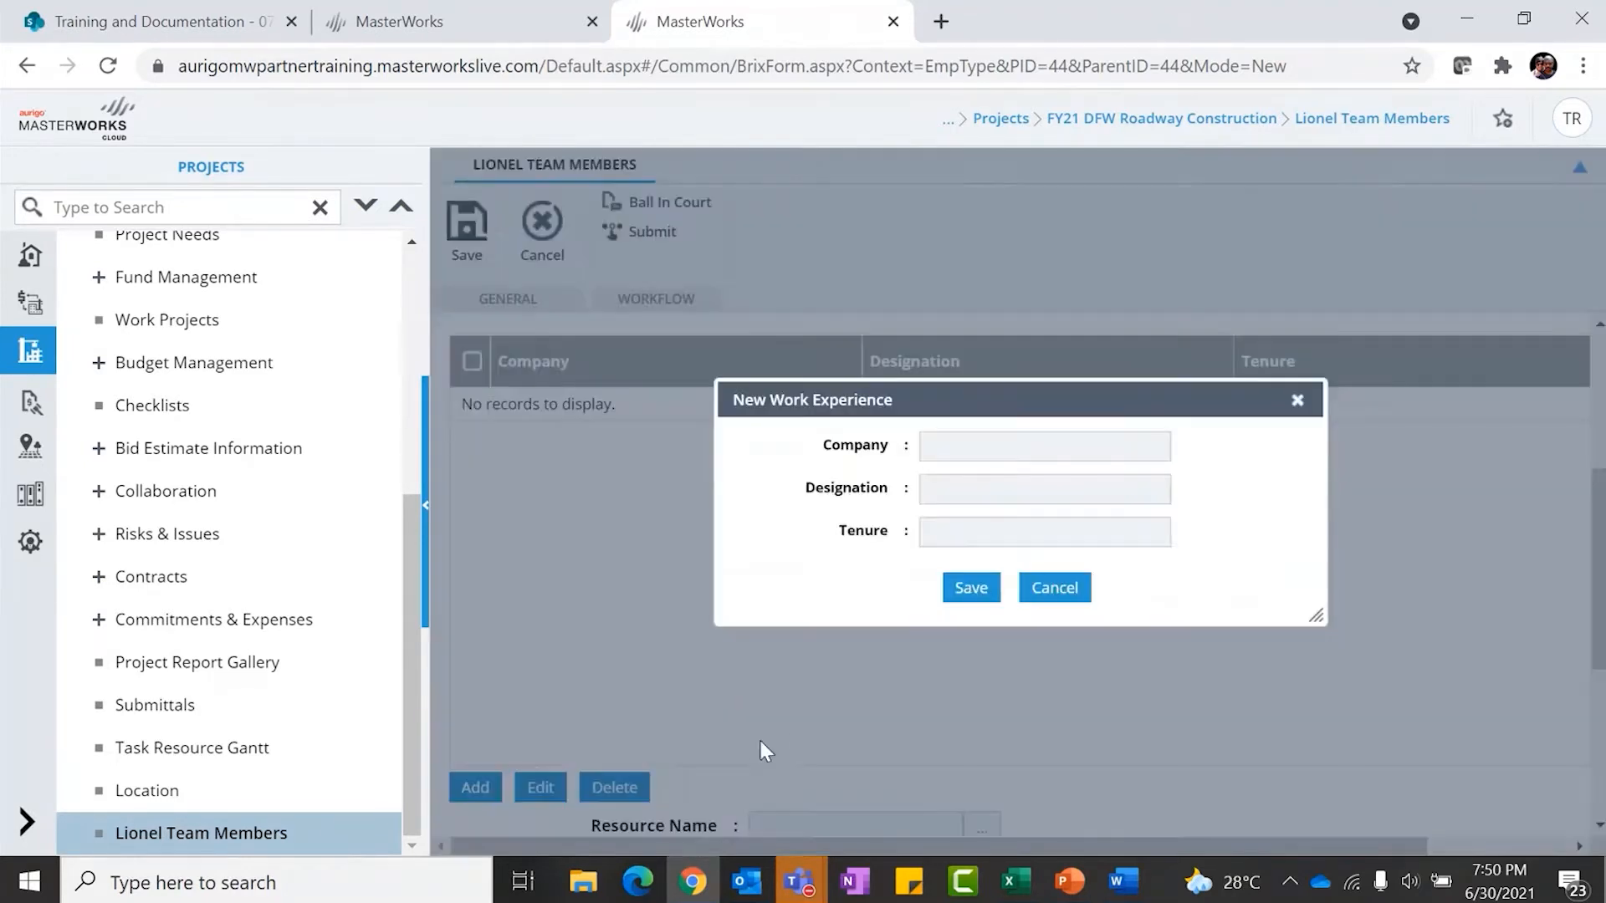
{"action": "left_click", "coordinate": [972, 452]}
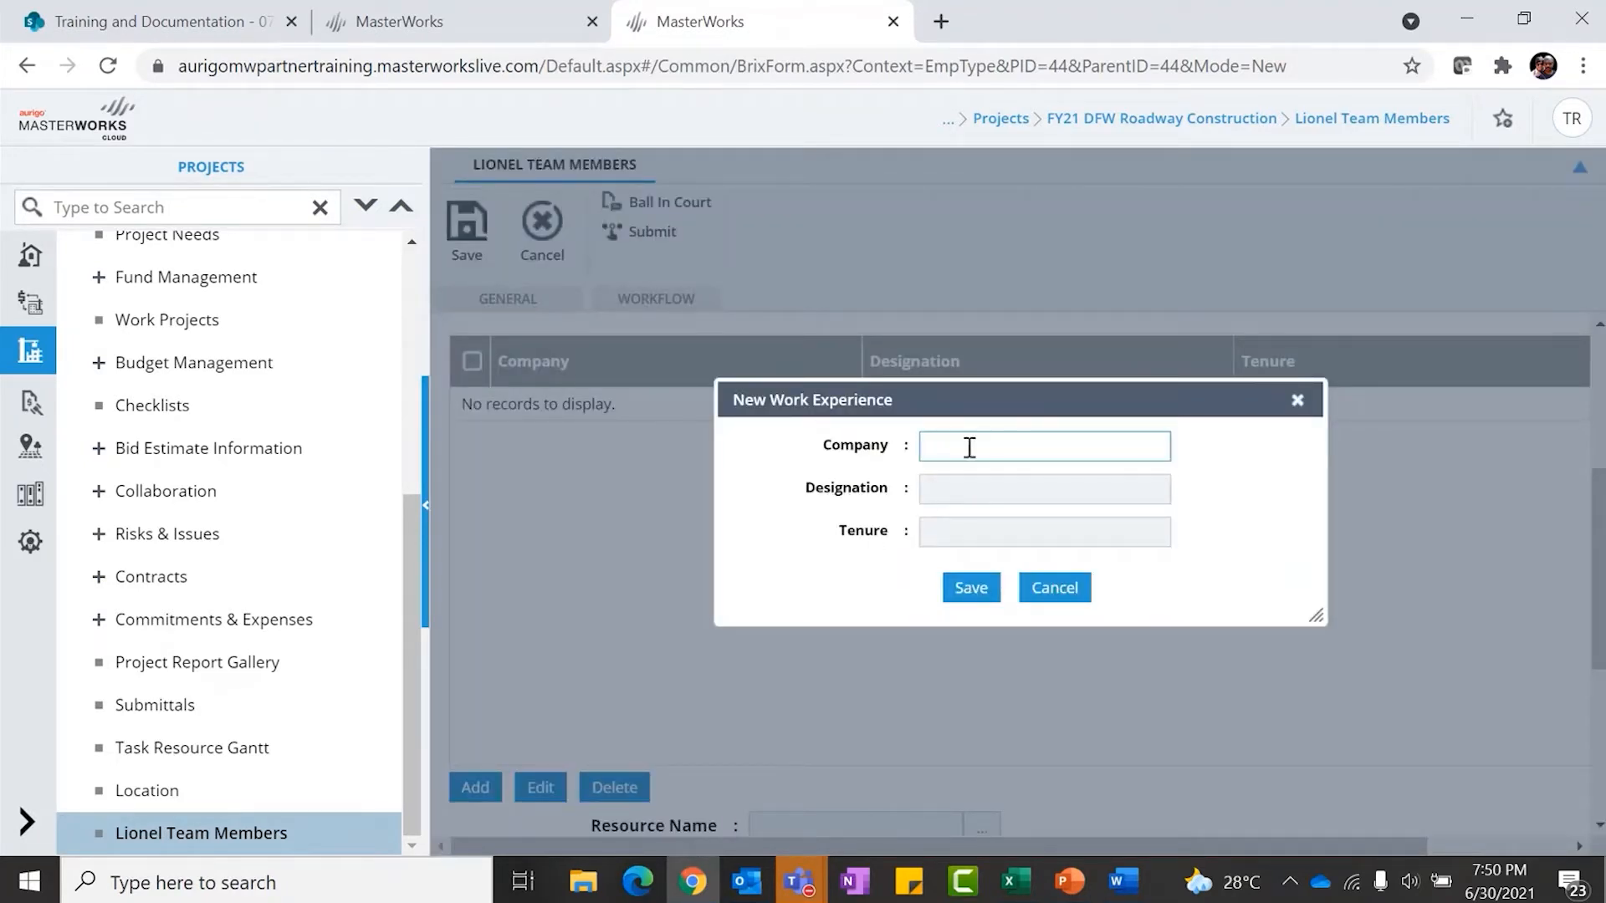
{"action": "left_click", "coordinate": [1055, 593]}
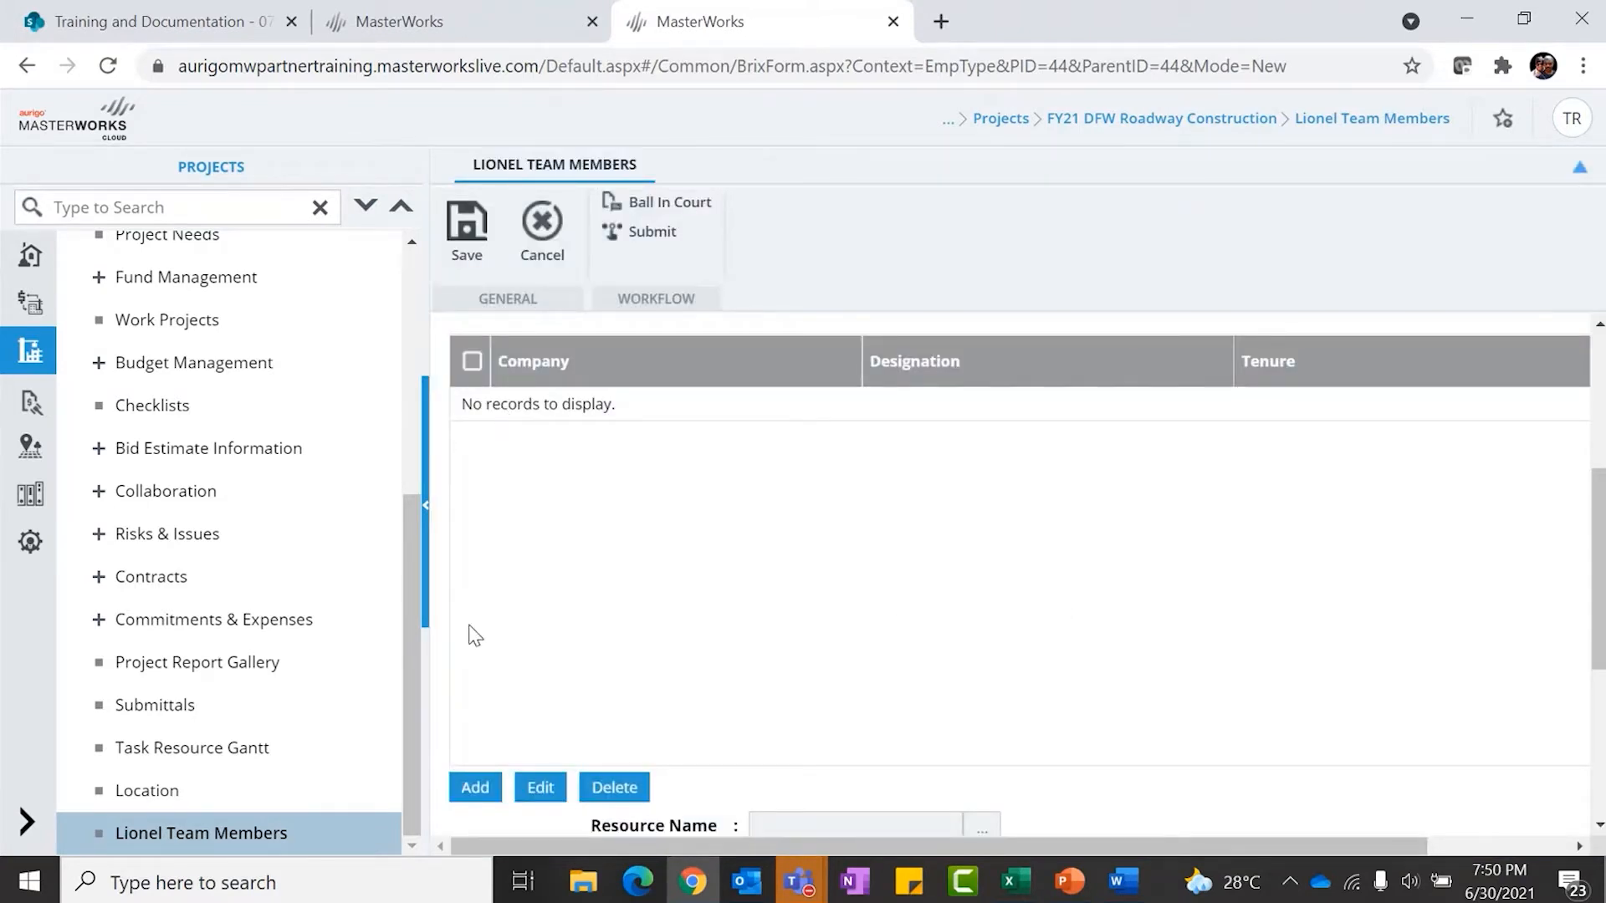
Open the Resource Name picker to view the selectable resources, and cancel it without choosing one
{"action": "scroll", "coordinate": [895, 598], "scroll_direction": "down", "scroll_amount": 3}
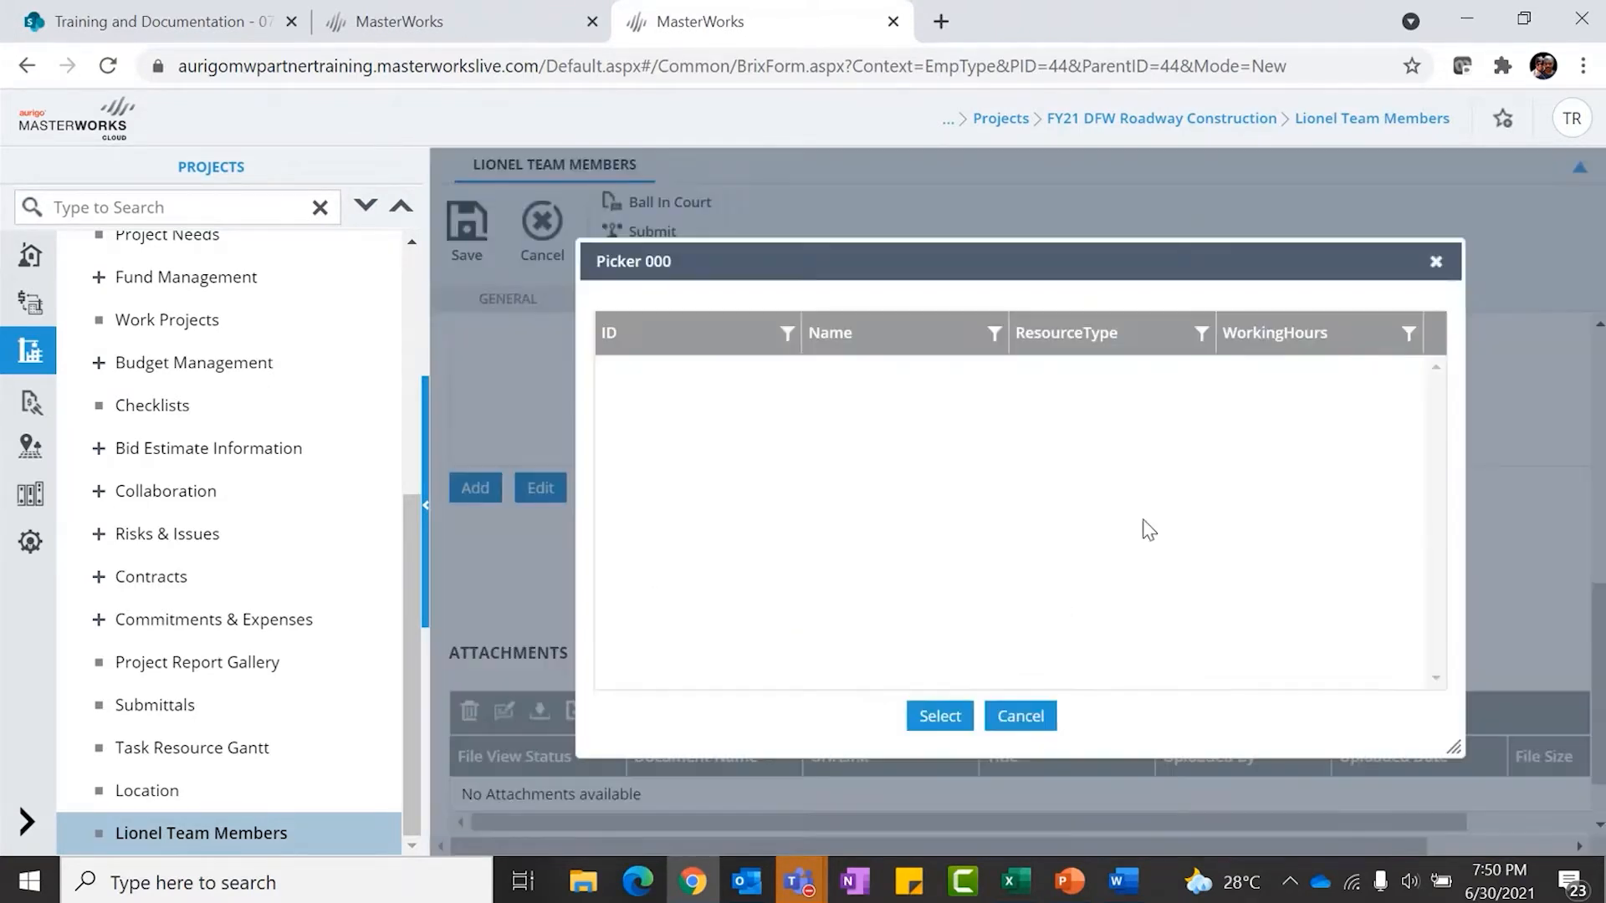
{"action": "left_click", "coordinate": [854, 462]}
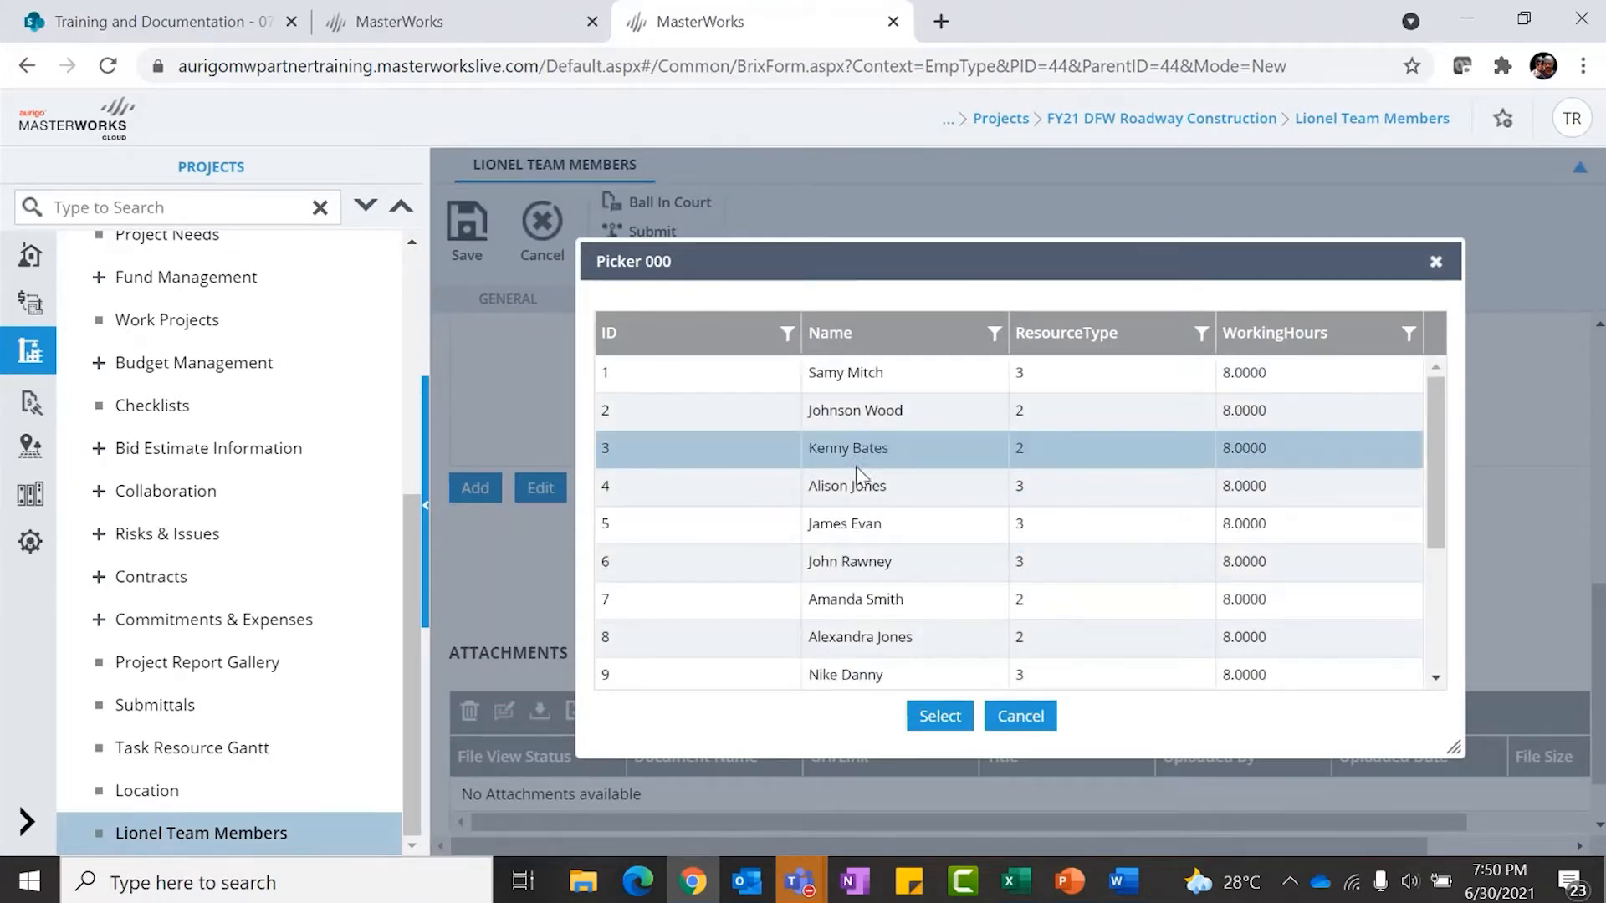
{"action": "left_click", "coordinate": [1020, 715]}
Review the Attachments section of the new team member record, and cancel the record without saving
{"action": "scroll", "coordinate": [816, 530], "scroll_direction": "down", "scroll_amount": 1}
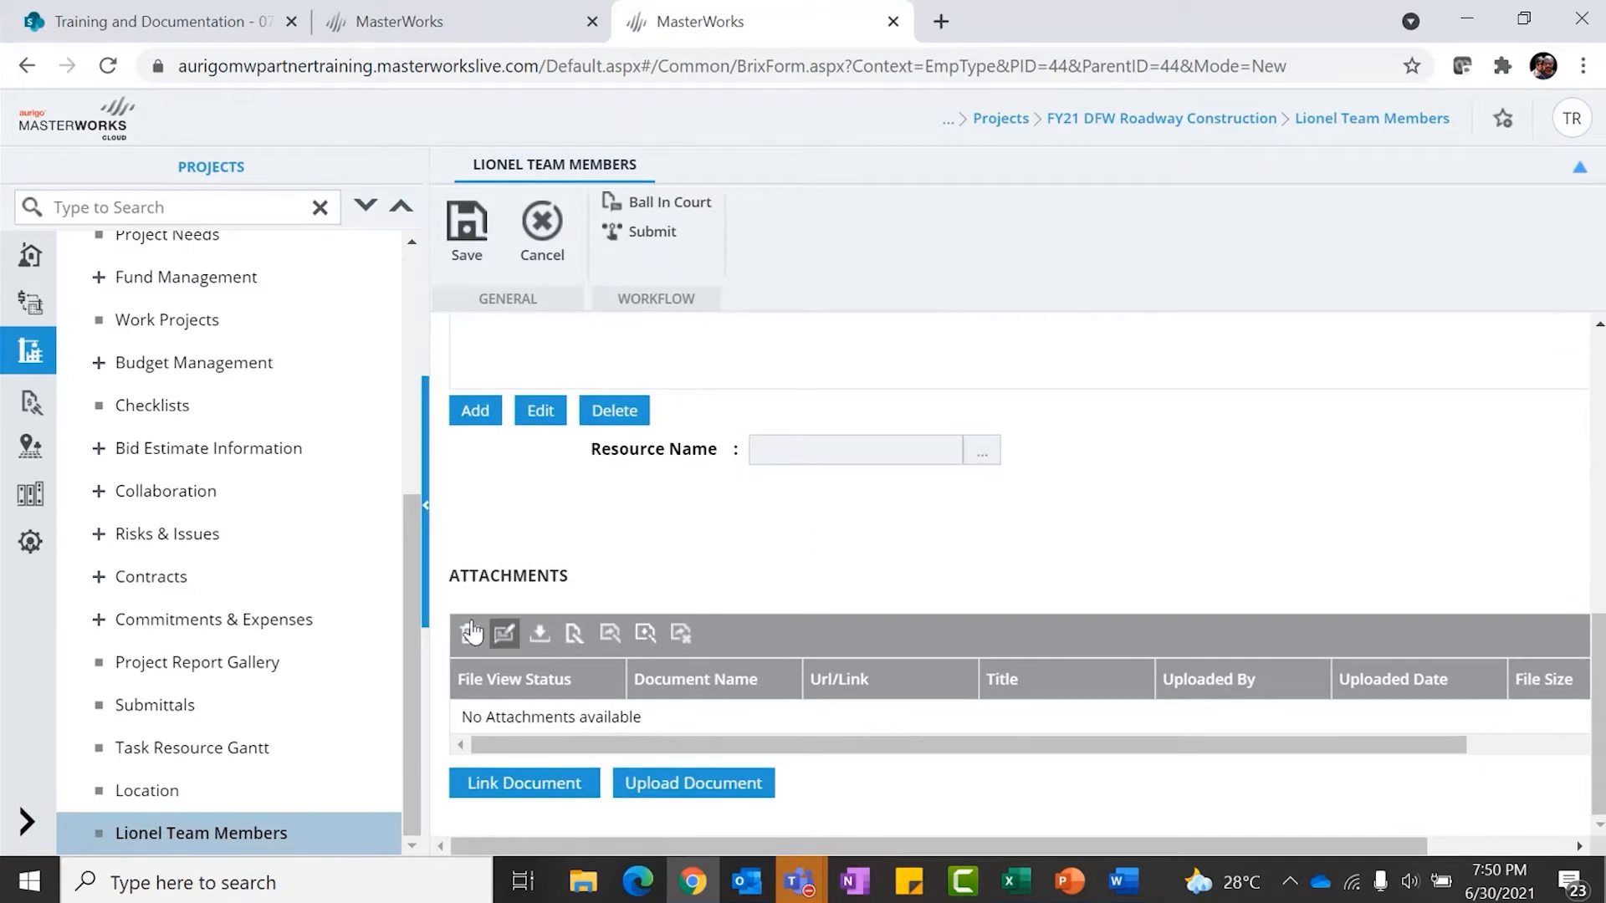
{"action": "scroll", "coordinate": [1066, 676], "scroll_direction": "up", "scroll_amount": 5}
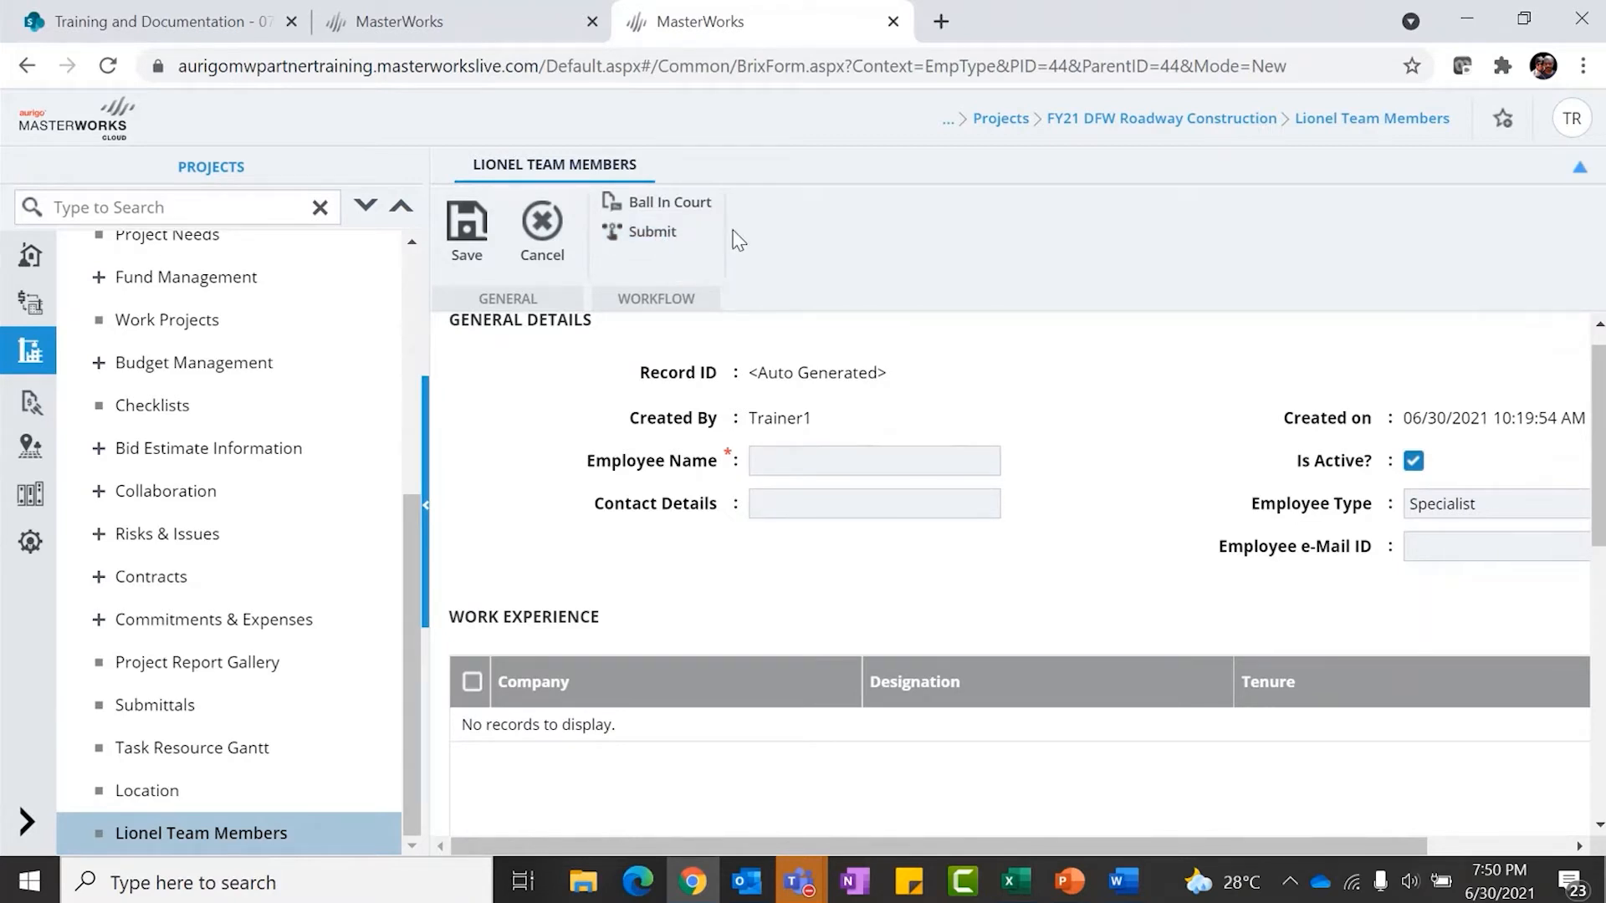
{"action": "left_click", "coordinate": [539, 238]}
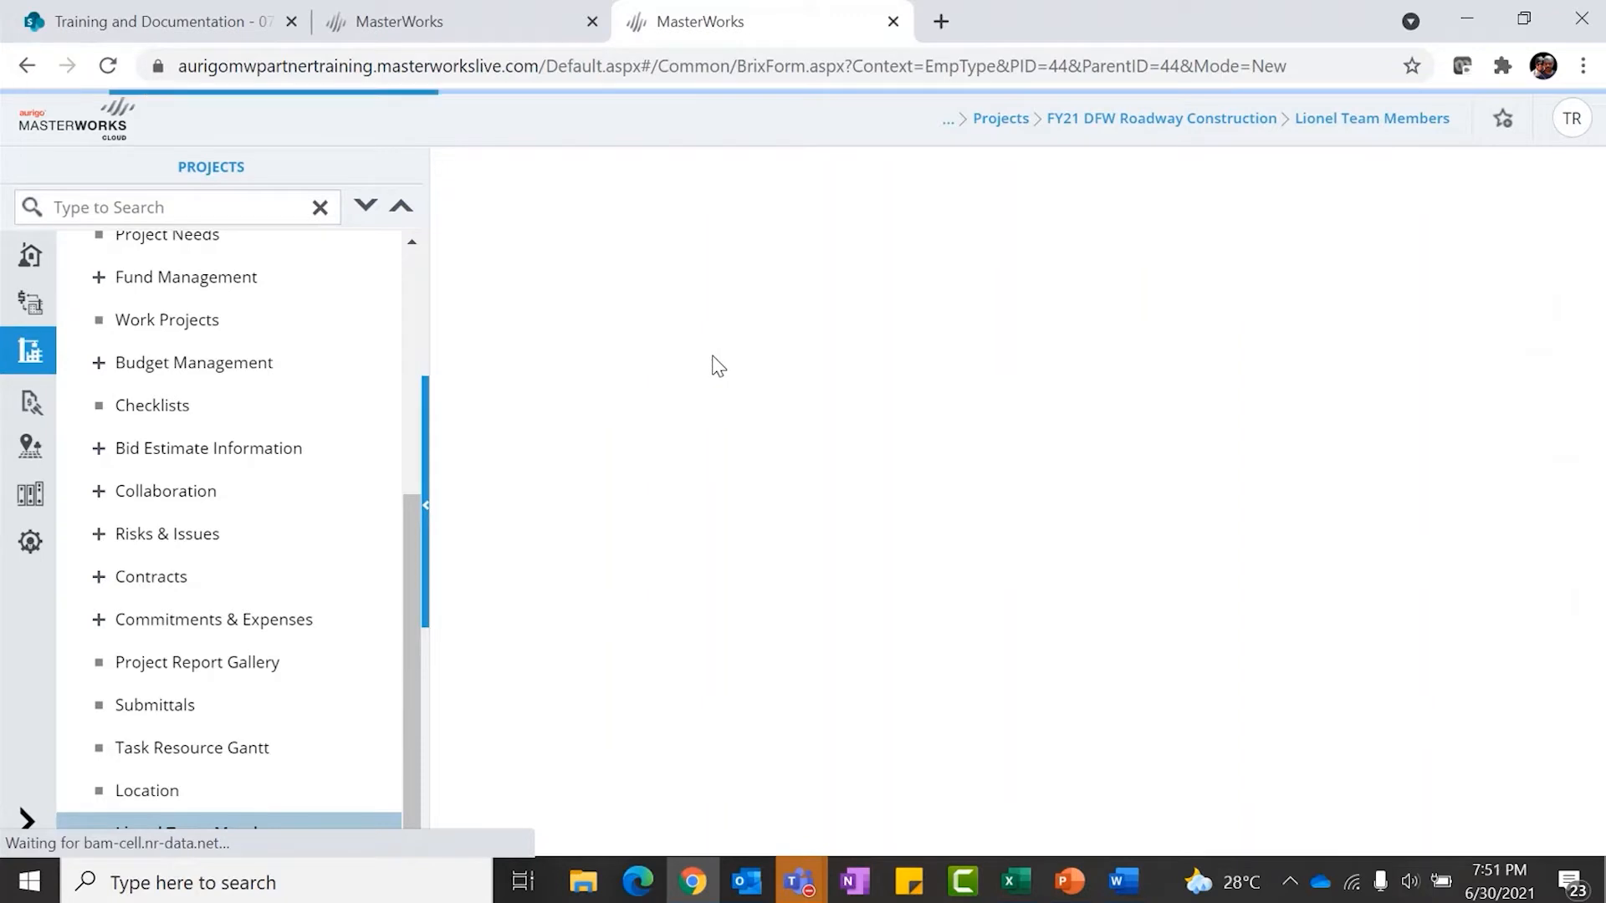
Switch to the browser tab with the Form Builder forms list, start a new form, and collapse the navigation pane
{"action": "left_click", "coordinate": [458, 33]}
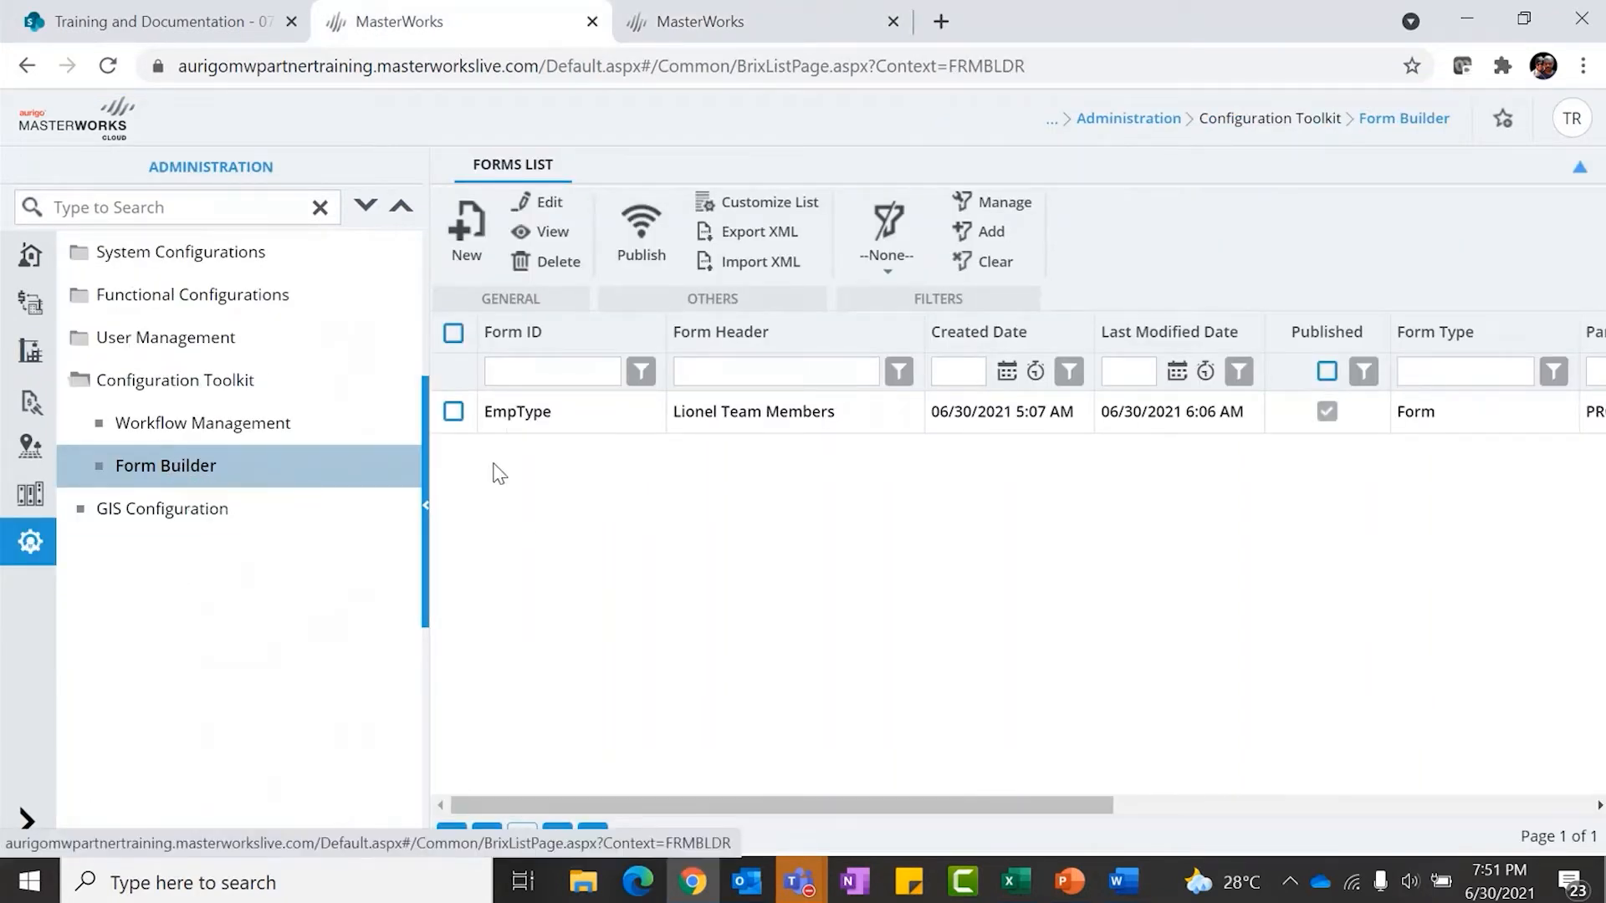
{"action": "left_click", "coordinate": [466, 233]}
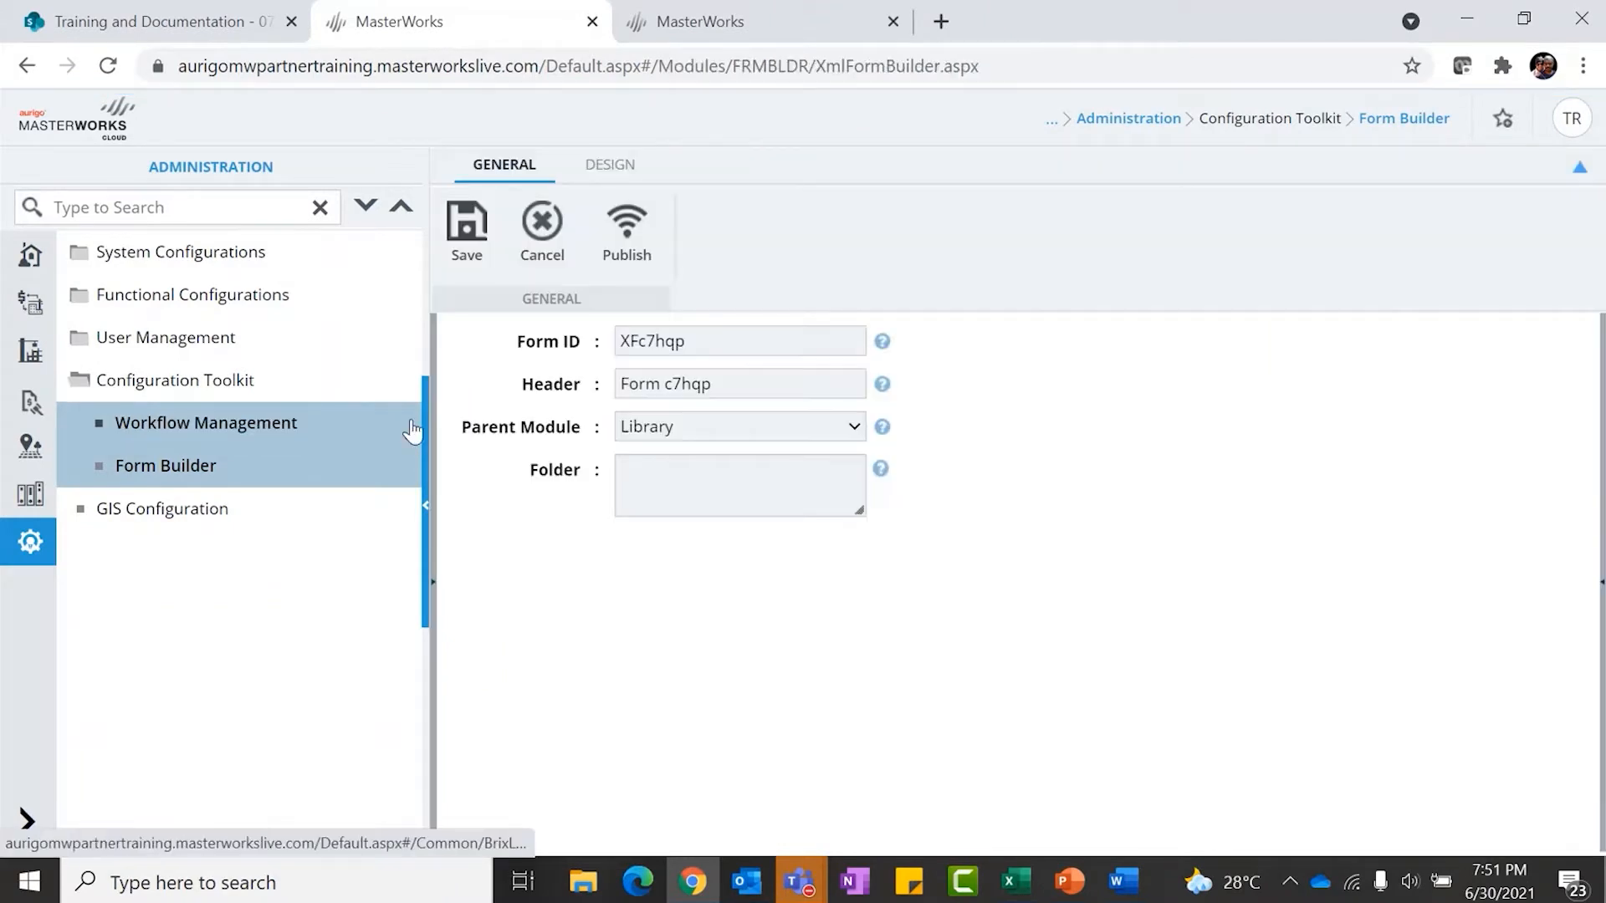
{"action": "left_click", "coordinate": [425, 433]}
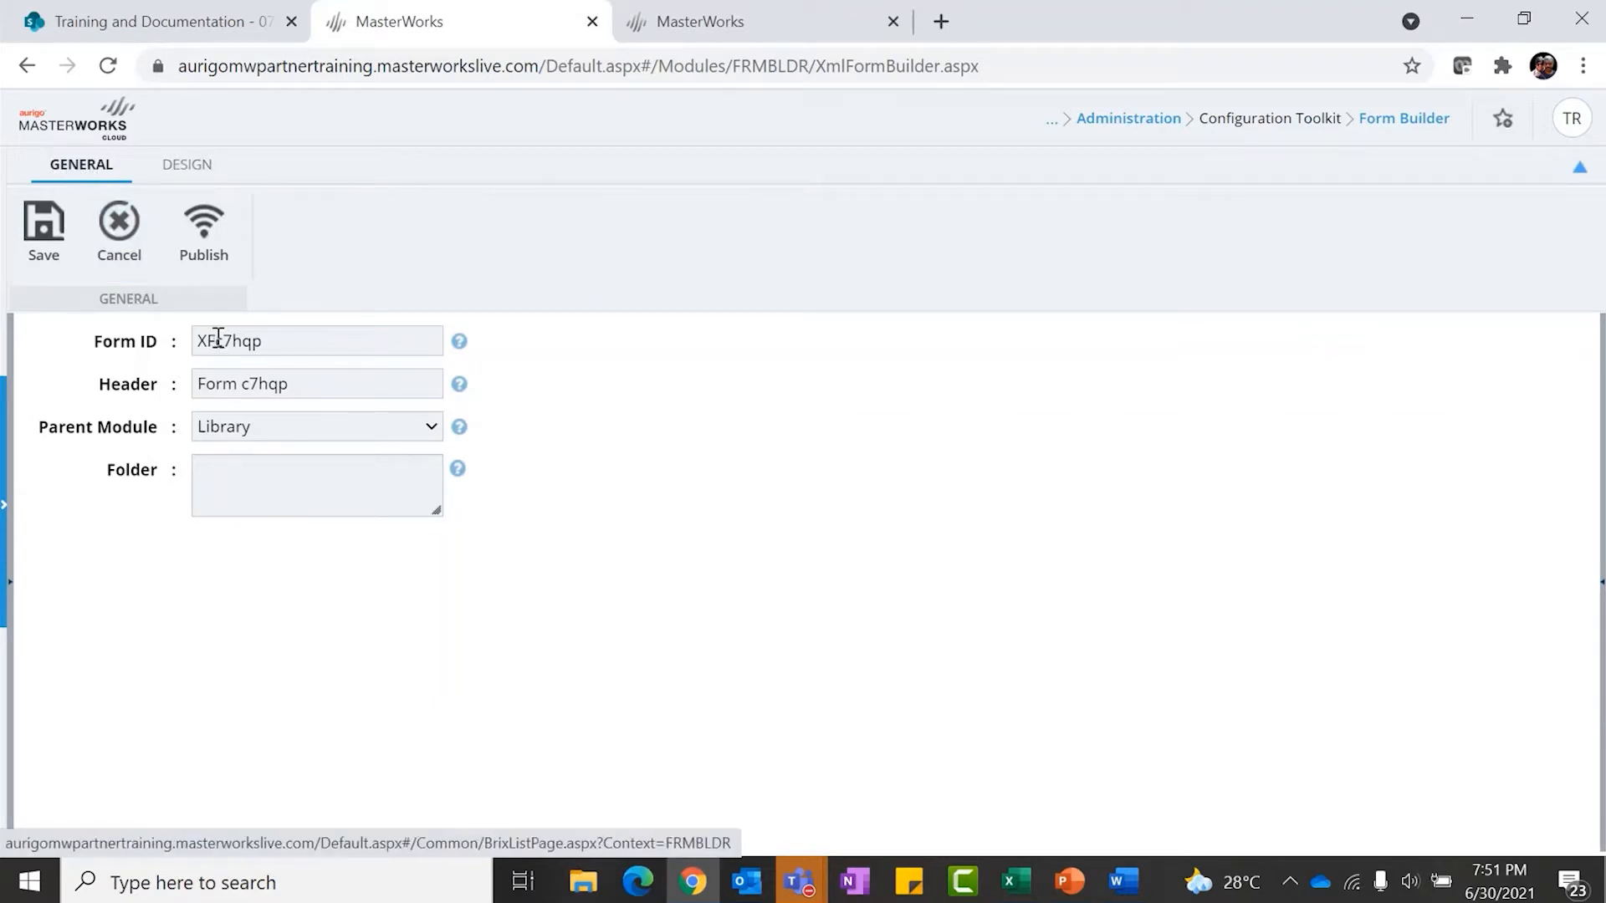
Set the new form's header to the owner's first name followed by "Project Team", and its parent module to Project
{"action": "left_click_drag", "start_coordinate": [305, 383], "coordinate": [177, 381]}
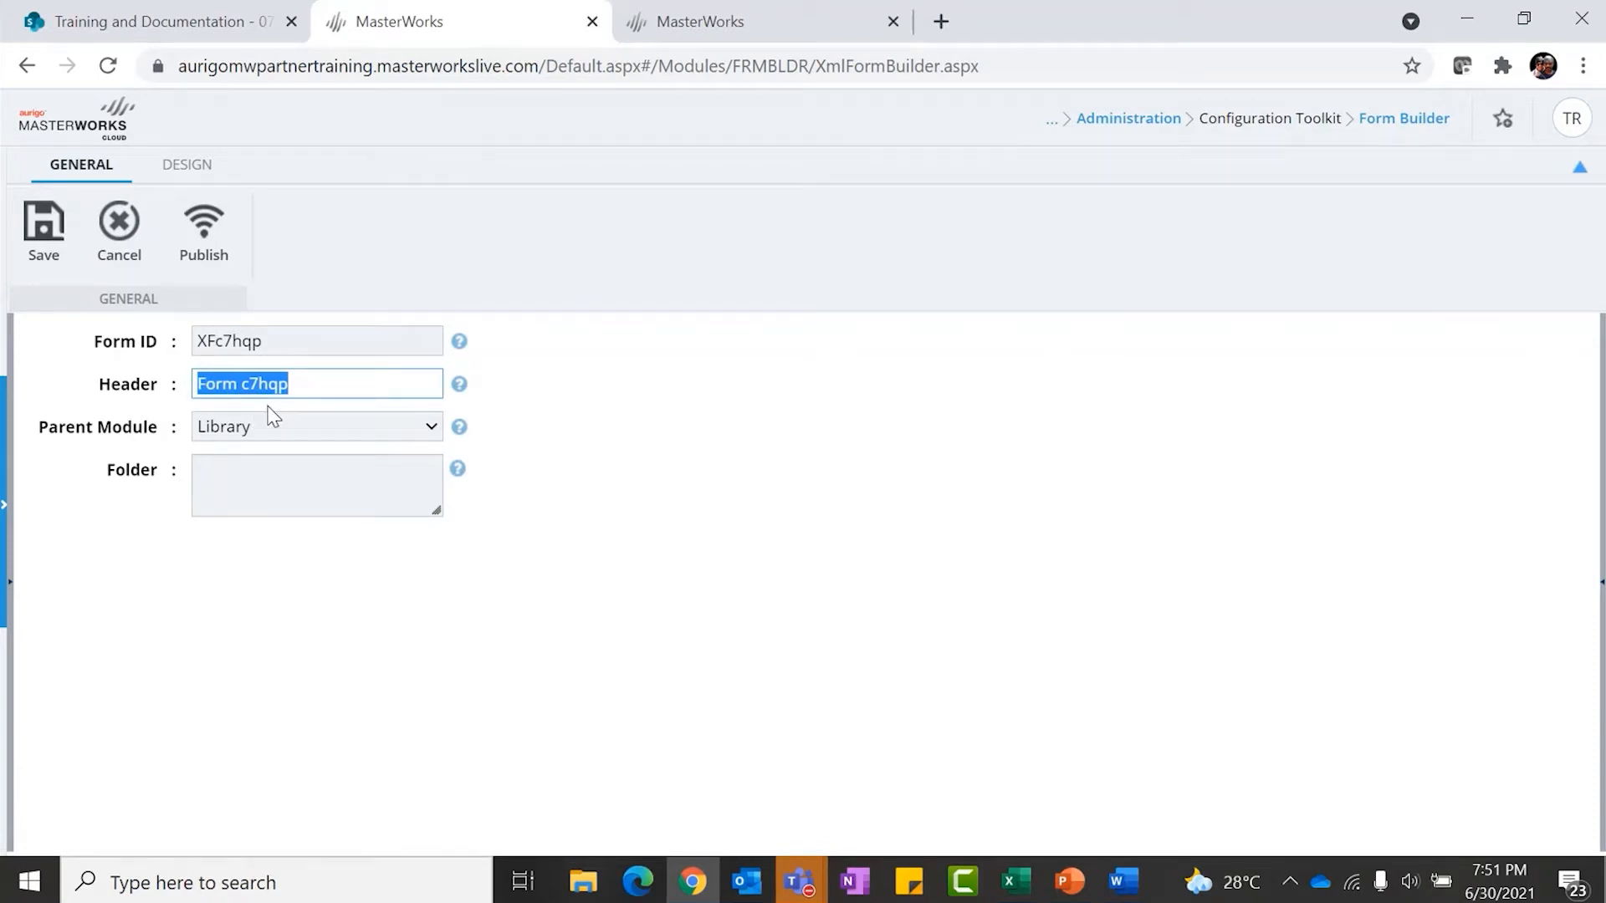
{"action": "type", "text": "Lione"}
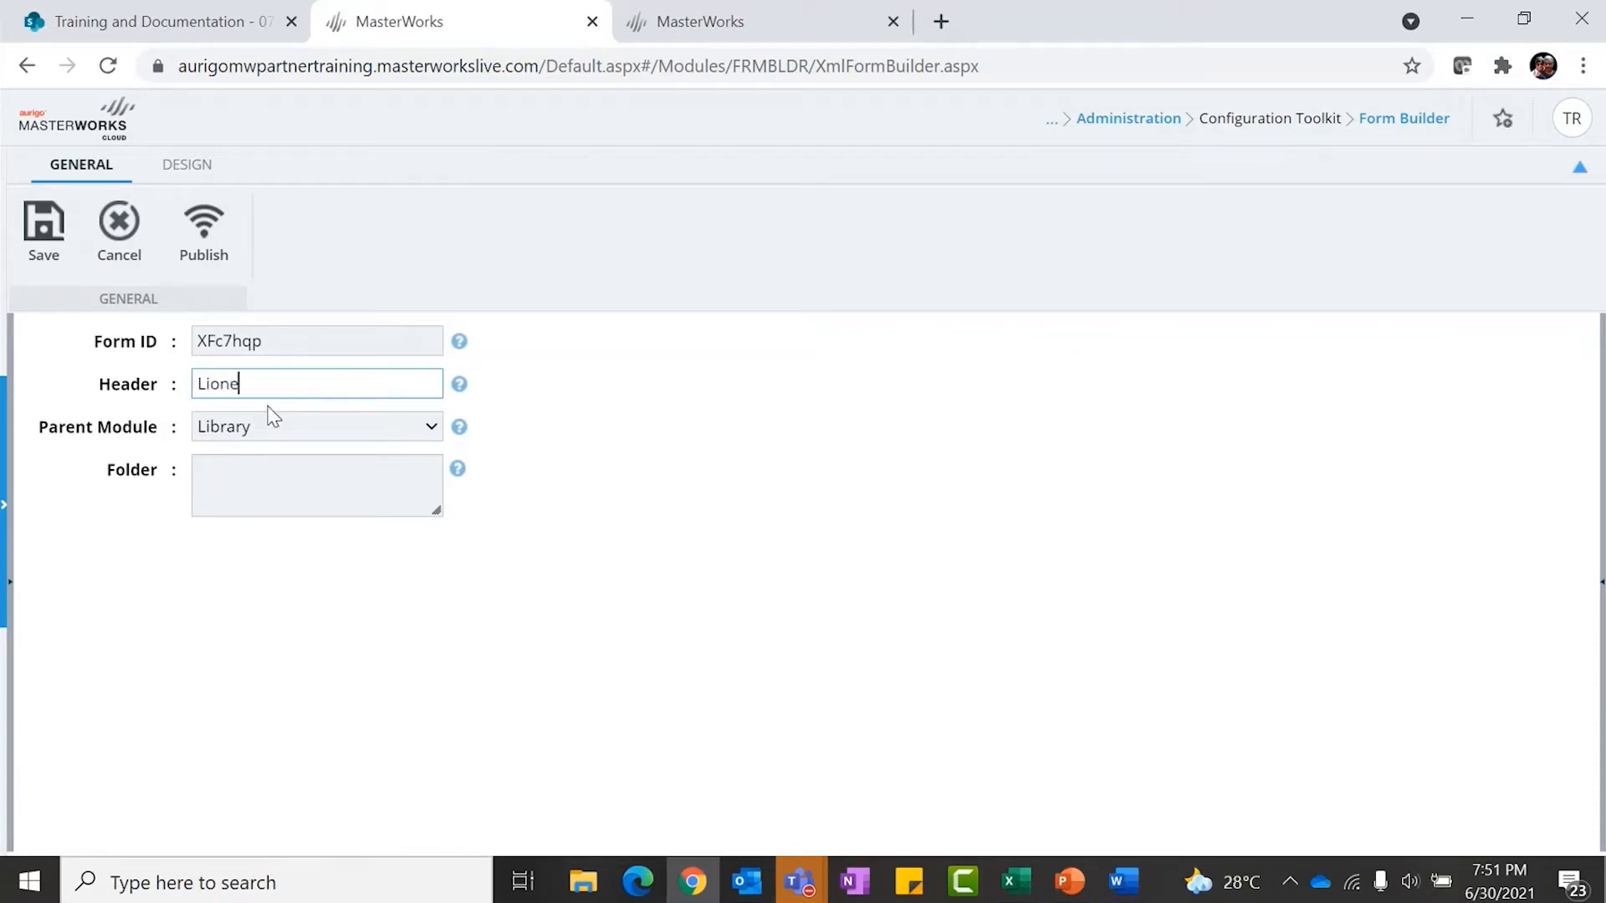
{"action": "type", "text": "l Project Team"}
{"action": "left_click", "coordinate": [404, 431]}
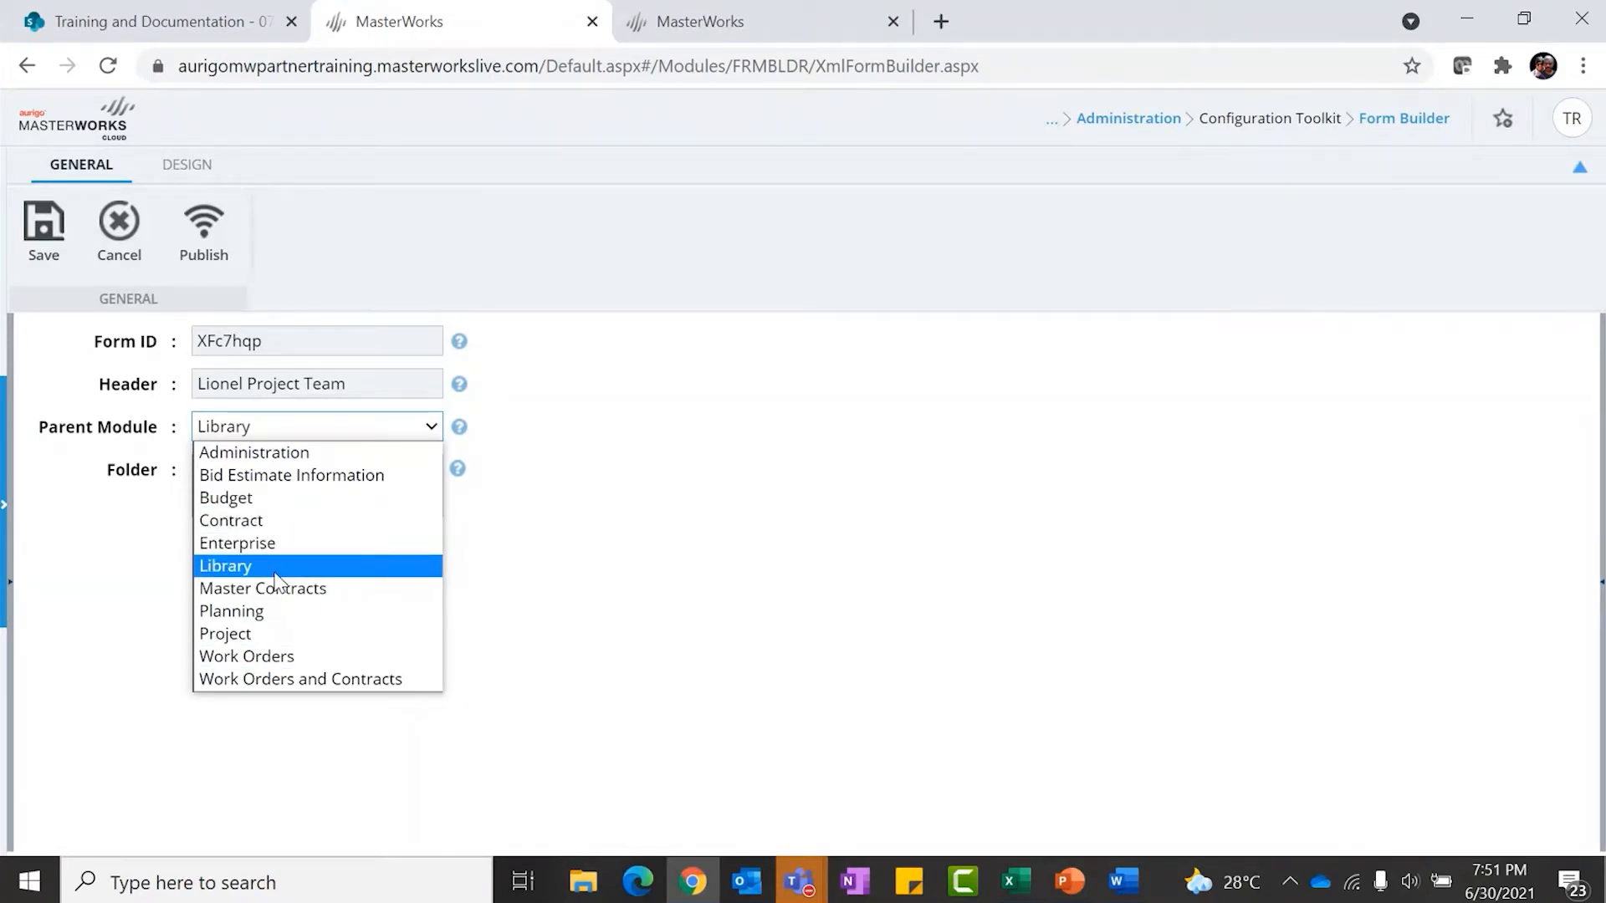
{"action": "left_click", "coordinate": [251, 634]}
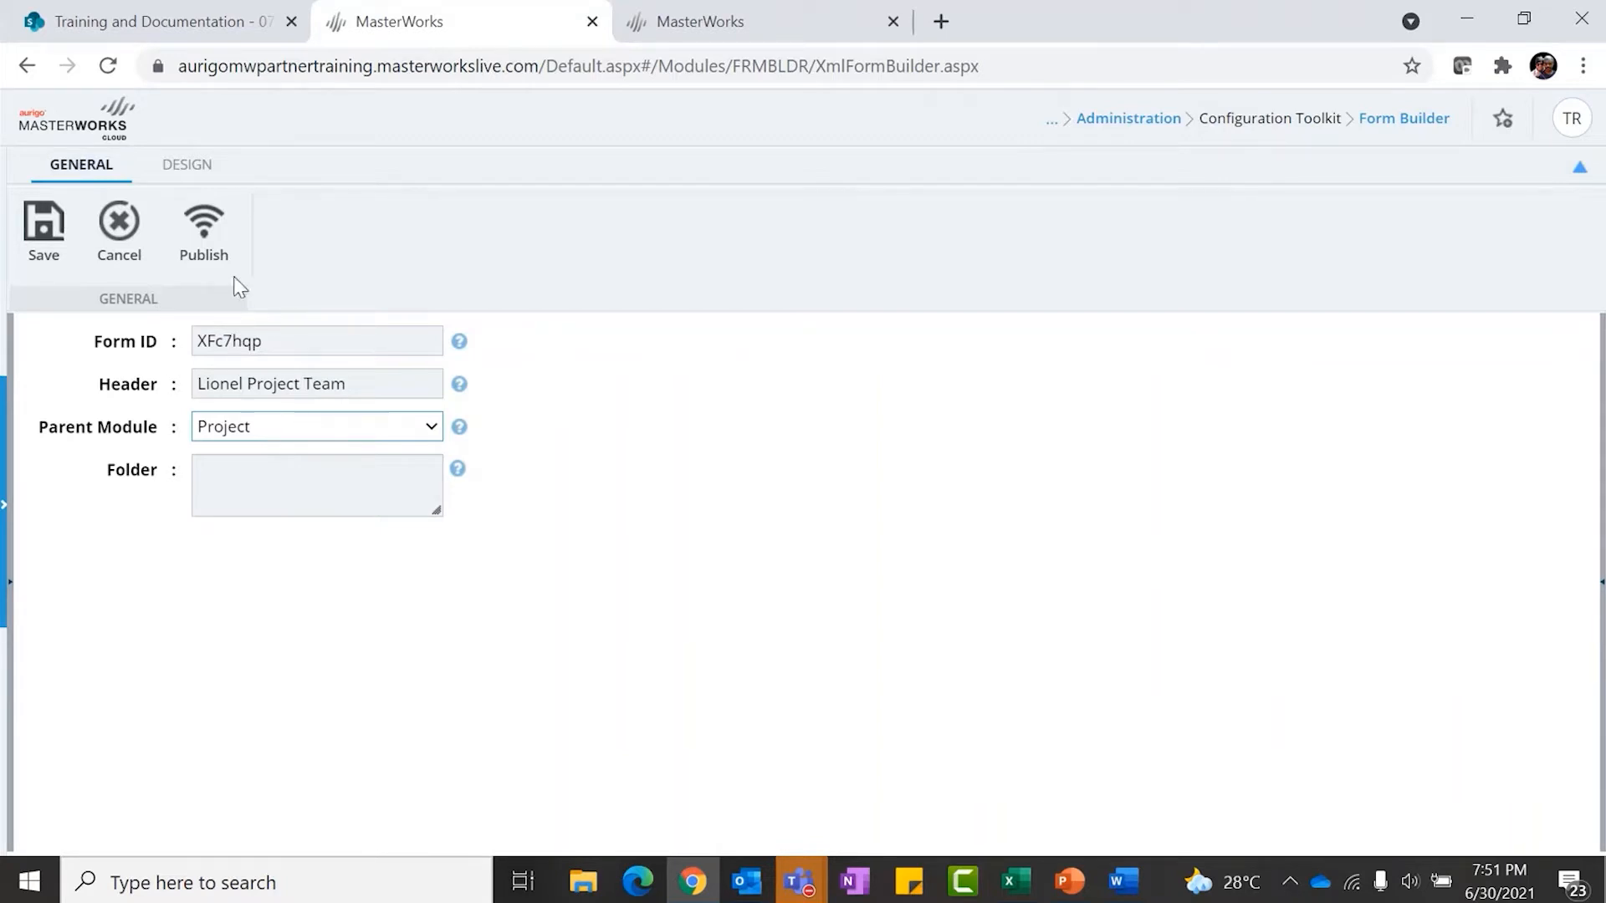
Open the form's design view and examine the Group Layout, Simple Input Controls and Child Data Containers groups
{"action": "left_click", "coordinate": [190, 165]}
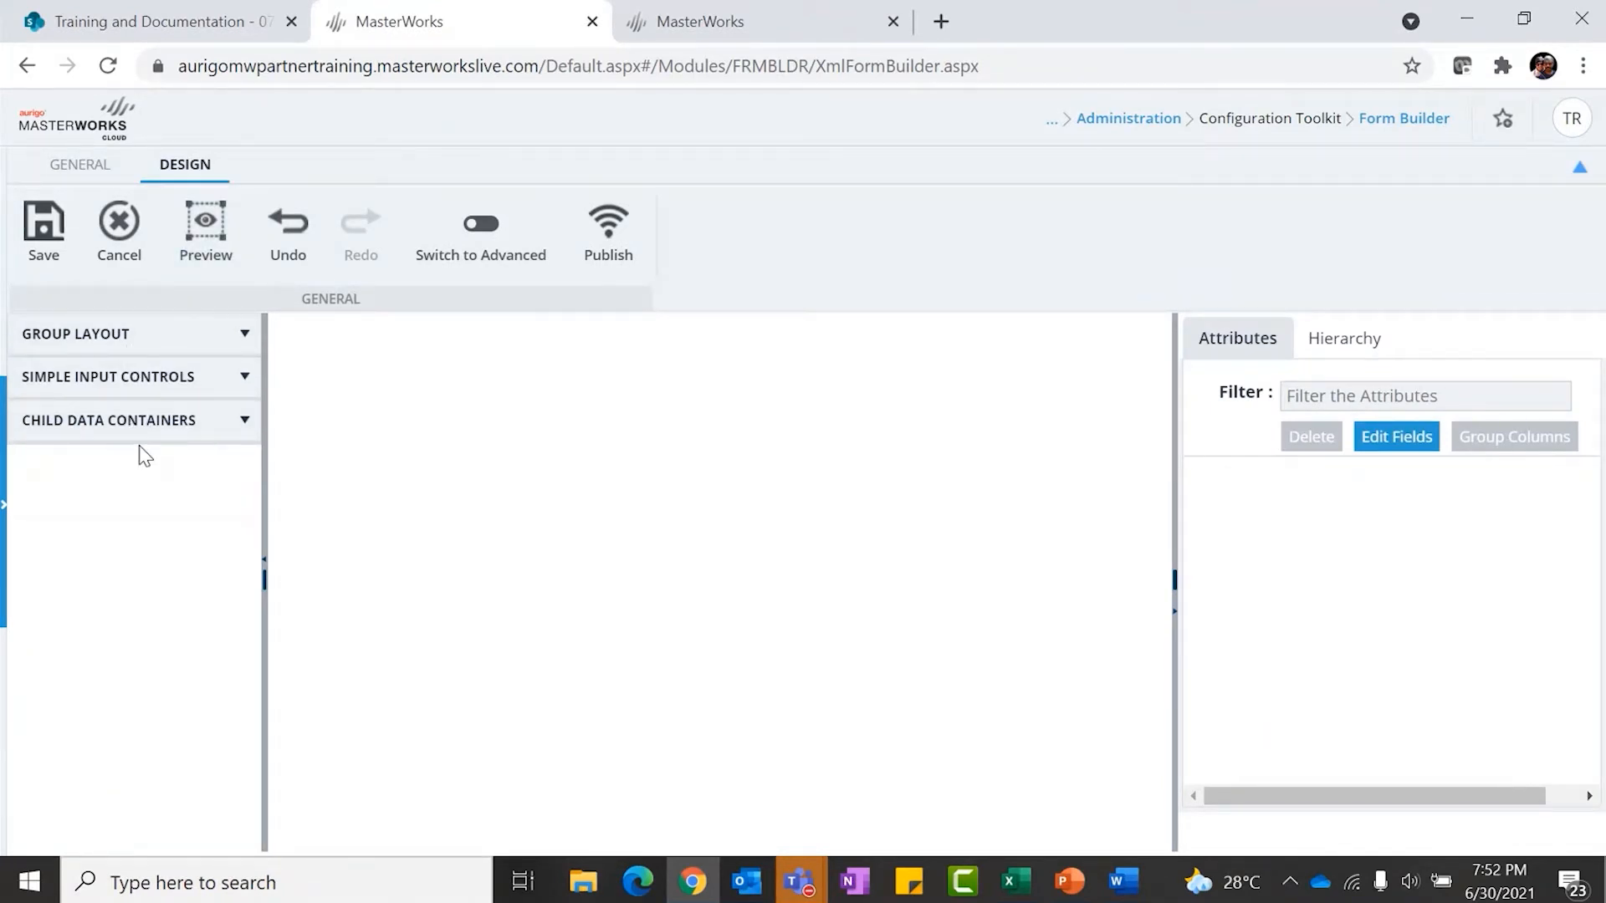
{"action": "left_click", "coordinate": [137, 334]}
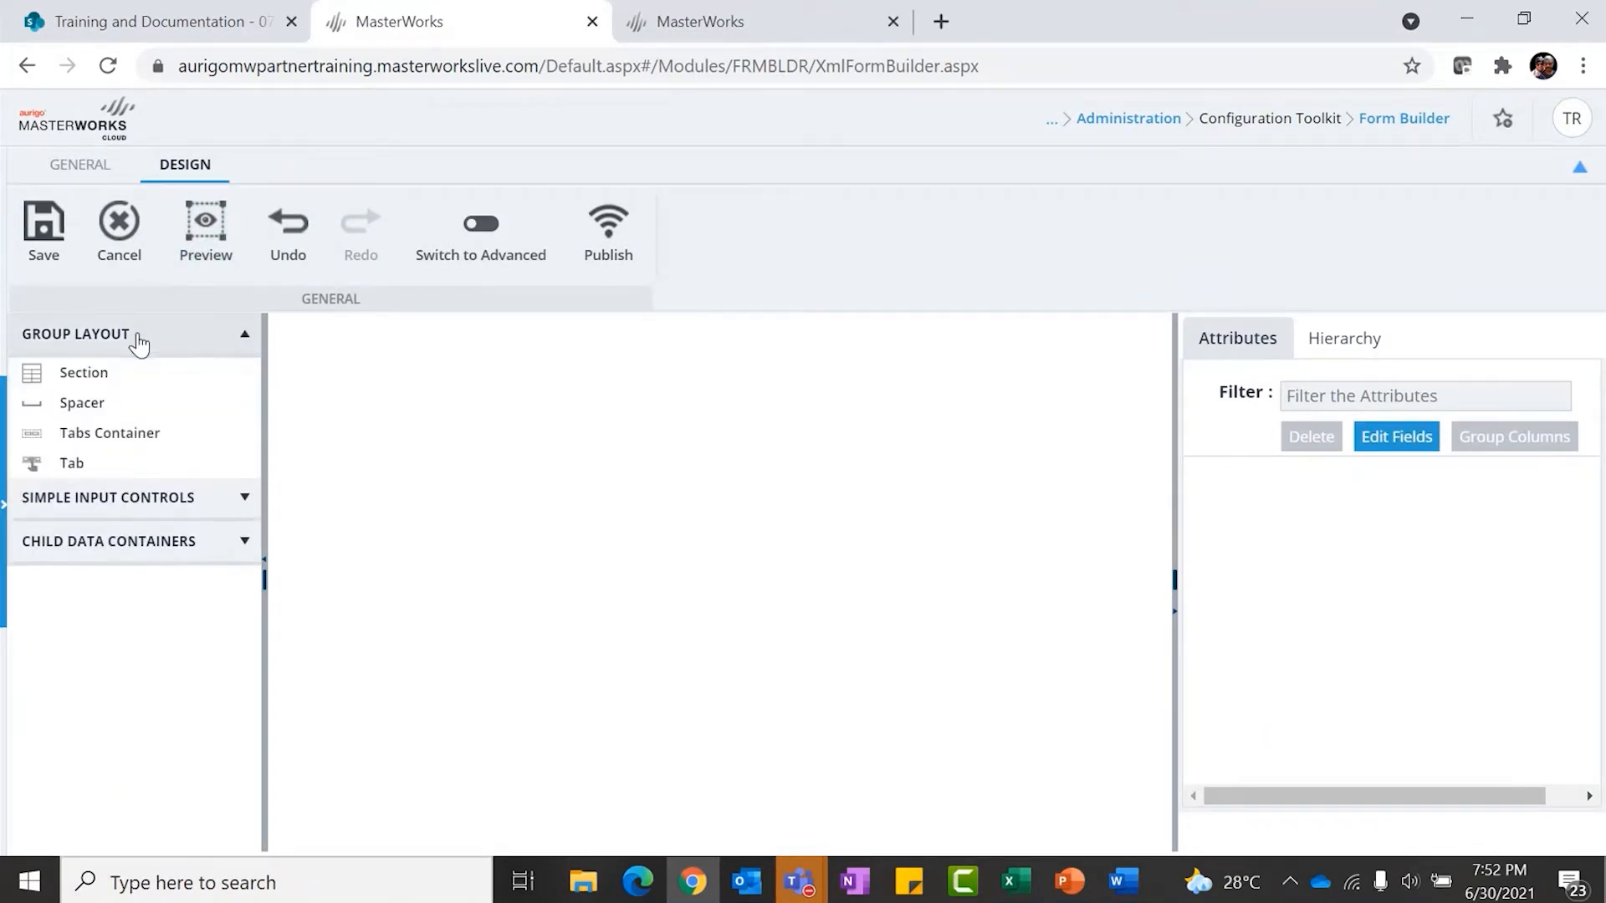
{"action": "left_click", "coordinate": [136, 502]}
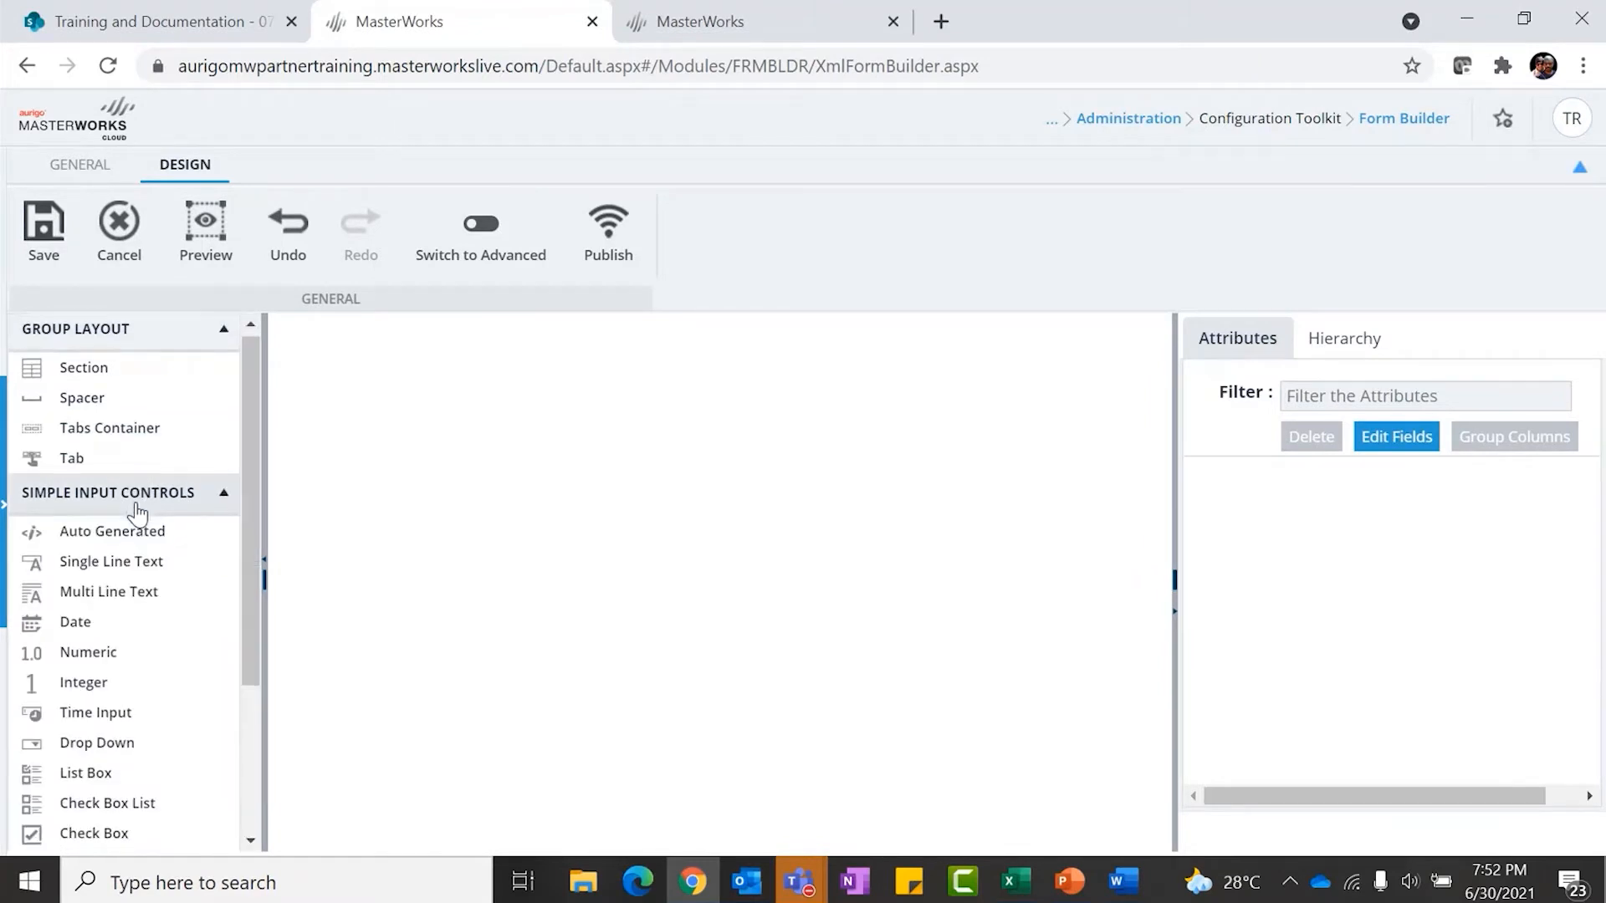
{"action": "scroll", "coordinate": [134, 512], "scroll_direction": "down", "scroll_amount": 3}
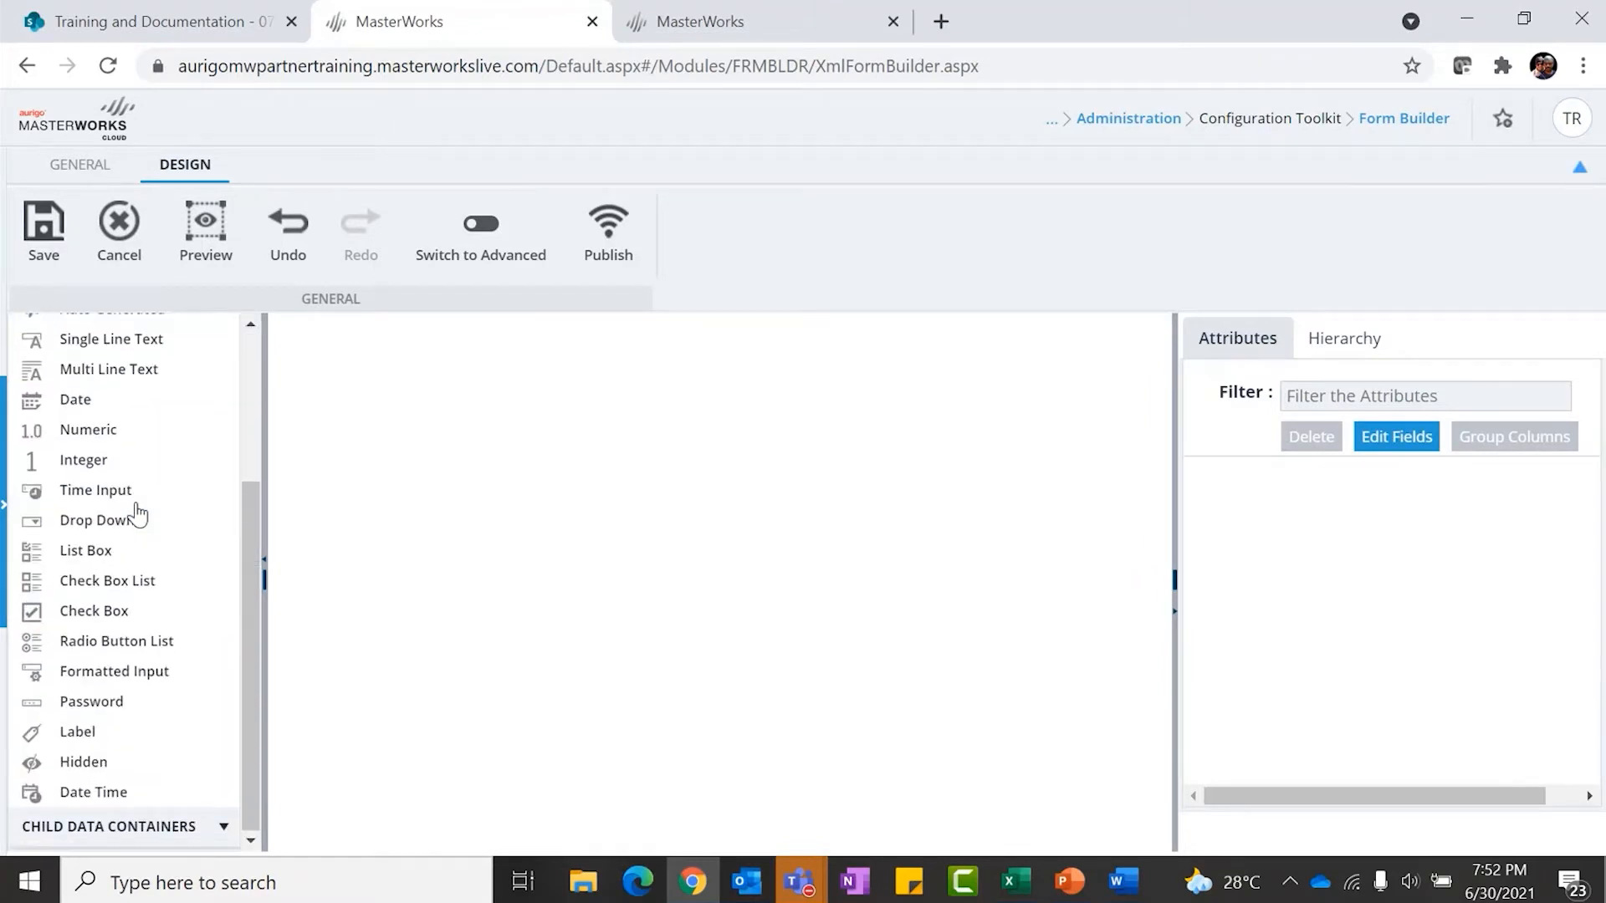
{"action": "left_click", "coordinate": [147, 828]}
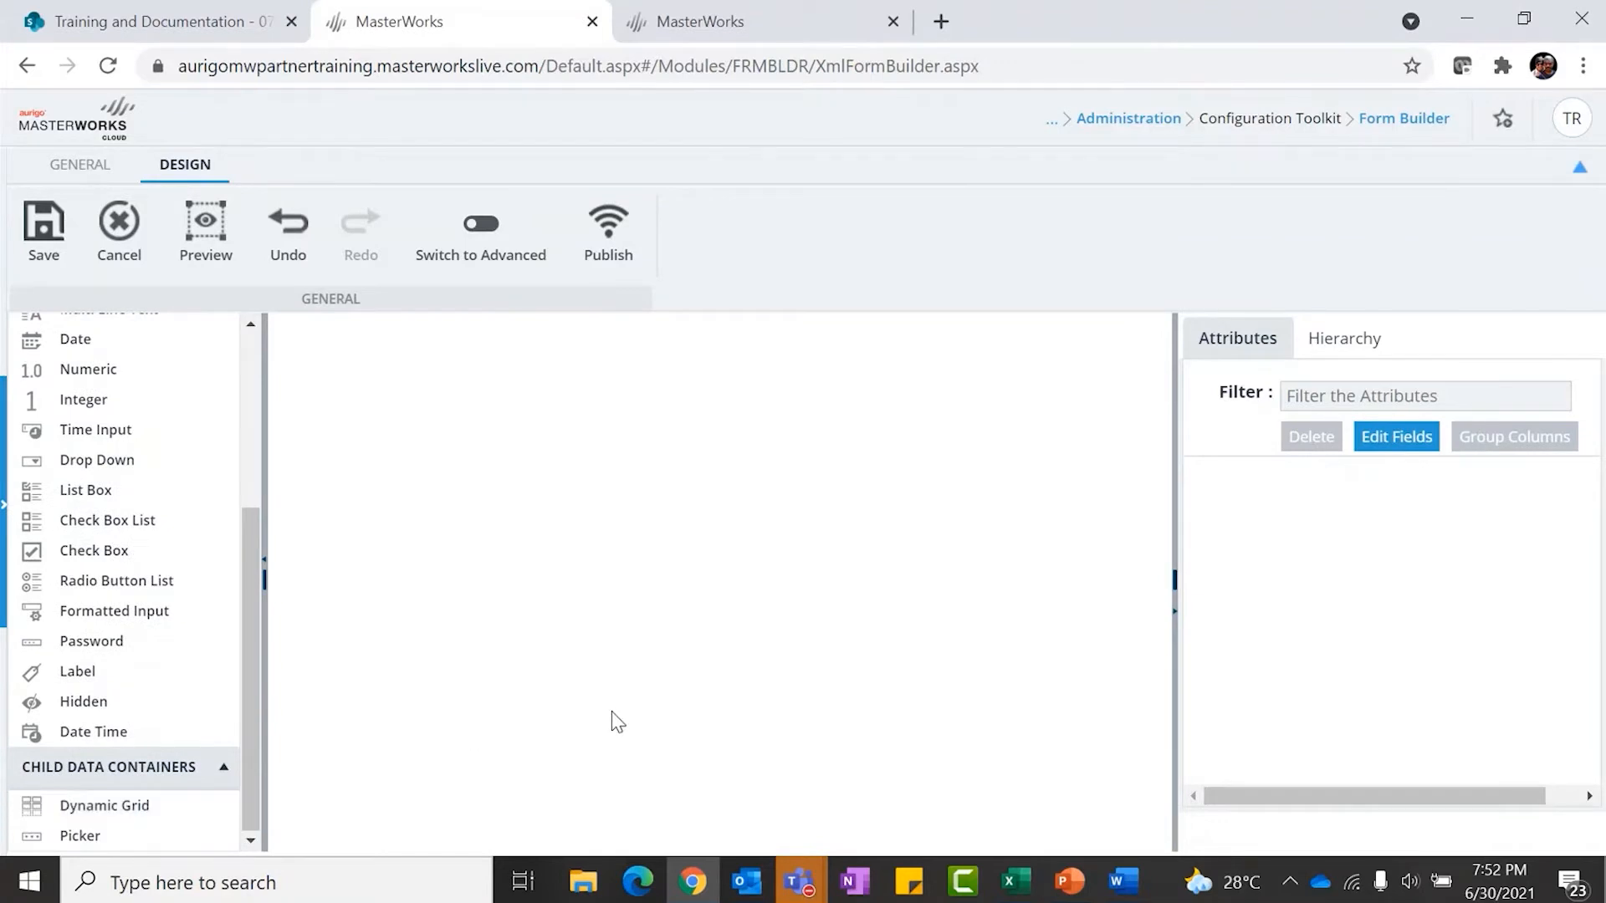
{"action": "scroll", "coordinate": [168, 543], "scroll_direction": "up", "scroll_amount": 5}
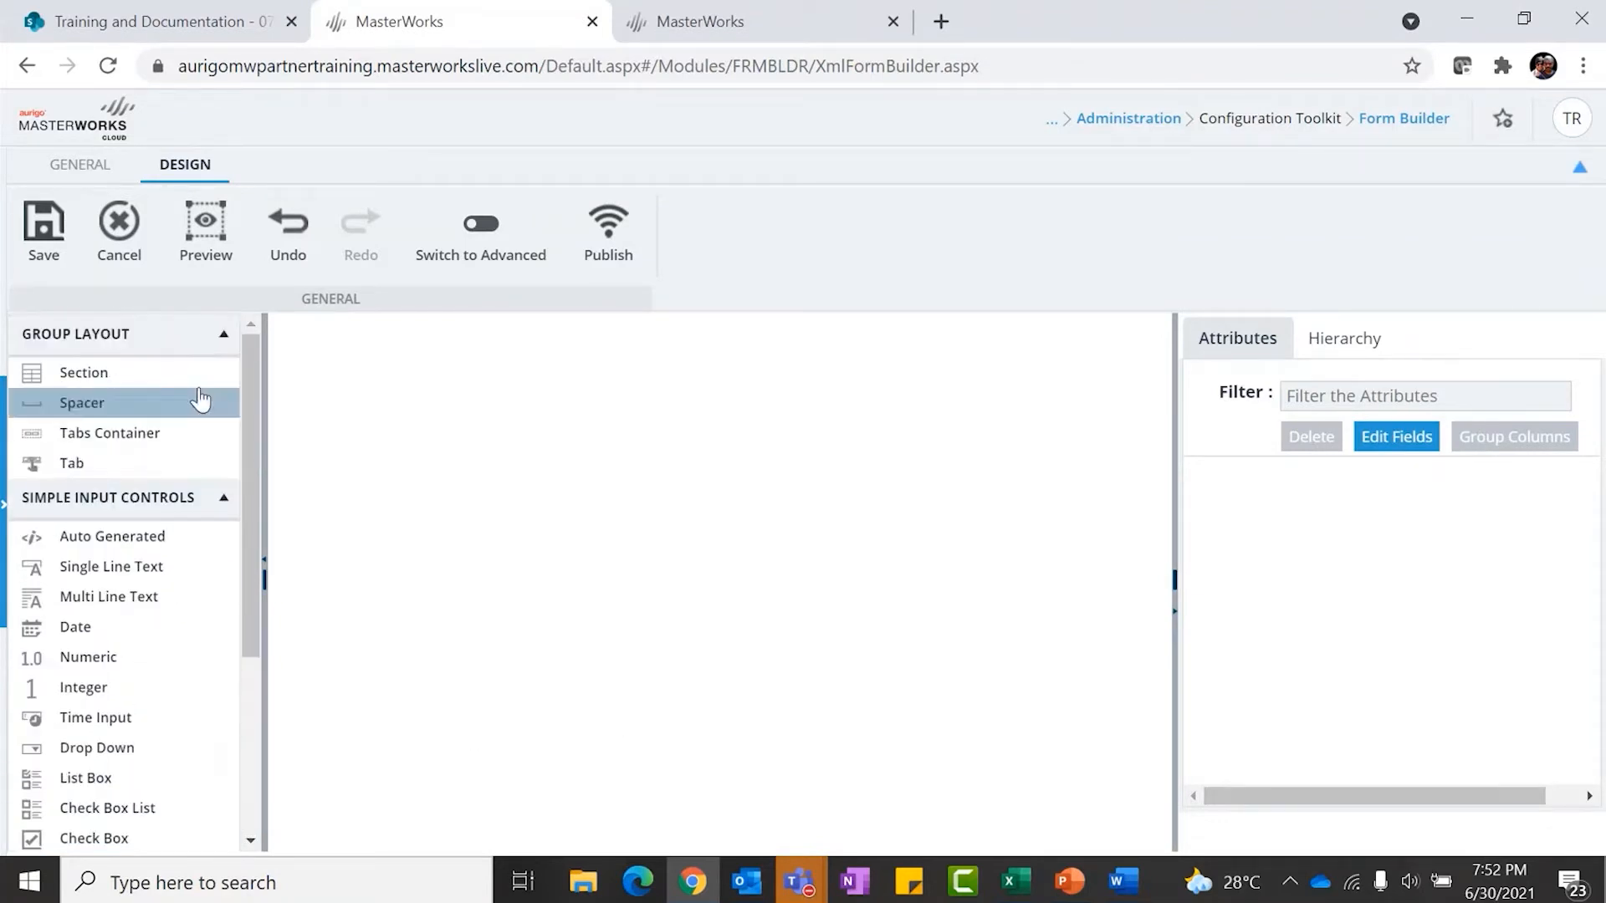
Switch the designer to advanced mode, and review the additional controls and the form's XML source
{"action": "left_click", "coordinate": [486, 231]}
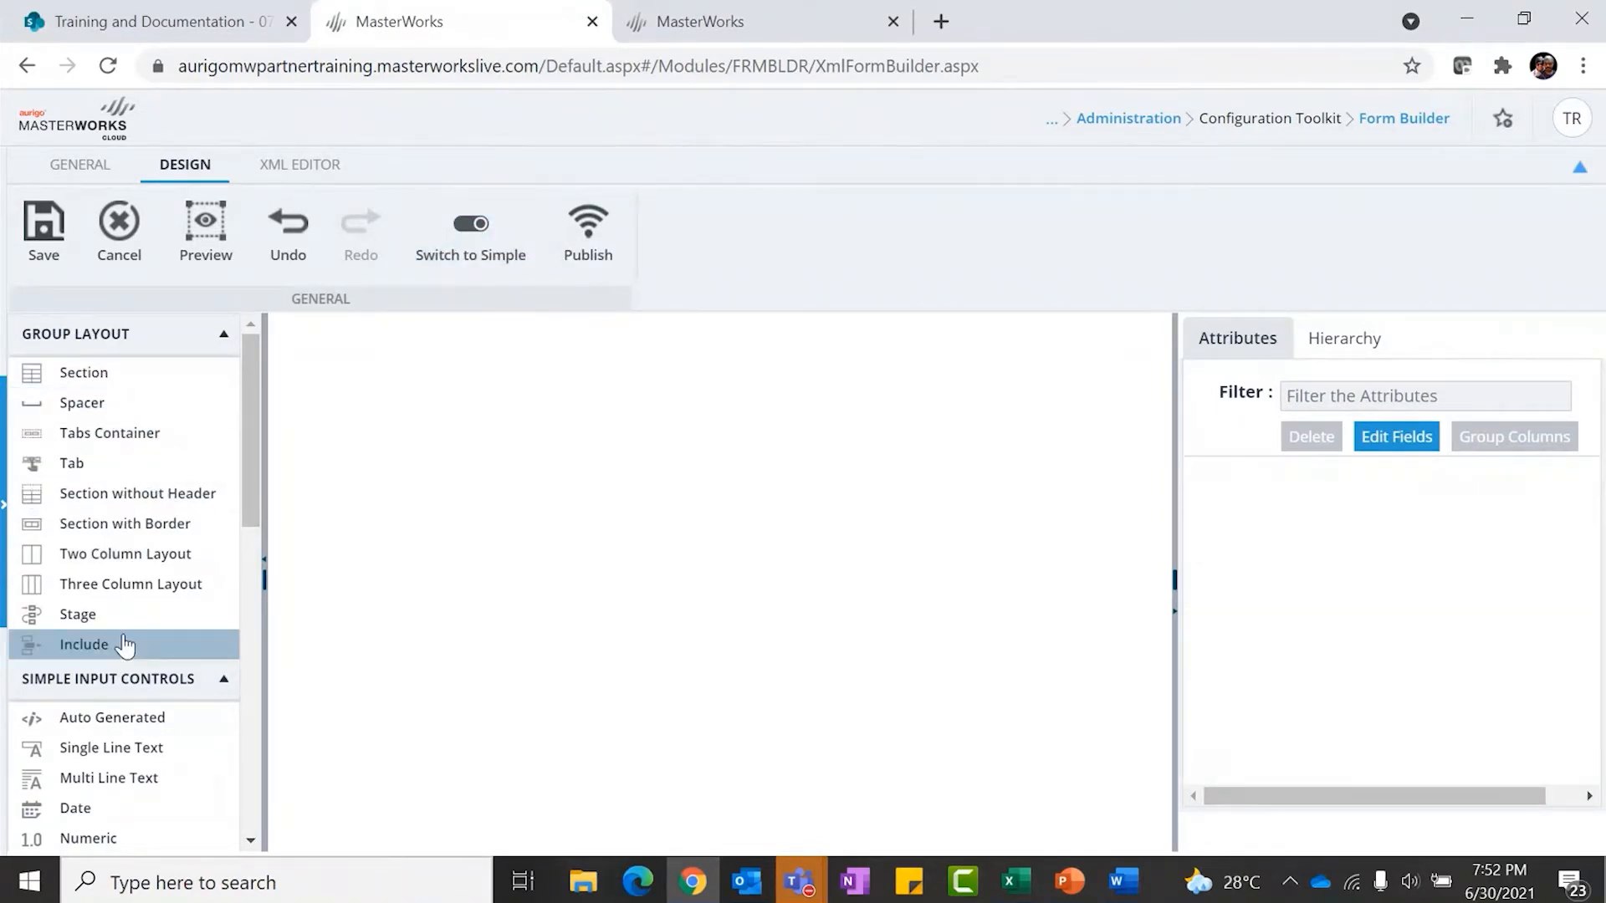
{"action": "scroll", "coordinate": [124, 645], "scroll_direction": "down", "scroll_amount": 10}
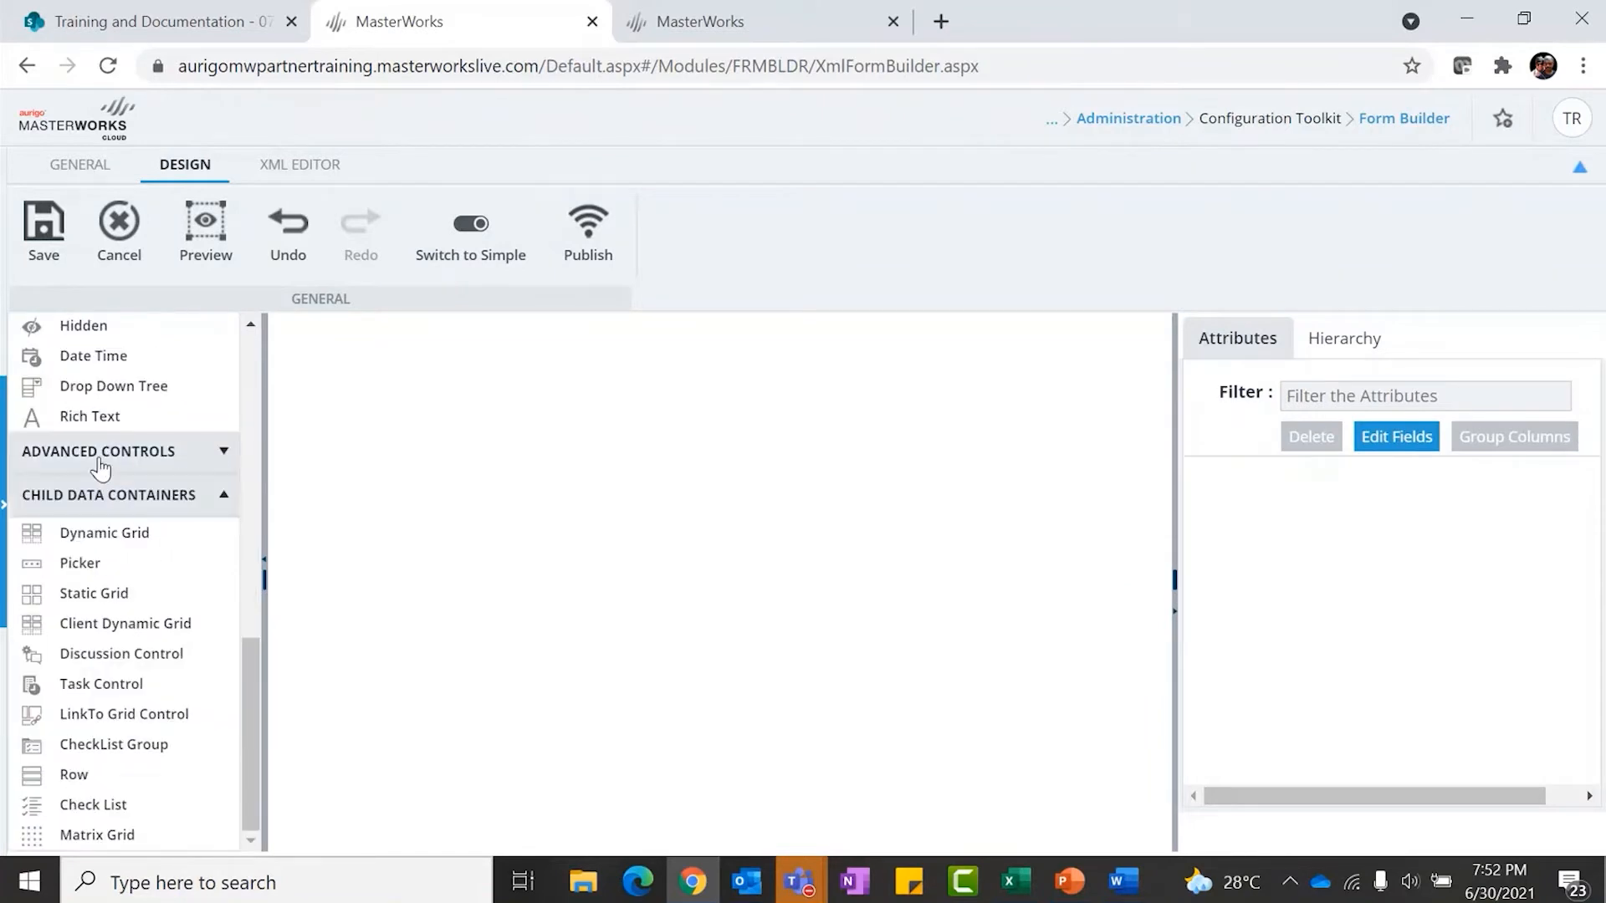
{"action": "left_click", "coordinate": [134, 458]}
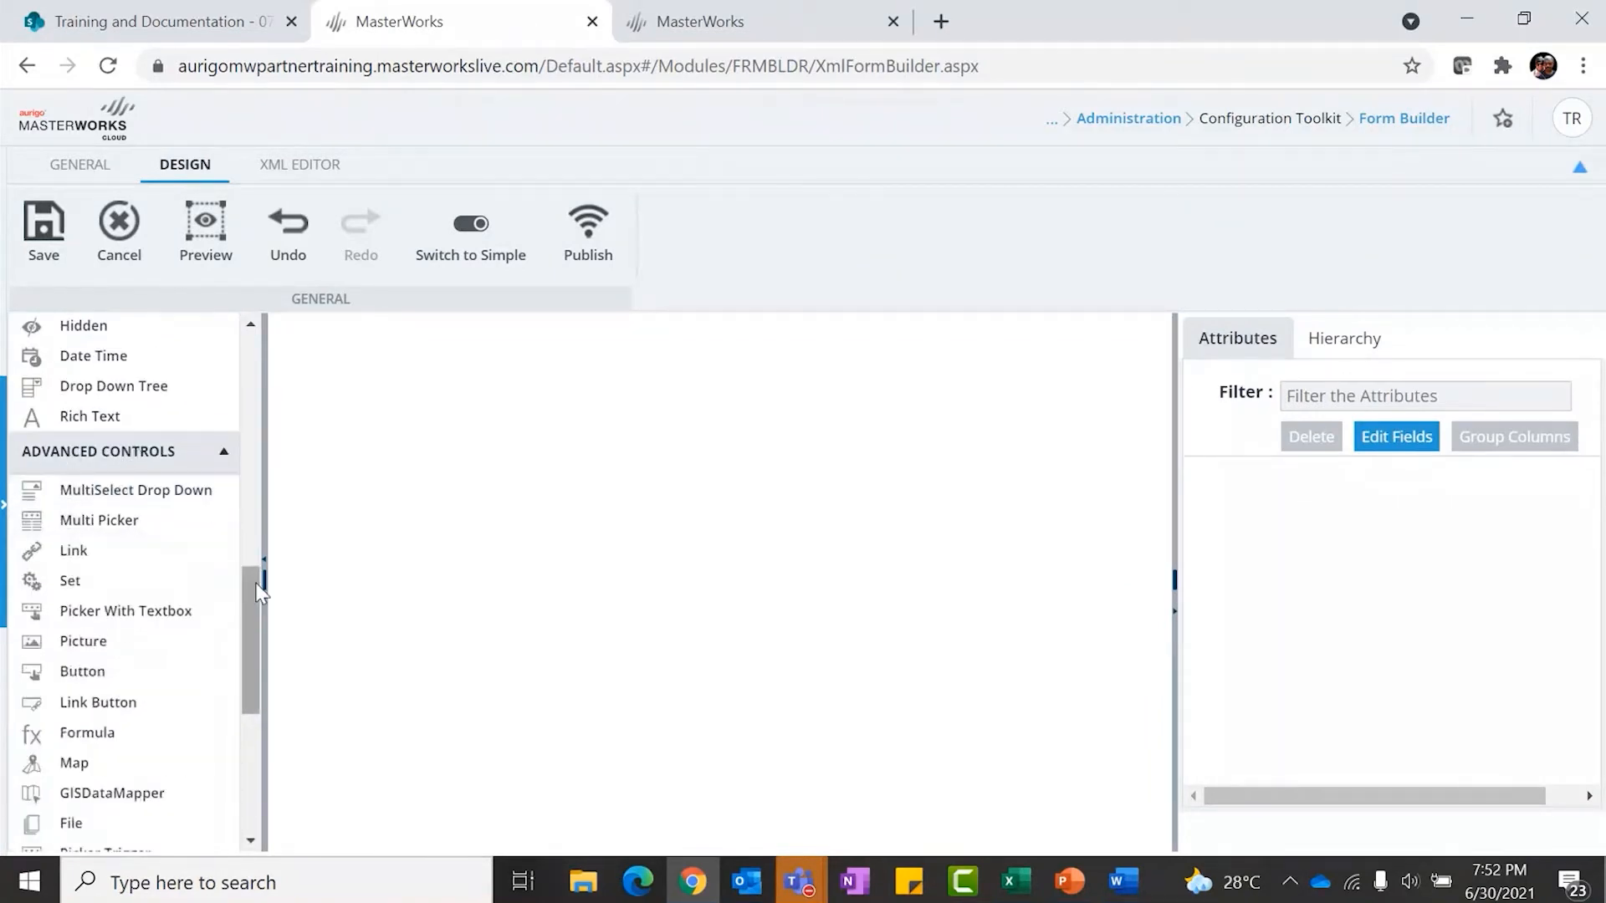
{"action": "left_click_drag", "start_coordinate": [257, 591], "coordinate": [235, 616]}
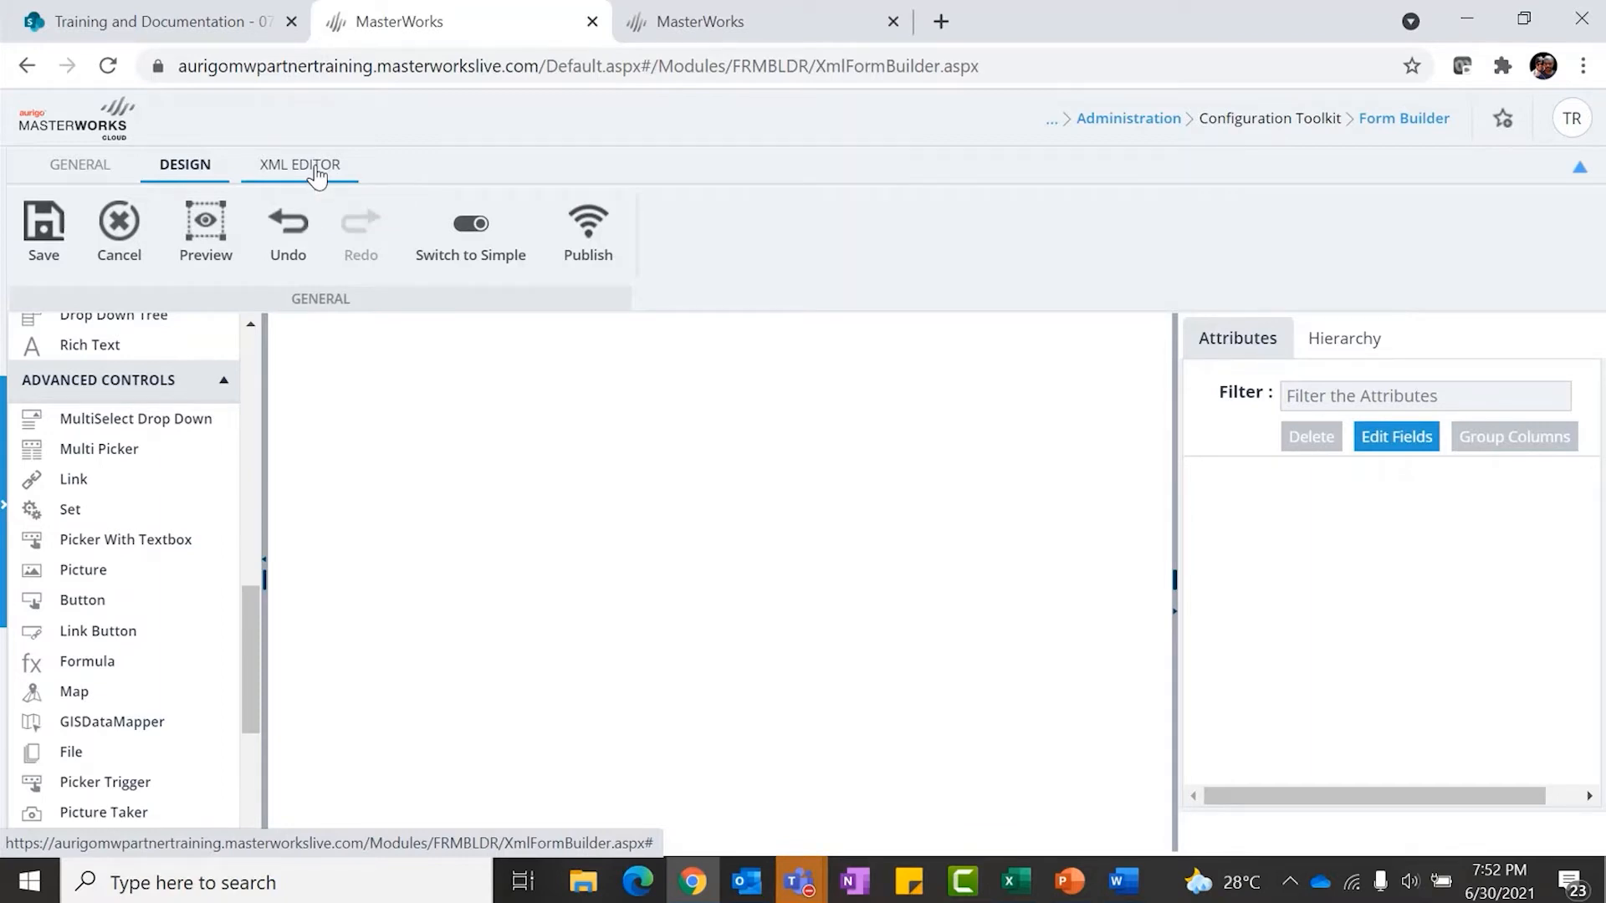
{"action": "left_click", "coordinate": [316, 173]}
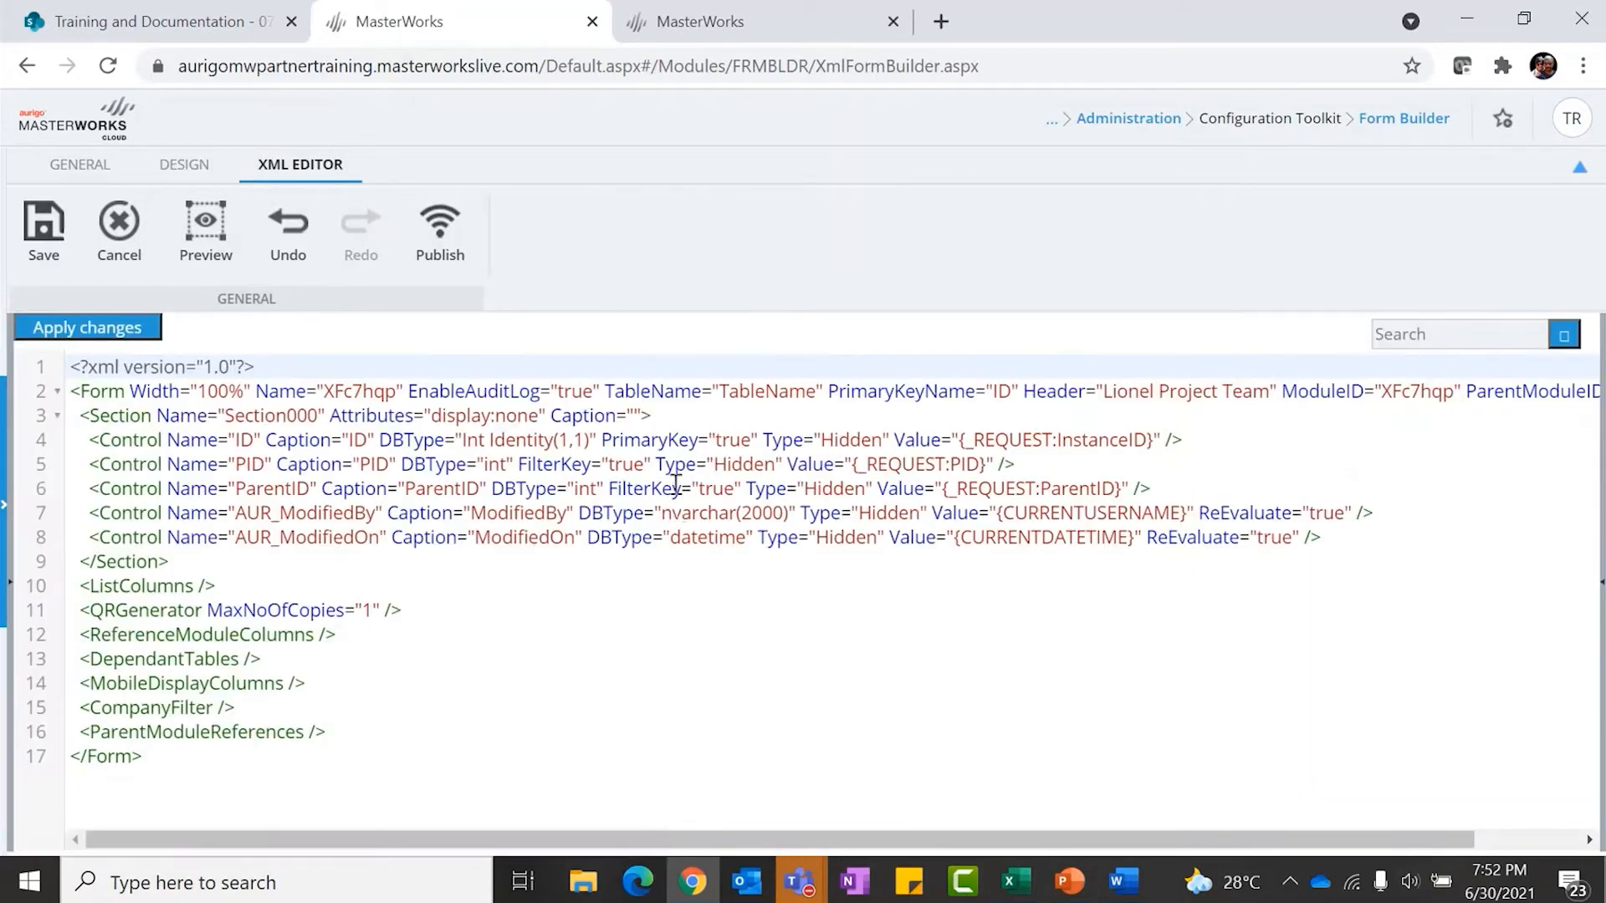
{"action": "left_click", "coordinate": [188, 169]}
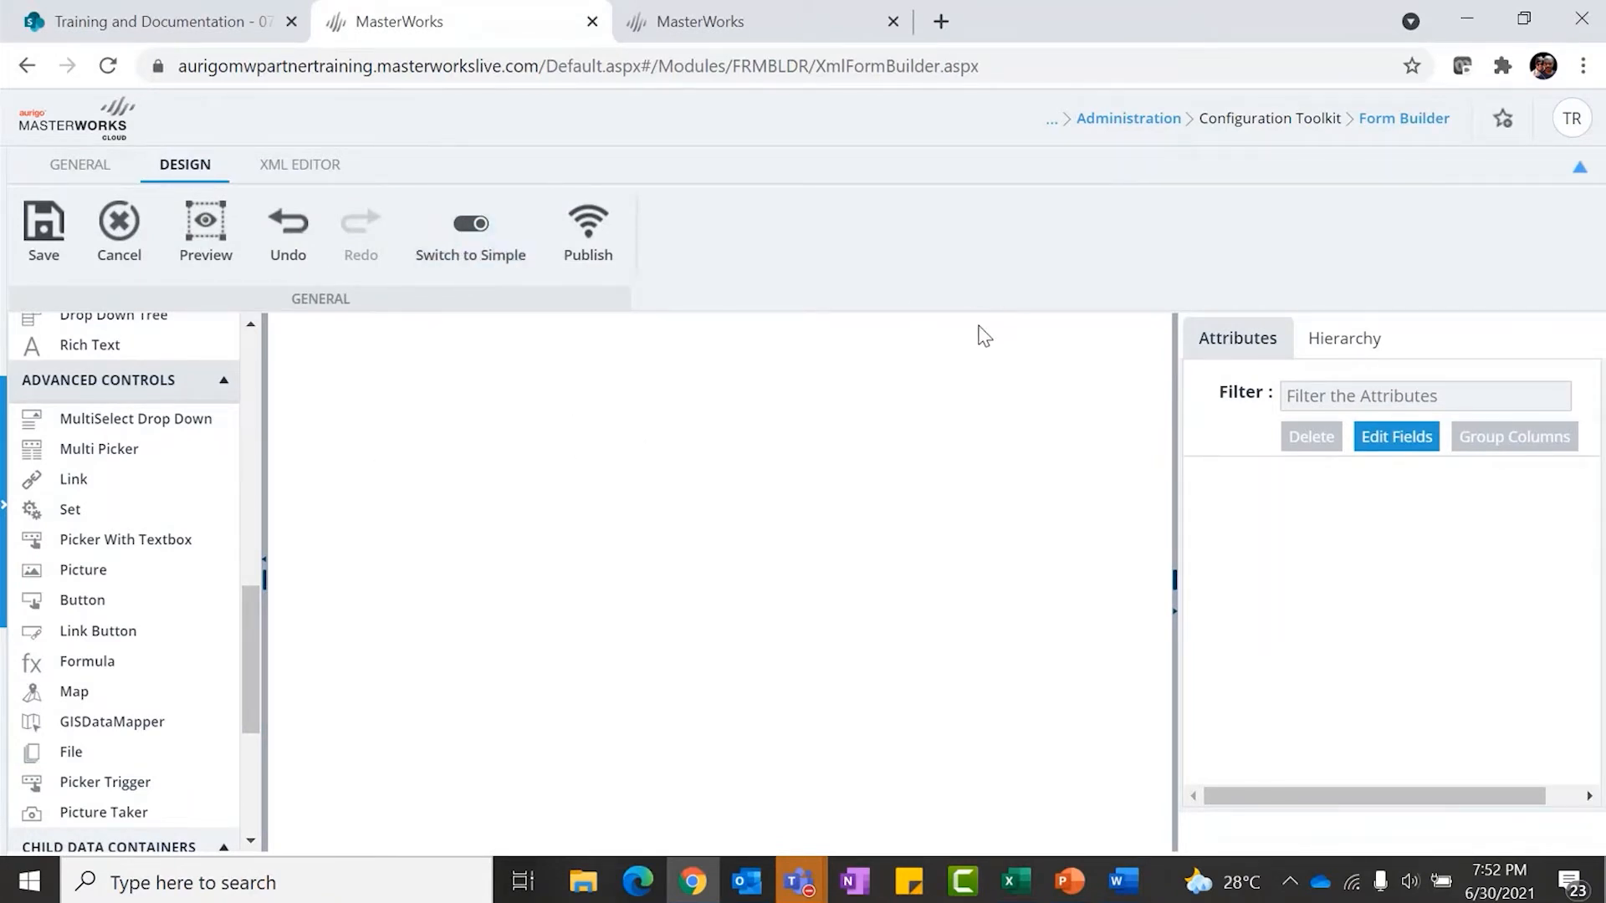
Select the blank form in the design and set its AllowAttachments attribute to True
{"action": "left_click", "coordinate": [482, 436]}
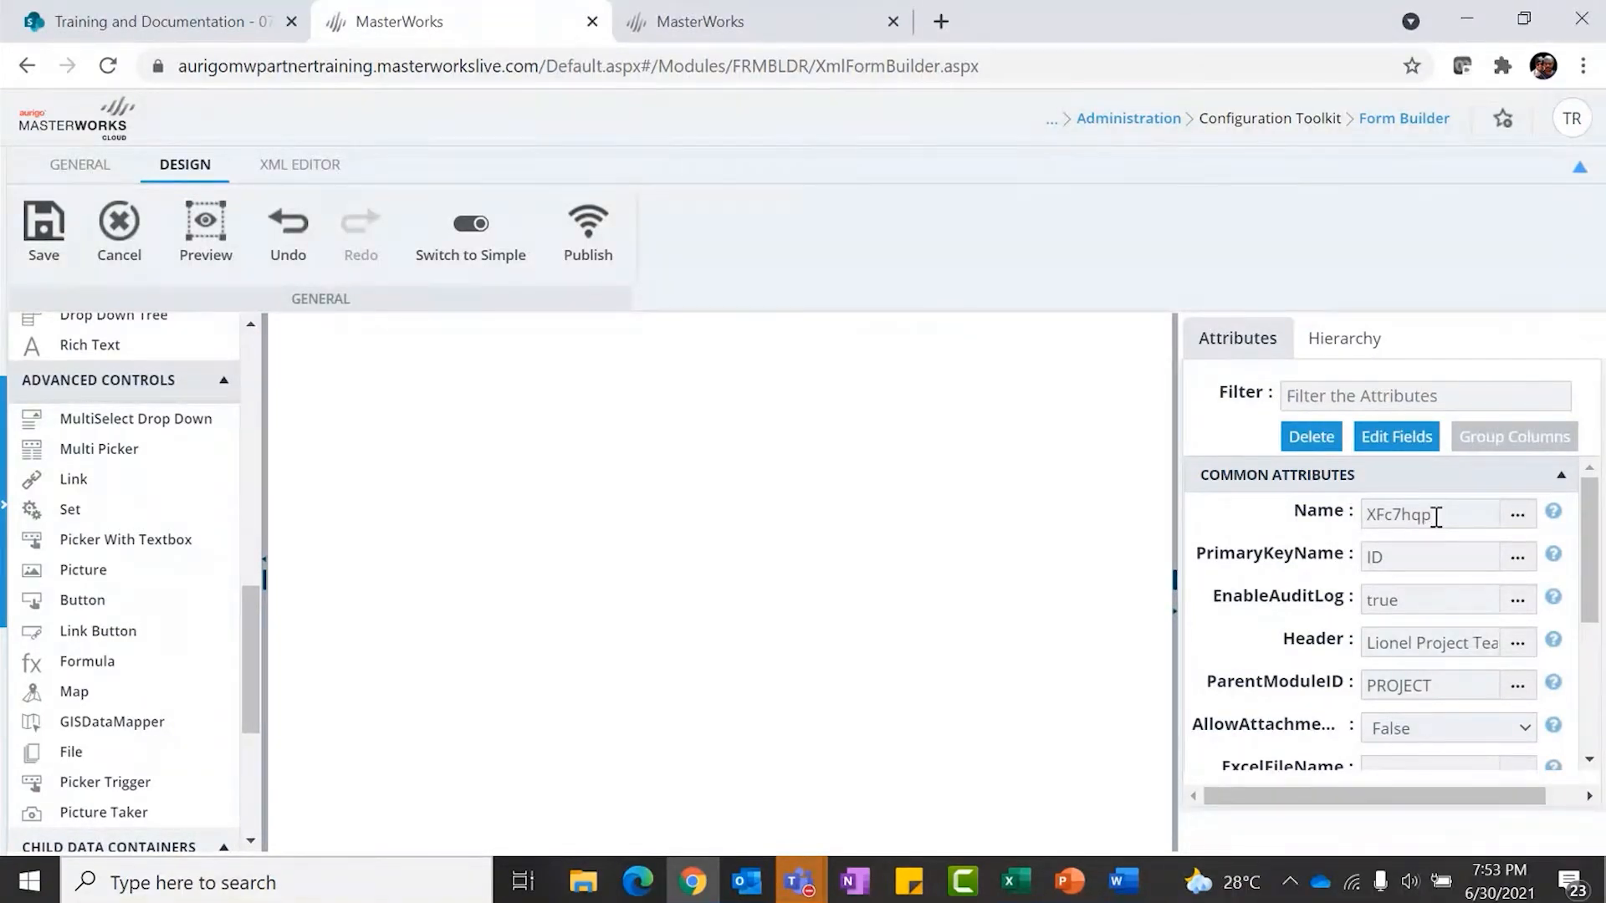
{"action": "scroll", "coordinate": [1589, 569], "scroll_direction": "down", "scroll_amount": 1}
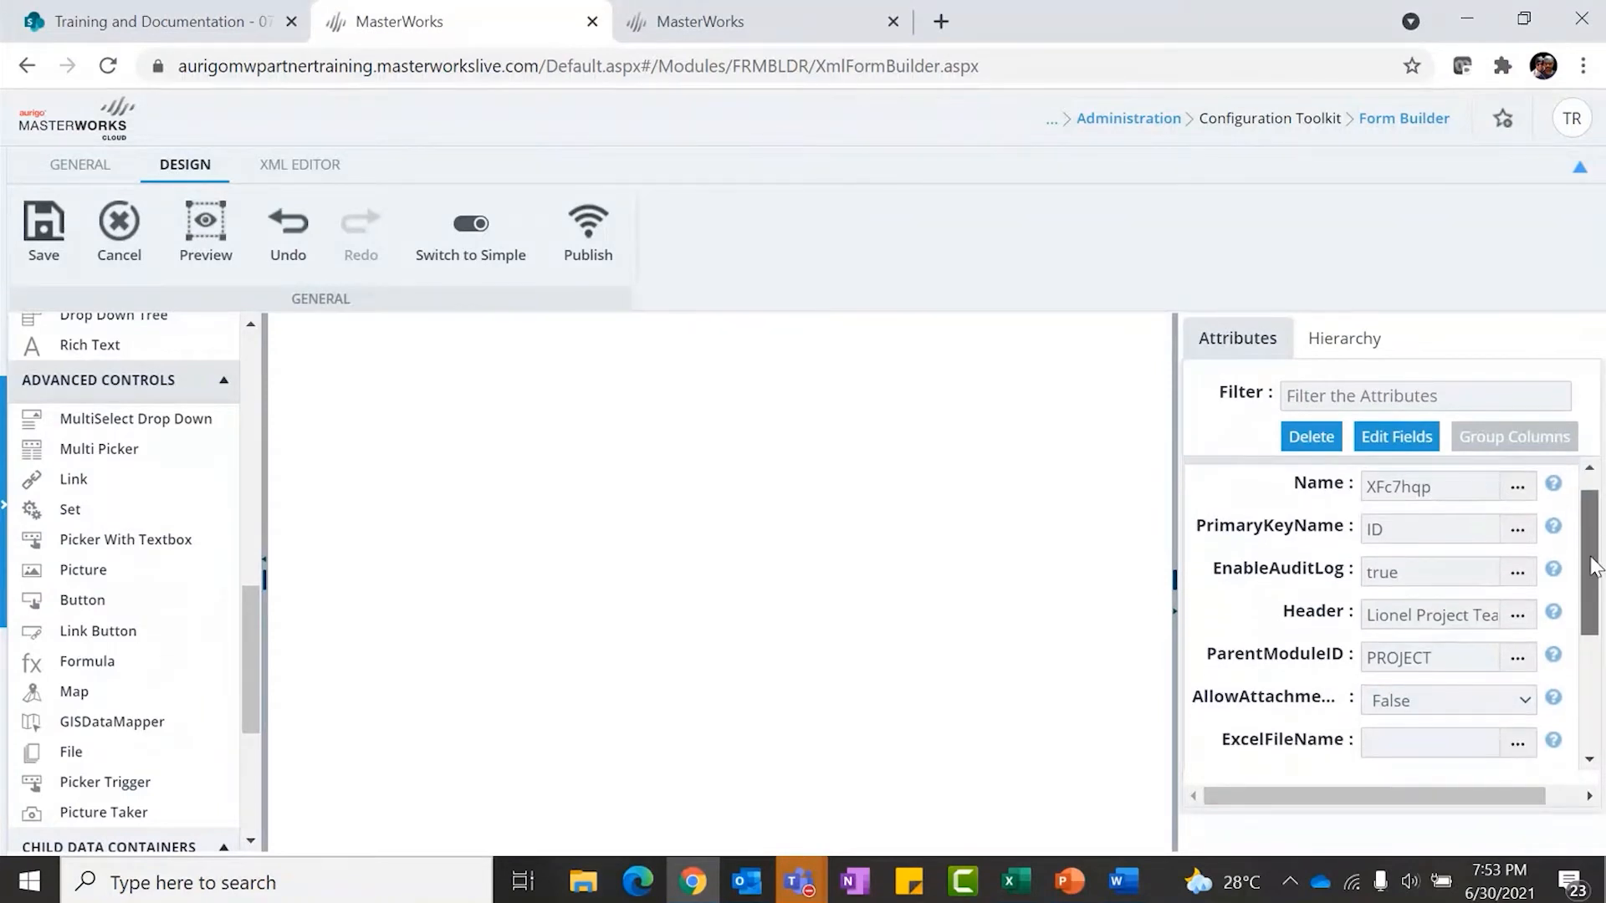
{"action": "scroll", "coordinate": [1589, 573], "scroll_direction": "down", "scroll_amount": 1}
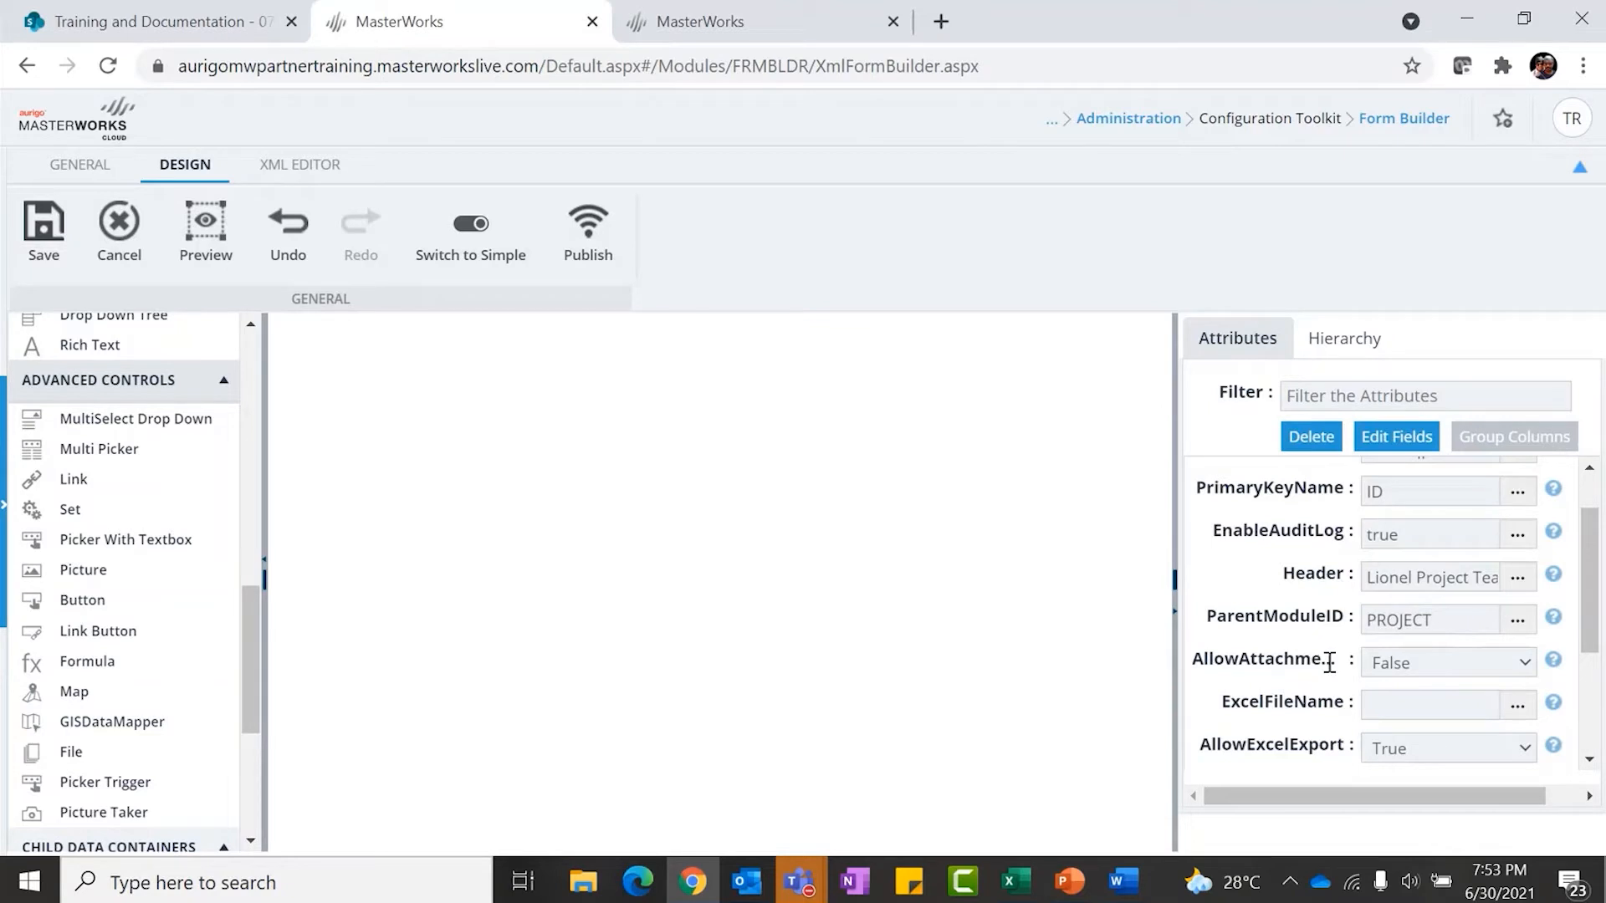
{"action": "left_click", "coordinate": [1432, 665]}
{"action": "left_click", "coordinate": [1420, 690]}
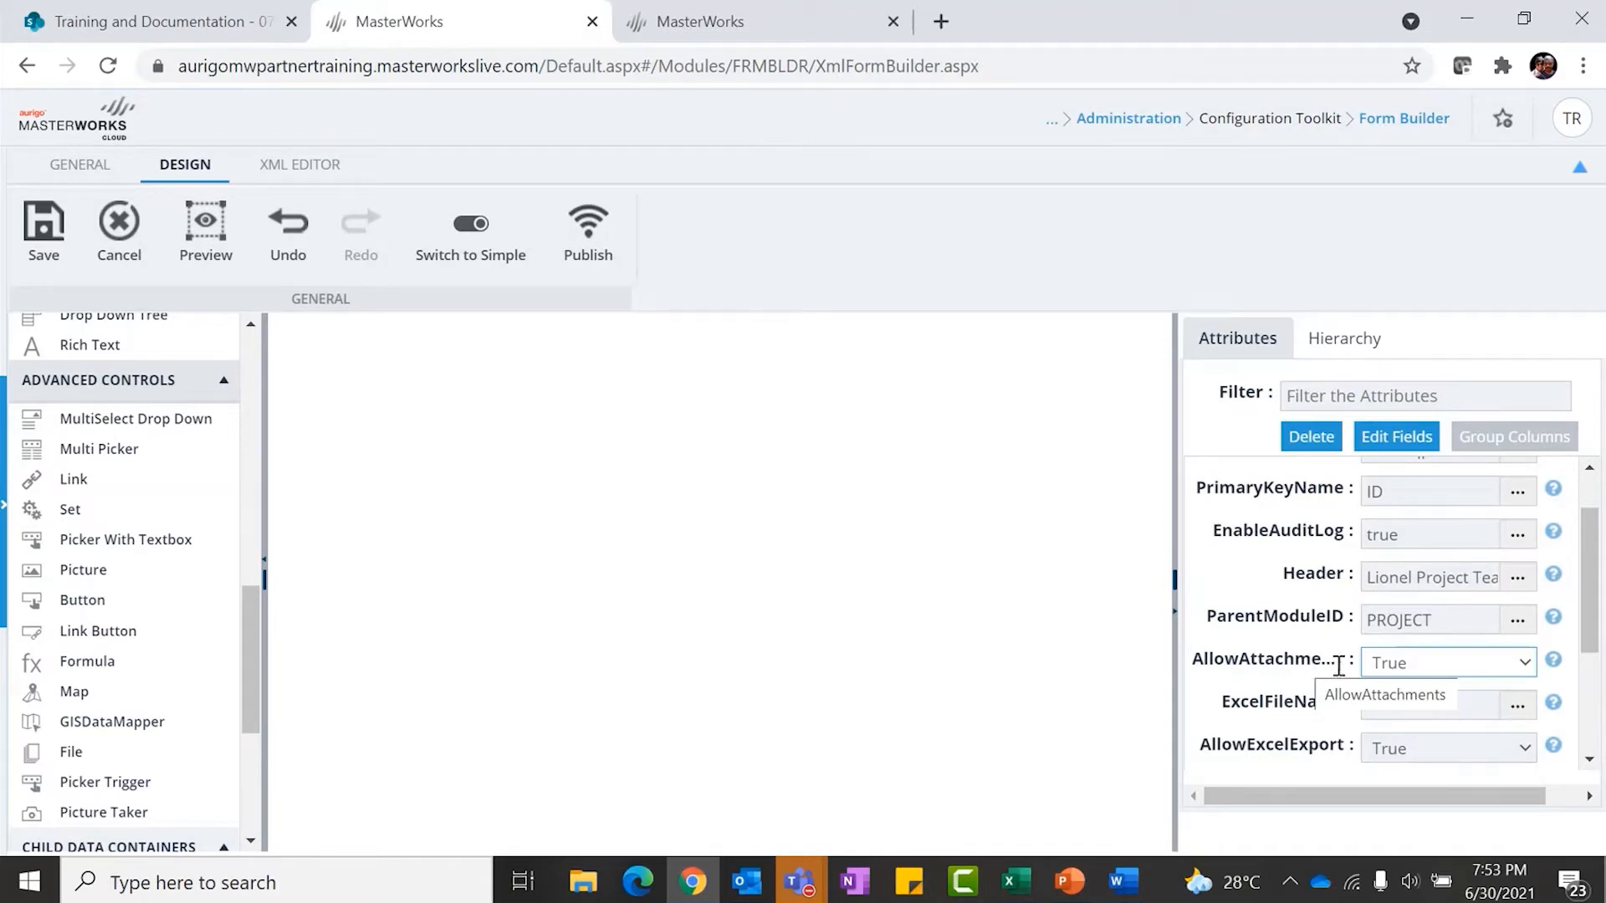
Examine the form's remaining common attributes and its advanced attributes, such as TableName, AttachmentsVisible and IsActive
{"action": "scroll", "coordinate": [1445, 665], "scroll_direction": "down", "scroll_amount": 3}
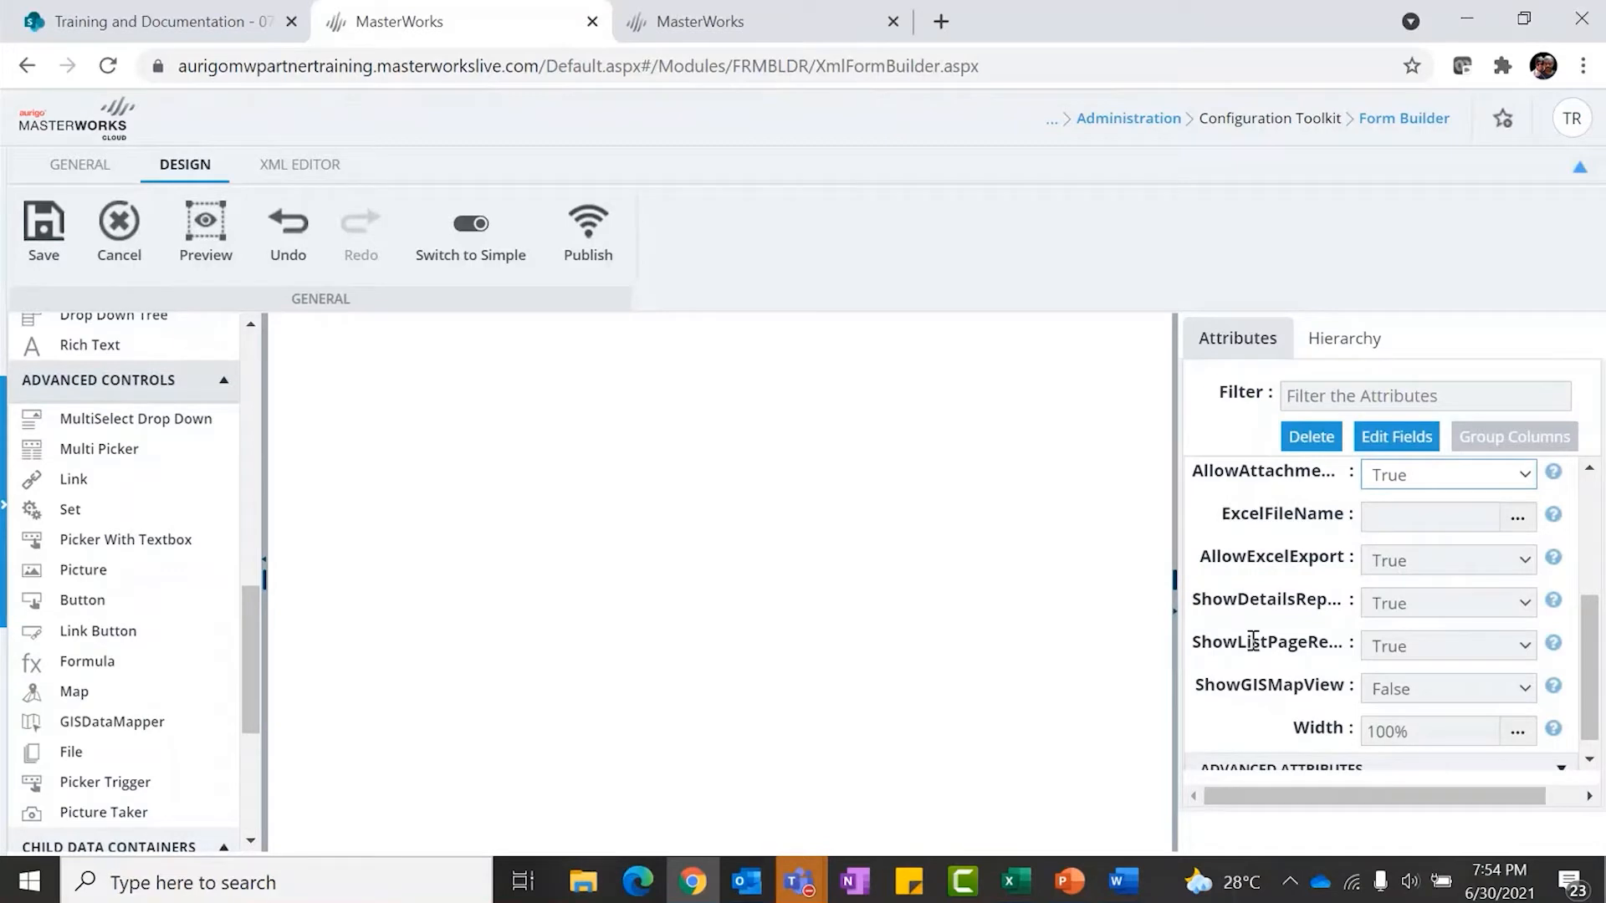
{"action": "scroll", "coordinate": [1380, 661], "scroll_direction": "down", "scroll_amount": 1}
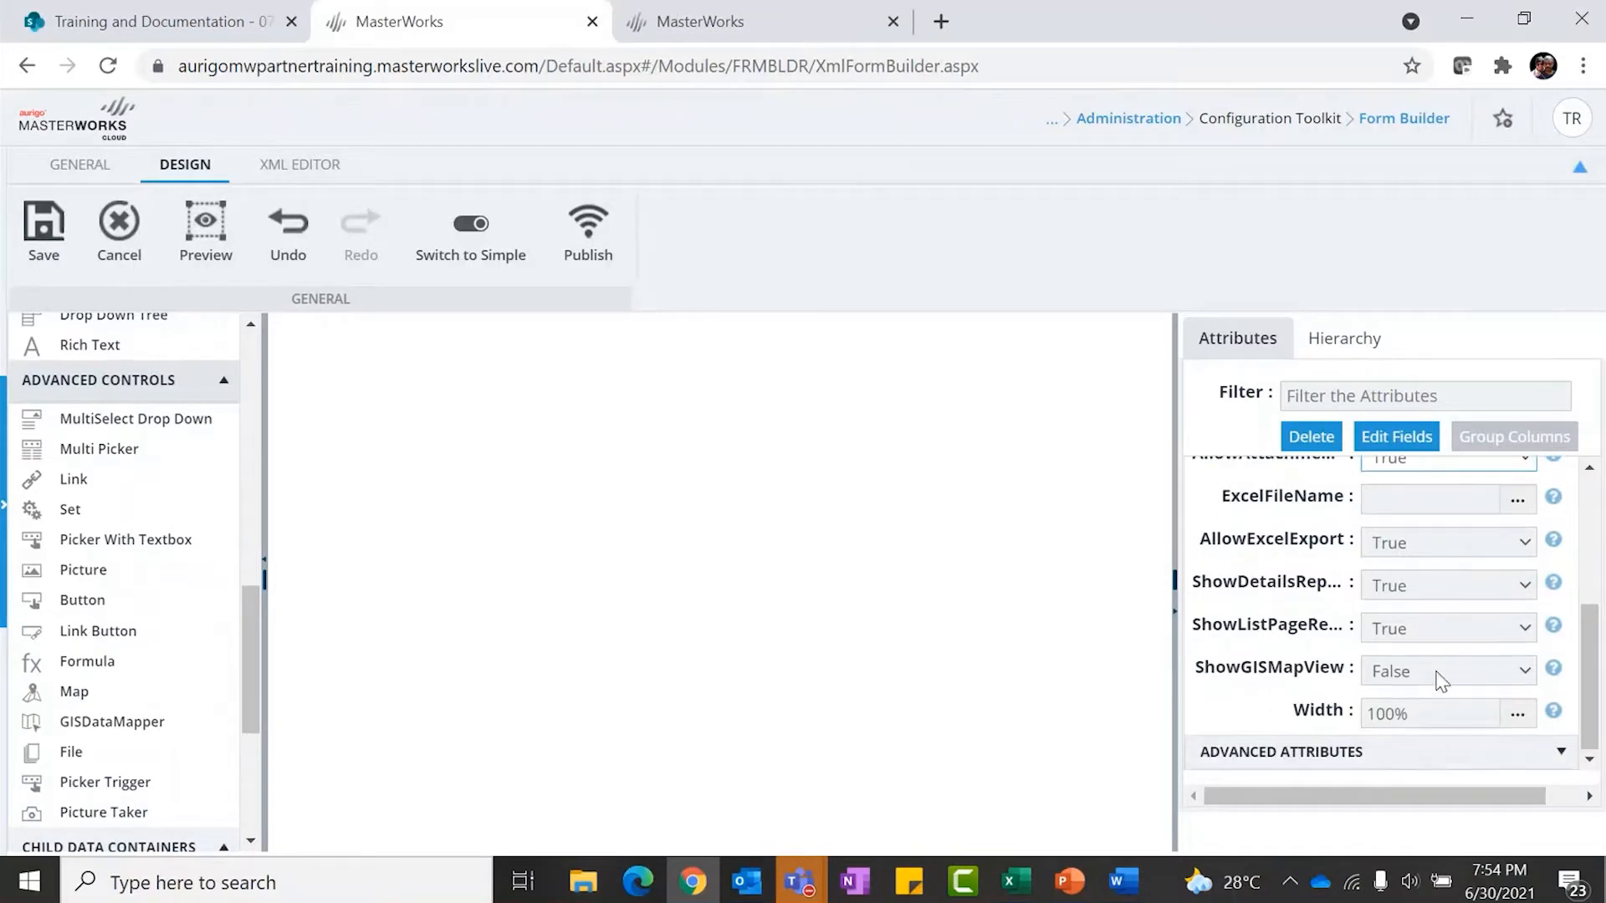
{"action": "left_click", "coordinate": [1496, 759]}
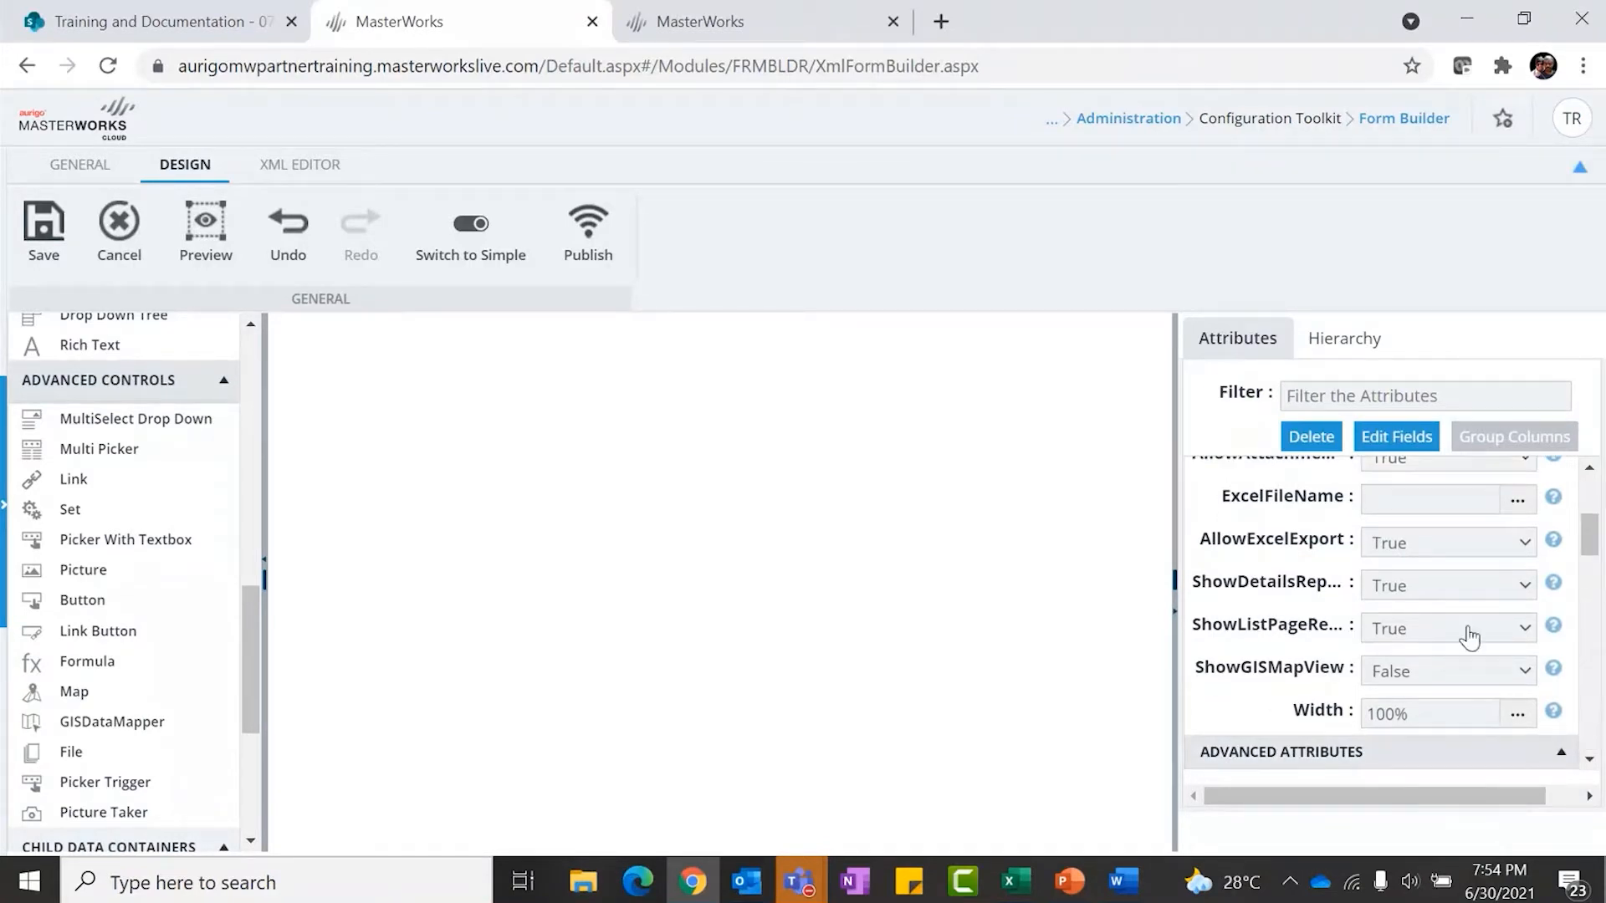
{"action": "scroll", "coordinate": [1452, 629], "scroll_direction": "down", "scroll_amount": 2}
{"action": "scroll", "coordinate": [1453, 629], "scroll_direction": "down", "scroll_amount": 3}
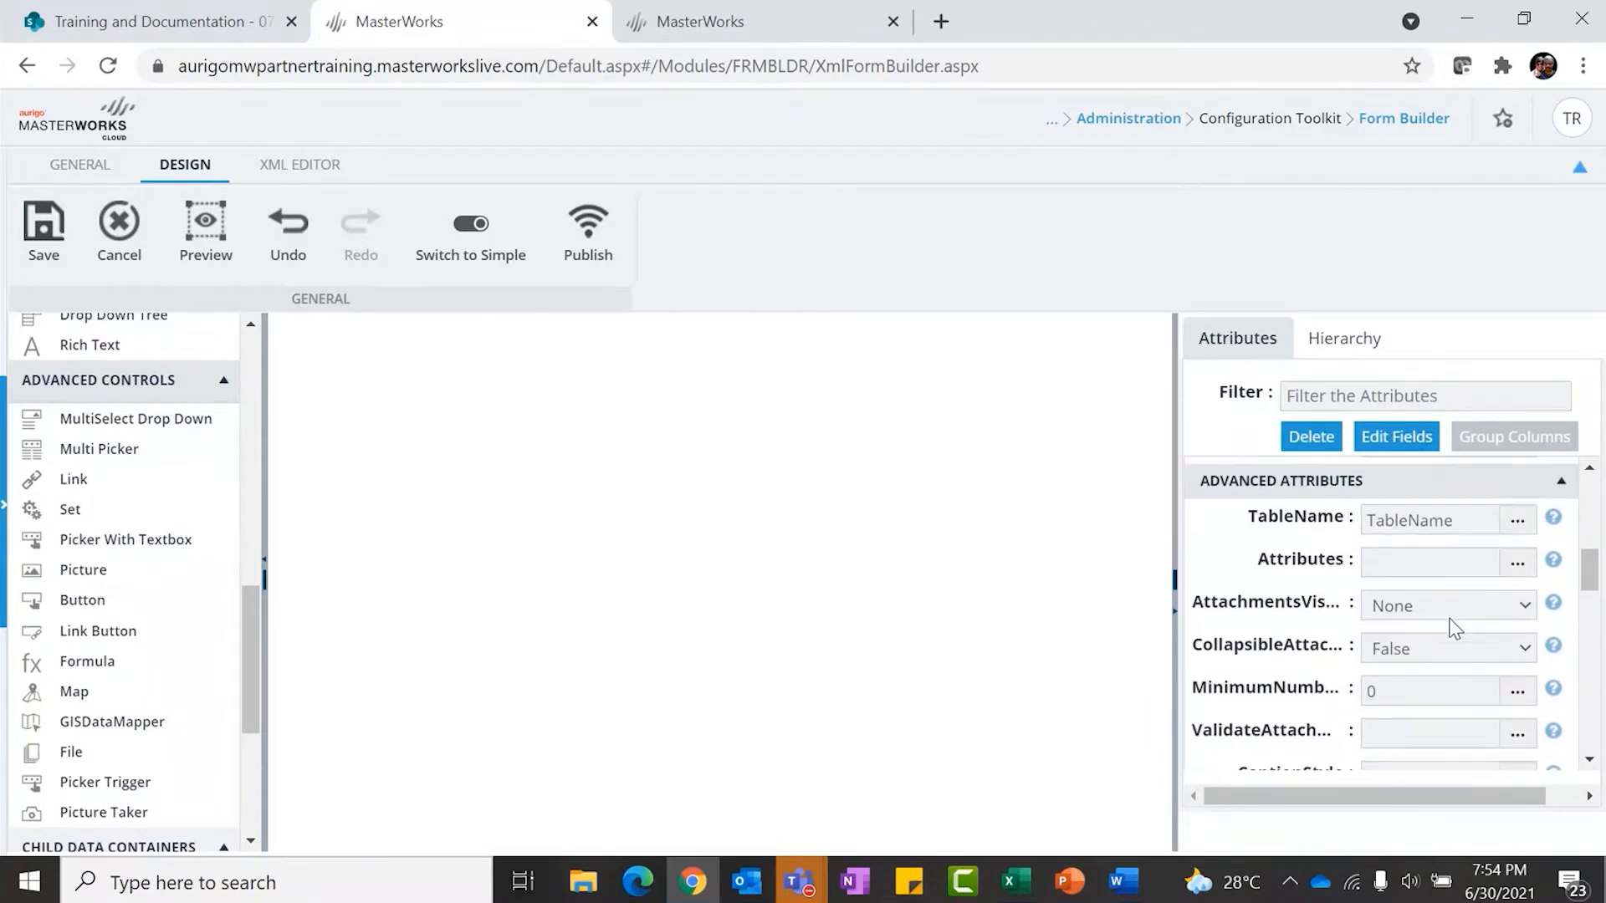
{"action": "scroll", "coordinate": [1377, 506], "scroll_direction": "up", "scroll_amount": 3}
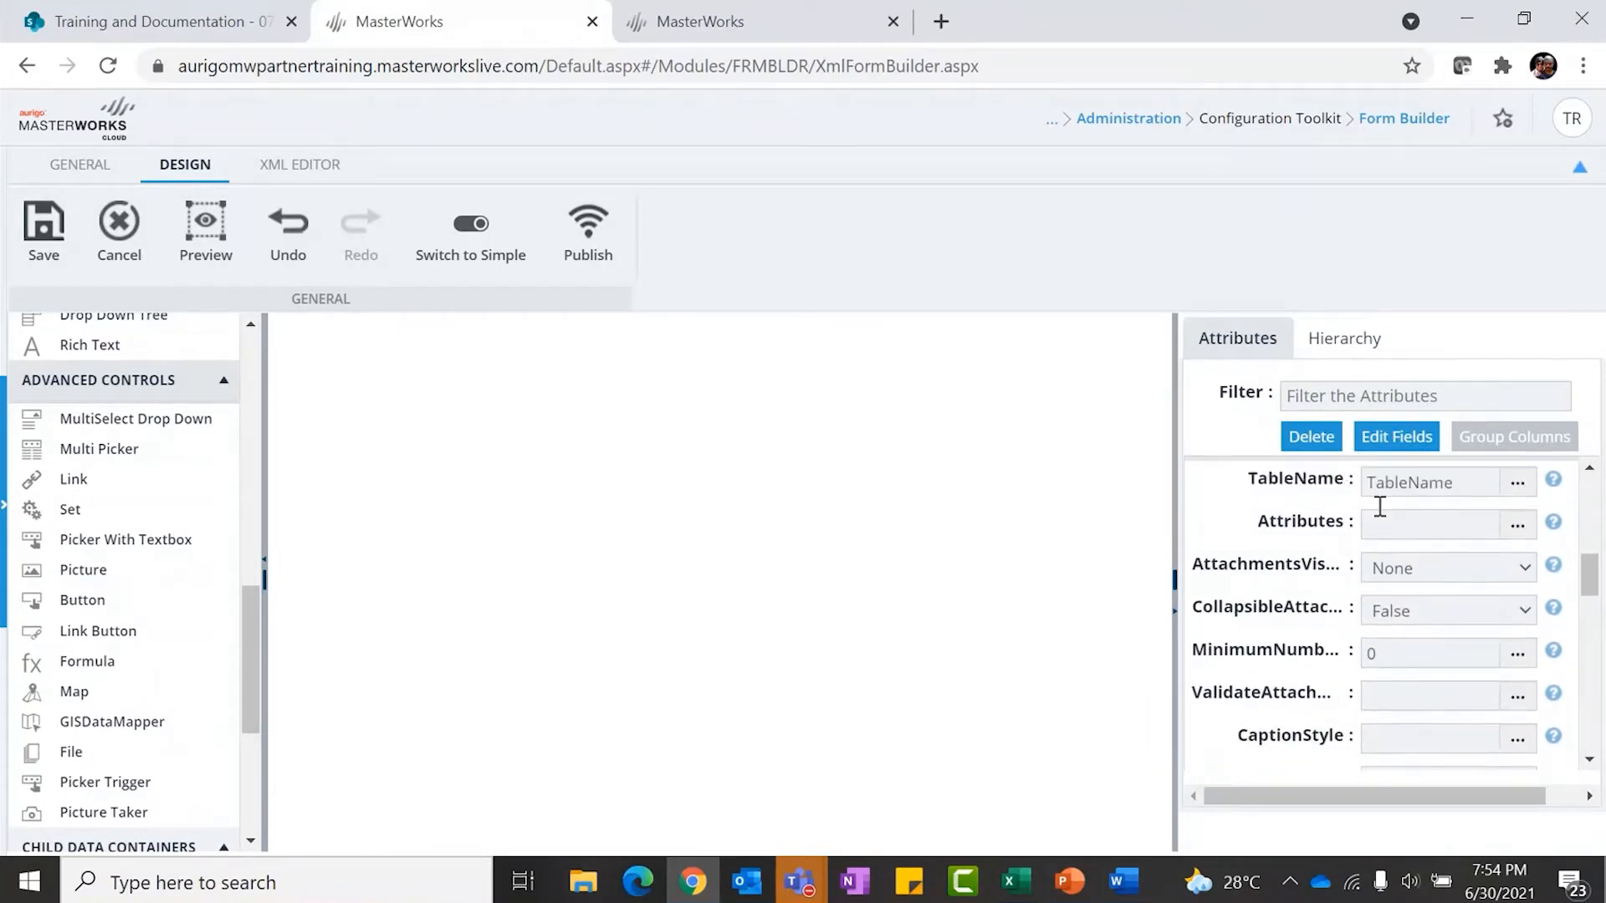
{"action": "scroll", "coordinate": [1426, 577], "scroll_direction": "down", "scroll_amount": 1}
{"action": "scroll", "coordinate": [1426, 583], "scroll_direction": "down", "scroll_amount": 5}
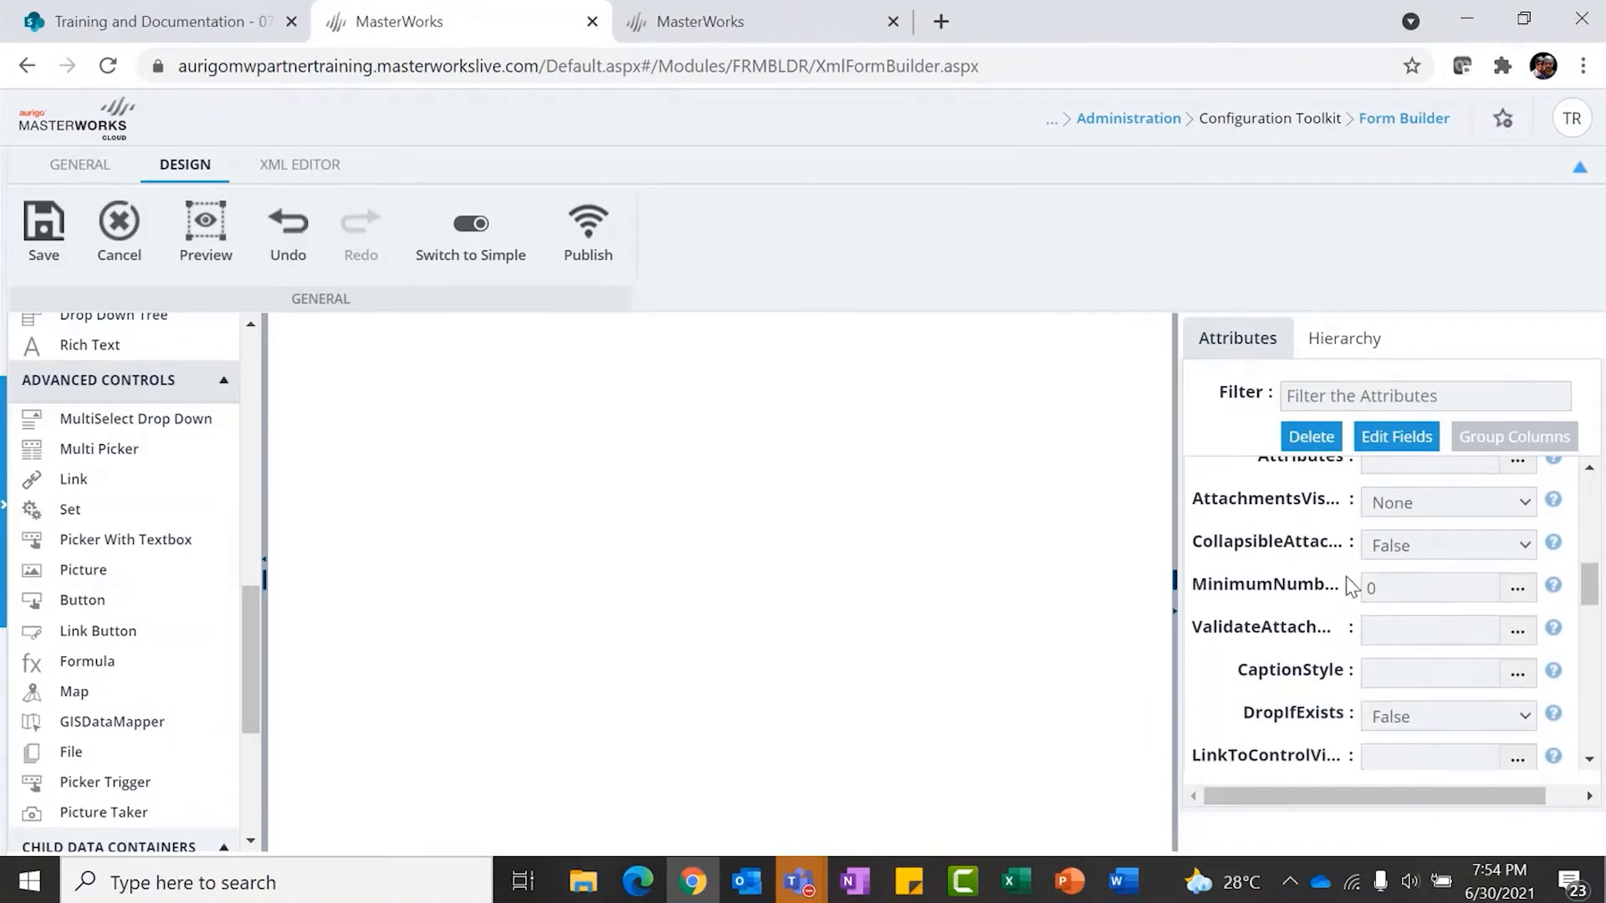
{"action": "scroll", "coordinate": [1349, 585], "scroll_direction": "down", "scroll_amount": 3}
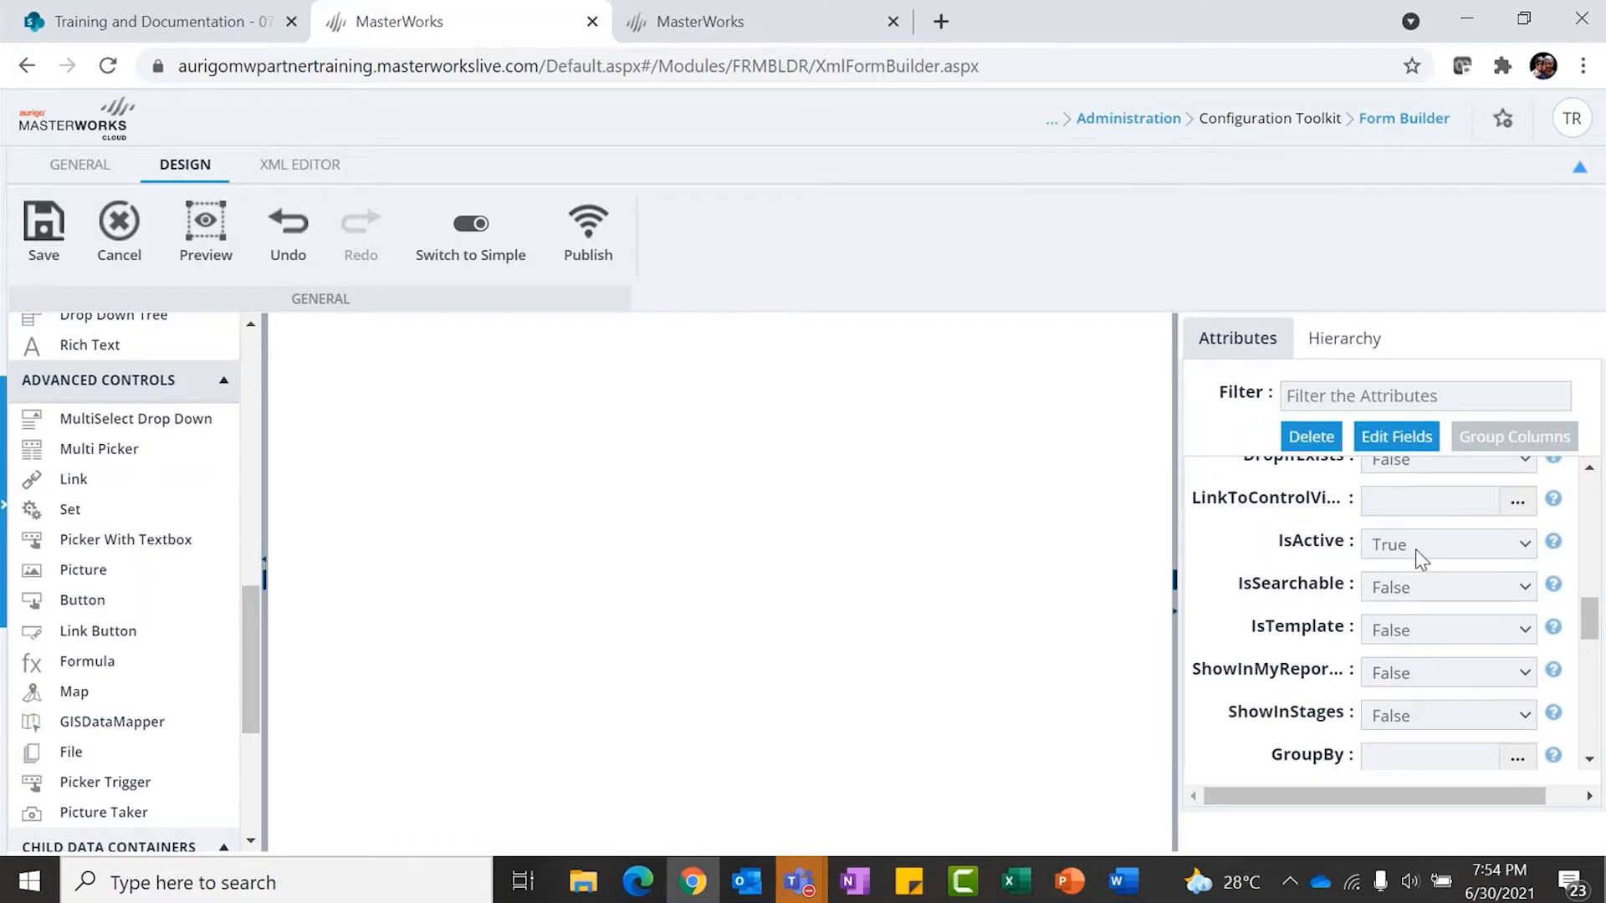
Set the form's IsSearchable attribute to True
{"action": "left_click", "coordinate": [1440, 590]}
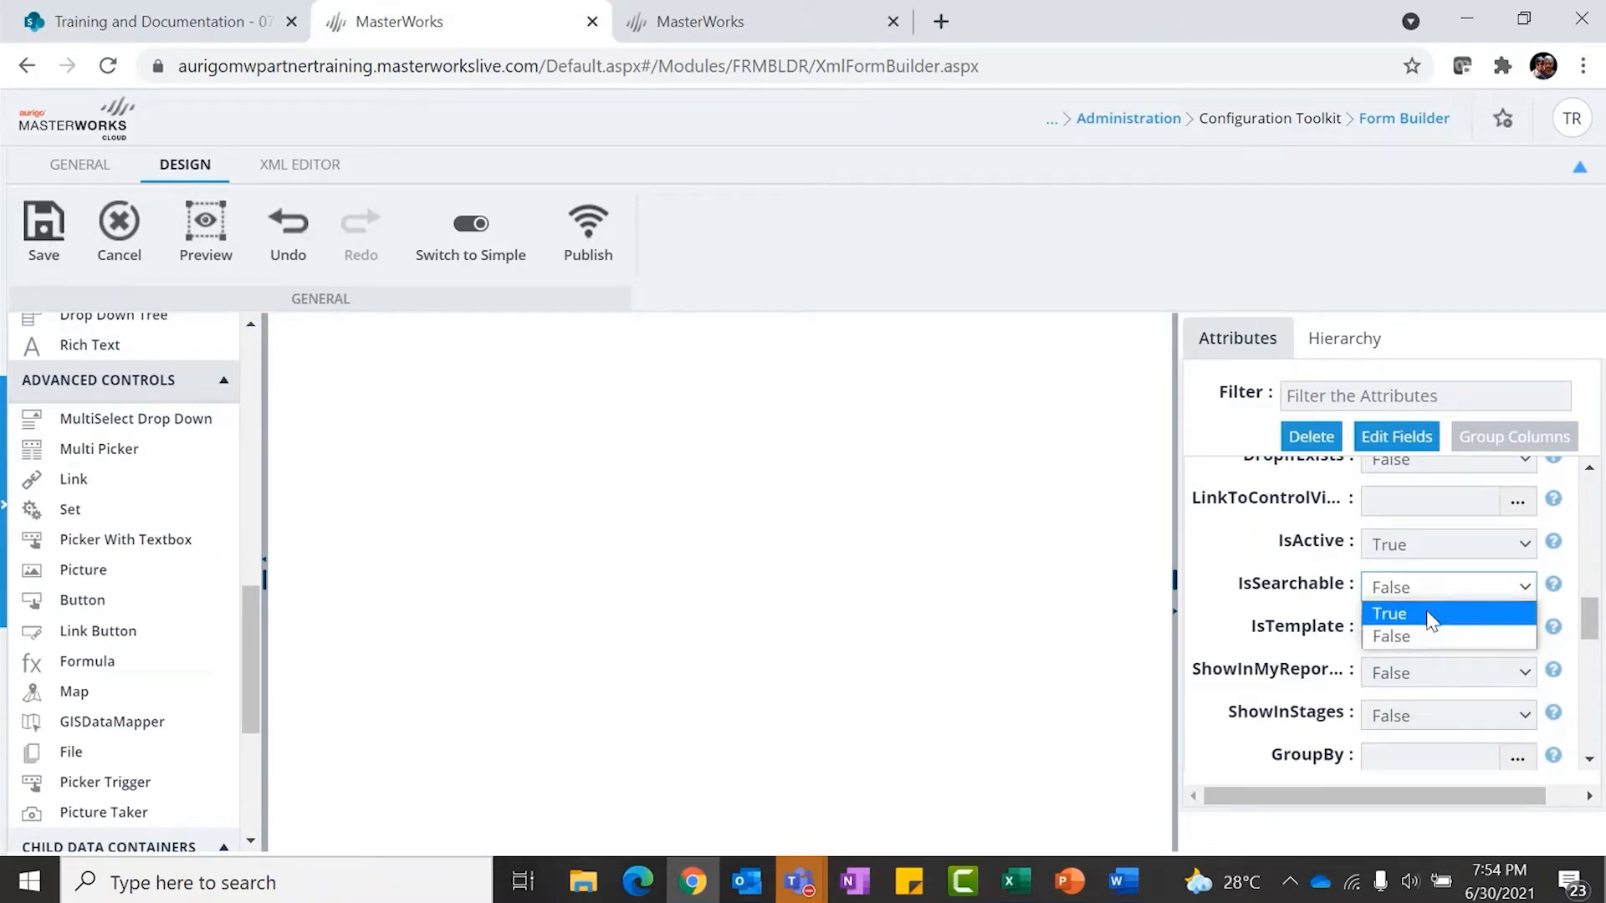
{"action": "left_click", "coordinate": [1432, 614]}
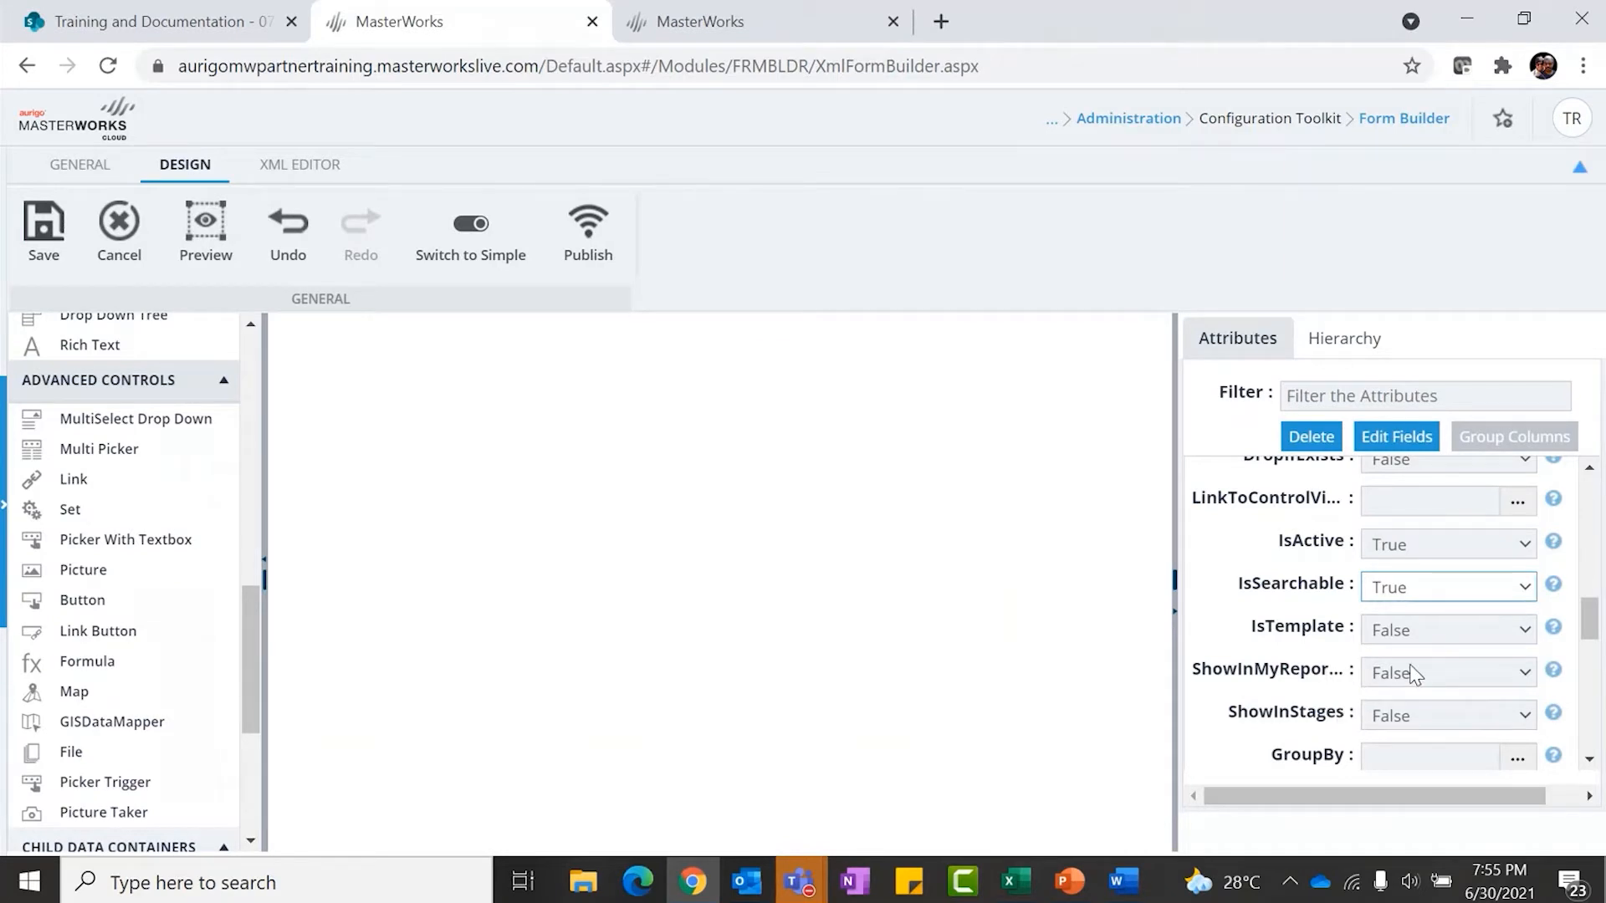
Examine the form's display, Excel, mail merge, report and SingleInstance attributes, comparing them with the commands on the published team members list
{"action": "scroll", "coordinate": [1412, 673], "scroll_direction": "down", "scroll_amount": 3}
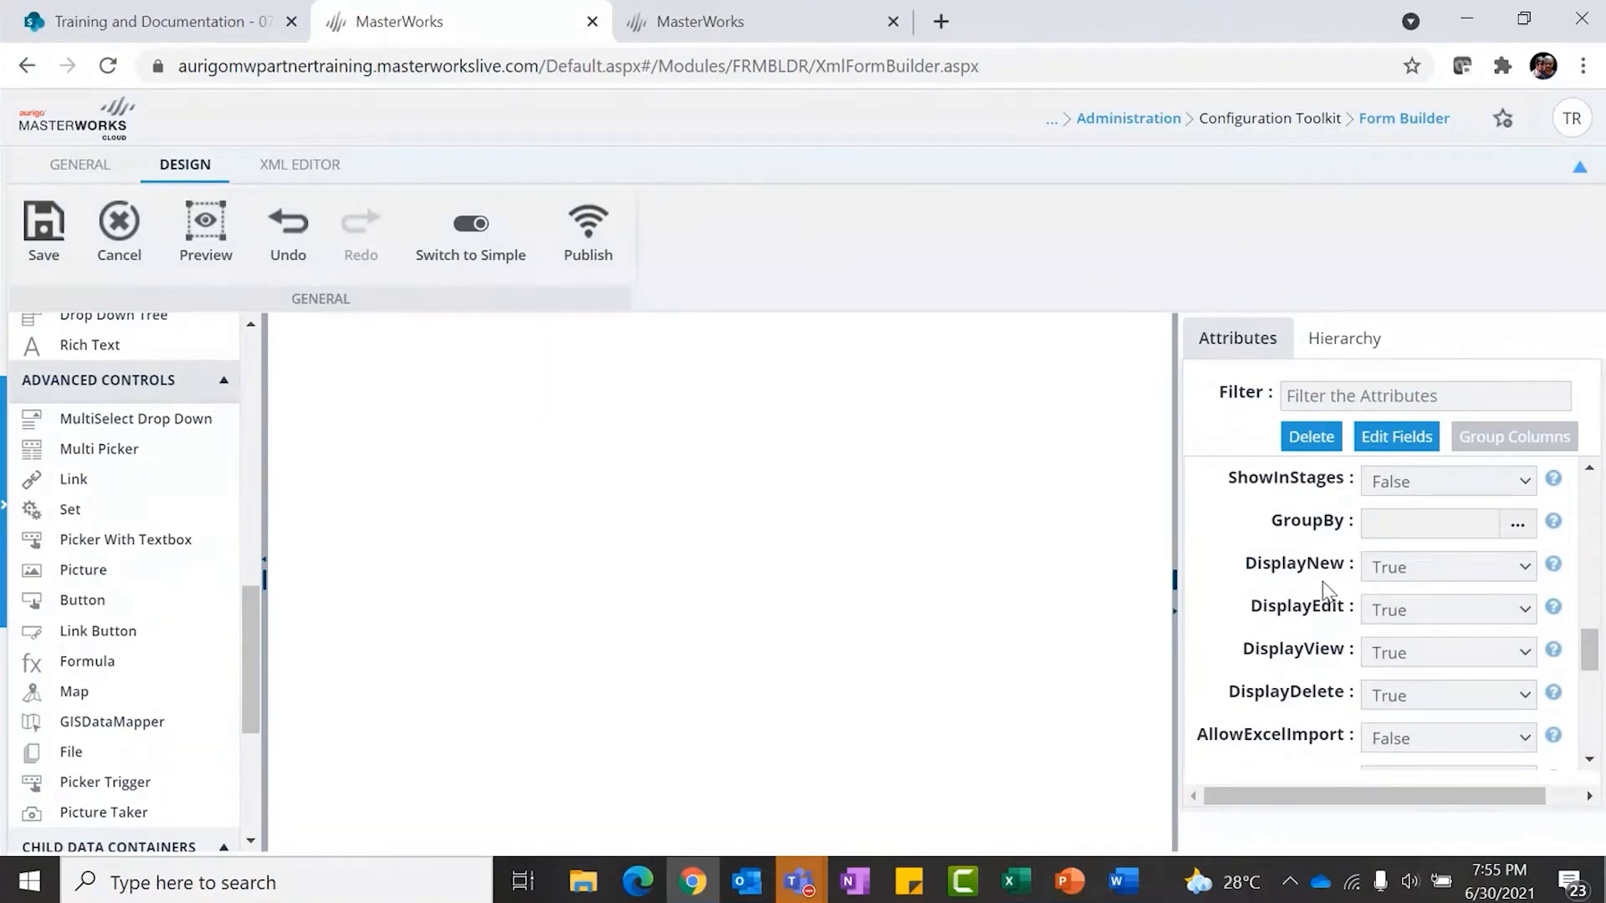
{"action": "left_click", "coordinate": [781, 25]}
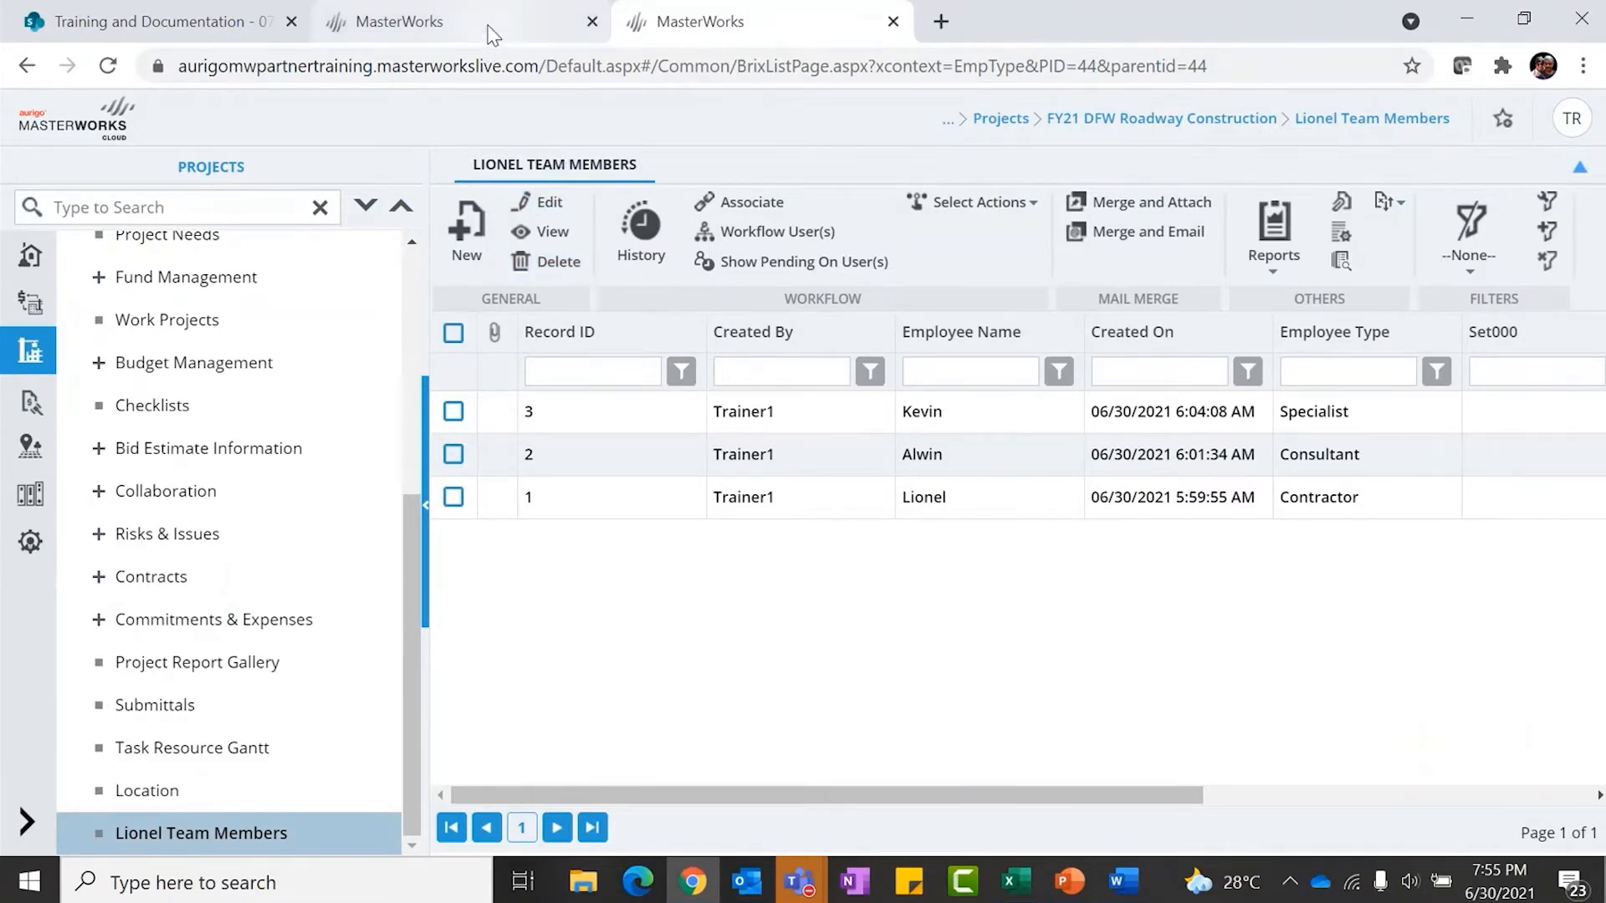
{"action": "left_click", "coordinate": [460, 28]}
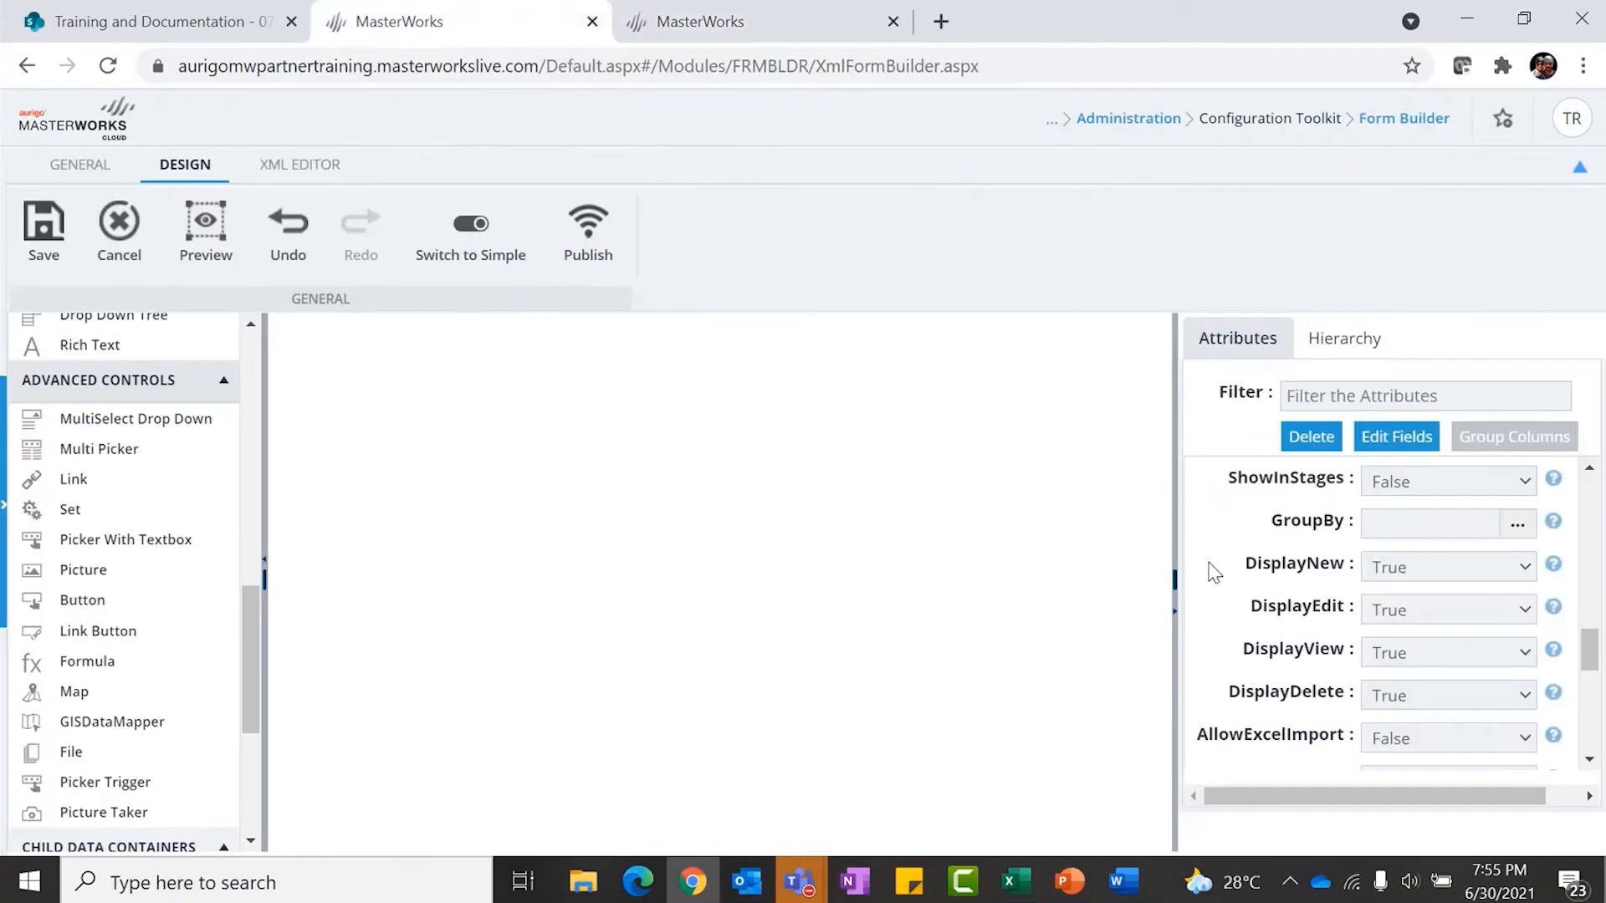
{"action": "left_click", "coordinate": [1390, 711]}
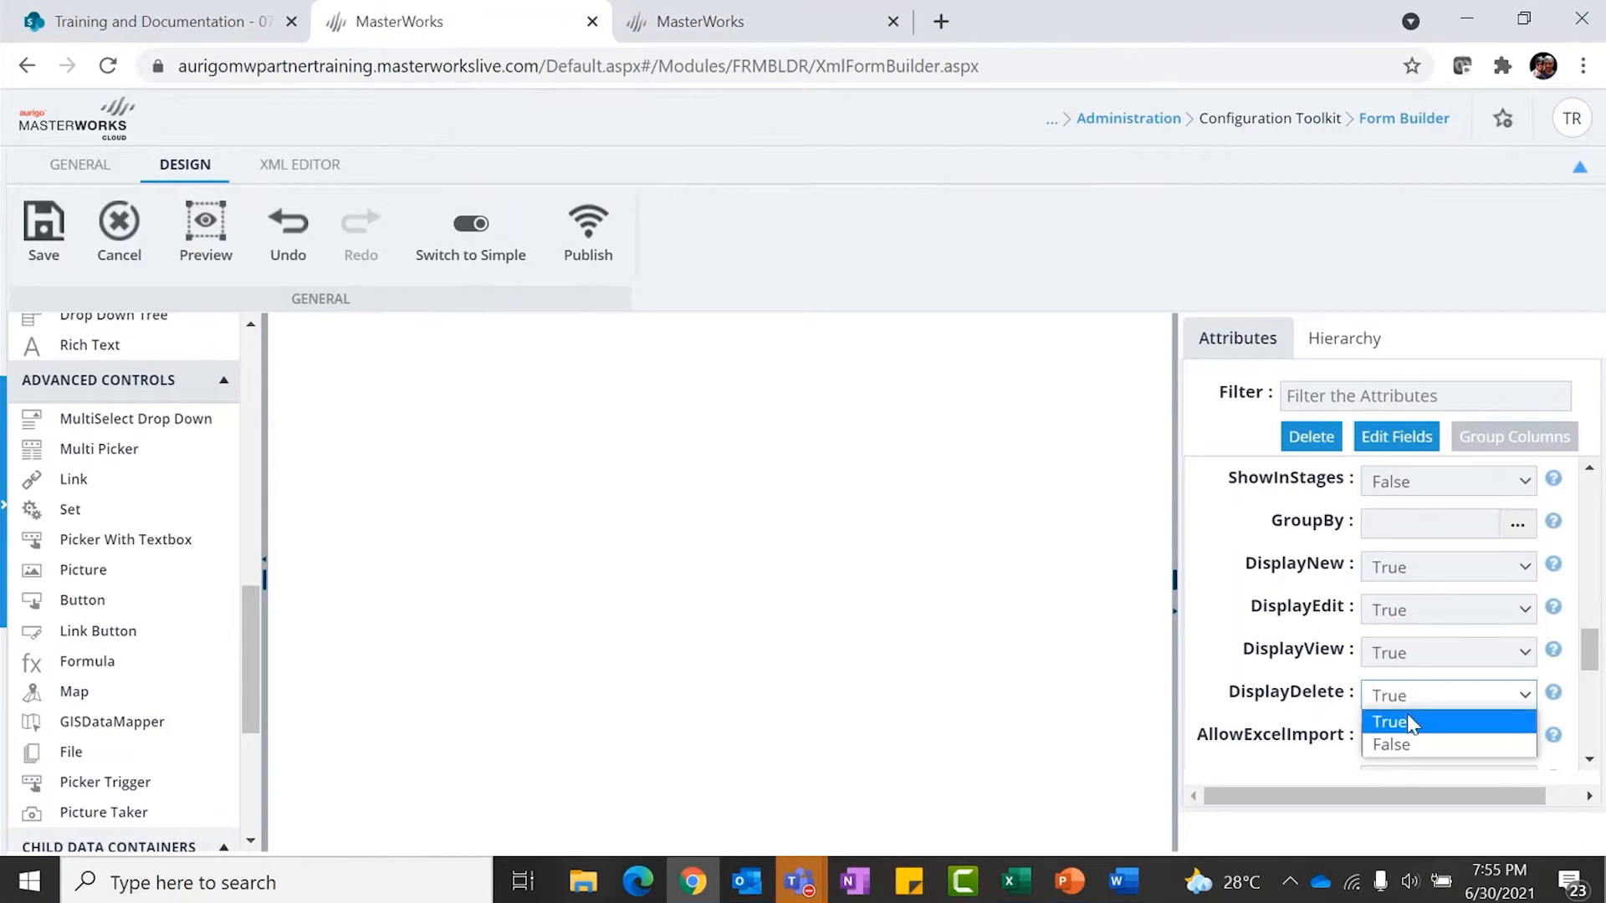
{"action": "left_click", "coordinate": [1236, 642]}
{"action": "scroll", "coordinate": [1422, 616], "scroll_direction": "down", "scroll_amount": 3}
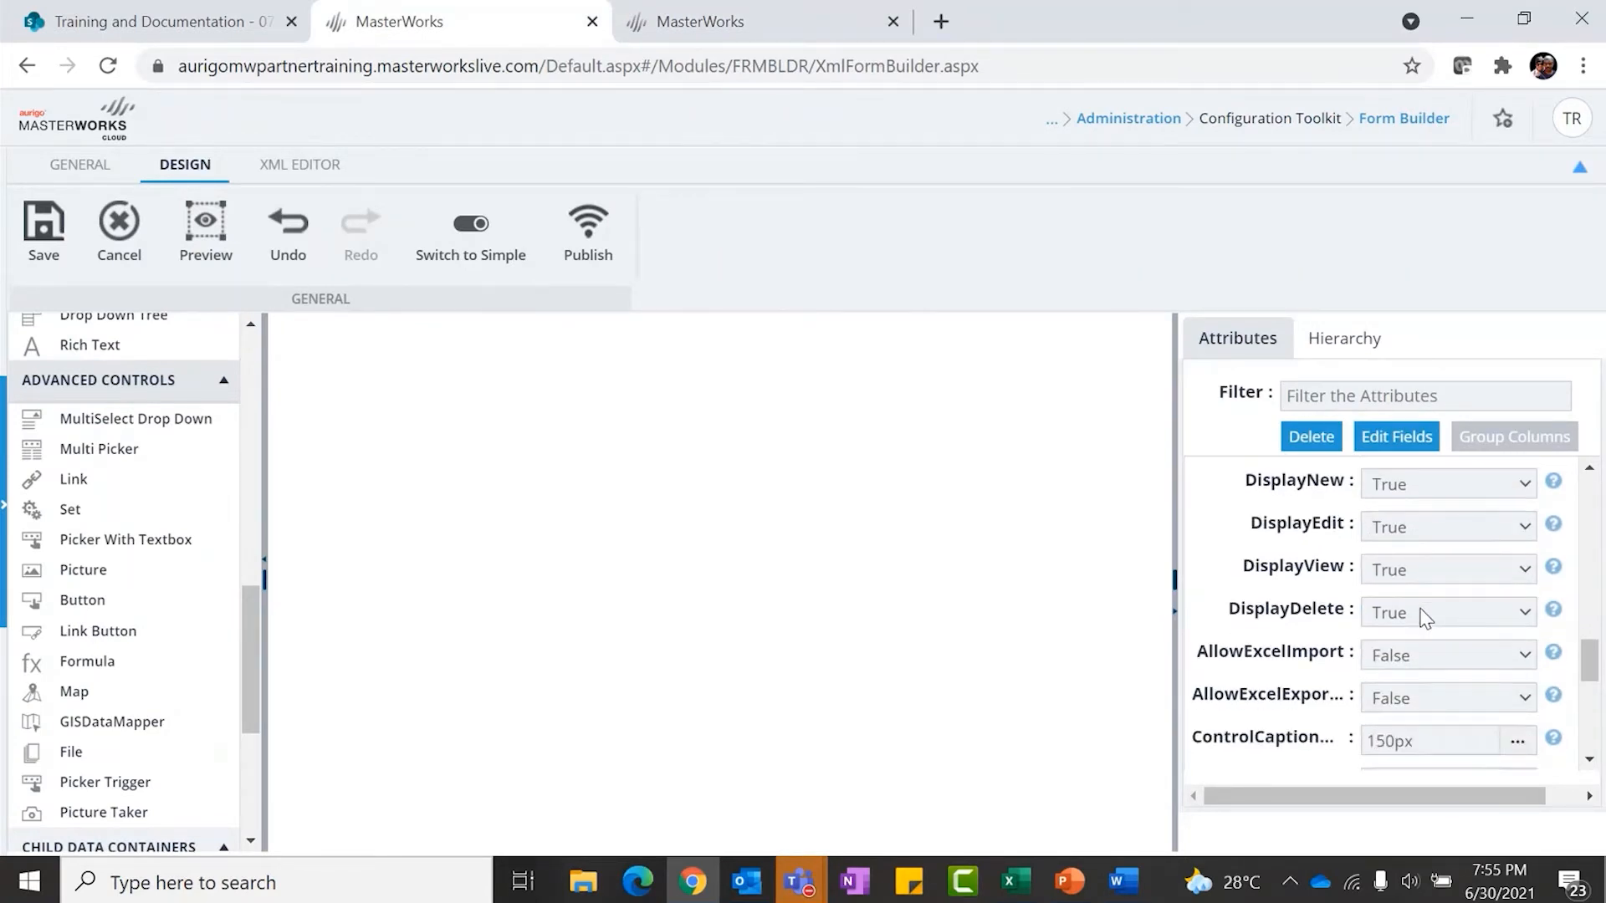
{"action": "scroll", "coordinate": [1279, 574], "scroll_direction": "down", "scroll_amount": 2}
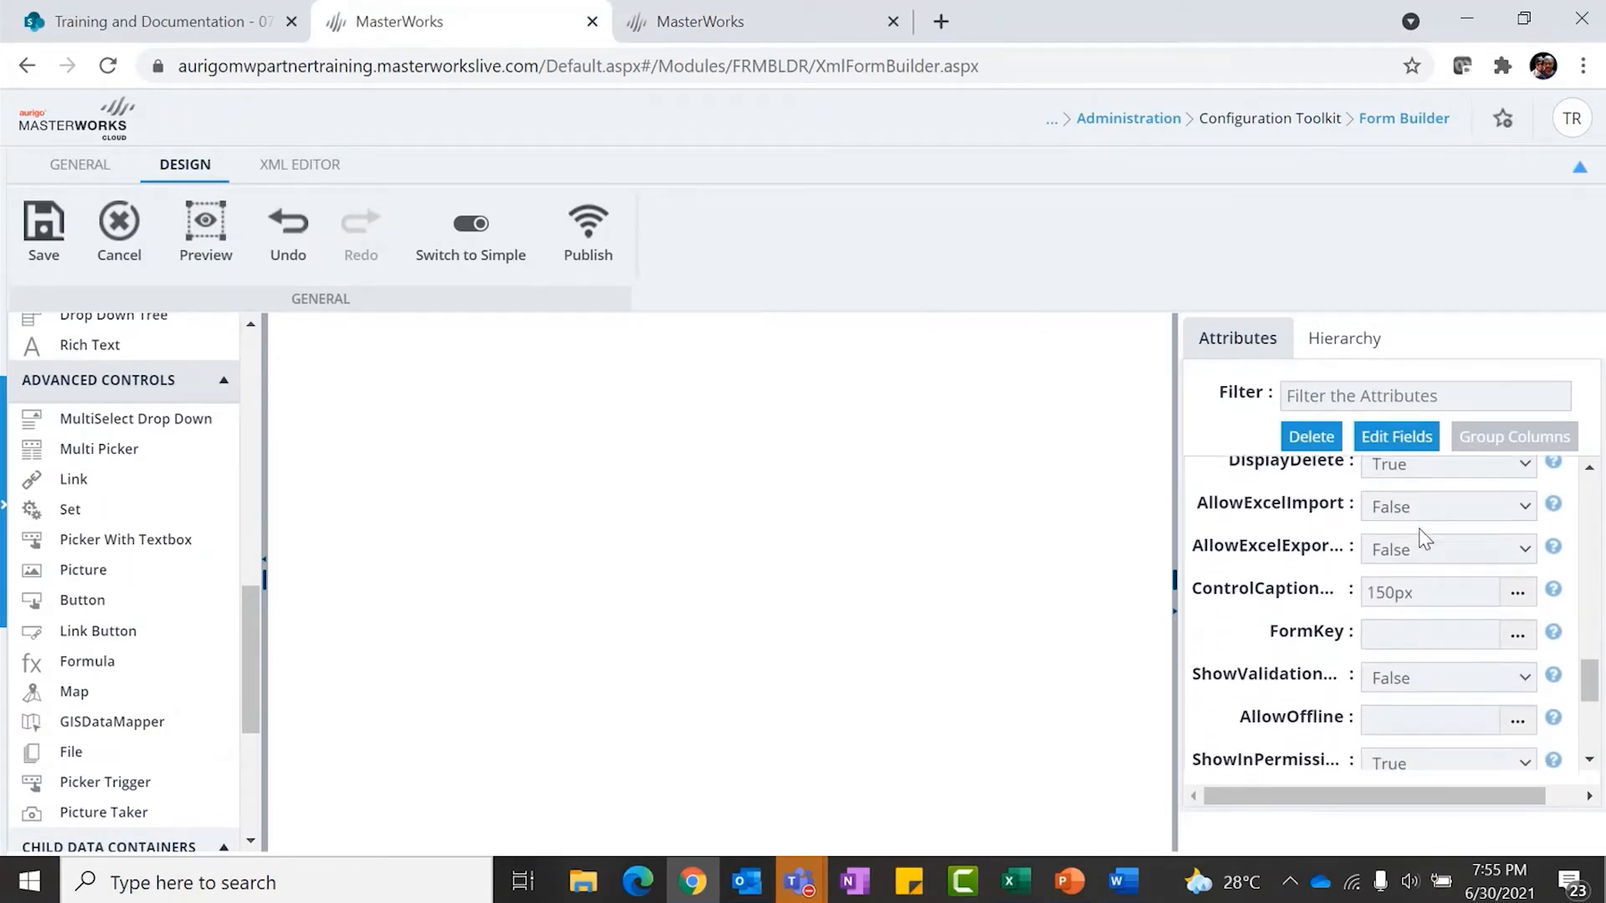
{"action": "scroll", "coordinate": [1430, 519], "scroll_direction": "down", "scroll_amount": 1}
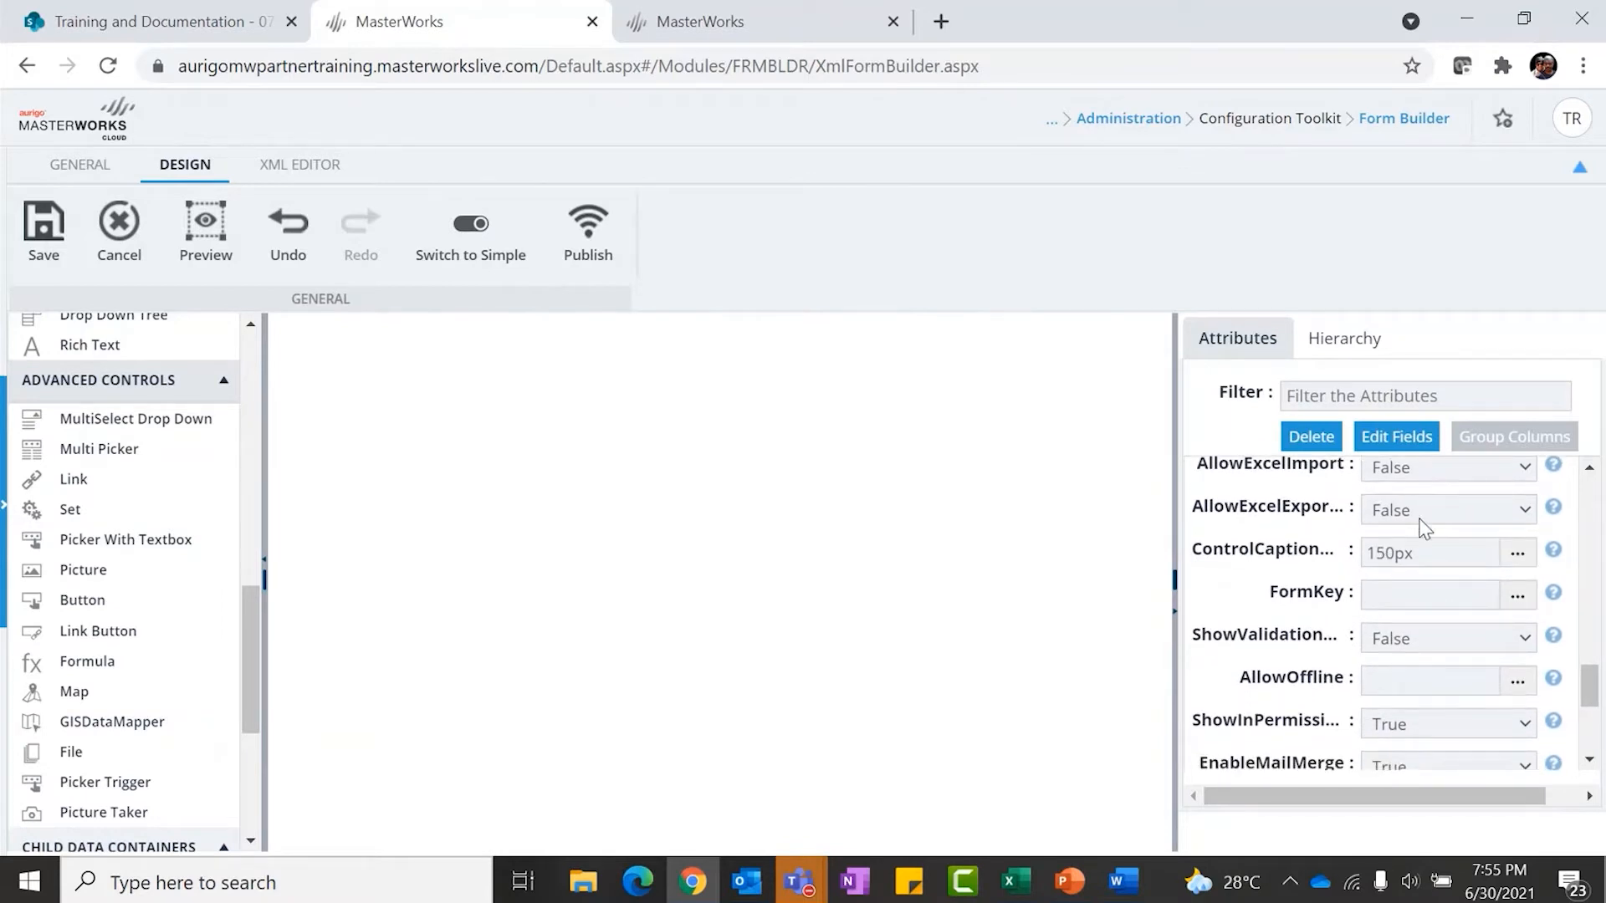
{"action": "scroll", "coordinate": [1307, 609], "scroll_direction": "down", "scroll_amount": 4}
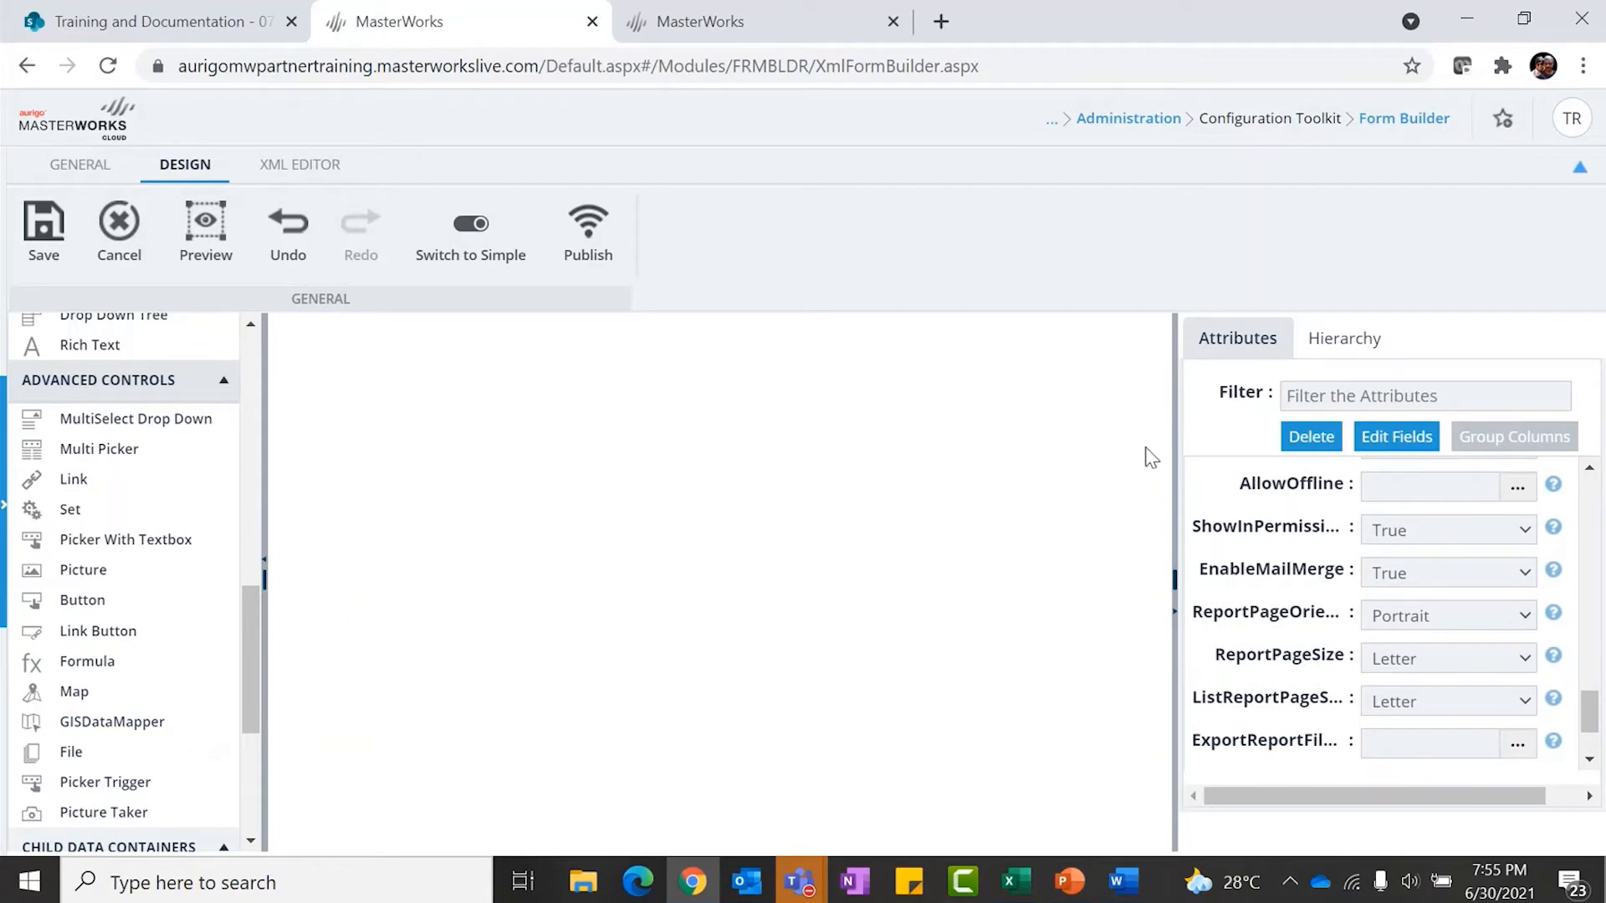
{"action": "left_click", "coordinate": [721, 25]}
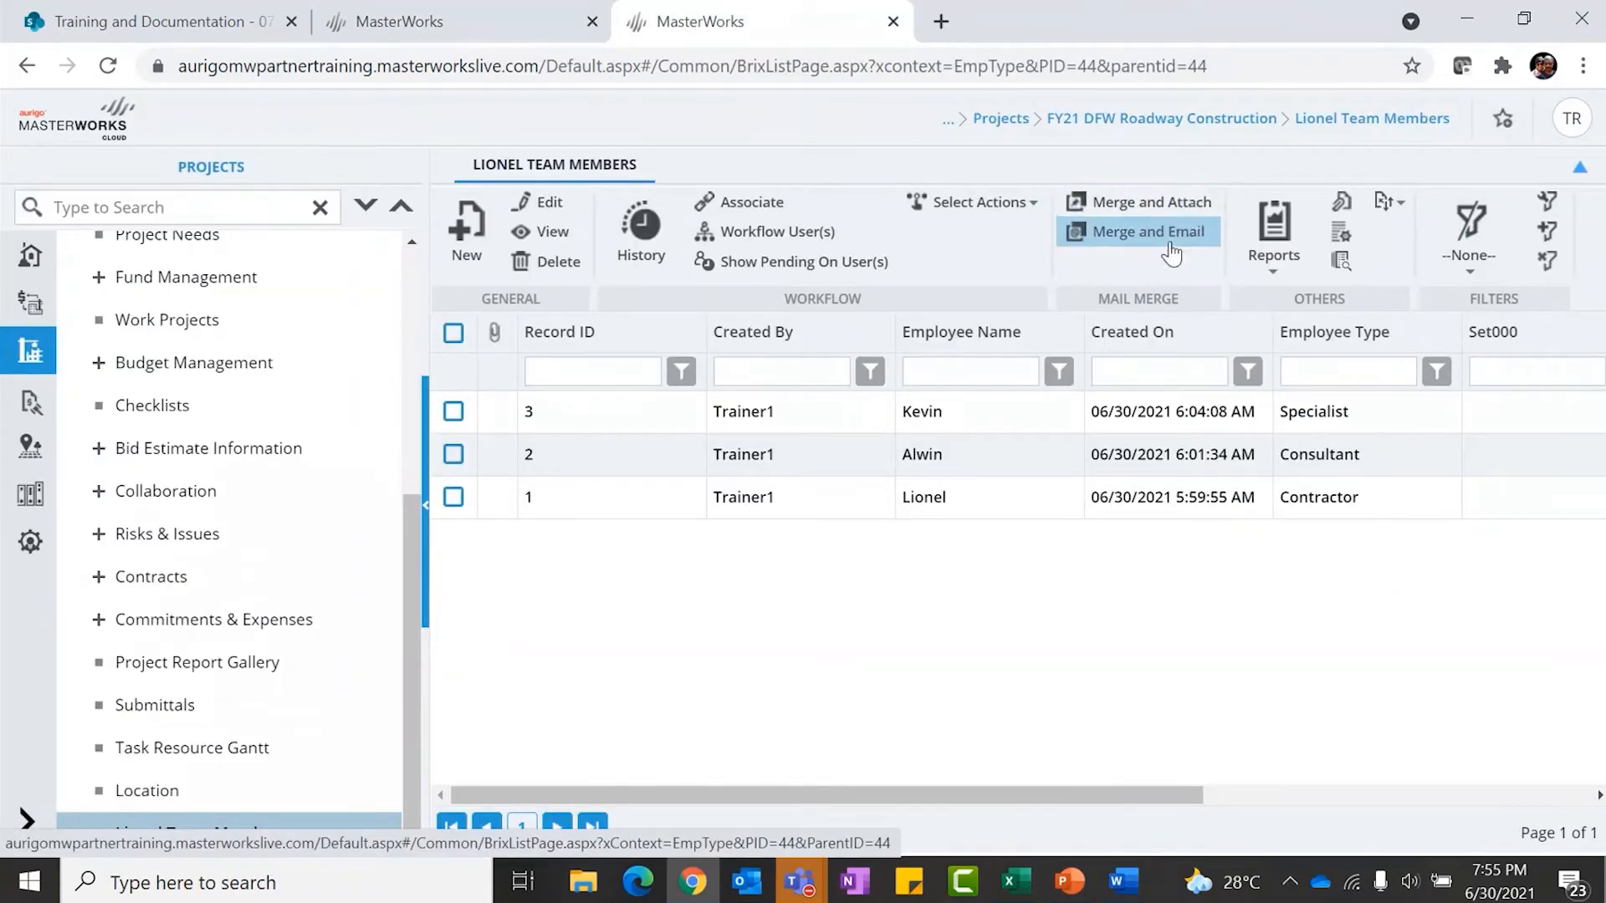
{"action": "left_click", "coordinate": [472, 29]}
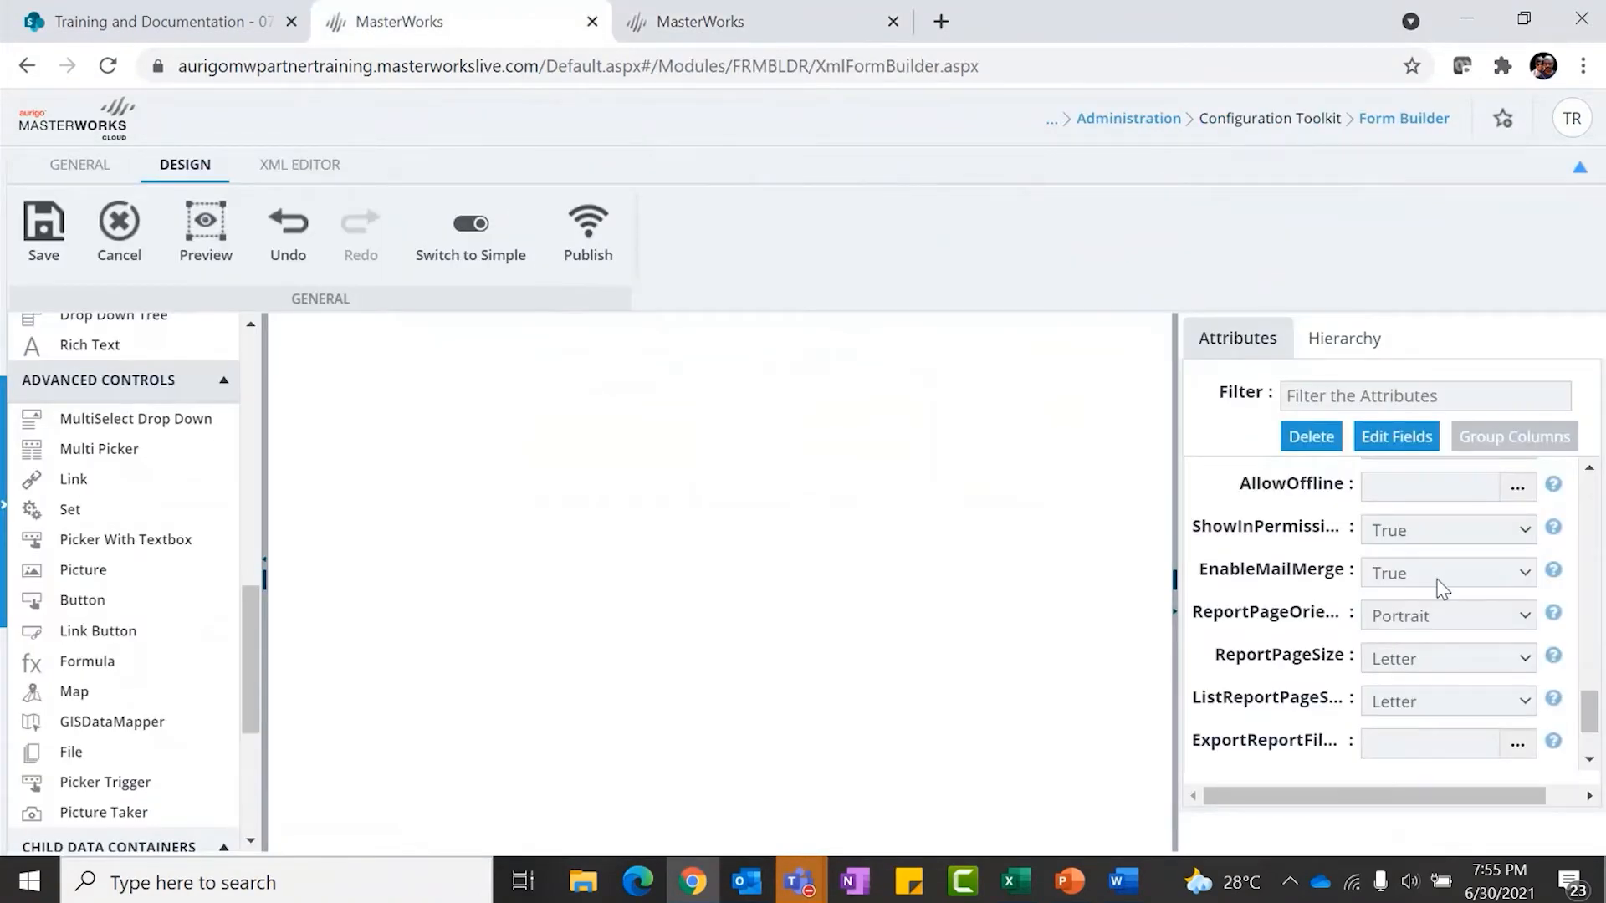
{"action": "scroll", "coordinate": [1440, 588], "scroll_direction": "down", "scroll_amount": 3}
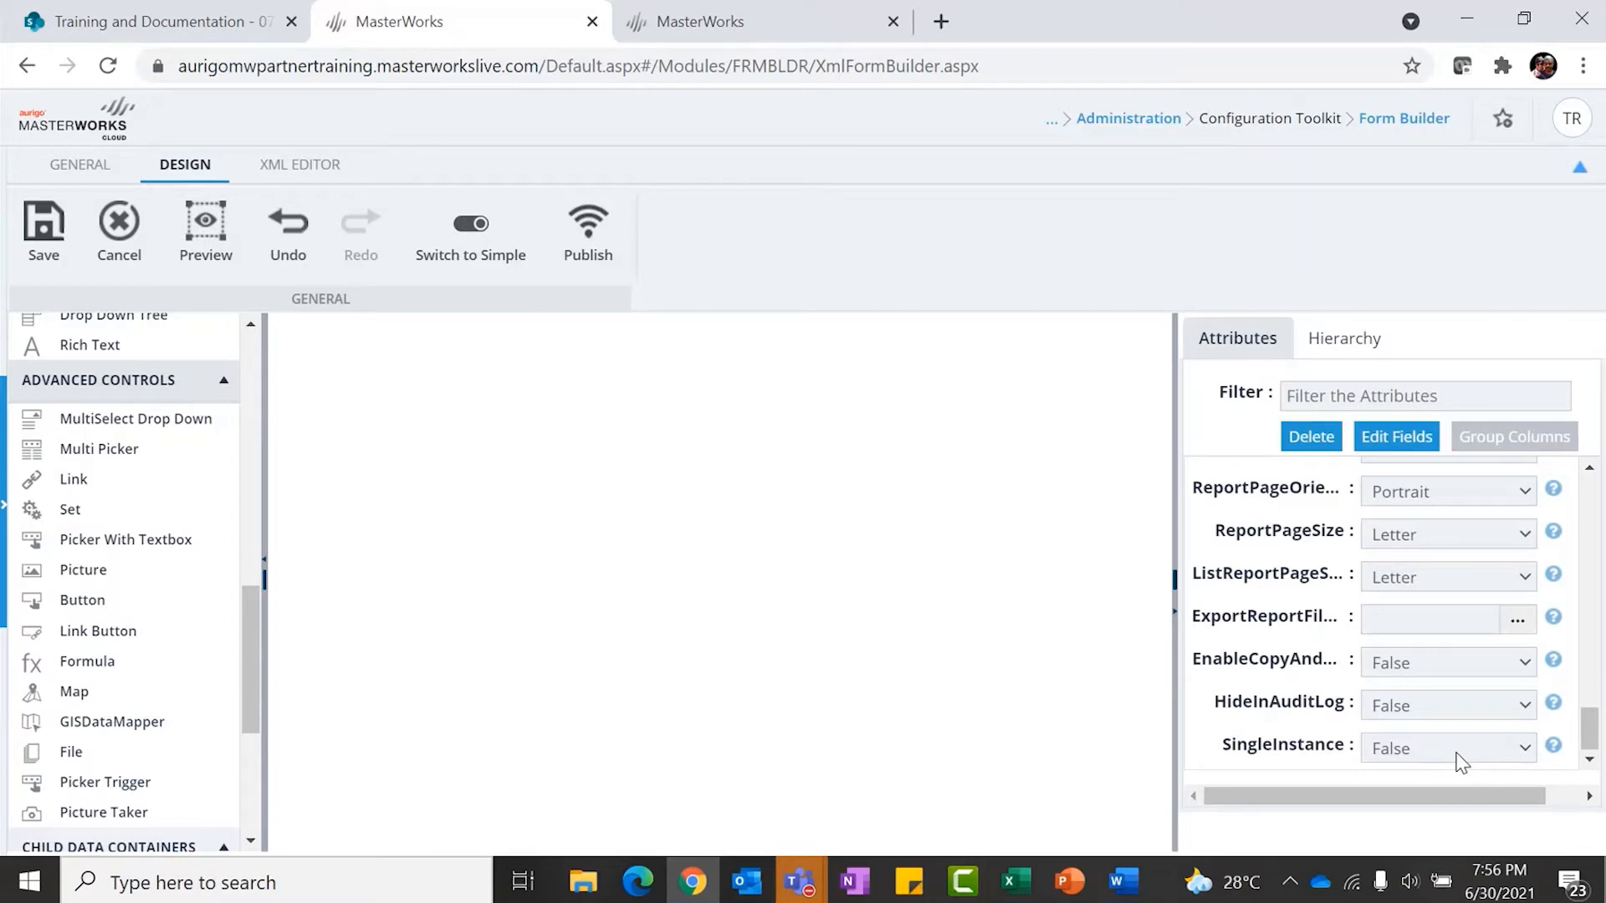
Add a Two Column Layout to the blank form and check both of its columns
{"action": "left_click", "coordinate": [838, 597]}
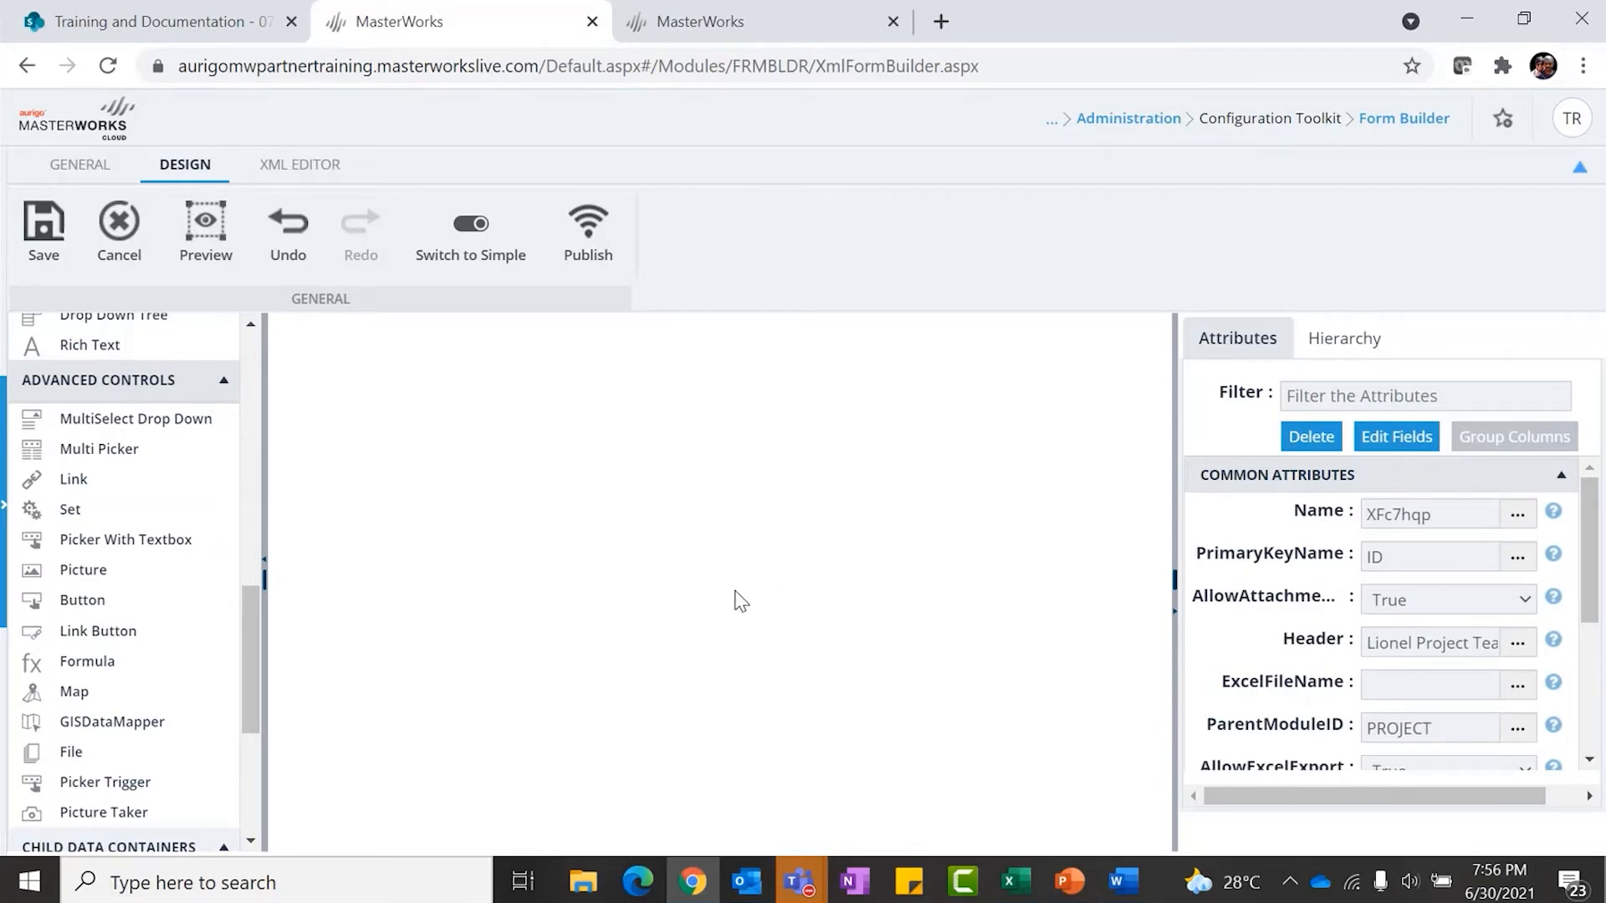
{"action": "scroll", "coordinate": [175, 570], "scroll_direction": "up", "scroll_amount": 5}
{"action": "scroll", "coordinate": [175, 572], "scroll_direction": "up", "scroll_amount": 6}
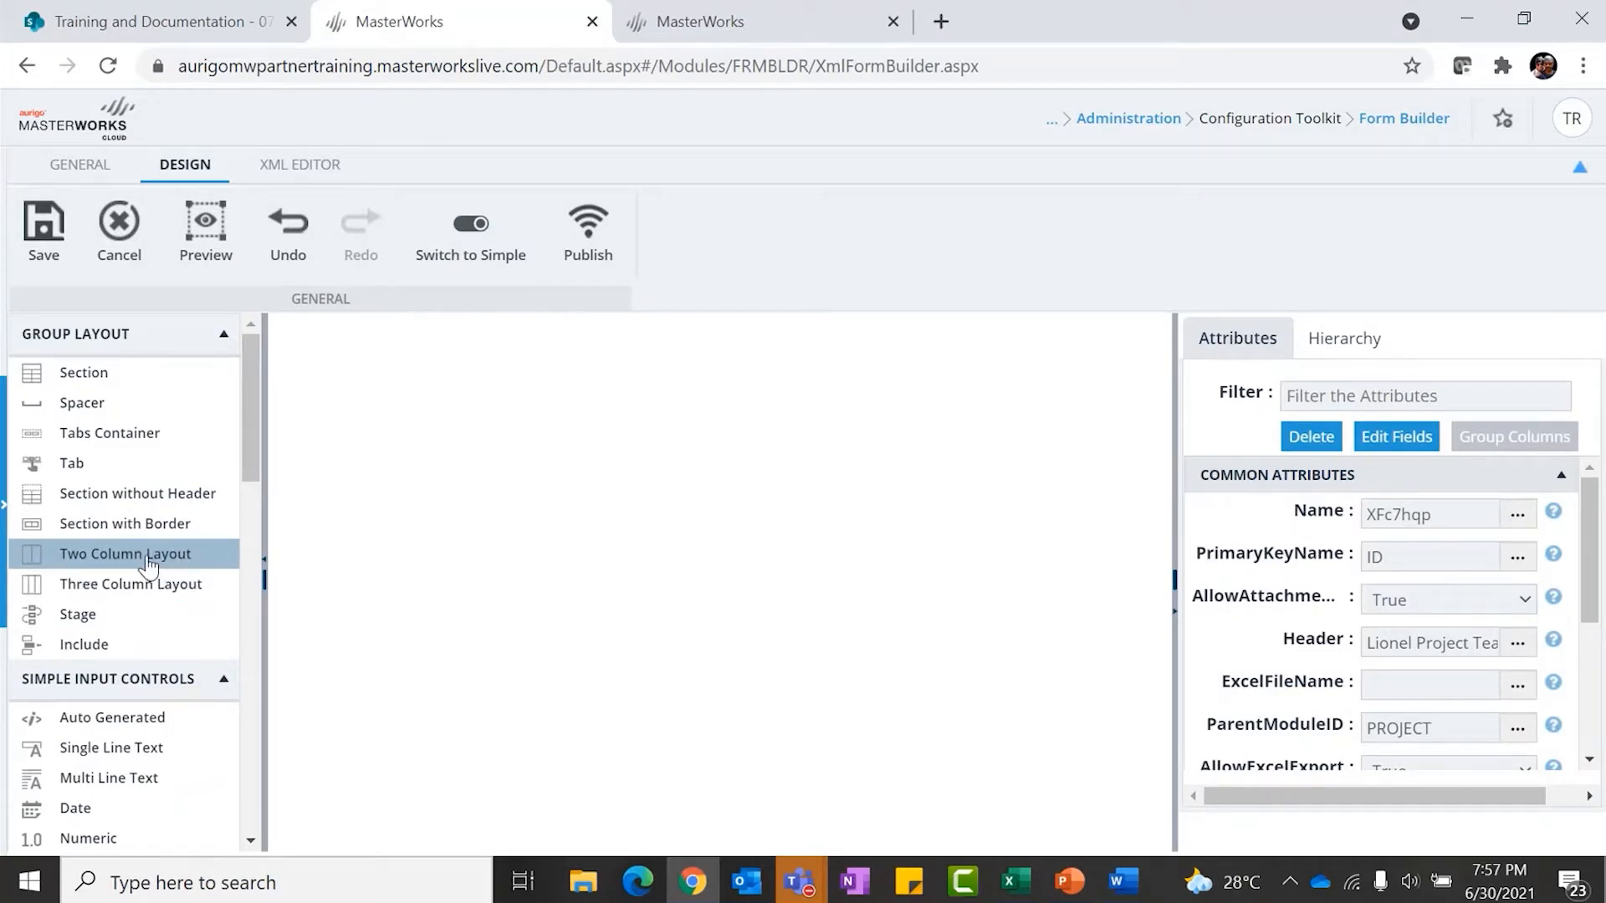
{"action": "left_click_drag", "start_coordinate": [148, 558], "coordinate": [603, 535]}
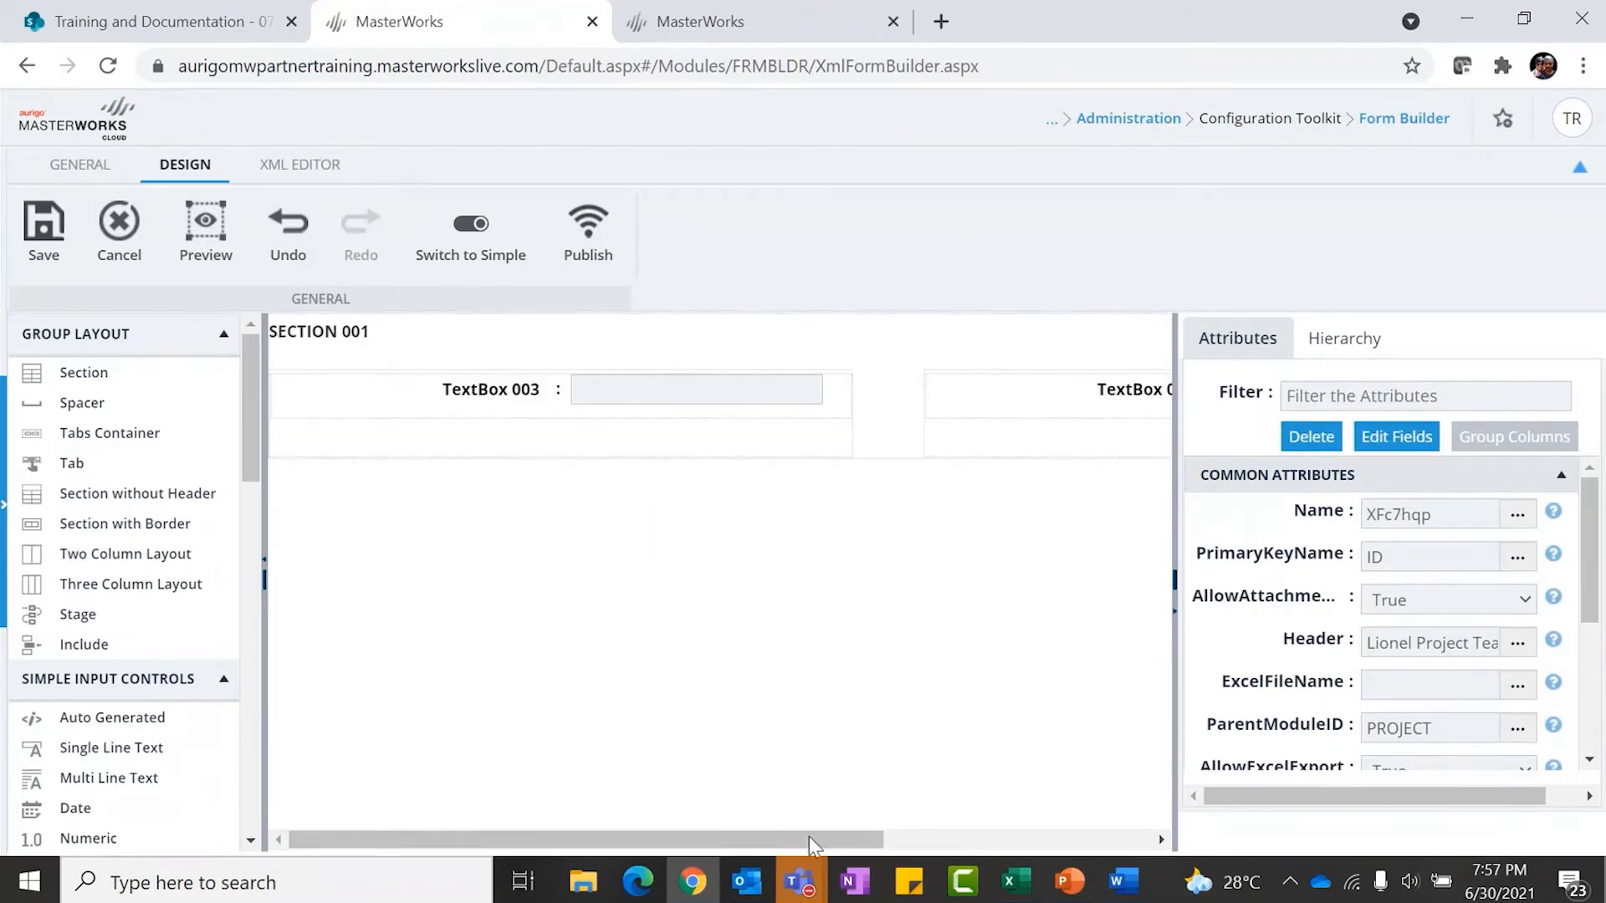
{"action": "left_click_drag", "start_coordinate": [791, 840], "coordinate": [861, 838]}
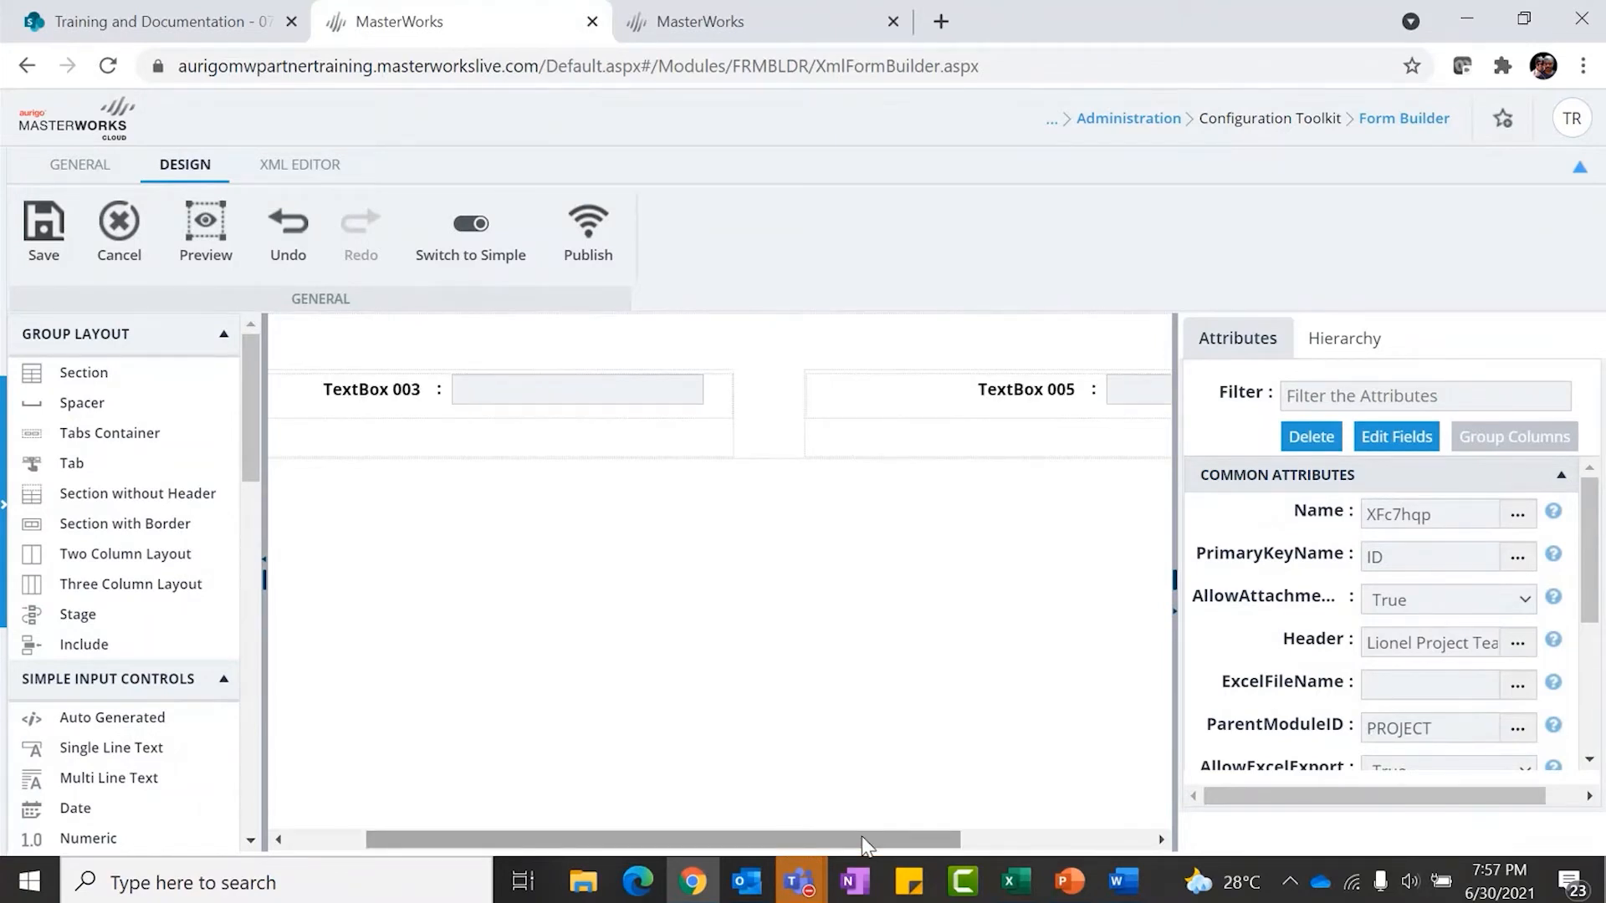
{"action": "left_click_drag", "start_coordinate": [861, 835], "coordinate": [731, 855]}
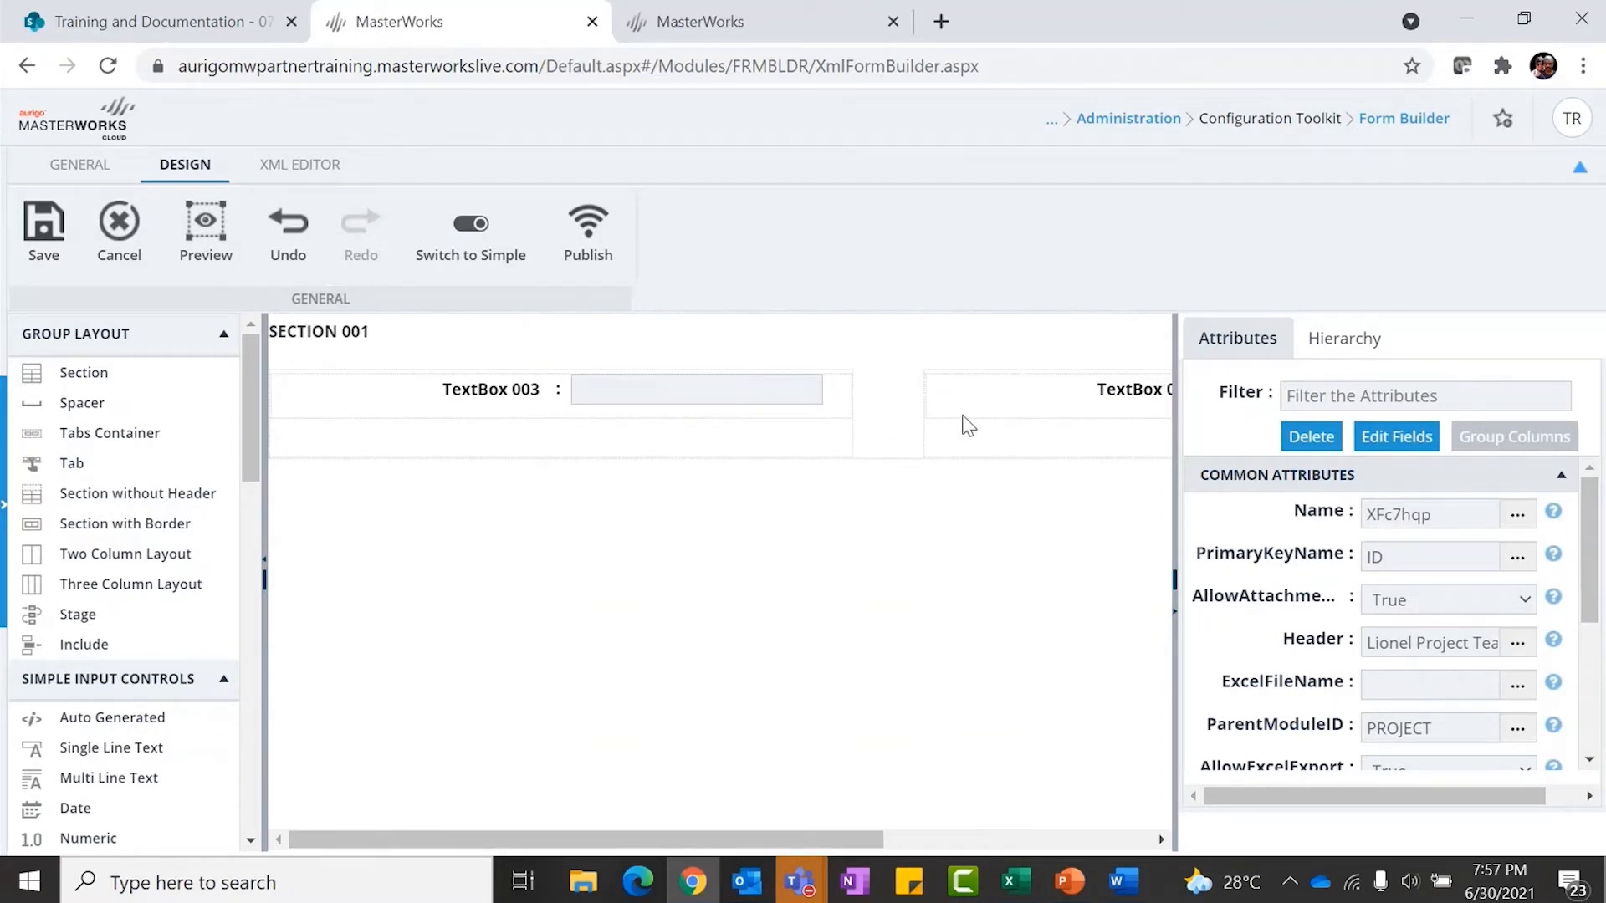
Change the caption of the new layout's section to General Details
{"action": "left_click", "coordinate": [452, 341]}
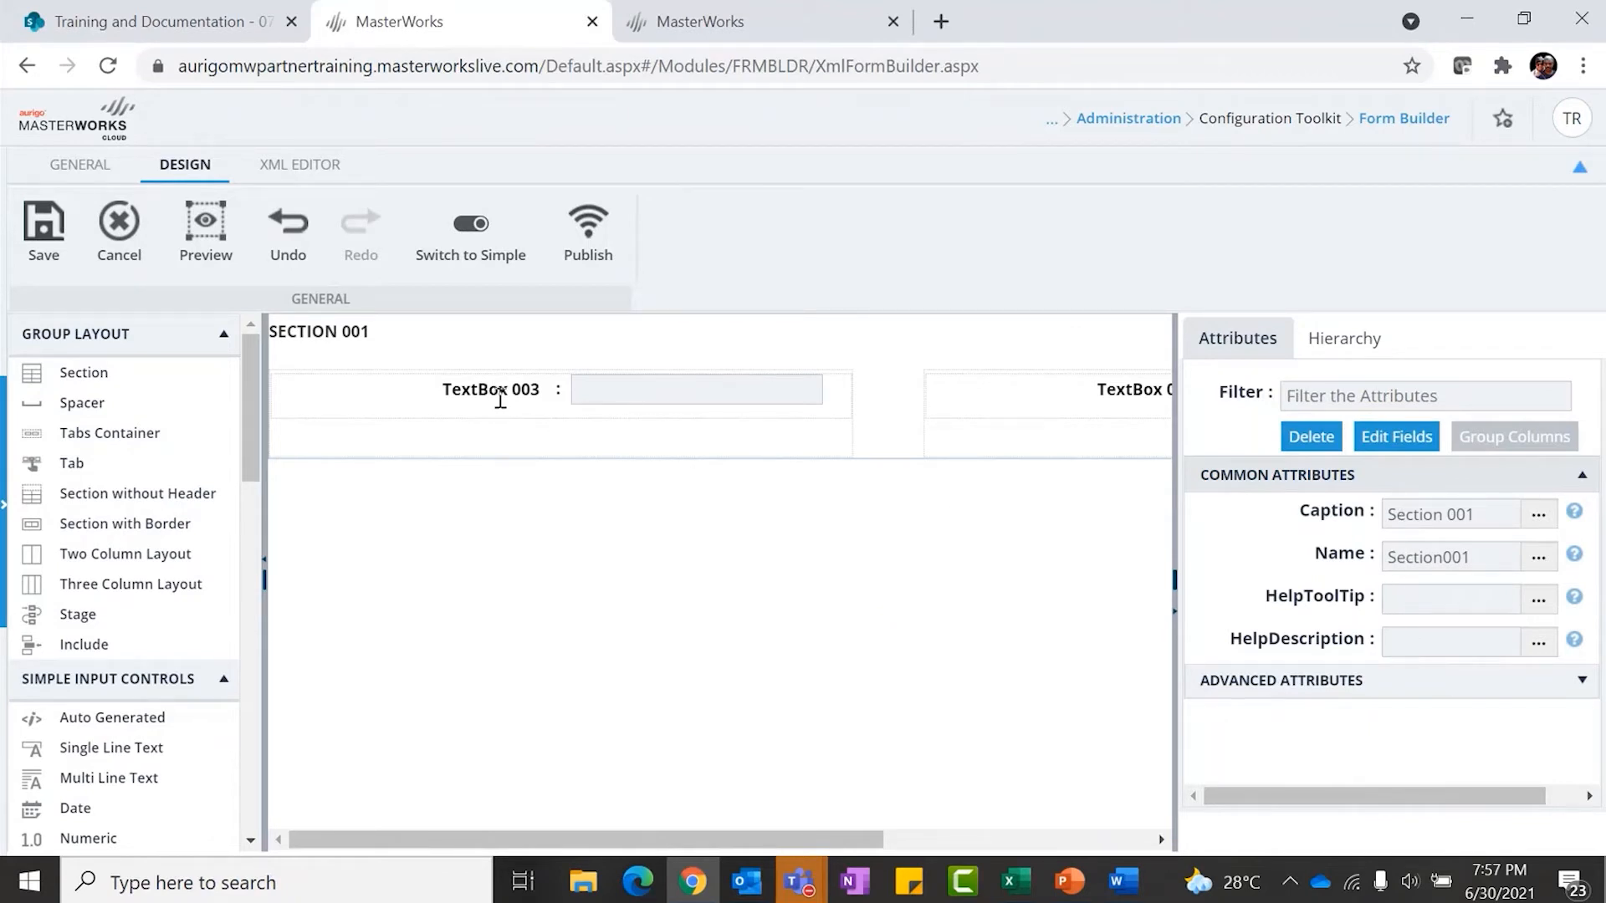
{"action": "left_click", "coordinate": [500, 393]}
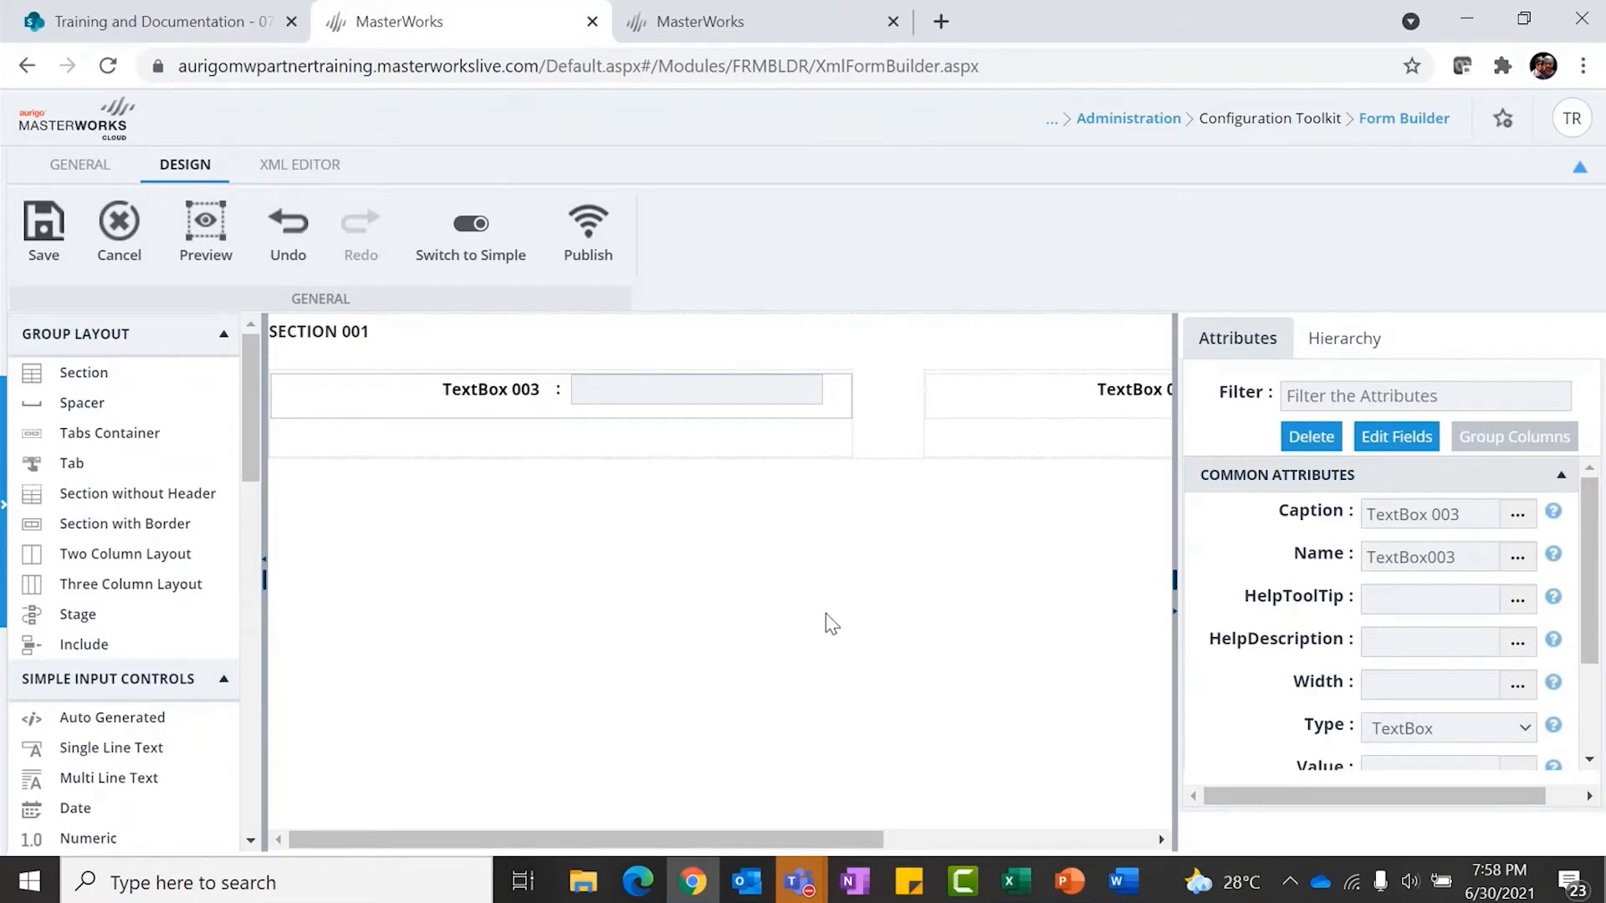
{"action": "left_click", "coordinate": [745, 628]}
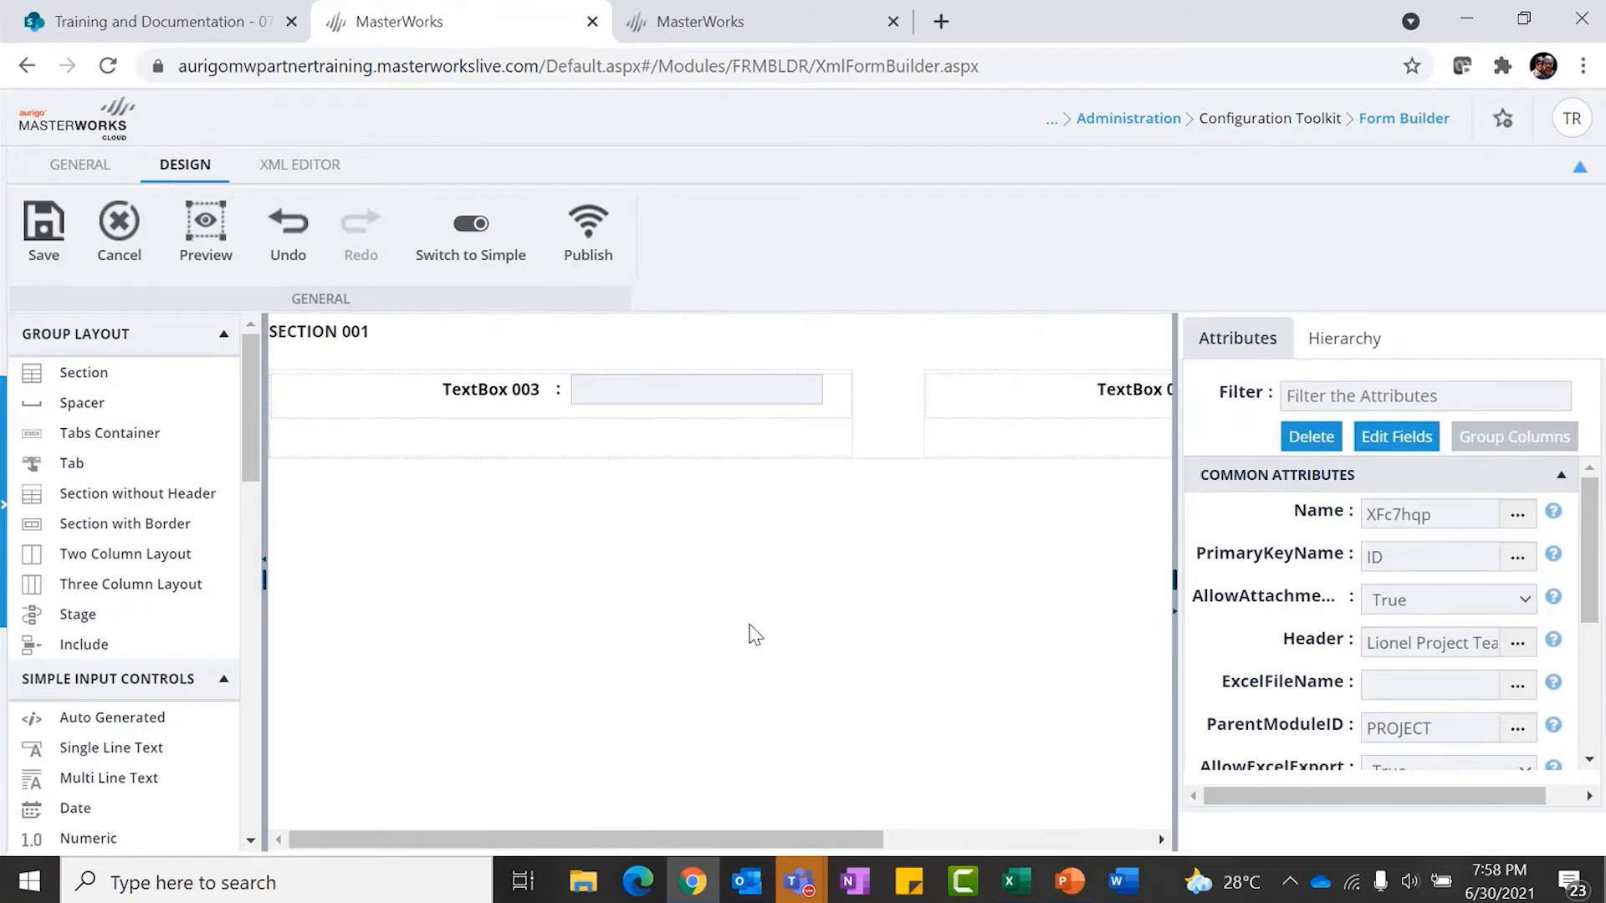
{"action": "left_click", "coordinate": [329, 330]}
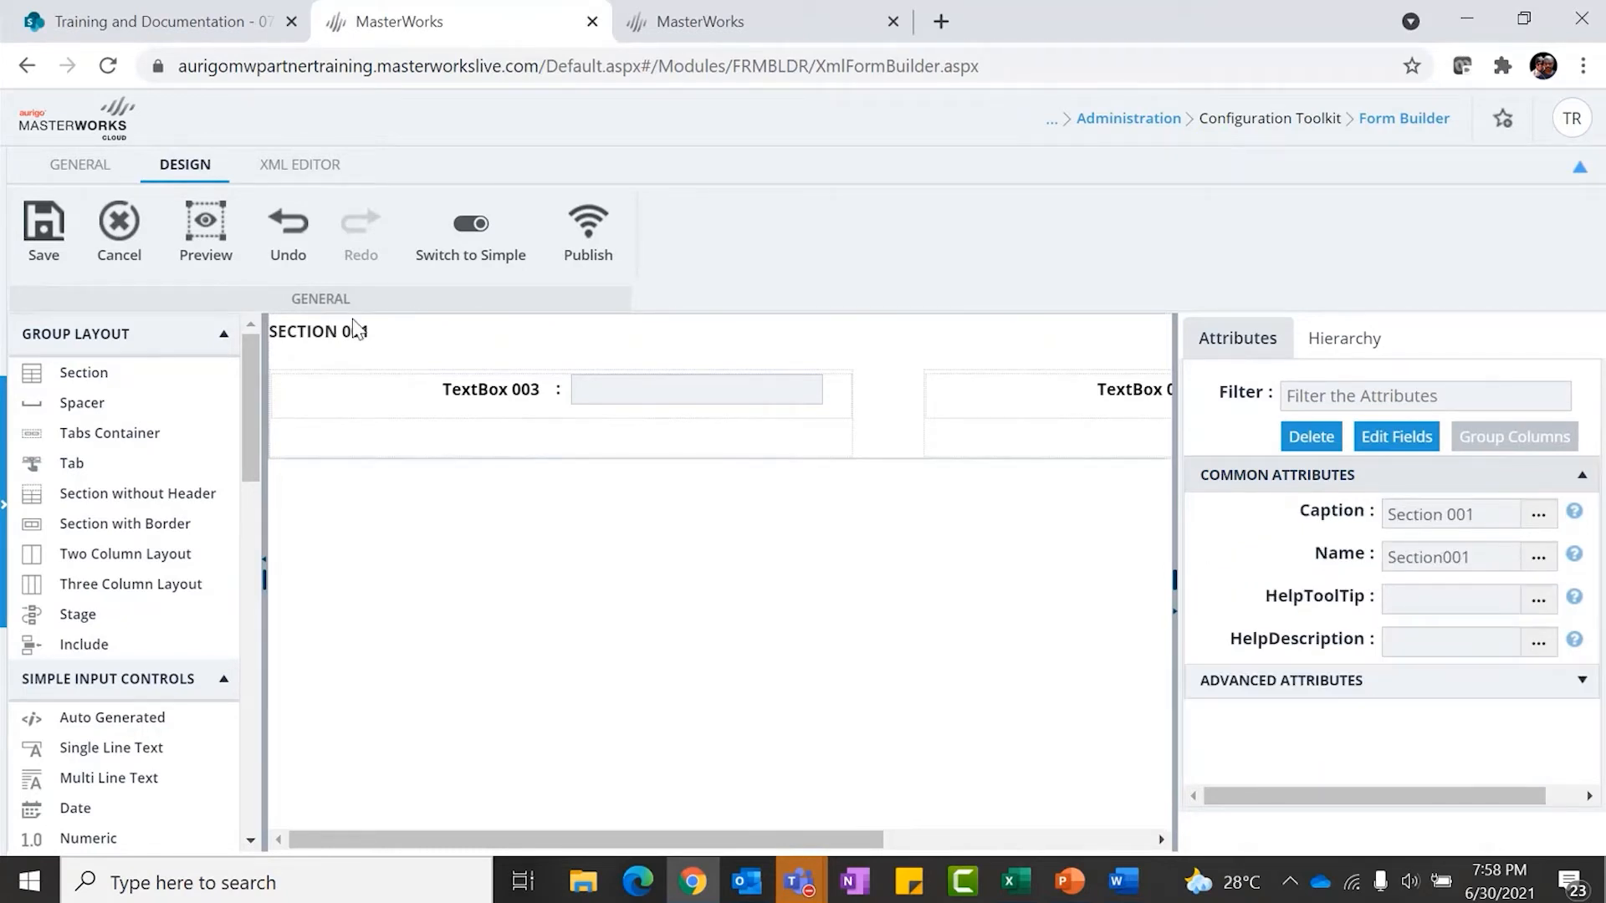
{"action": "double_click", "coordinate": [302, 329]}
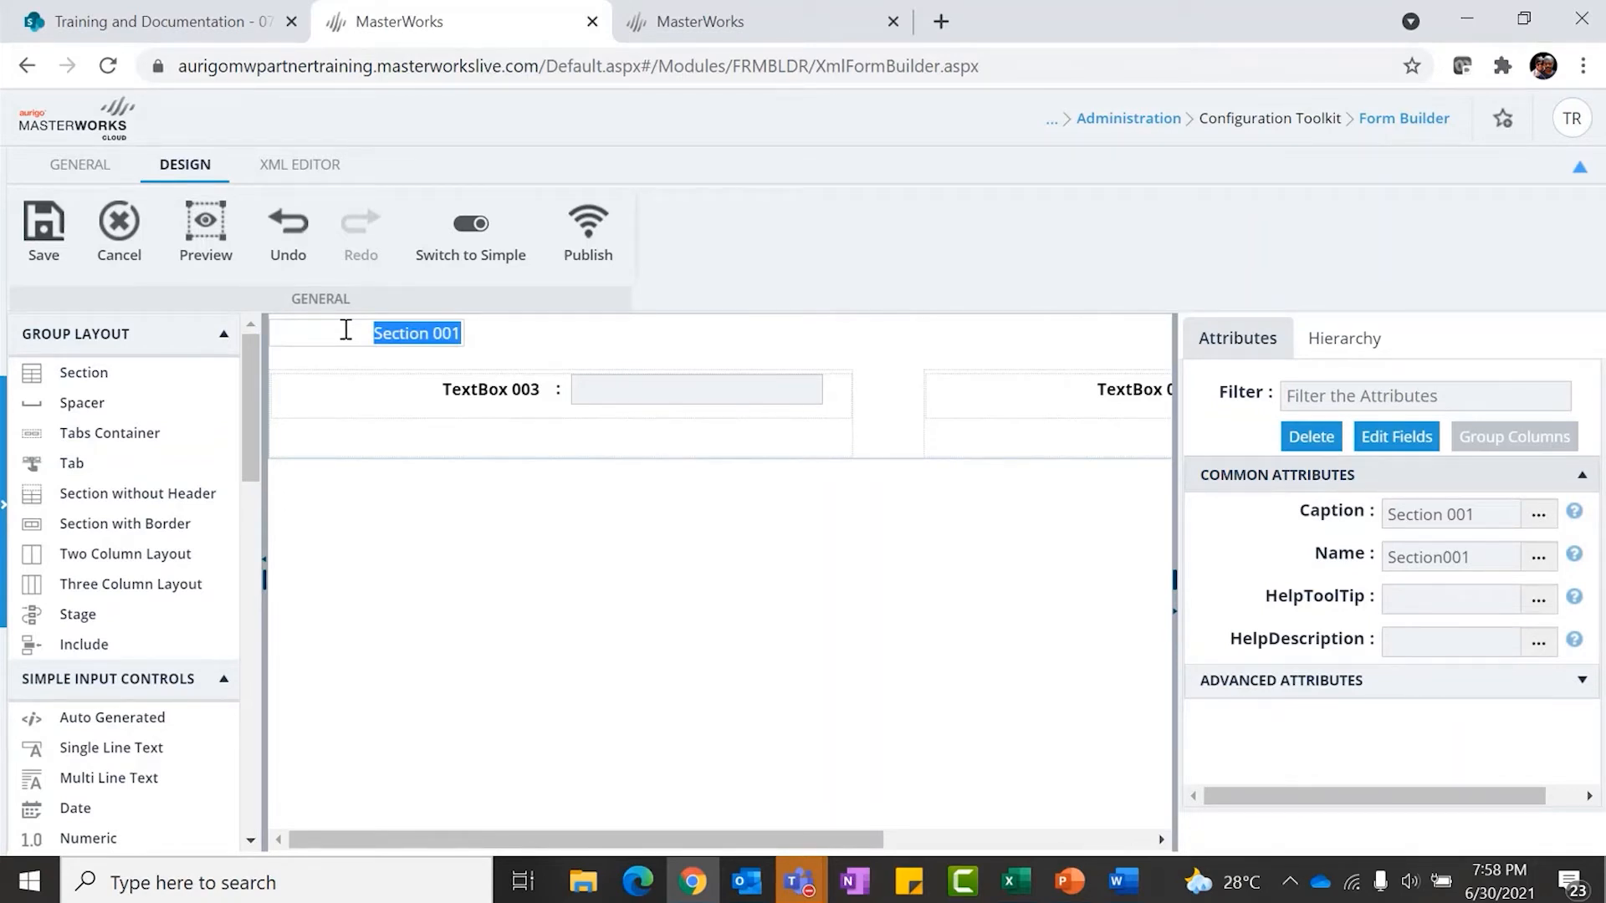
{"action": "type", "text": "General Detail"}
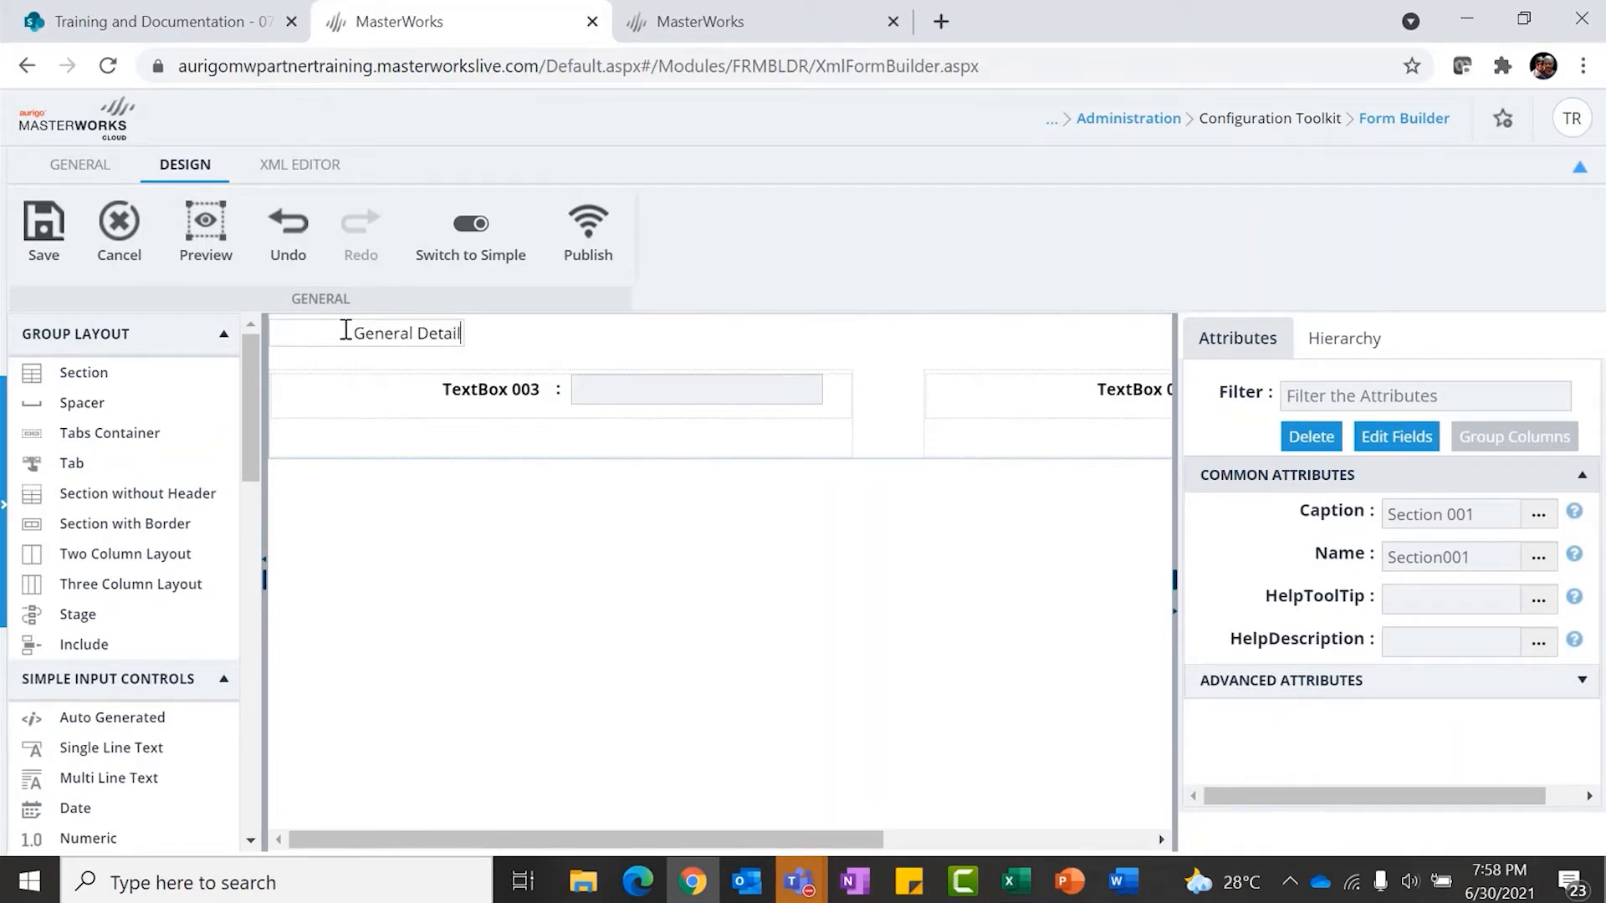
{"action": "type", "text": "s"}
{"action": "key", "text": "Return"}
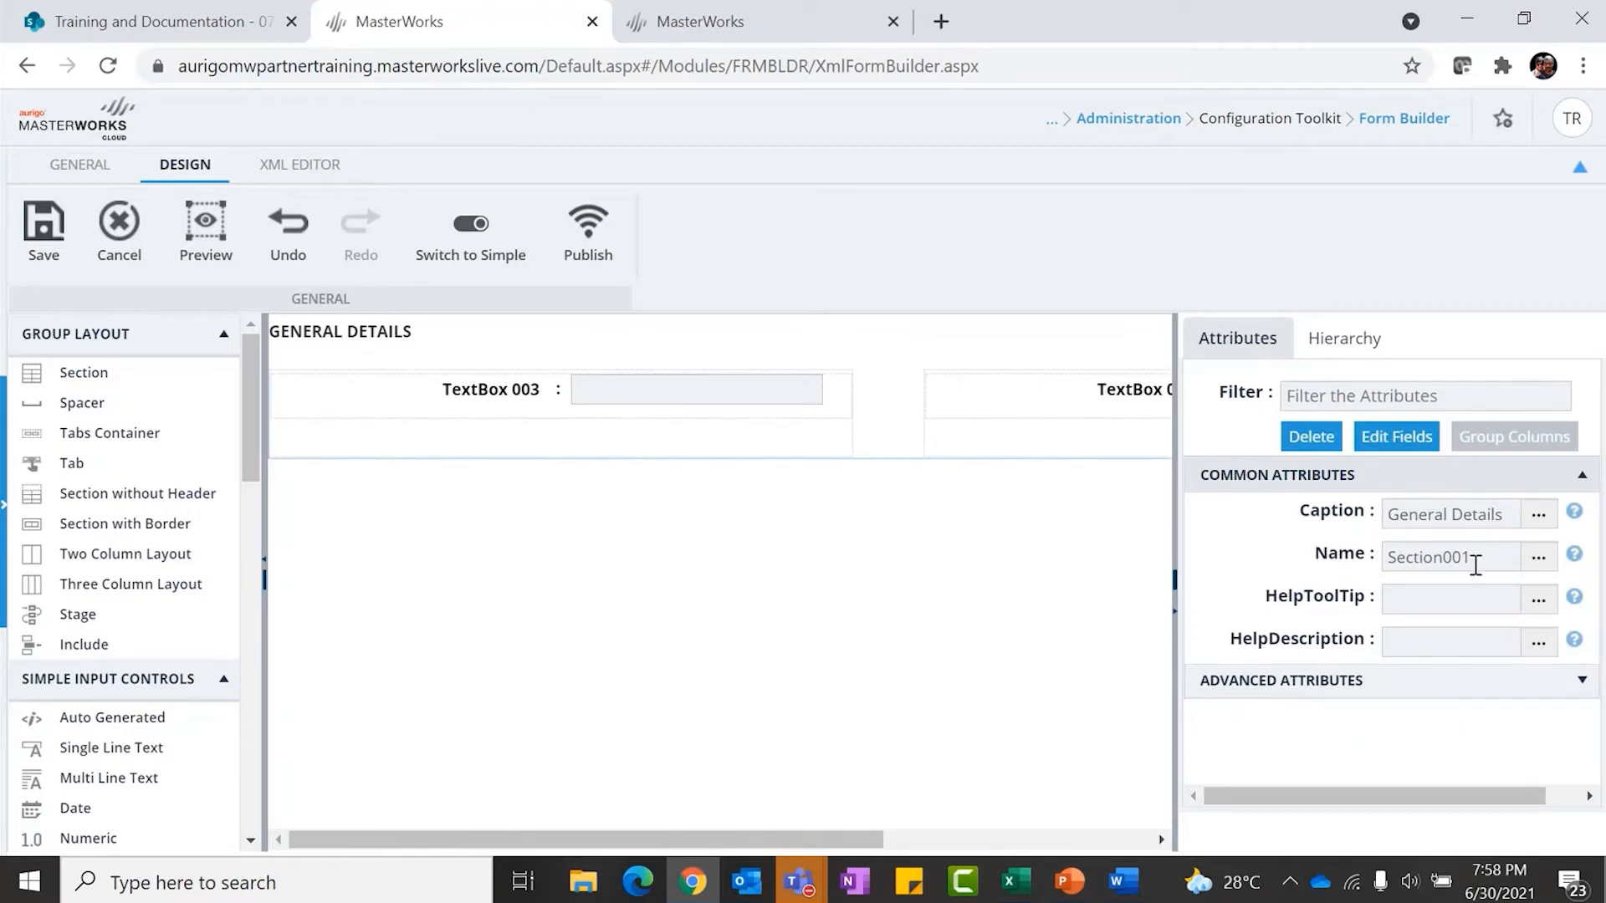
Set the General Details section's Name attribute to GeneralDetails
{"action": "left_click_drag", "start_coordinate": [1486, 557], "coordinate": [1376, 567]}
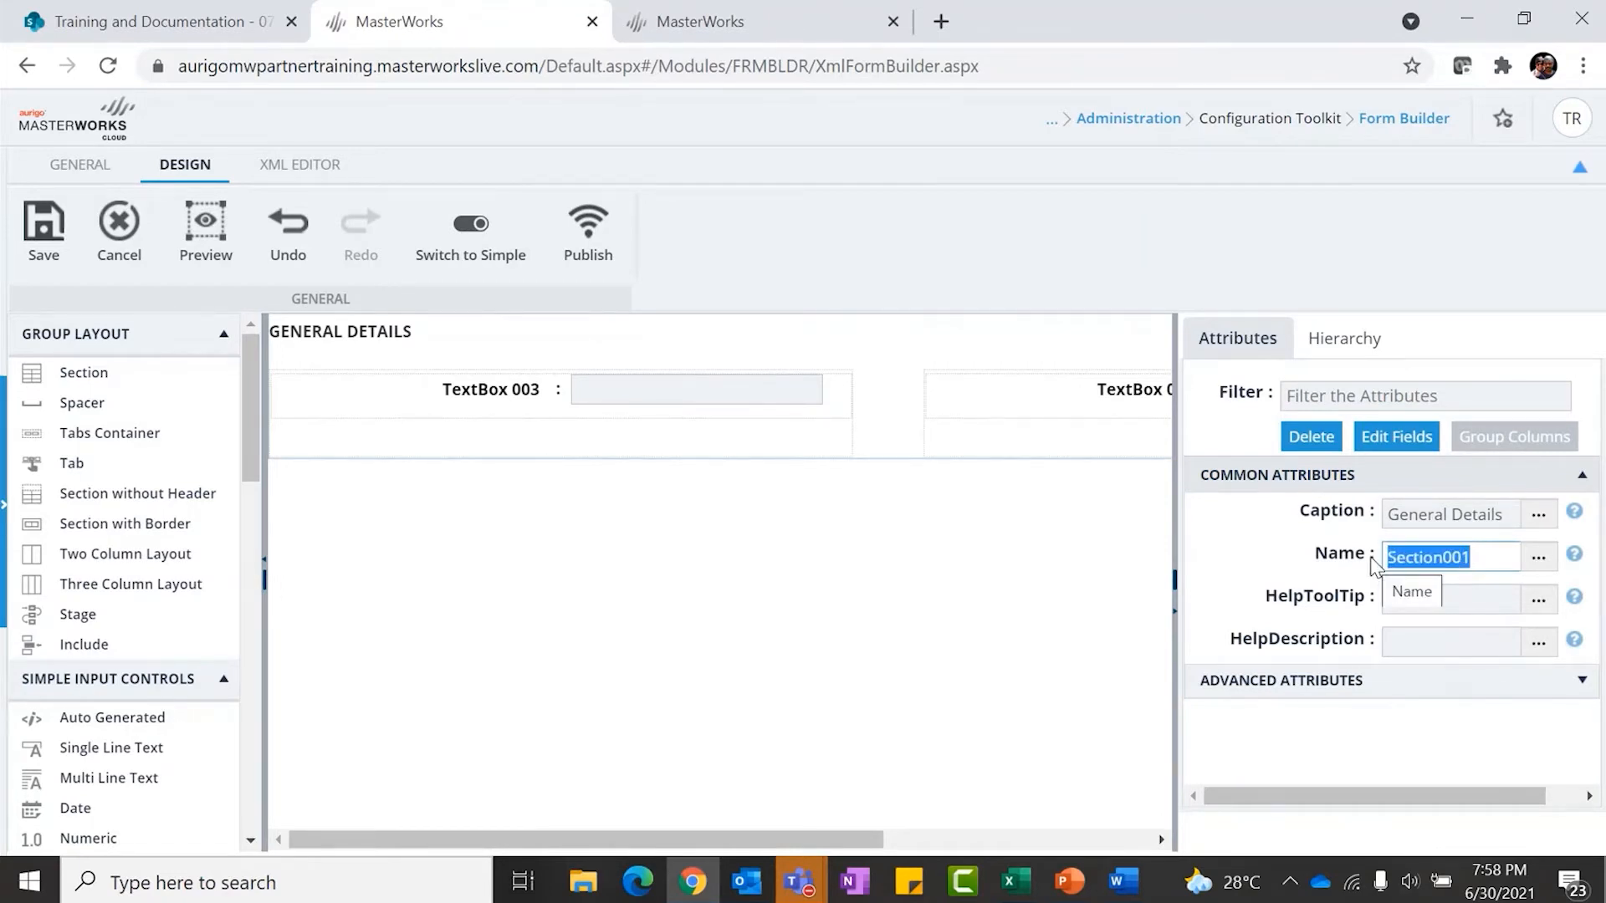
{"action": "type", "text": "Genera"}
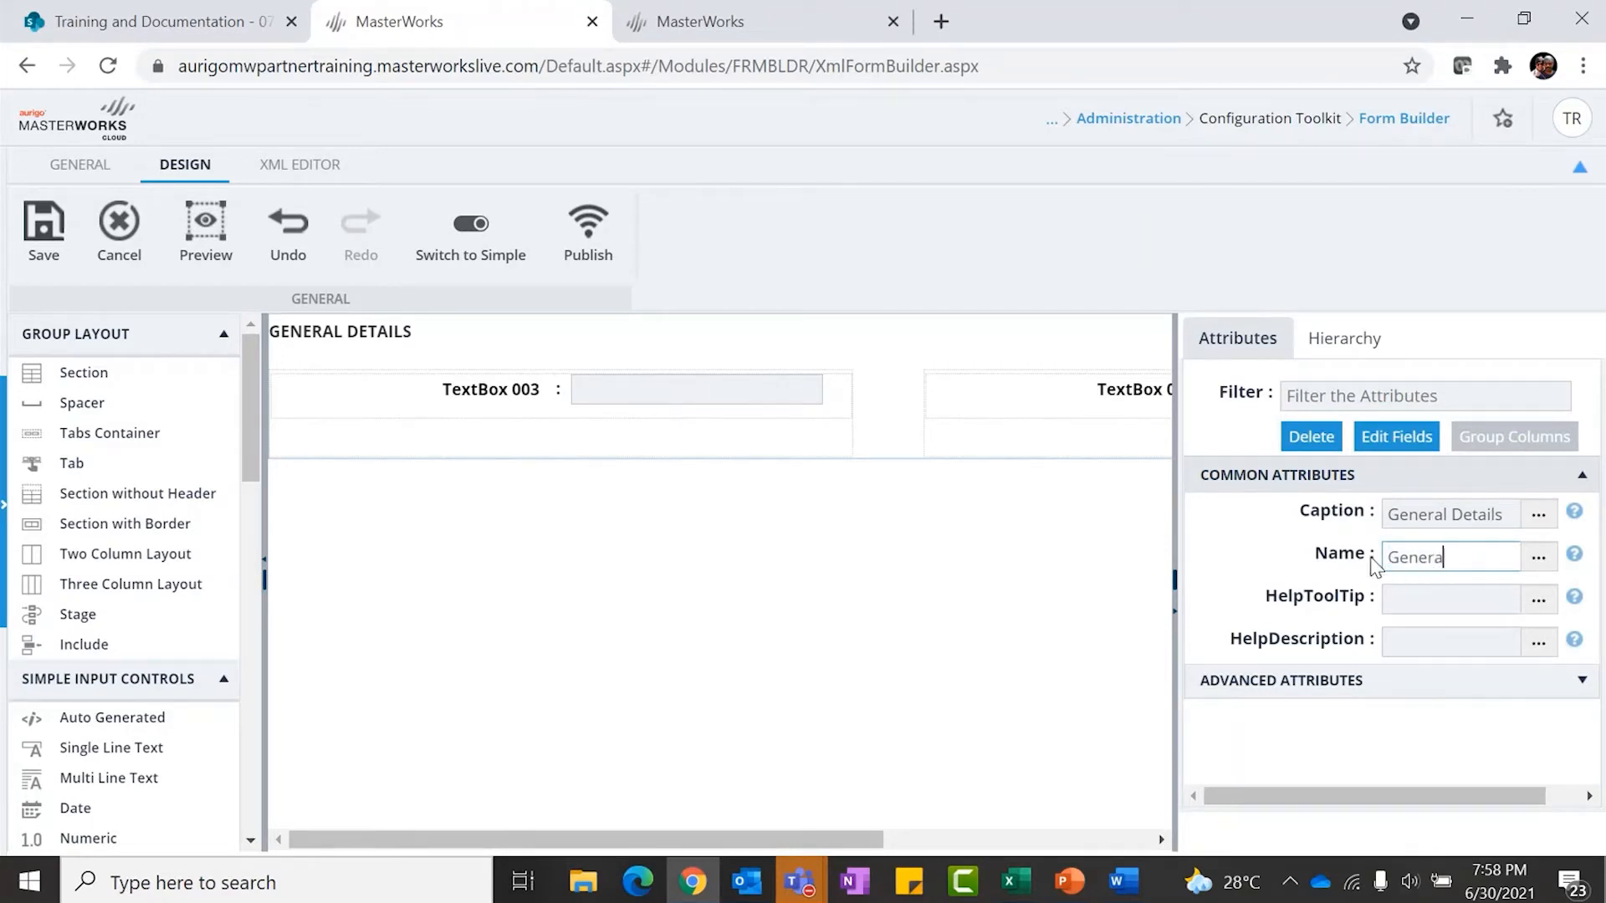
{"action": "type", "text": "lDetails"}
{"action": "left_click", "coordinate": [550, 335]}
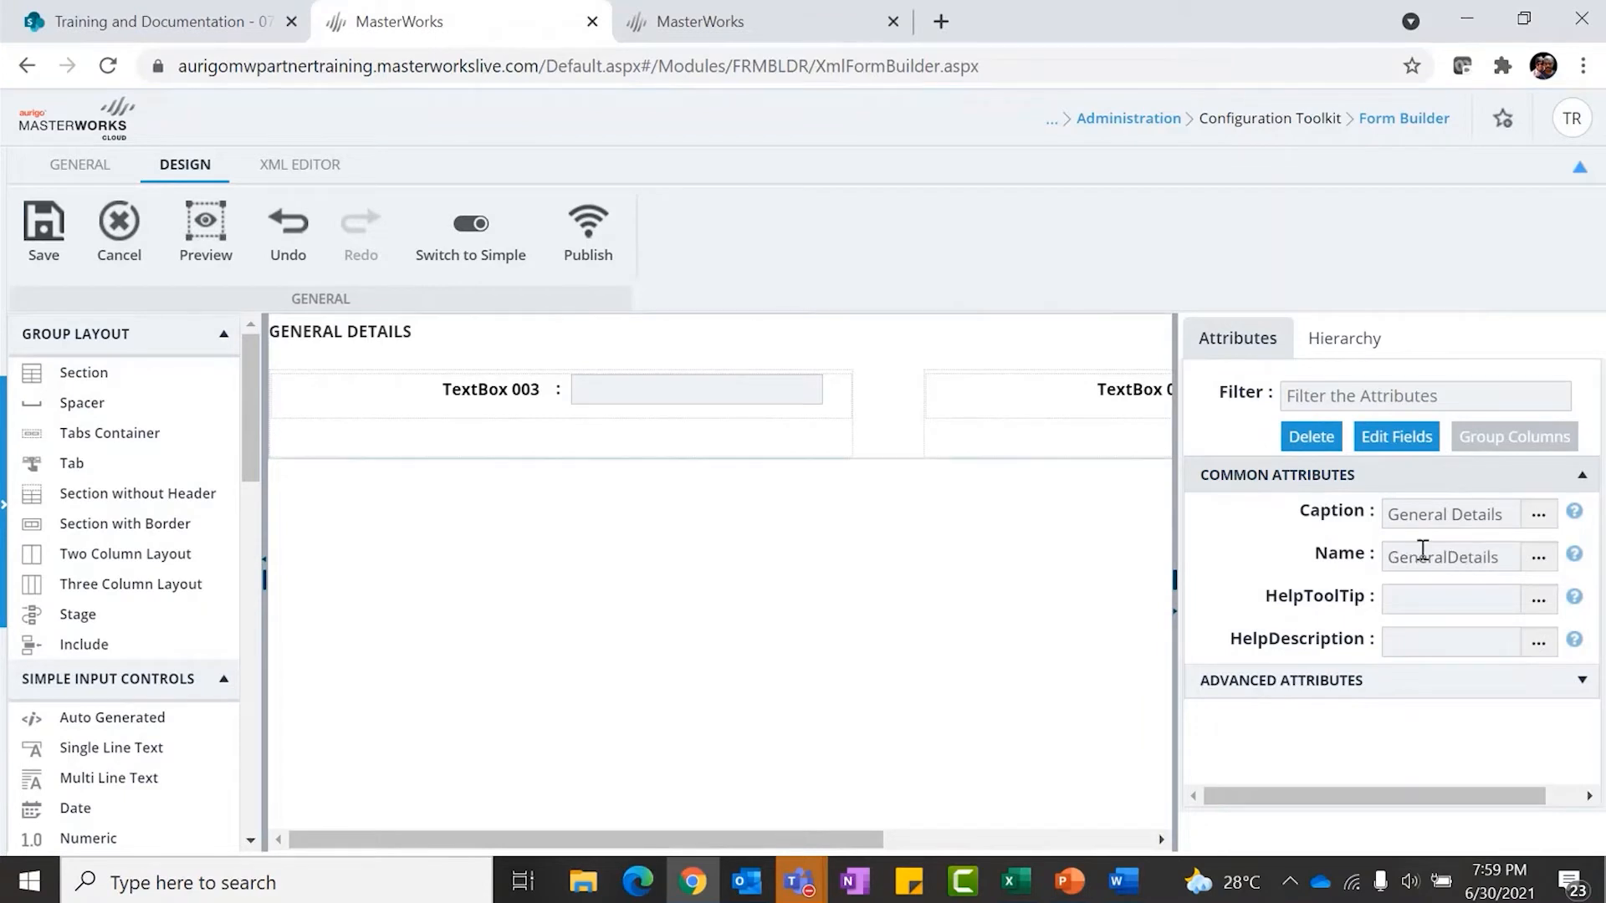
{"action": "left_click", "coordinate": [1446, 556]}
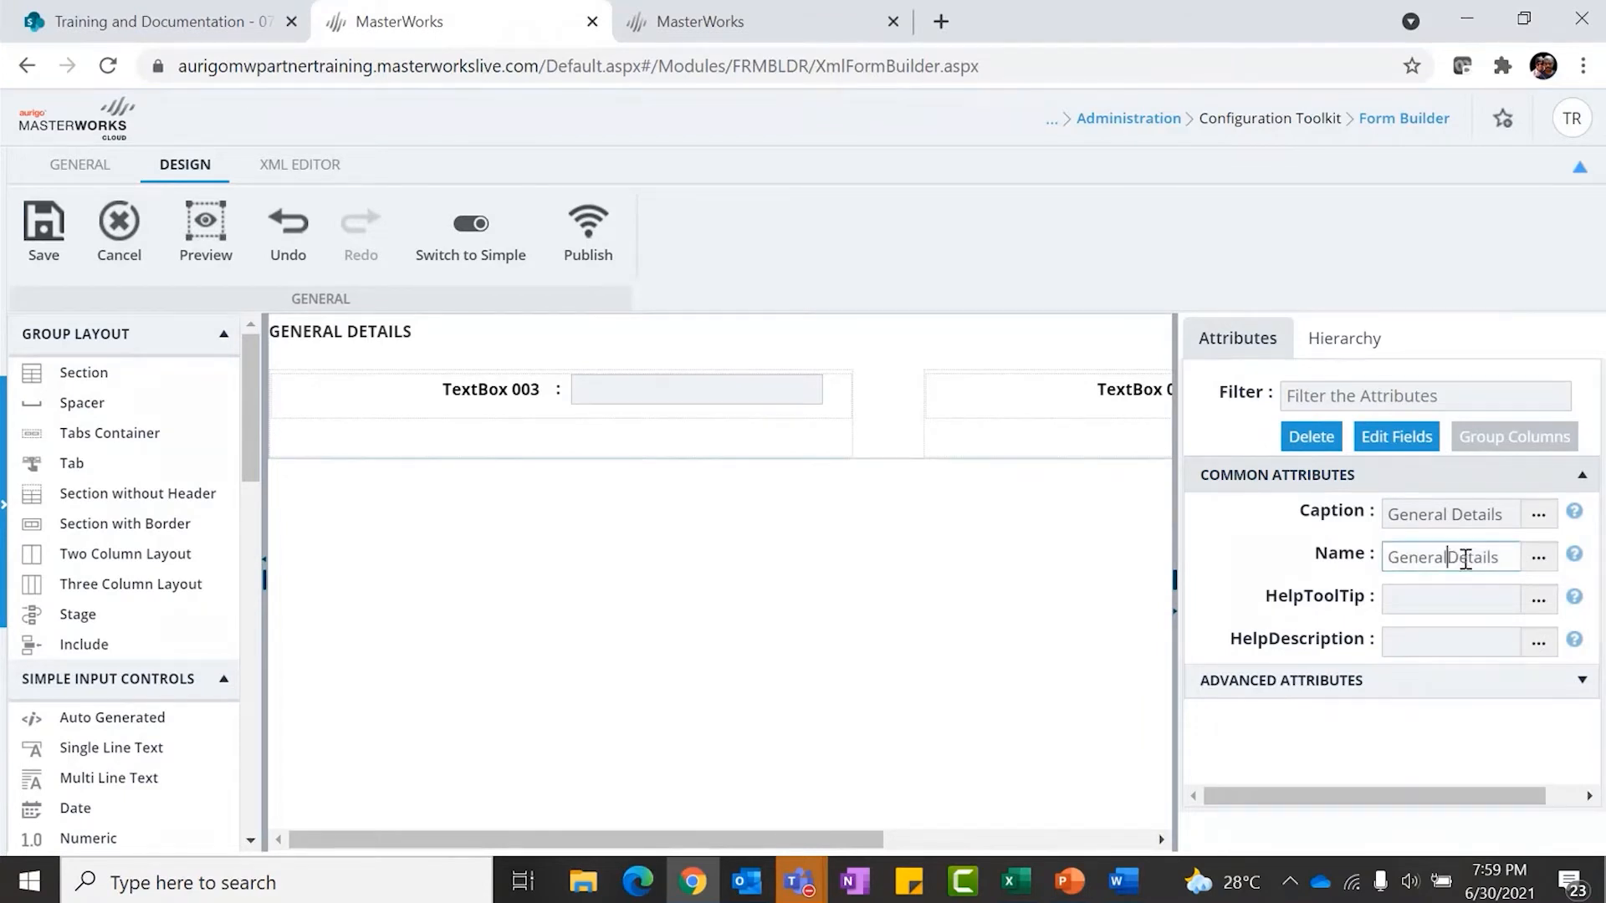
Add an Auto Generated control above the text boxes in the General Details section and caption it Record ID
{"action": "left_click", "coordinate": [464, 390]}
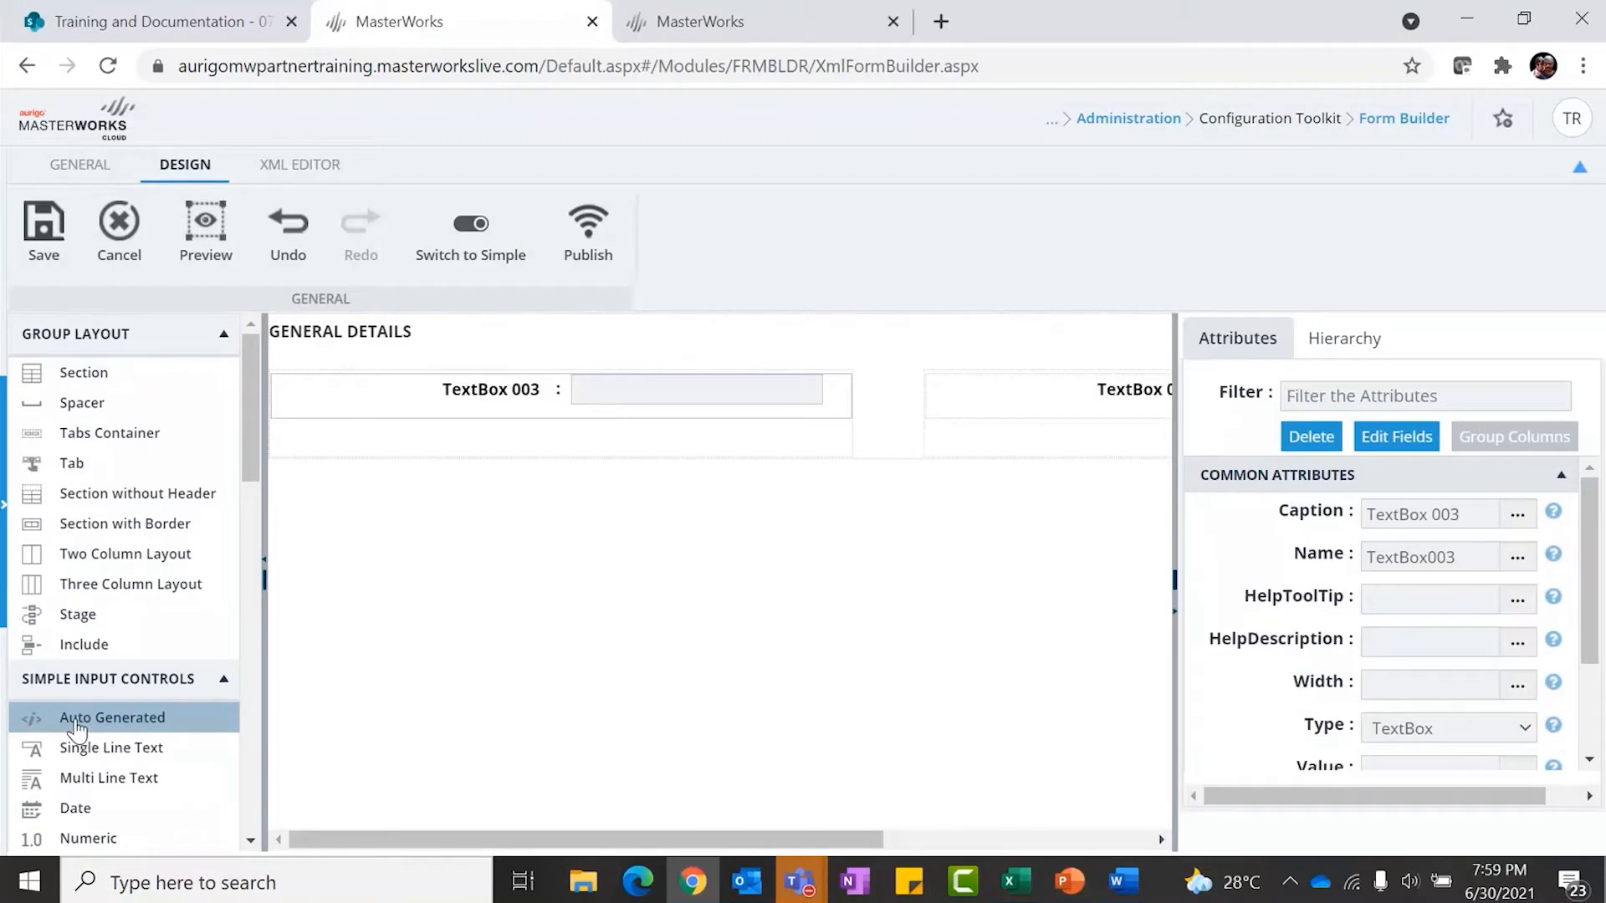
{"action": "left_click_drag", "start_coordinate": [77, 729], "coordinate": [589, 368]}
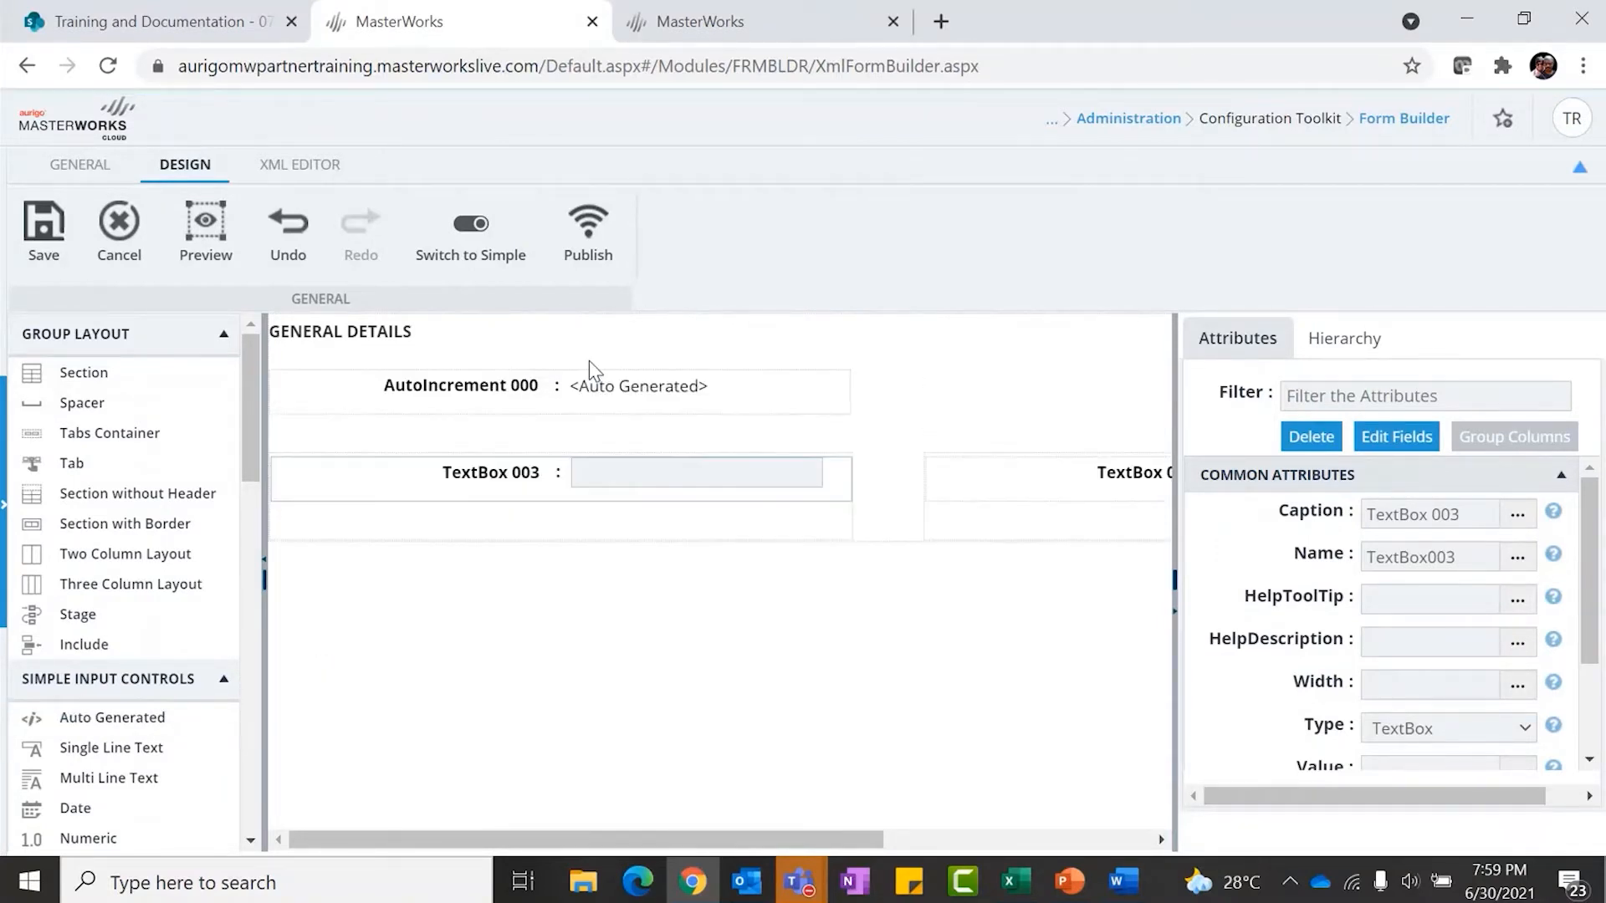
{"action": "left_click", "coordinate": [470, 395]}
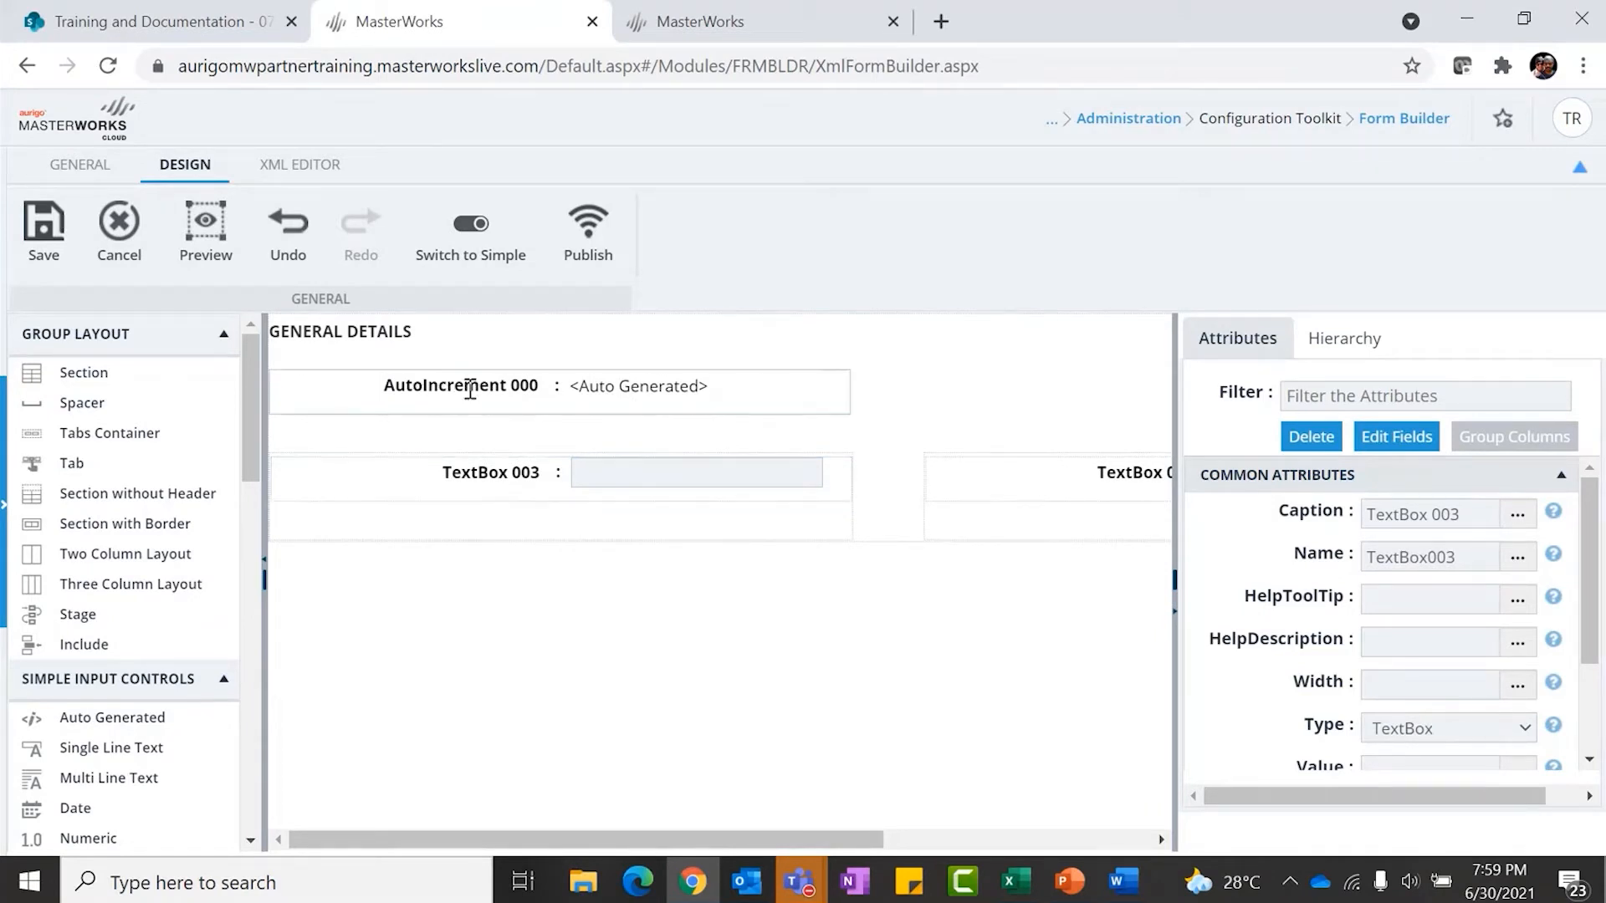
{"action": "left_click", "coordinate": [470, 392]}
{"action": "type", "text": "Record ID"}
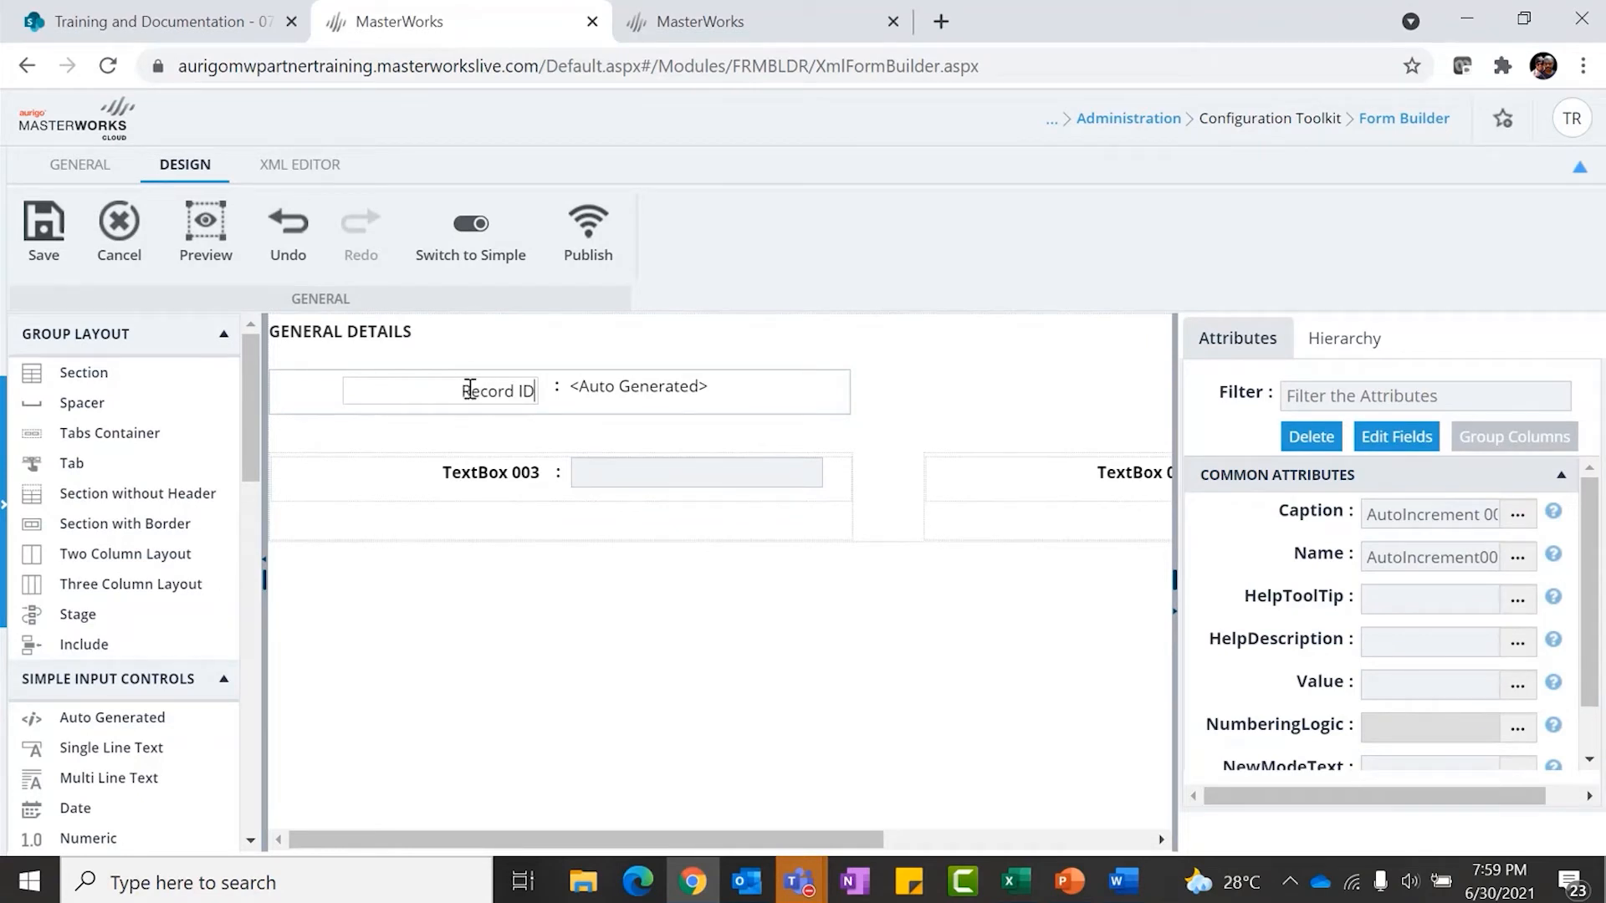
{"action": "left_click", "coordinate": [878, 395]}
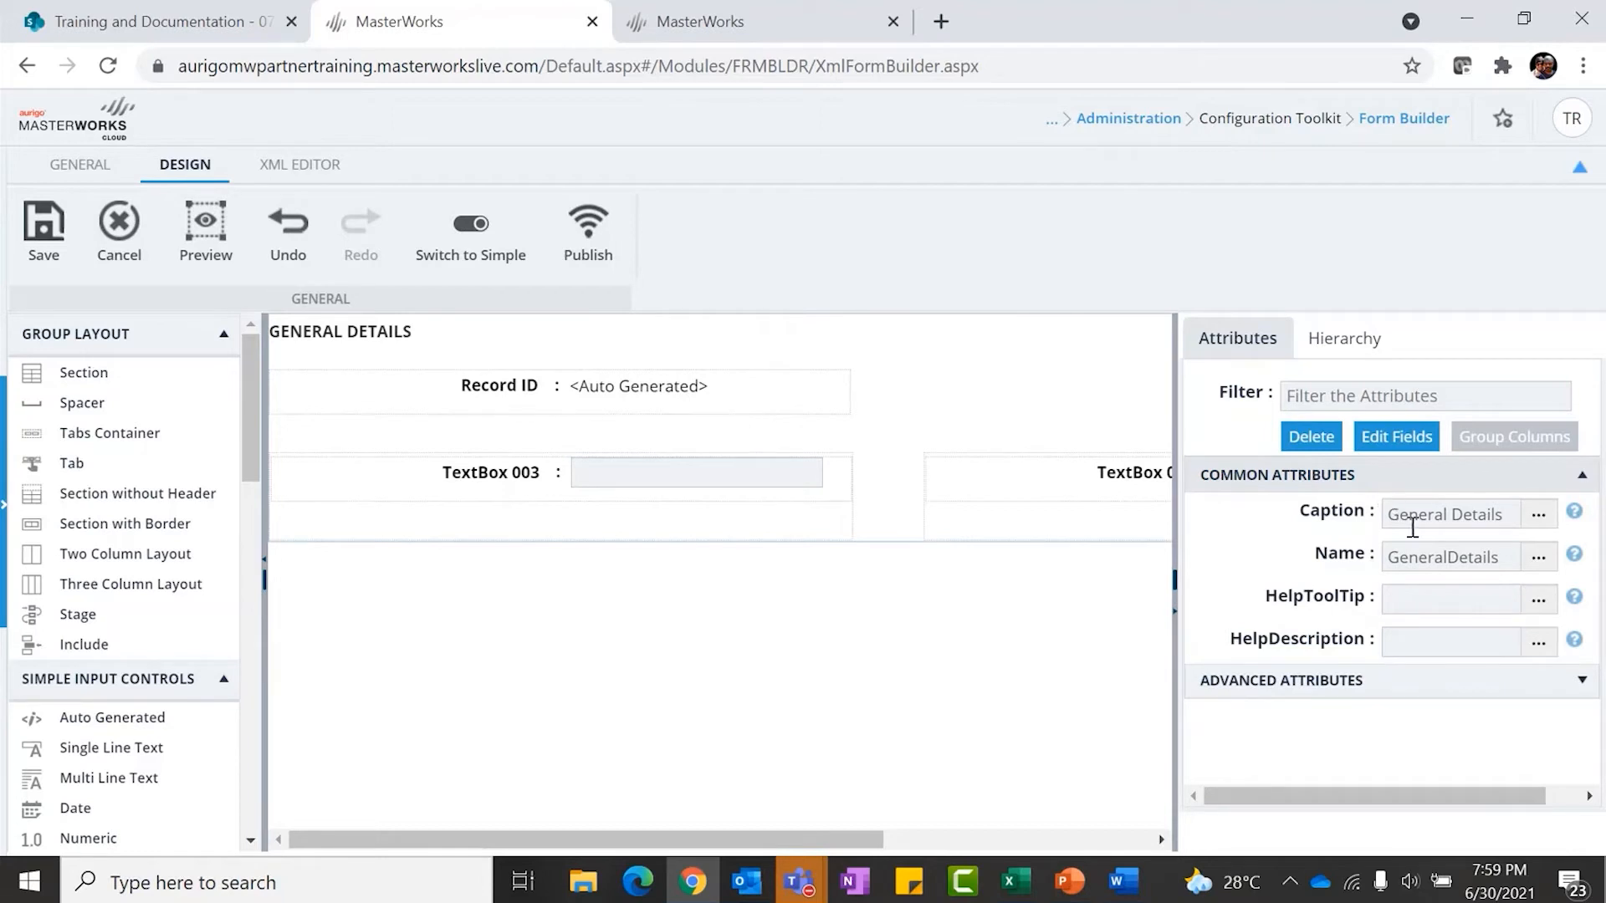
{"action": "left_click", "coordinate": [522, 385]}
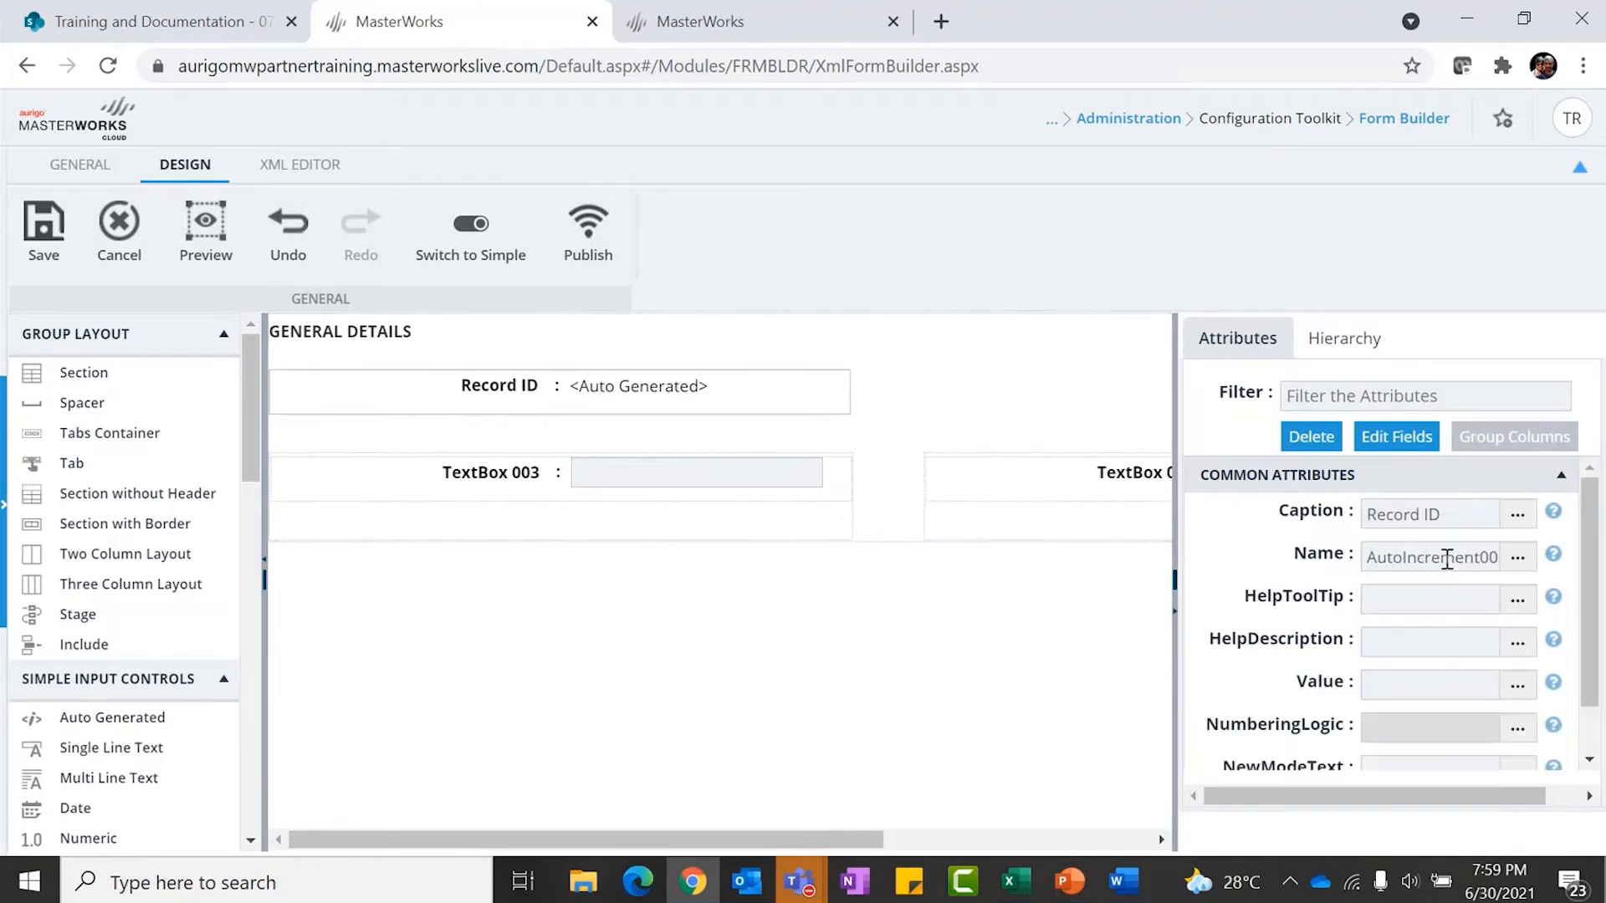
Set the Record ID control's Name attribute to RecordID
{"action": "left_click", "coordinate": [1442, 558]}
{"action": "double_click", "coordinate": [1407, 558]}
{"action": "type", "text": "RecordID"}
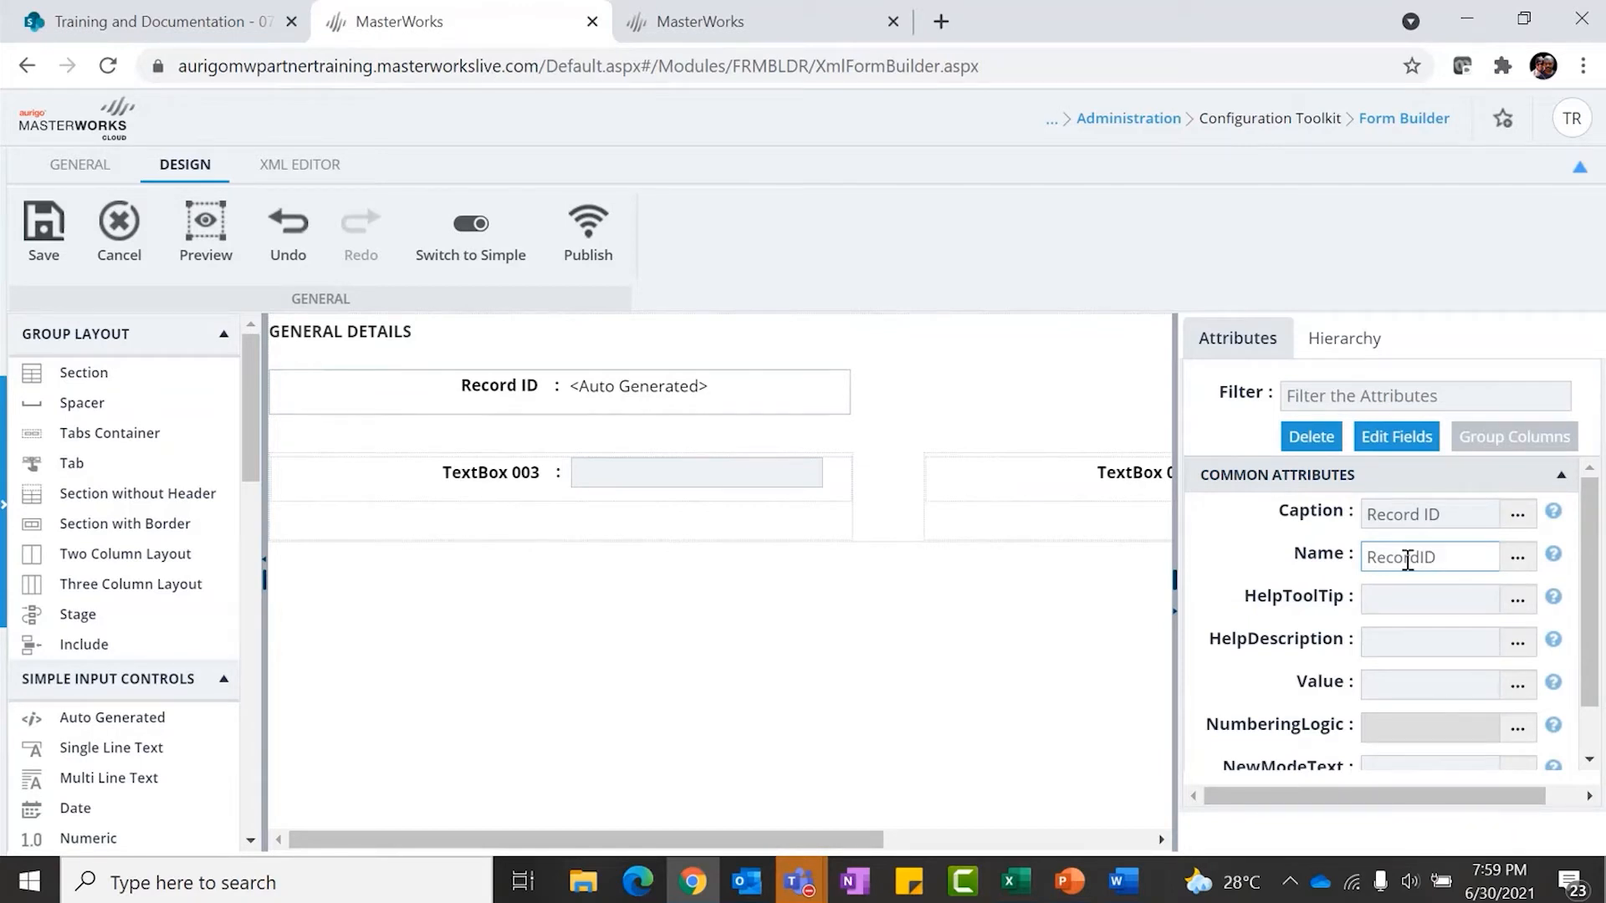
{"action": "left_click", "coordinate": [1087, 377]}
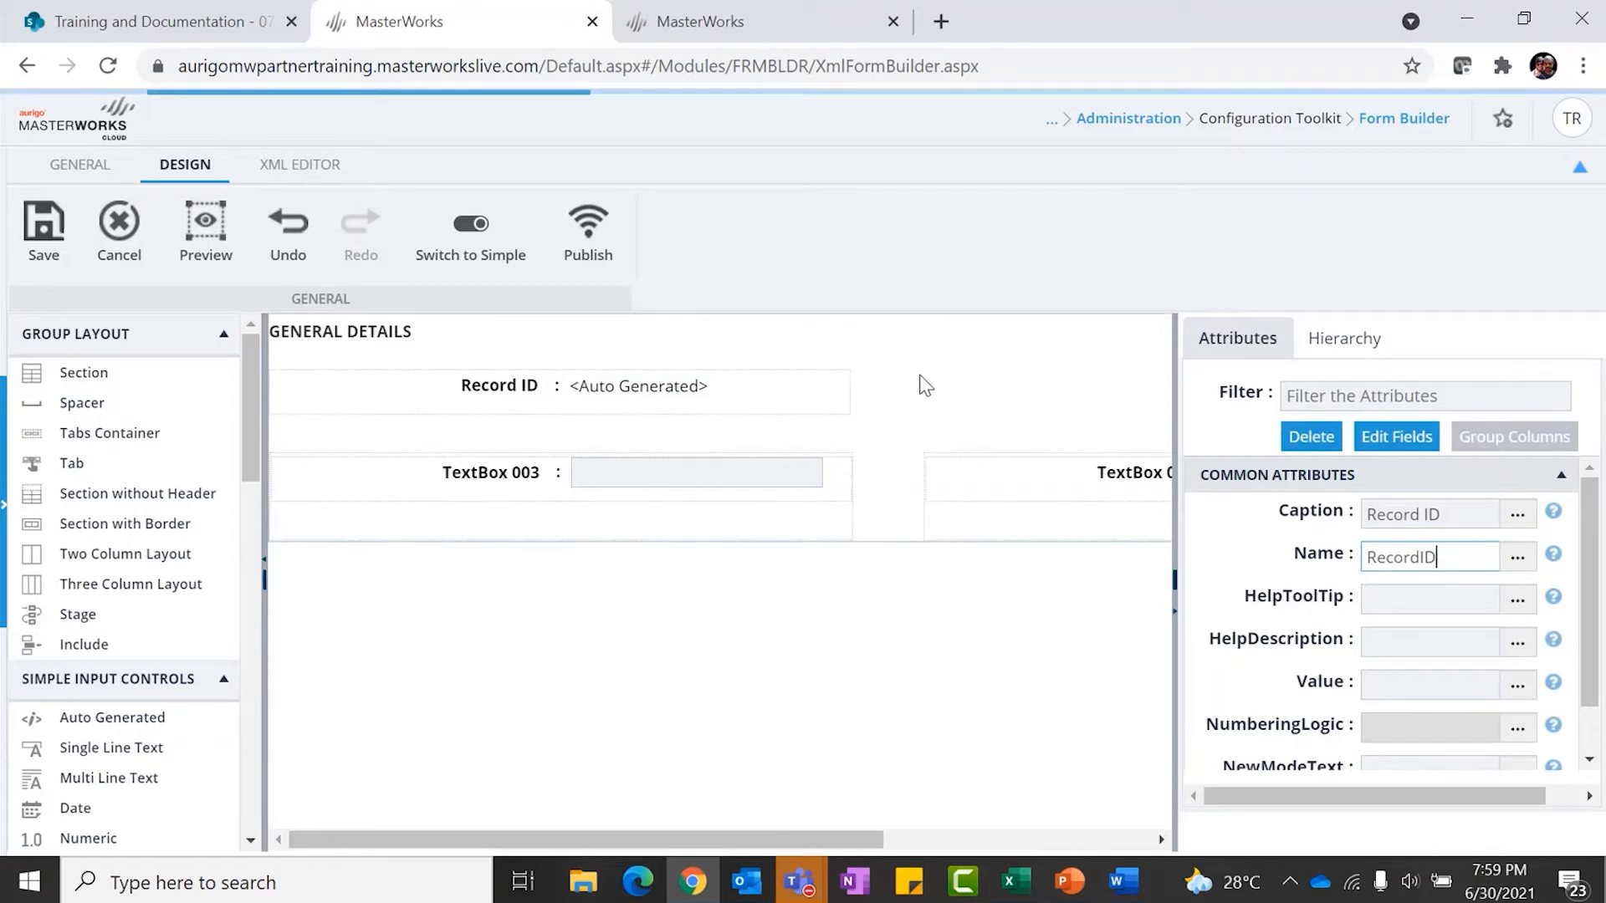
{"action": "left_click", "coordinate": [684, 386]}
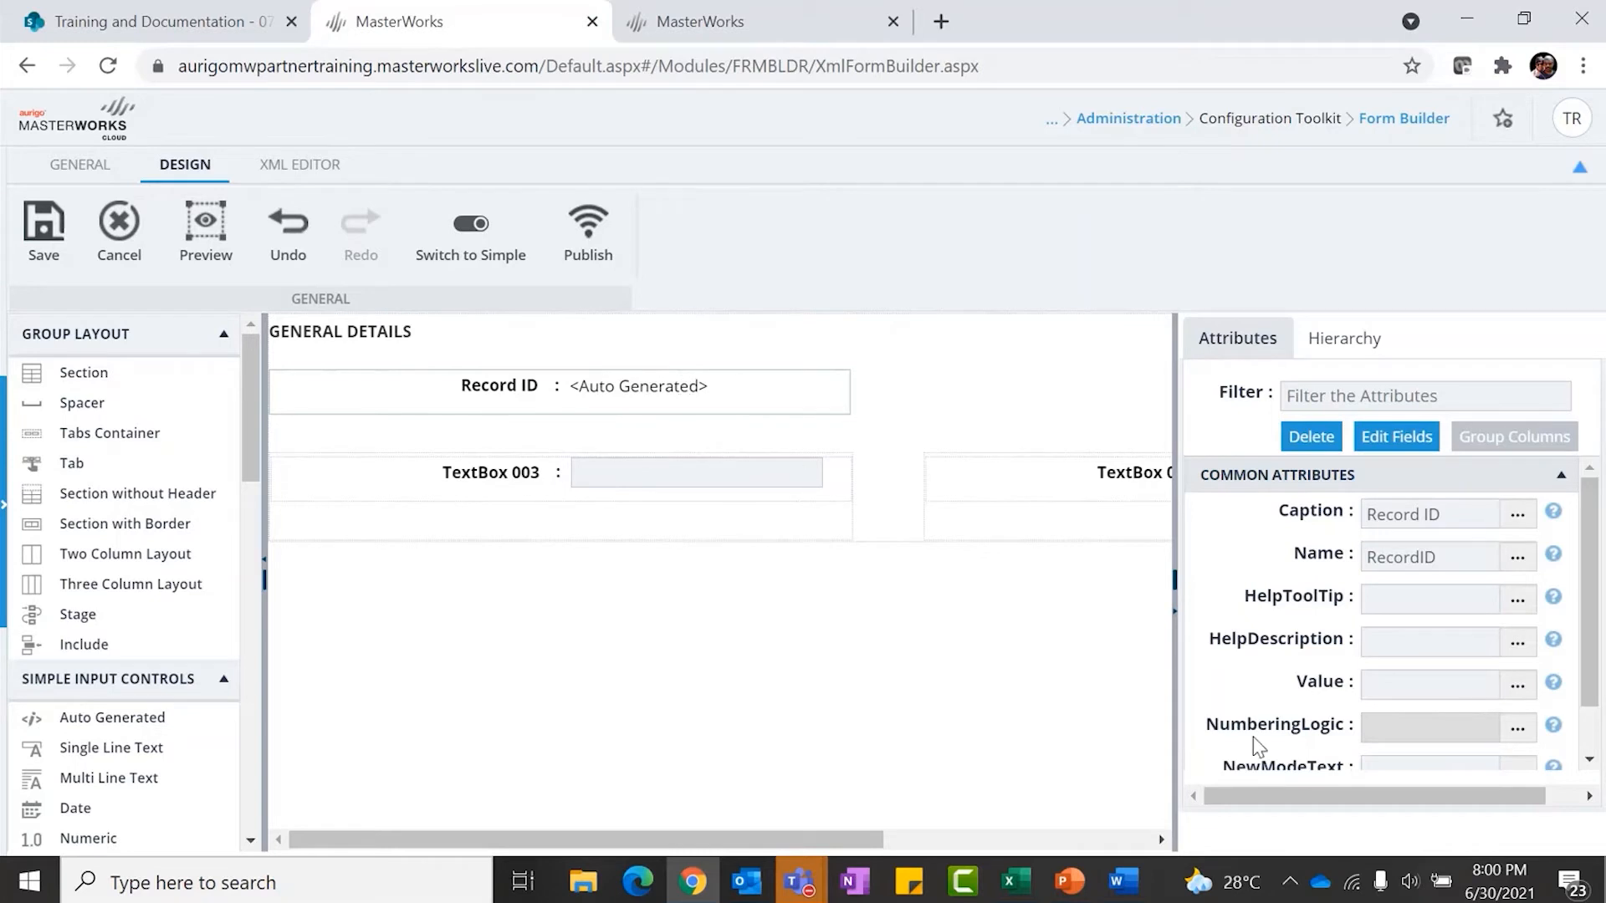
Open the numbering logic of the Record ID control and set its number of digits to 3
{"action": "scroll", "coordinate": [1305, 736], "scroll_direction": "down", "scroll_amount": 1}
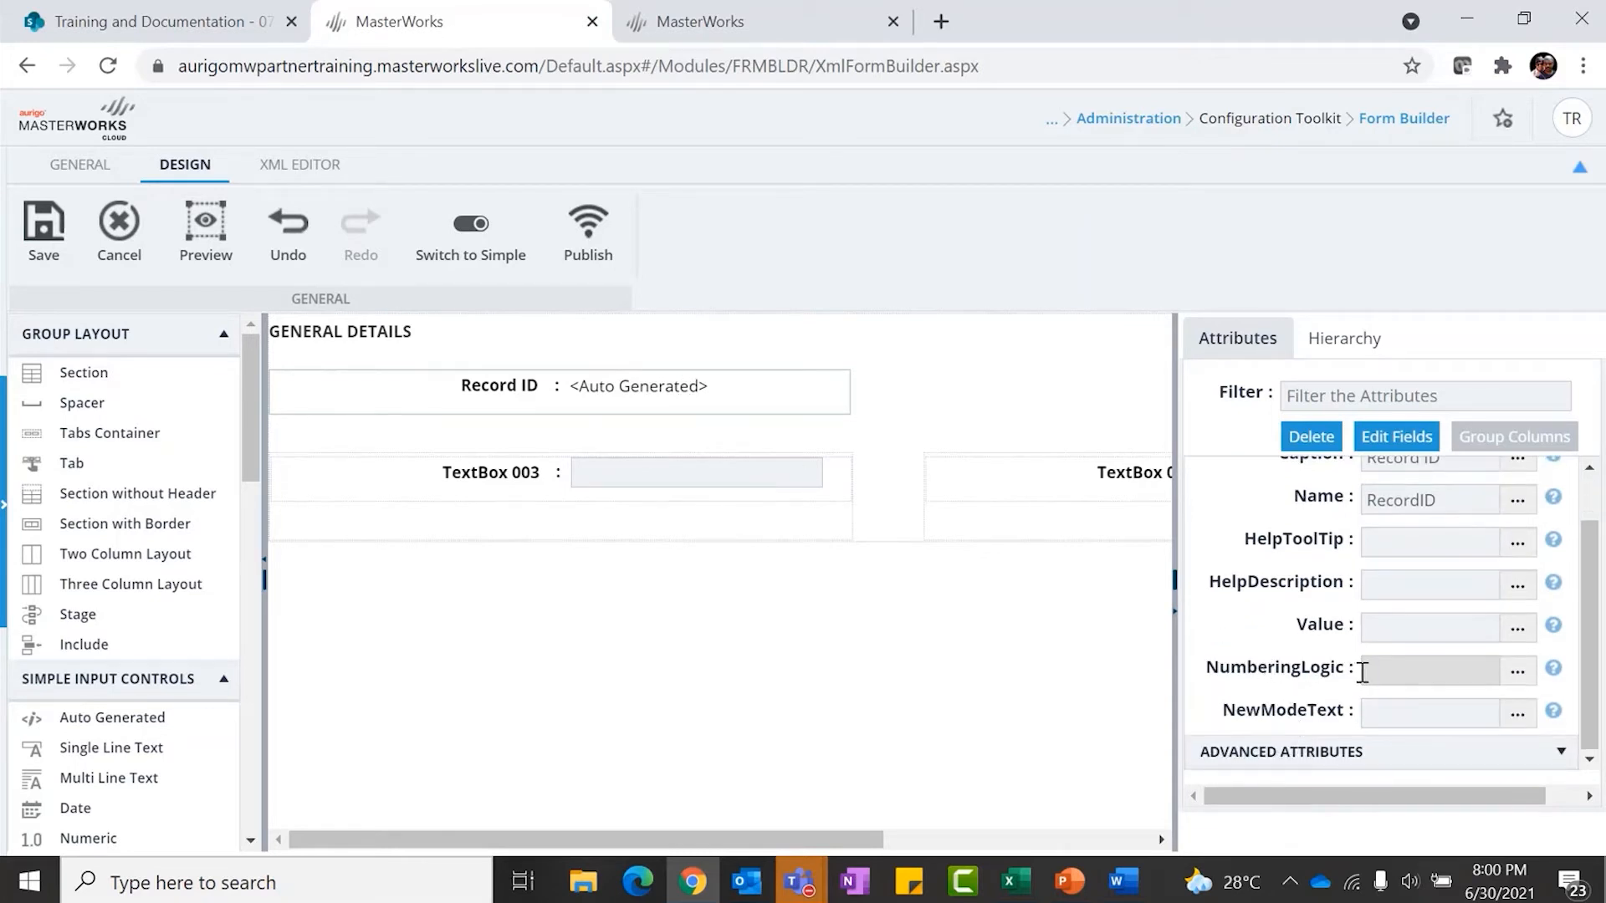
{"action": "left_click", "coordinate": [1520, 676]}
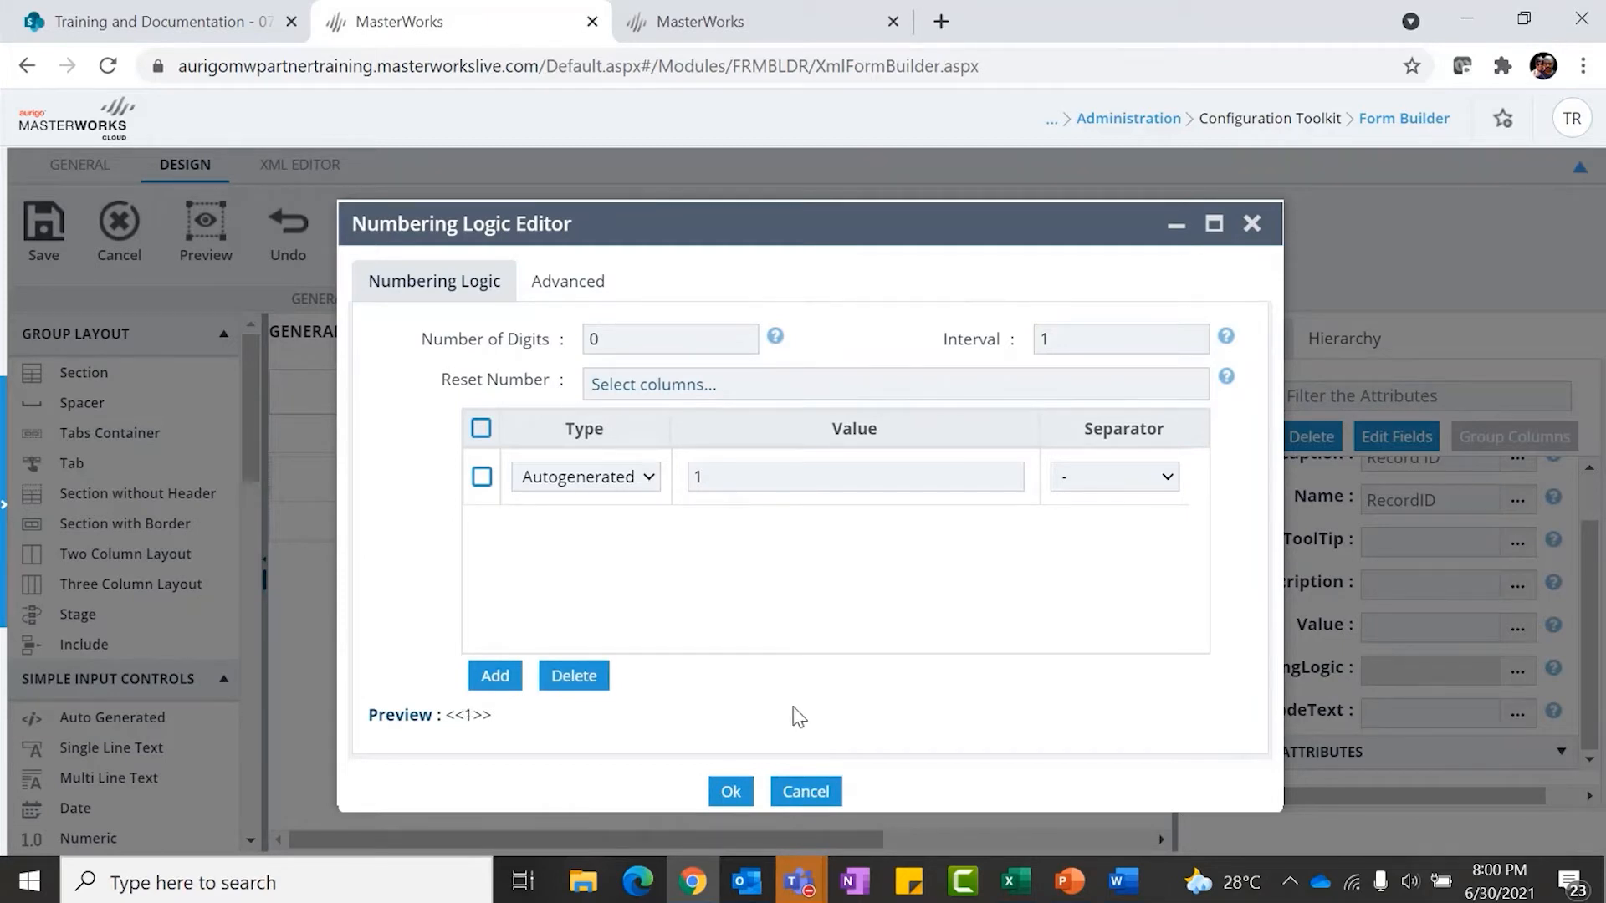
{"action": "double_click", "coordinate": [627, 339]}
{"action": "type", "text": "3"}
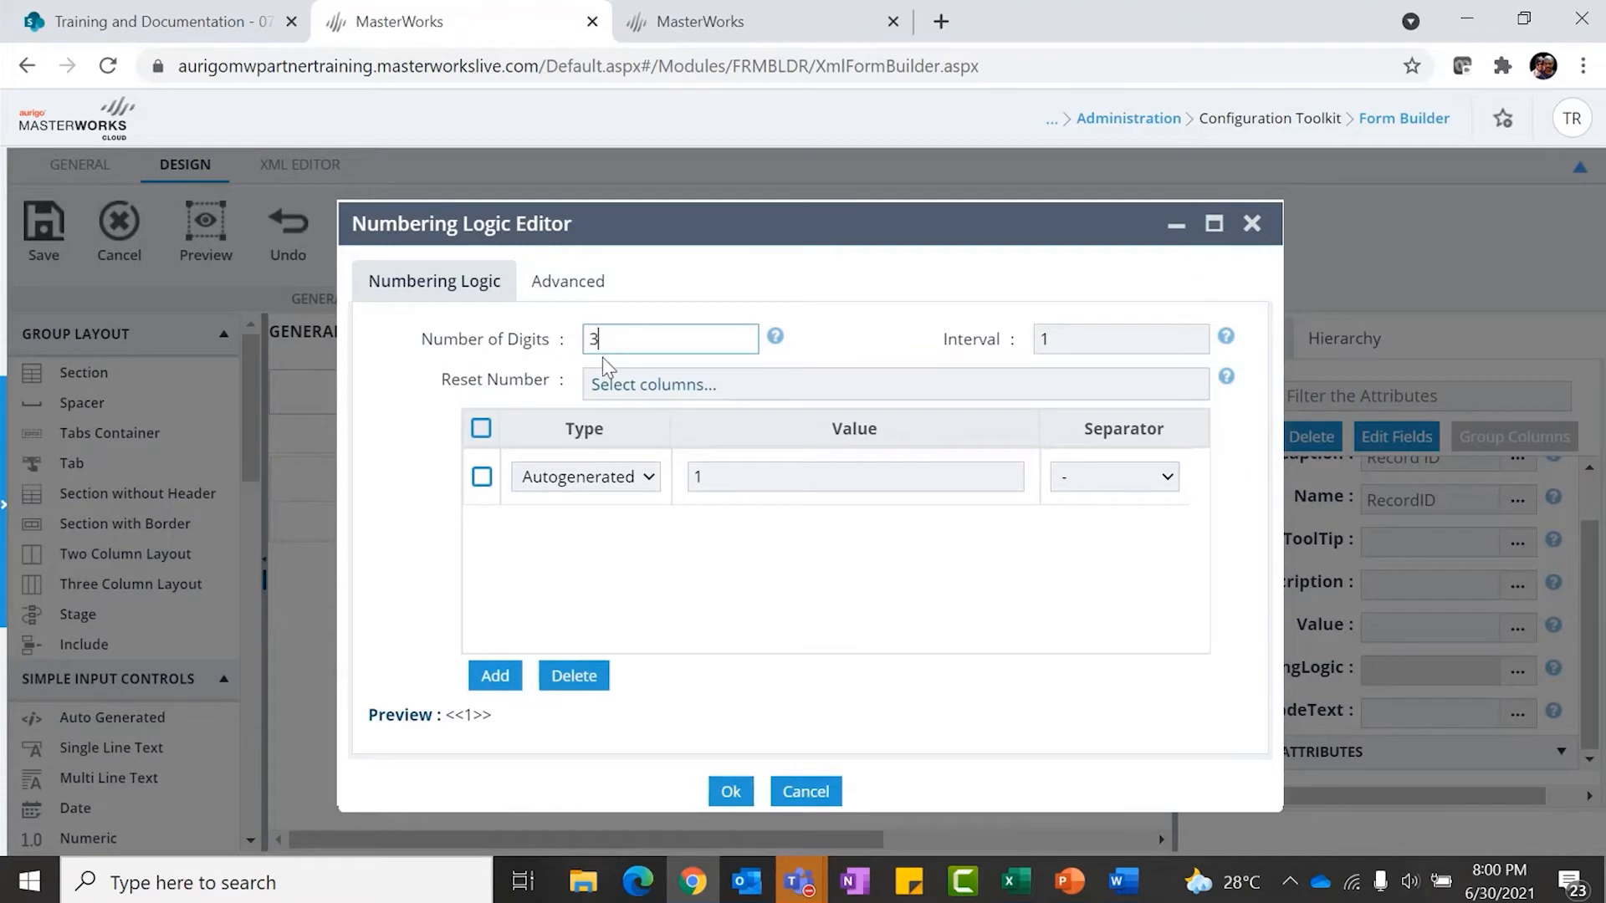
{"action": "left_click", "coordinate": [669, 629]}
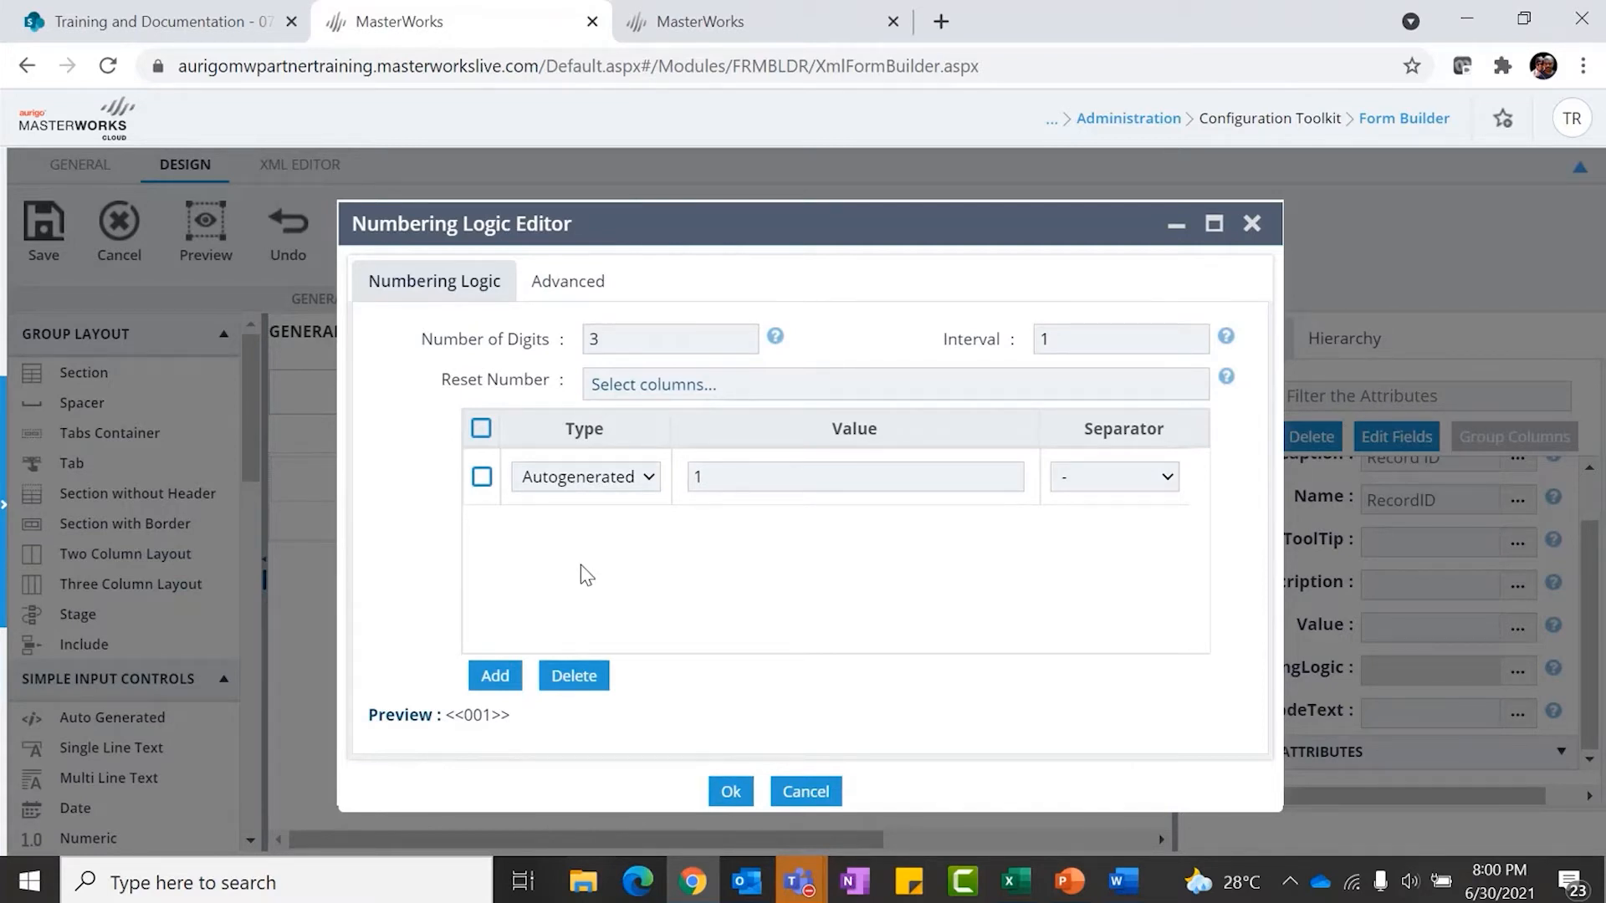
Change the first numbering row to the Fixed type with the value EMP
{"action": "left_click", "coordinate": [601, 477]}
{"action": "left_click", "coordinate": [592, 504]}
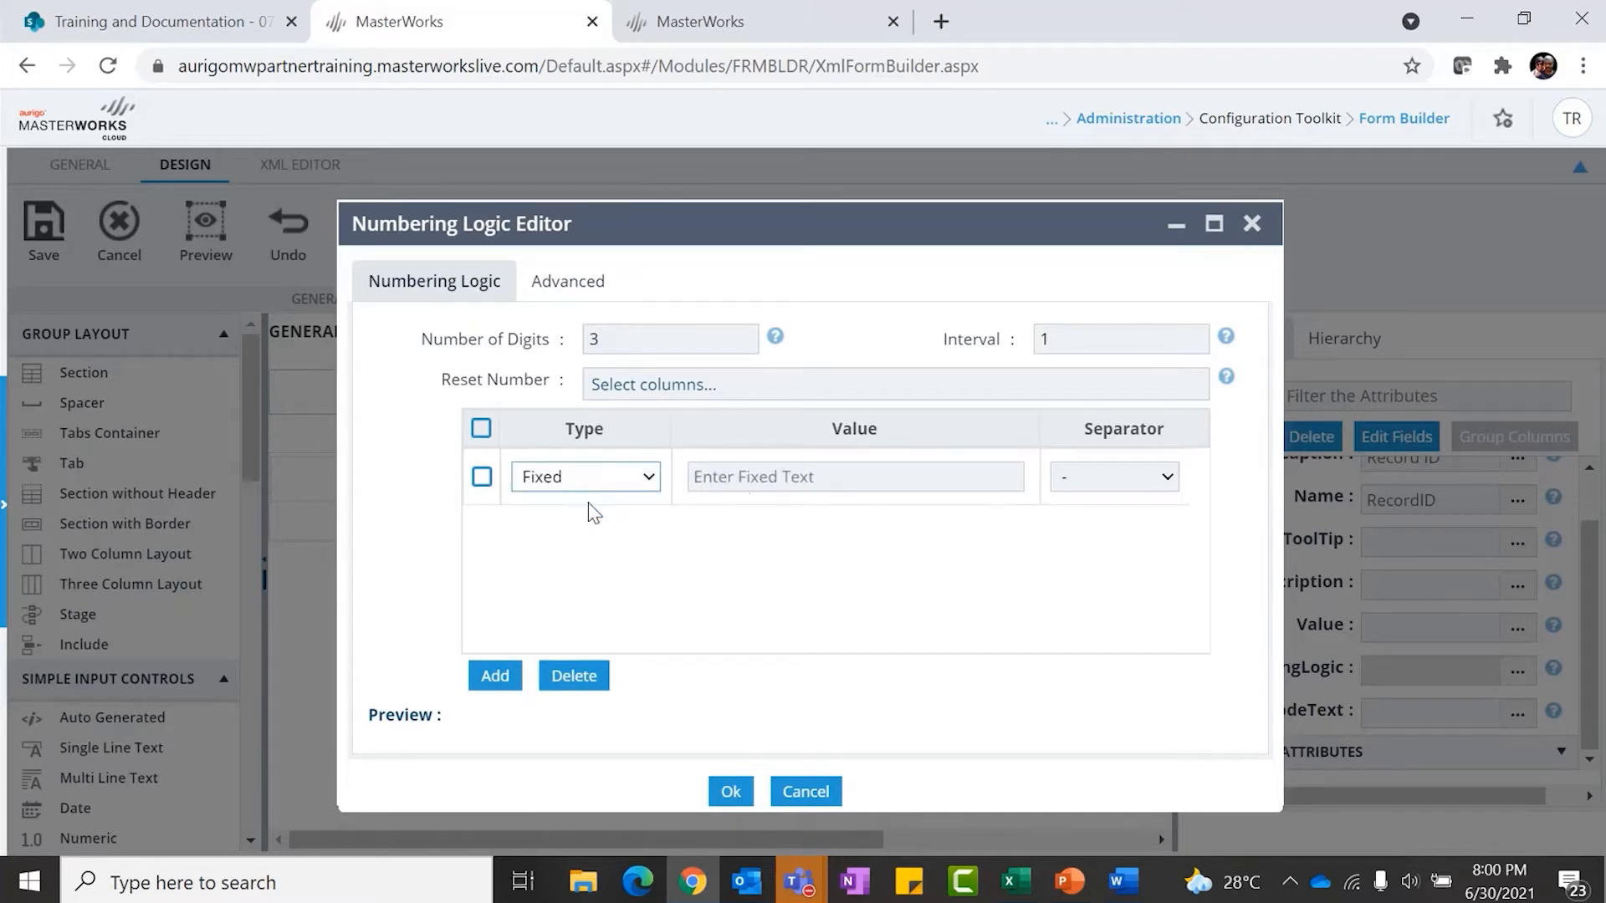
{"action": "left_click", "coordinate": [764, 478]}
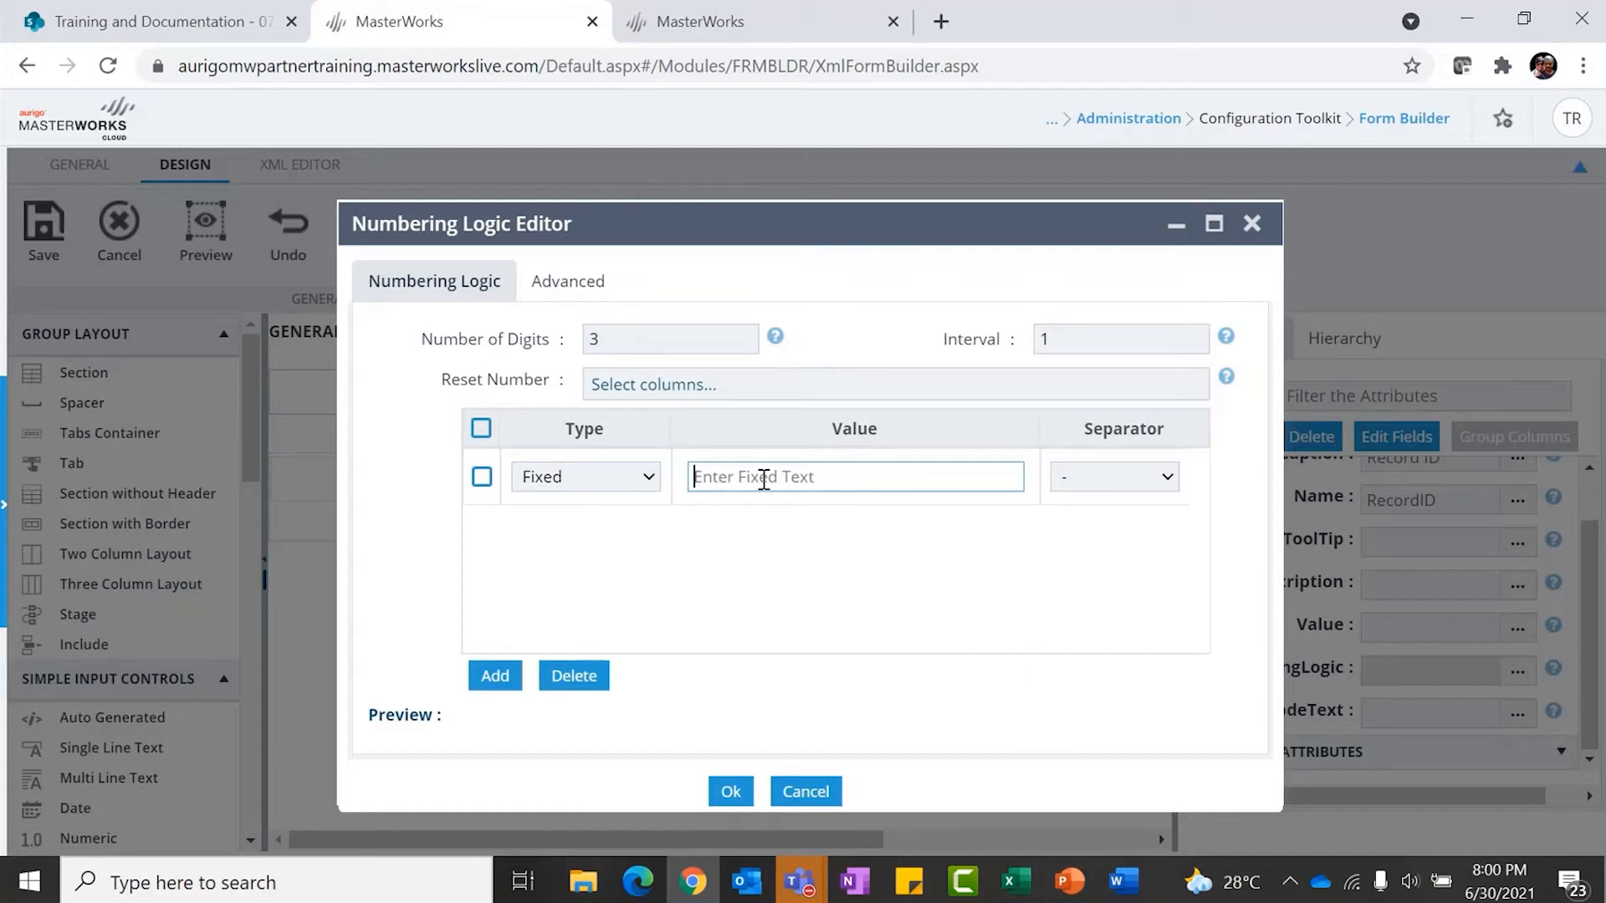
{"action": "type", "text": "EMP"}
{"action": "left_click", "coordinate": [1261, 507]}
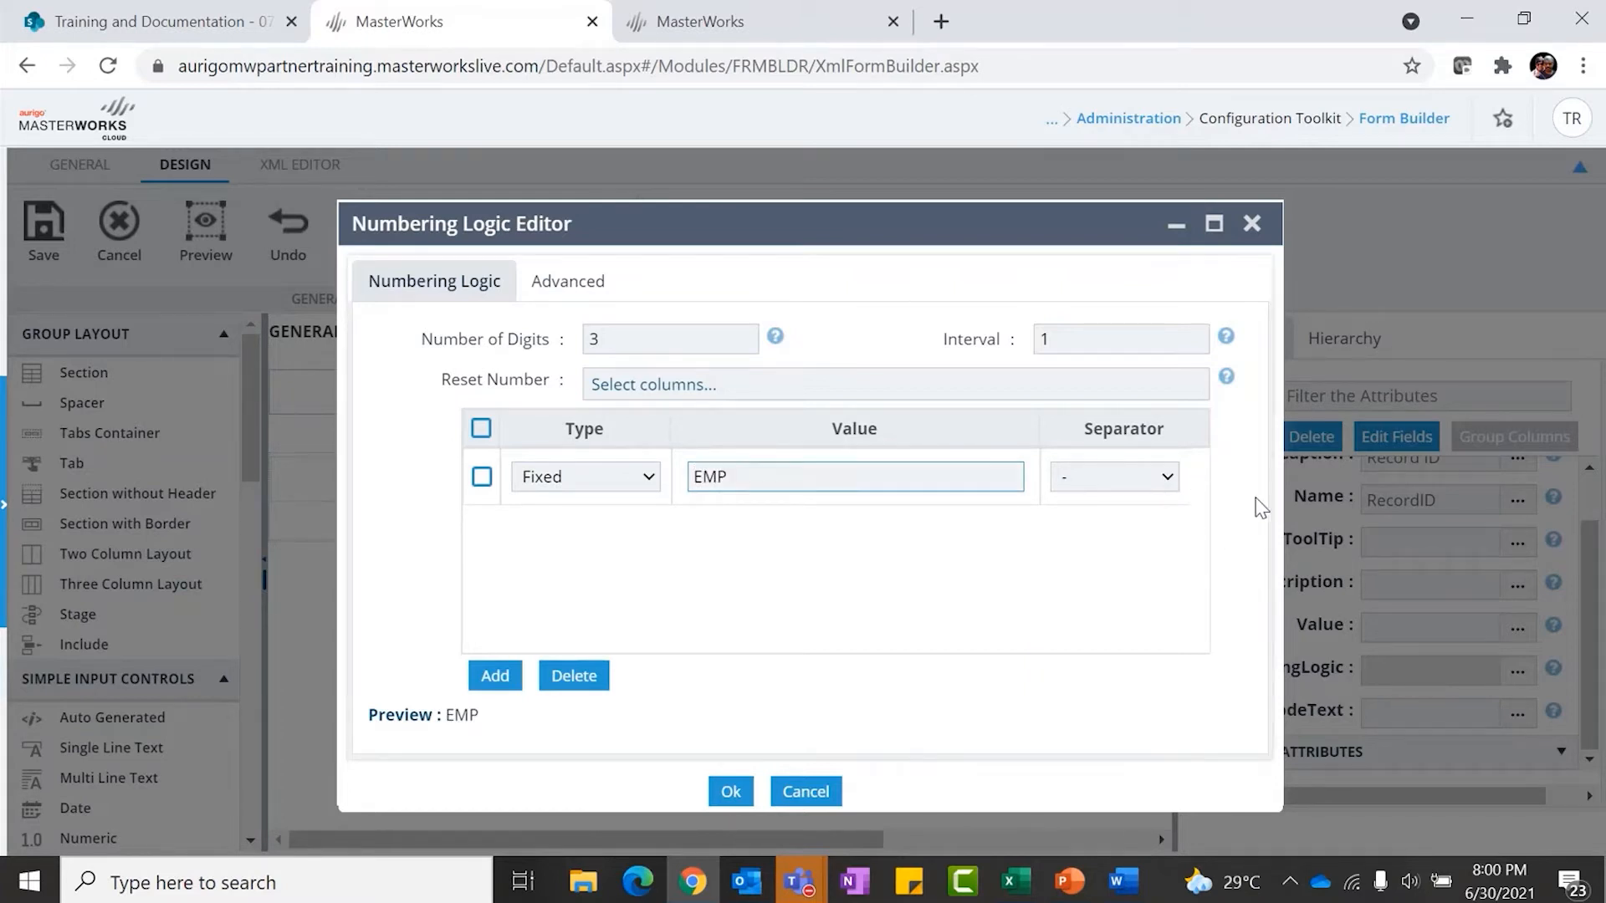
Add a second numbering row of the Autogenerated type after the EMP row and save the numbering logic
{"action": "left_click", "coordinate": [494, 676]}
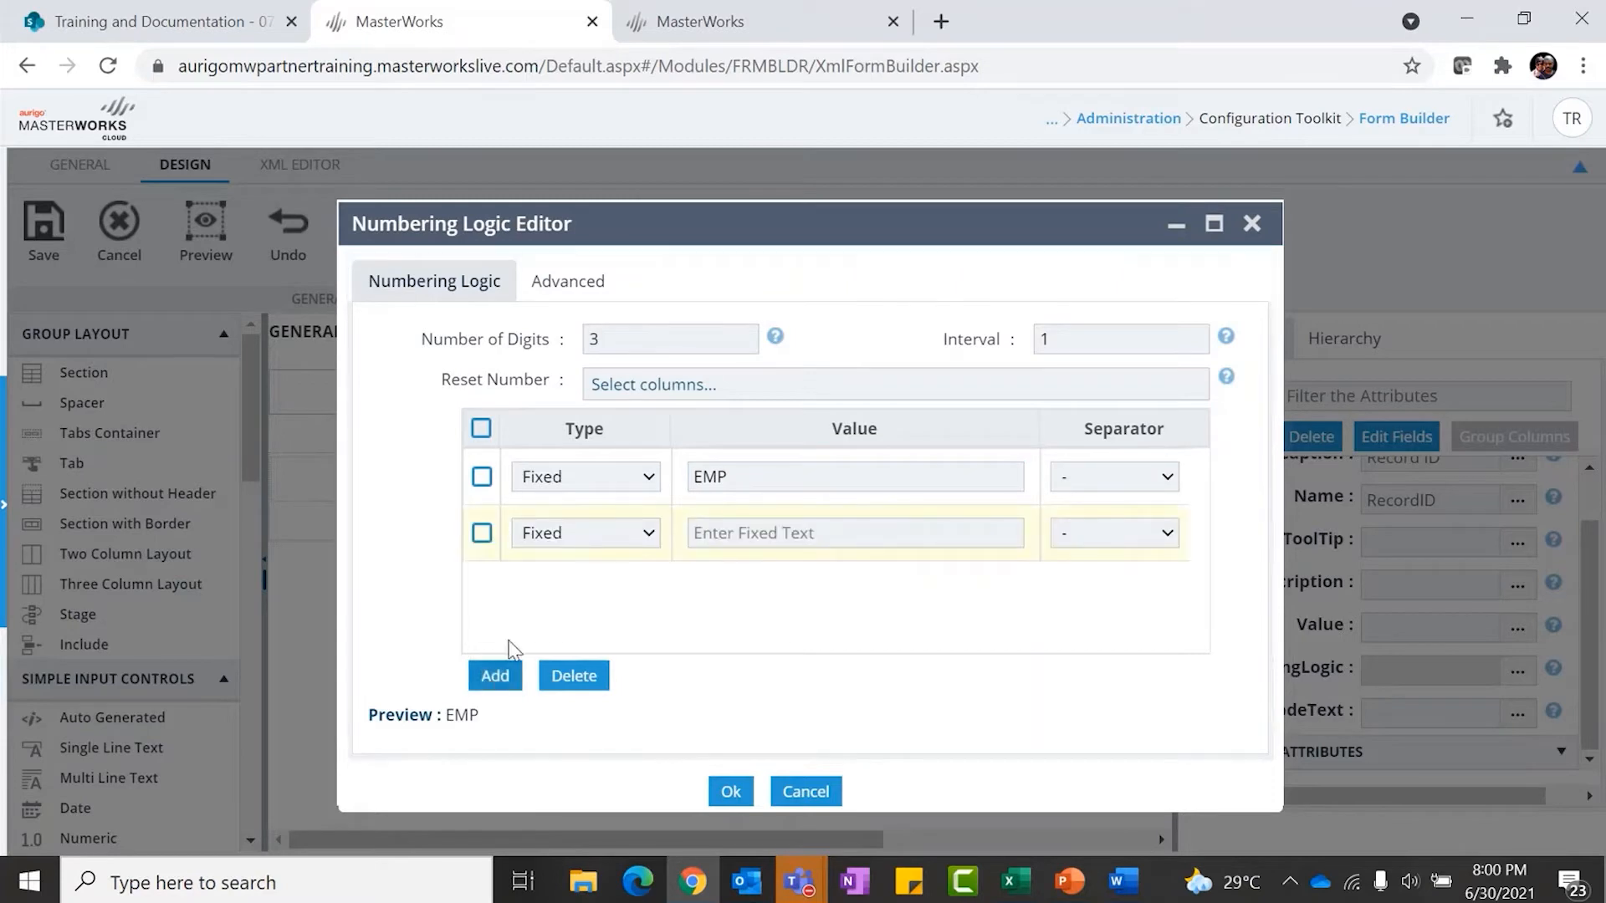
{"action": "left_click", "coordinate": [601, 542]}
{"action": "left_click", "coordinate": [627, 605]}
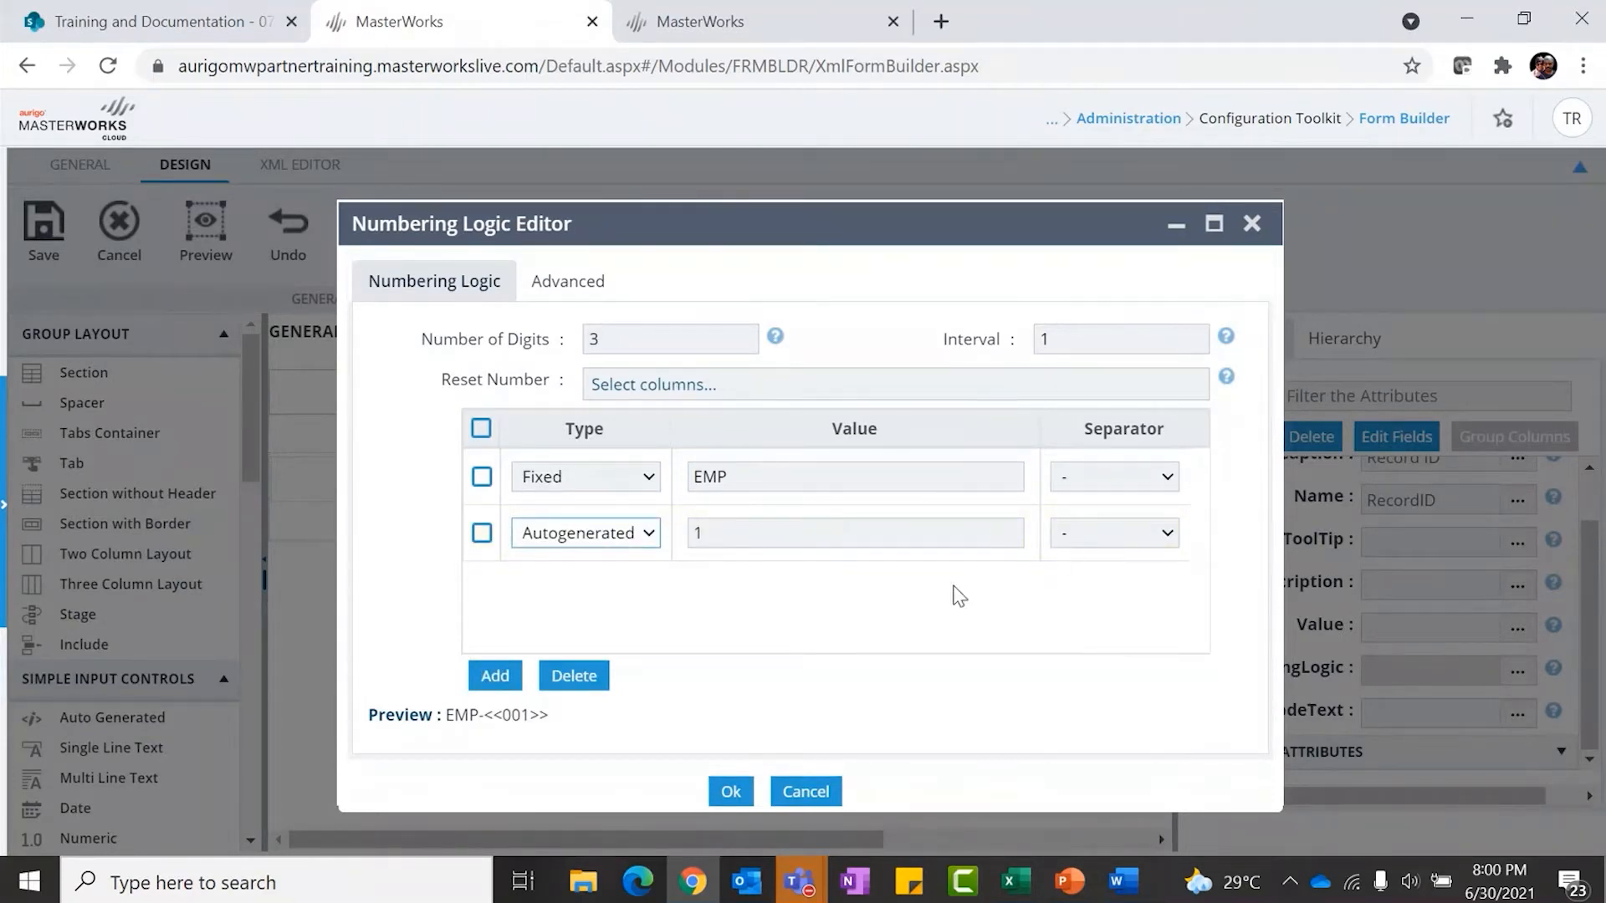
{"action": "left_click", "coordinate": [930, 615]}
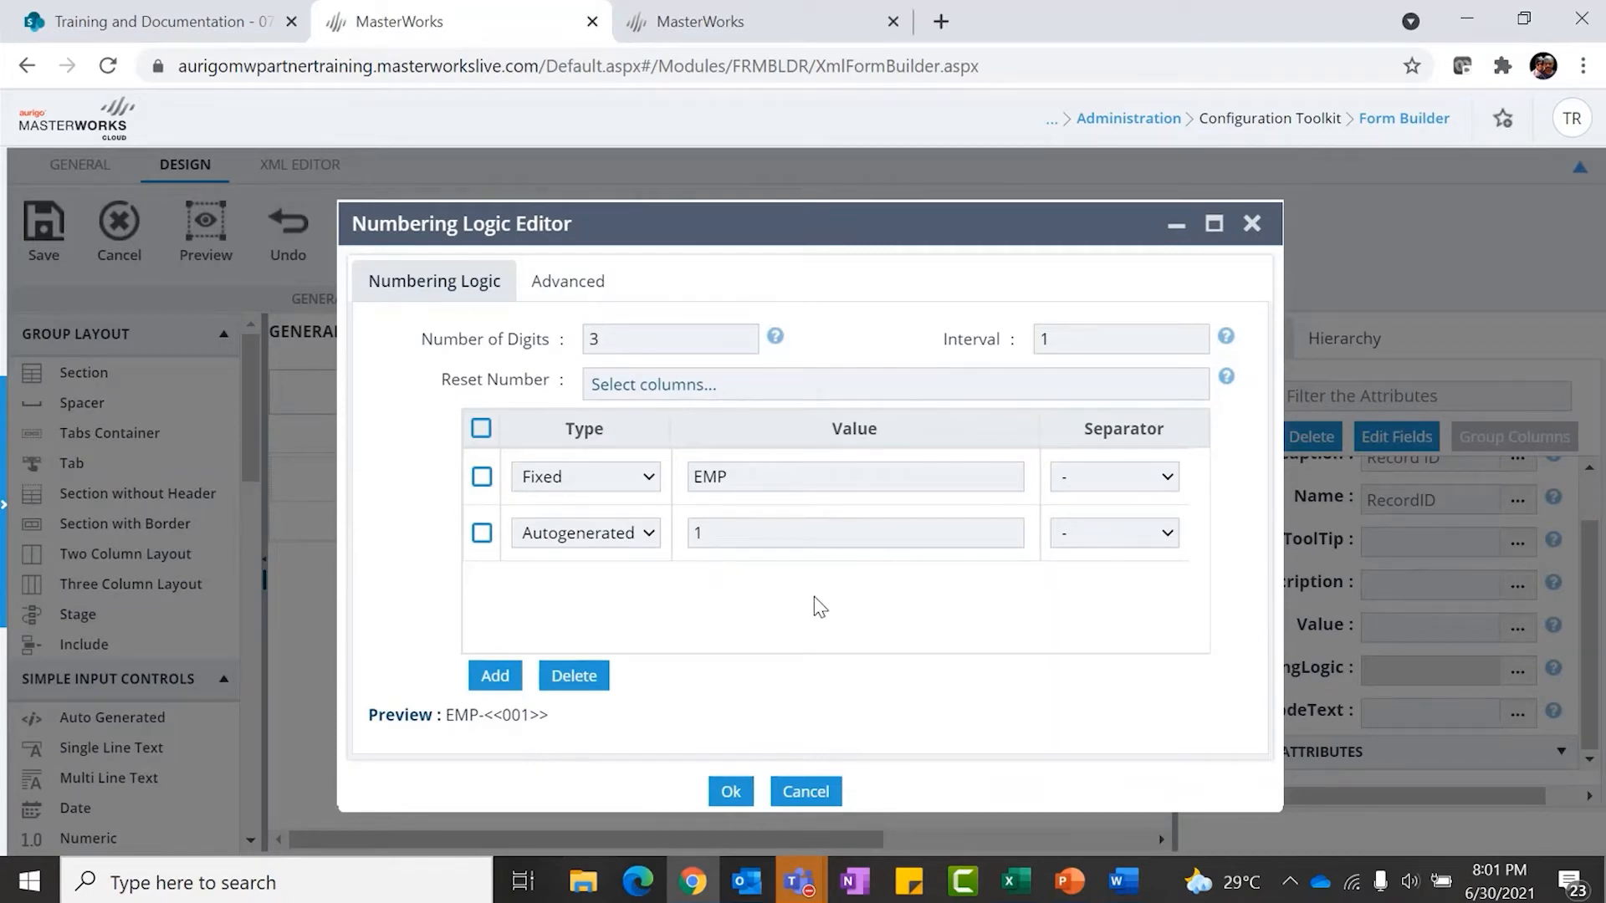
{"action": "left_click", "coordinate": [730, 793]}
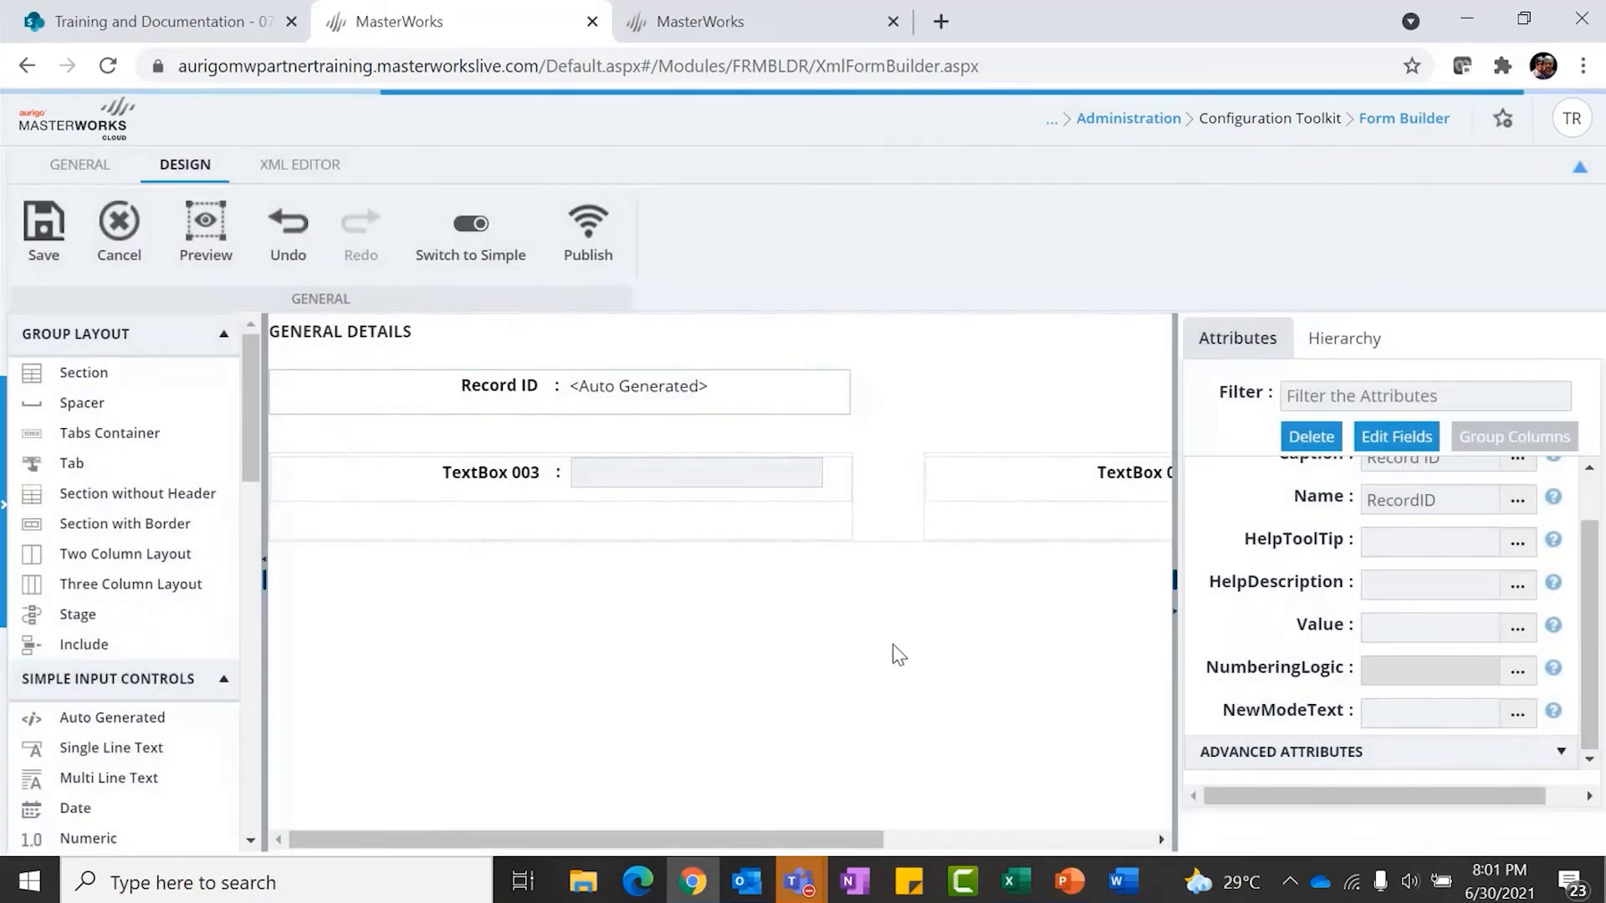
Reopen the Record ID control's numbering logic and check the saved numbering rows
{"action": "left_click", "coordinate": [519, 387]}
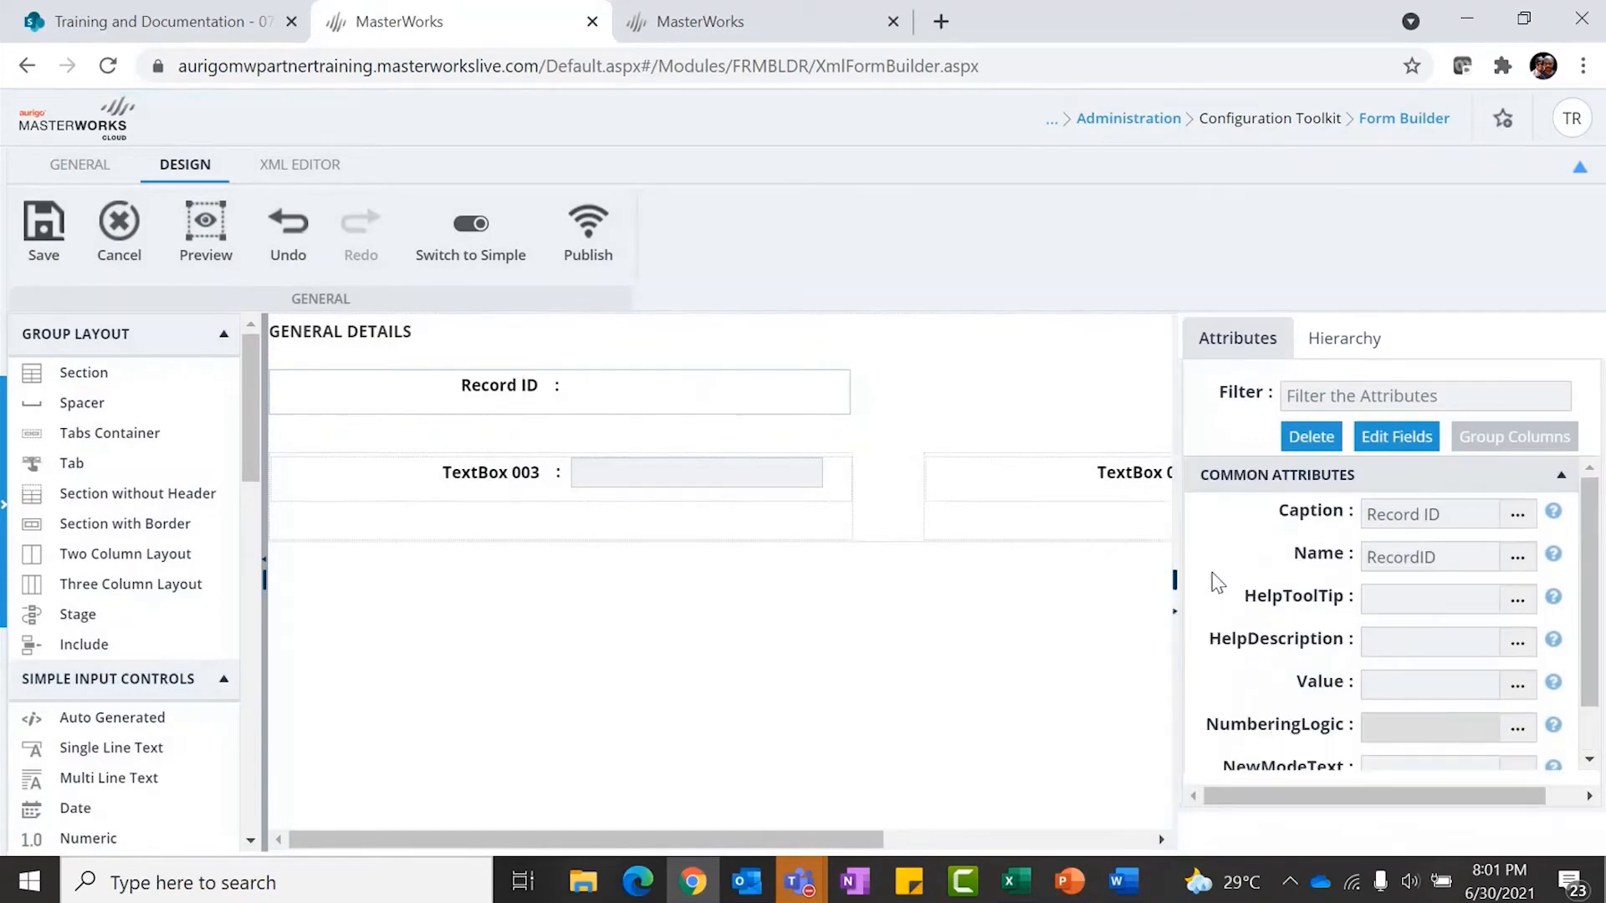
{"action": "left_click", "coordinate": [1516, 724]}
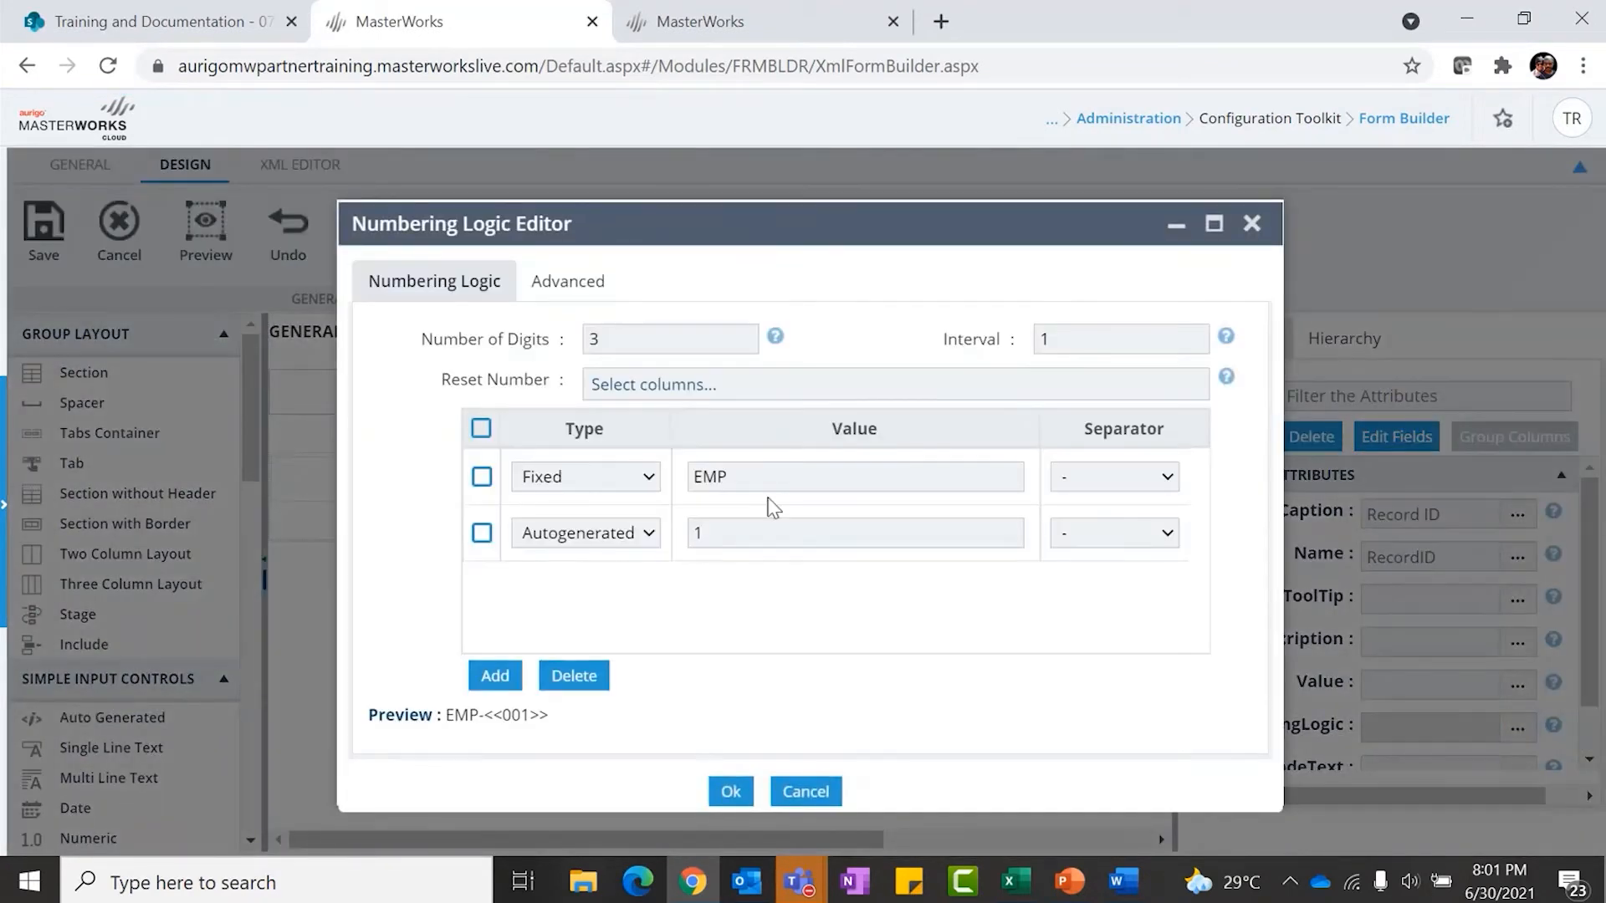
{"action": "left_click", "coordinate": [733, 796]}
{"action": "left_click", "coordinate": [733, 787]}
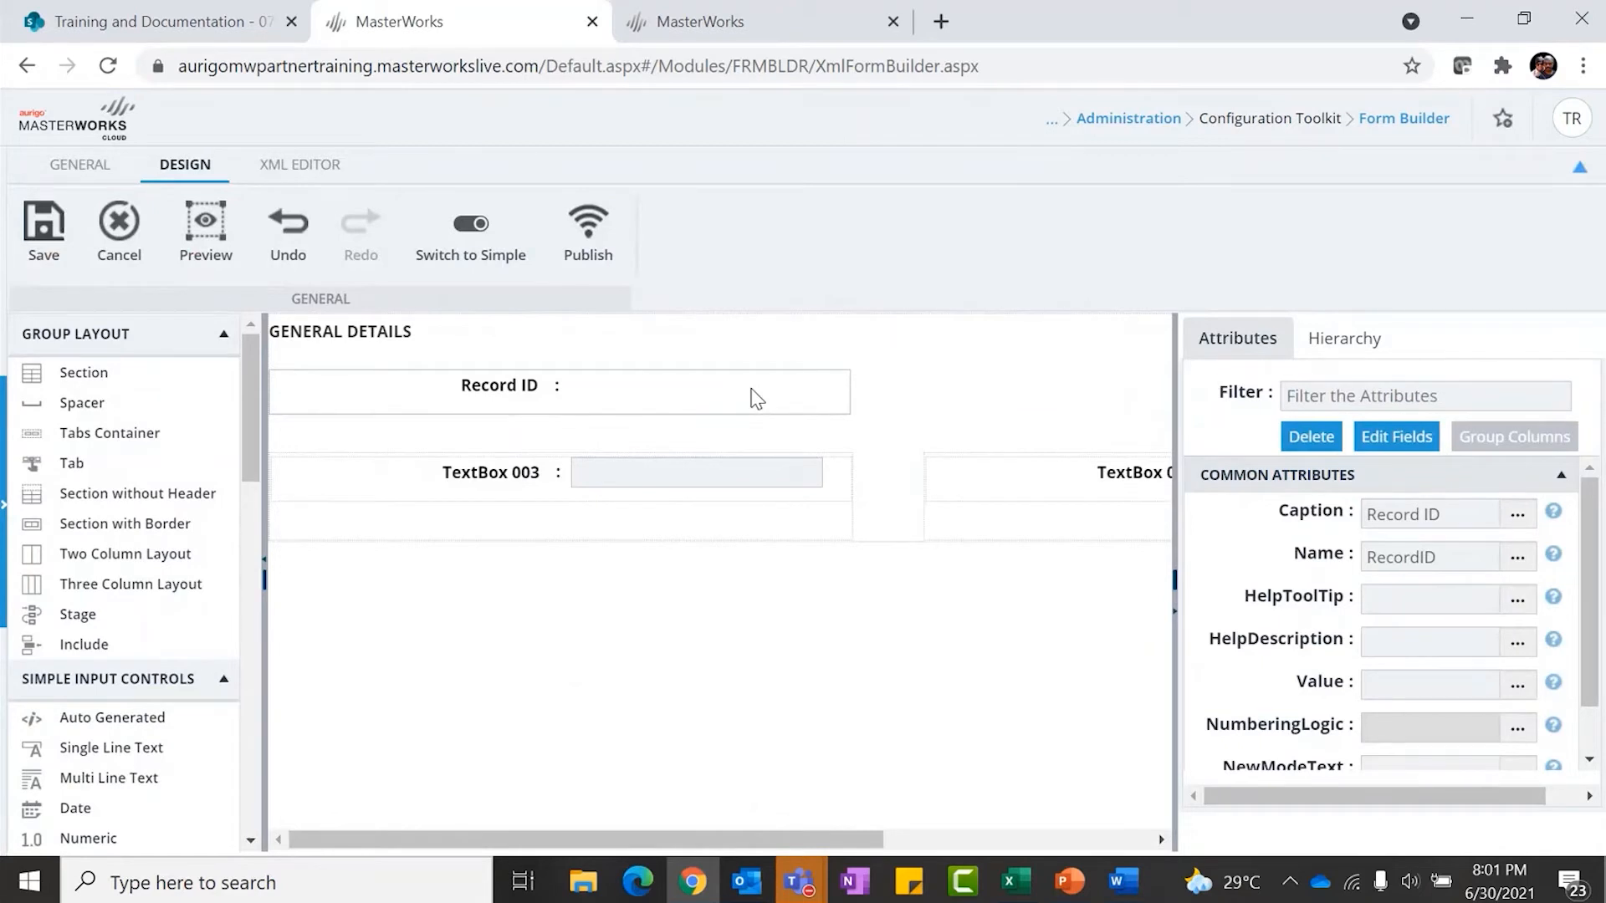
Change the caption of the first text box below Record ID to Created By
{"action": "left_click", "coordinate": [523, 466]}
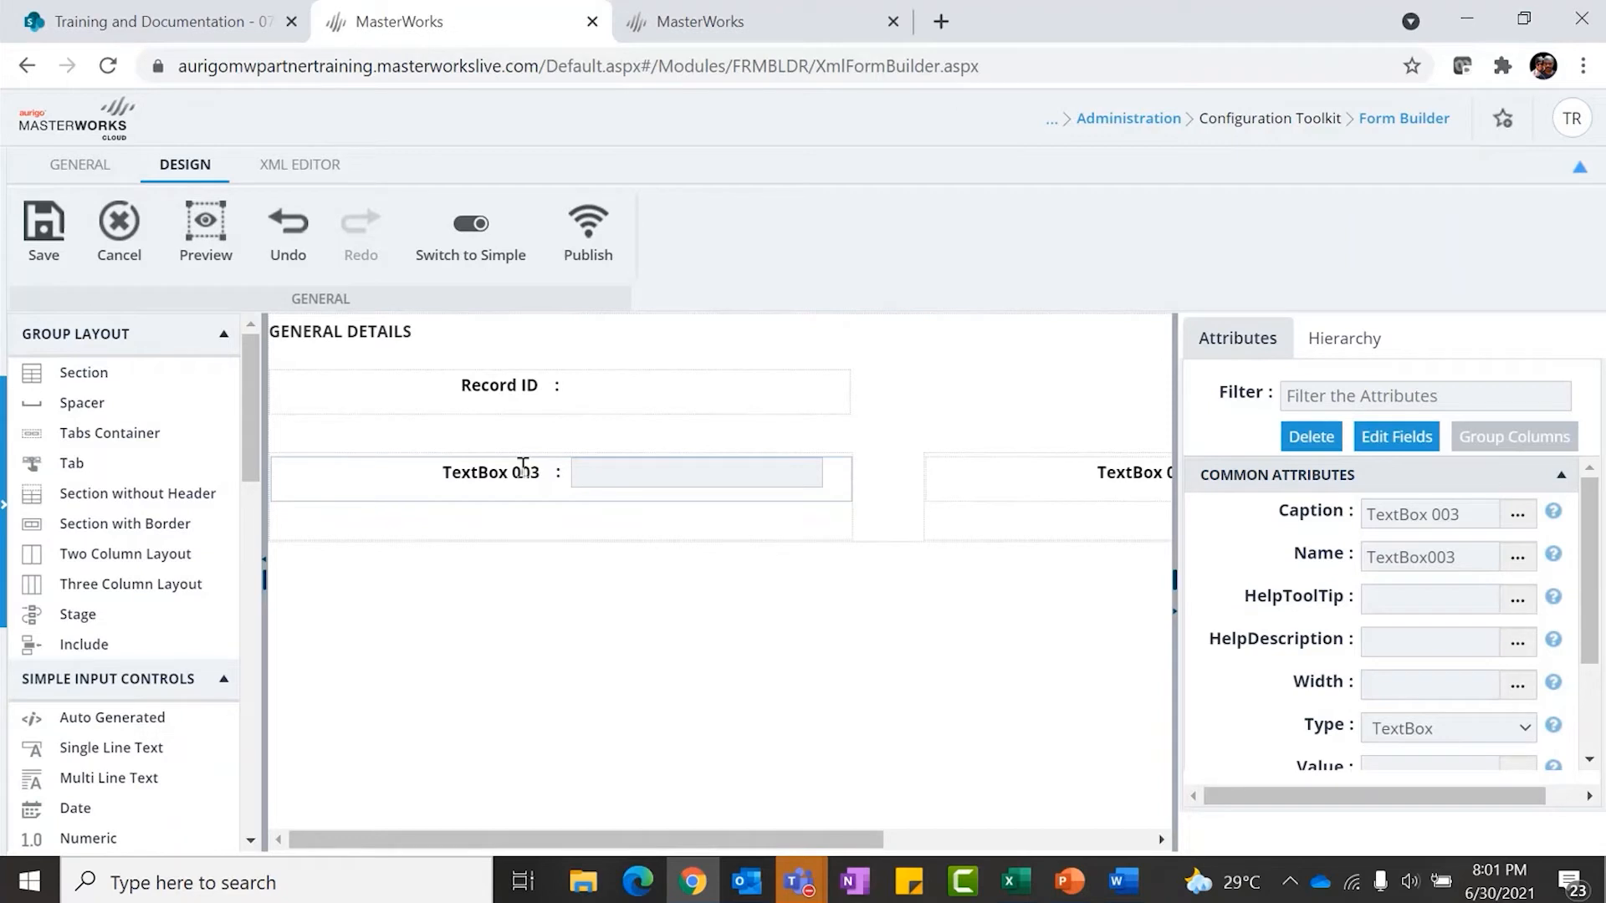
{"action": "double_click", "coordinate": [521, 470]}
{"action": "type", "text": "Created By"}
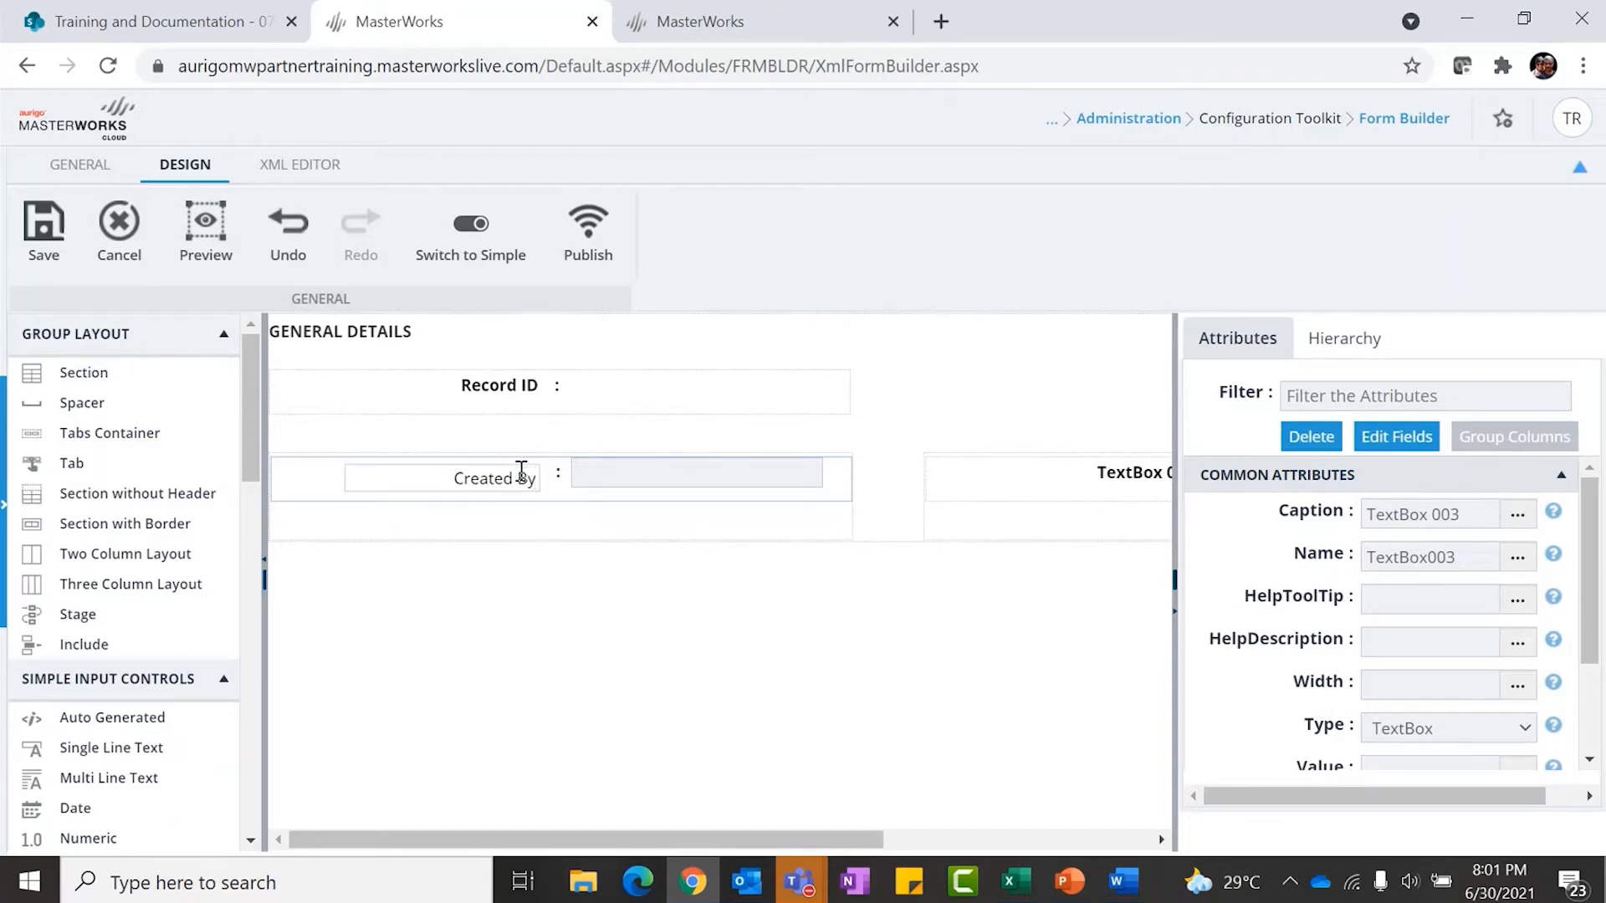
{"action": "left_click", "coordinate": [587, 478]}
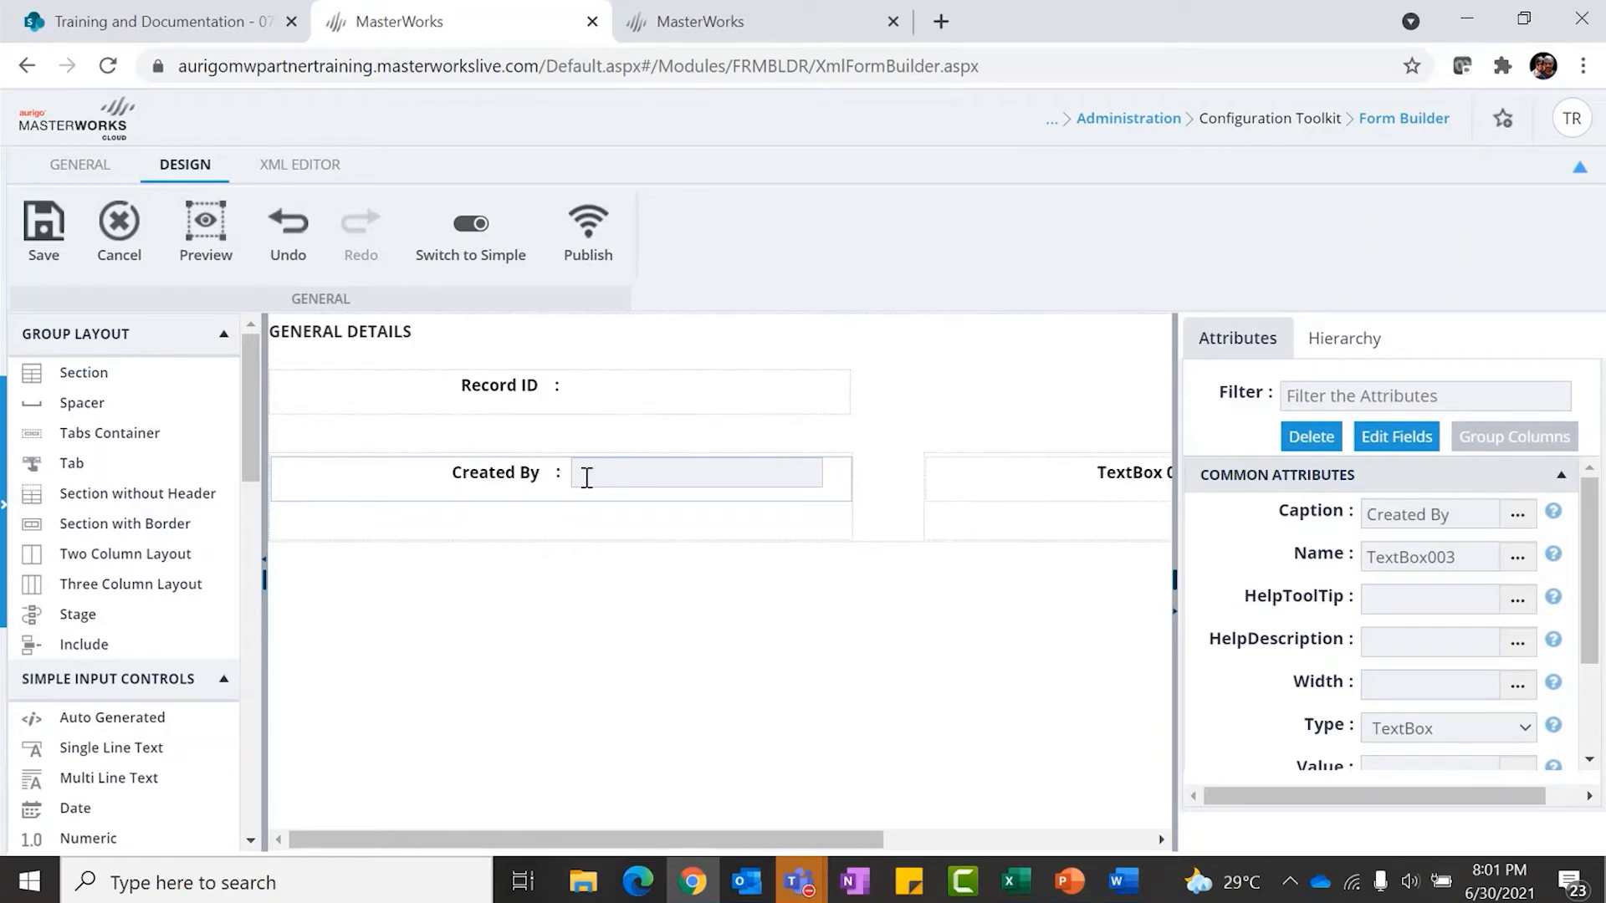
Set the Created By text box's Name to CreatedBy and its ReadOnly attribute to True
{"action": "left_click", "coordinate": [1409, 560]}
{"action": "left_click_drag", "start_coordinate": [1459, 558], "coordinate": [1342, 577]}
{"action": "type", "text": "Created "}
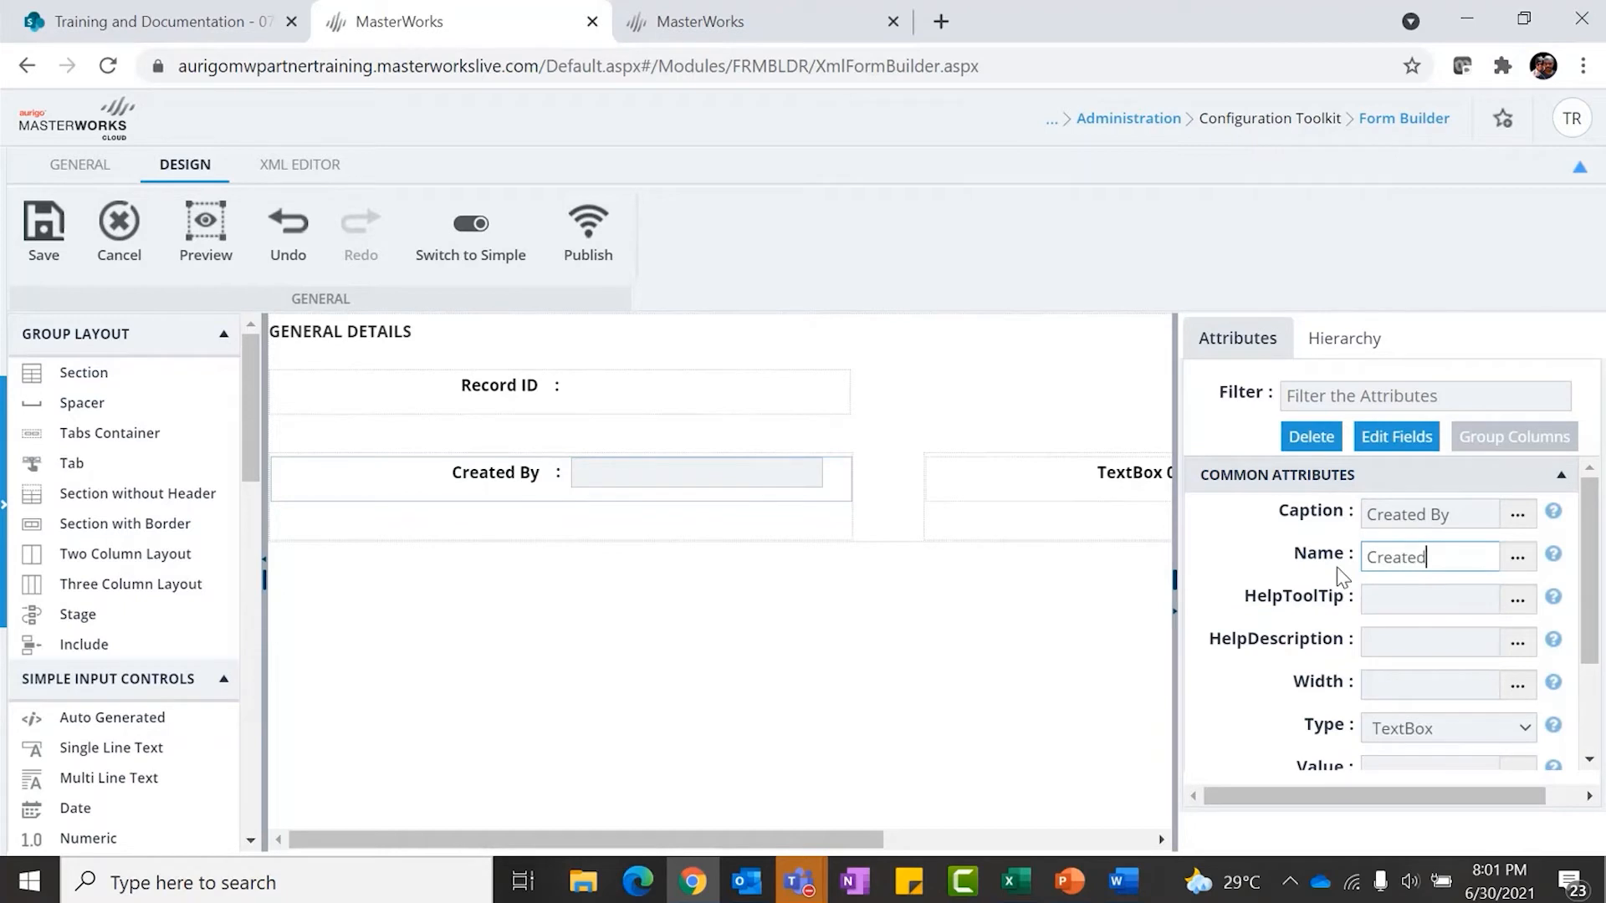
{"action": "type", "text": "By"}
{"action": "scroll", "coordinate": [1348, 606], "scroll_direction": "down", "scroll_amount": 2}
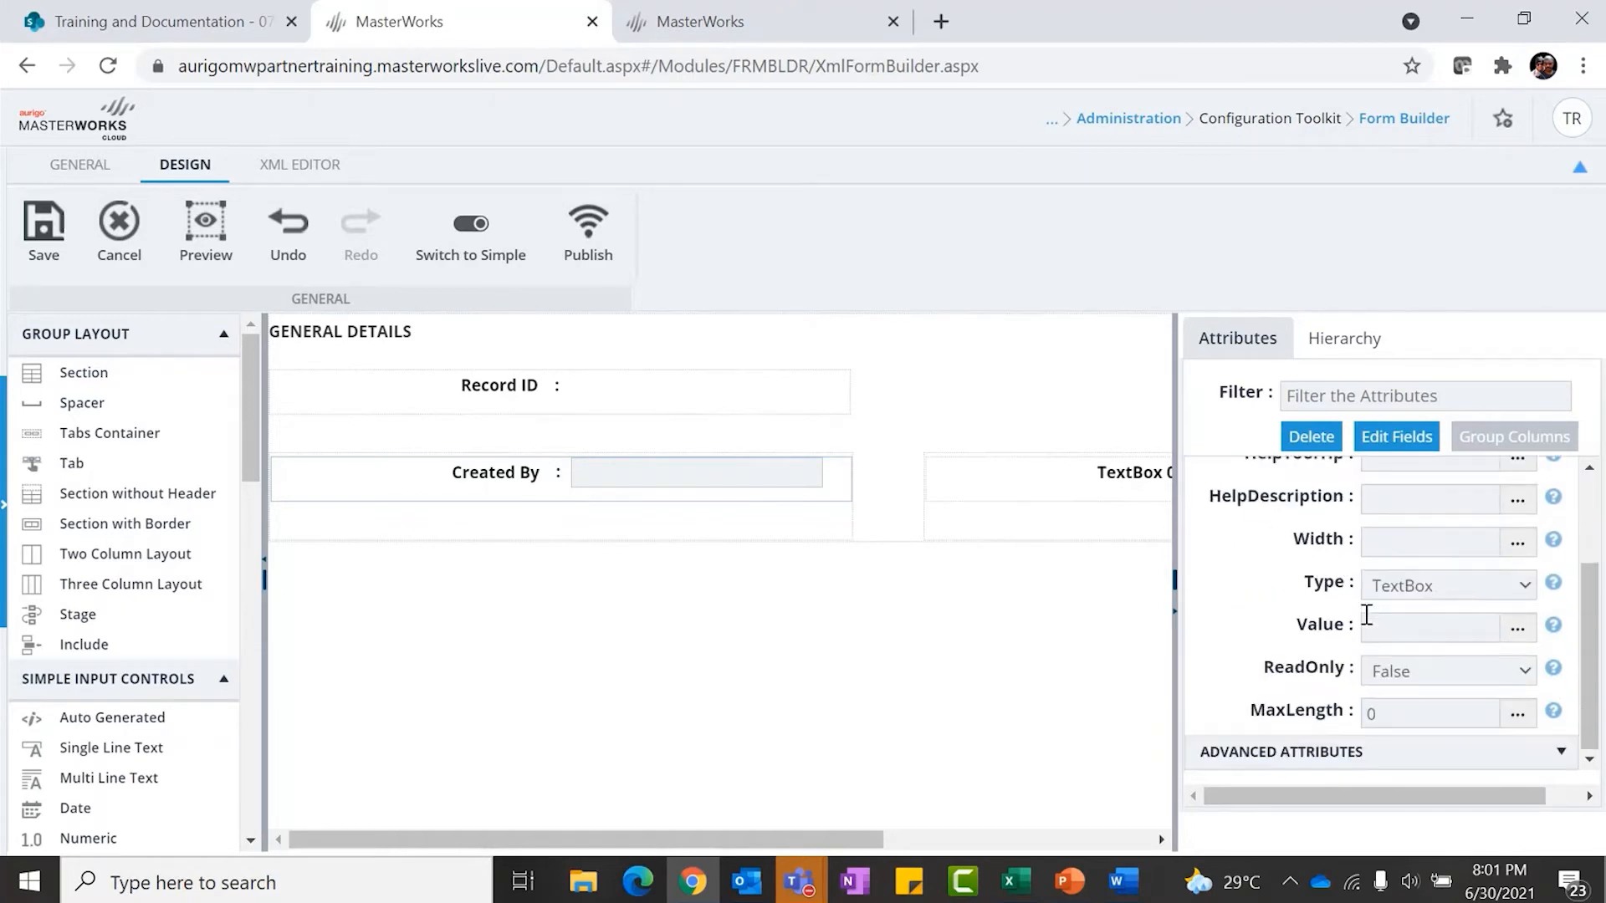
{"action": "left_click", "coordinate": [1459, 673]}
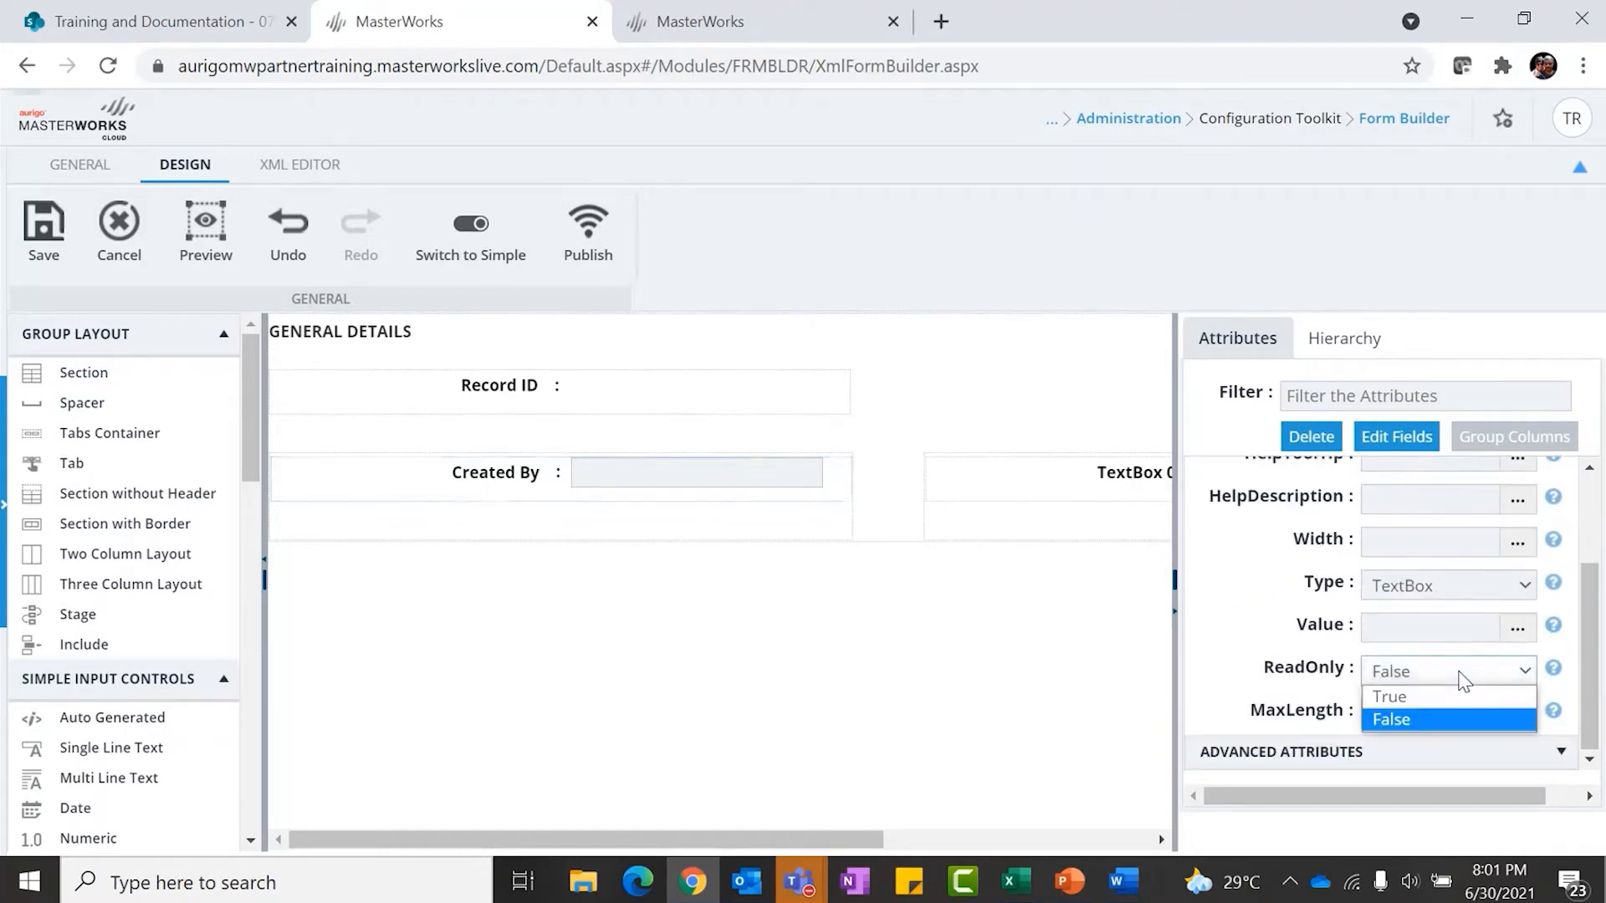
{"action": "left_click", "coordinate": [1418, 699]}
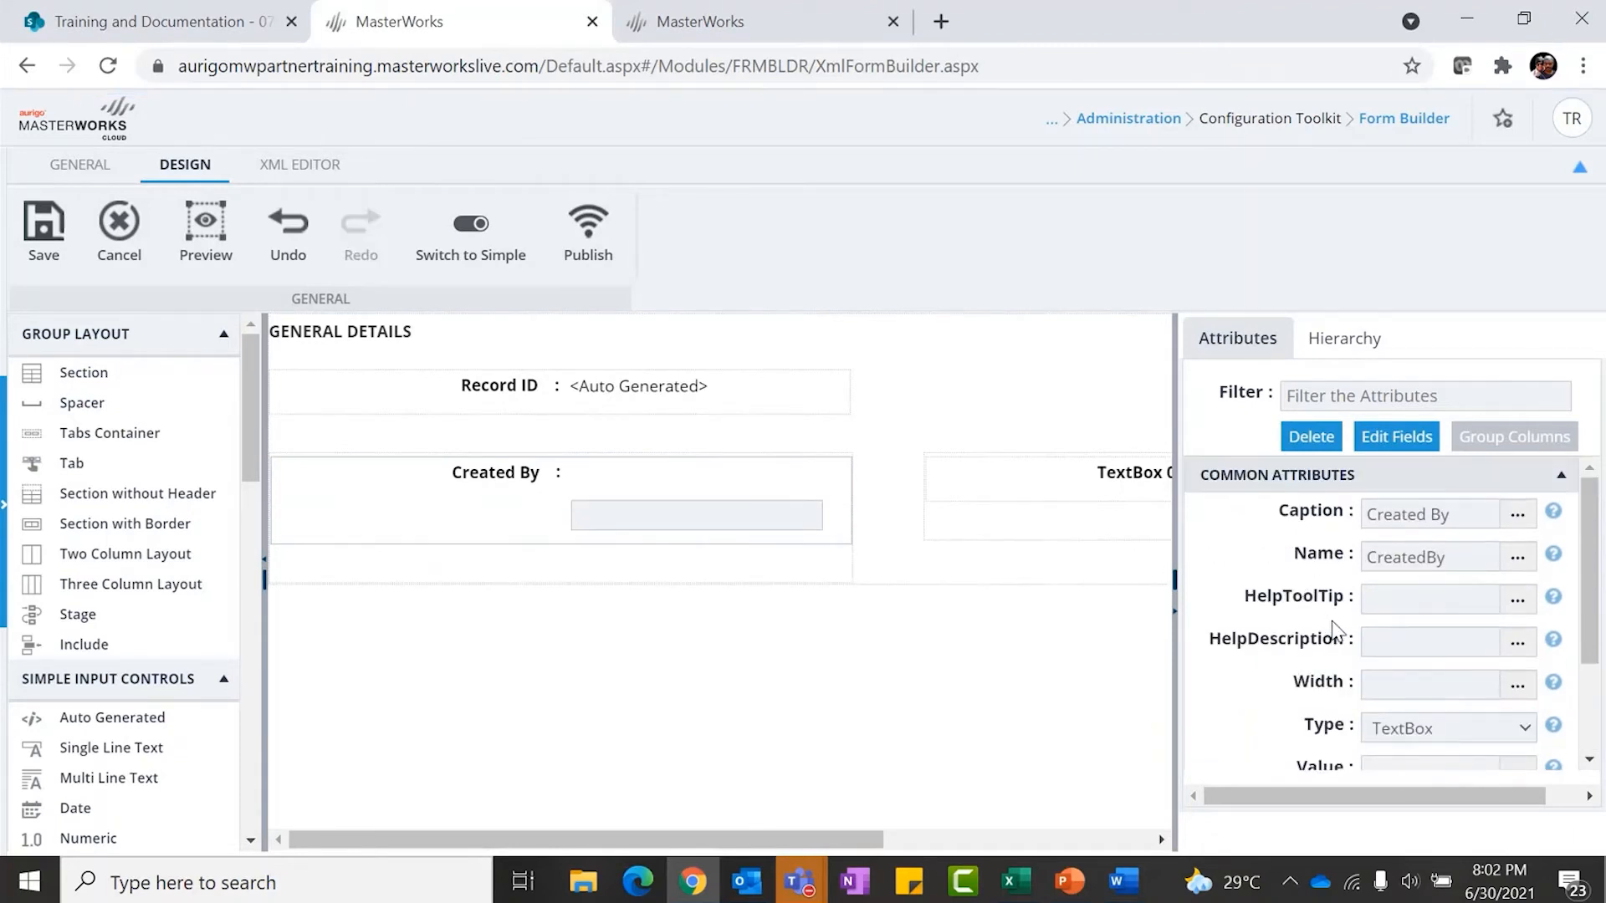
{"action": "scroll", "coordinate": [1460, 660], "scroll_direction": "down", "scroll_amount": 2}
{"action": "left_click", "coordinate": [1518, 636]}
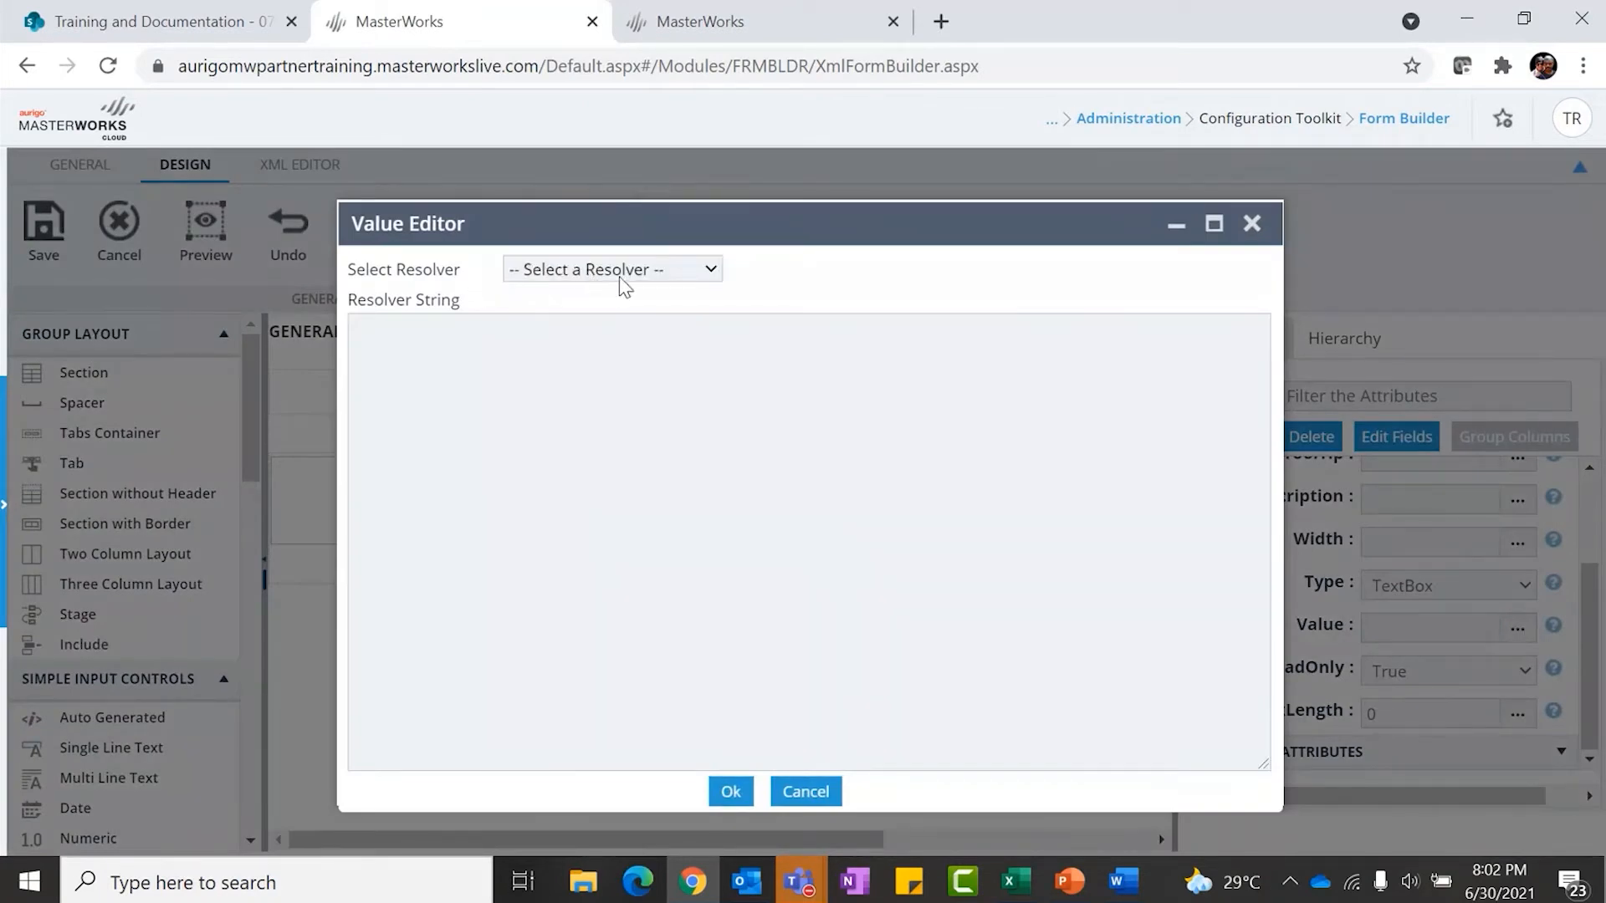
{"action": "left_click", "coordinate": [794, 792]}
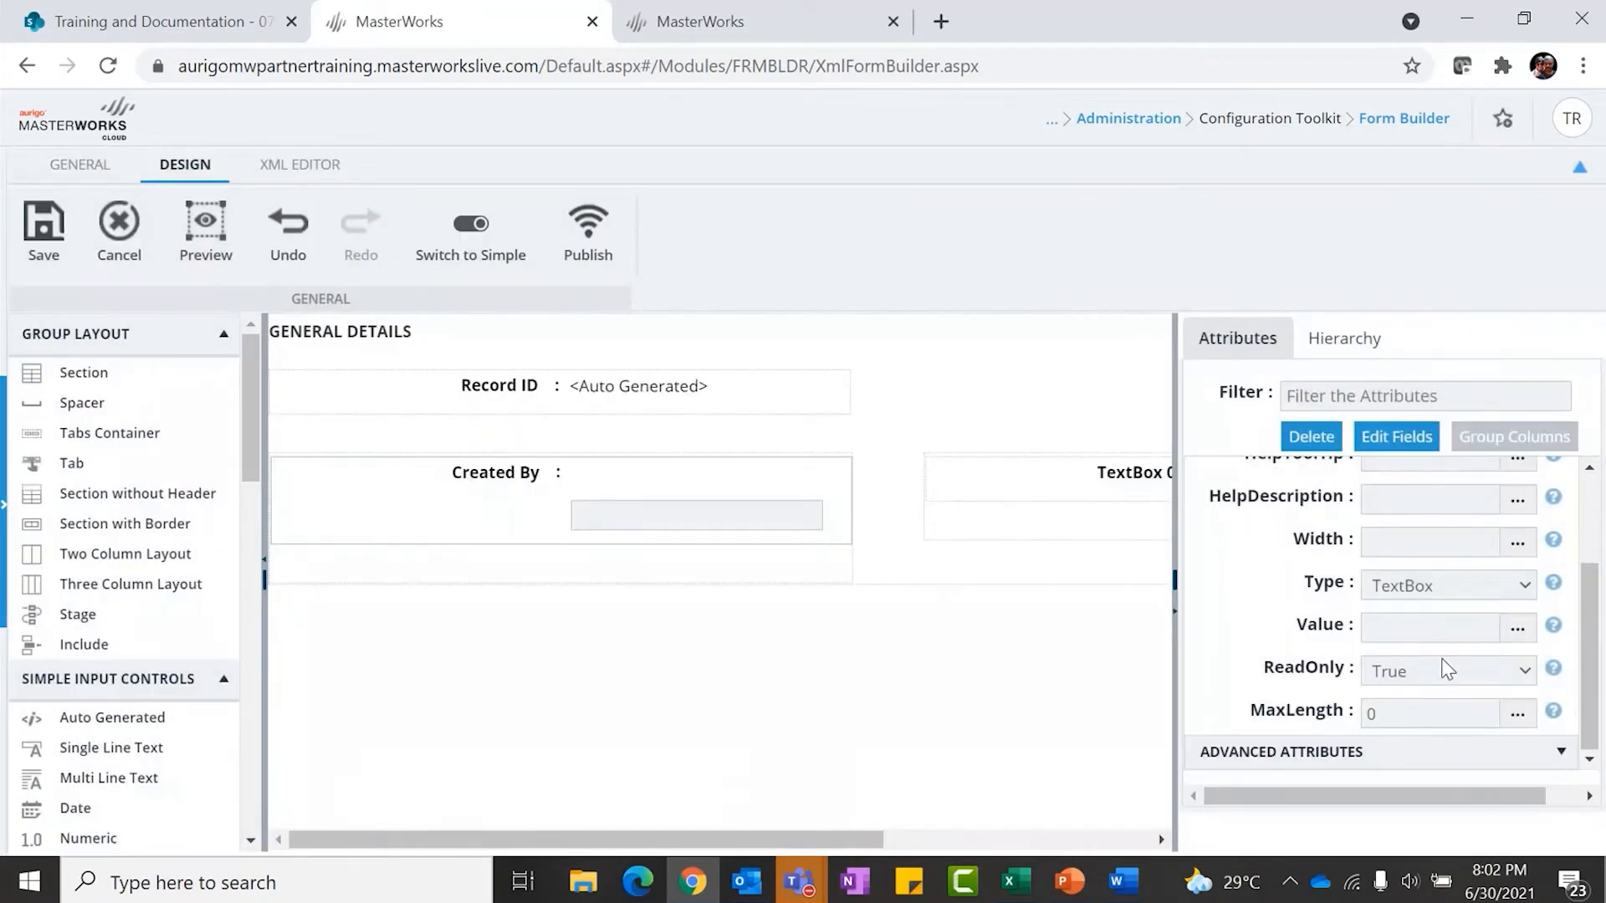
{"action": "scroll", "coordinate": [1375, 666], "scroll_direction": "up", "scroll_amount": 5}
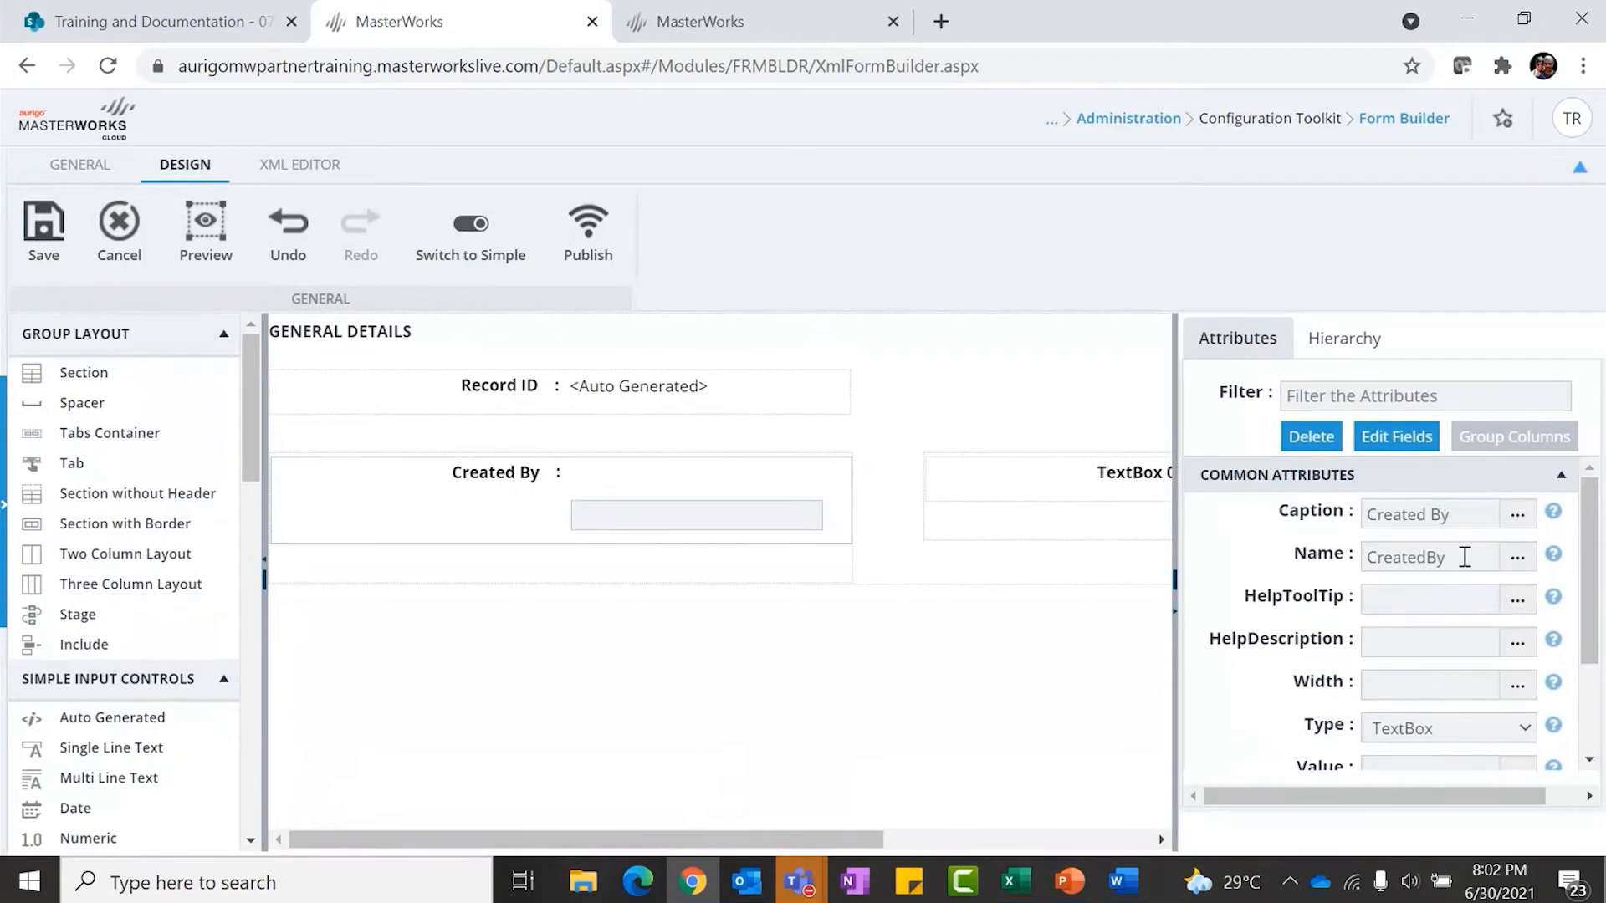
Set the Created By text box's Value to the Current User Full Name resolver
{"action": "scroll", "coordinate": [1459, 594], "scroll_direction": "down", "scroll_amount": 3}
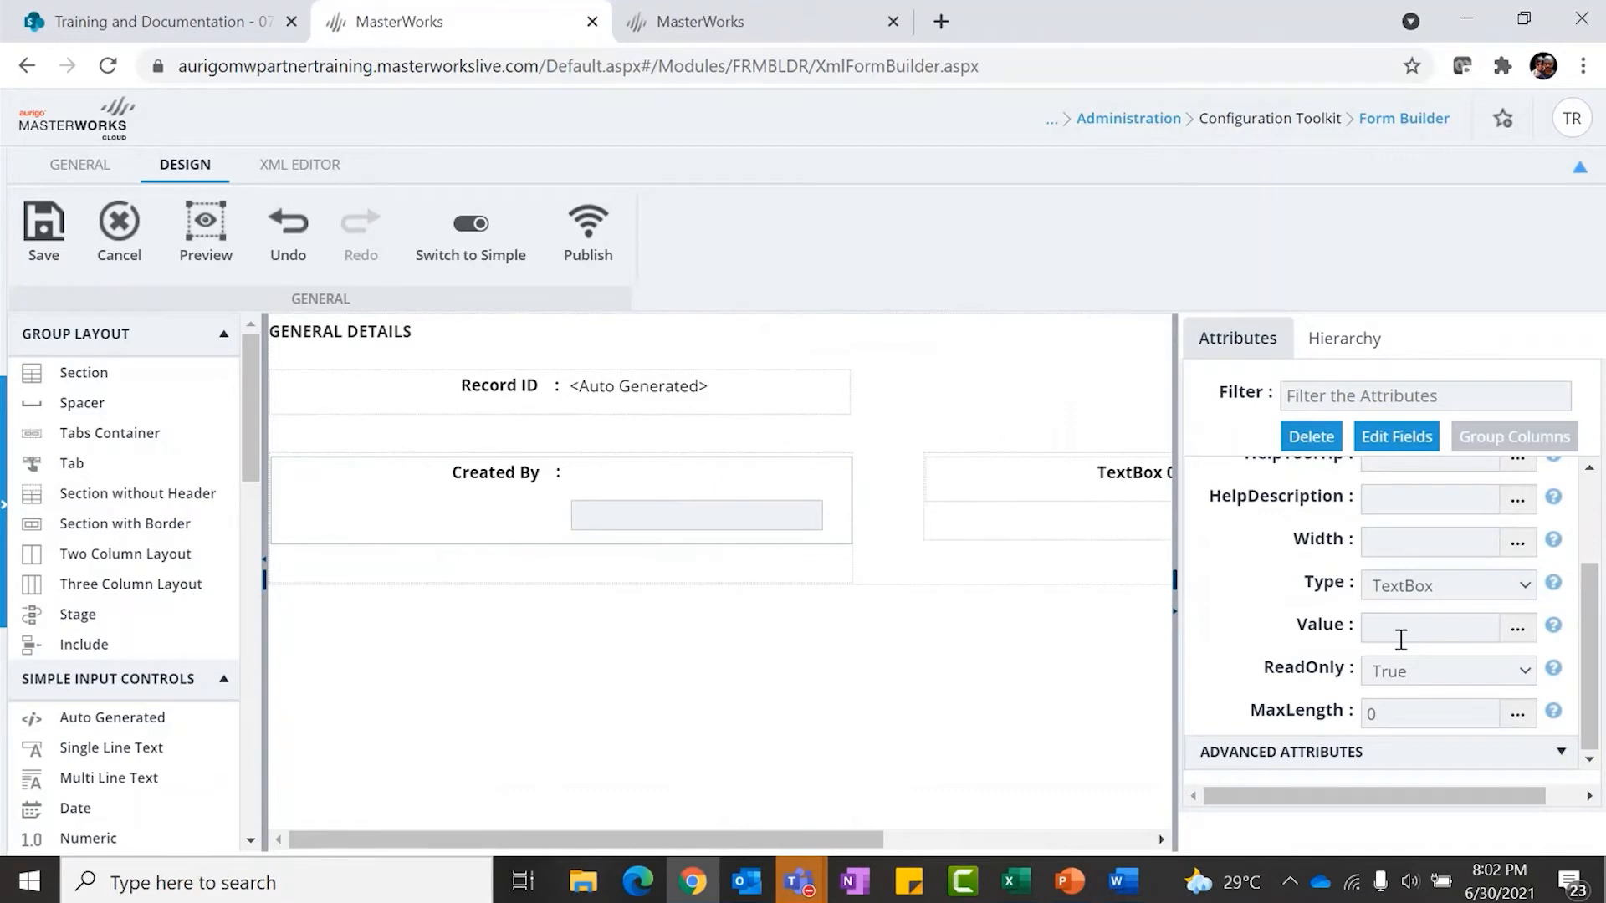
{"action": "left_click", "coordinate": [1517, 631]}
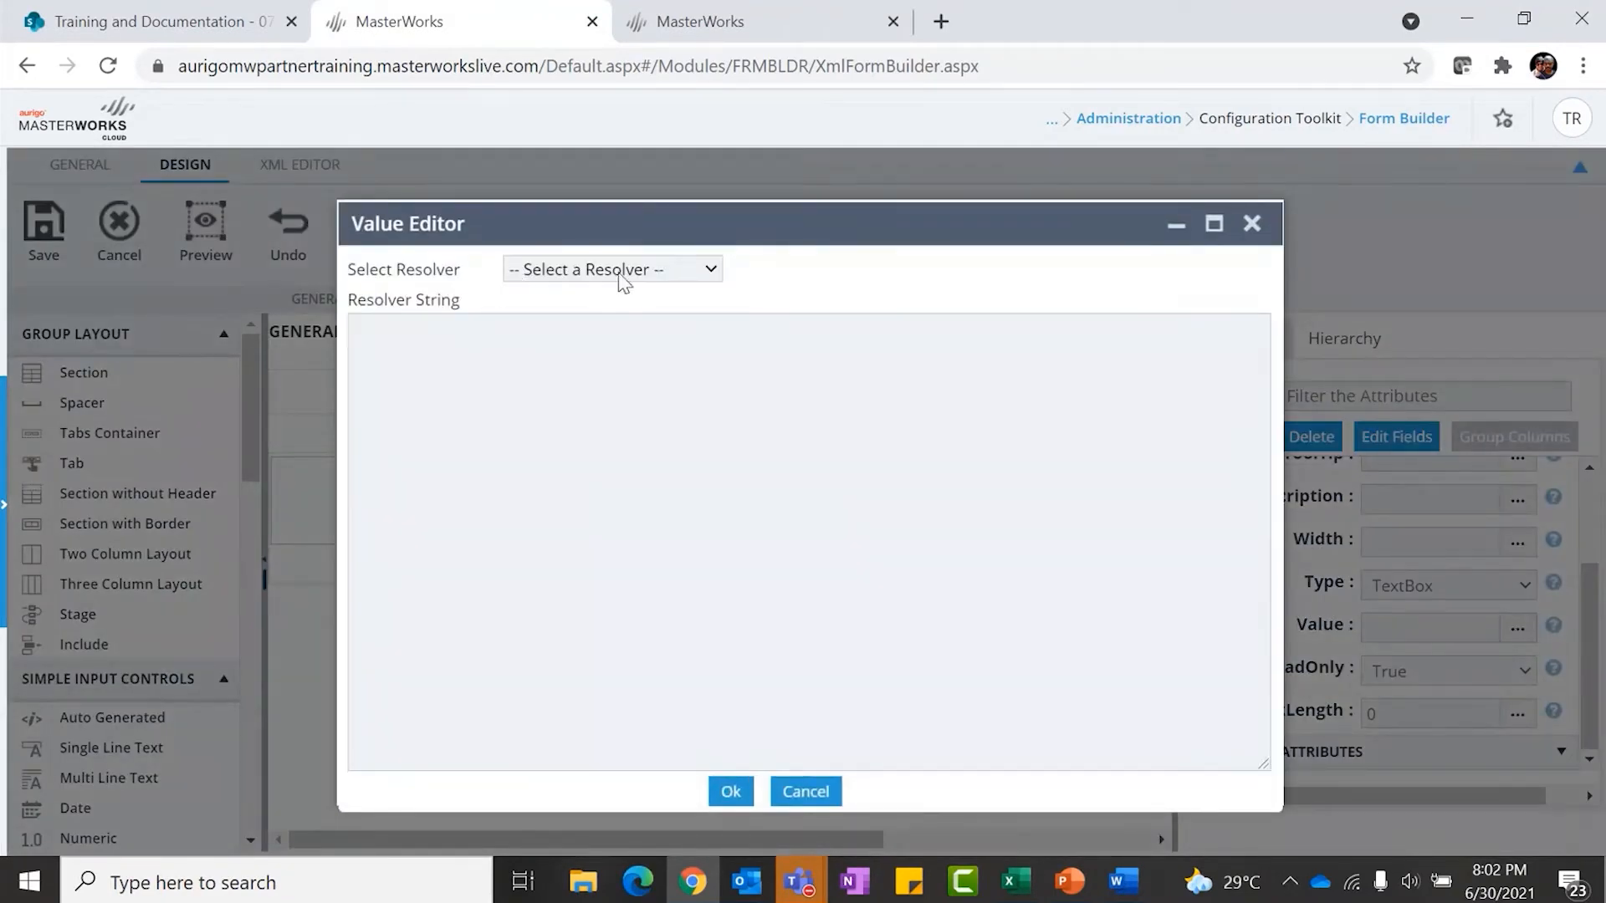
{"action": "left_click", "coordinate": [681, 271]}
{"action": "mouse_move", "coordinate": [708, 324]}
{"action": "left_mouse_down"}
{"action": "mouse_move", "coordinate": [707, 554]}
{"action": "mouse_move", "coordinate": [701, 311]}
{"action": "left_mouse_up"}
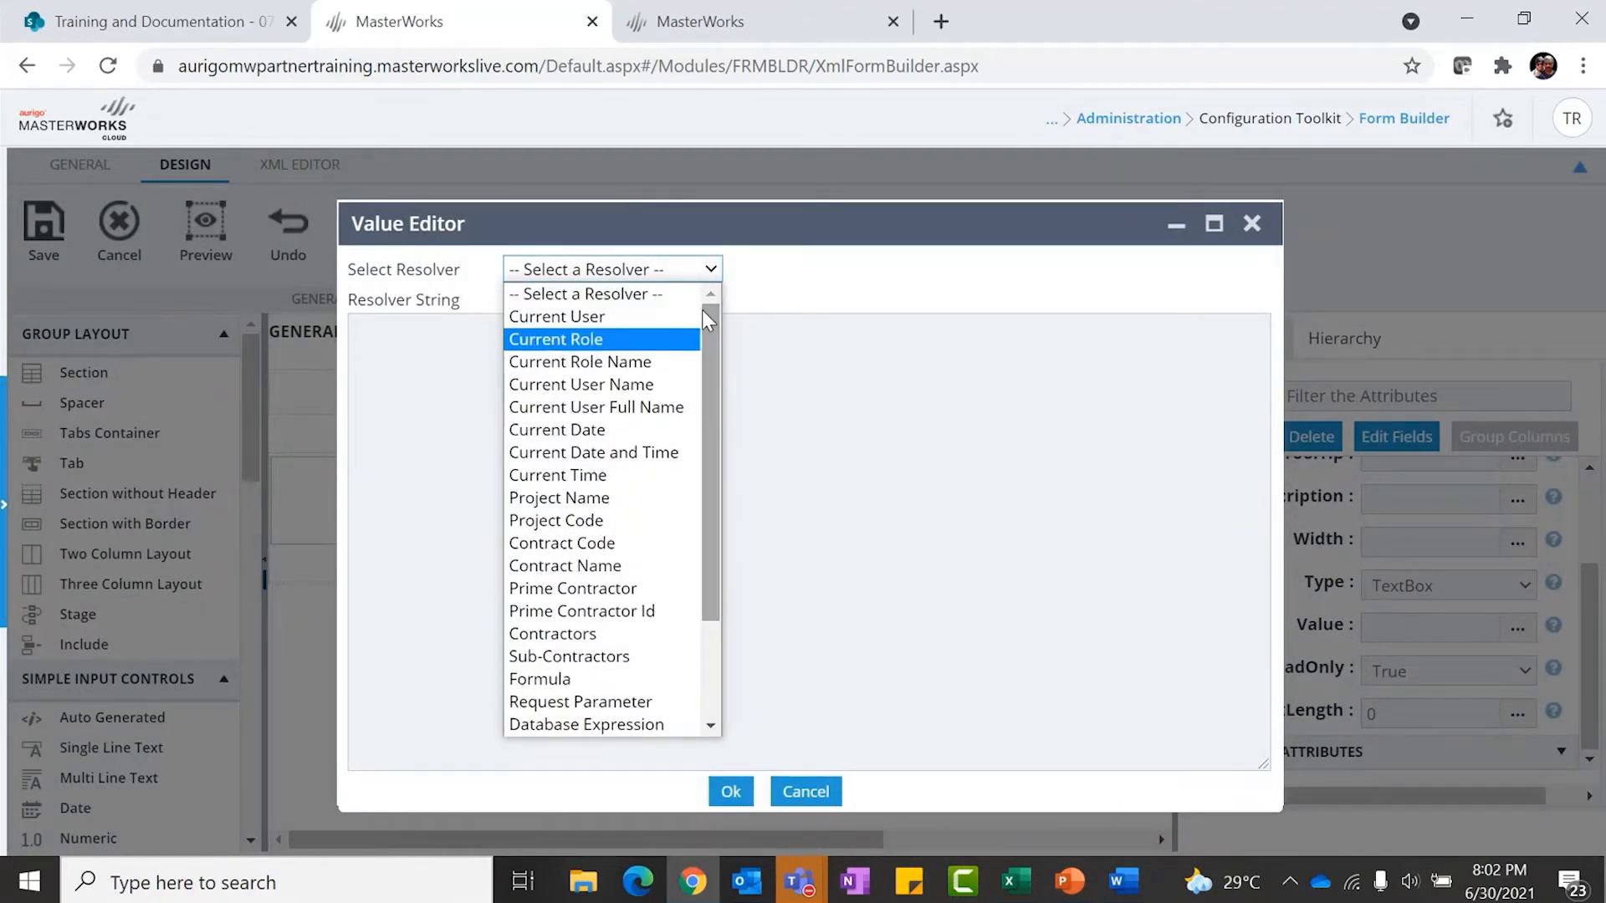
{"action": "left_click", "coordinate": [642, 407]}
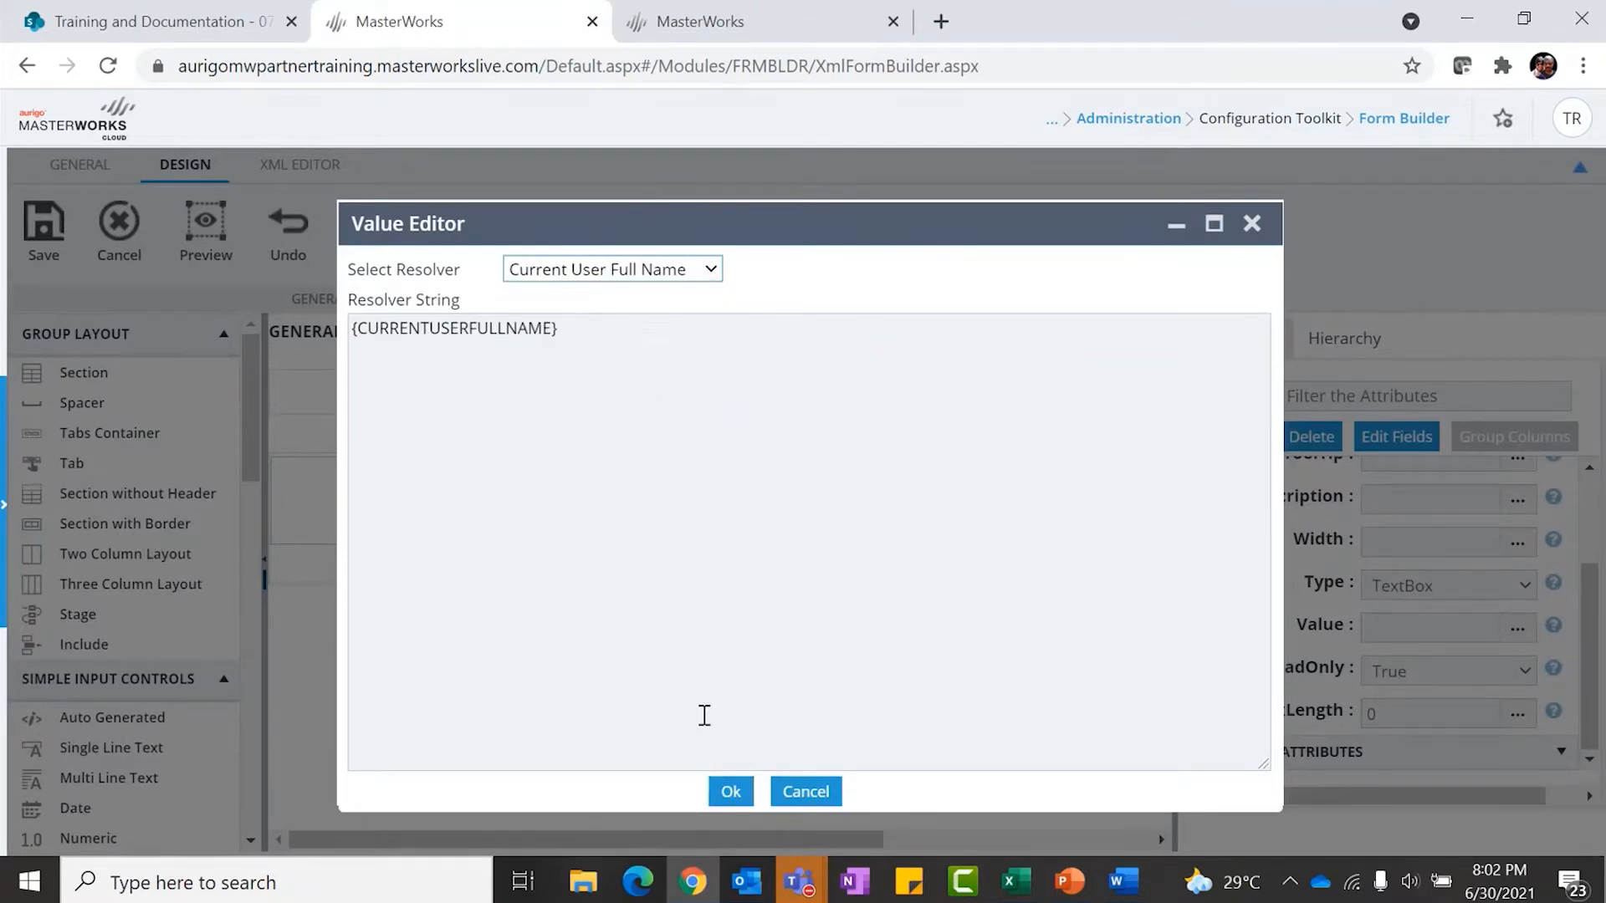
{"action": "left_click", "coordinate": [730, 797]}
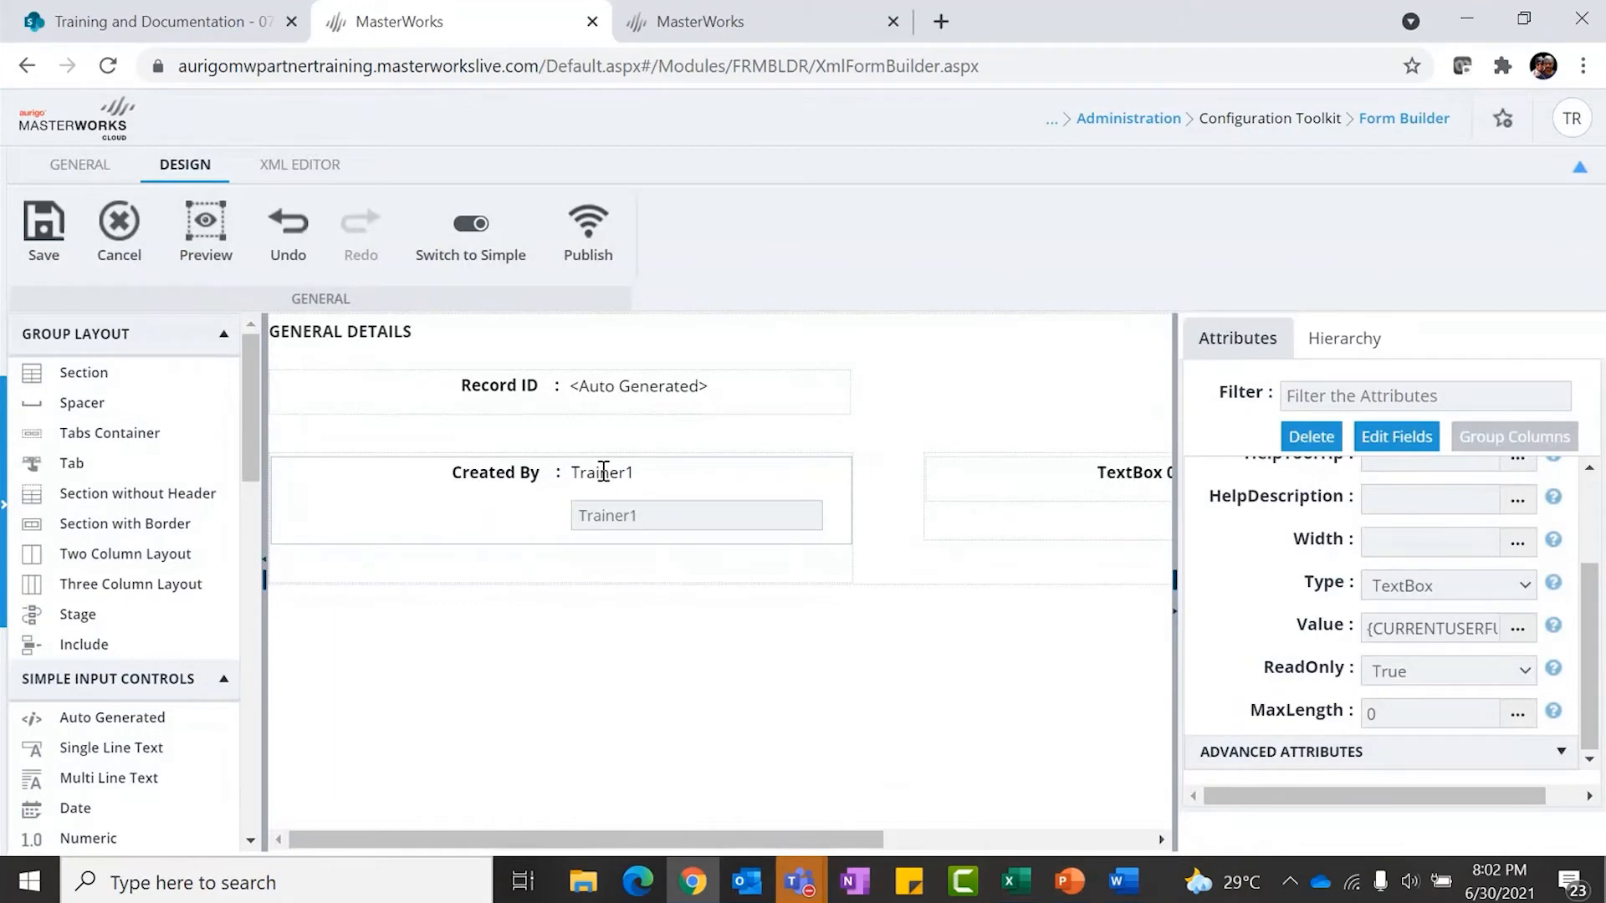
{"action": "left_click", "coordinate": [1581, 119]}
{"action": "left_click", "coordinate": [1583, 123]}
{"action": "scroll", "coordinate": [644, 475], "scroll_direction": "right", "scroll_amount": 3}
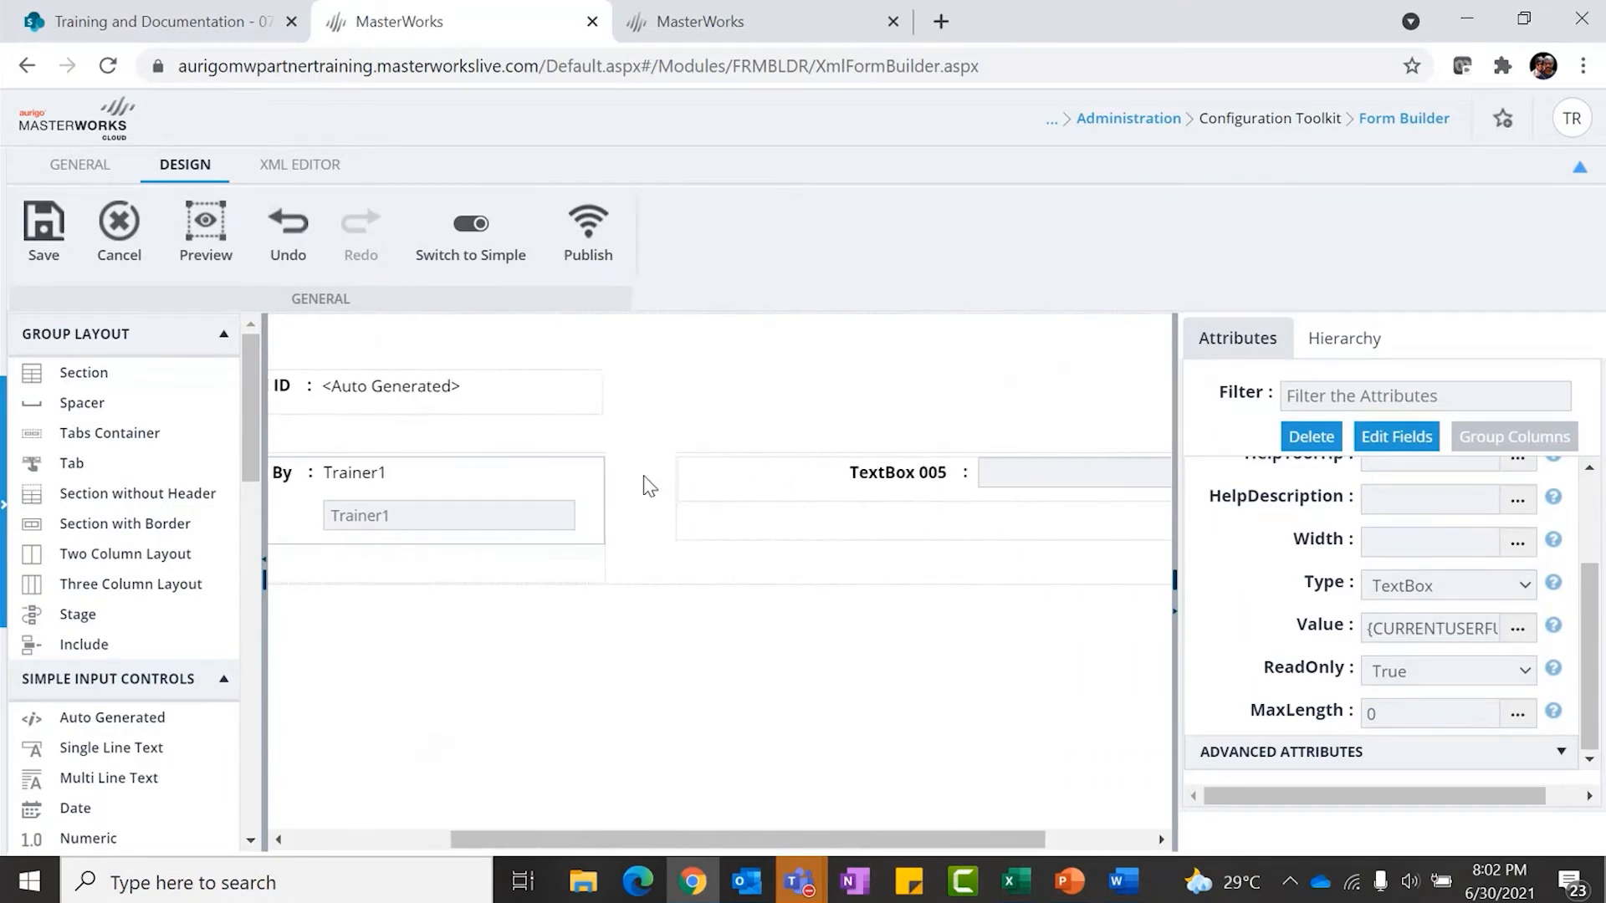
{"action": "scroll", "coordinate": [644, 475], "scroll_direction": "left", "scroll_amount": 3}
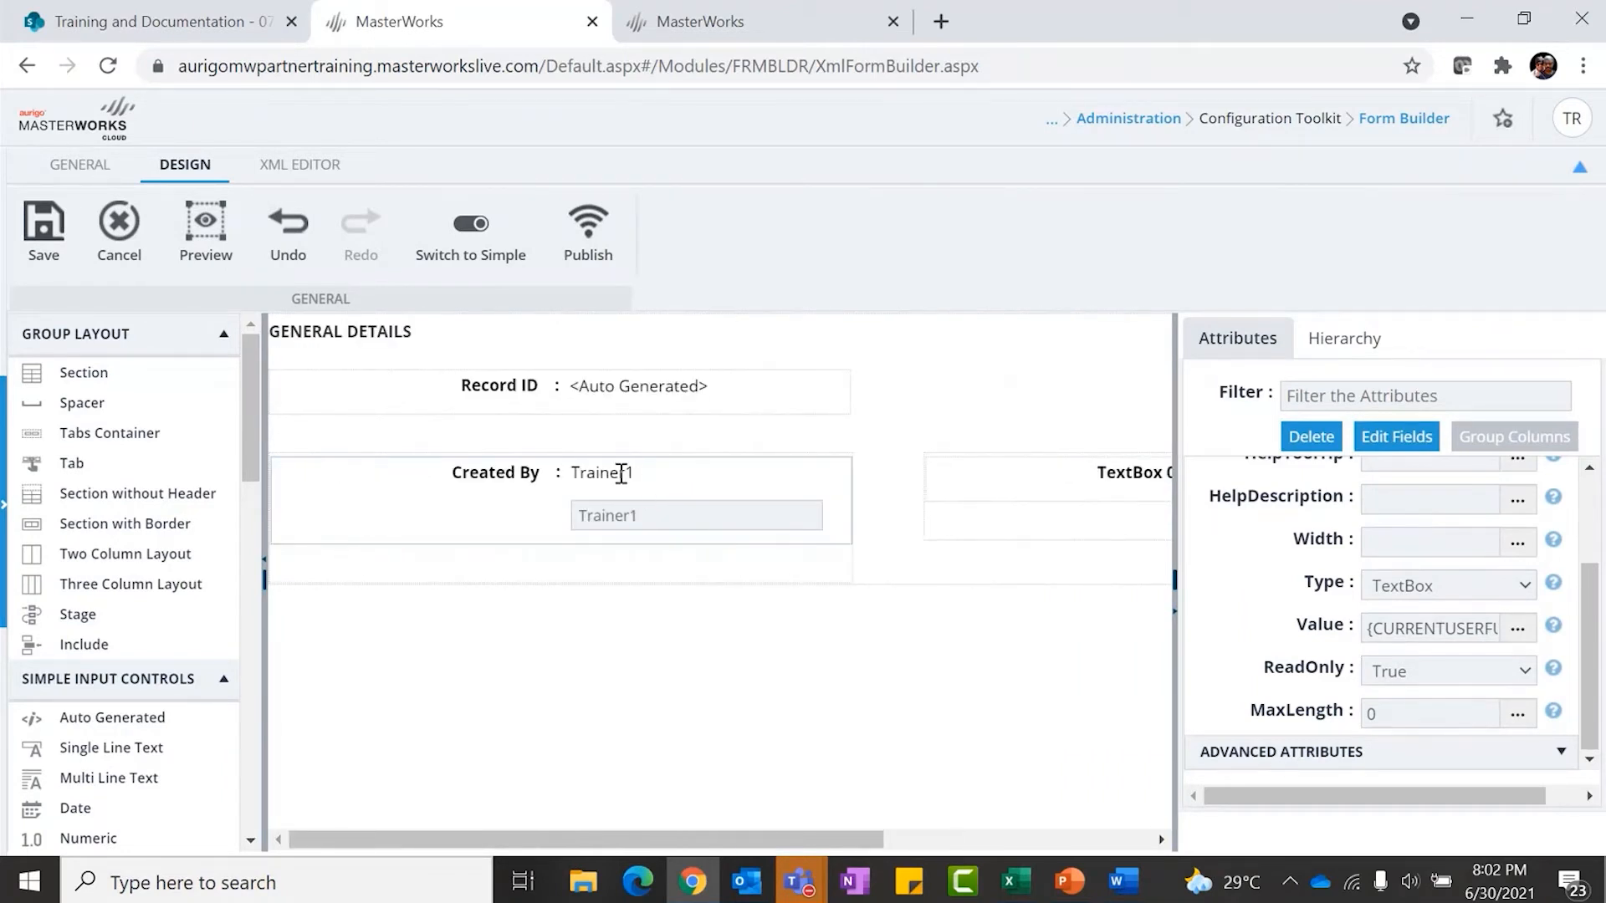
{"action": "scroll", "coordinate": [126, 520], "scroll_direction": "down", "scroll_amount": 3}
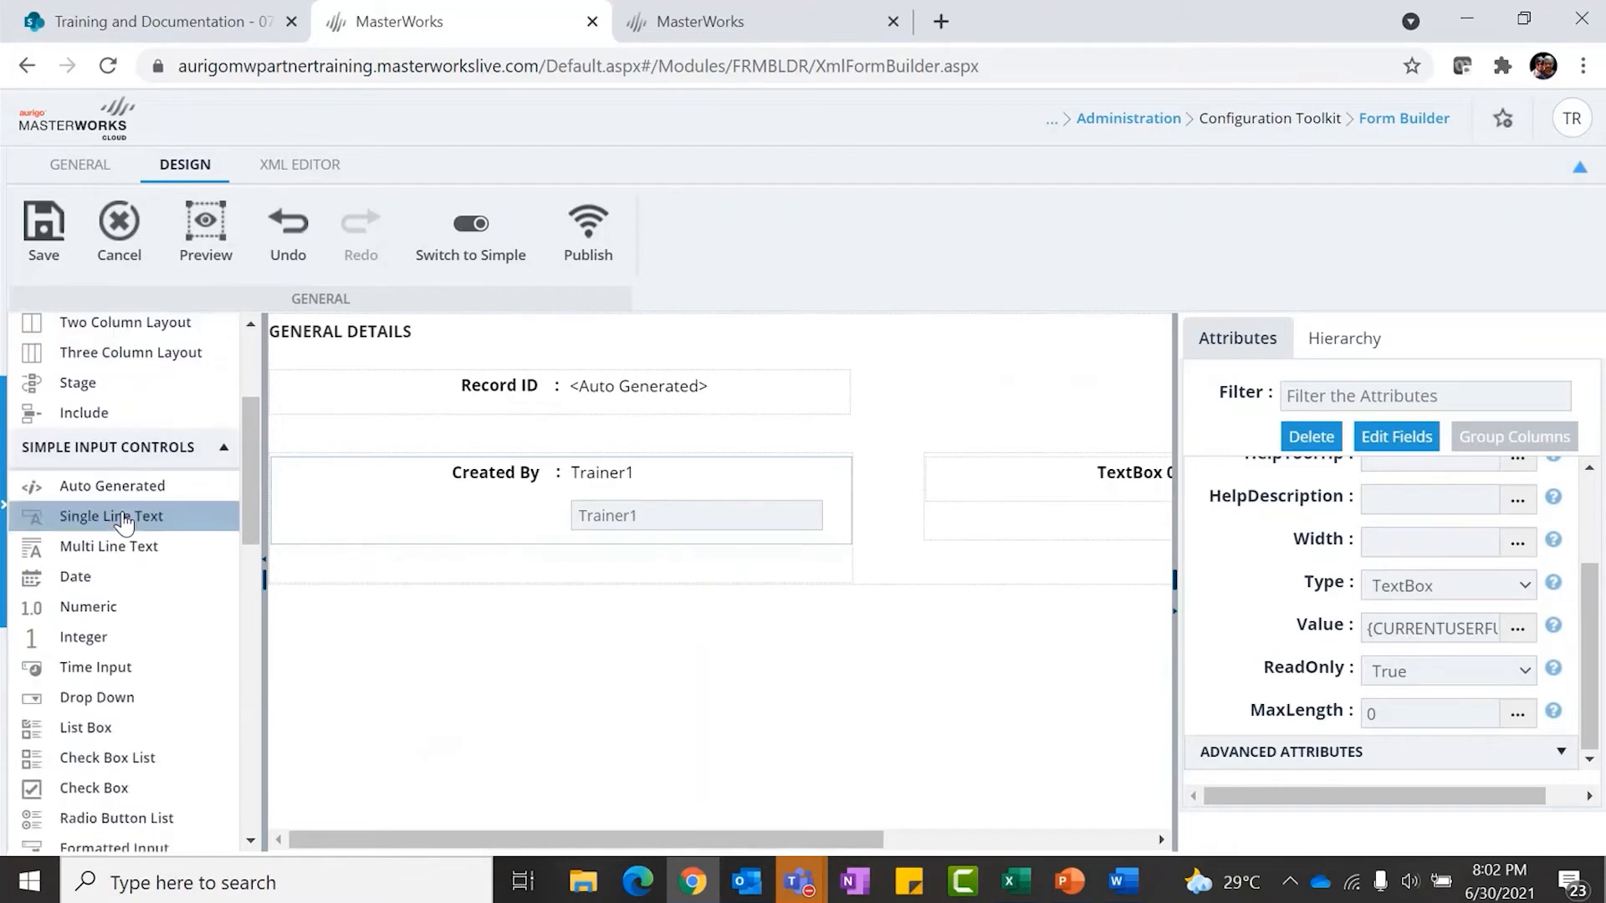
Add a Date control directly below the Created By text box and change its caption to Created On
{"action": "scroll", "coordinate": [109, 535], "scroll_direction": "down", "scroll_amount": 1}
{"action": "left_click_drag", "start_coordinate": [81, 558], "coordinate": [498, 567]}
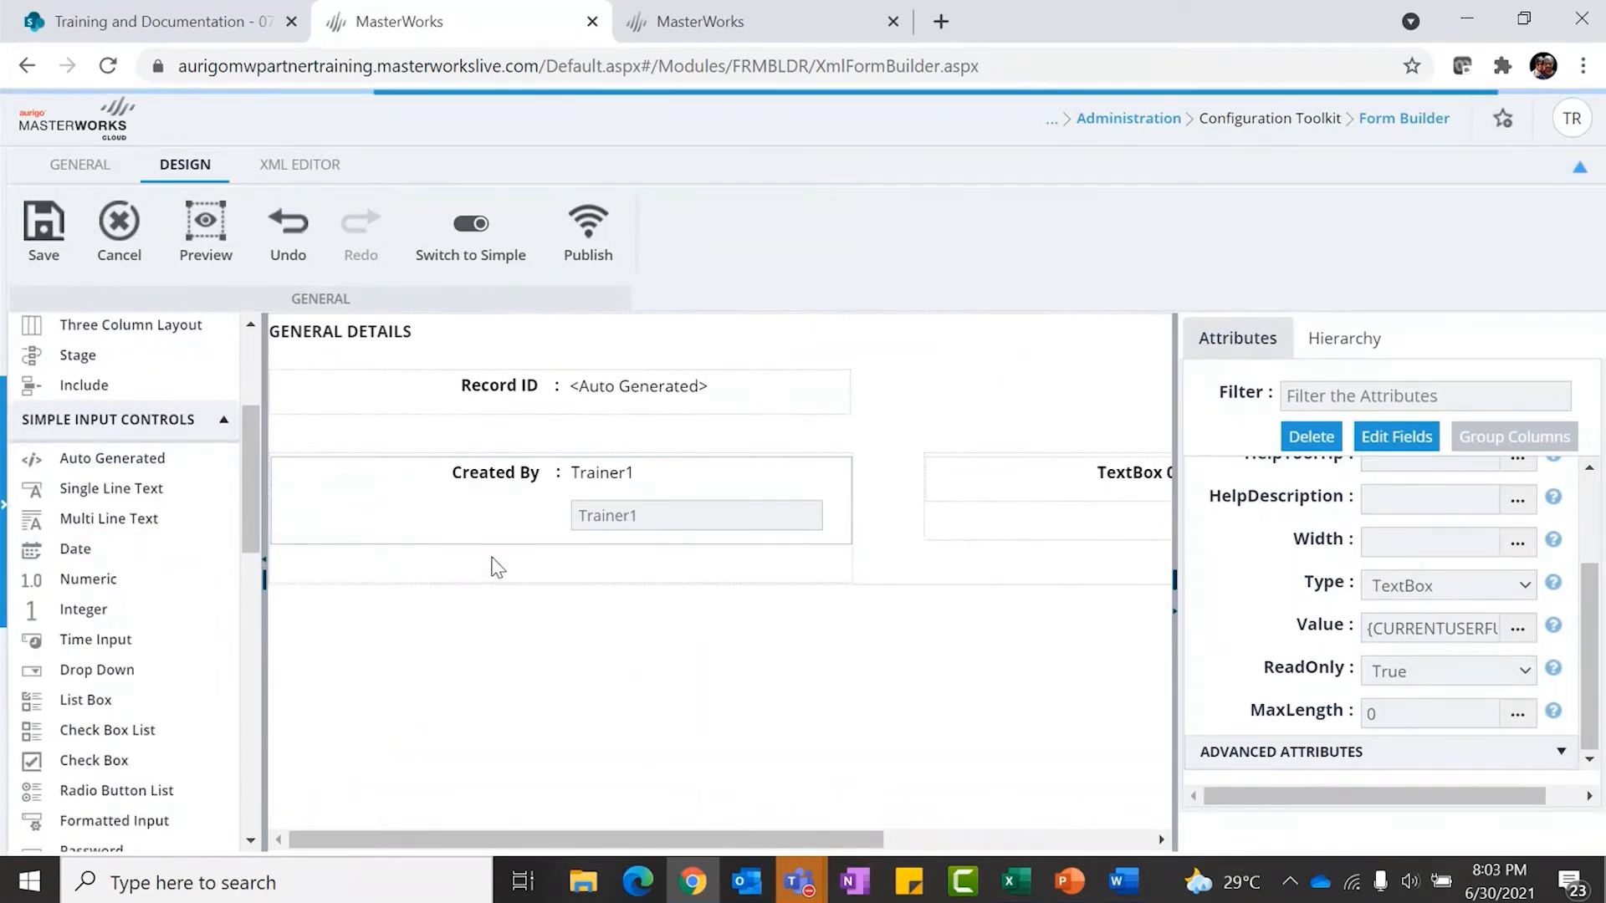
{"action": "double_click", "coordinate": [502, 565]}
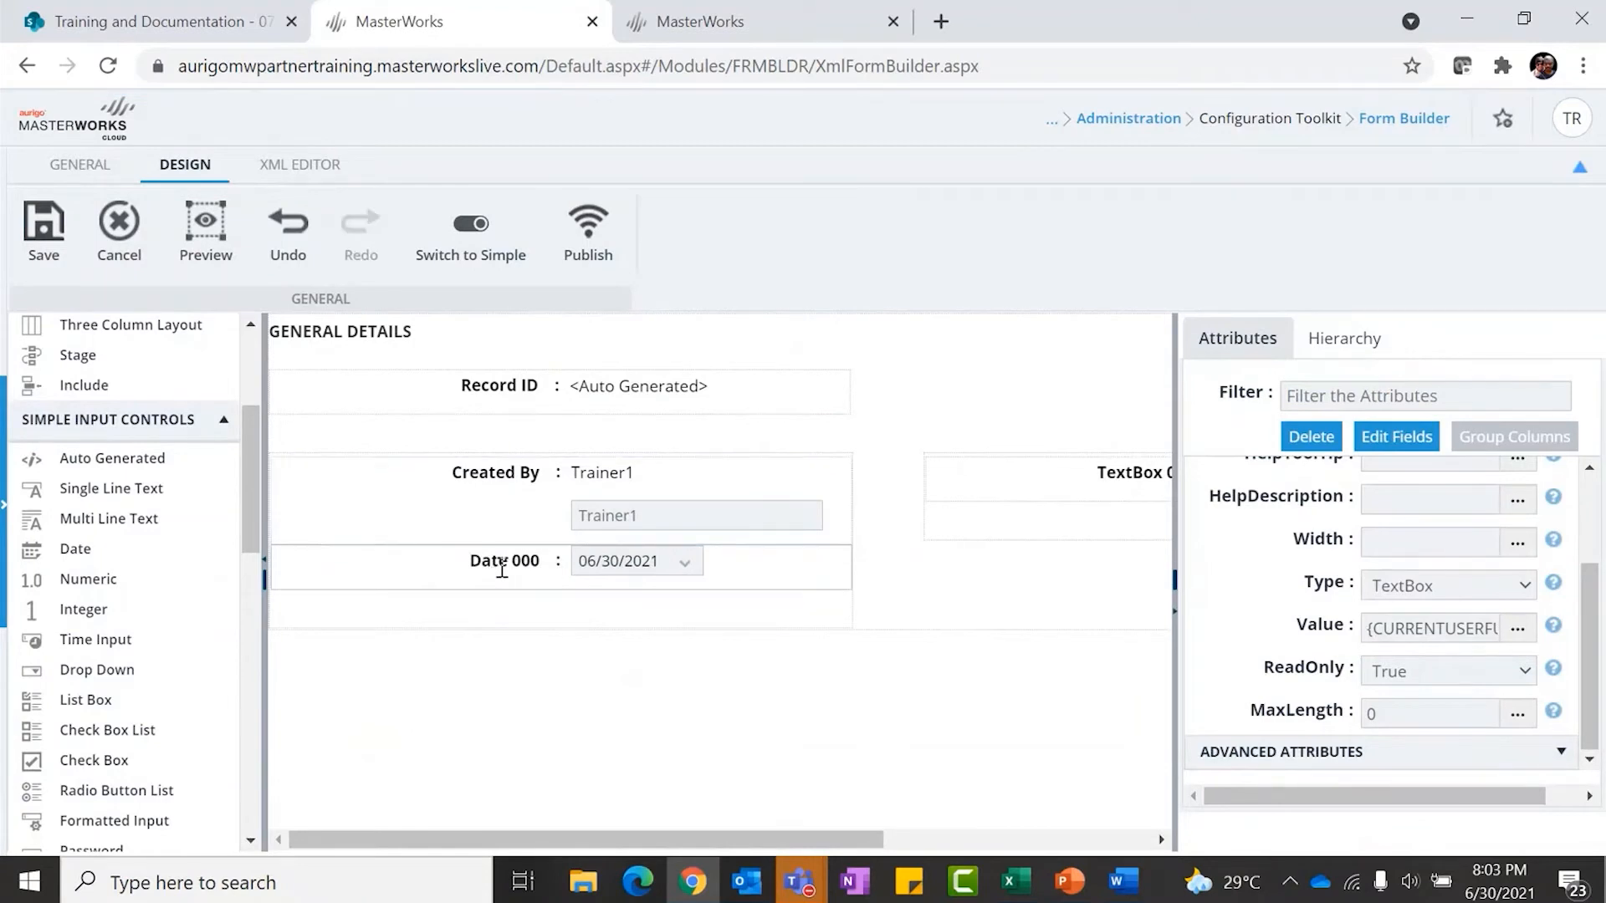
{"action": "type", "text": "Crea"}
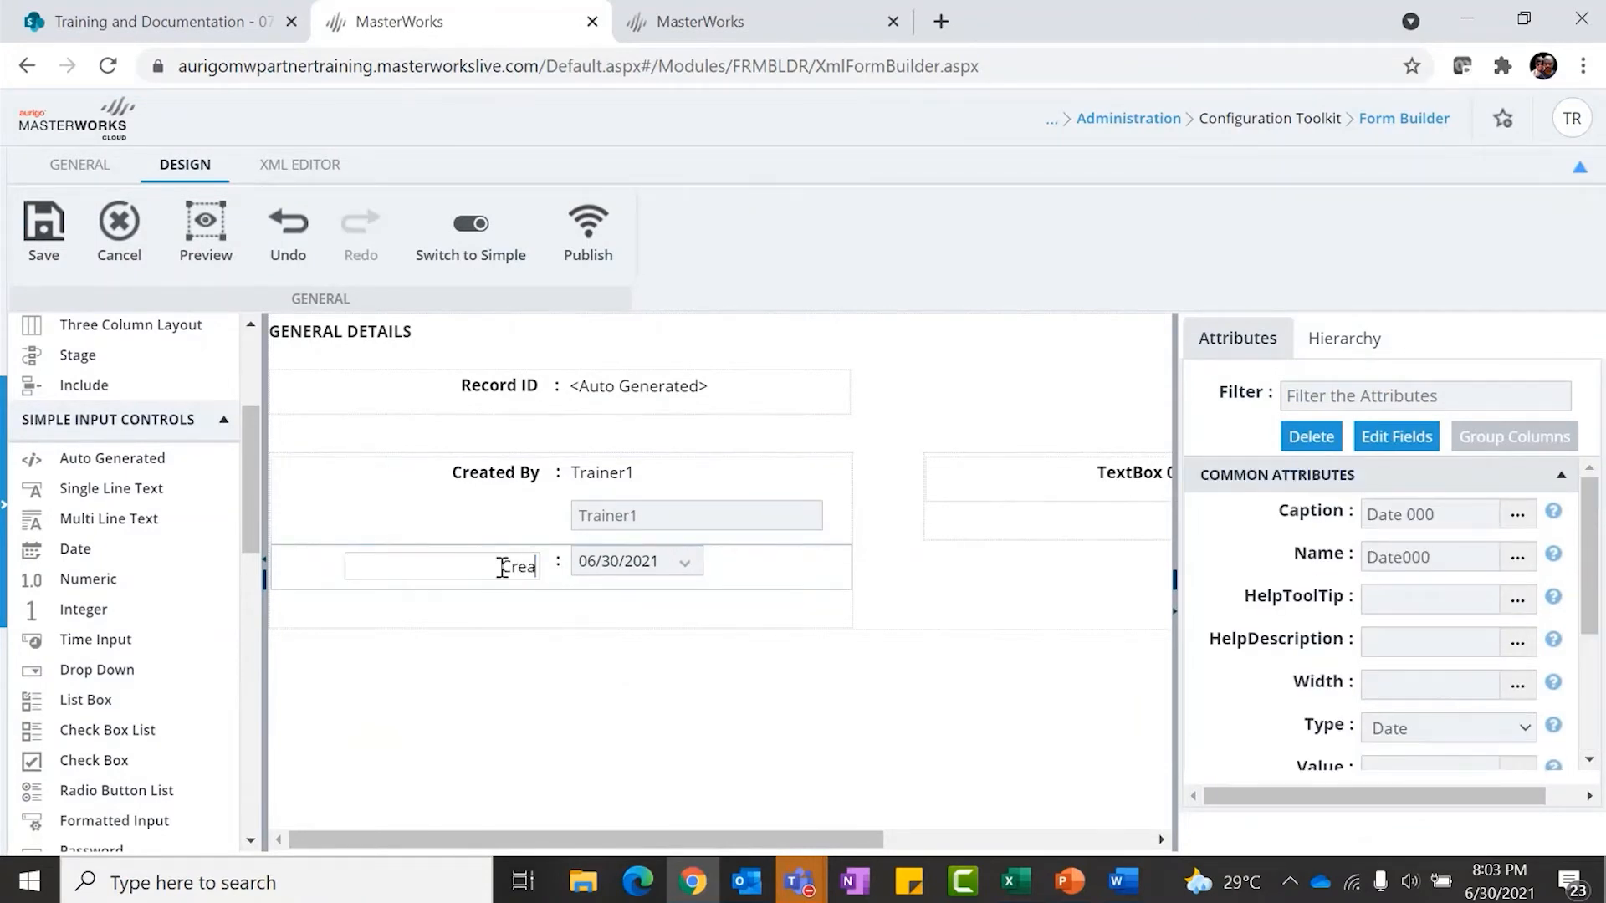
{"action": "type", "text": "ted On"}
{"action": "left_click", "coordinate": [908, 587]}
Set the Created On date control's Name to CreatedOn and its ReadOnly attribute to True
{"action": "double_click", "coordinate": [1426, 556]}
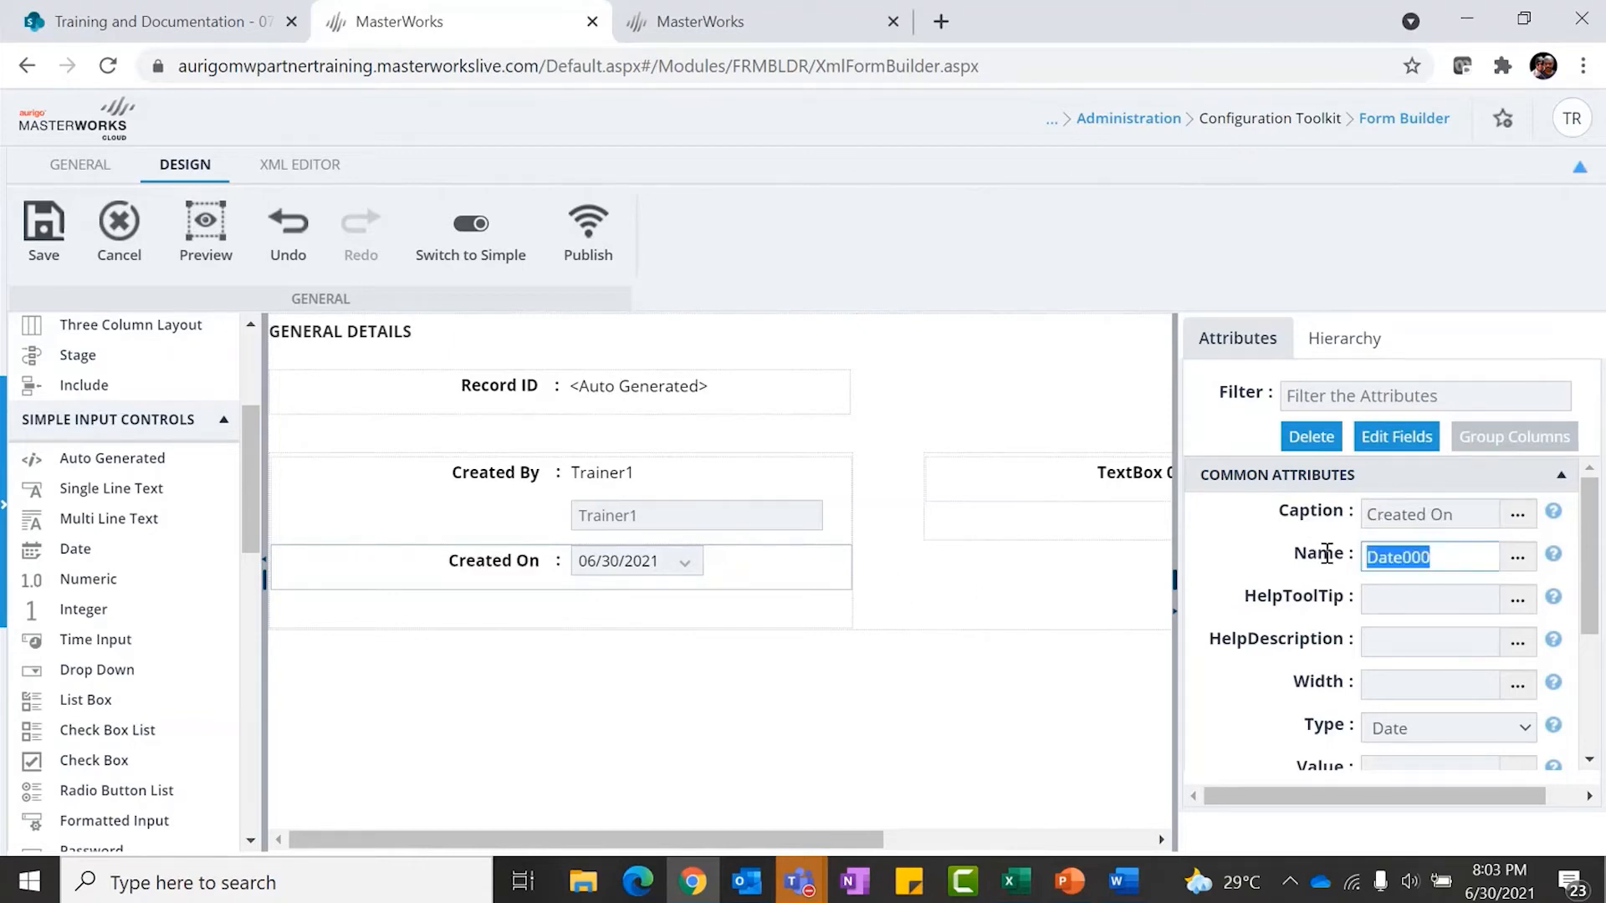
{"action": "type", "text": "CreatedOn"}
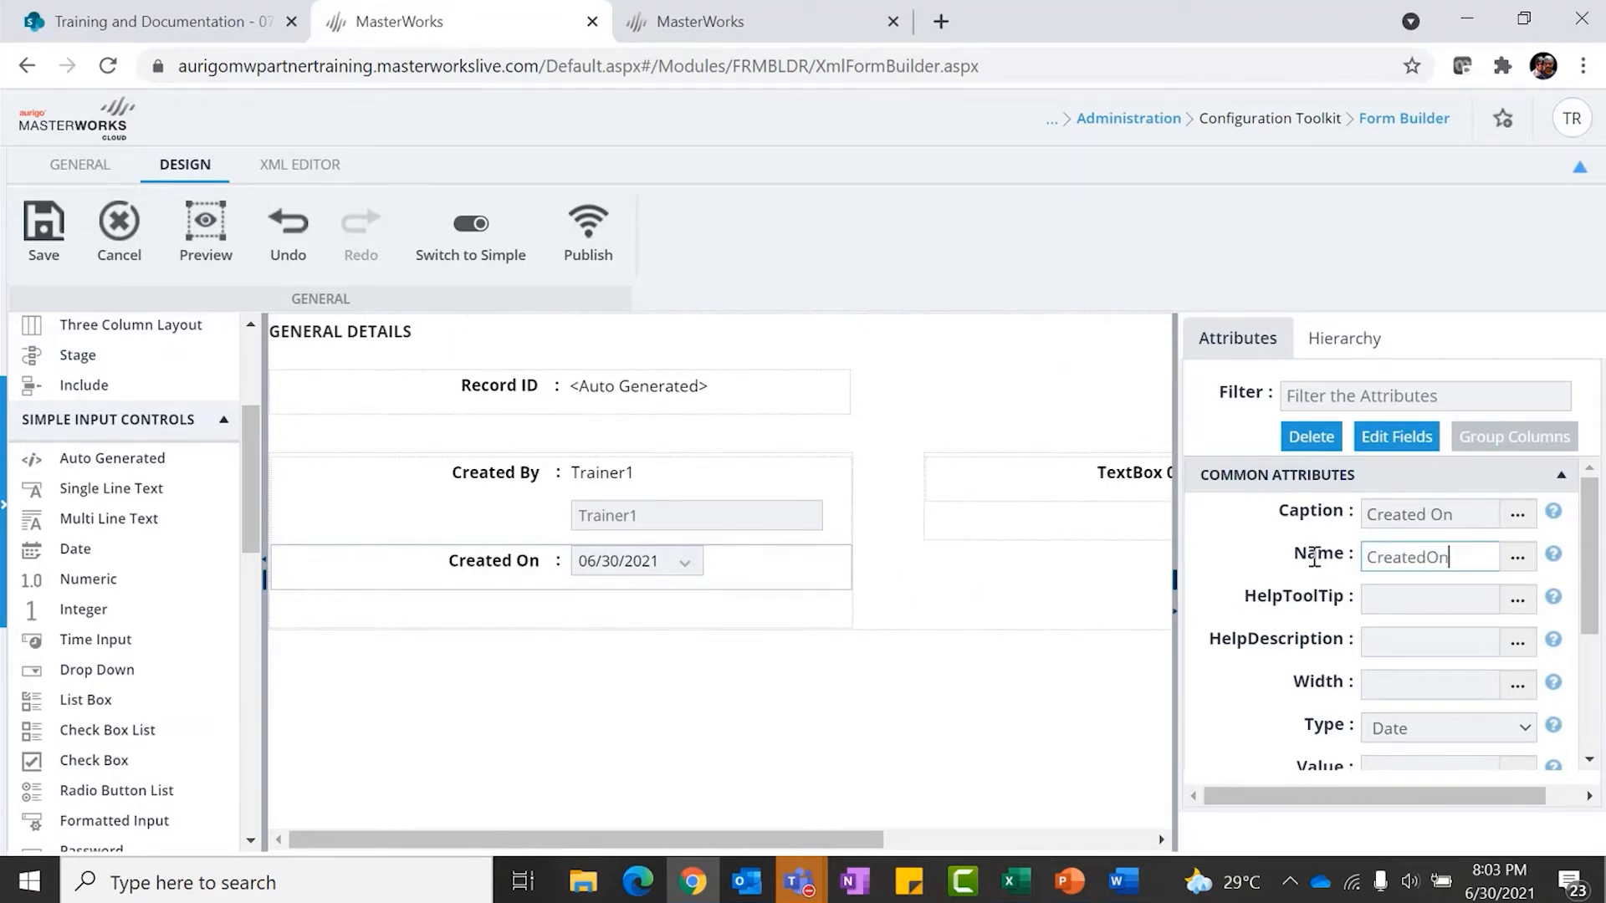
{"action": "scroll", "coordinate": [1422, 652], "scroll_direction": "down", "scroll_amount": 3}
{"action": "left_click", "coordinate": [1436, 715]}
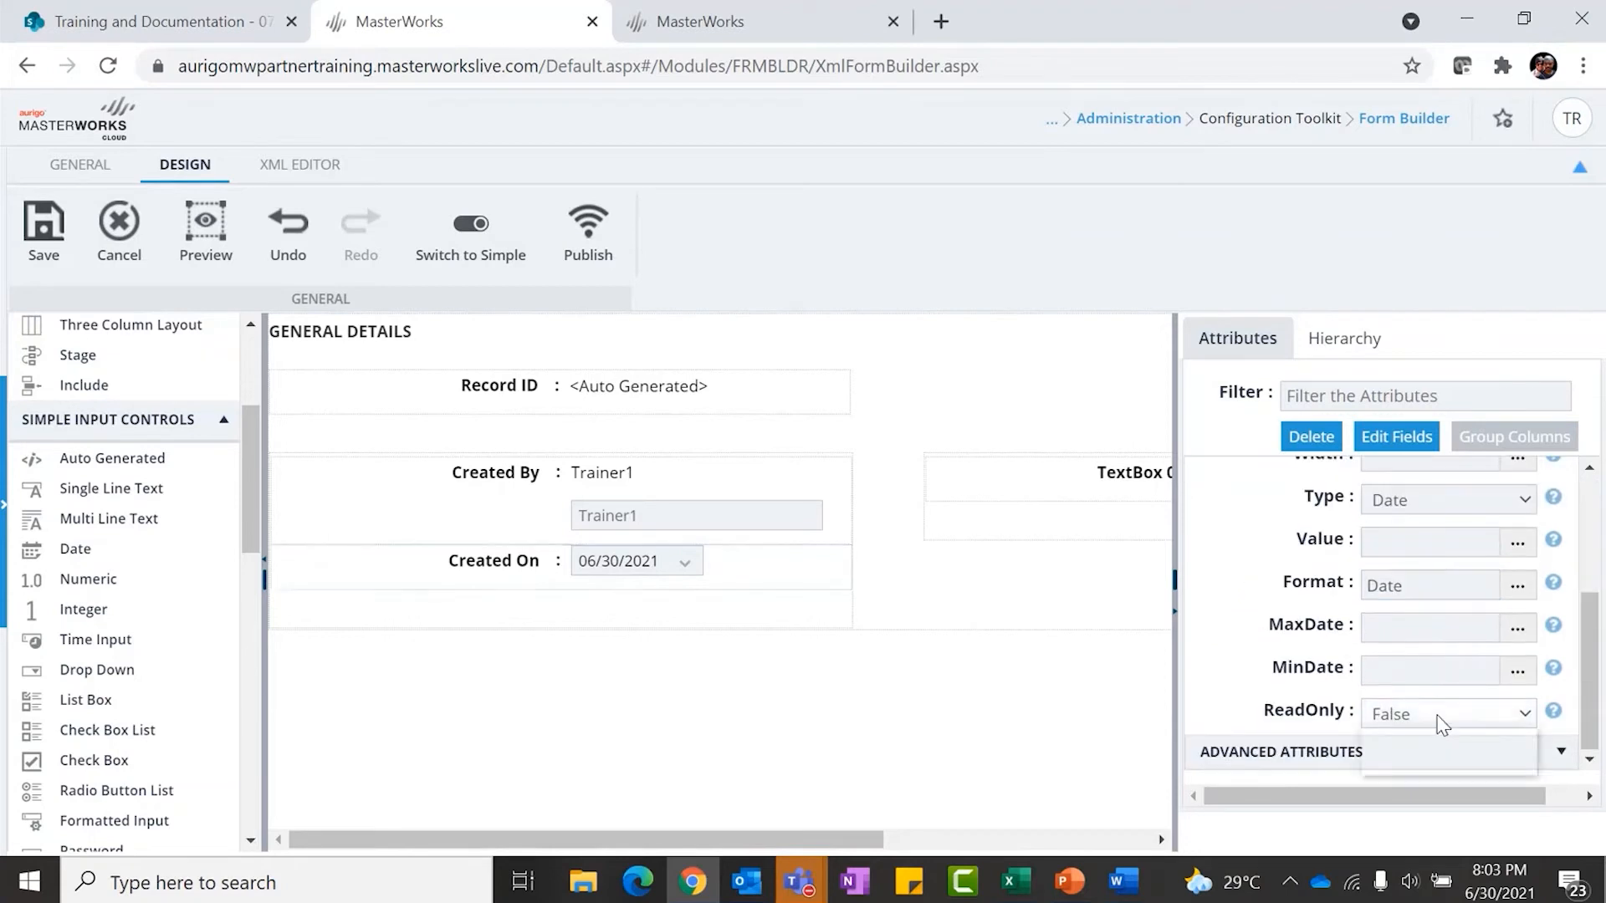
{"action": "left_click", "coordinate": [1423, 741]}
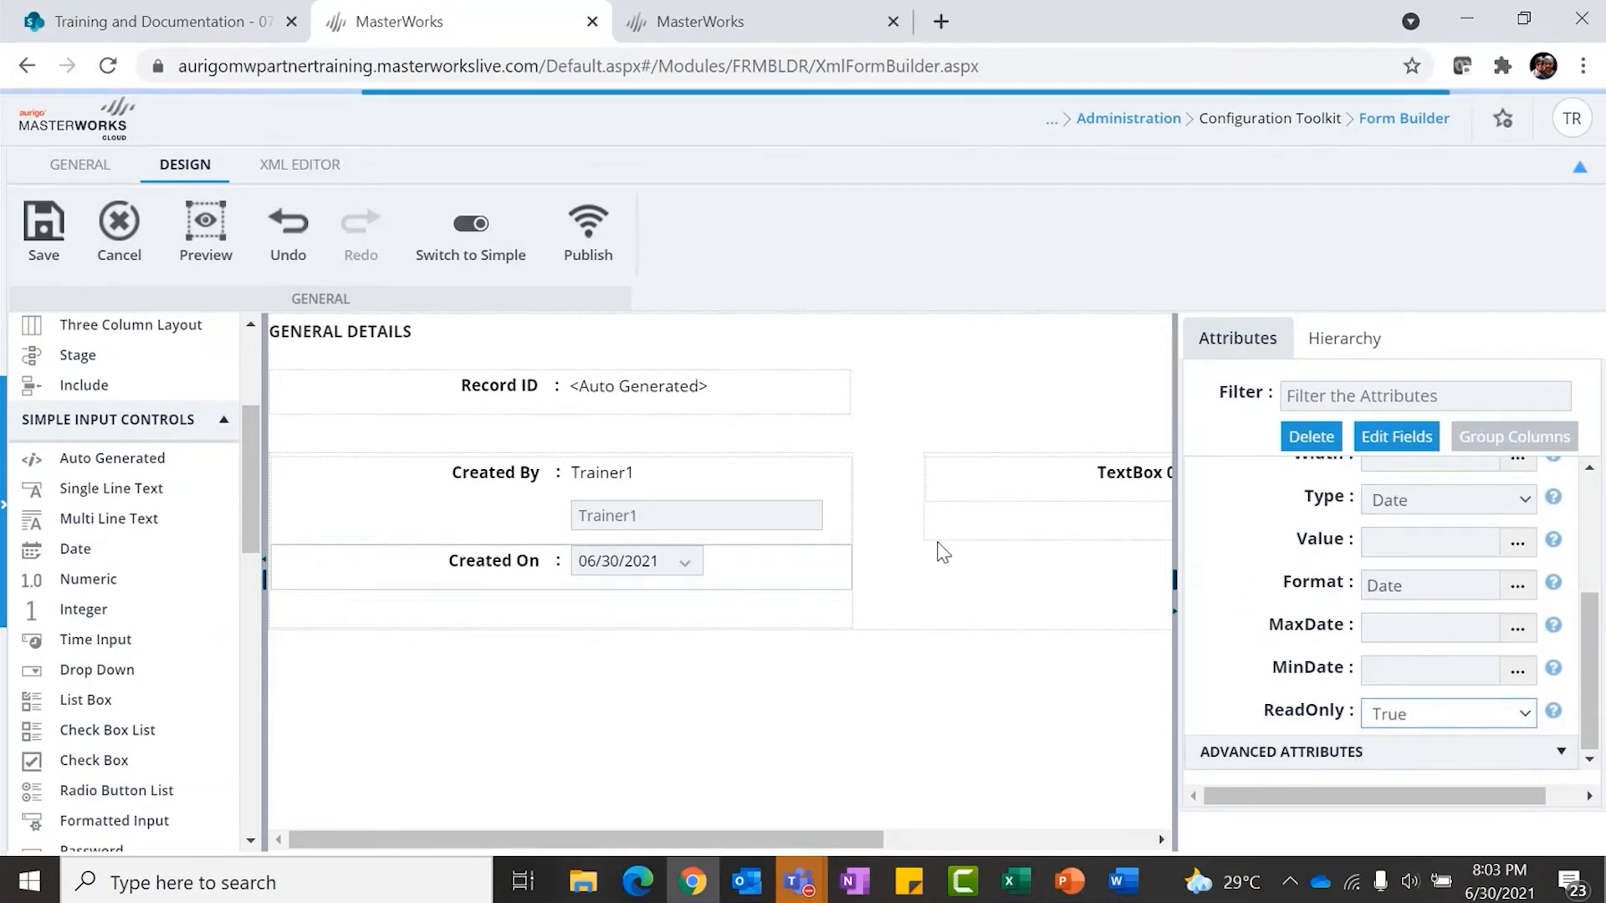
{"action": "left_click", "coordinate": [874, 519]}
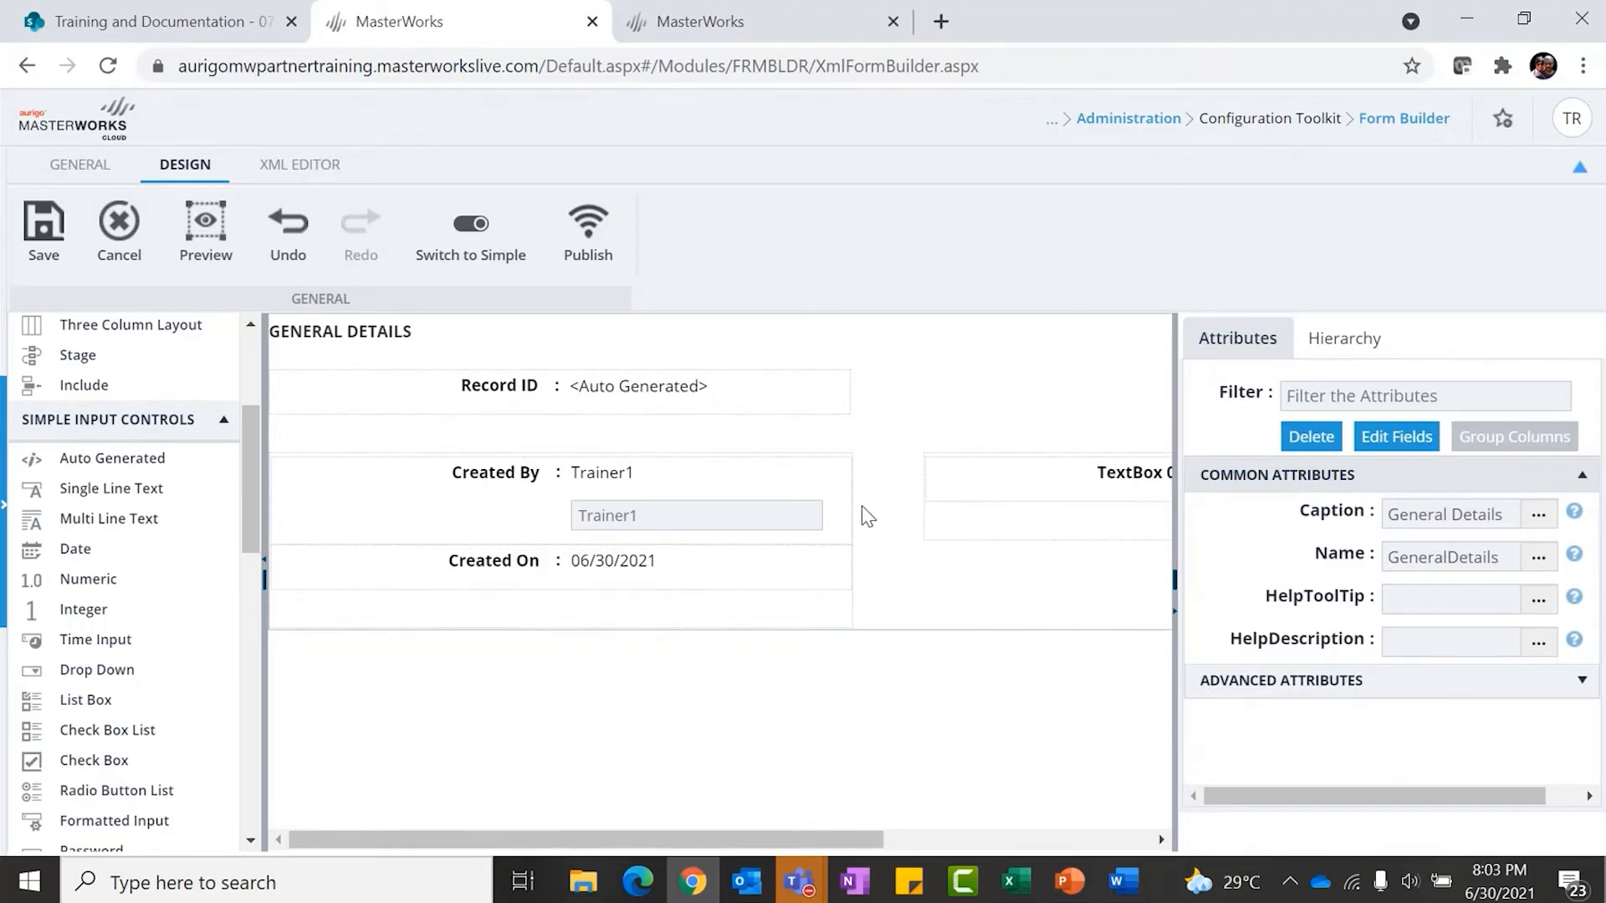
Examine the available resolvers for the Created By text box's Value, then close the editor without changing it
{"action": "left_click", "coordinate": [702, 519]}
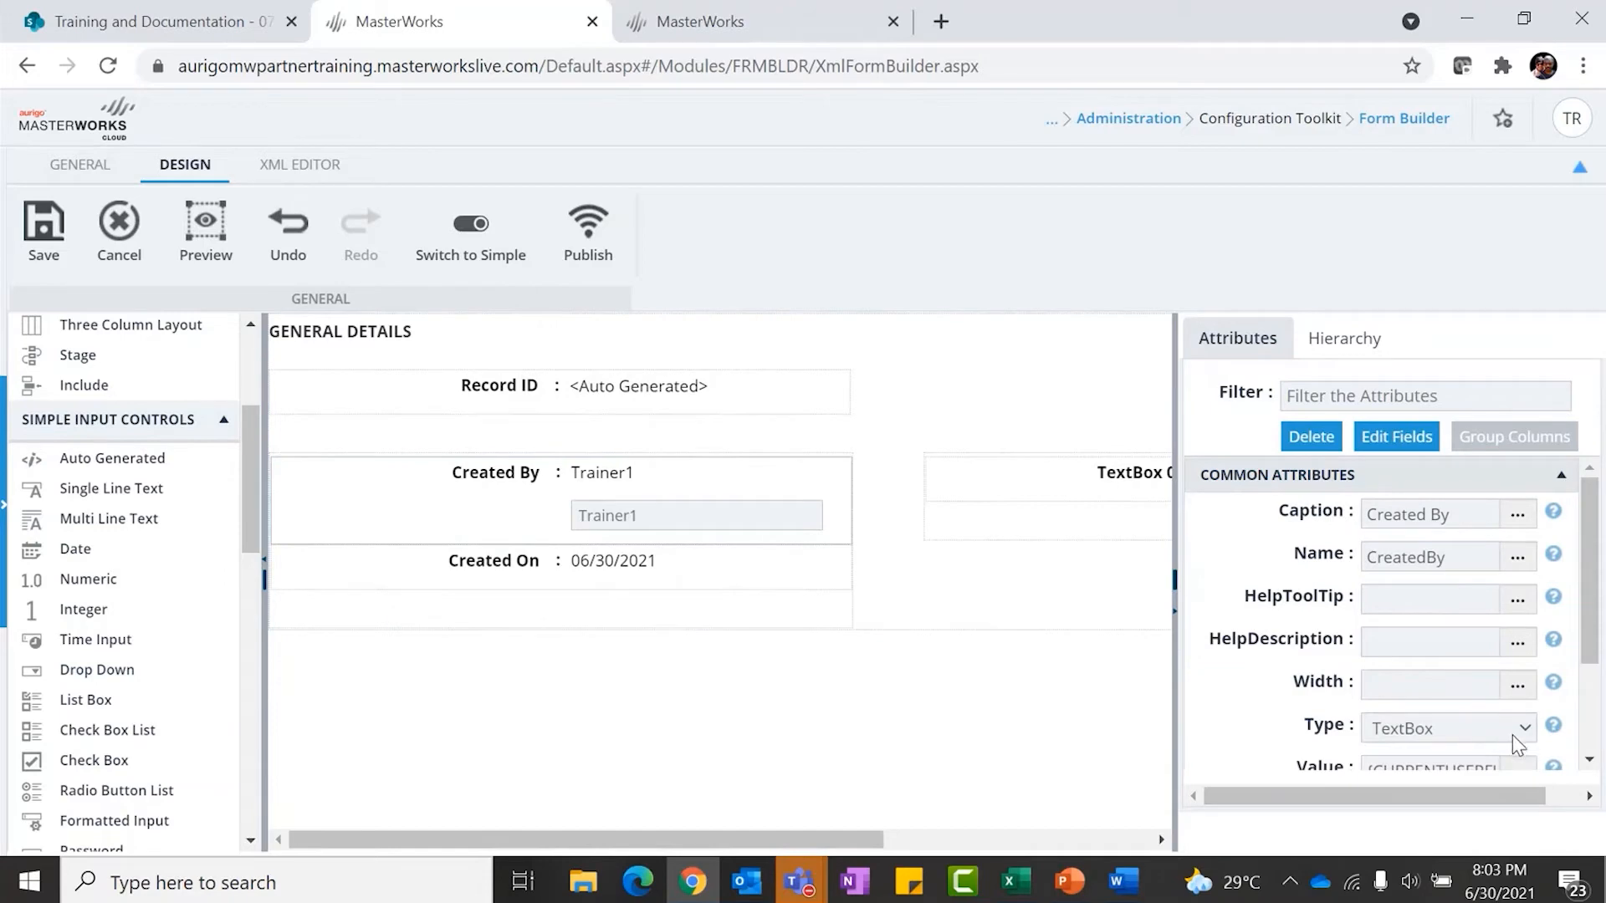
{"action": "scroll", "coordinate": [1512, 734], "scroll_direction": "down", "scroll_amount": 2}
{"action": "left_click", "coordinate": [1517, 628]}
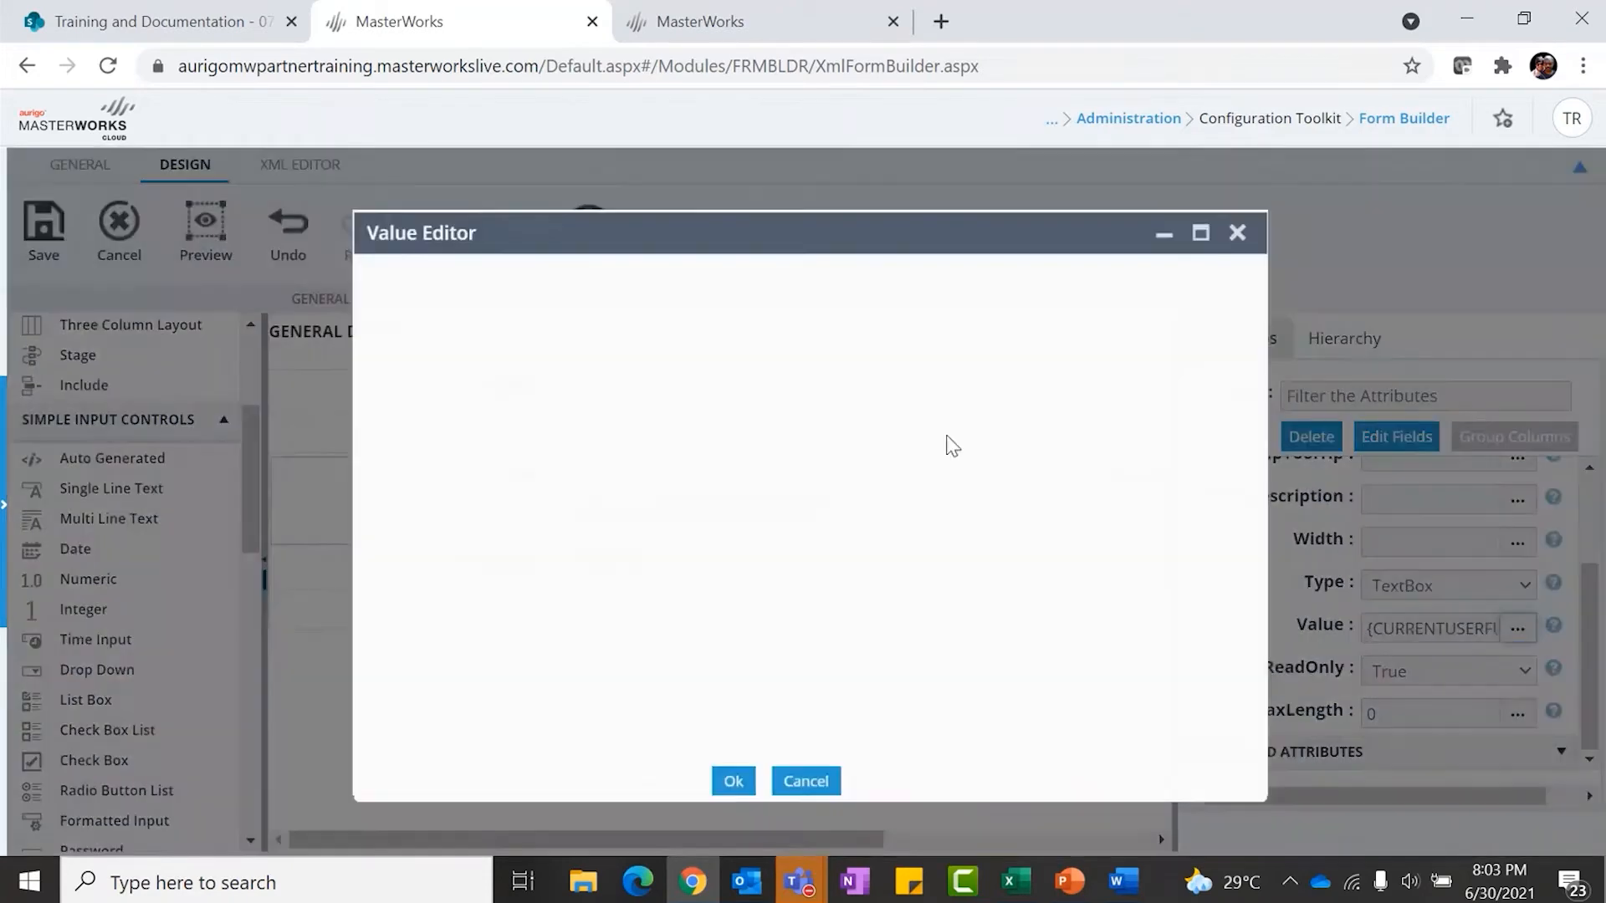
{"action": "left_click", "coordinate": [669, 269]}
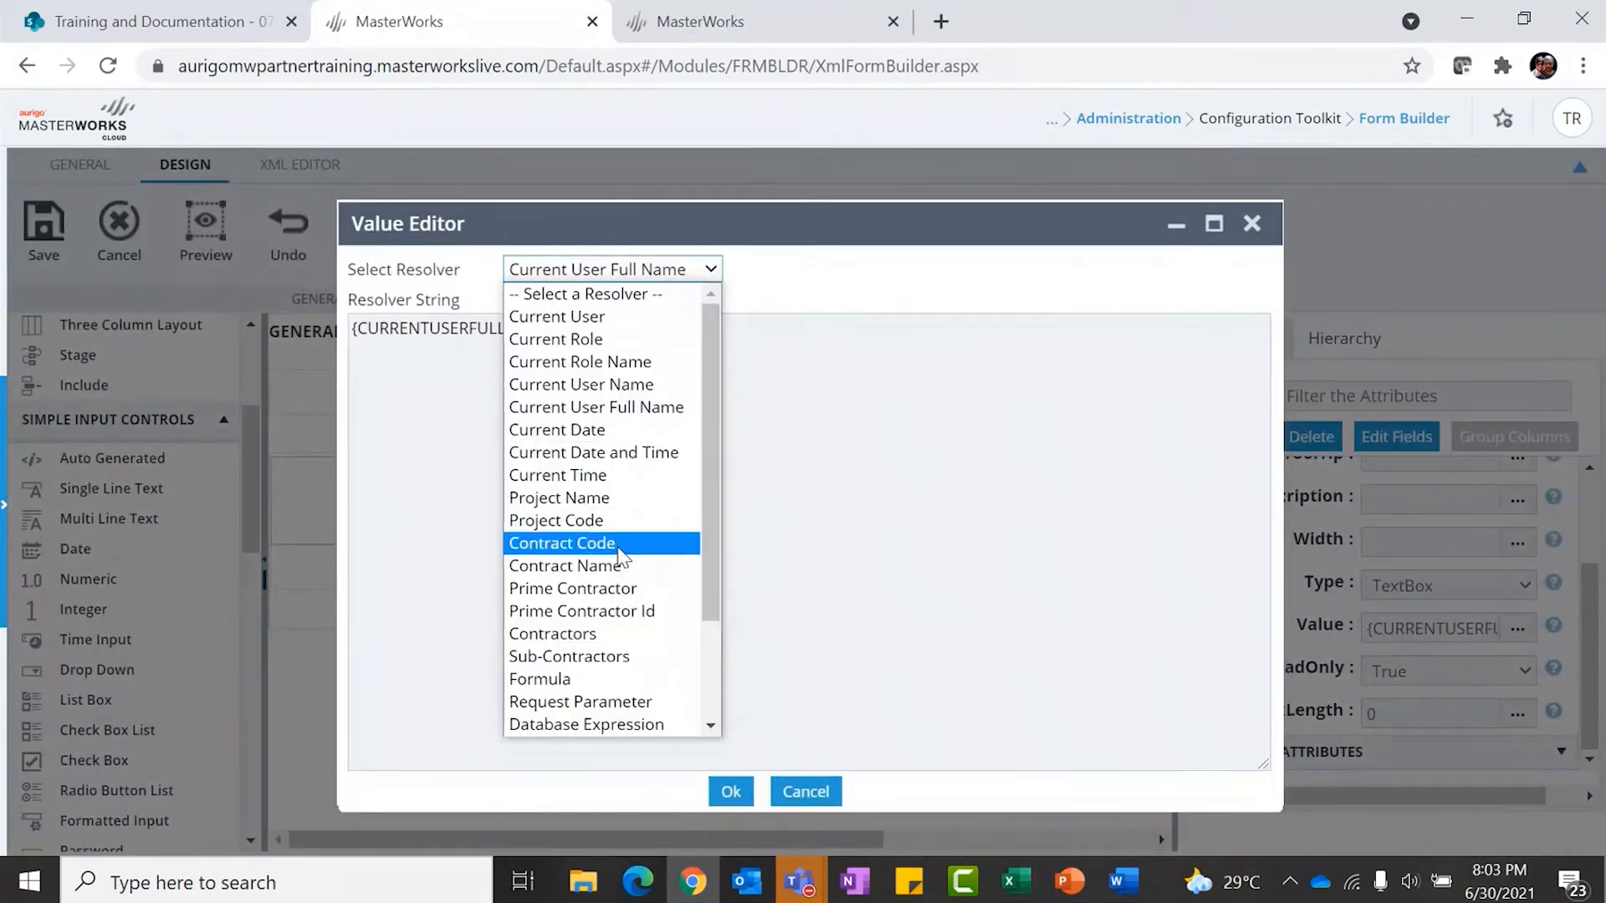
{"action": "scroll", "coordinate": [617, 559], "scroll_direction": "down", "scroll_amount": 2}
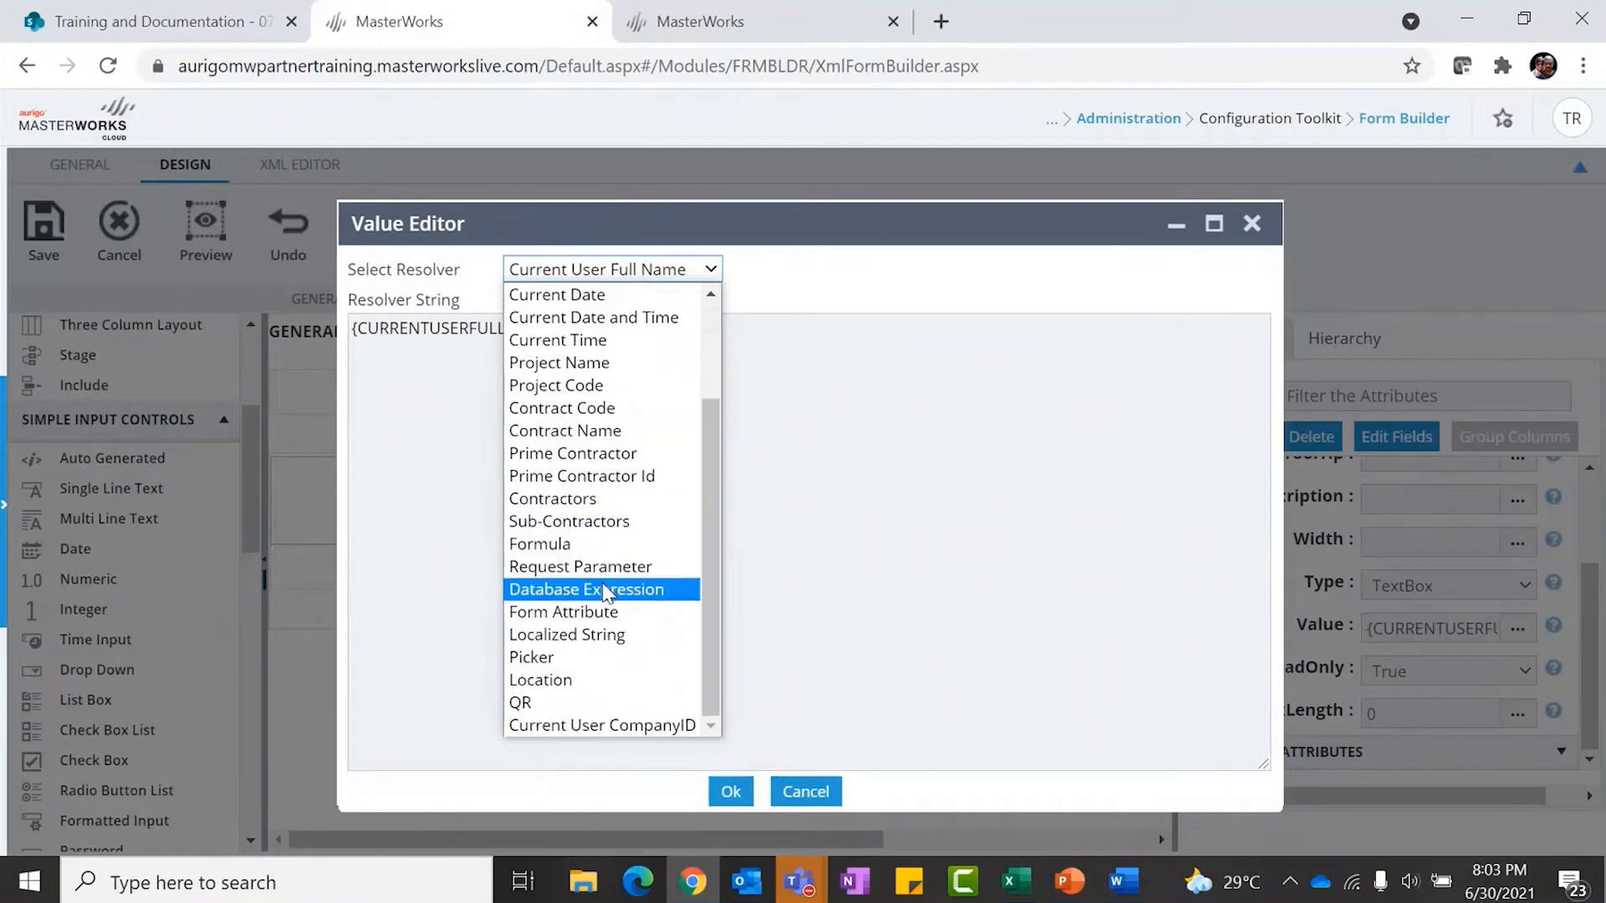
{"action": "scroll", "coordinate": [637, 430], "scroll_direction": "up", "scroll_amount": 2}
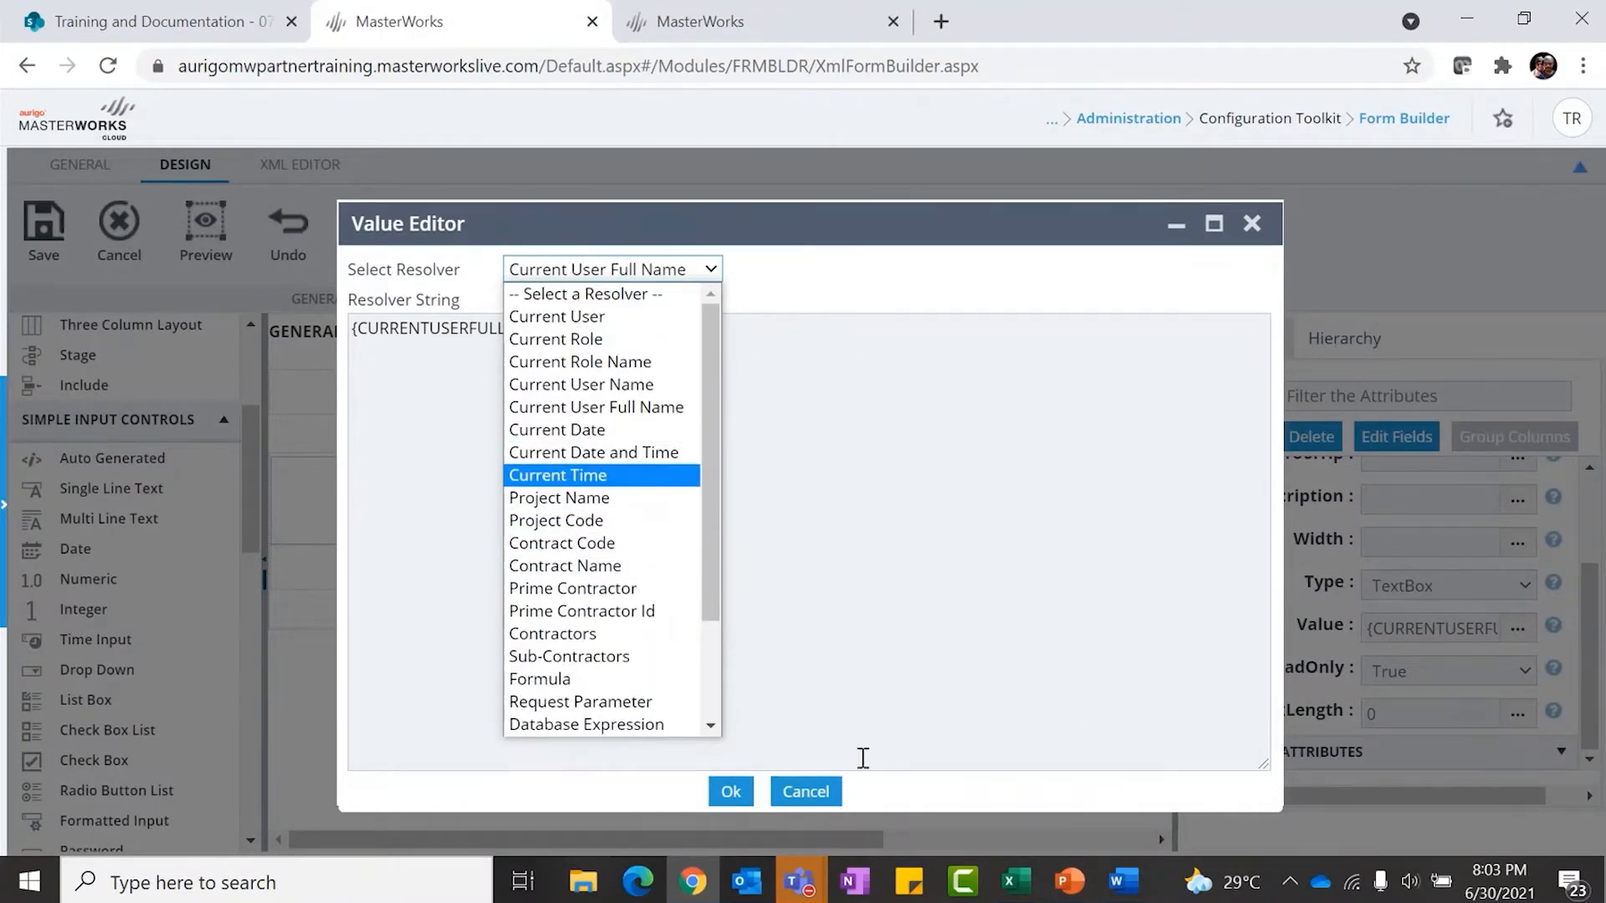
{"action": "left_click", "coordinate": [811, 792]}
{"action": "left_click", "coordinate": [811, 792]}
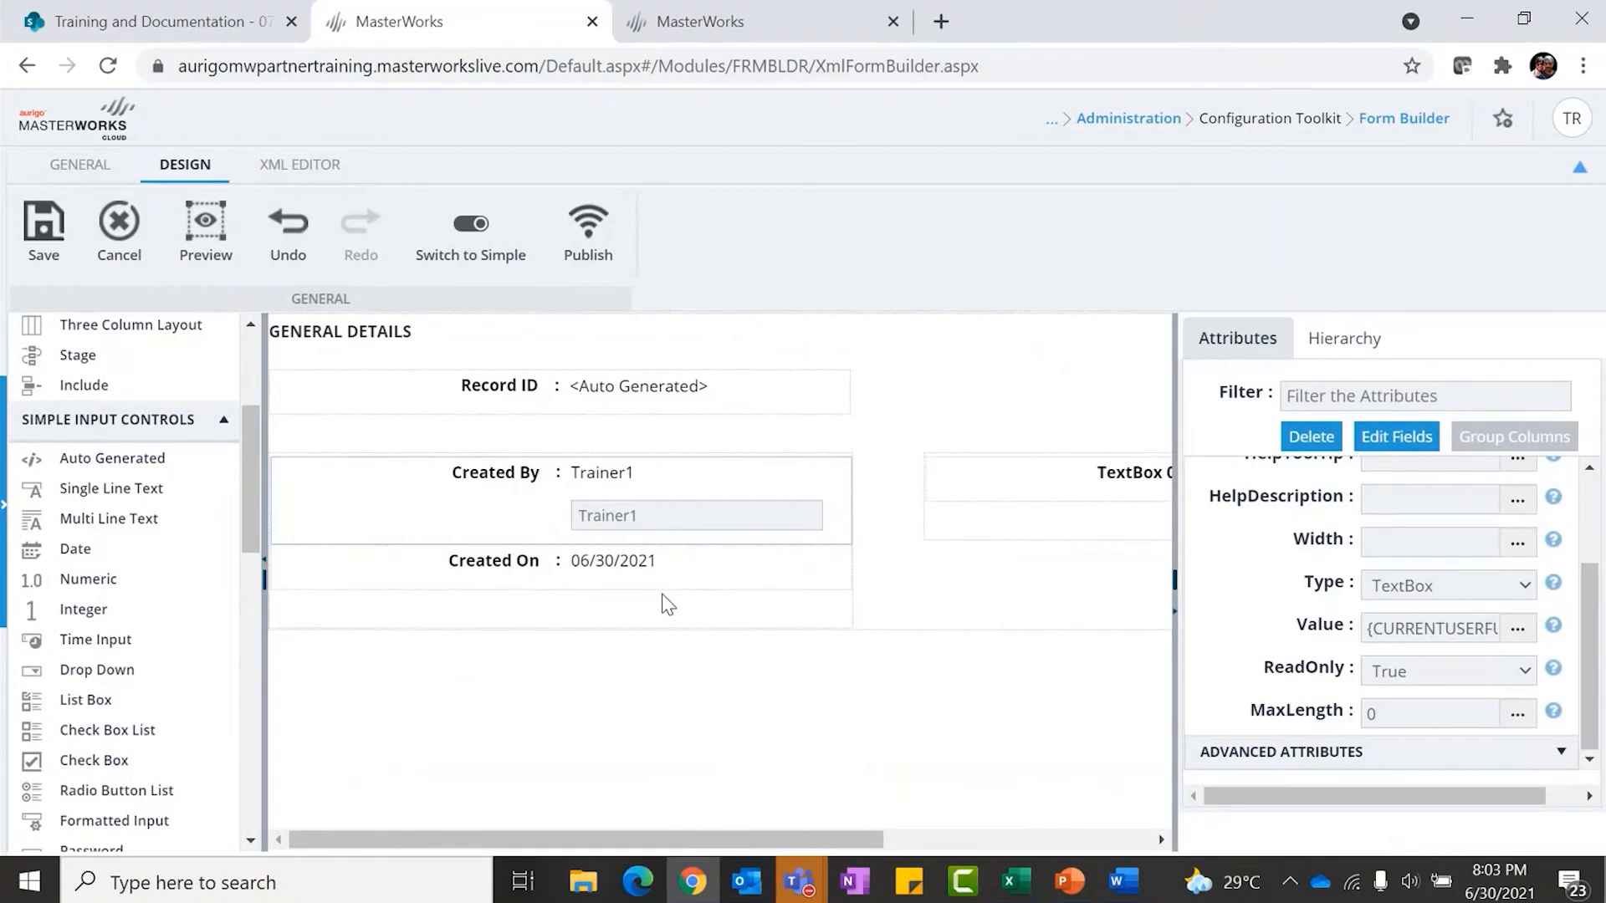
Change the caption of the text box in the second column, beside Created By, to Employee Name
{"action": "scroll", "coordinate": [906, 580], "scroll_direction": "right", "scroll_amount": 5}
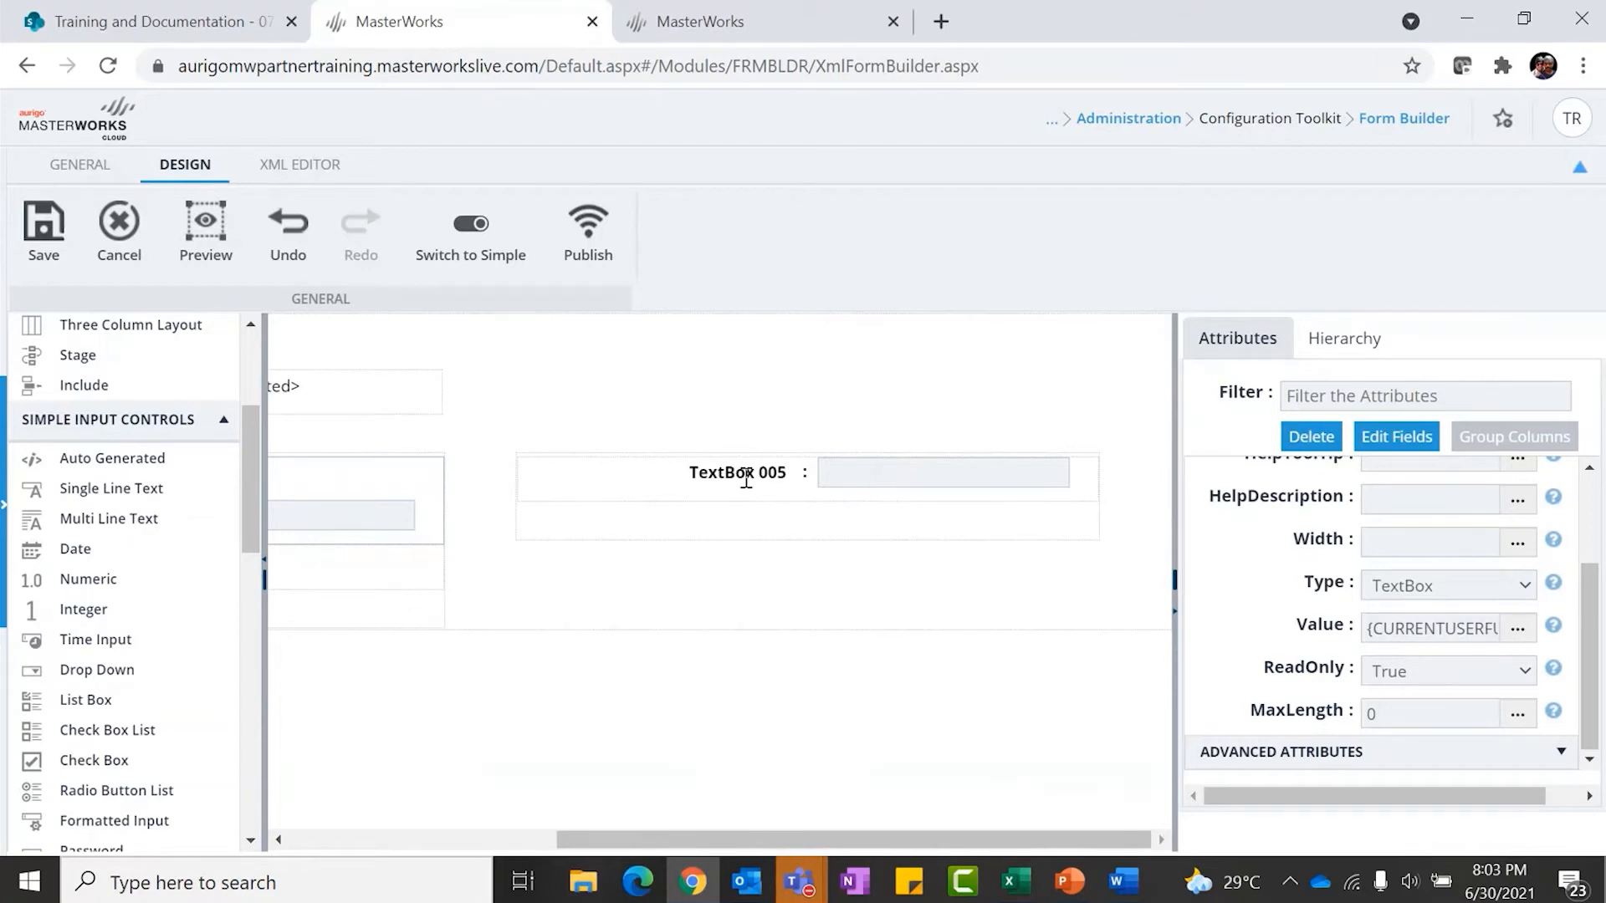
{"action": "double_click", "coordinate": [746, 475]}
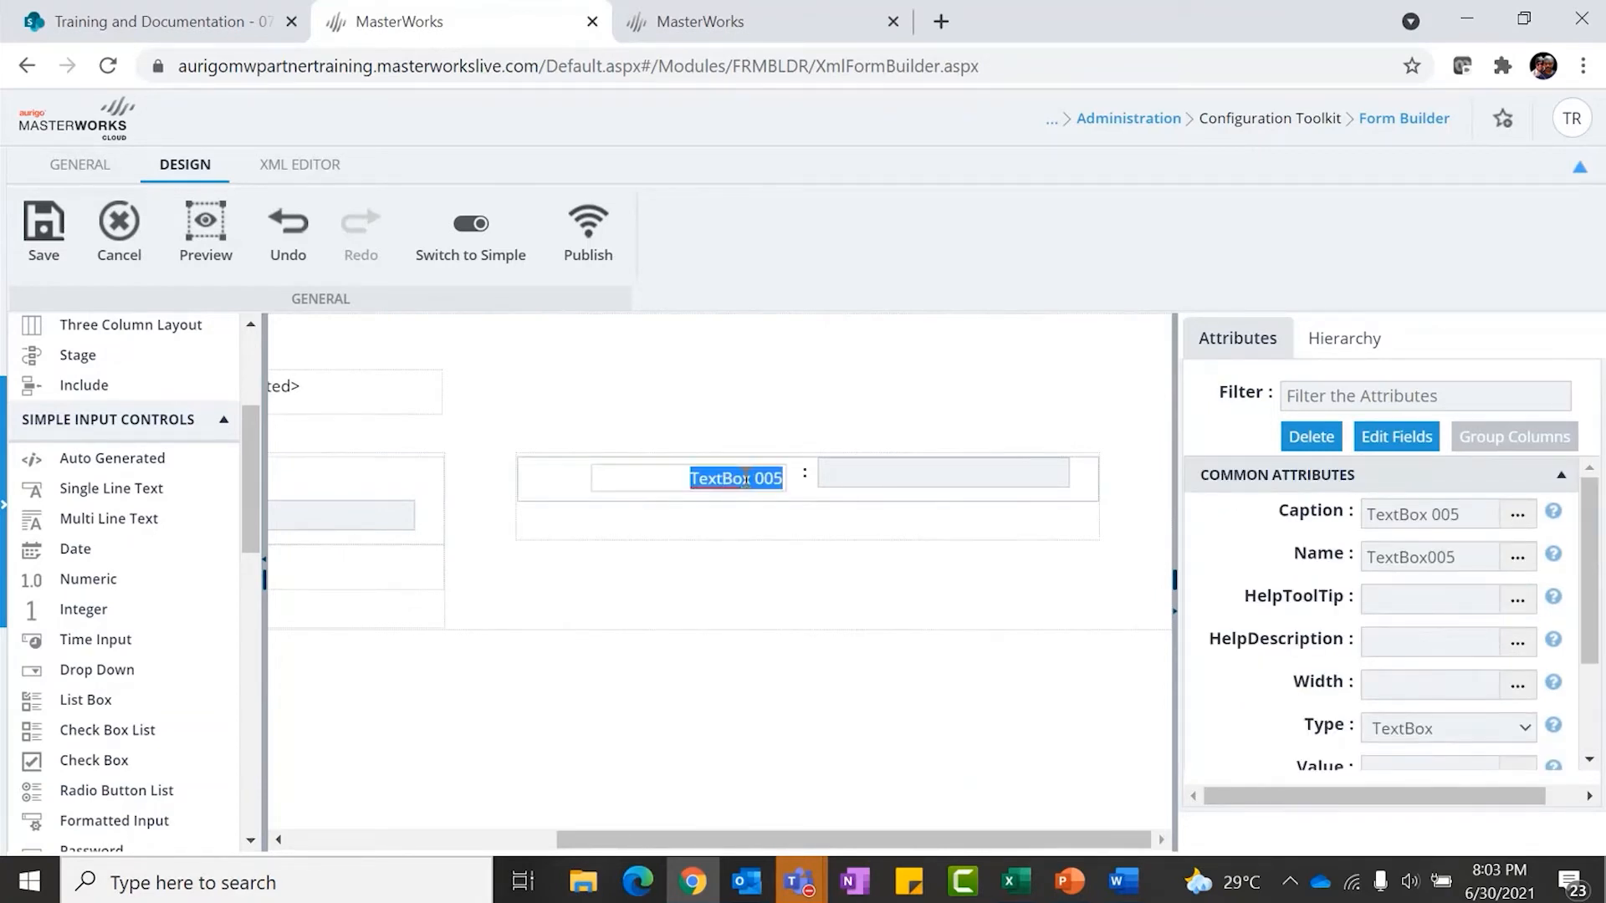
{"action": "type", "text": "E"}
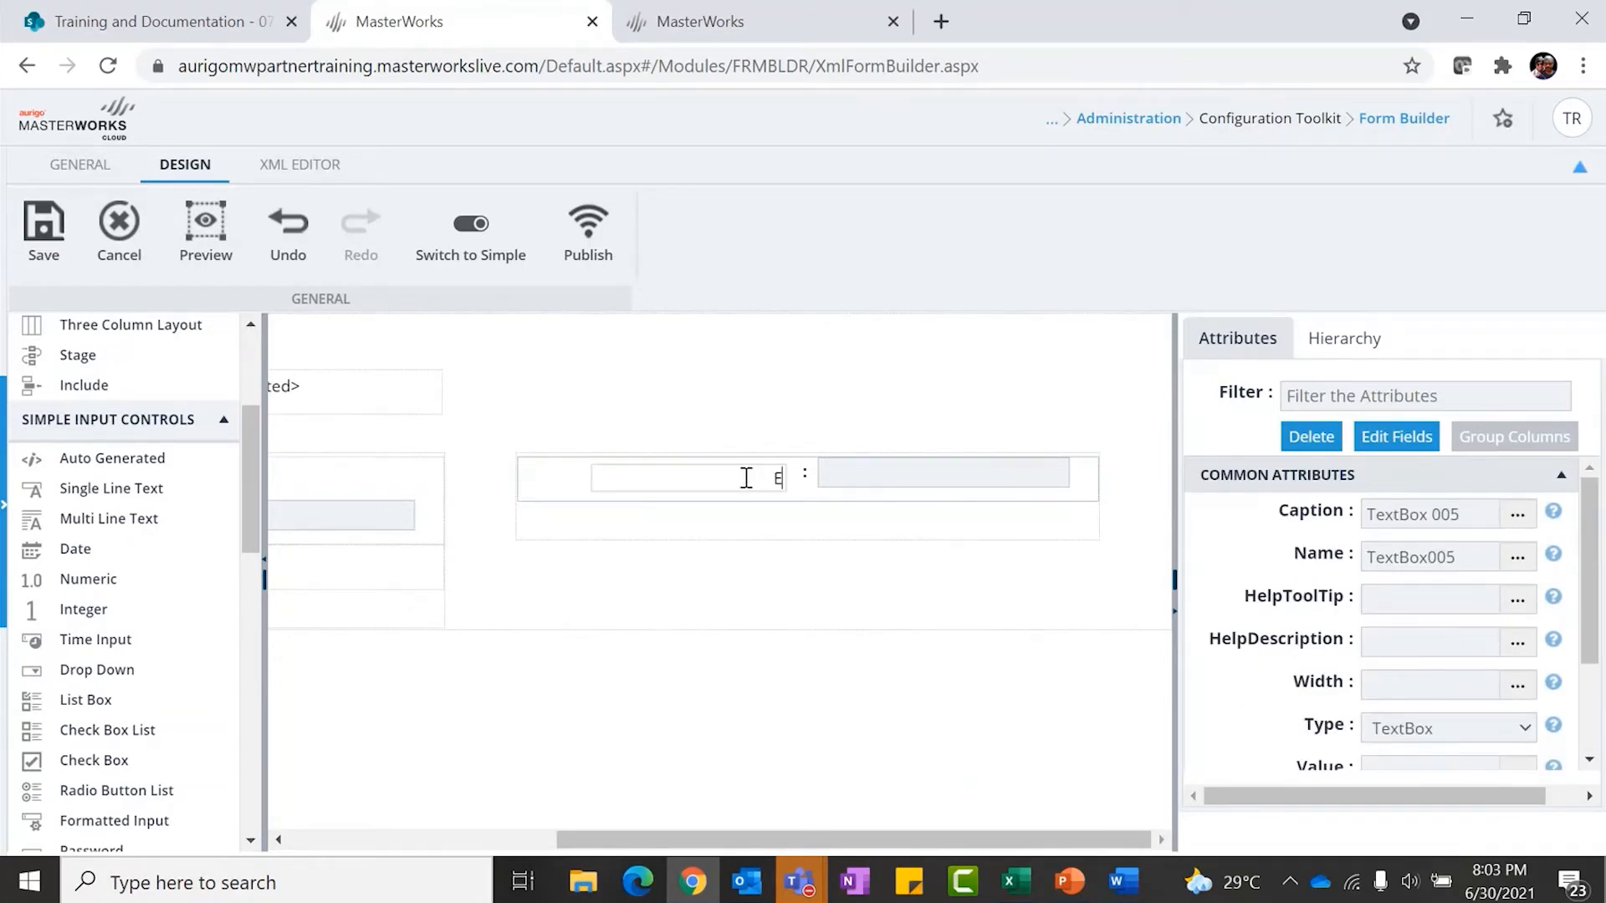
{"action": "type", "text": "dmployee Name"}
{"action": "left_click", "coordinate": [768, 422]}
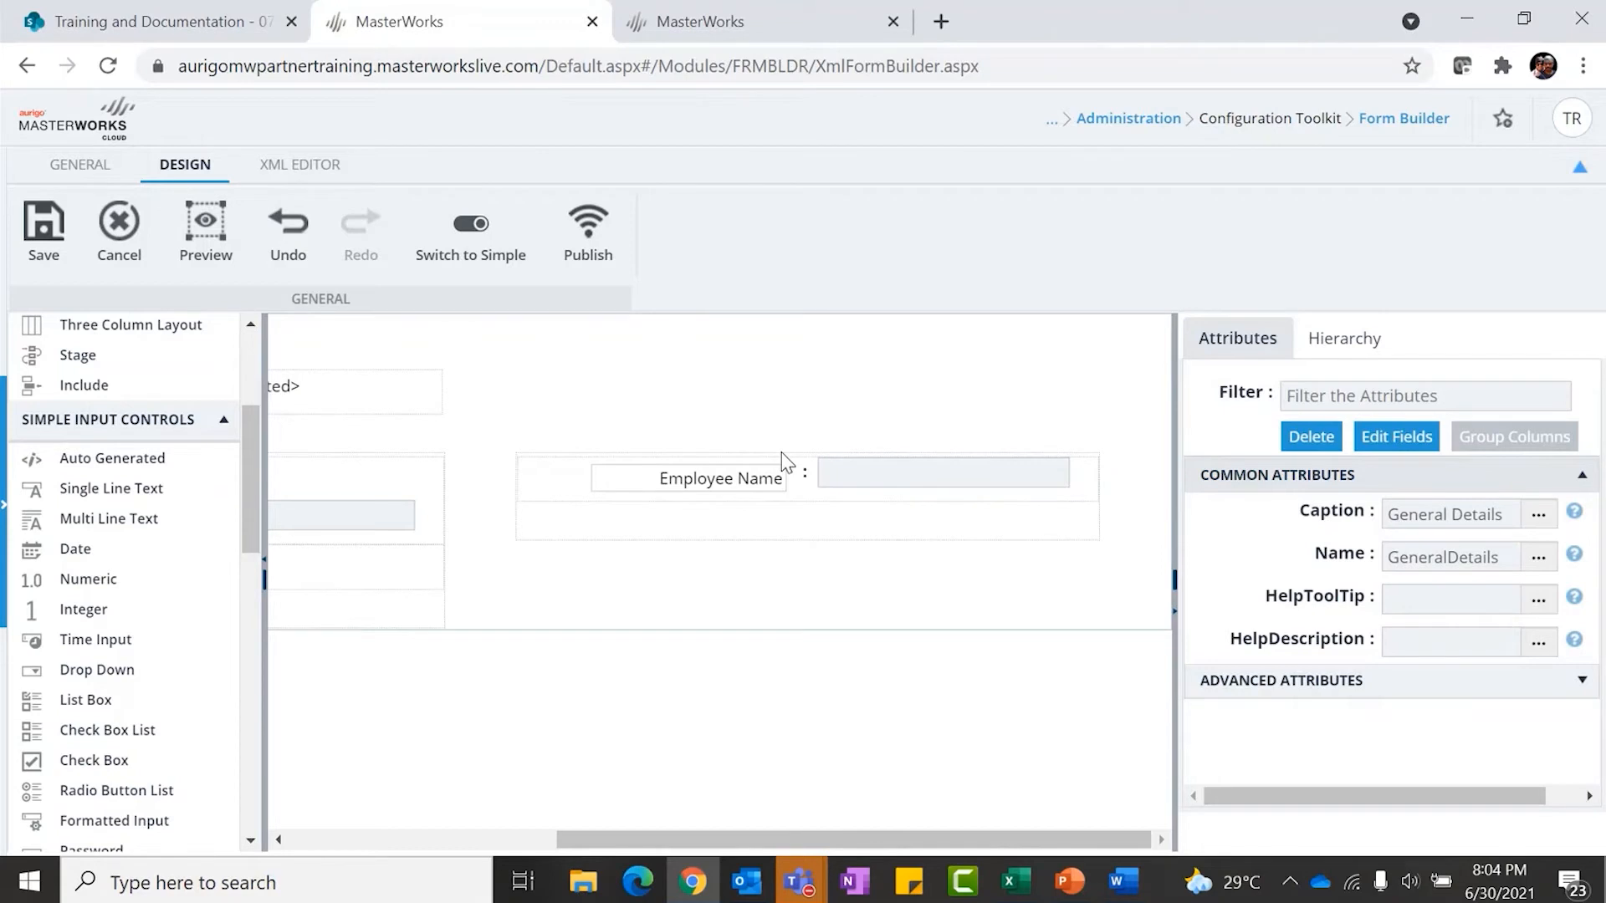
Set the Employee Name text box's Name attribute to EmployeeName
{"action": "left_click", "coordinate": [781, 453]}
{"action": "left_click", "coordinate": [760, 460]}
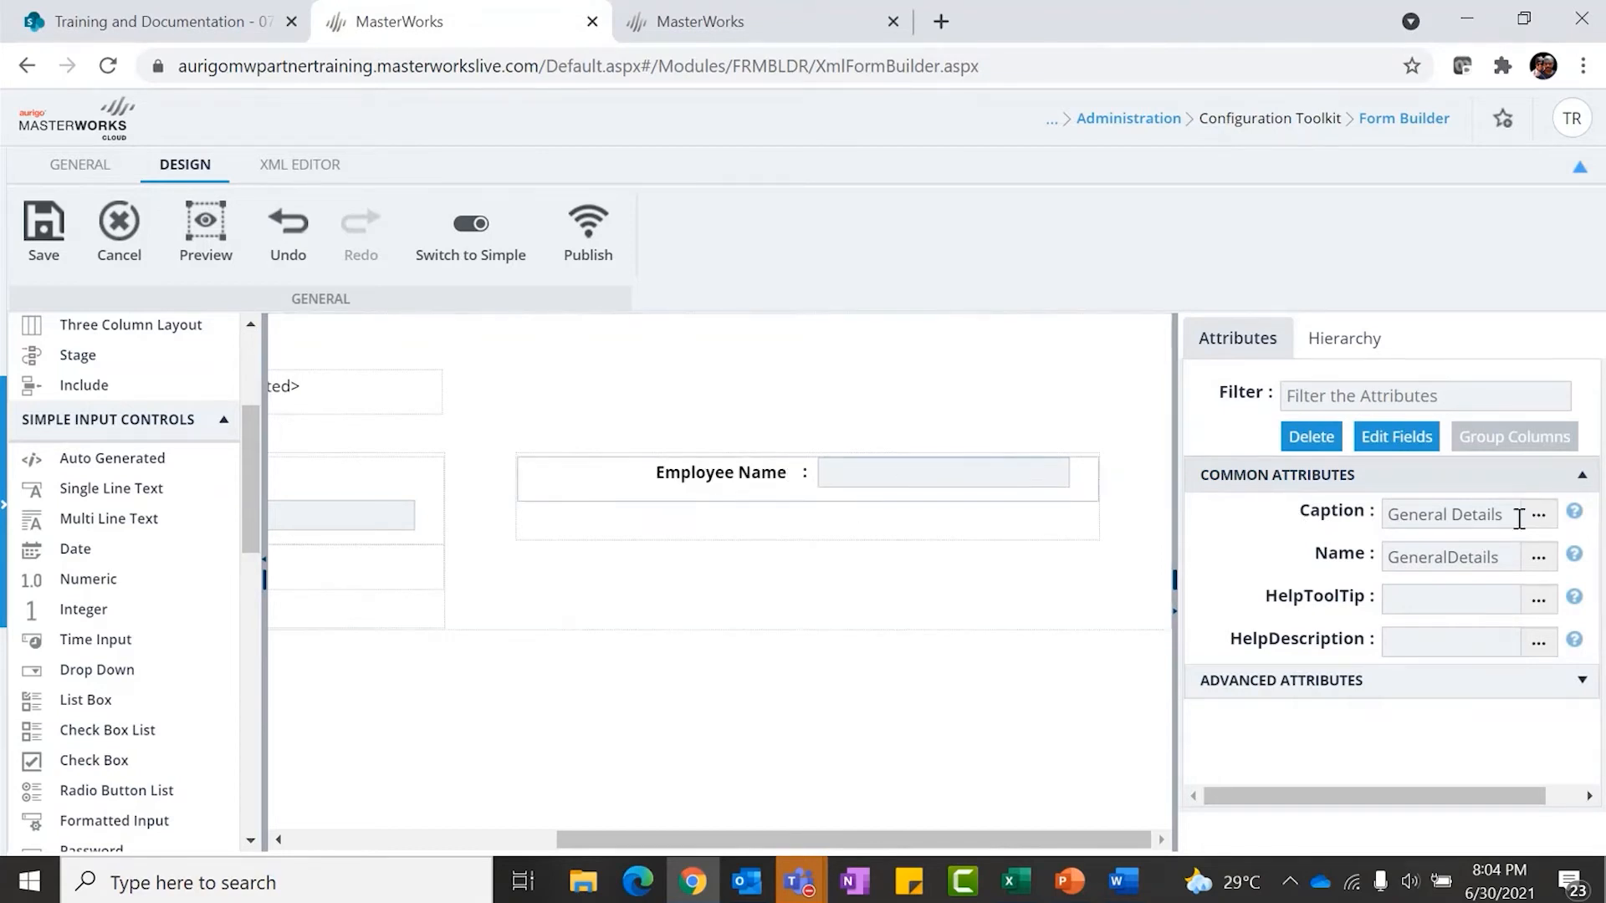
{"action": "left_click_drag", "start_coordinate": [1480, 556], "coordinate": [1204, 563]}
{"action": "type", "text": "Empl"}
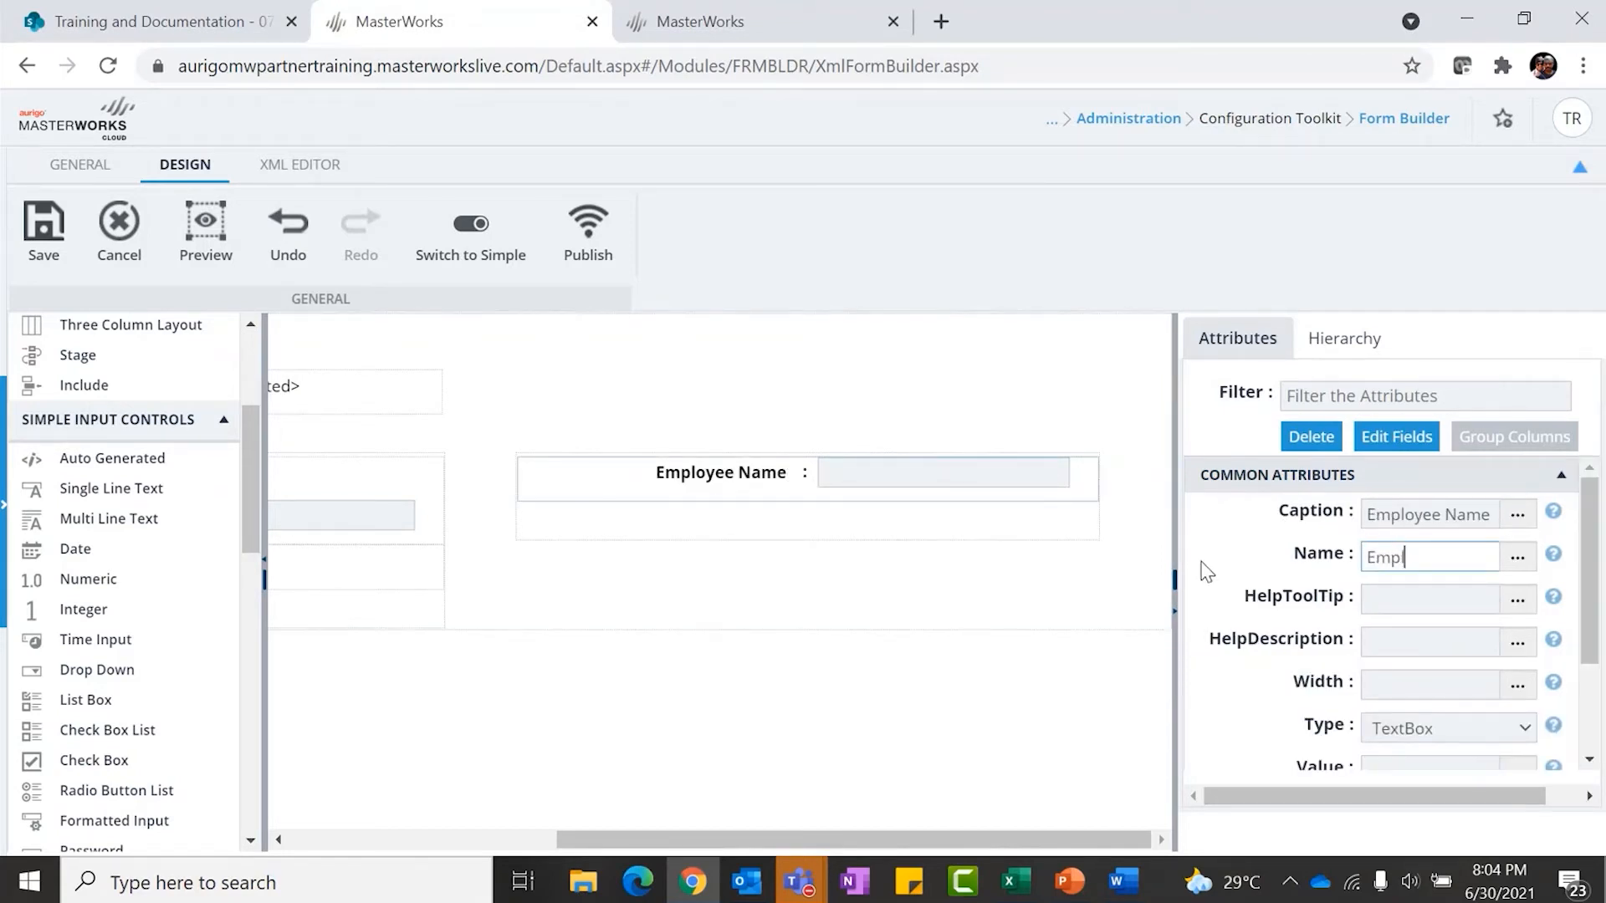
{"action": "type", "text": "oyeeName"}
{"action": "scroll", "coordinate": [1205, 572], "scroll_direction": "down", "scroll_amount": 2}
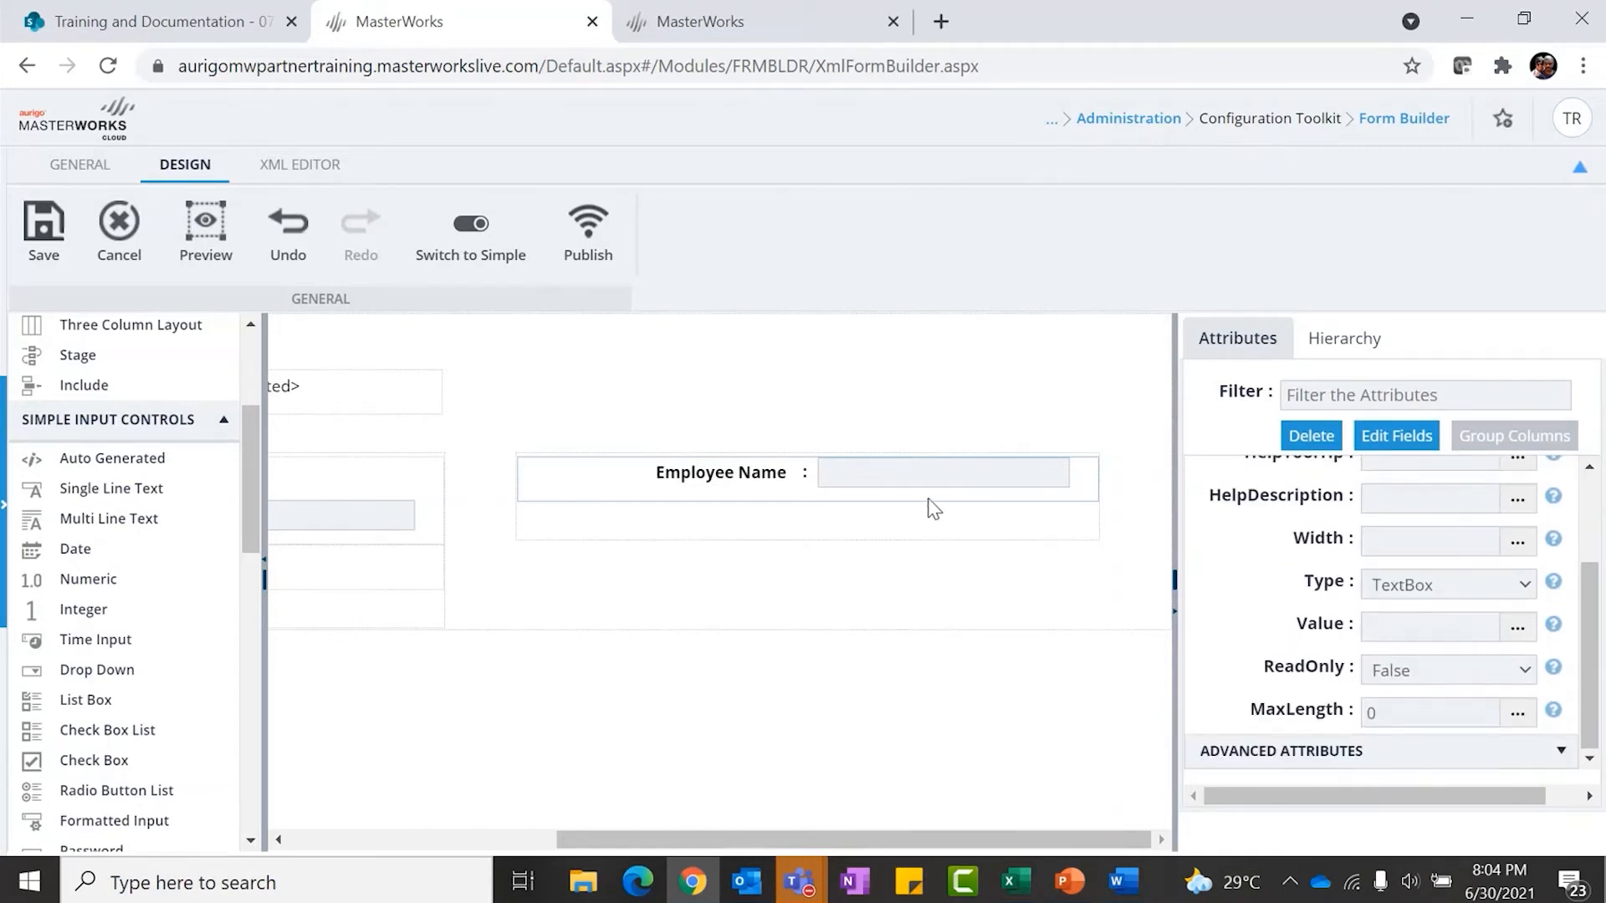
{"action": "left_click", "coordinate": [1142, 500]}
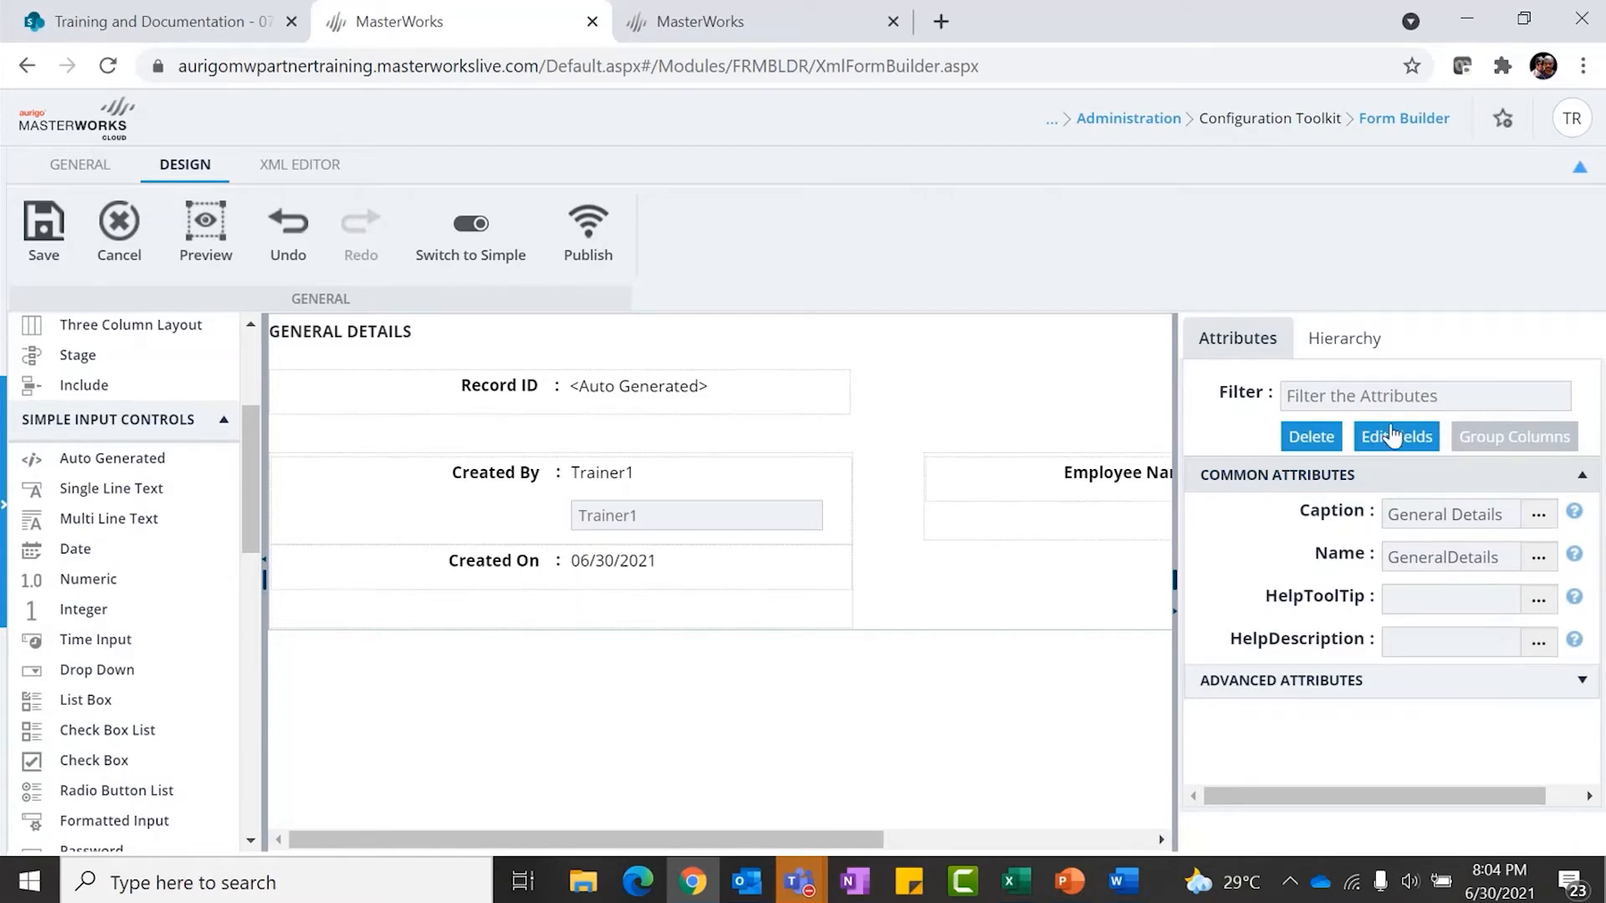
Make the Employee Name text box mandatory by setting its Validations attribute to Required
{"action": "scroll", "coordinate": [1104, 479], "scroll_direction": "right", "scroll_amount": 5}
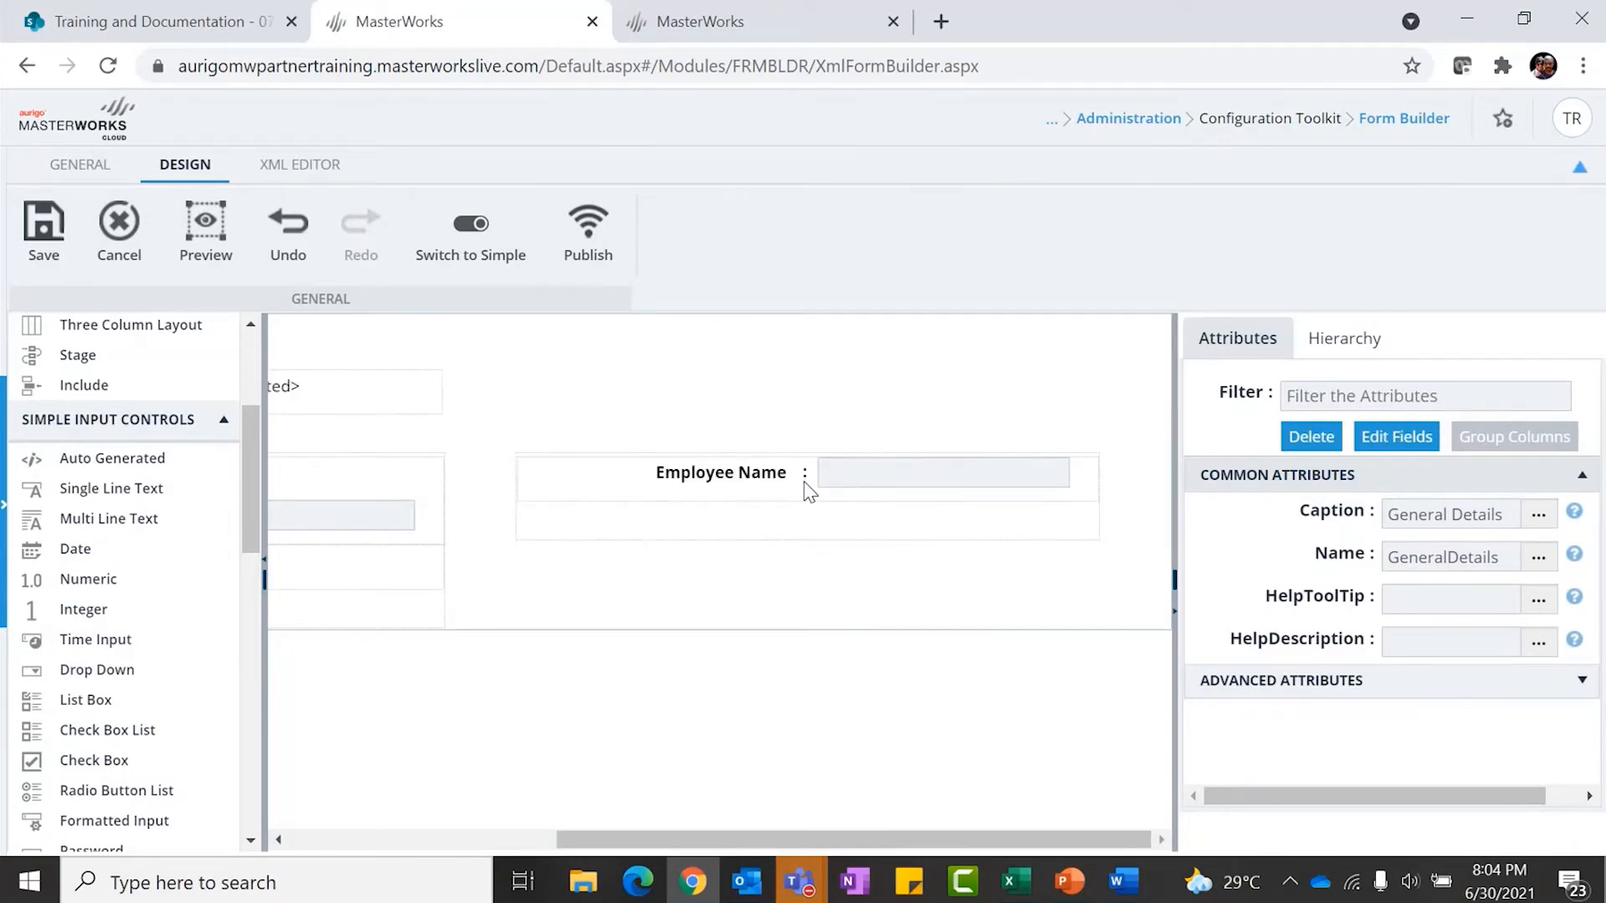
{"action": "left_click", "coordinate": [893, 480]}
{"action": "scroll", "coordinate": [1415, 632], "scroll_direction": "down", "scroll_amount": 2}
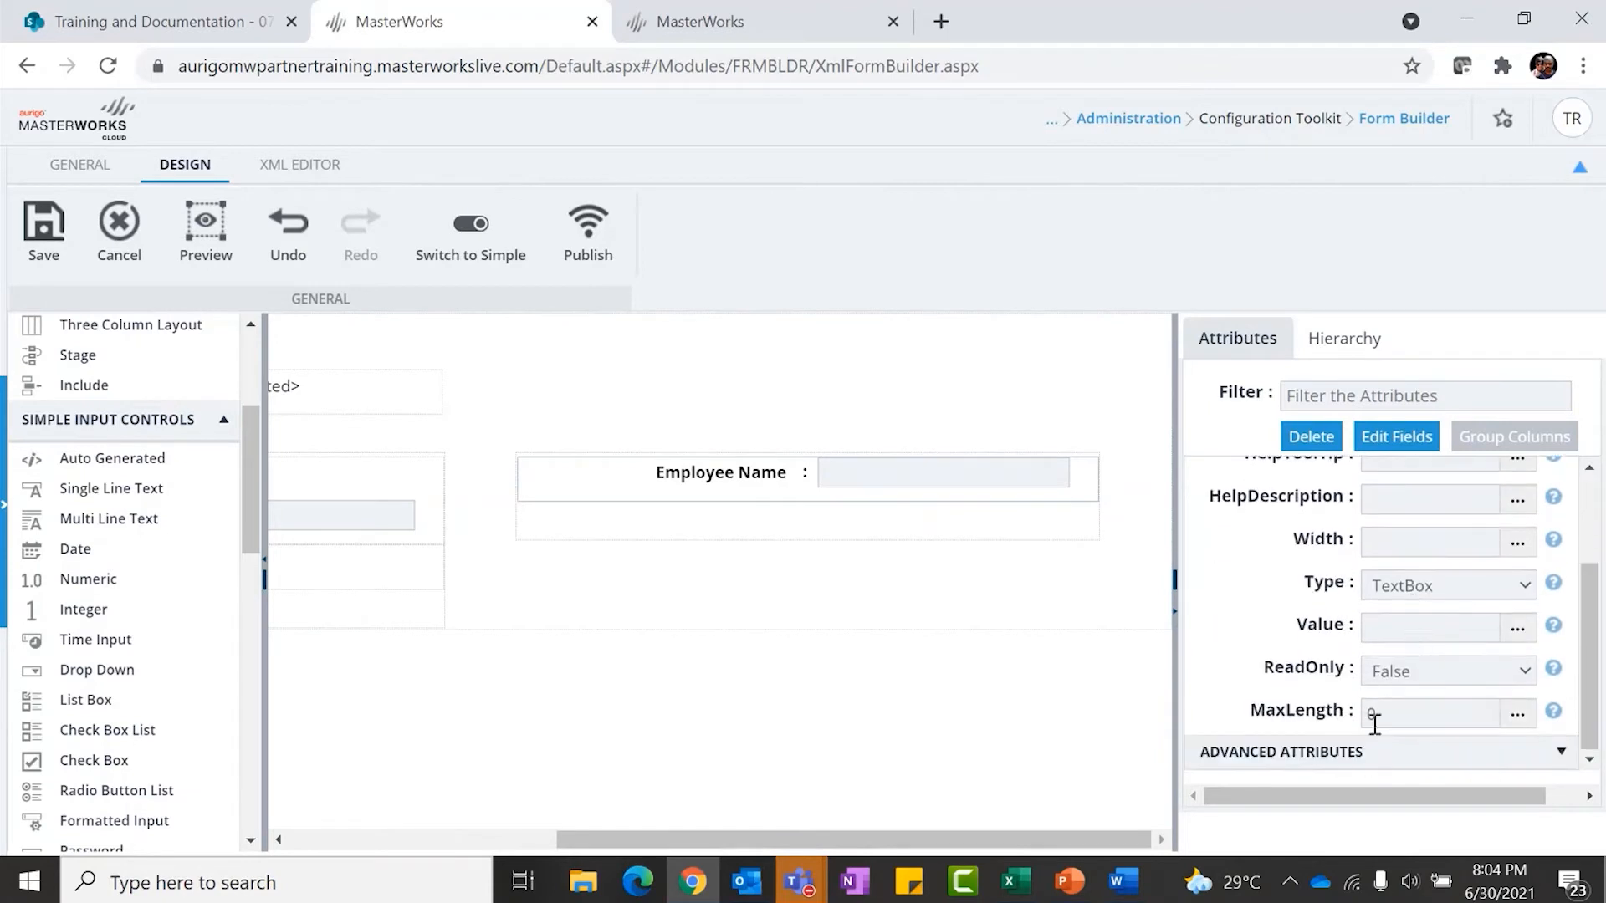
{"action": "scroll", "coordinate": [1319, 710], "scroll_direction": "down", "scroll_amount": 3}
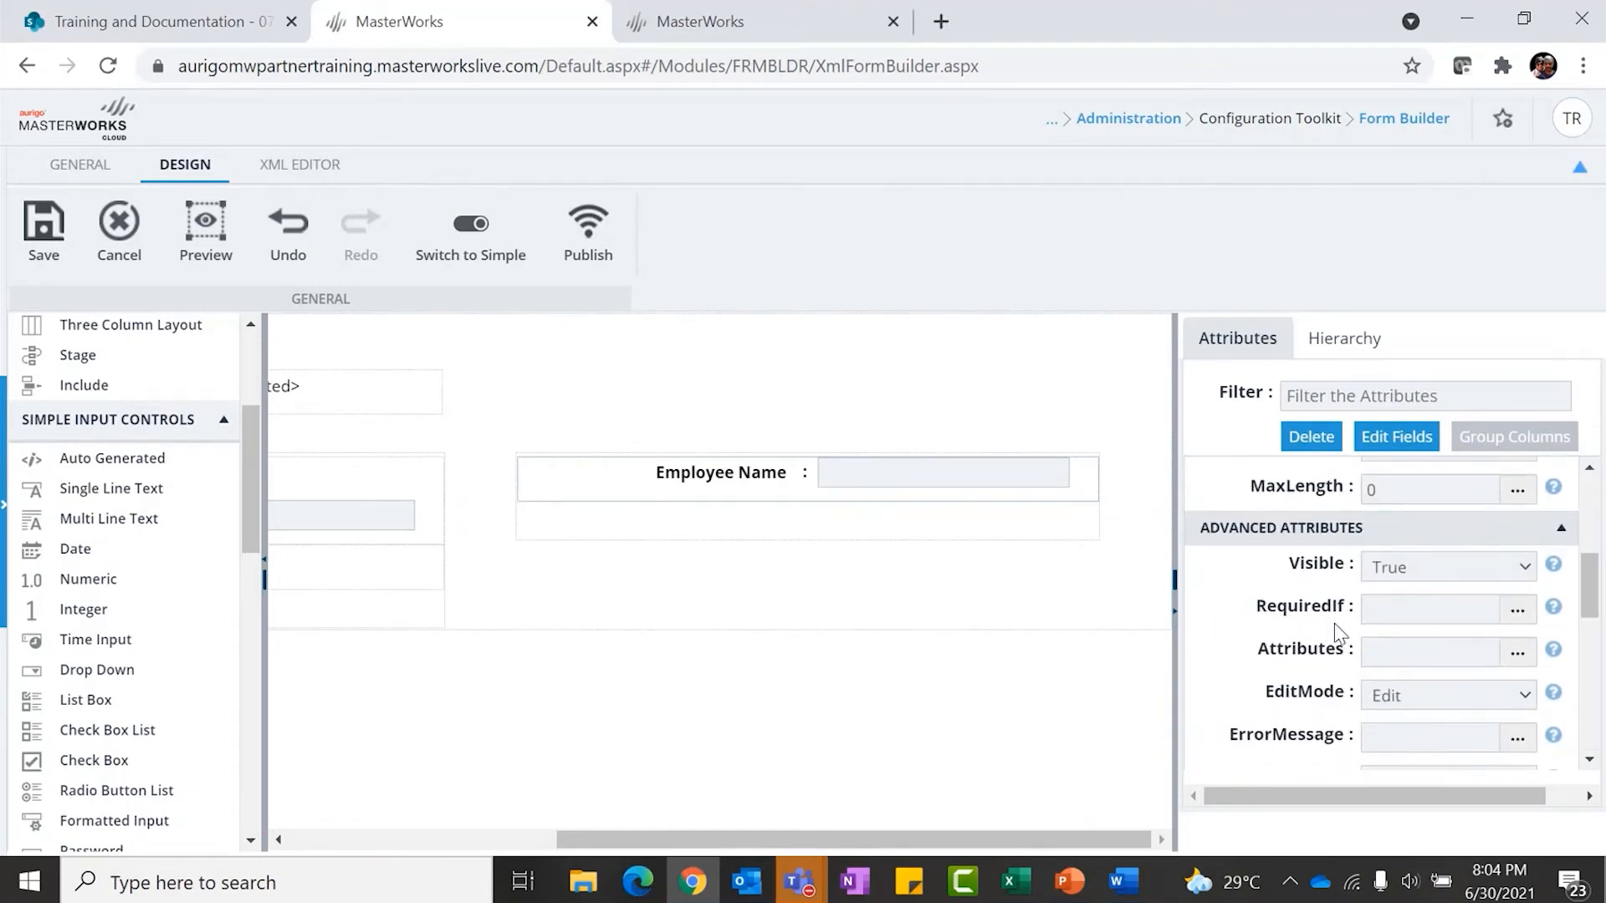
{"action": "scroll", "coordinate": [1330, 619], "scroll_direction": "down", "scroll_amount": 1}
{"action": "scroll", "coordinate": [1321, 560], "scroll_direction": "up", "scroll_amount": 1}
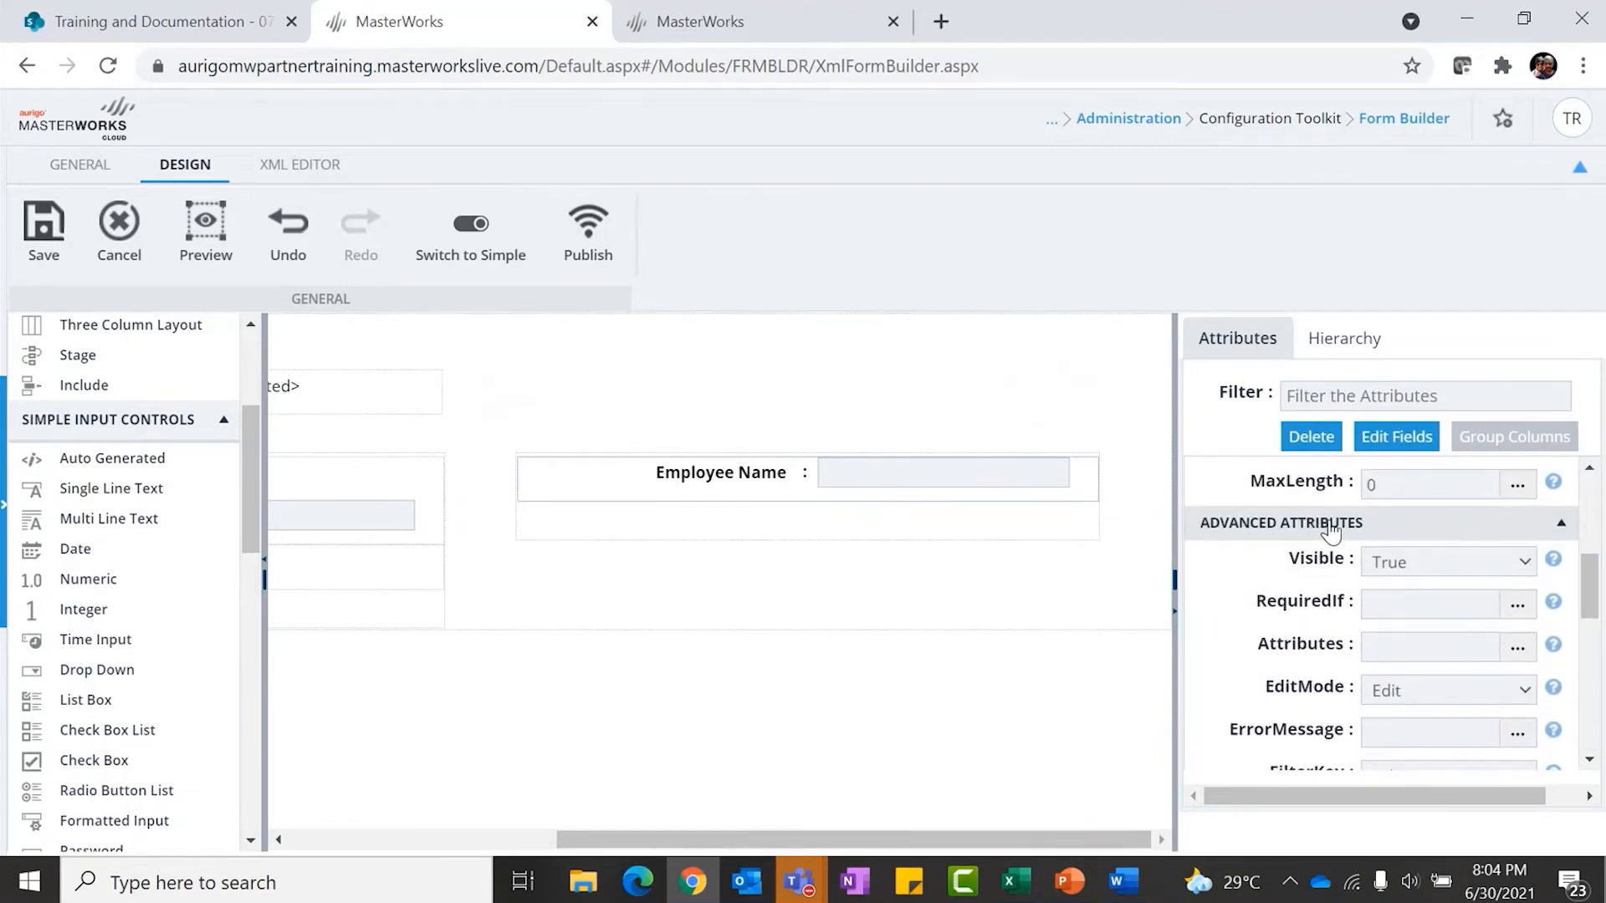
{"action": "scroll", "coordinate": [1327, 535], "scroll_direction": "down", "scroll_amount": 6}
{"action": "scroll", "coordinate": [1342, 623], "scroll_direction": "down", "scroll_amount": 2}
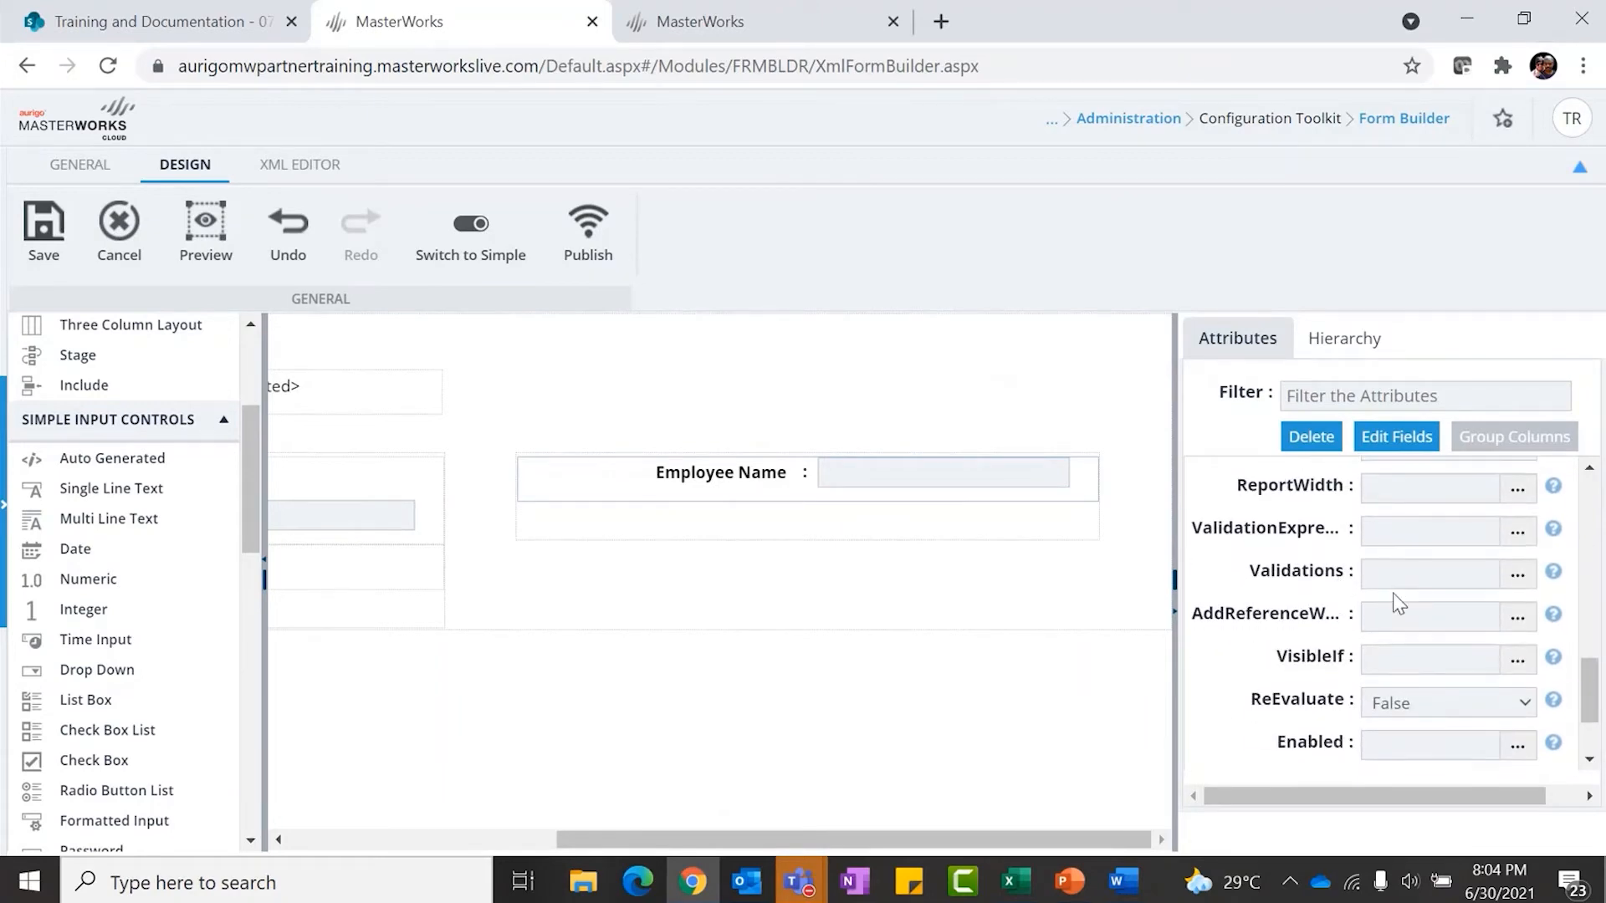
{"action": "left_click", "coordinate": [1517, 573]}
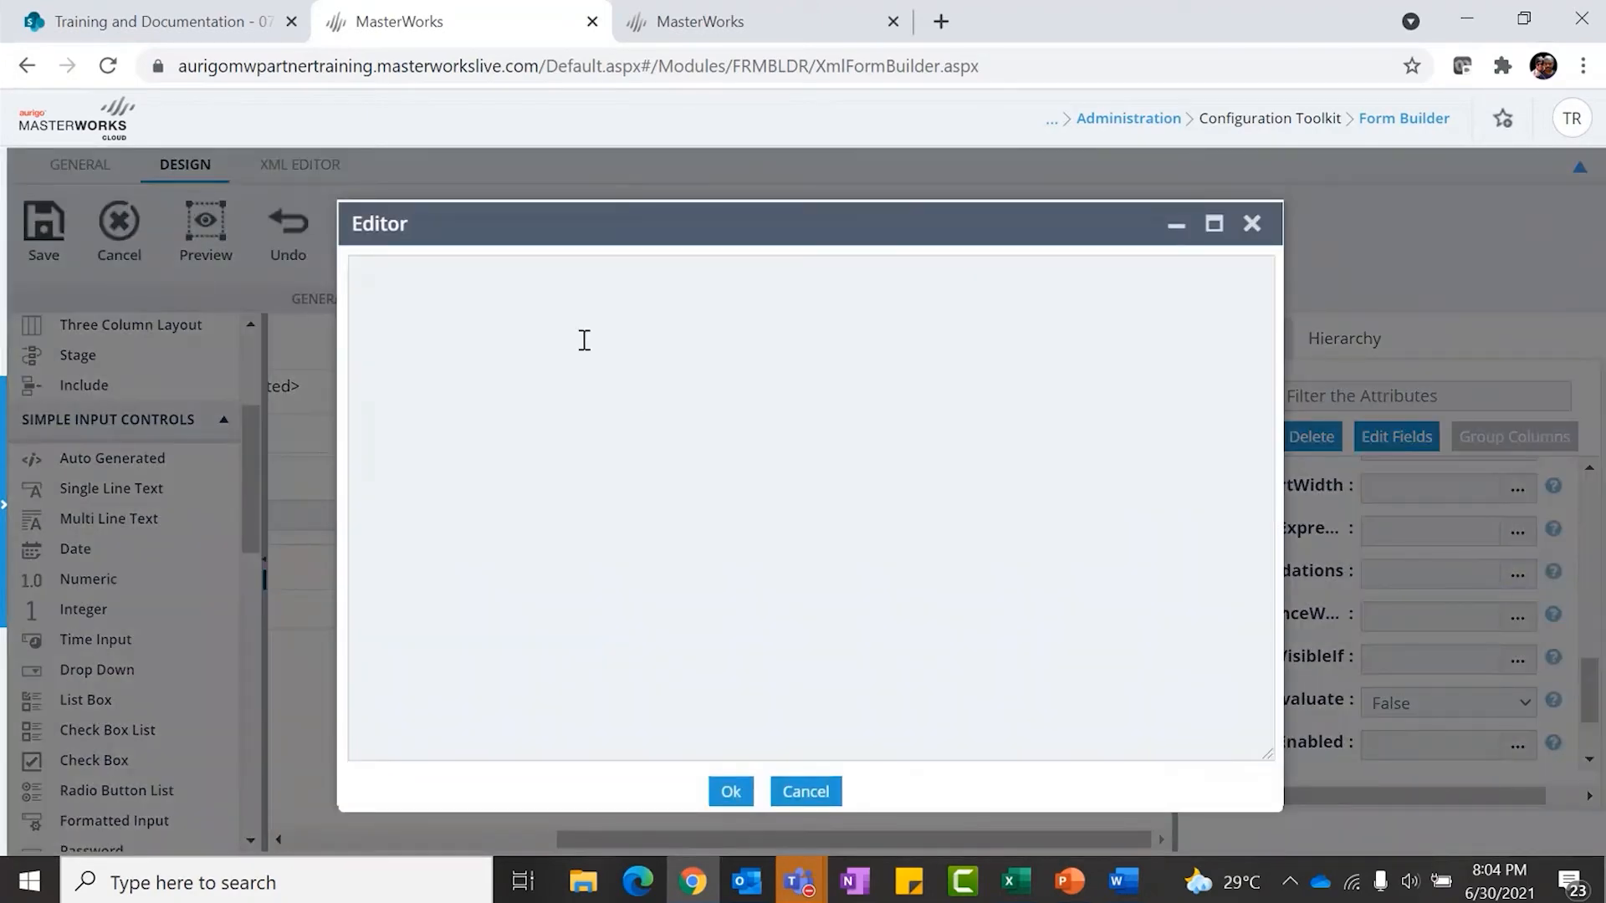
{"action": "type", "text": "Re"}
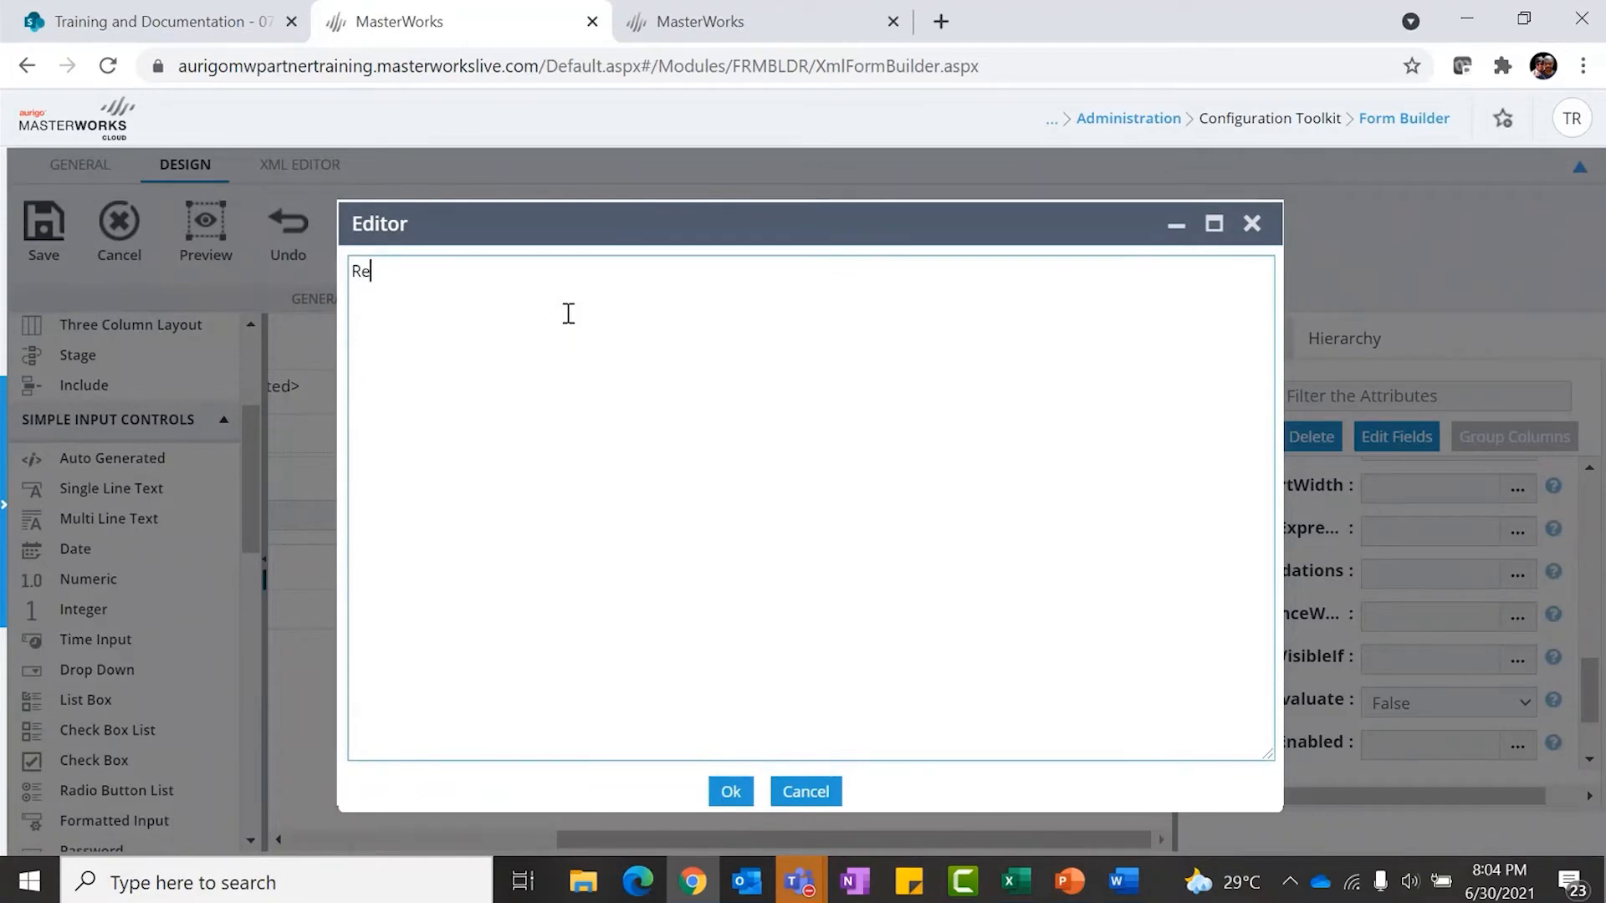
{"action": "type", "text": "quired"}
{"action": "left_click", "coordinate": [730, 791]}
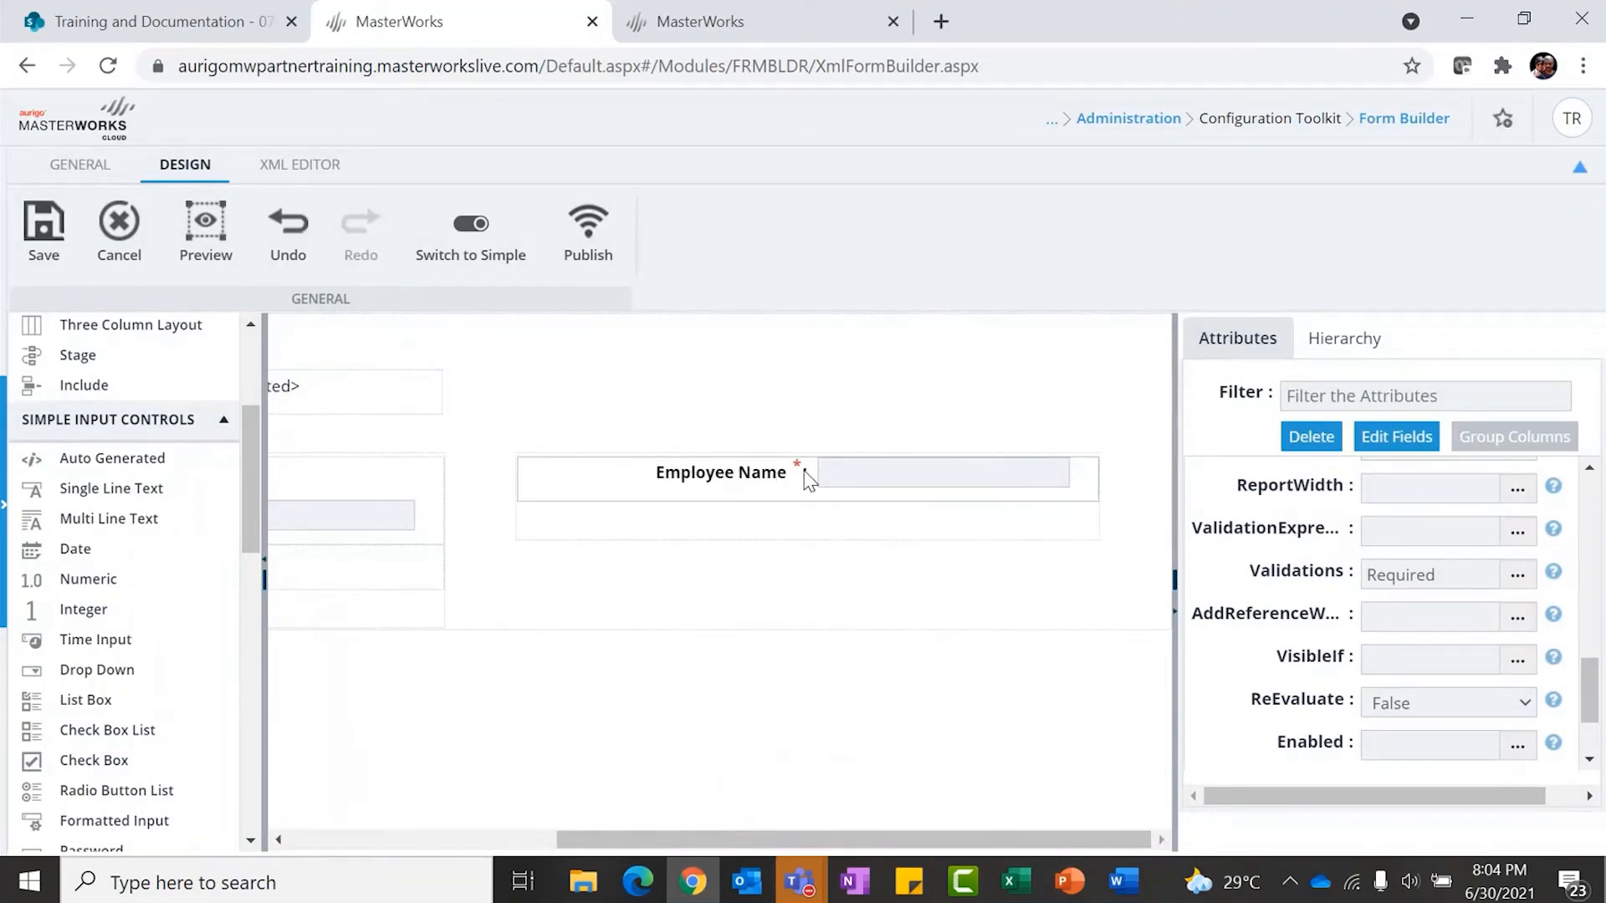
Review the Employee Name text box's attributes, checking the Validations entry among the advanced ones
{"action": "scroll", "coordinate": [1408, 644], "scroll_direction": "up", "scroll_amount": 10}
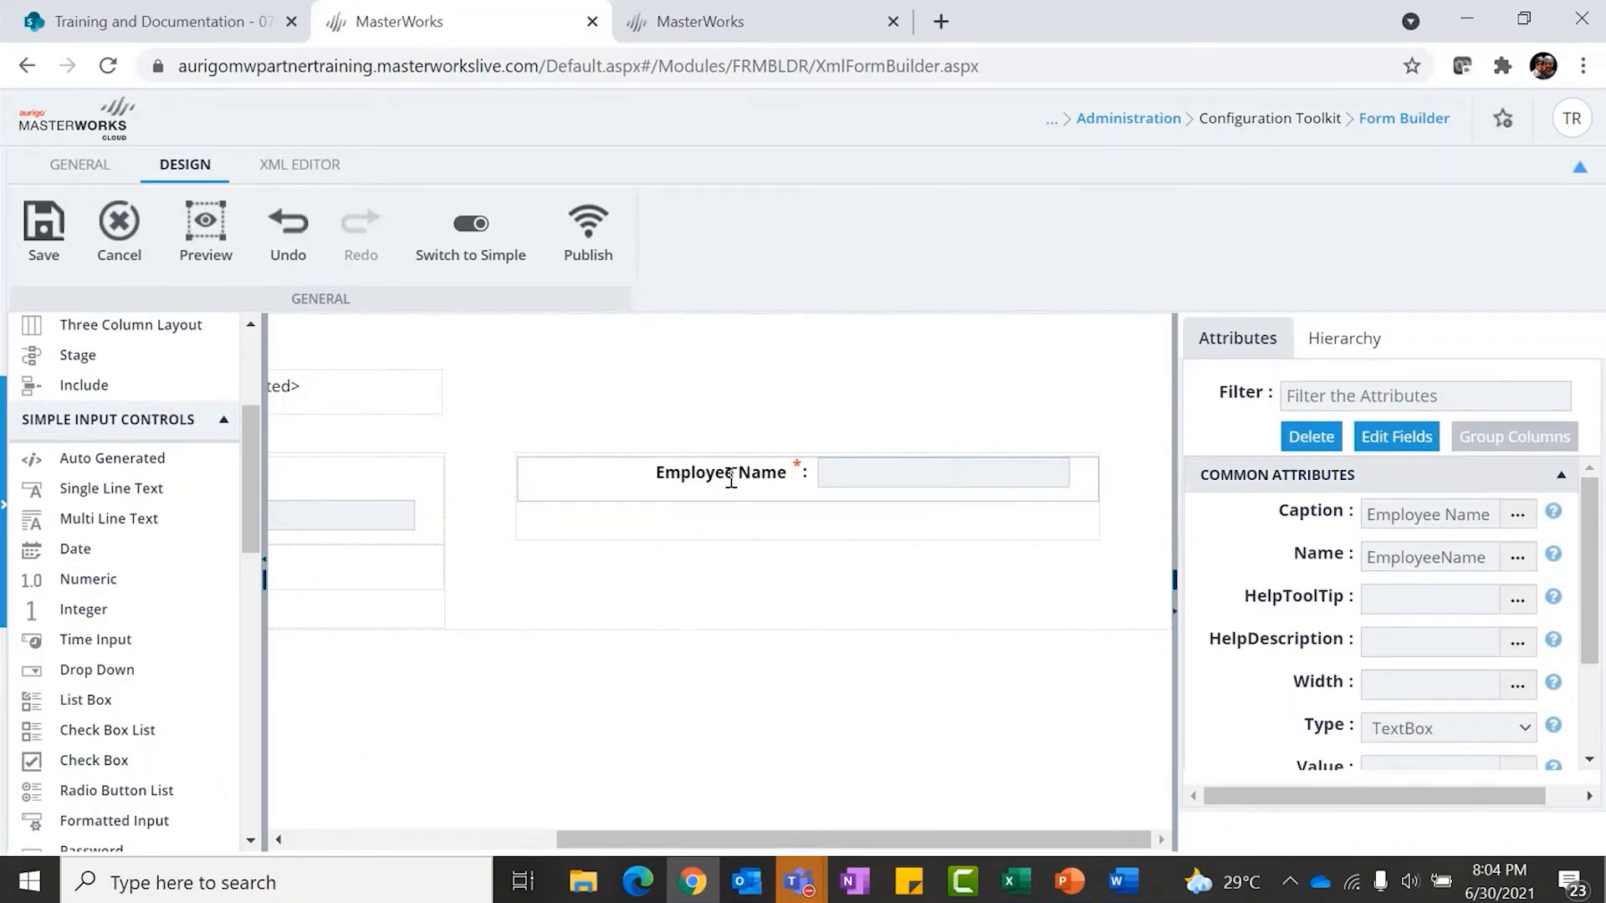
{"action": "scroll", "coordinate": [1380, 559], "scroll_direction": "down", "scroll_amount": 3}
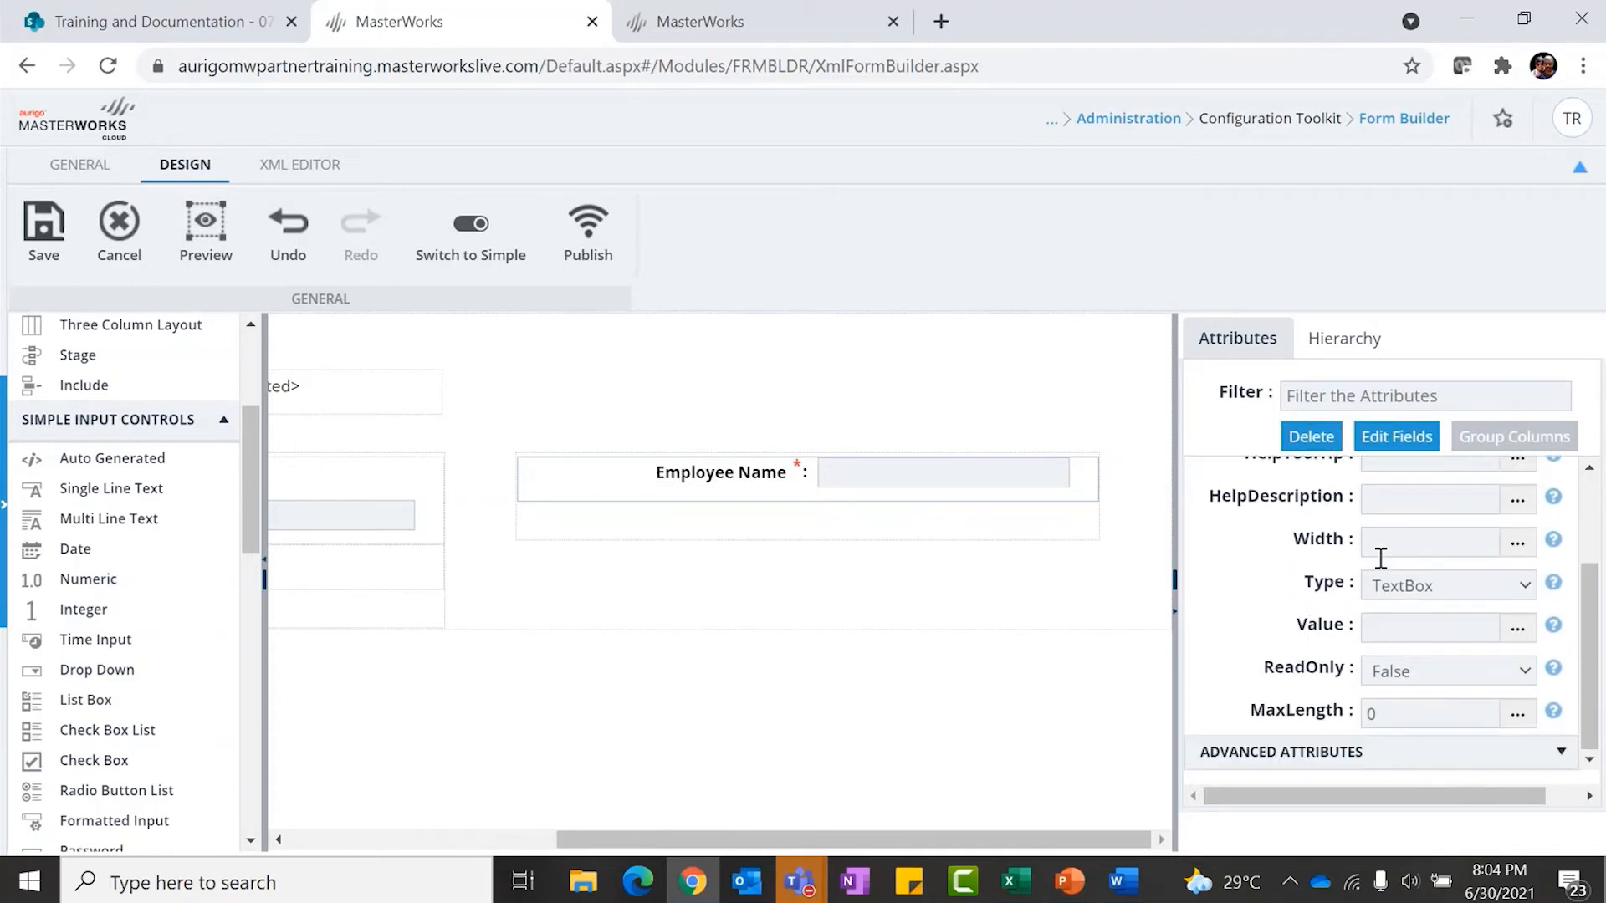
{"action": "scroll", "coordinate": [1363, 741], "scroll_direction": "down", "scroll_amount": 5}
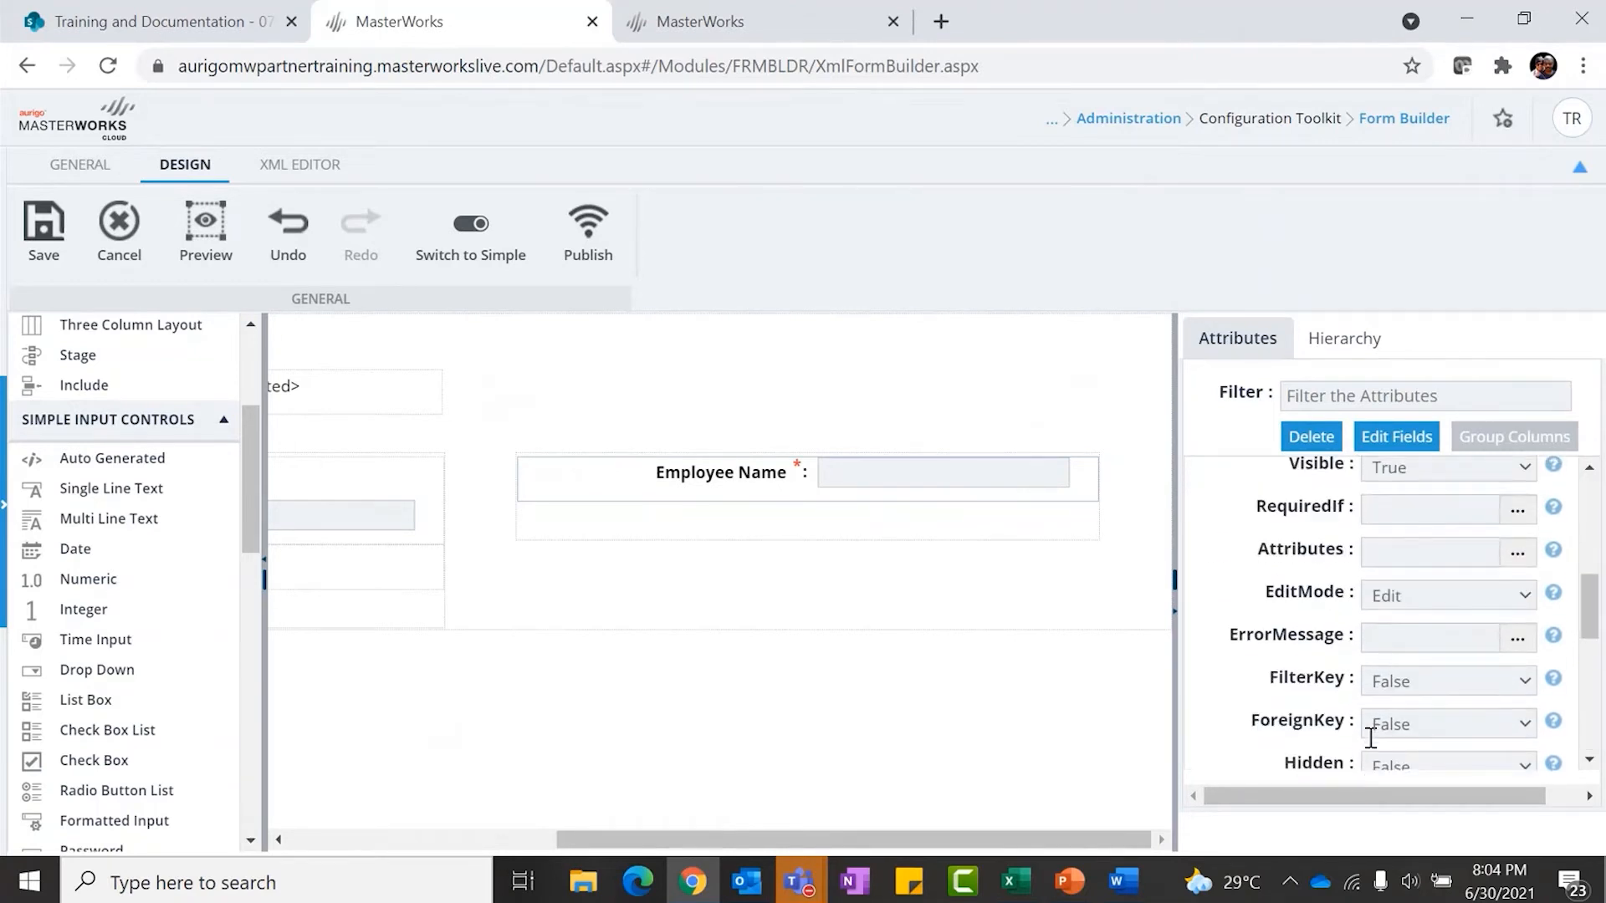
{"action": "scroll", "coordinate": [1338, 665], "scroll_direction": "down", "scroll_amount": 3}
{"action": "scroll", "coordinate": [1338, 665], "scroll_direction": "down", "scroll_amount": 3}
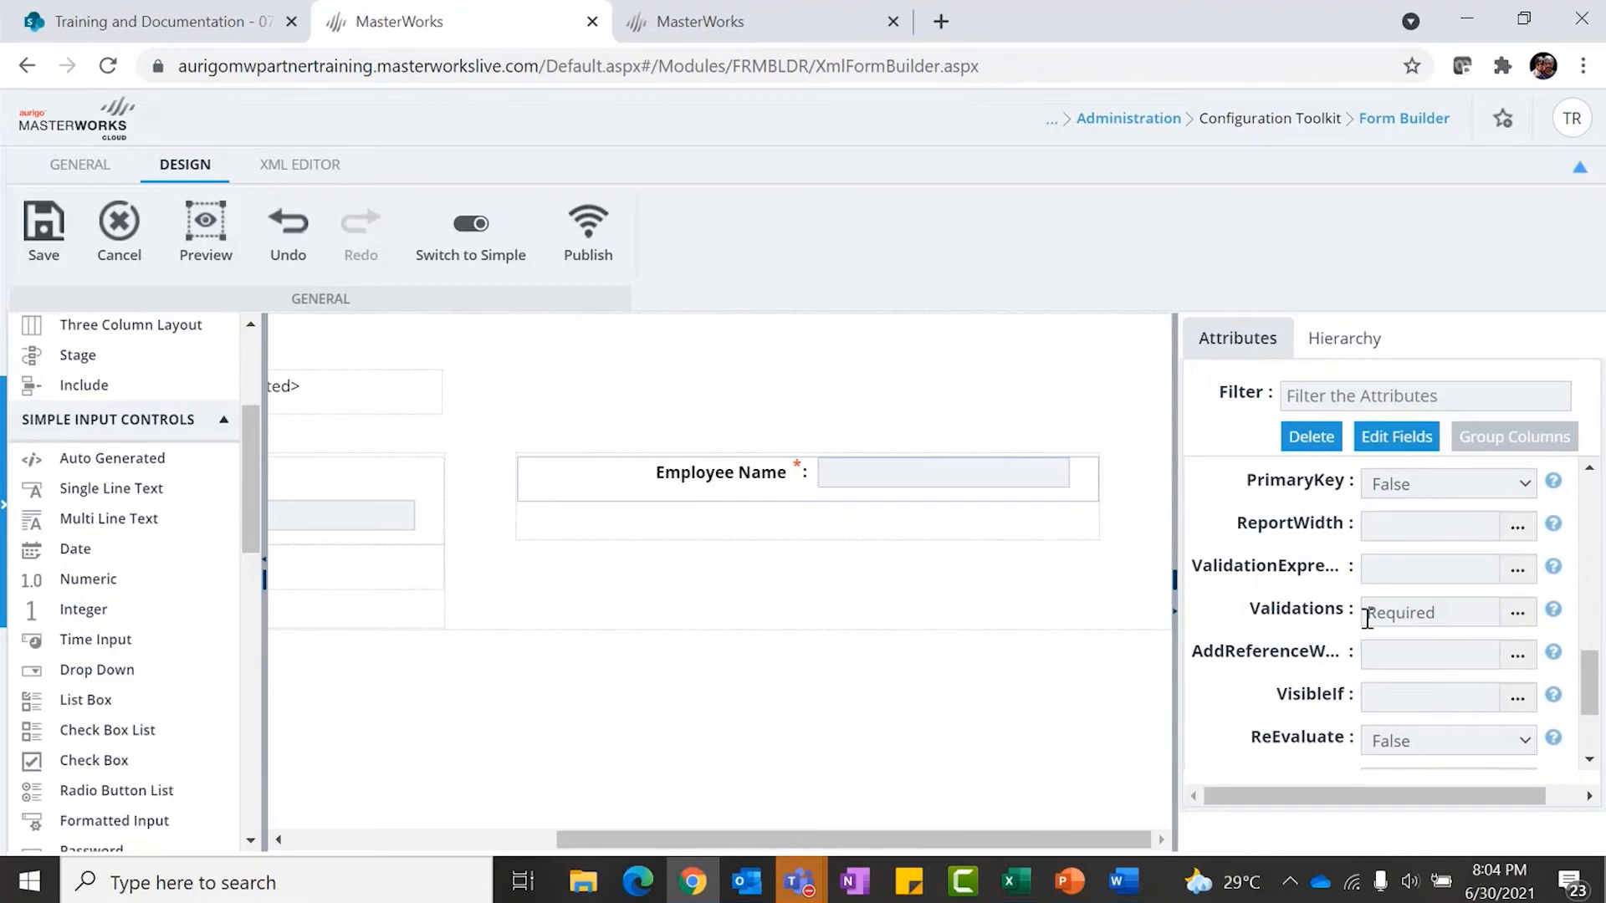
{"action": "left_click", "coordinate": [1452, 615]}
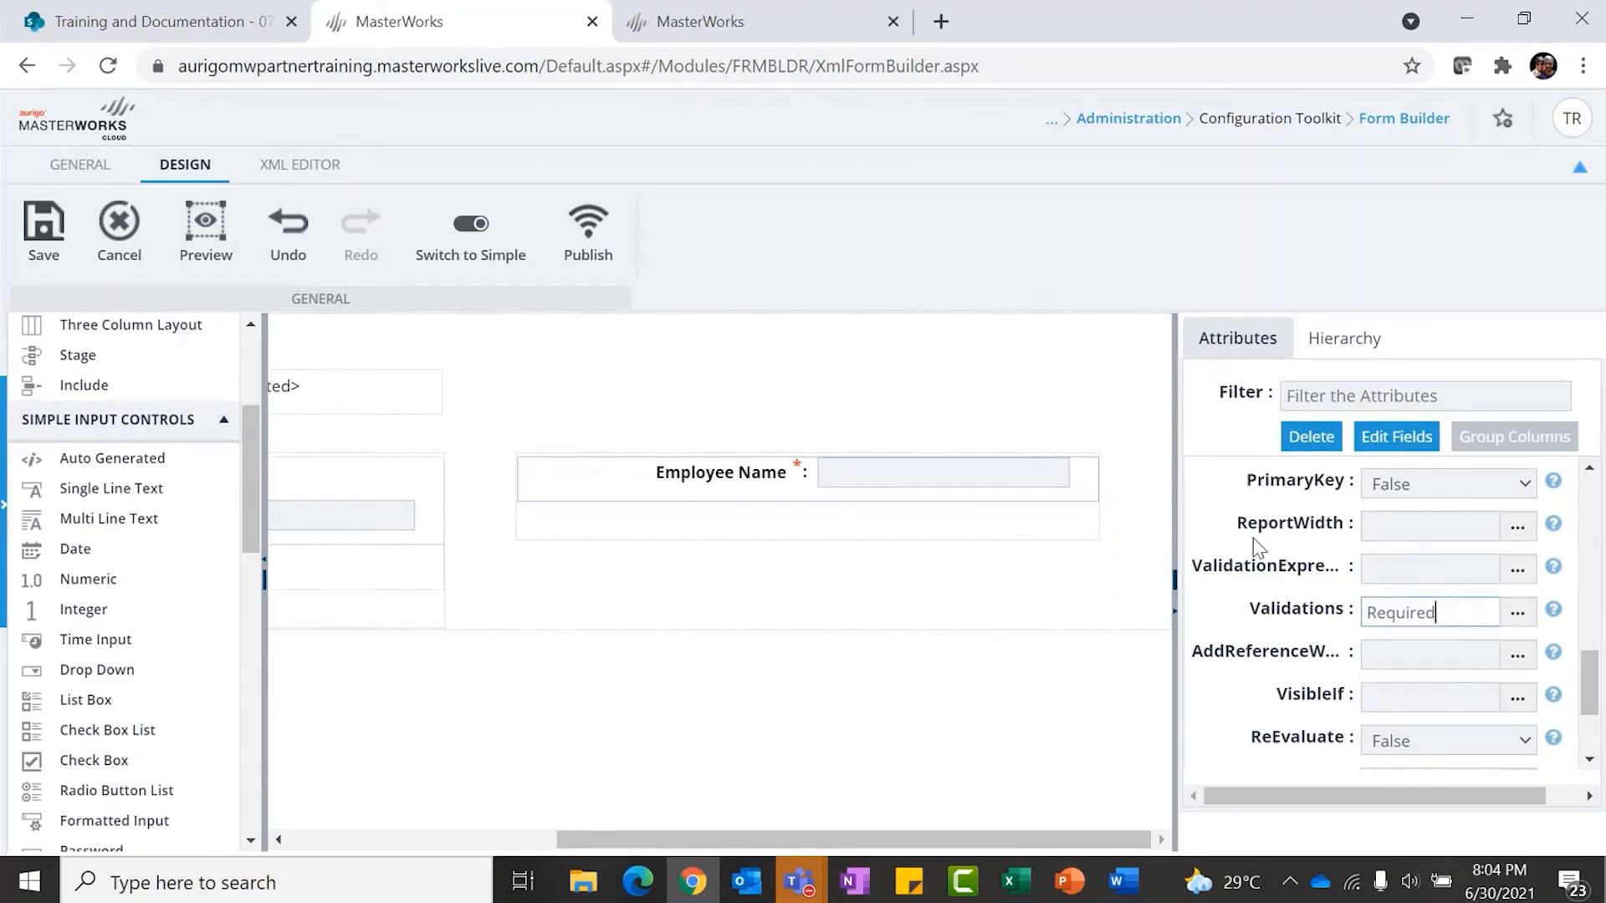
Publish the project team form with its current layout and attributes
{"action": "left_click", "coordinate": [801, 487]}
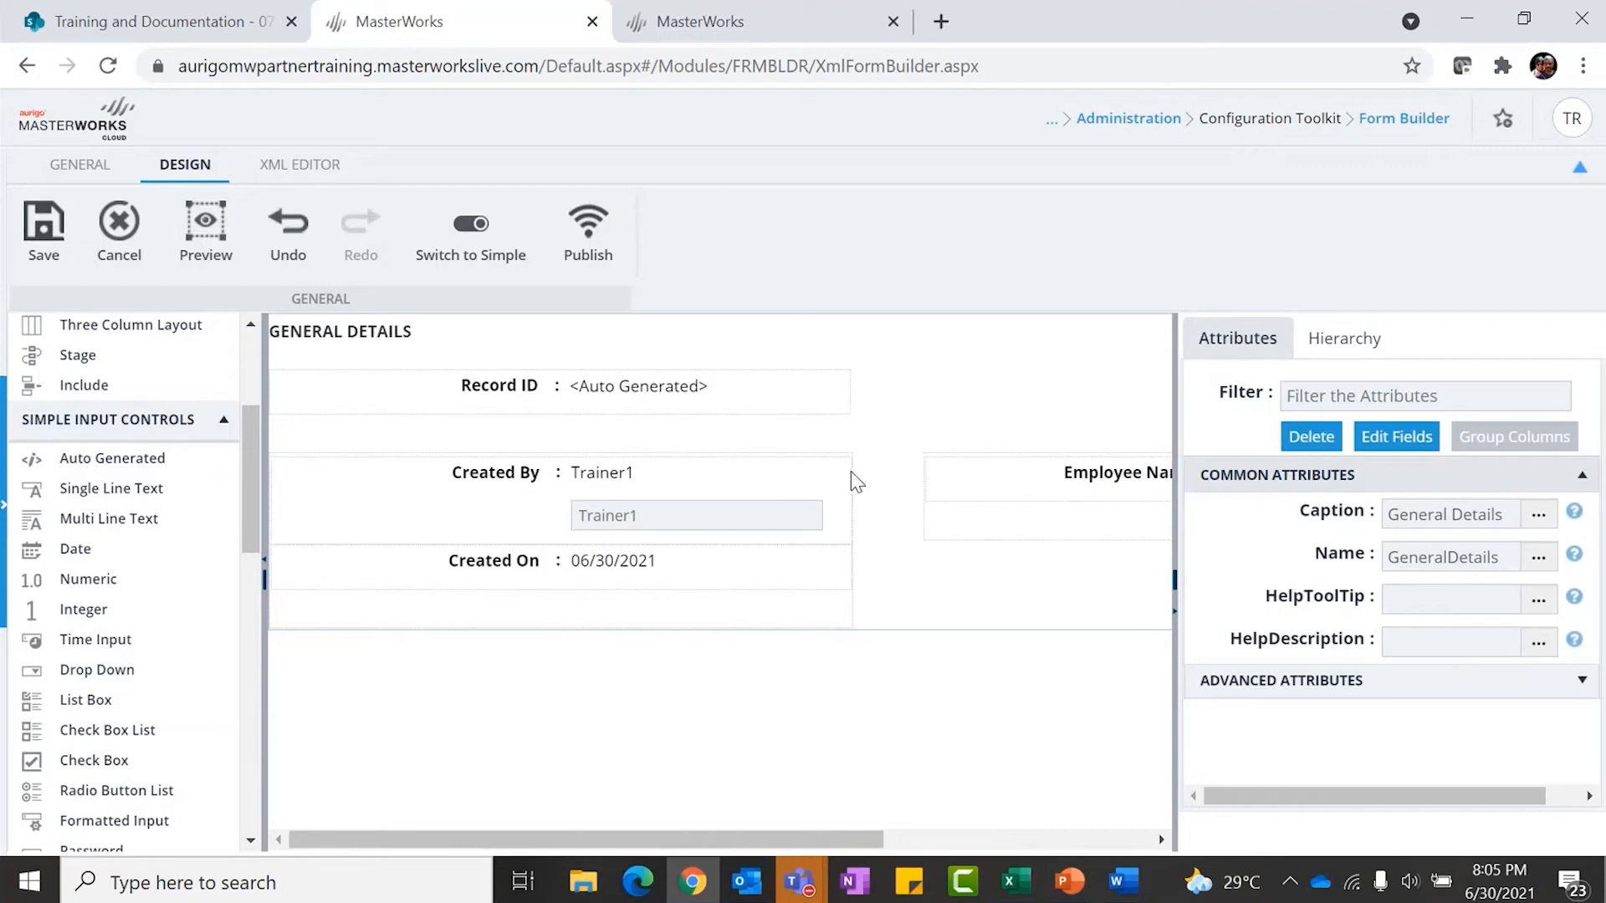
{"action": "left_click", "coordinate": [587, 228]}
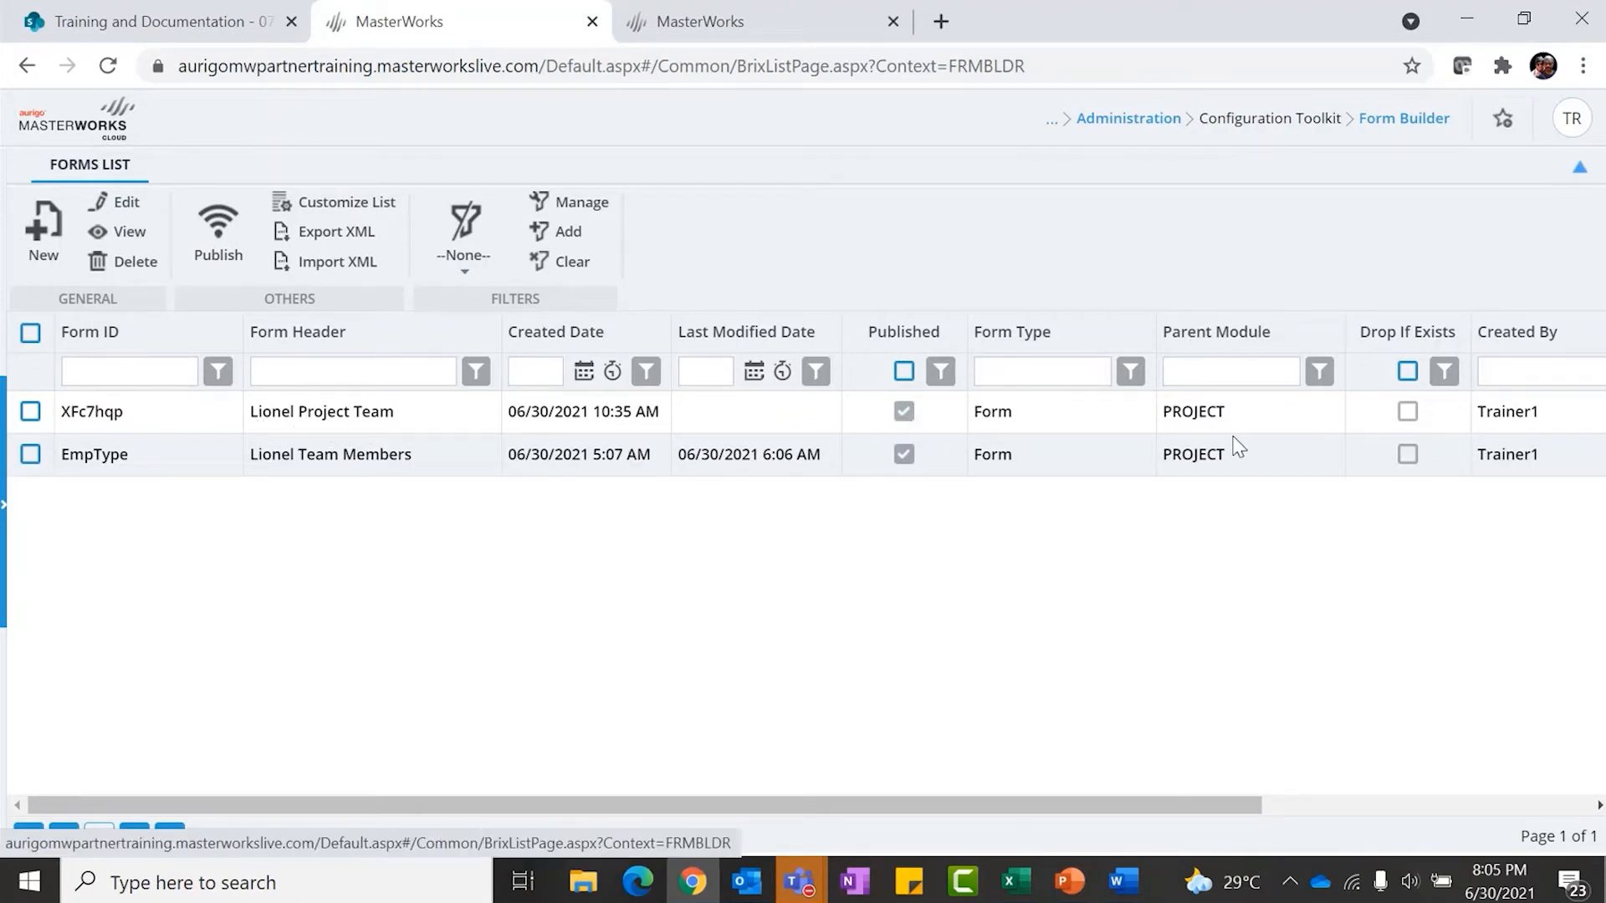
In the browser tab showing the projects, open the FY21 DFW Roadway Construction project's details for editing
{"action": "left_click", "coordinate": [736, 21]}
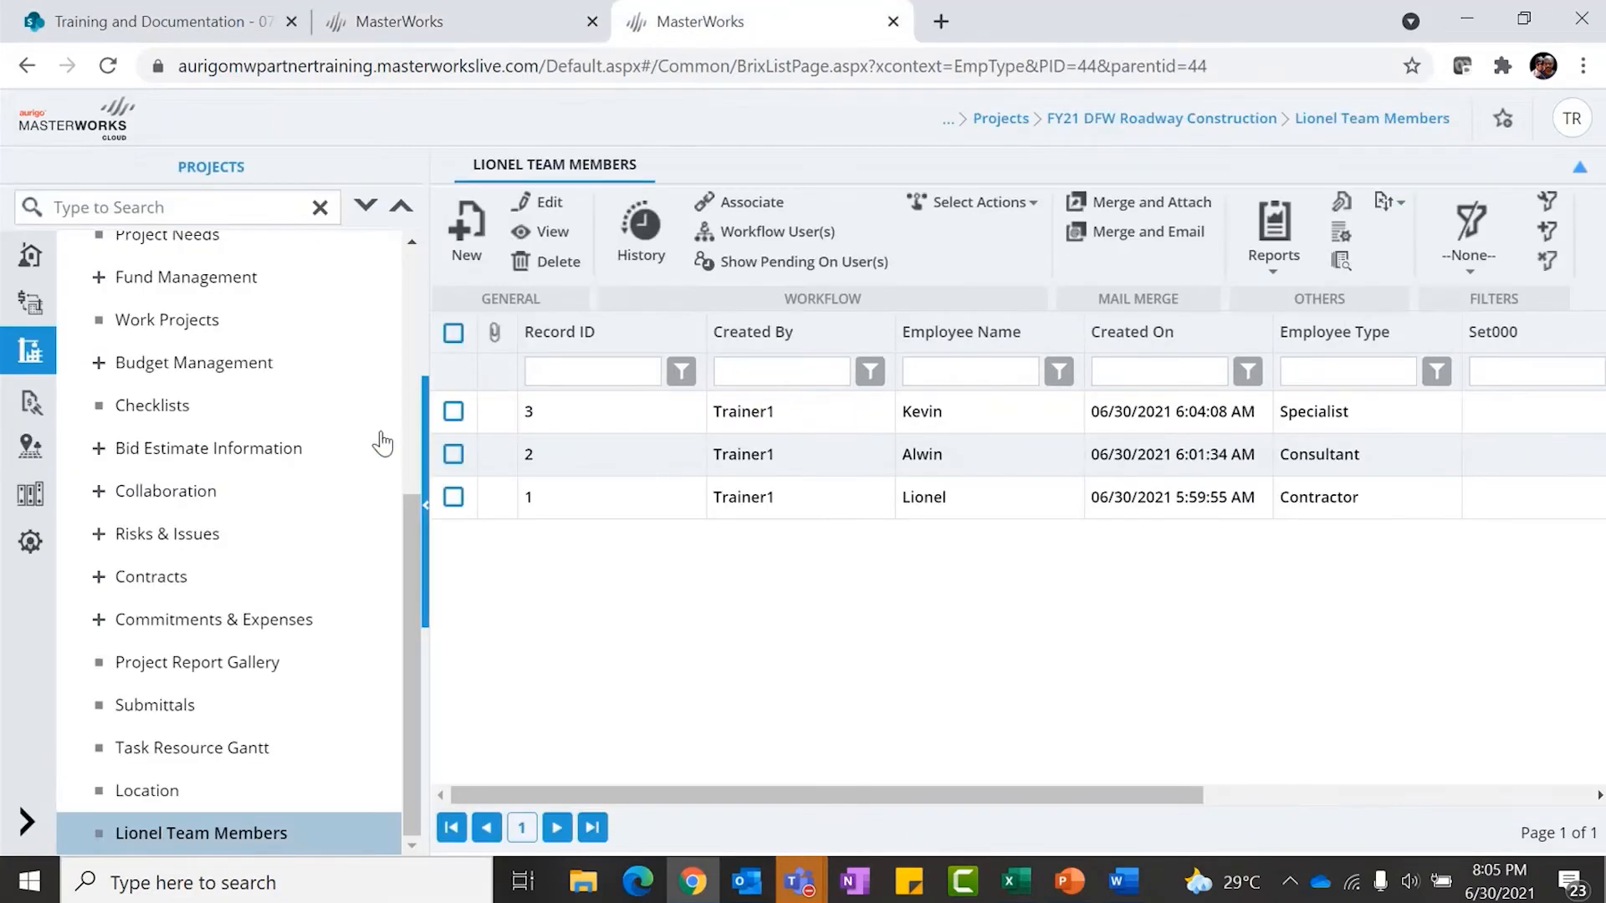
{"action": "scroll", "coordinate": [251, 694], "scroll_direction": "up", "scroll_amount": 5}
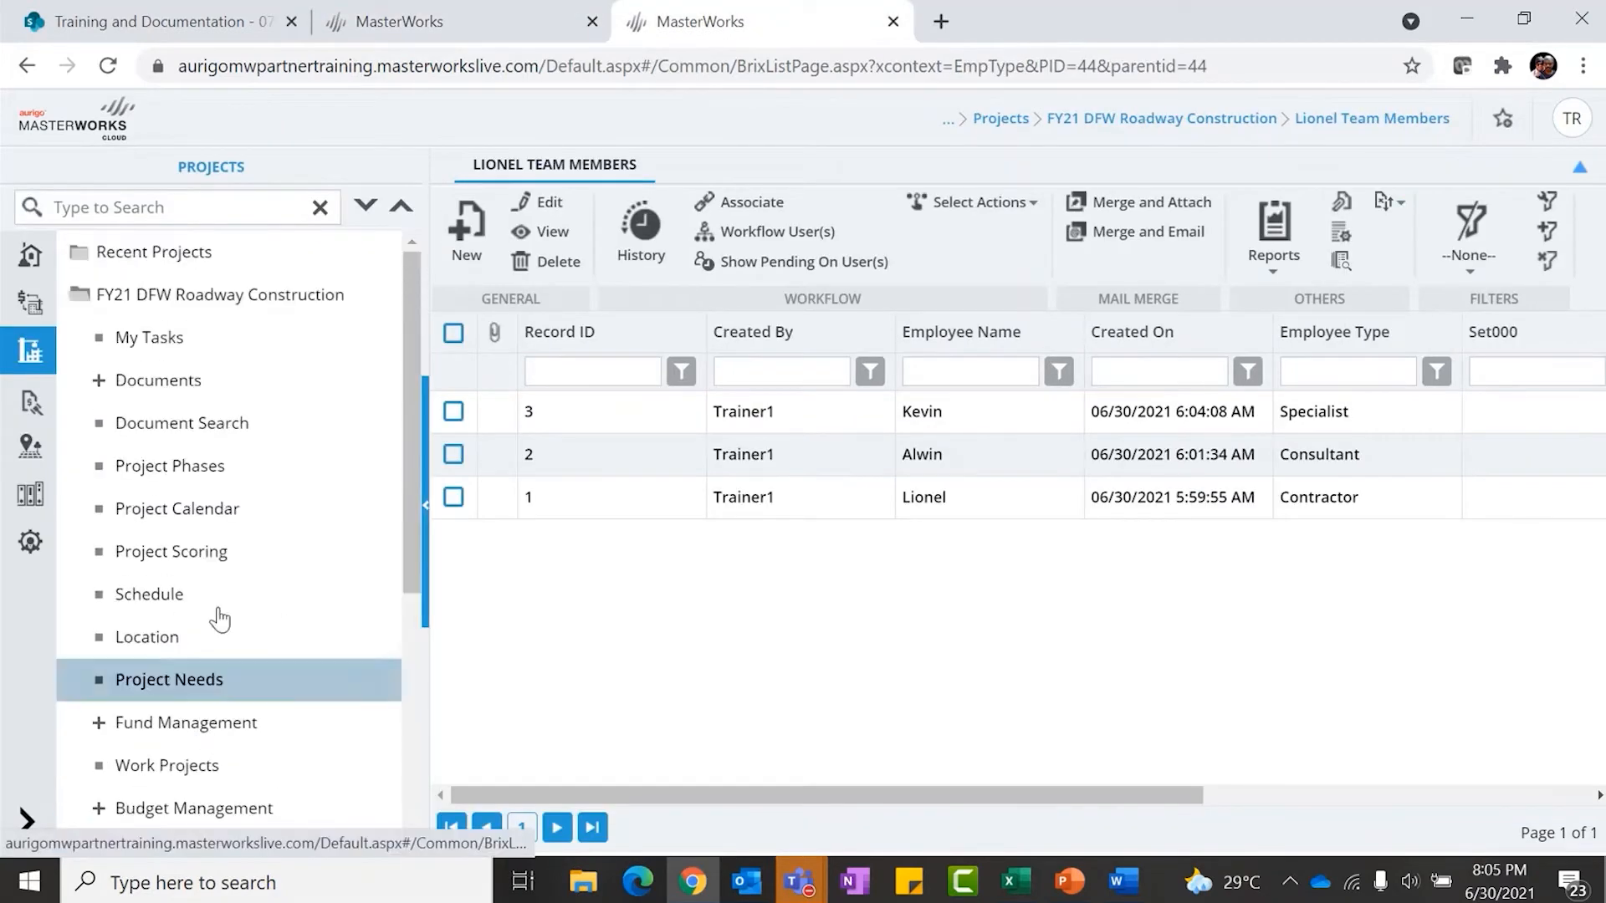
{"action": "left_click", "coordinate": [258, 299]}
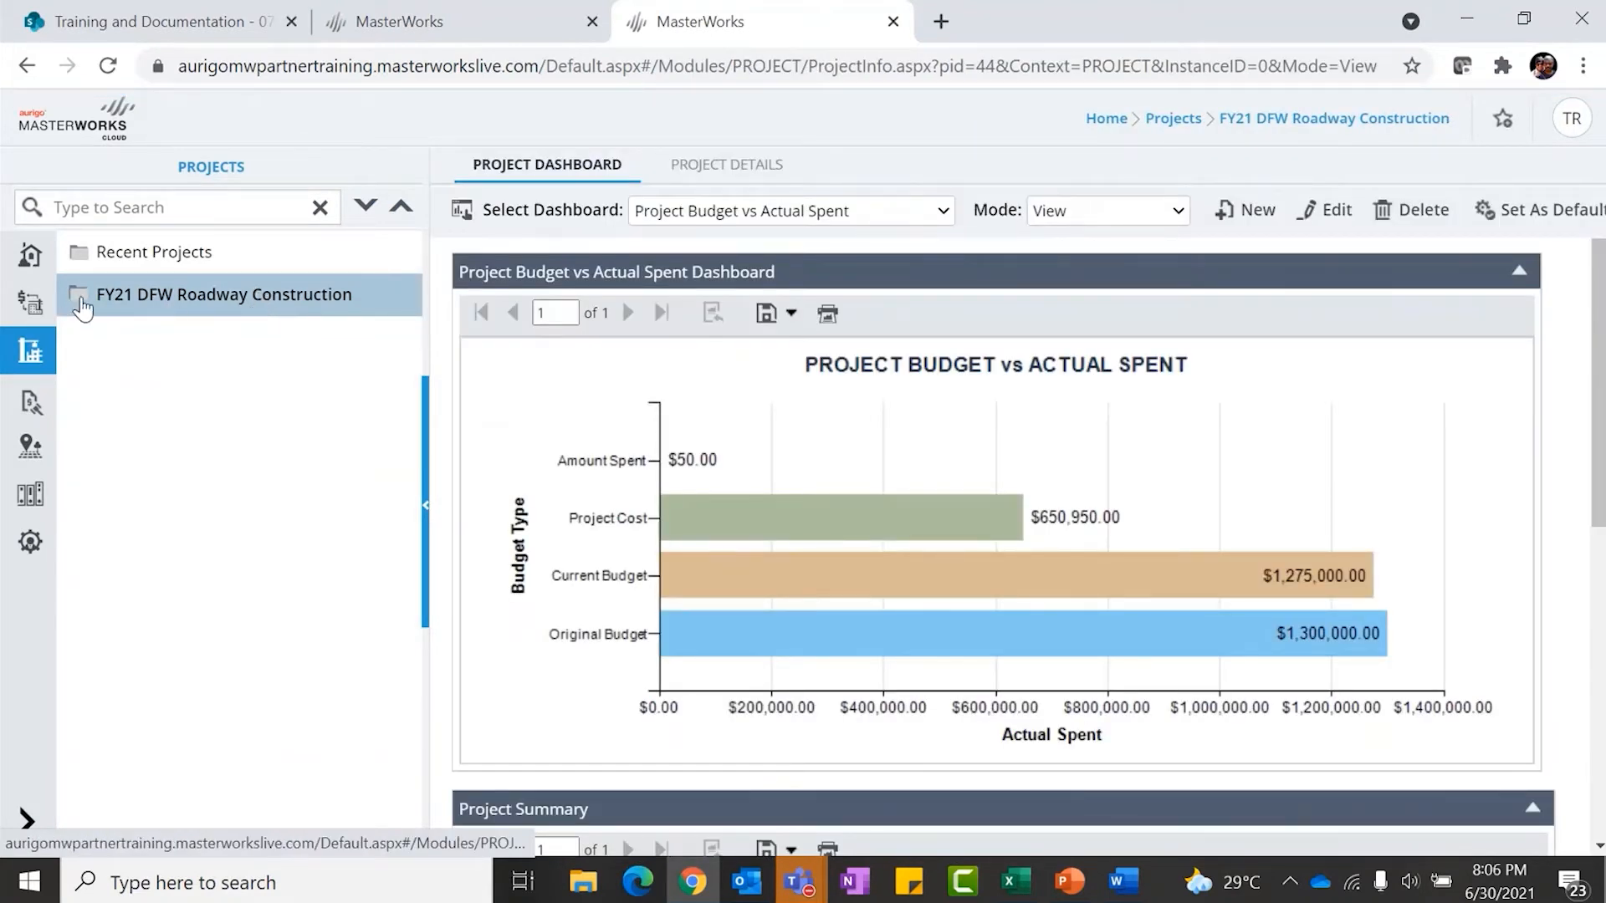
{"action": "left_click", "coordinate": [81, 303]}
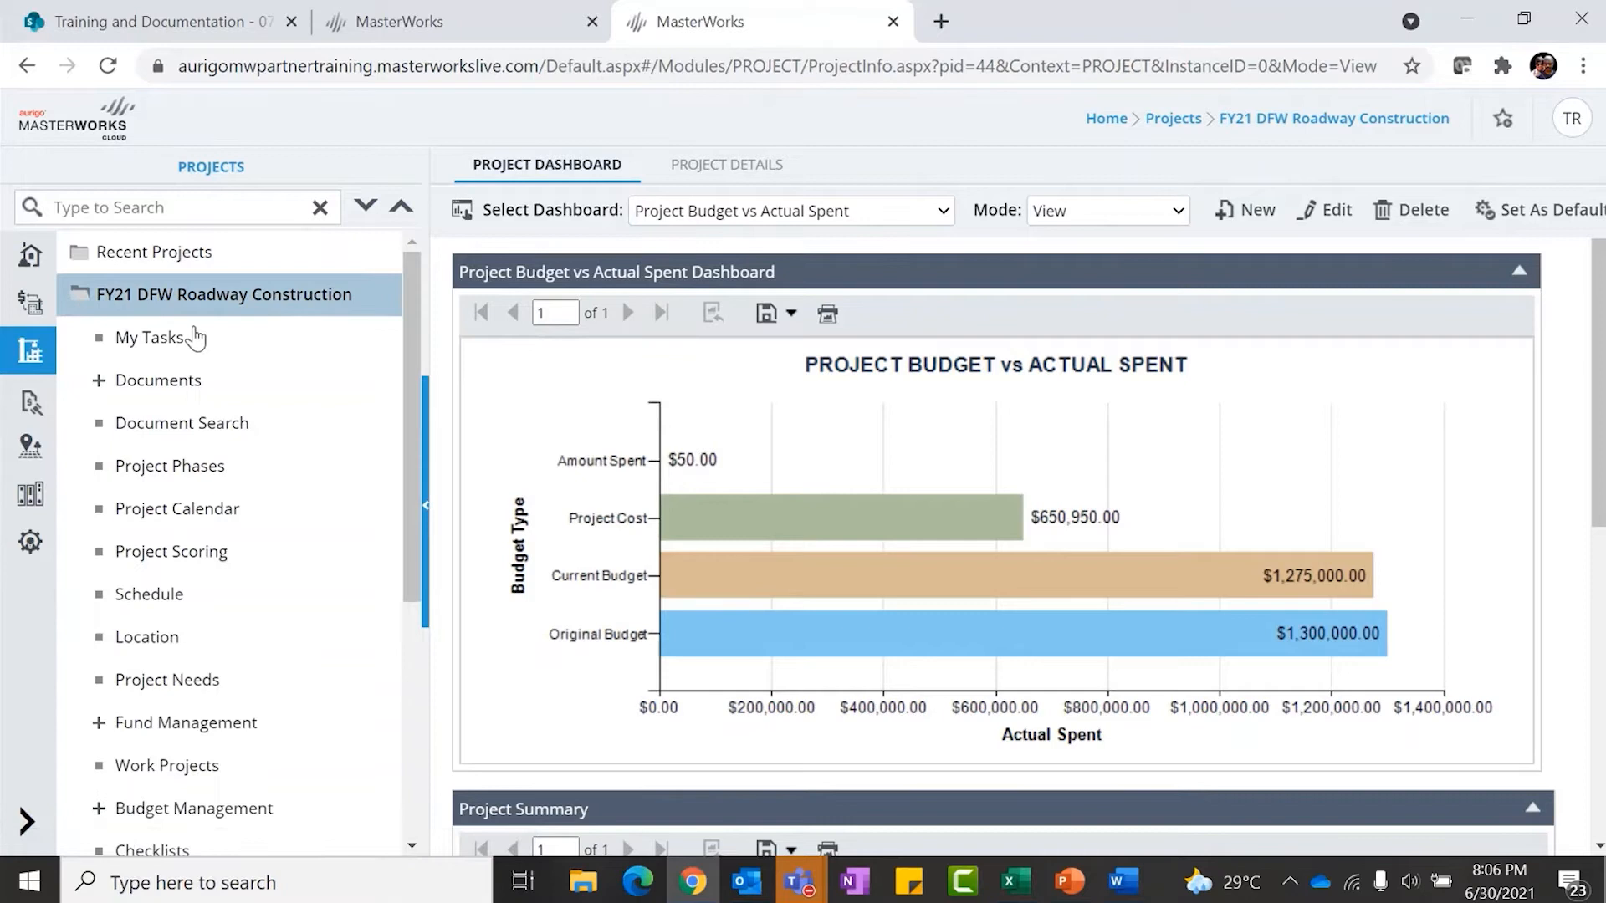
{"action": "left_click", "coordinate": [724, 171]}
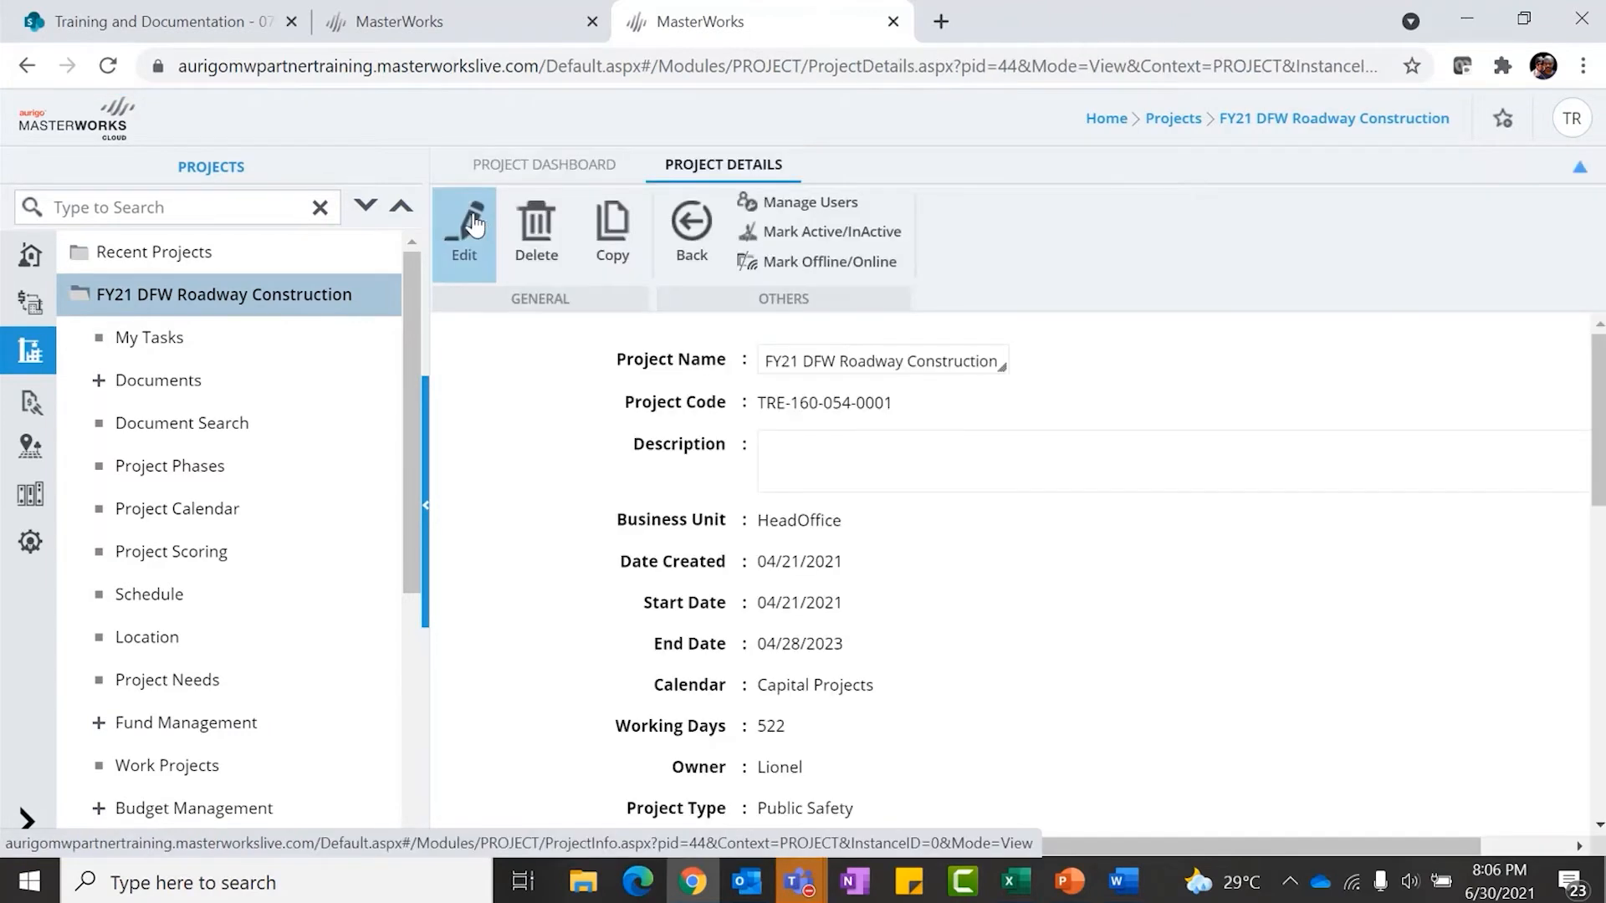
{"action": "left_click", "coordinate": [465, 226]}
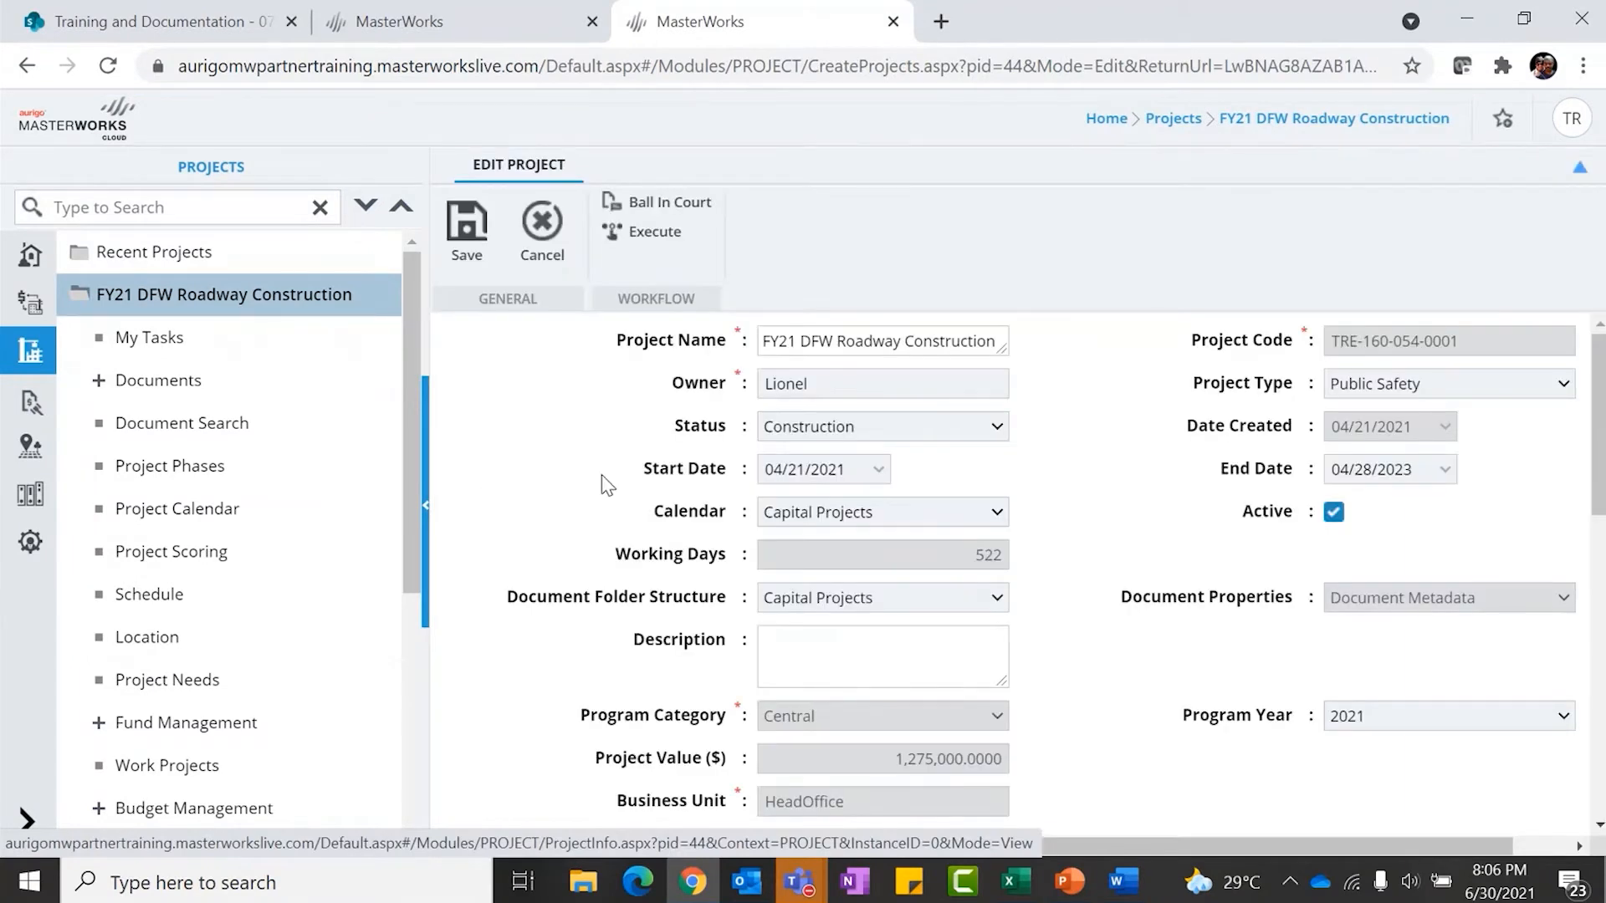
Enable the newly published Project Team form in the project's Modules section and save the project
{"action": "scroll", "coordinate": [609, 481], "scroll_direction": "down", "scroll_amount": 10}
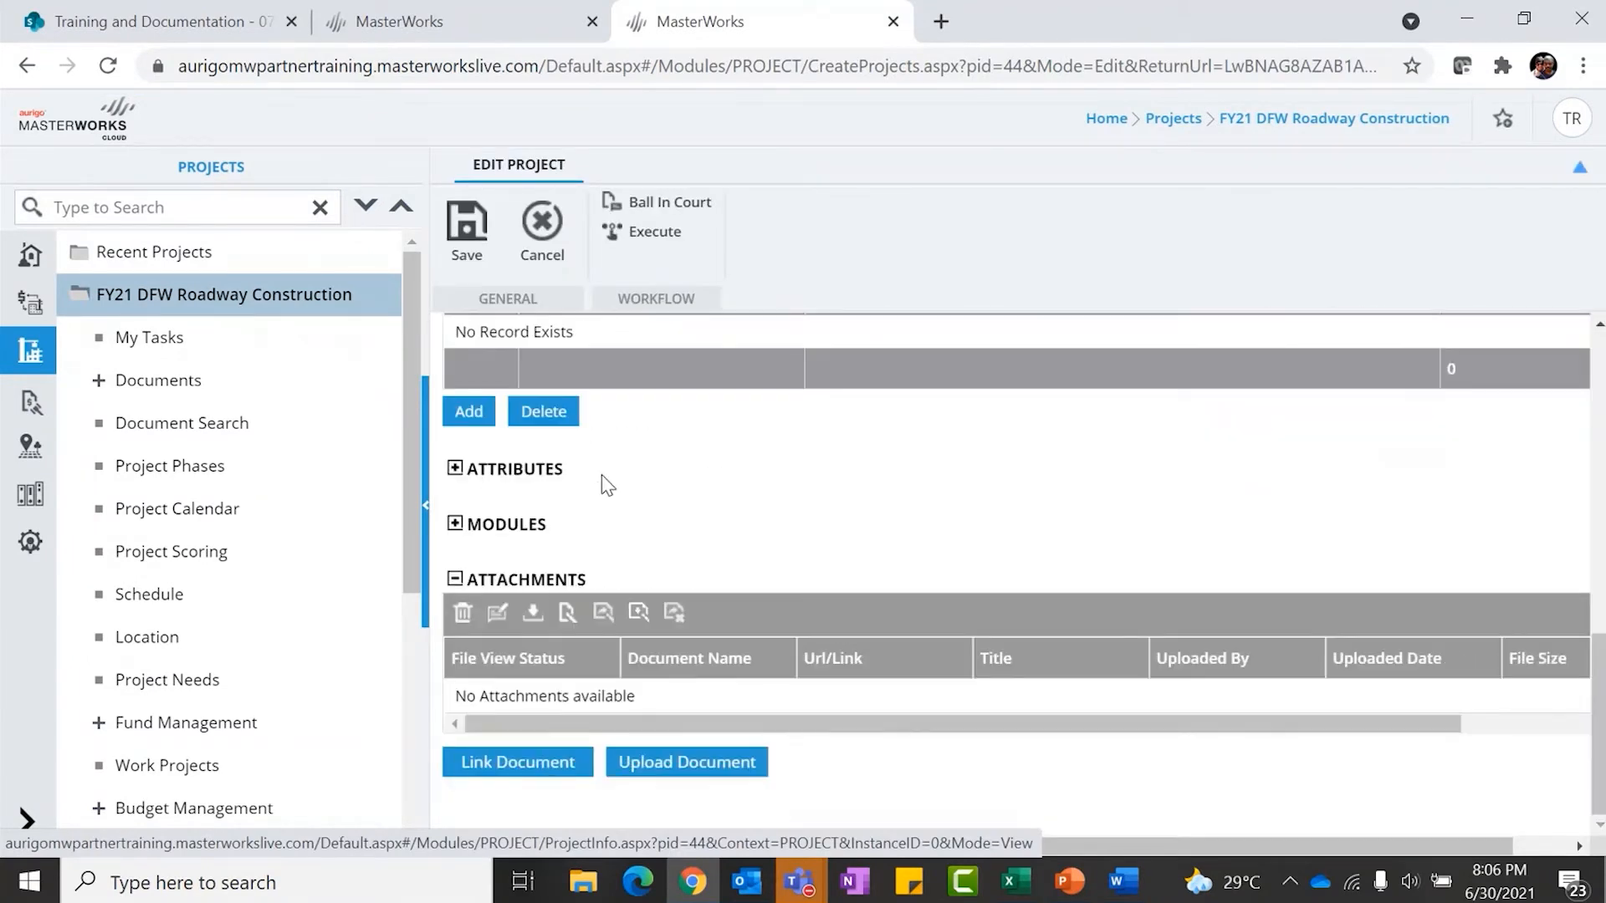
{"action": "left_click", "coordinate": [455, 525]}
{"action": "scroll", "coordinate": [709, 508], "scroll_direction": "down", "scroll_amount": 6}
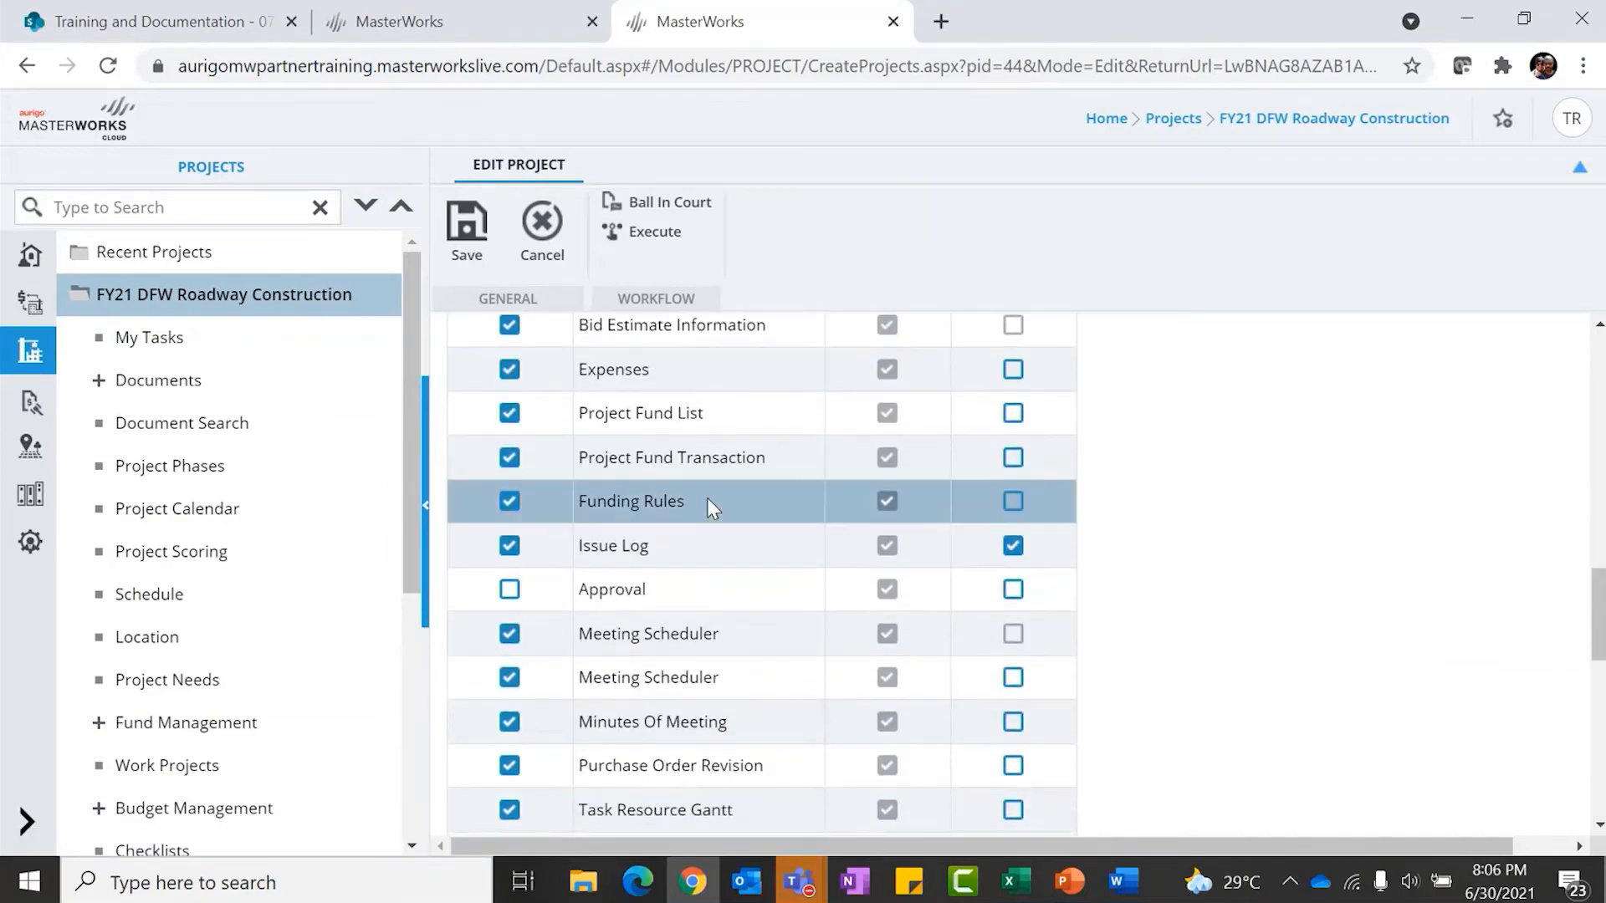
{"action": "scroll", "coordinate": [709, 508], "scroll_direction": "down", "scroll_amount": 10}
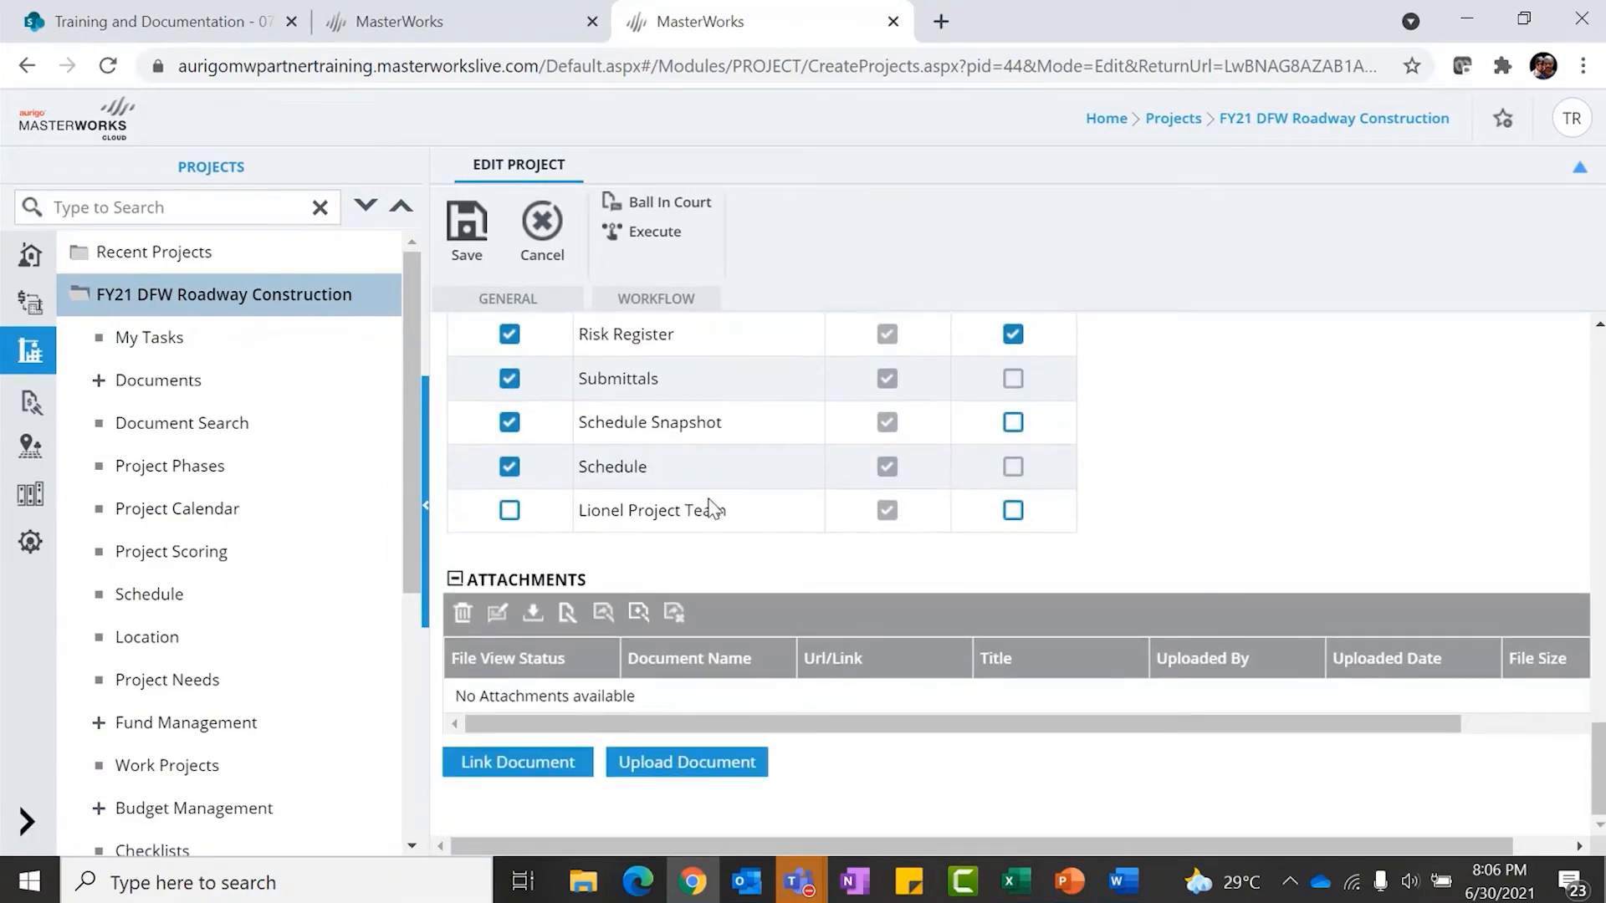
{"action": "left_click", "coordinate": [709, 508]}
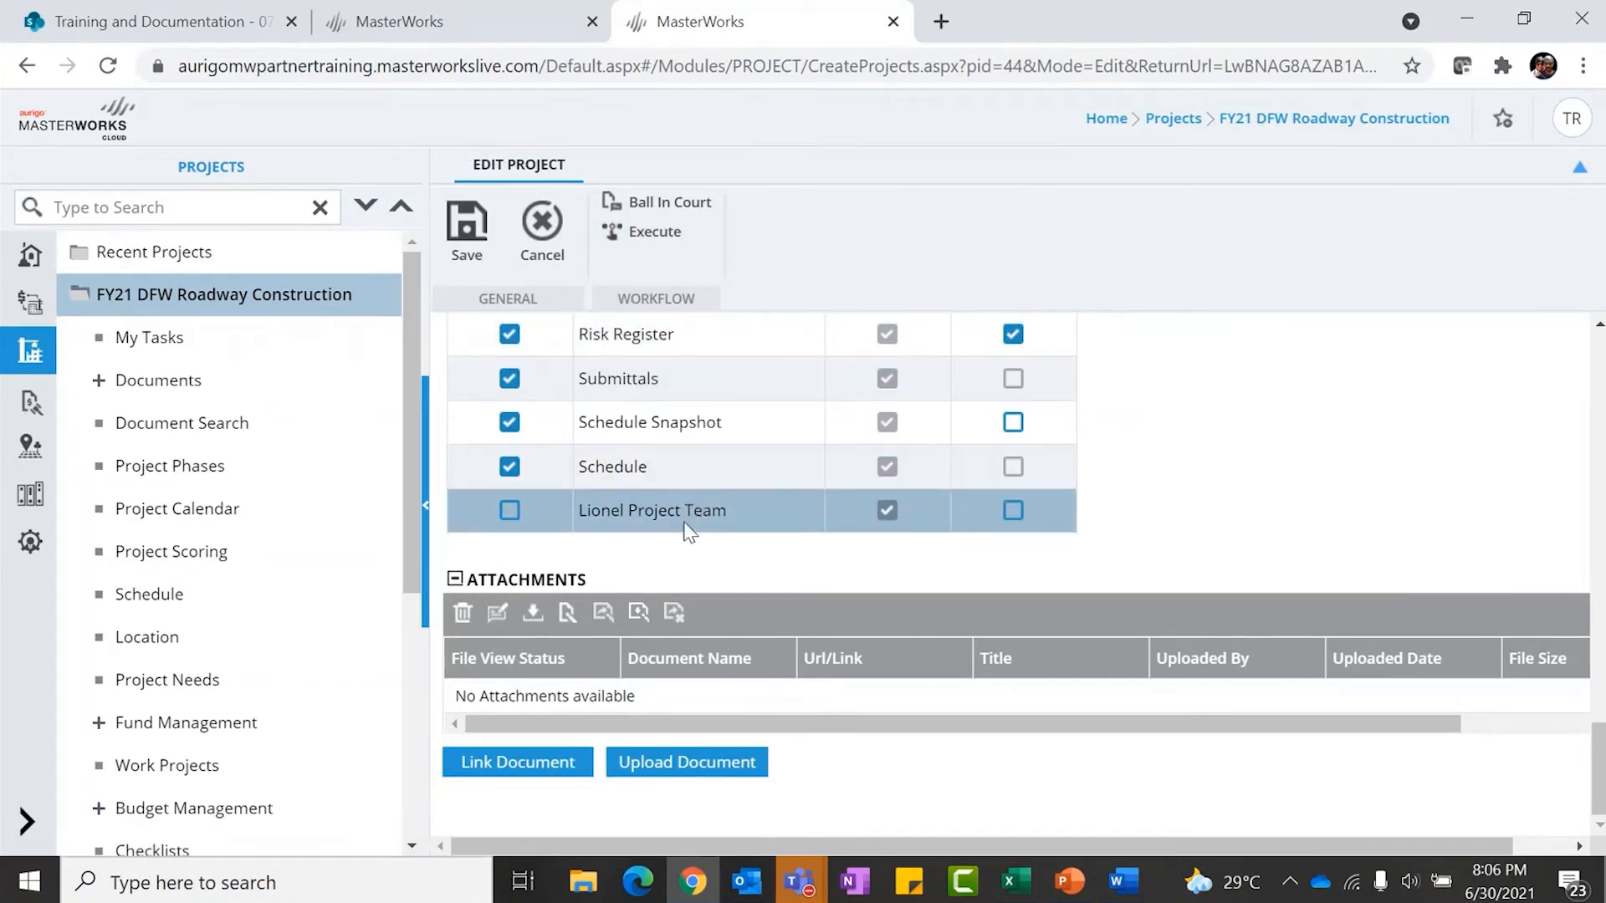
{"action": "left_click", "coordinate": [507, 512]}
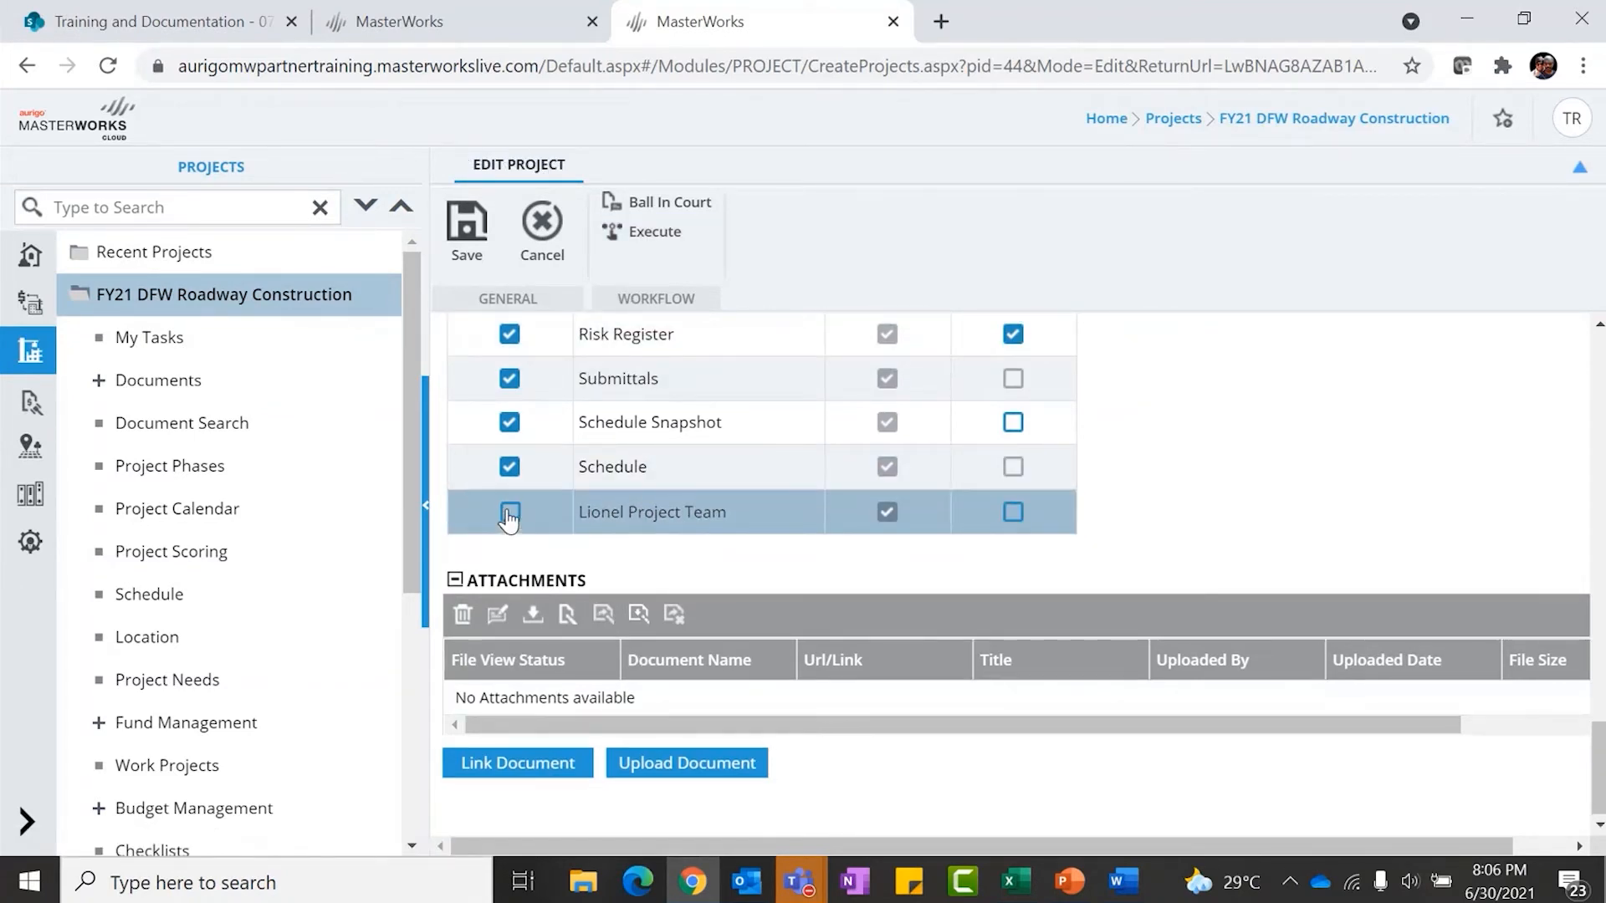
{"action": "left_click", "coordinate": [466, 234]}
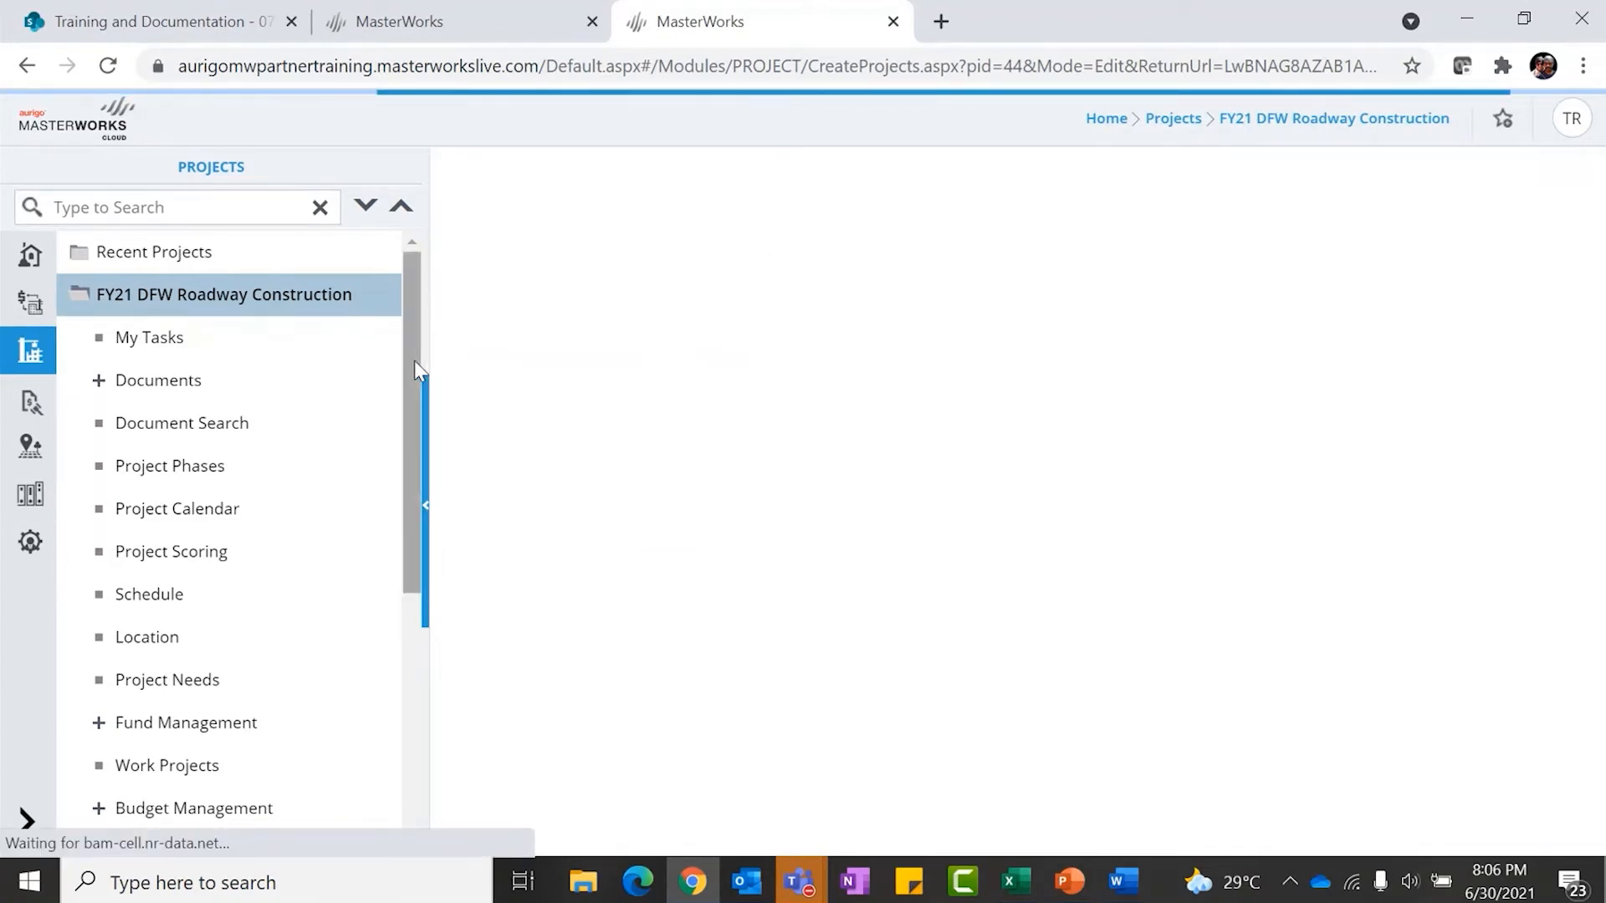
Open the Project Team form's record list under the FY21 DFW Roadway Construction project
{"action": "scroll", "coordinate": [245, 404], "scroll_direction": "down", "scroll_amount": 5}
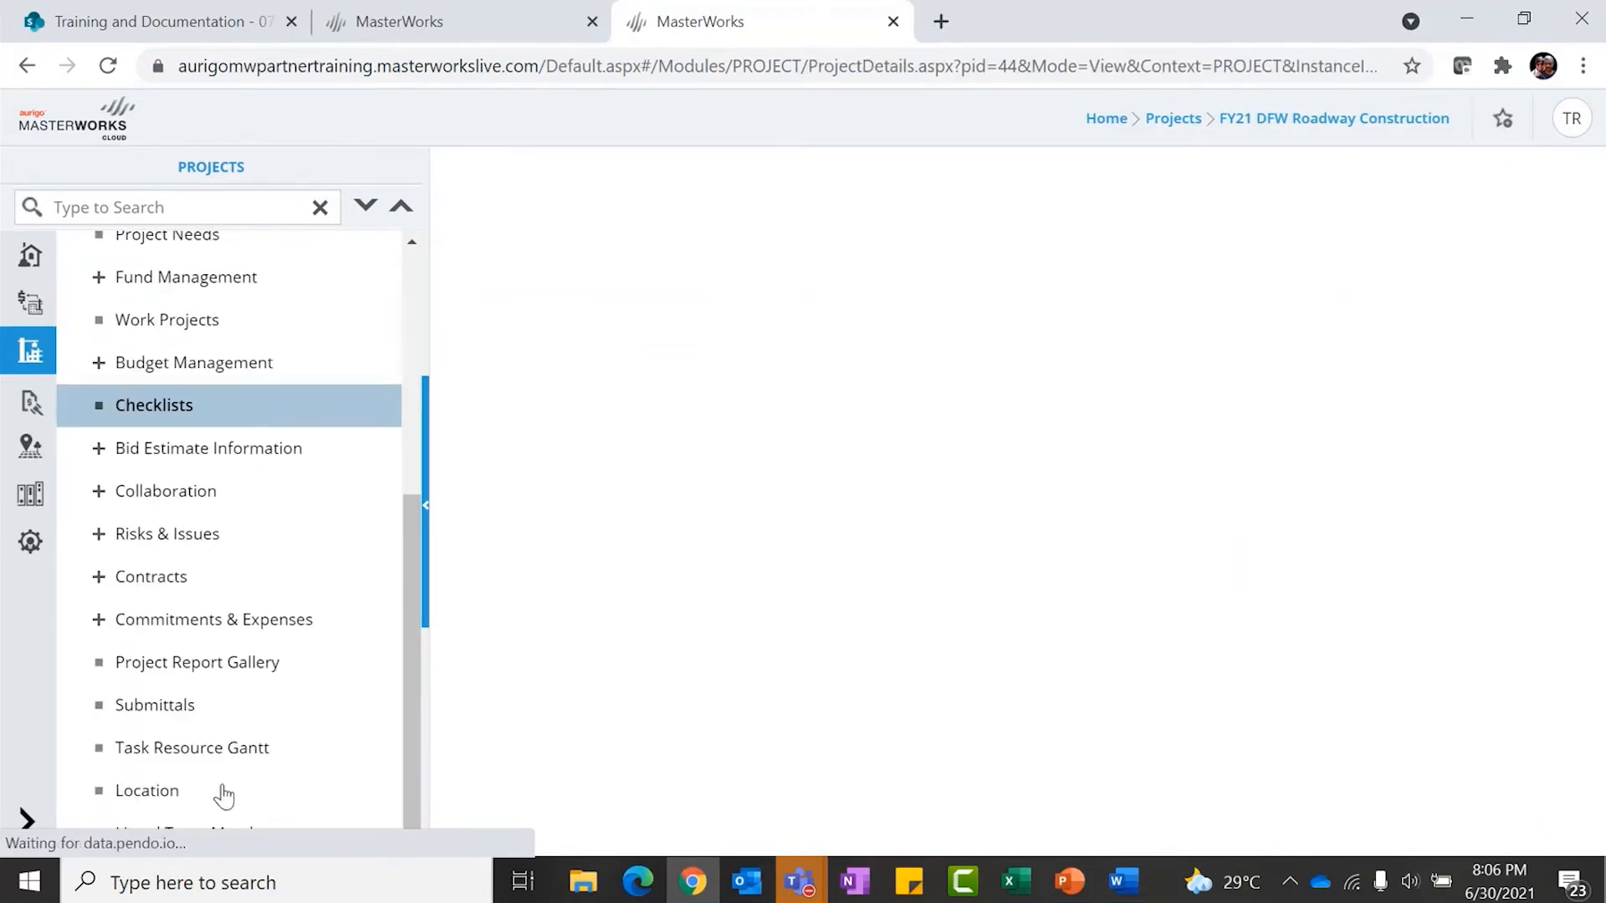
{"action": "scroll", "coordinate": [274, 711], "scroll_direction": "down", "scroll_amount": 5}
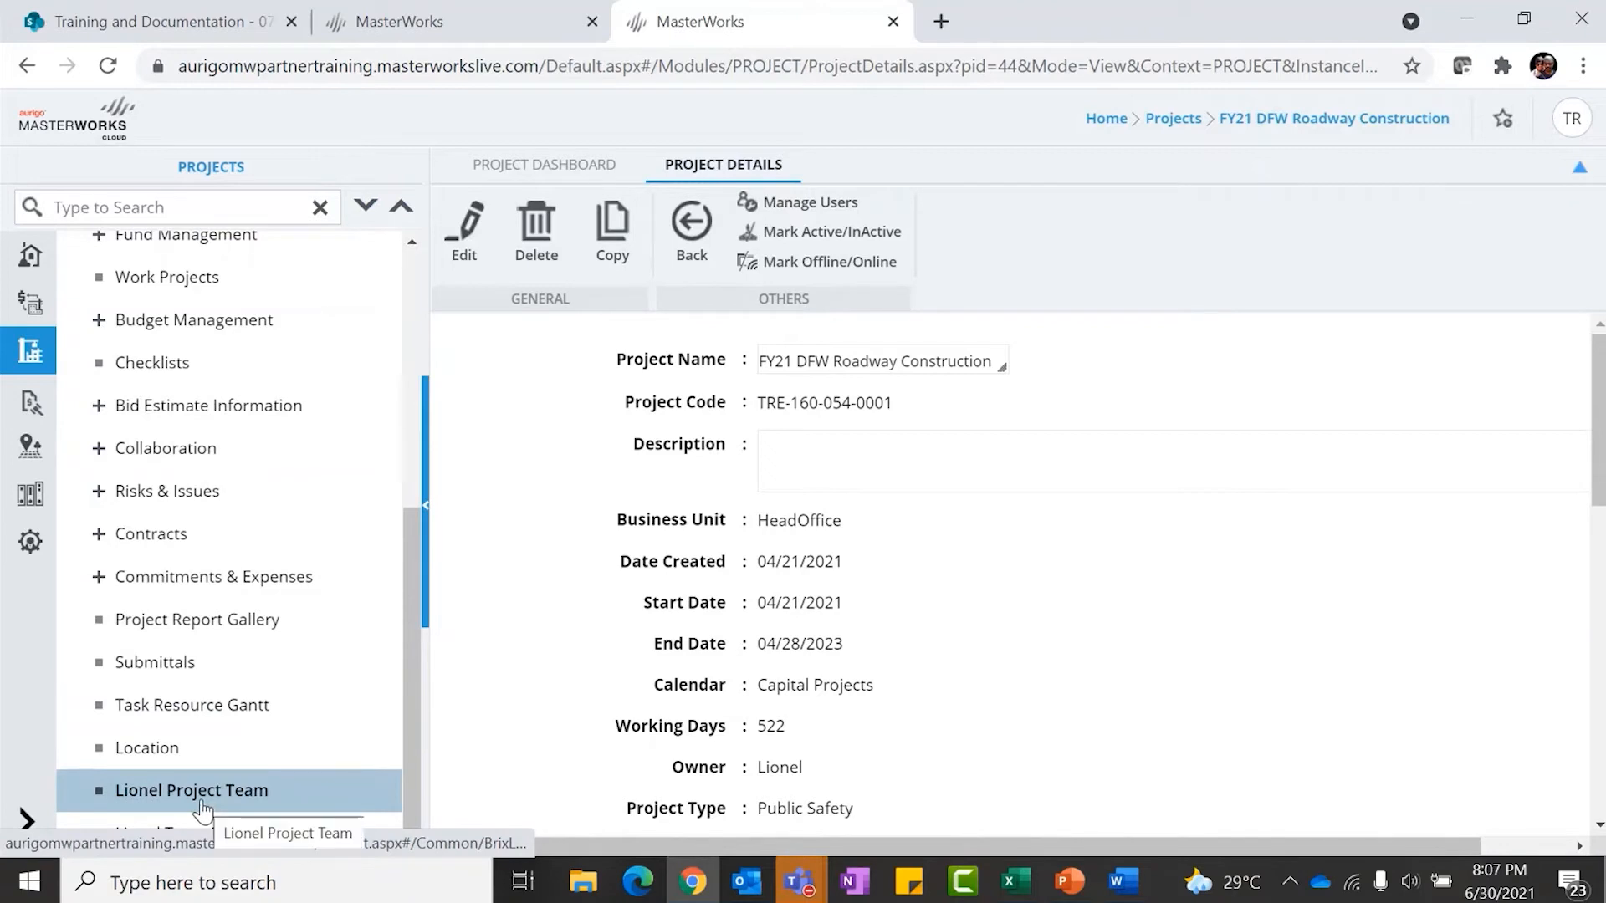
{"action": "left_click", "coordinate": [165, 807]}
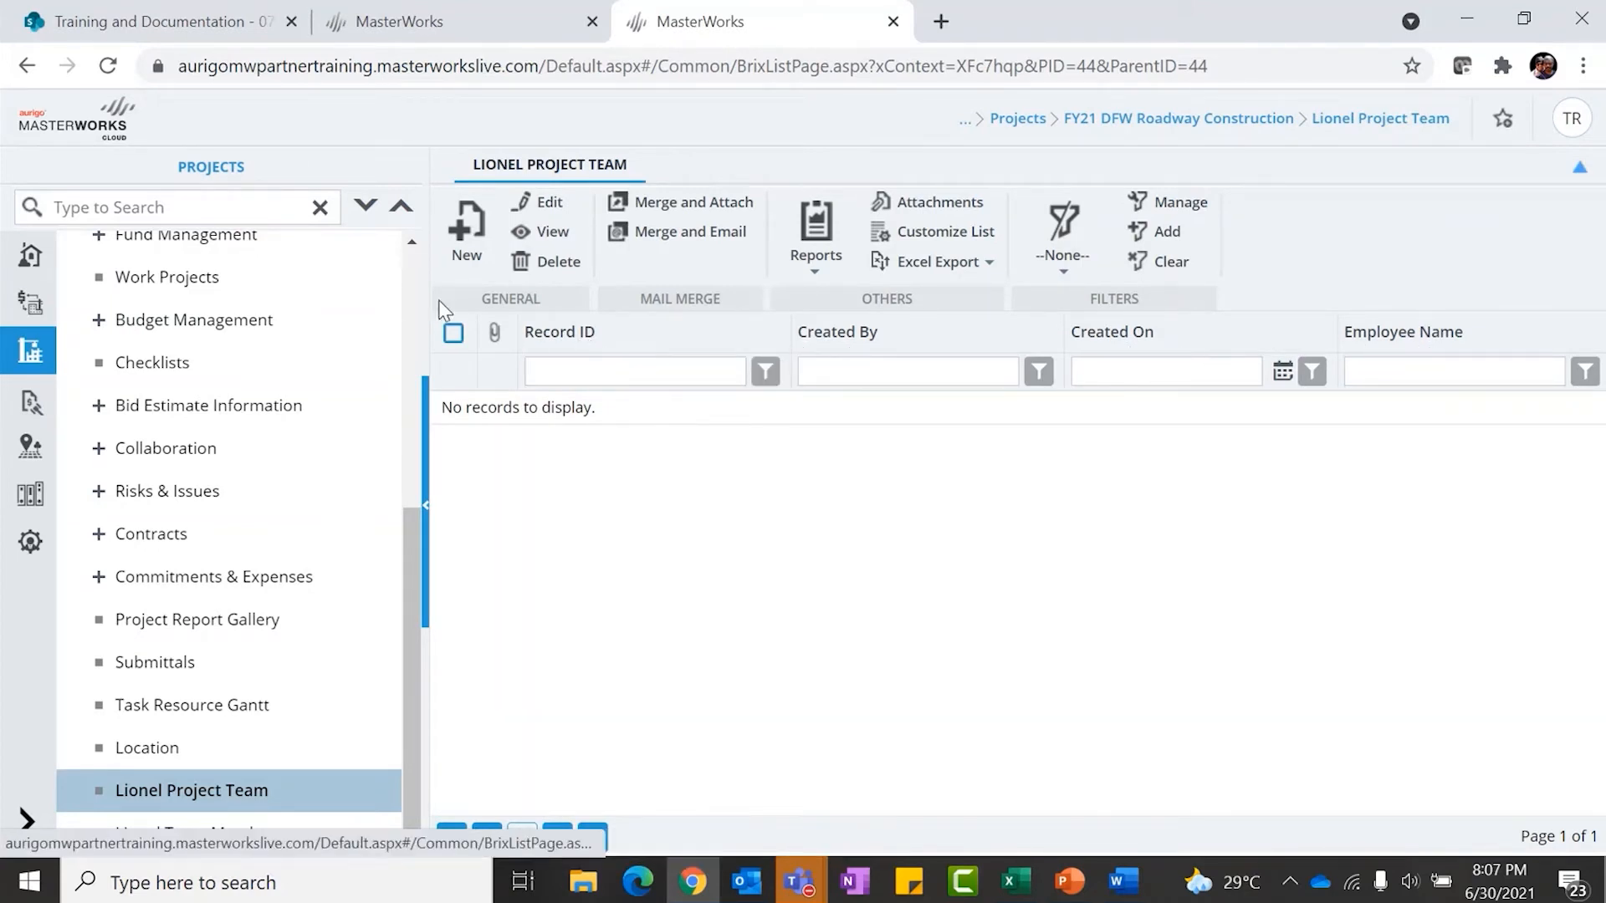
Start a new Project Team record, try to save it with Employee Name left empty, and cancel the record
{"action": "left_click", "coordinate": [466, 230]}
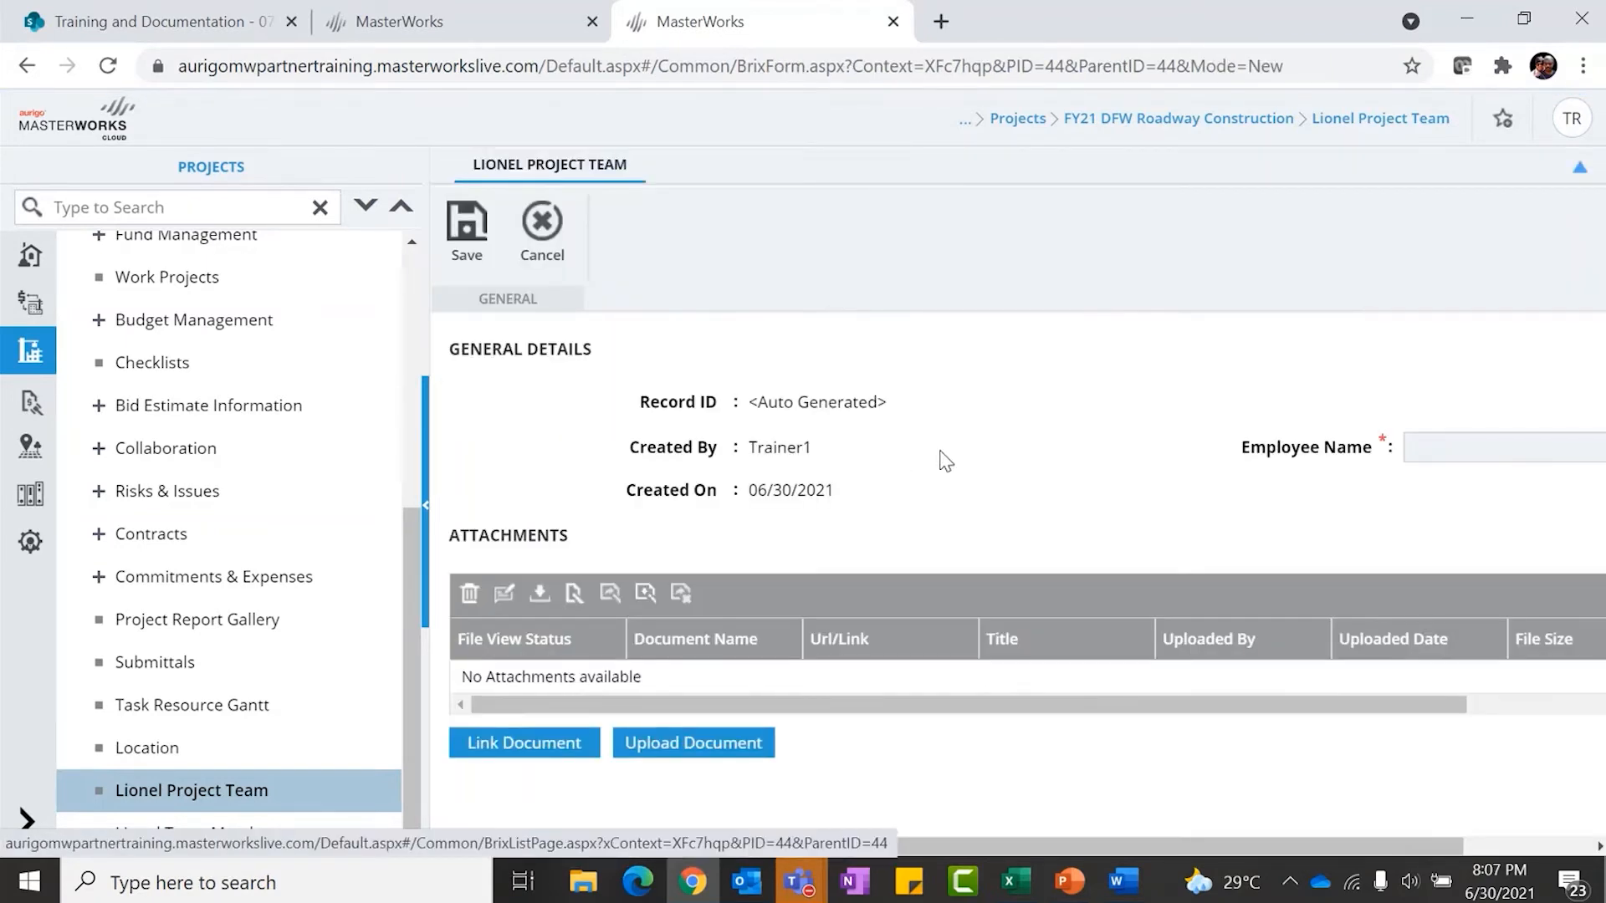
{"action": "scroll", "coordinate": [795, 446], "scroll_direction": "right", "scroll_amount": 1}
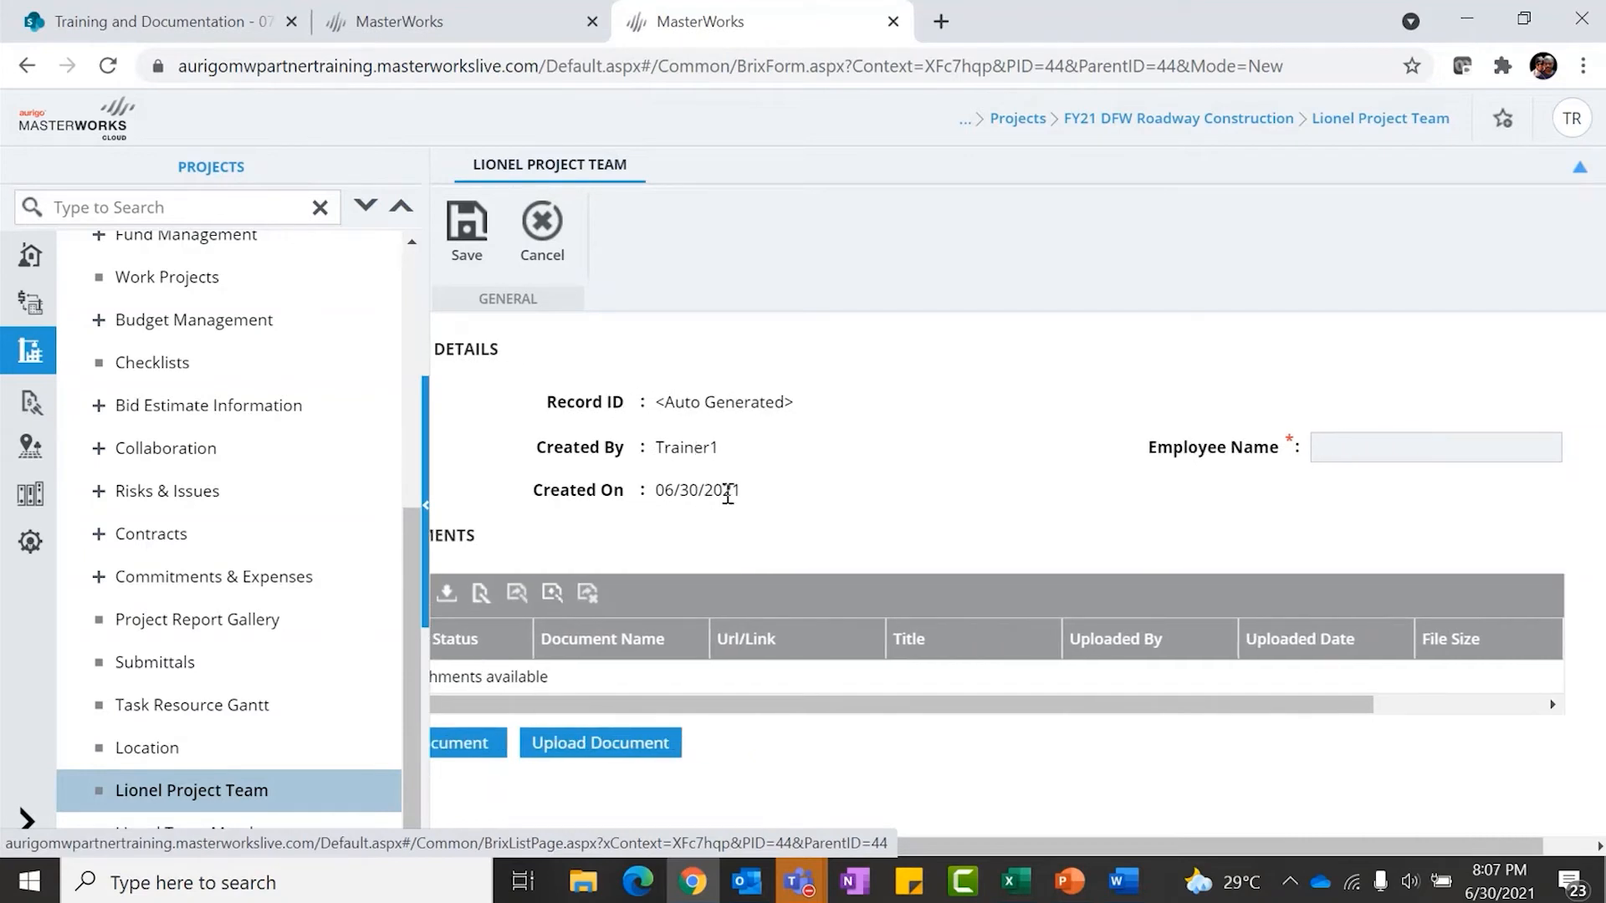
{"action": "scroll", "coordinate": [920, 477], "scroll_direction": "right", "scroll_amount": 1}
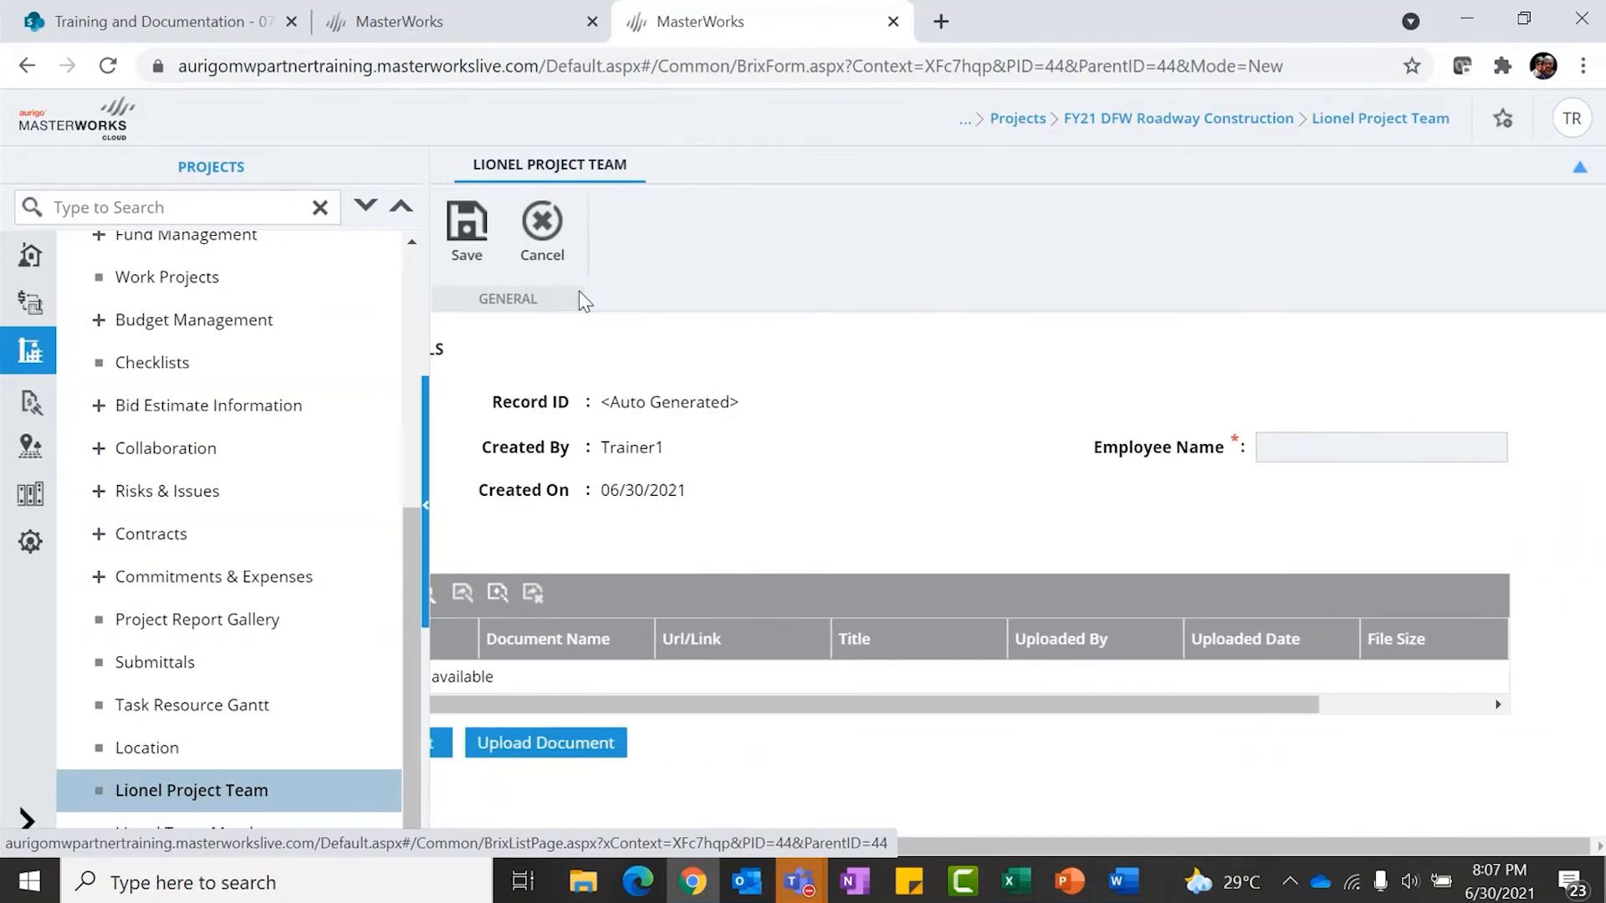
{"action": "left_click", "coordinate": [467, 228]}
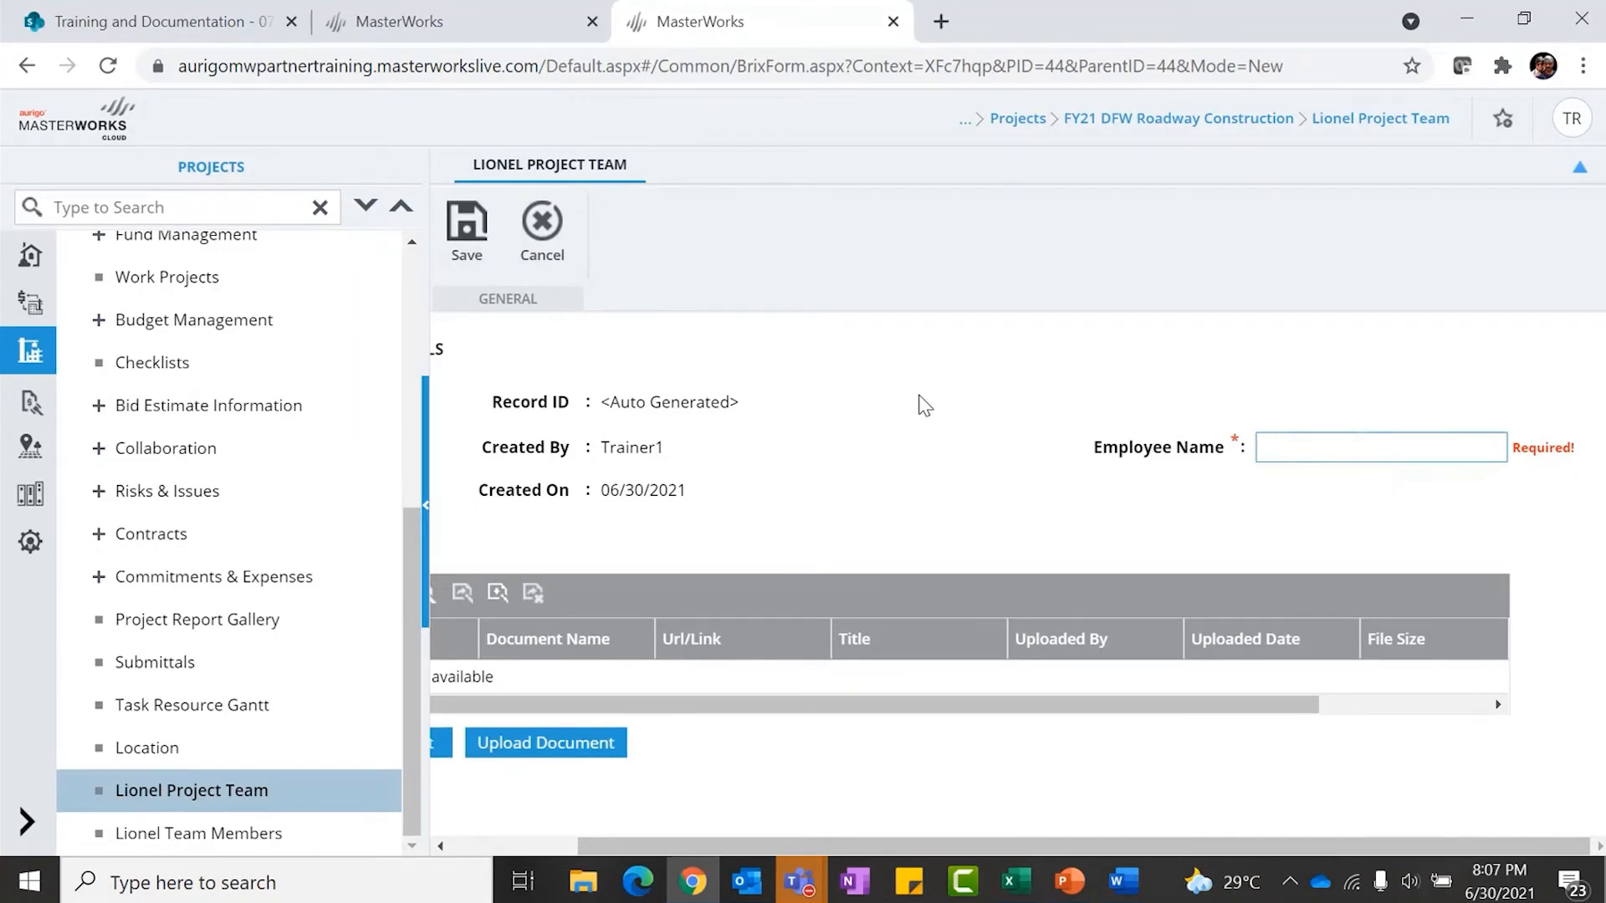
{"action": "scroll", "coordinate": [918, 415], "scroll_direction": "left", "scroll_amount": 2}
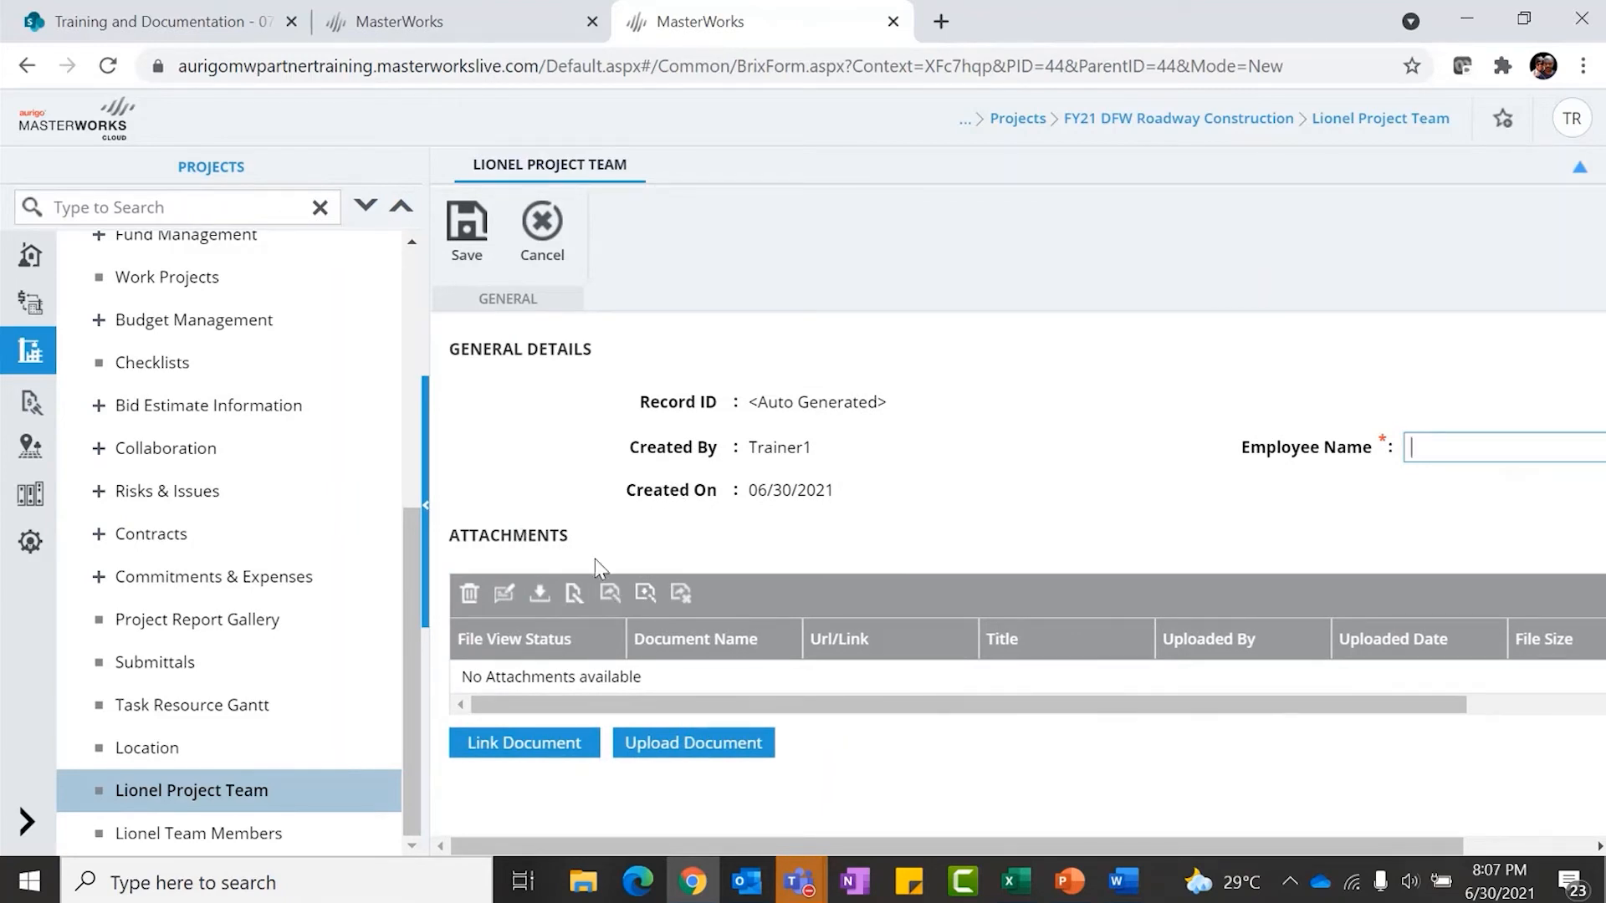
{"action": "left_click", "coordinate": [542, 243]}
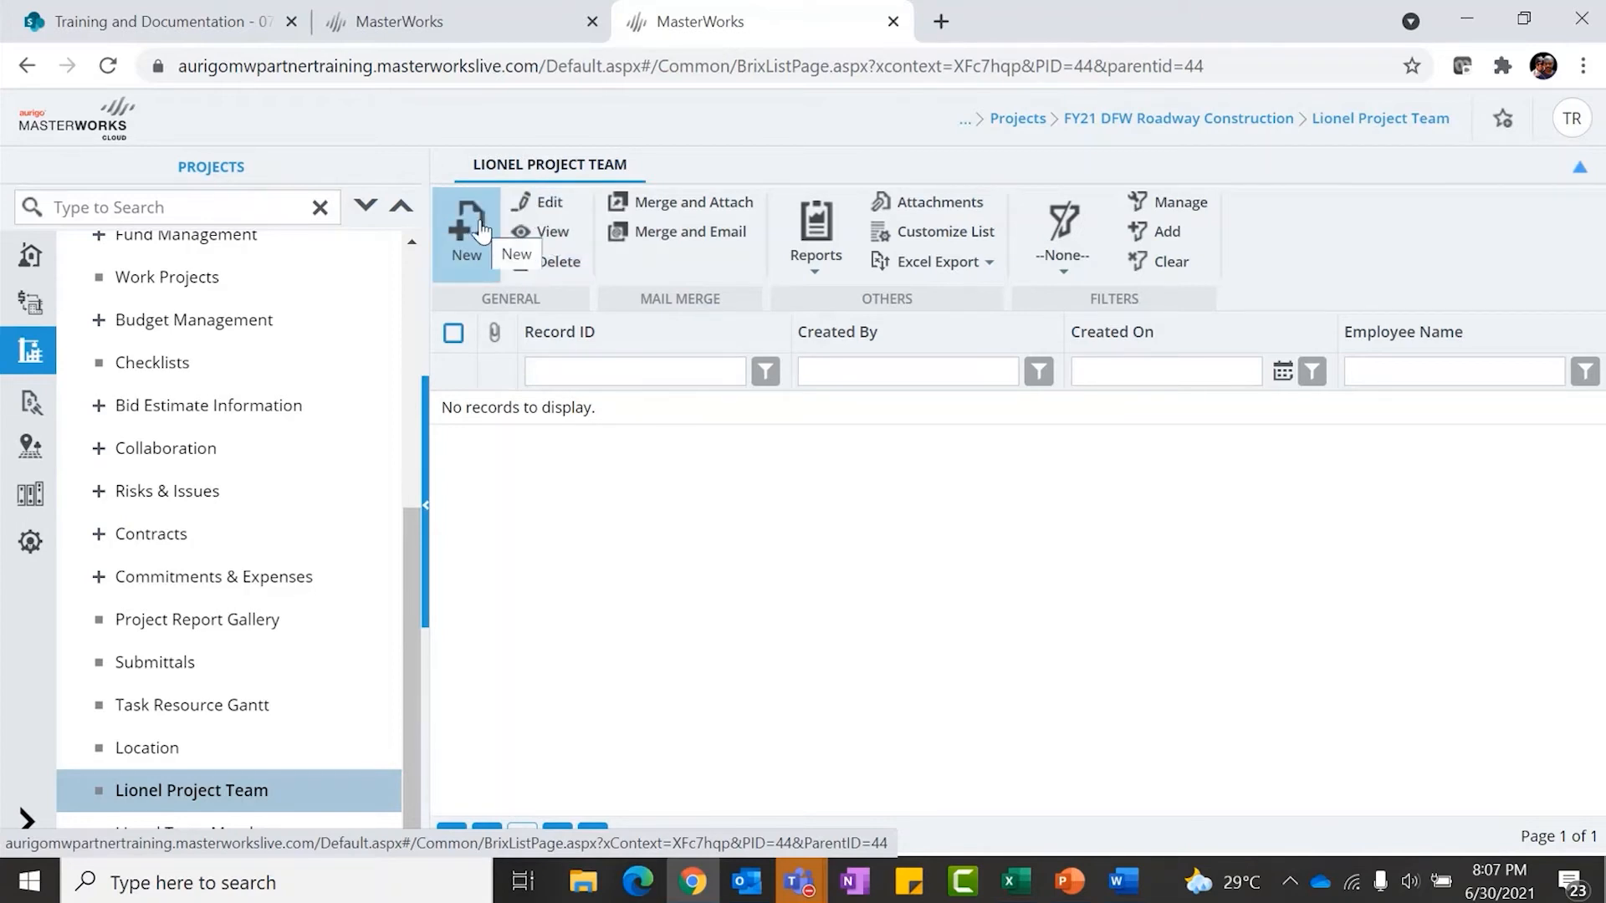
Examine the report and Excel export options available on the Project Team record list
{"action": "left_click", "coordinate": [824, 279]}
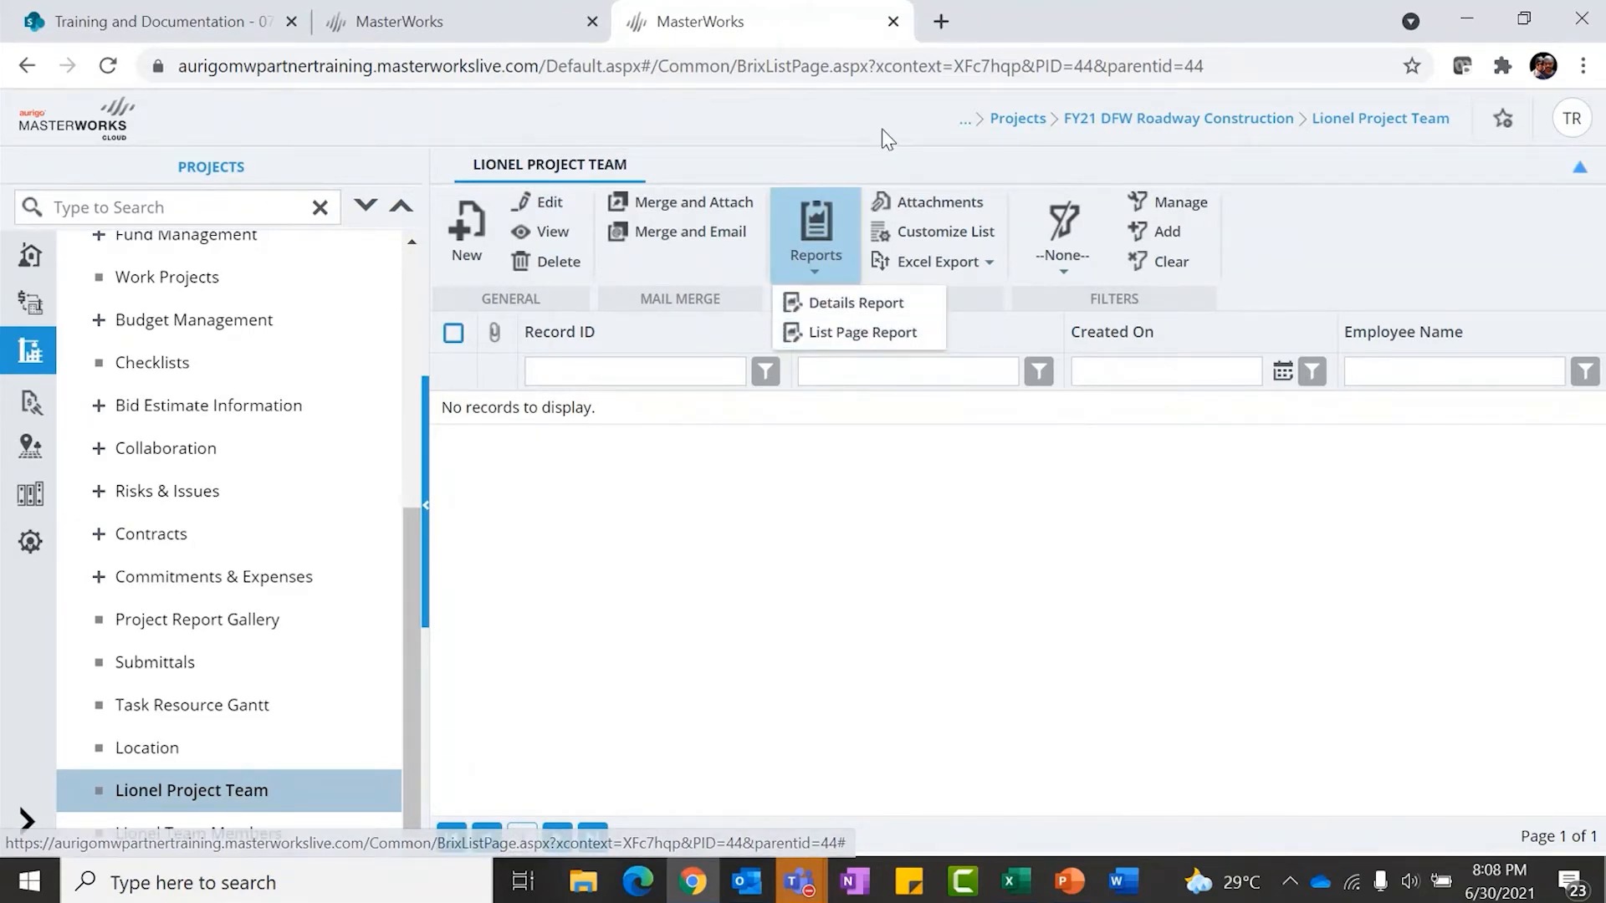
{"action": "left_click", "coordinate": [975, 266]}
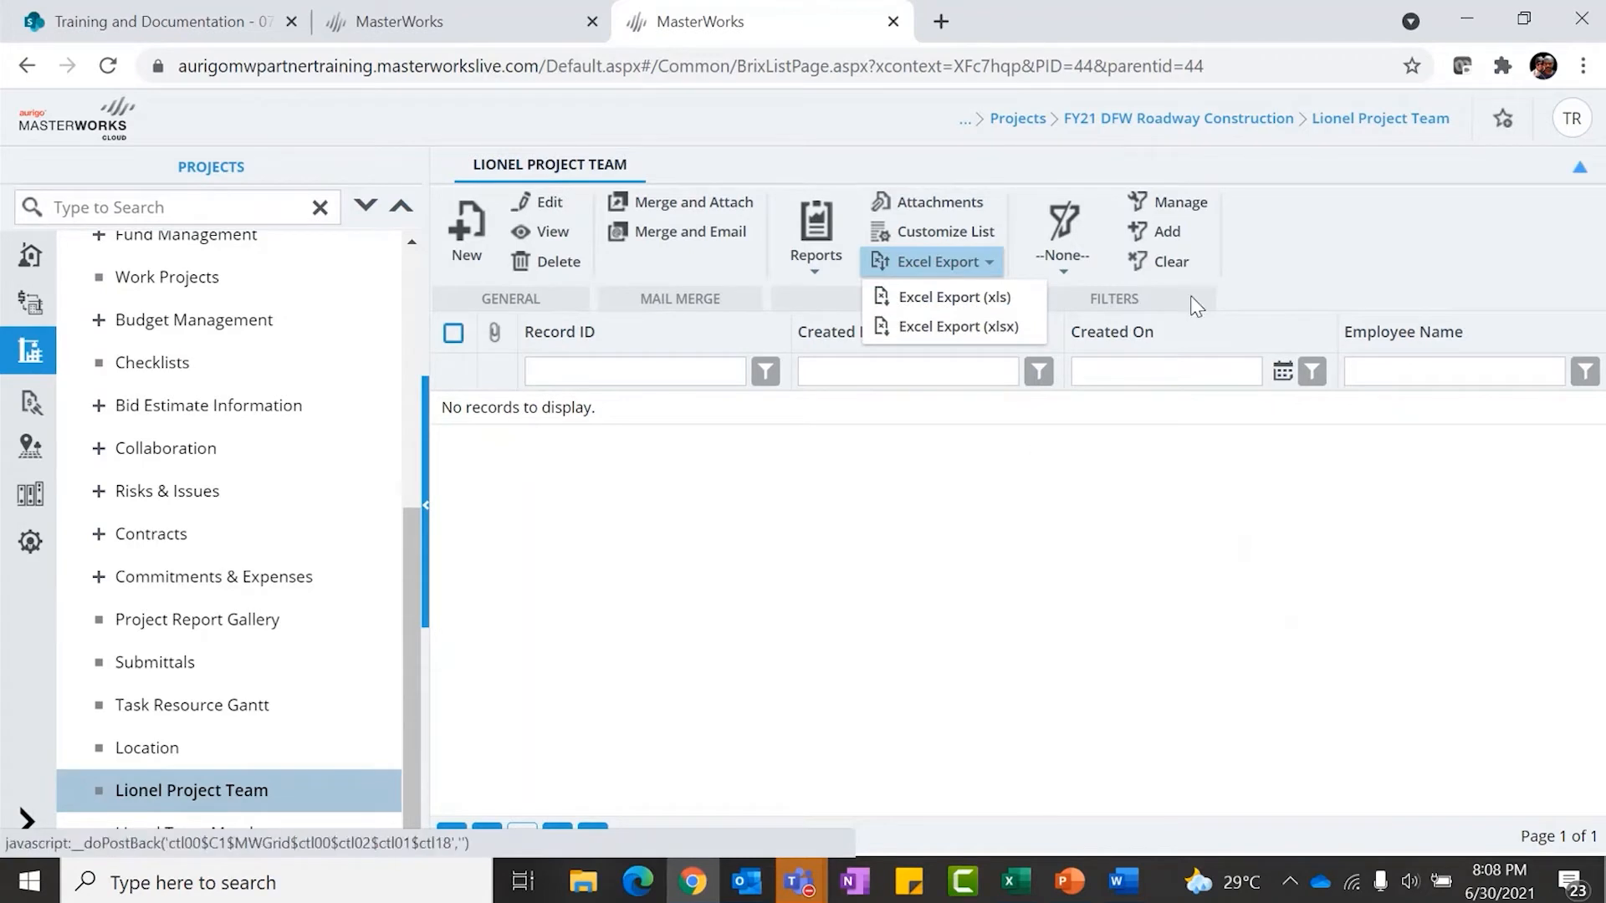
{"action": "left_click", "coordinate": [1317, 248]}
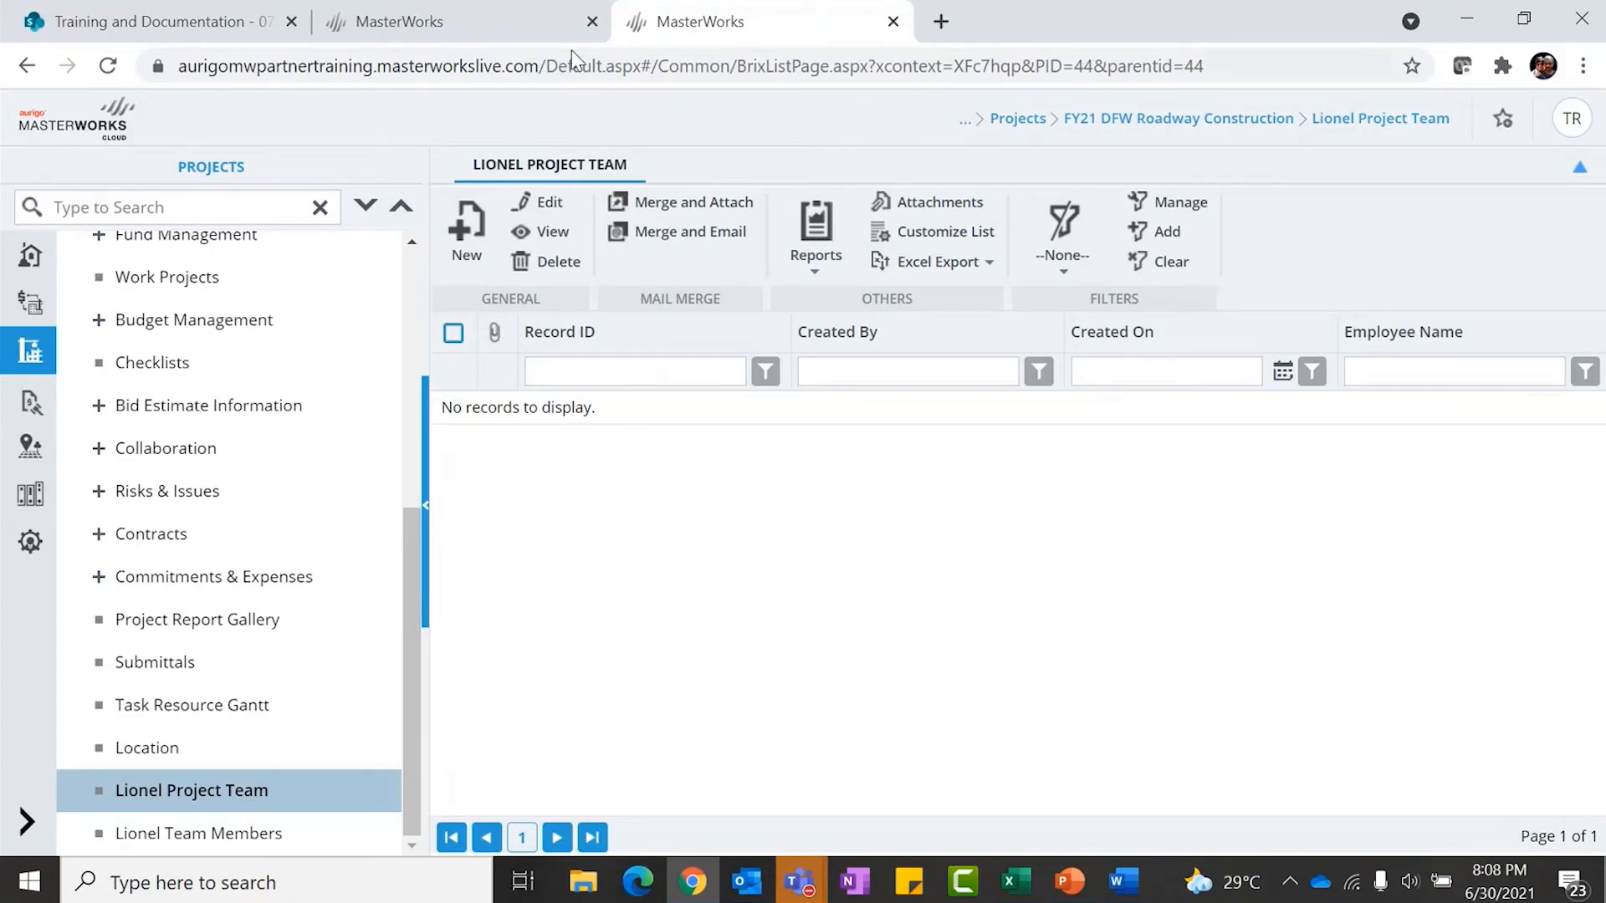
Return to the Forms List in Form Builder and open the Project Team form for editing
{"action": "left_click", "coordinate": [461, 24]}
{"action": "left_click", "coordinate": [282, 425]}
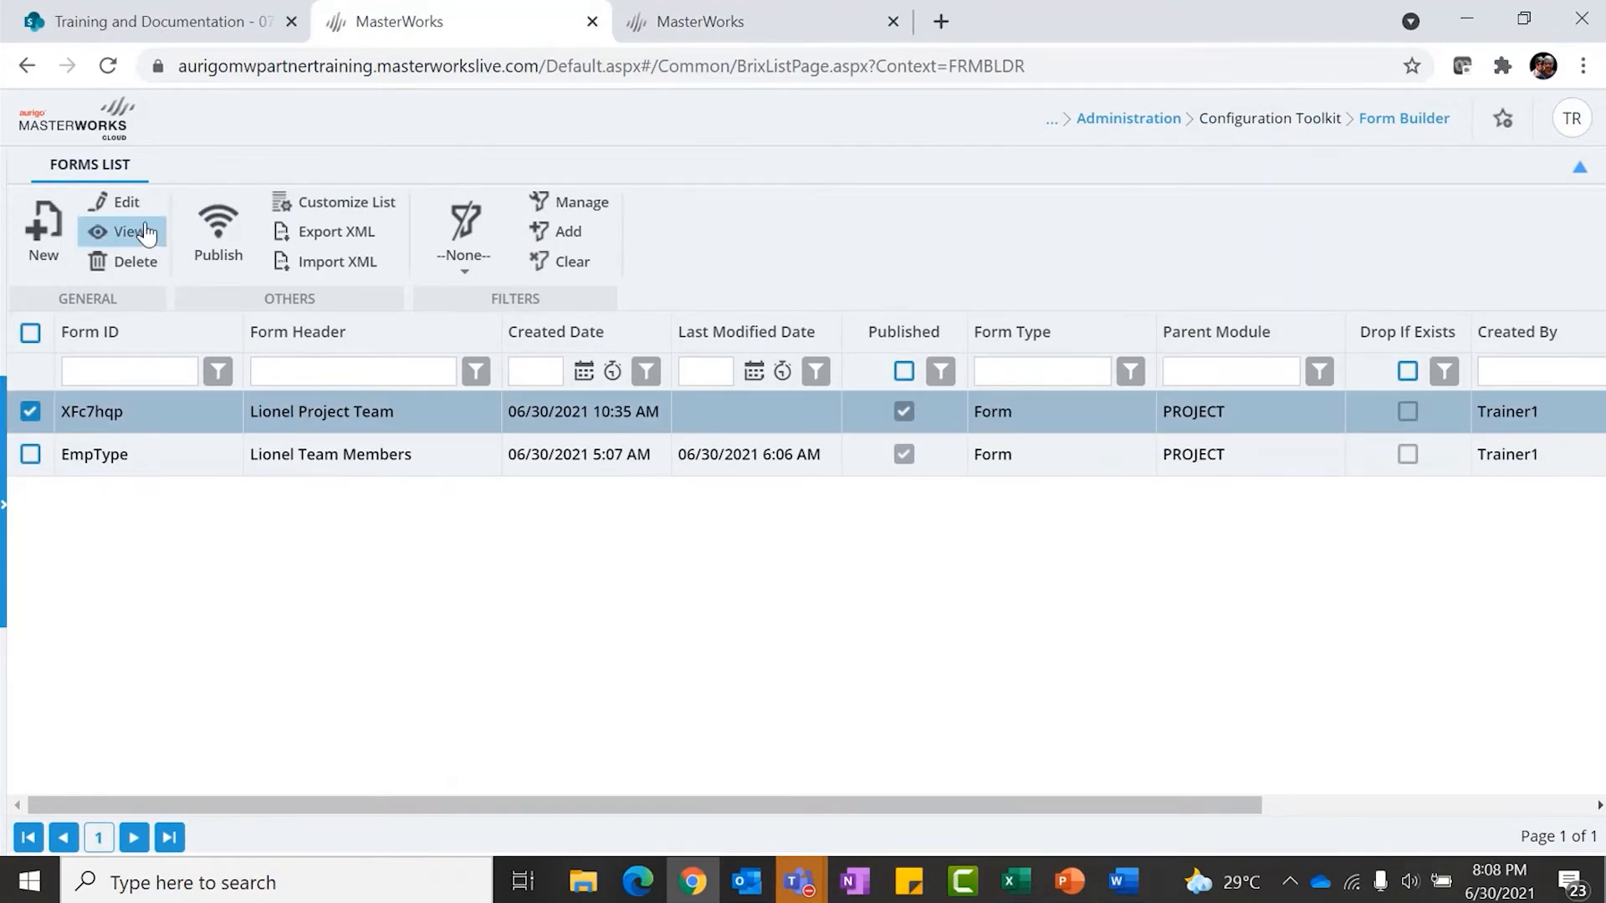
{"action": "left_click", "coordinate": [127, 201]}
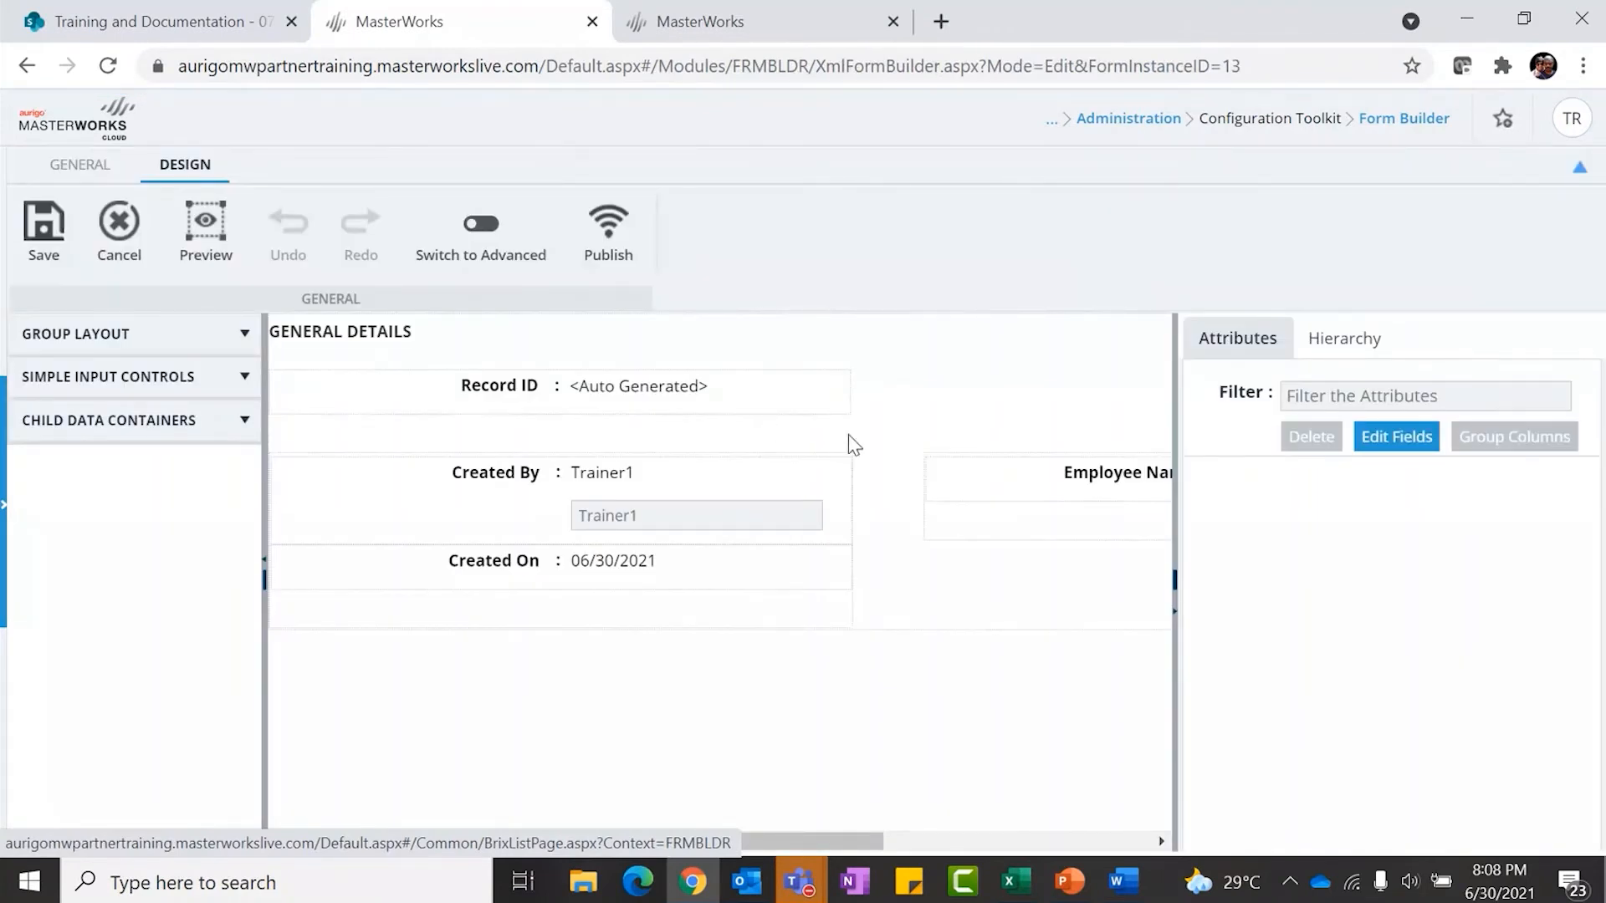
Expand the Group Layout and Simple Input Controls groups in the form designer
{"action": "scroll", "coordinate": [935, 478], "scroll_direction": "right", "scroll_amount": 5}
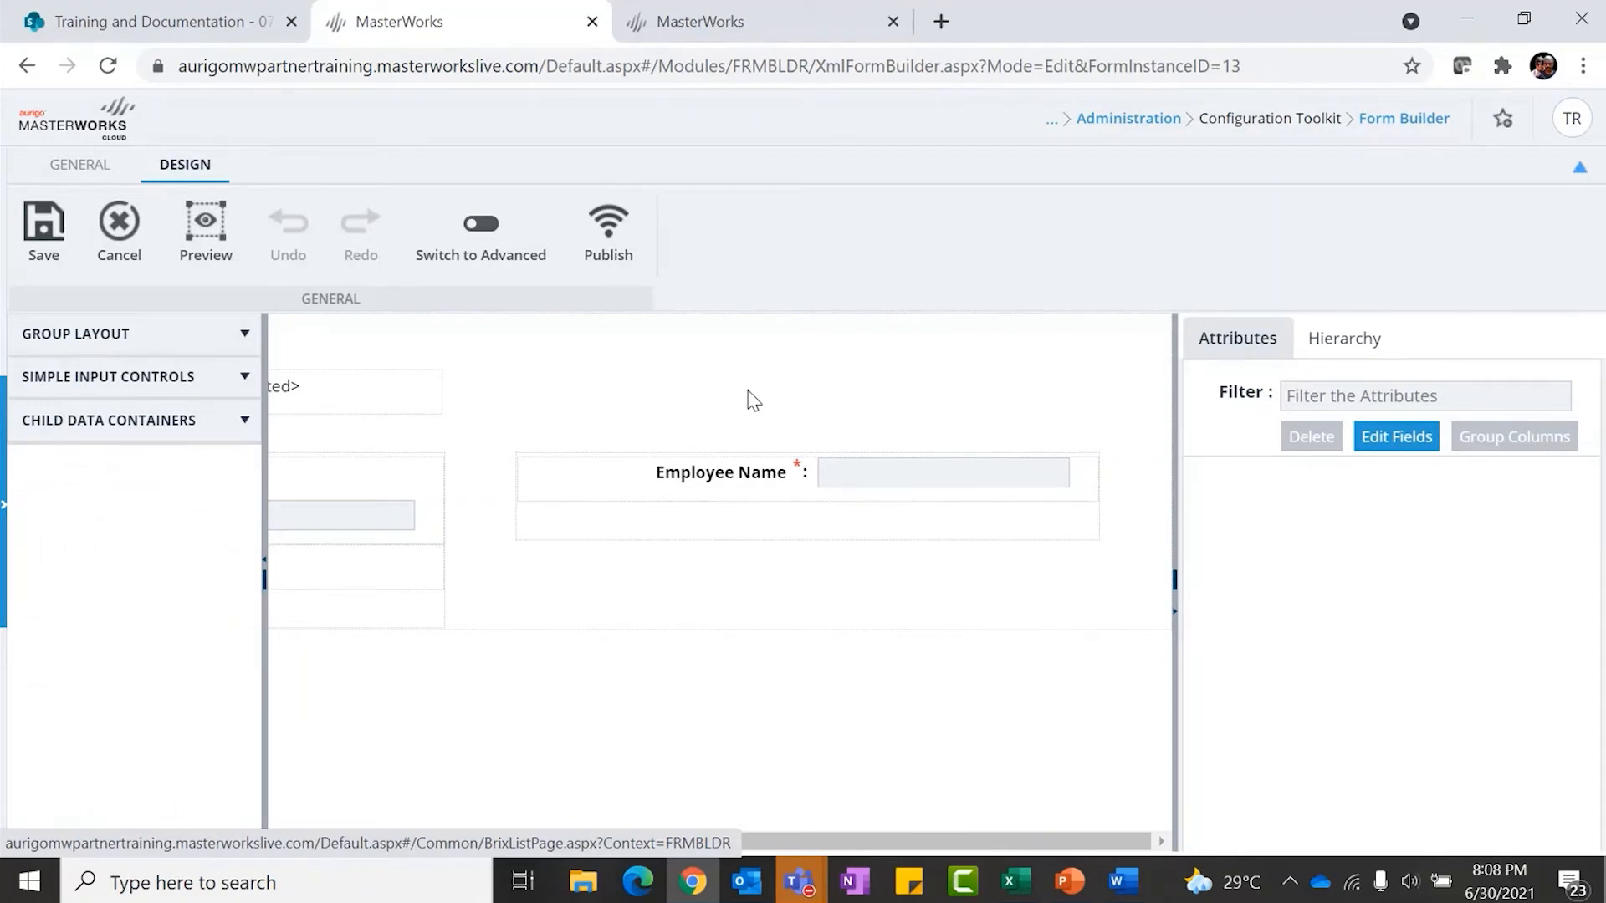
{"action": "scroll", "coordinate": [750, 383], "scroll_direction": "left", "scroll_amount": 1}
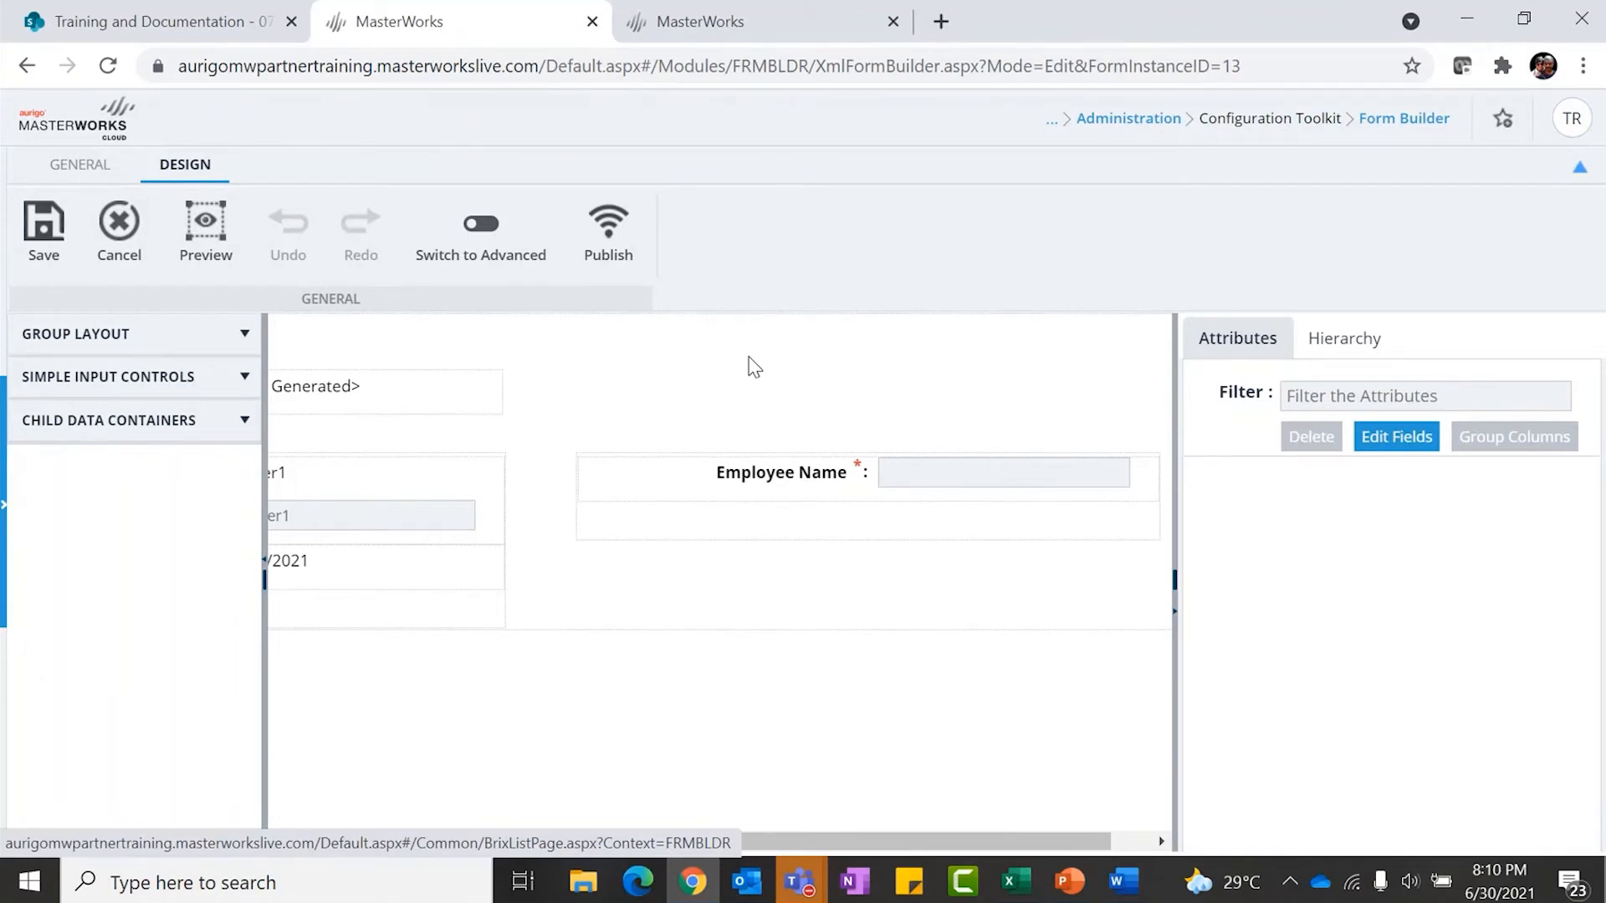
{"action": "scroll", "coordinate": [754, 367], "scroll_direction": "right", "scroll_amount": 1}
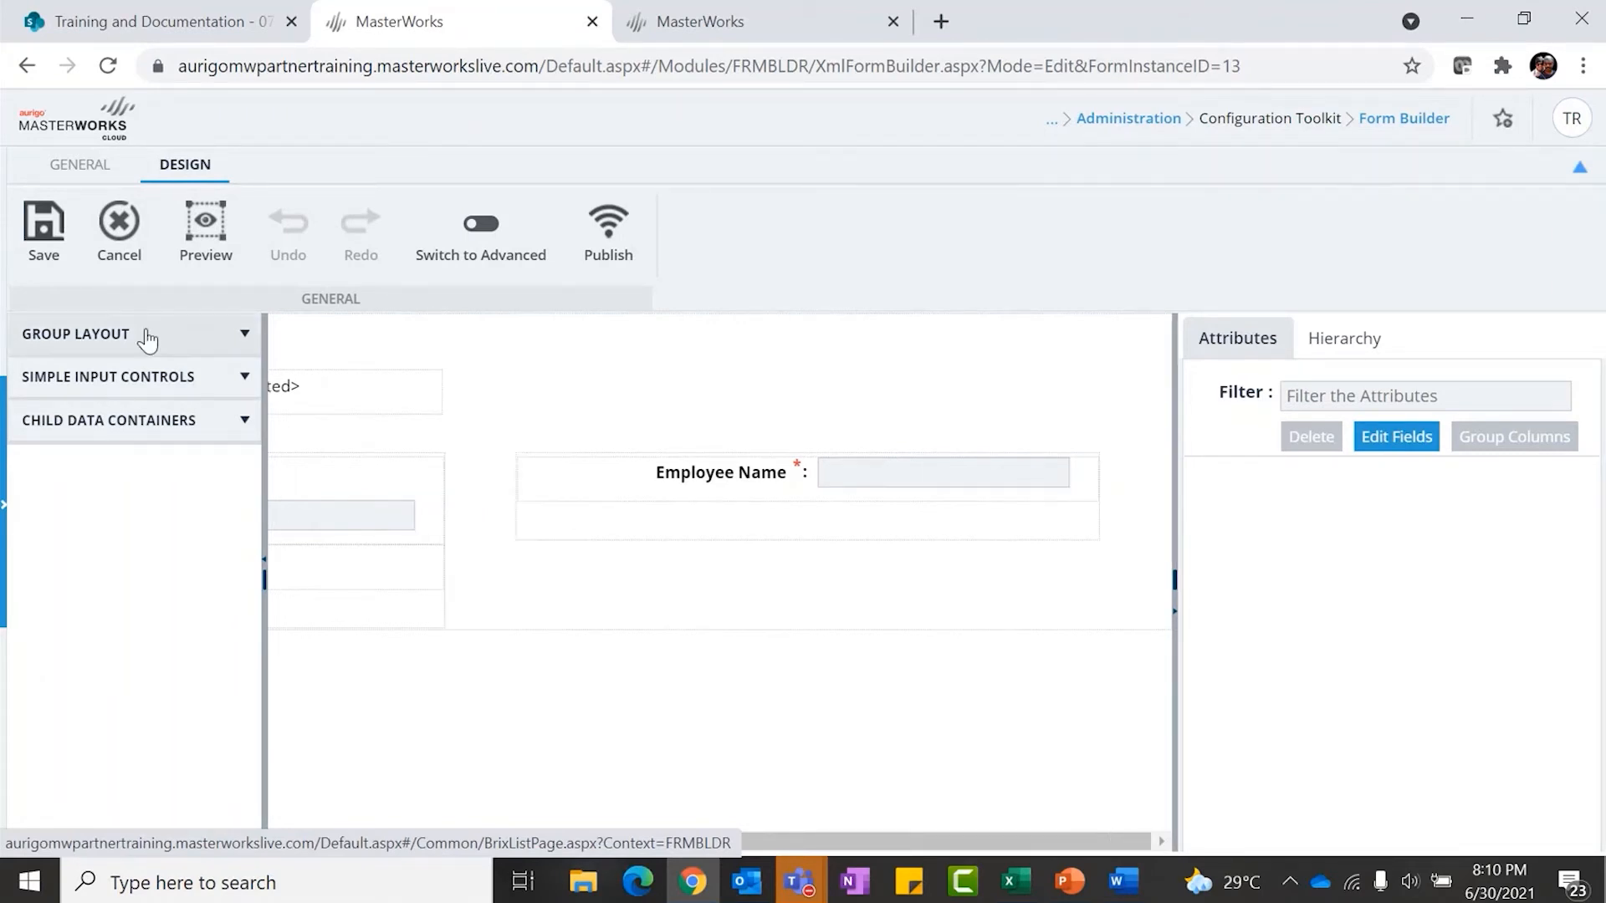
{"action": "left_click", "coordinate": [147, 337]}
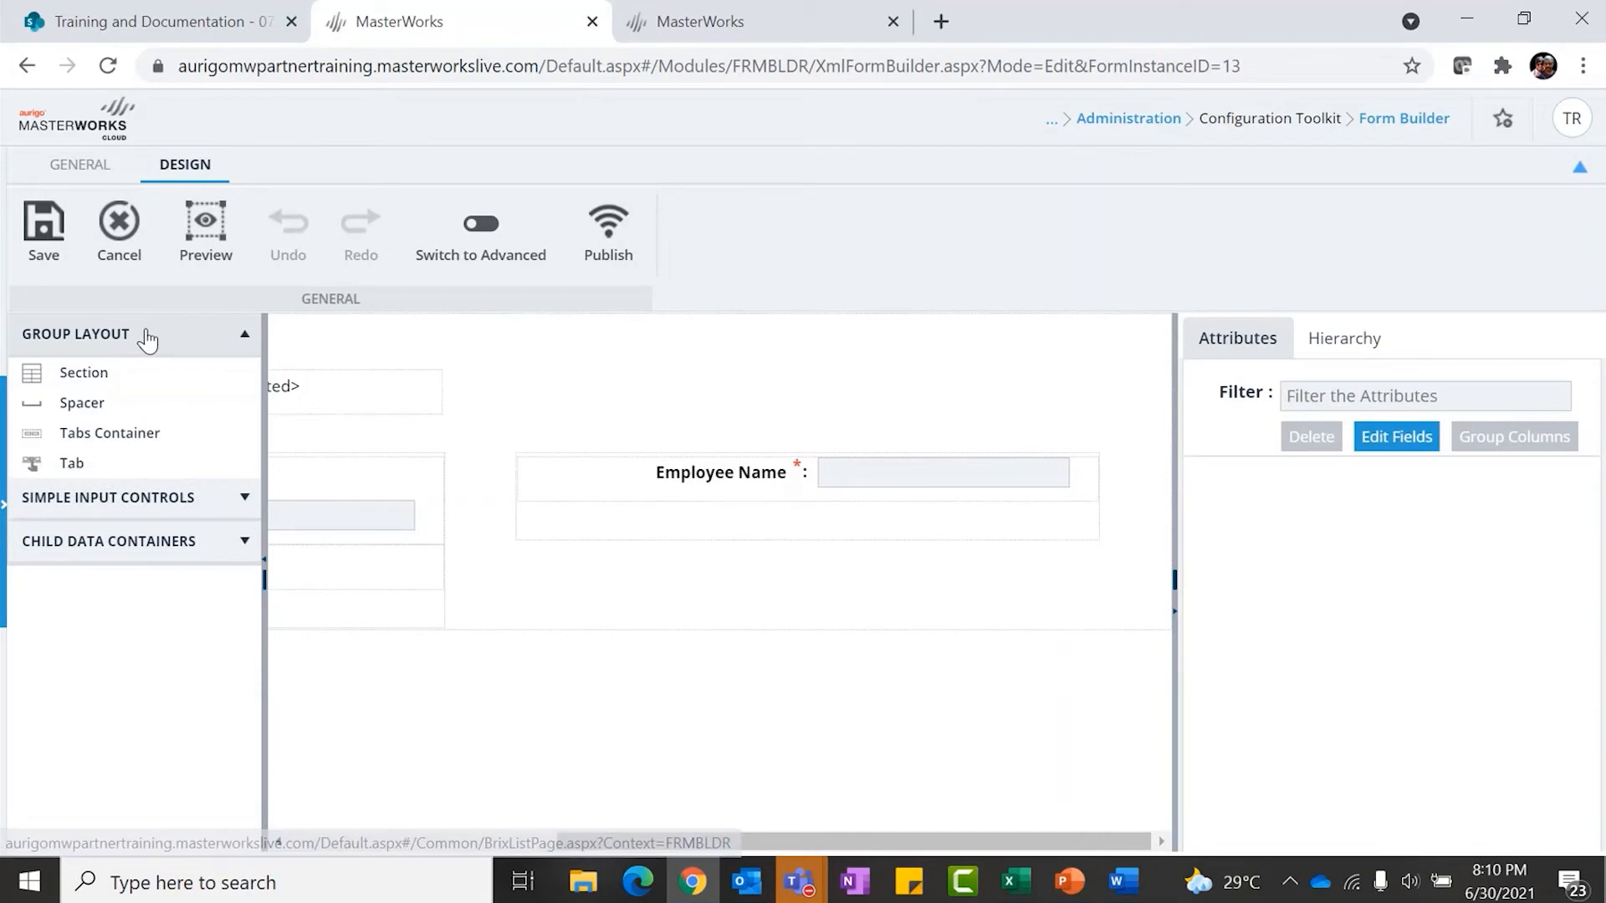
{"action": "left_click", "coordinate": [134, 498]}
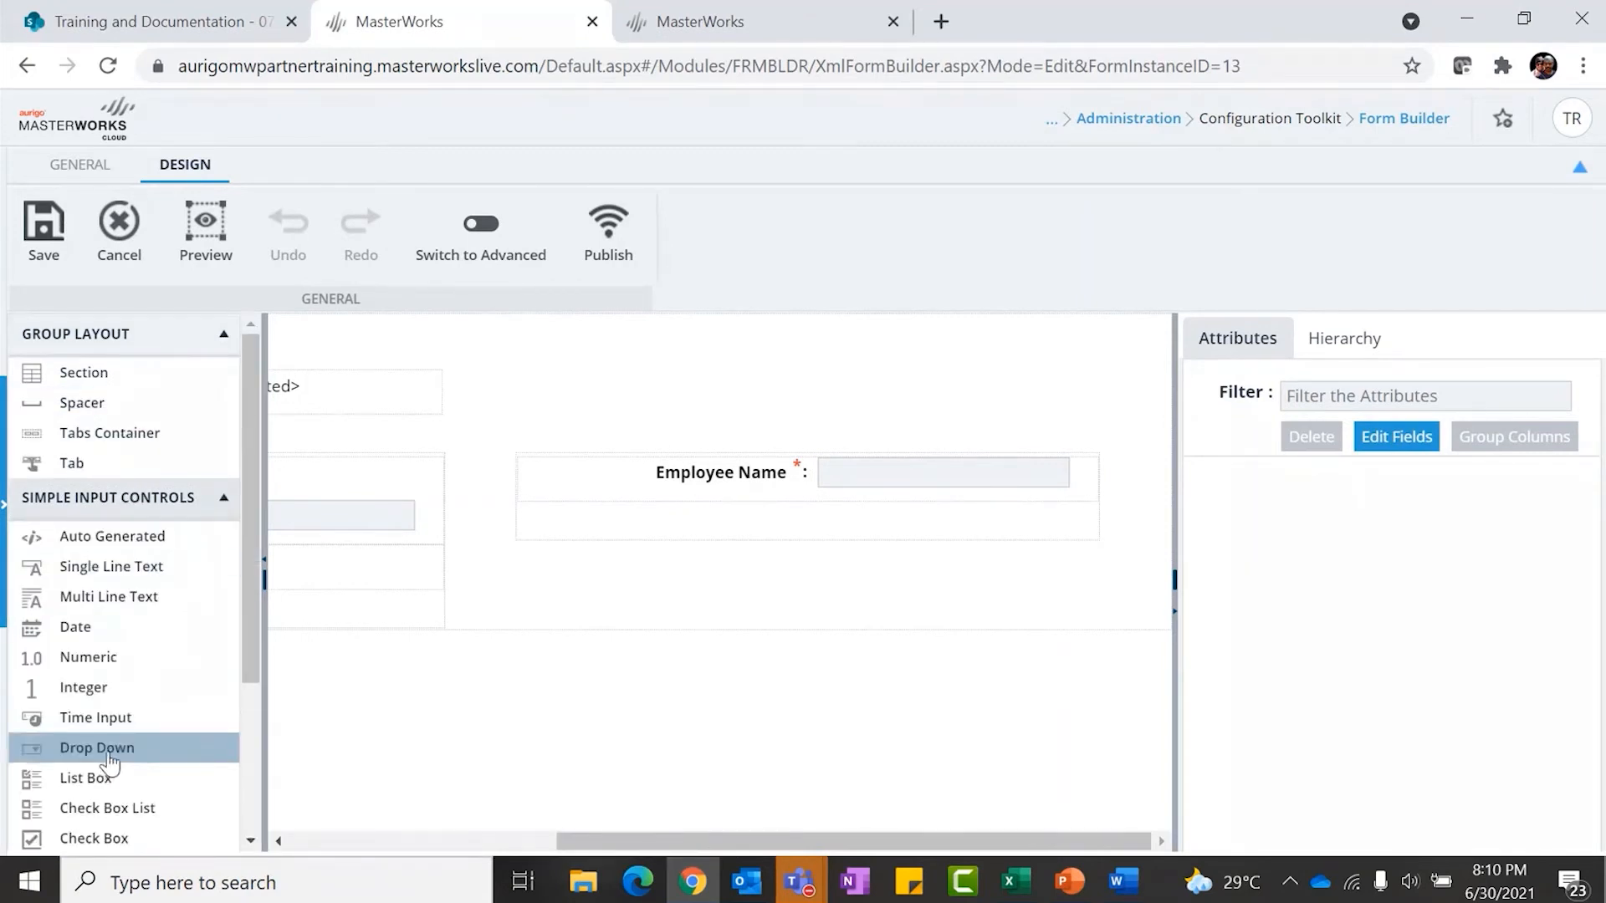
Add a Drop Down field below Employee Name and caption it "Employee Type"
{"action": "left_click_drag", "start_coordinate": [109, 757], "coordinate": [735, 537]}
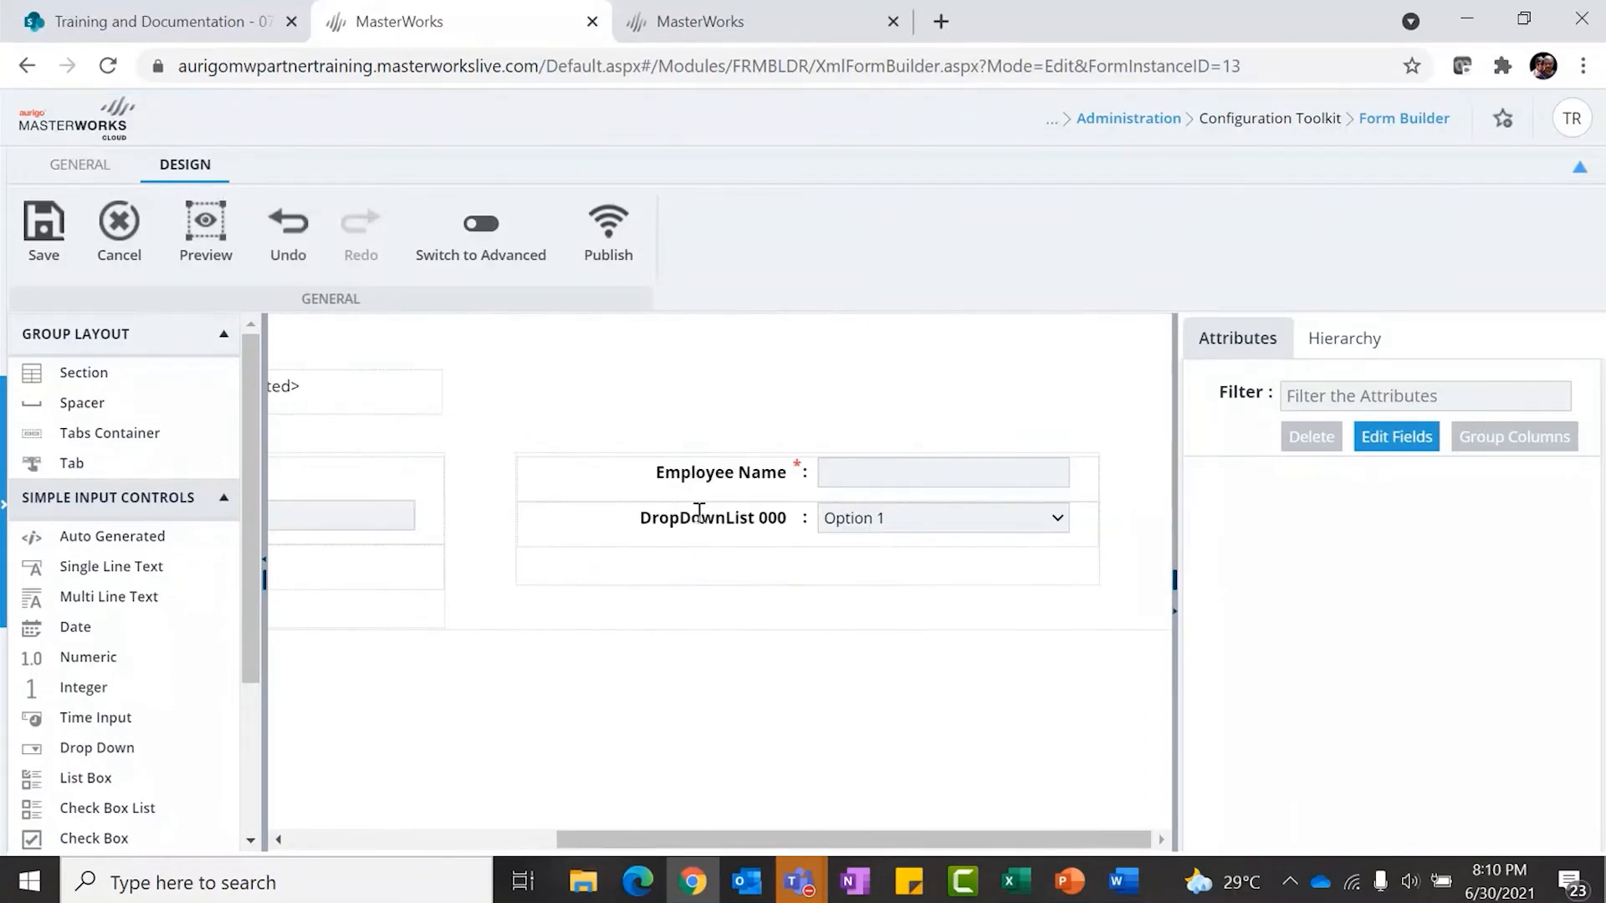
{"action": "left_click", "coordinate": [699, 520]}
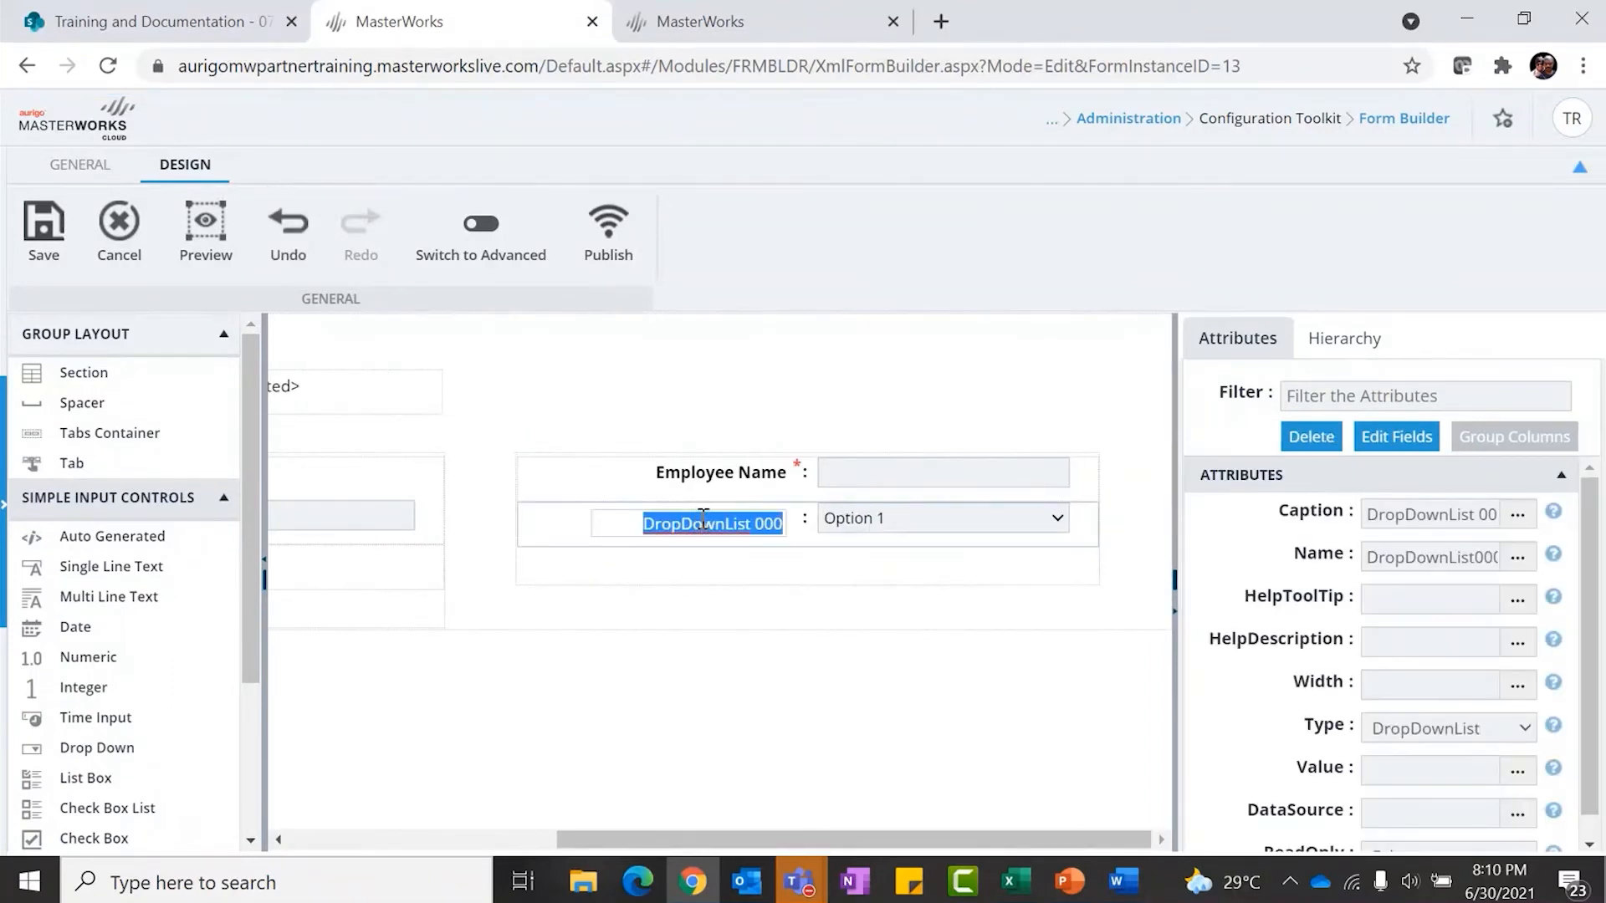
{"action": "left_click", "coordinate": [702, 521]}
{"action": "type", "text": "Em"}
{"action": "key", "text": "ctrl+a"}
{"action": "type", "text": "Employee Type"}
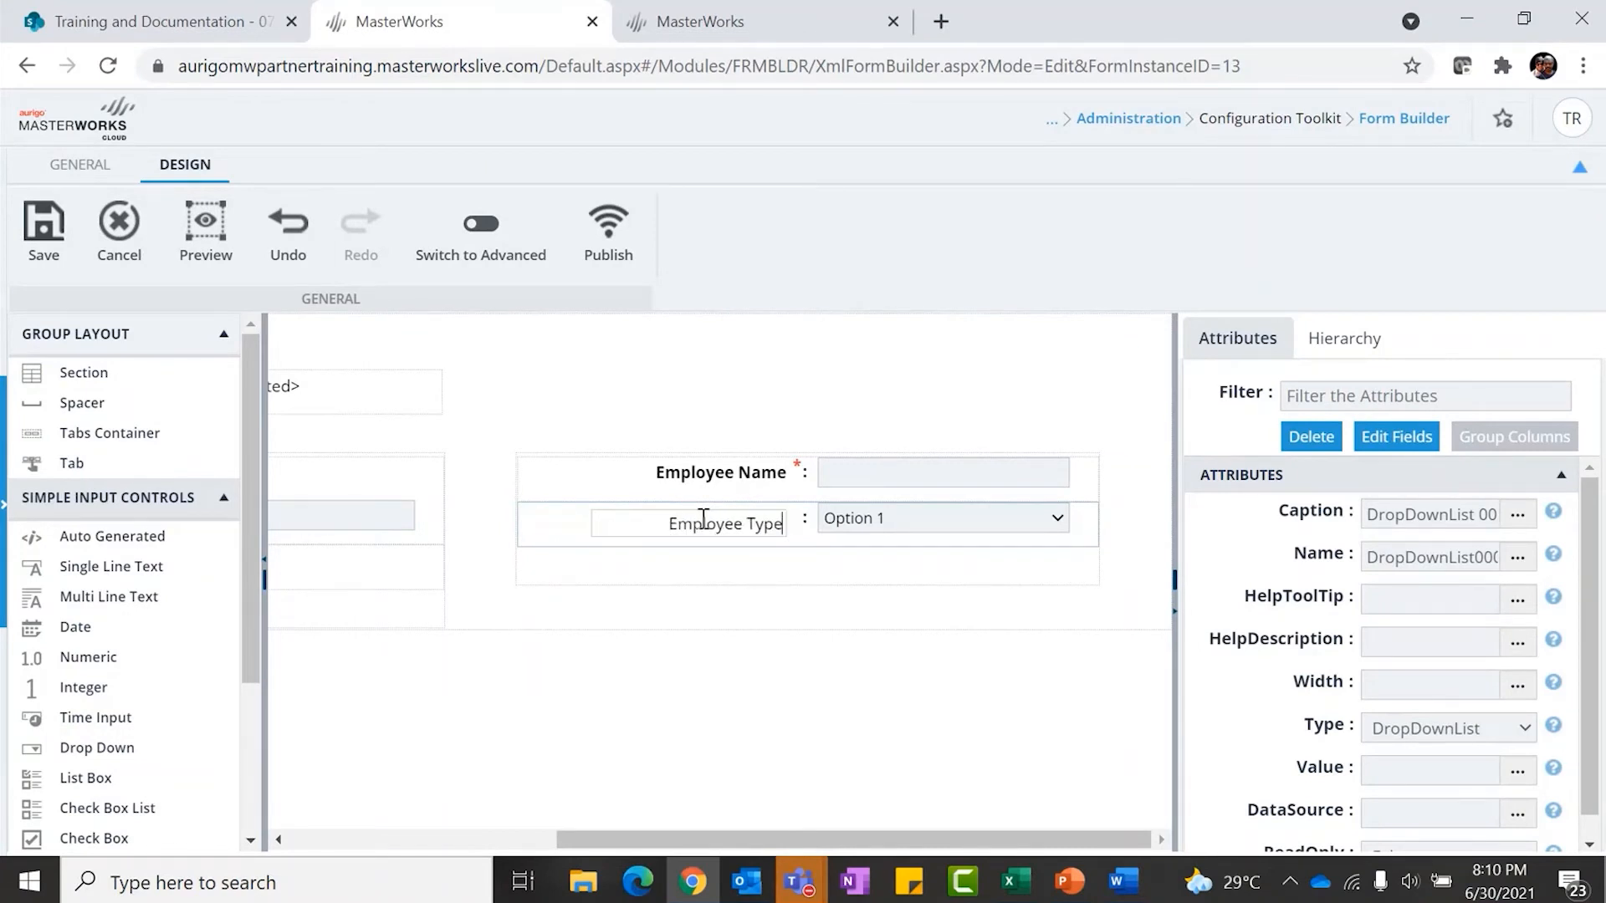
{"action": "key", "text": "Return"}
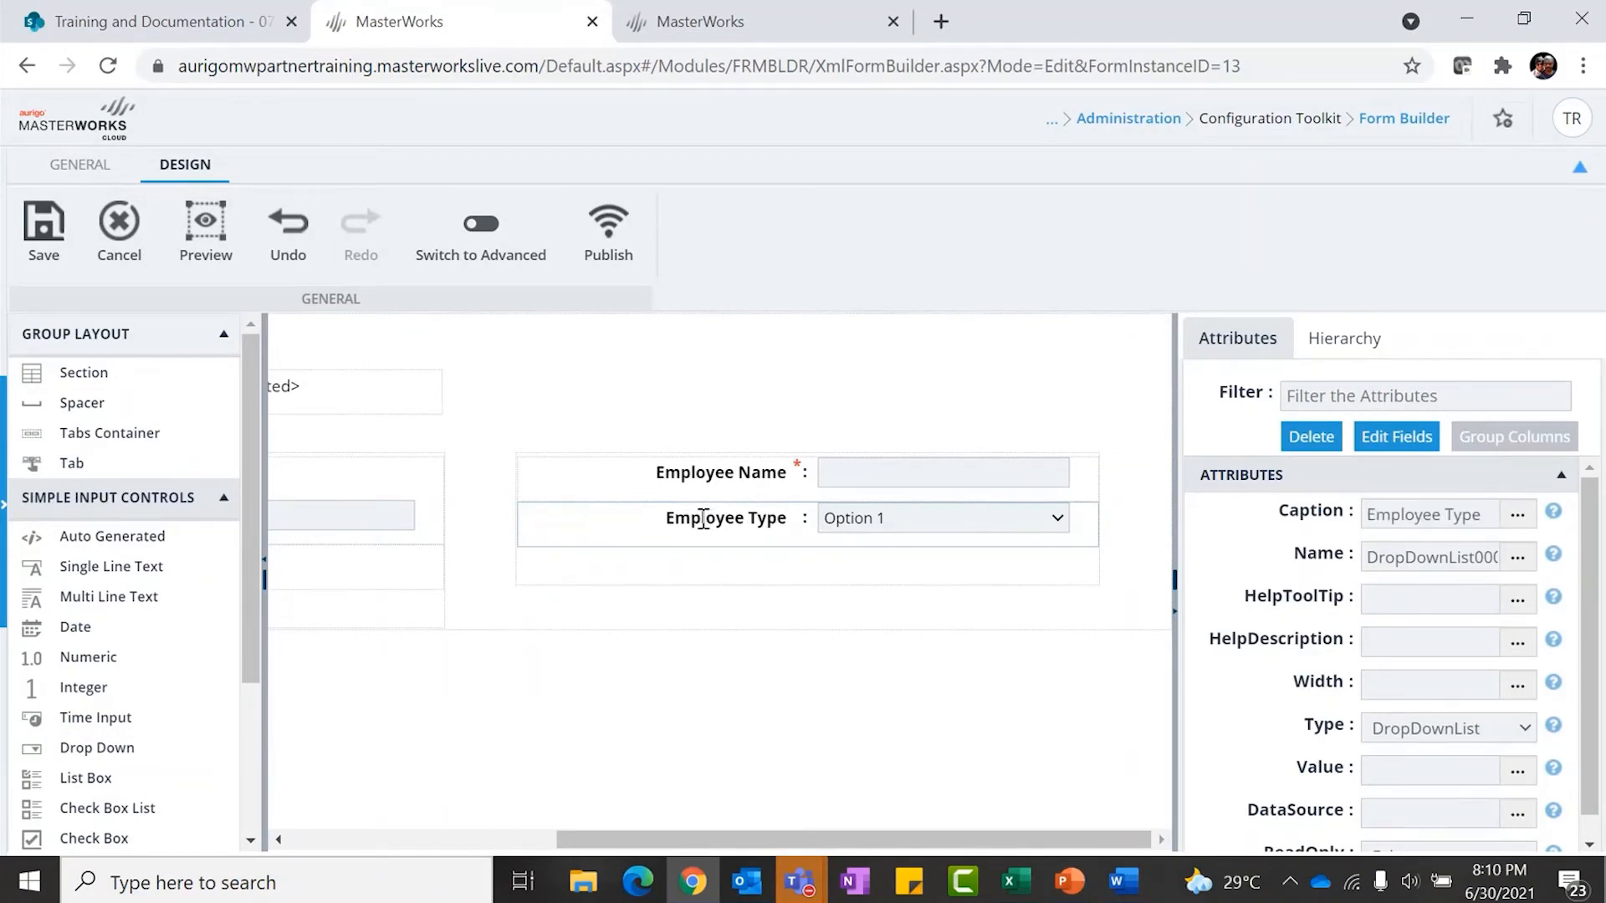
Set the Name attribute of the Employee Type drop-down to EmployeeType
{"action": "double_click", "coordinate": [1469, 555]}
{"action": "type", "text": "Emp"}
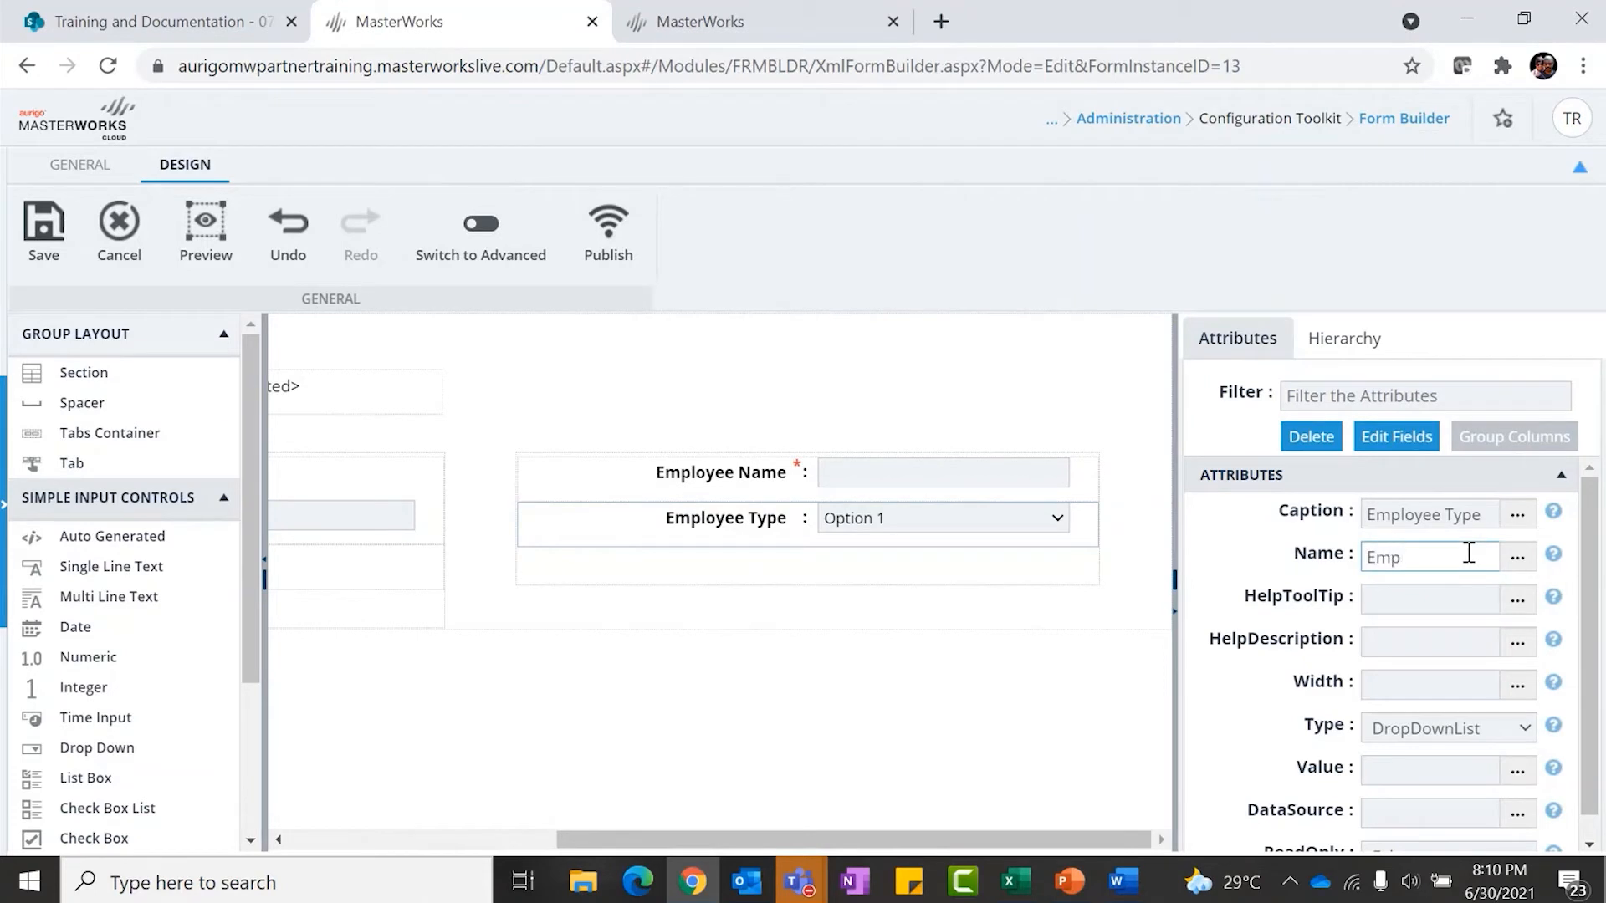
{"action": "type", "text": "loyeeType"}
{"action": "left_click", "coordinate": [1140, 505]}
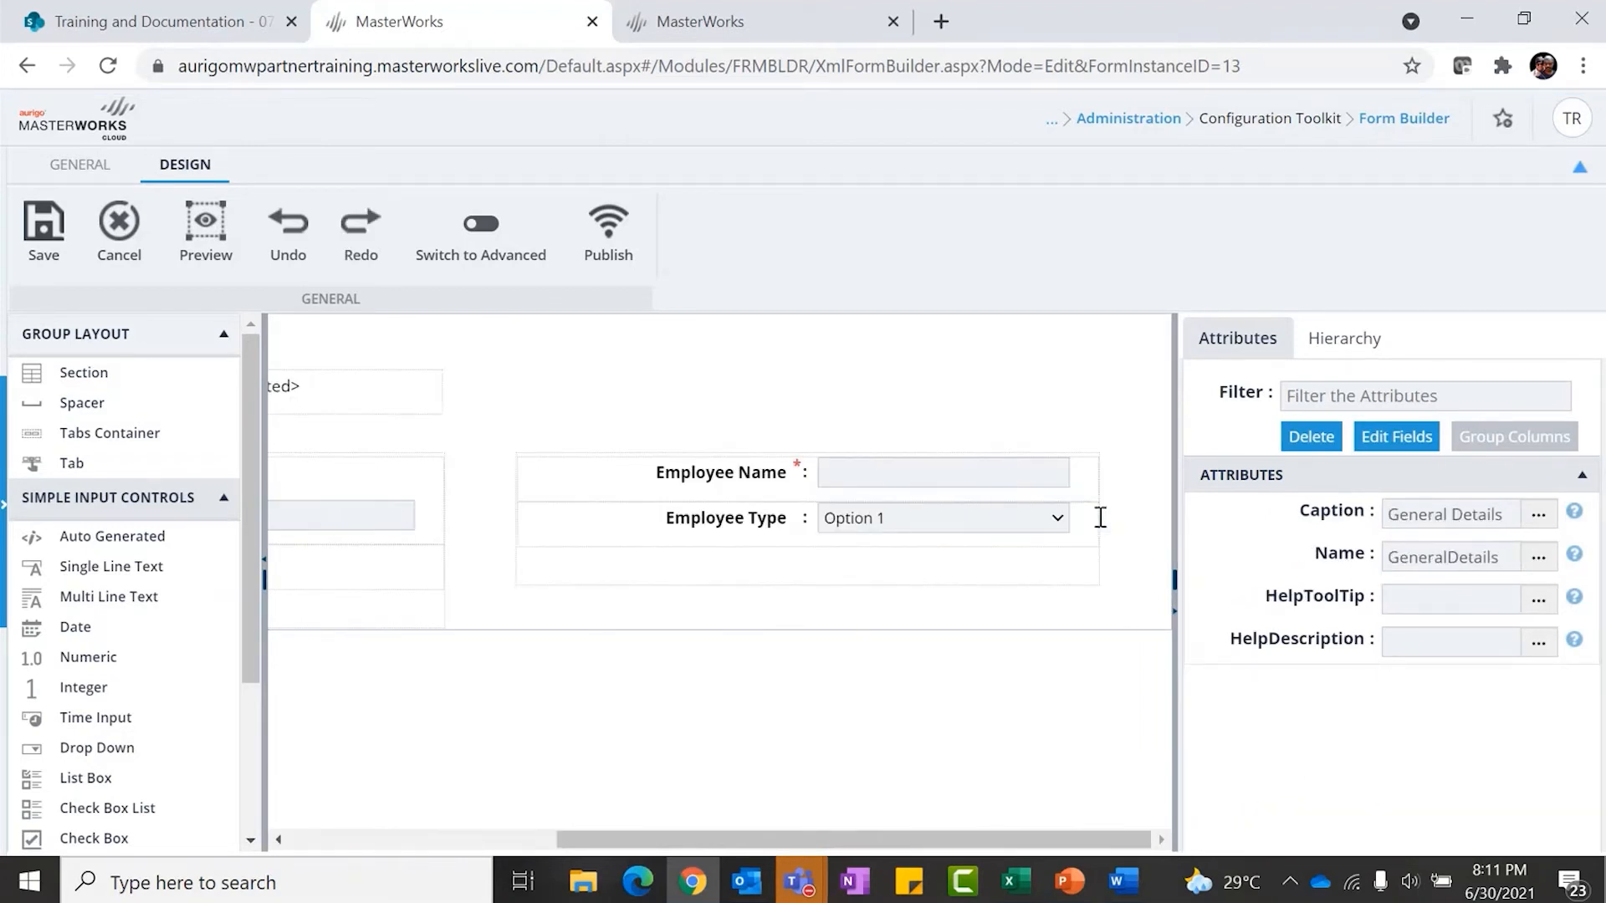
Examine the default options of the Employee Type drop-down and their display and value entries in its data source
{"action": "left_click", "coordinate": [764, 516]}
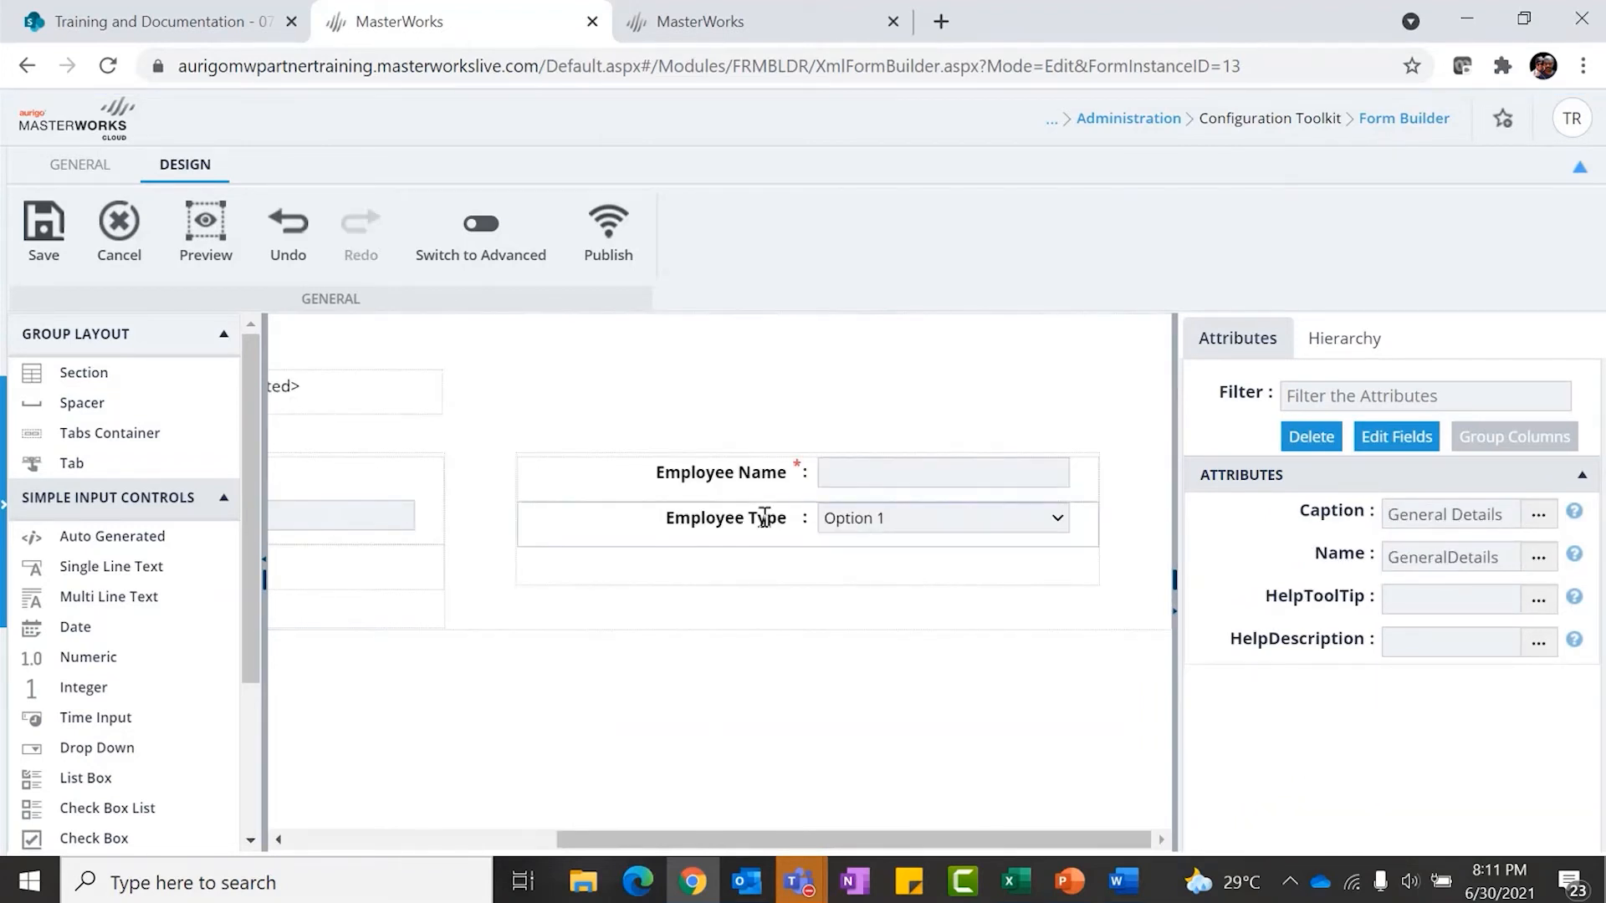
{"action": "left_click", "coordinate": [954, 527]}
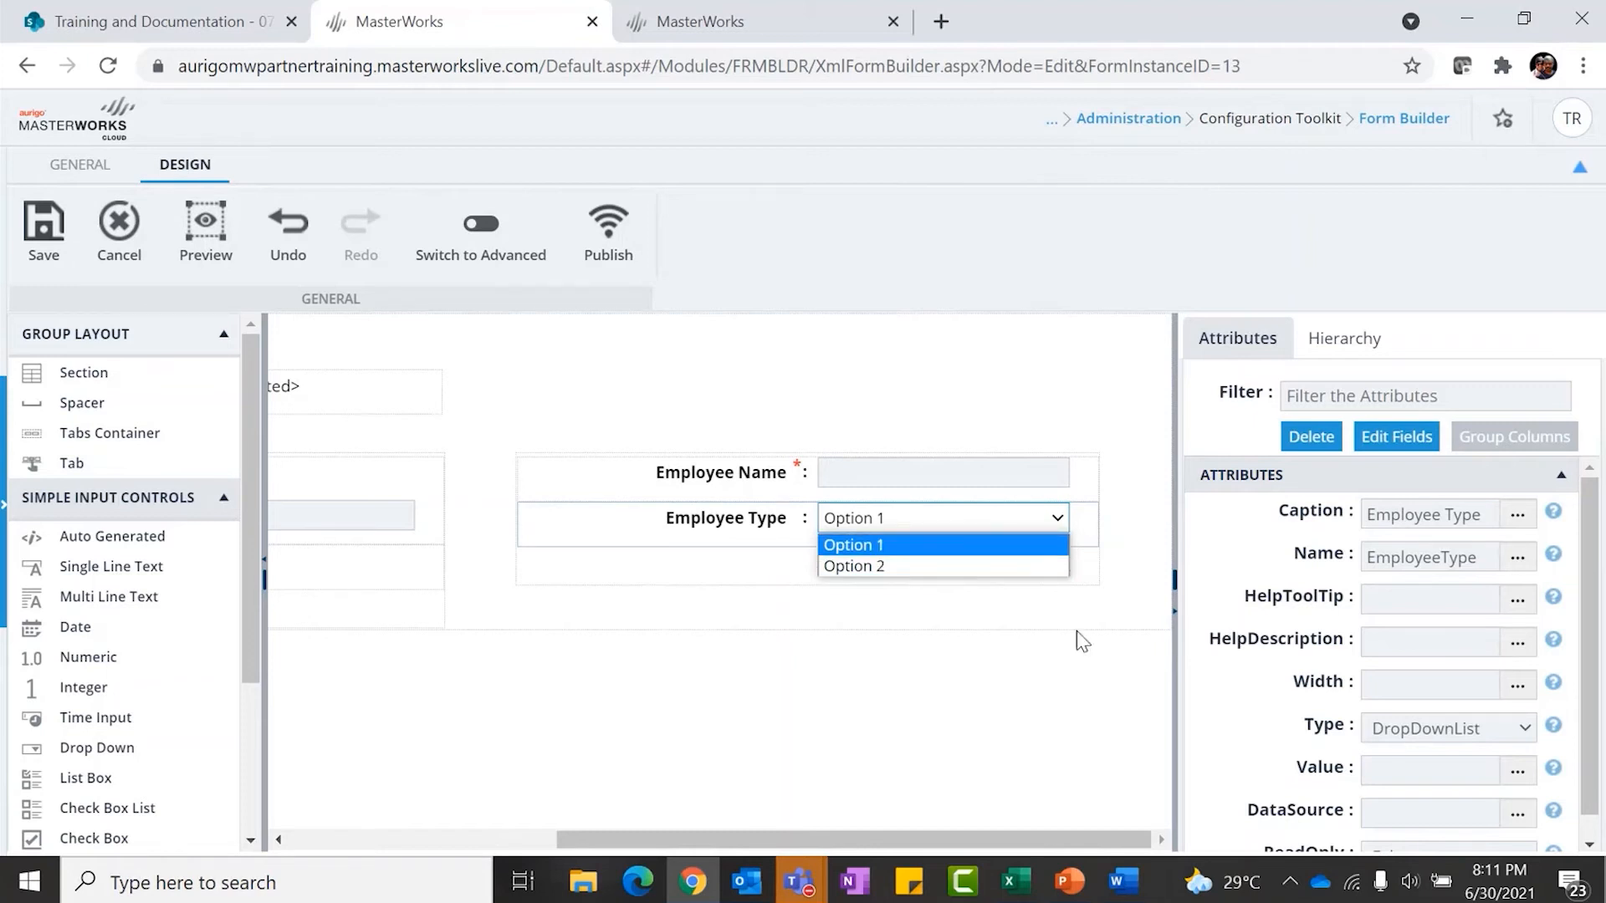
{"action": "scroll", "coordinate": [1288, 560], "scroll_direction": "down", "scroll_amount": 1}
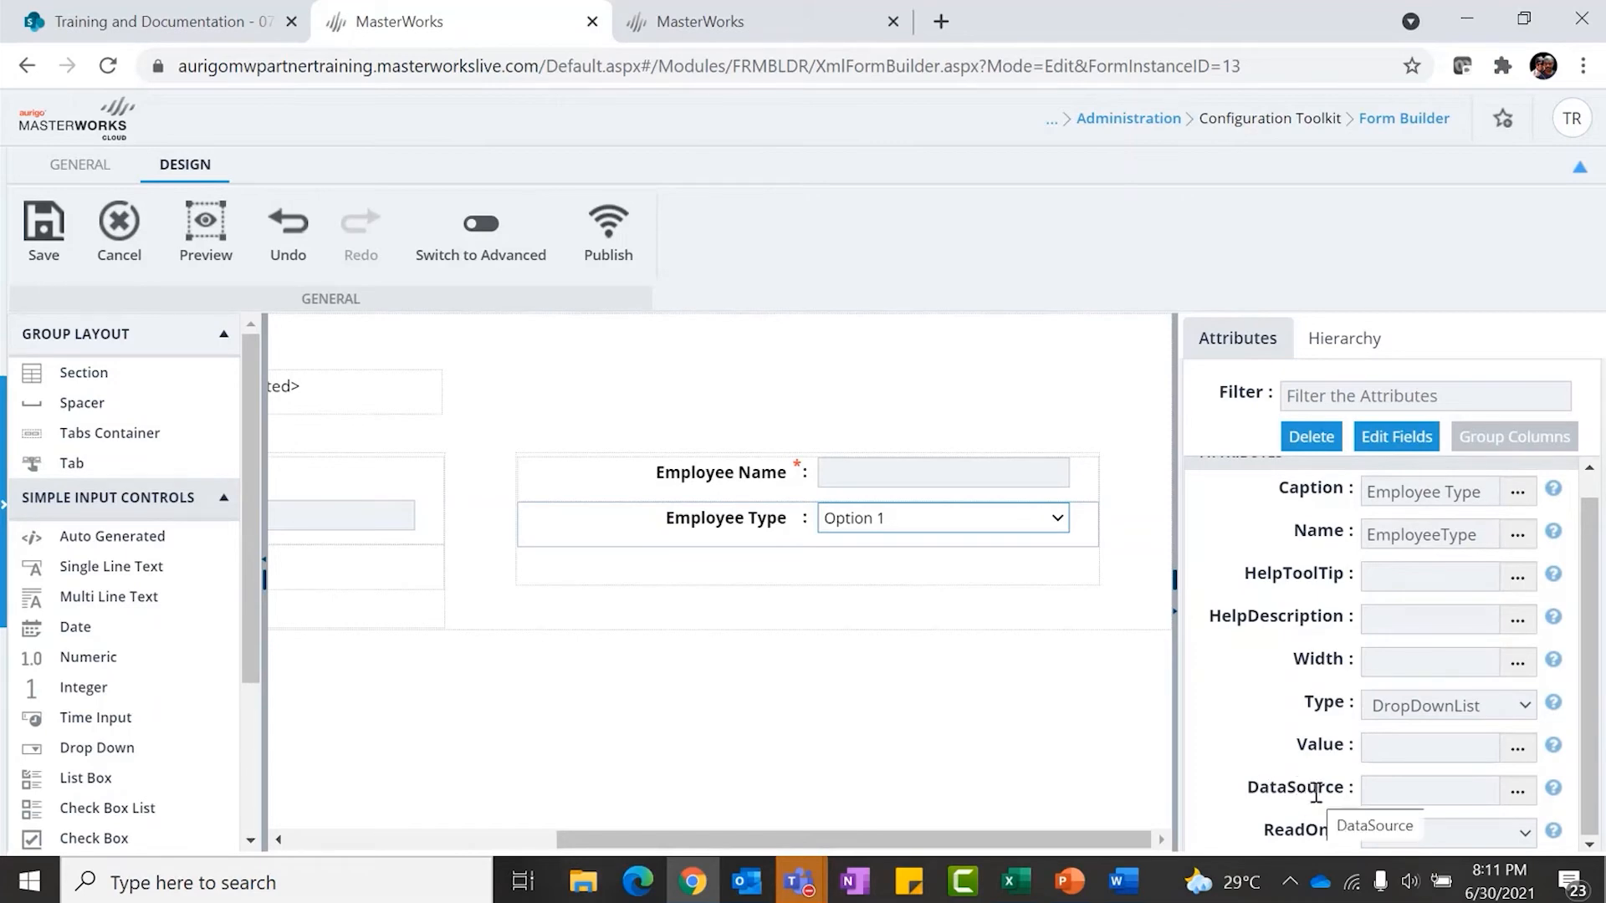
{"action": "left_click", "coordinate": [1517, 791]}
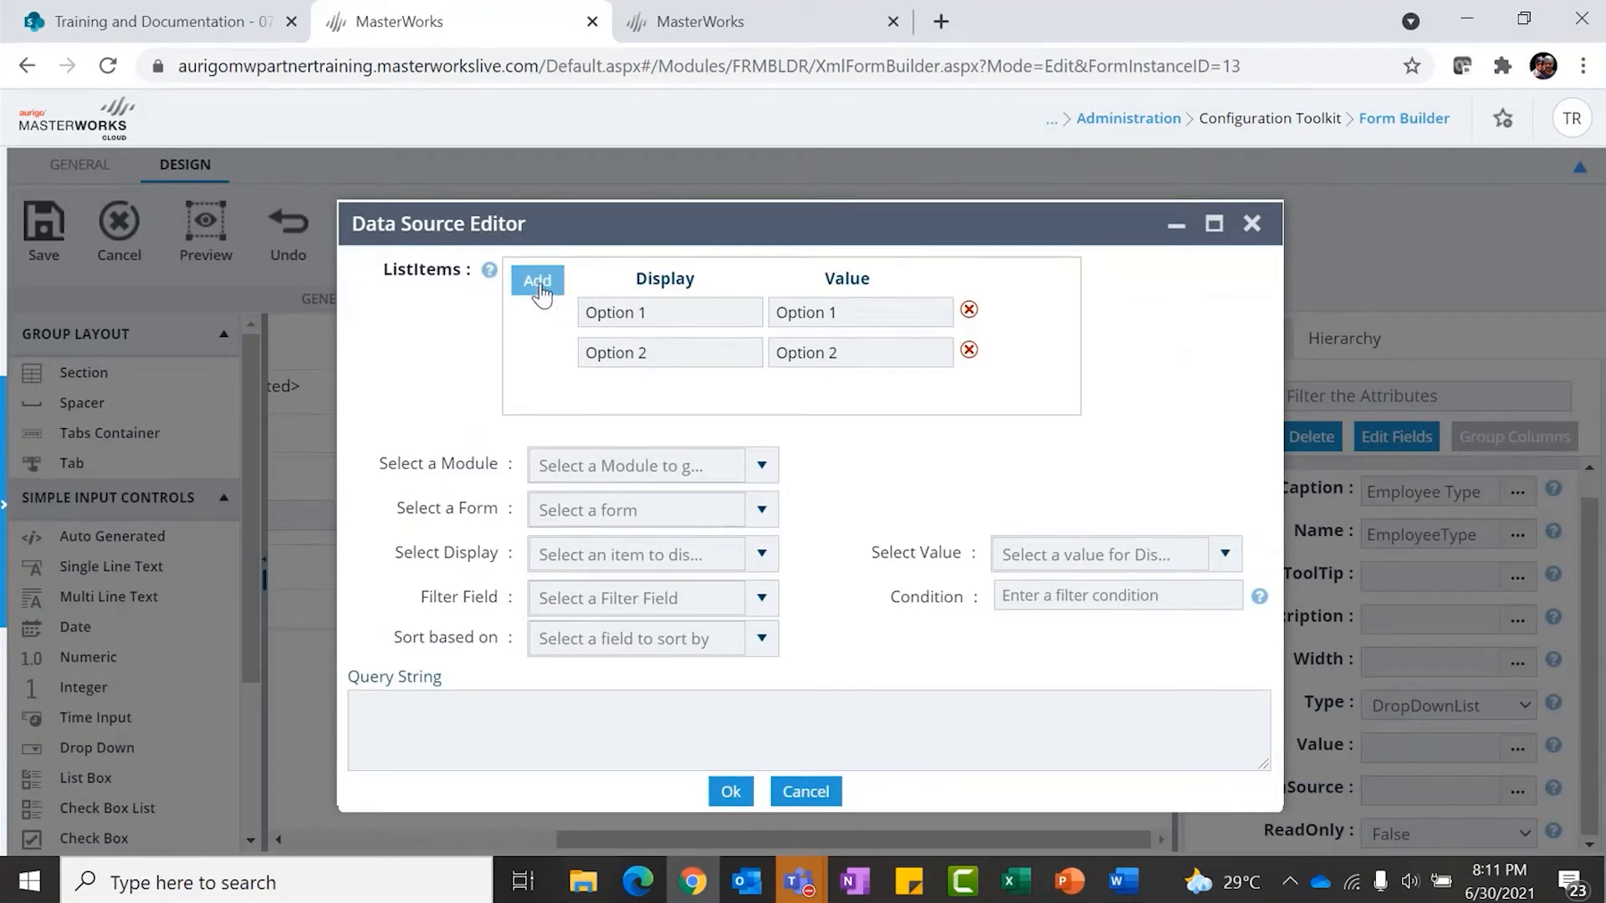
{"action": "left_click_drag", "start_coordinate": [670, 315], "coordinate": [530, 326]}
{"action": "left_click", "coordinate": [834, 316]}
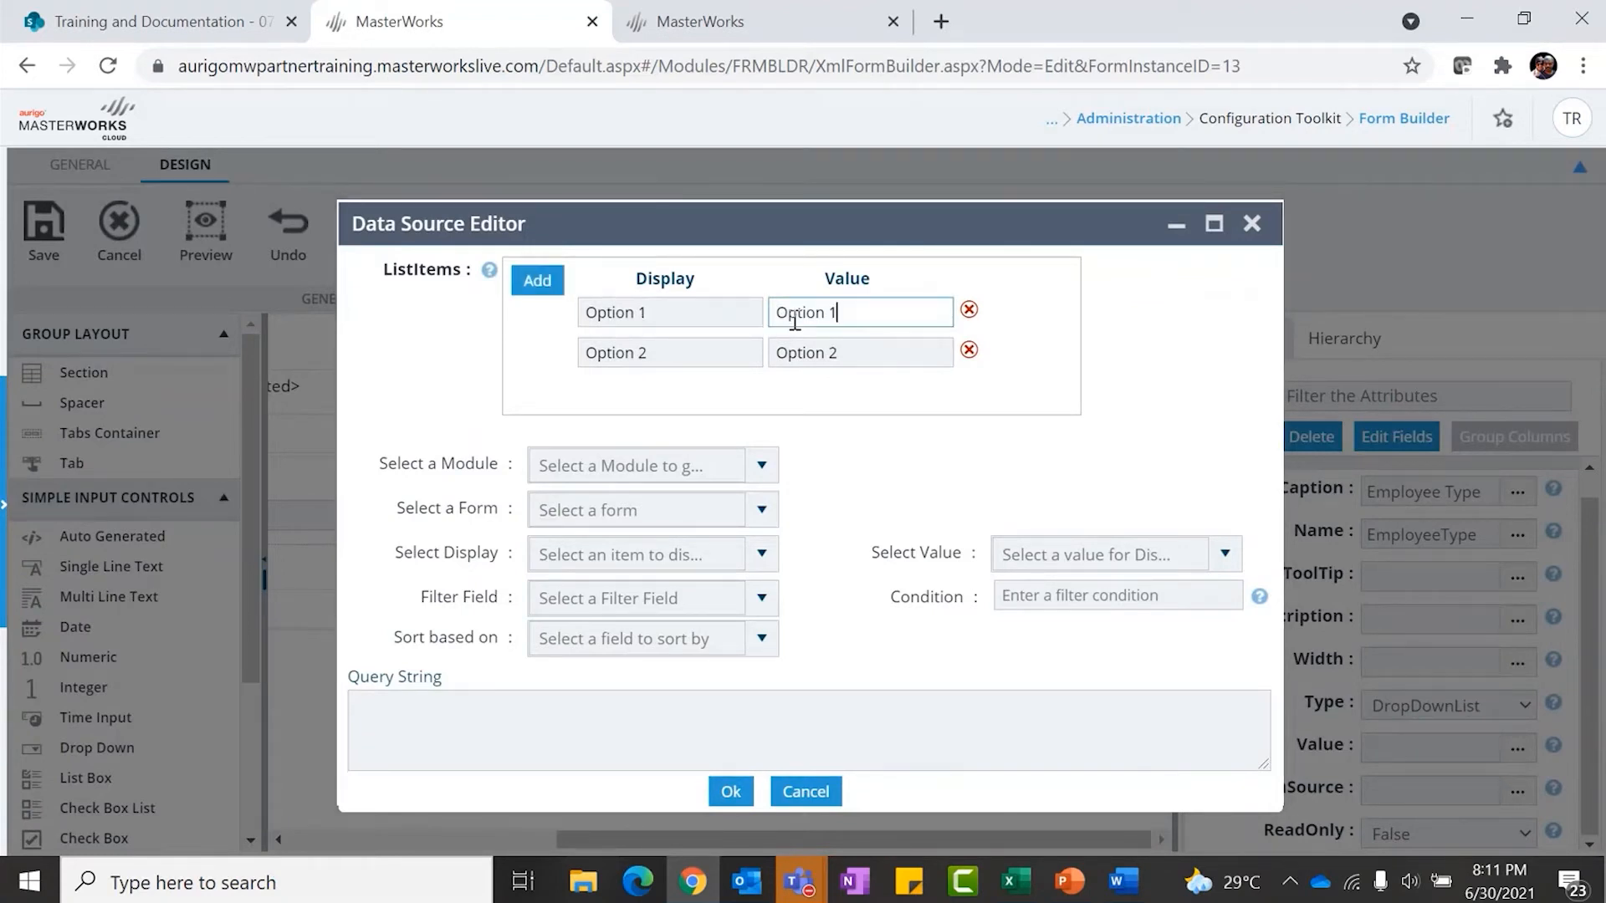
{"action": "triple_click", "coordinate": [794, 322]}
{"action": "left_click", "coordinate": [841, 453]}
Base the Employee Type data source on the Work Types form of the Library module
{"action": "left_click", "coordinate": [762, 466]}
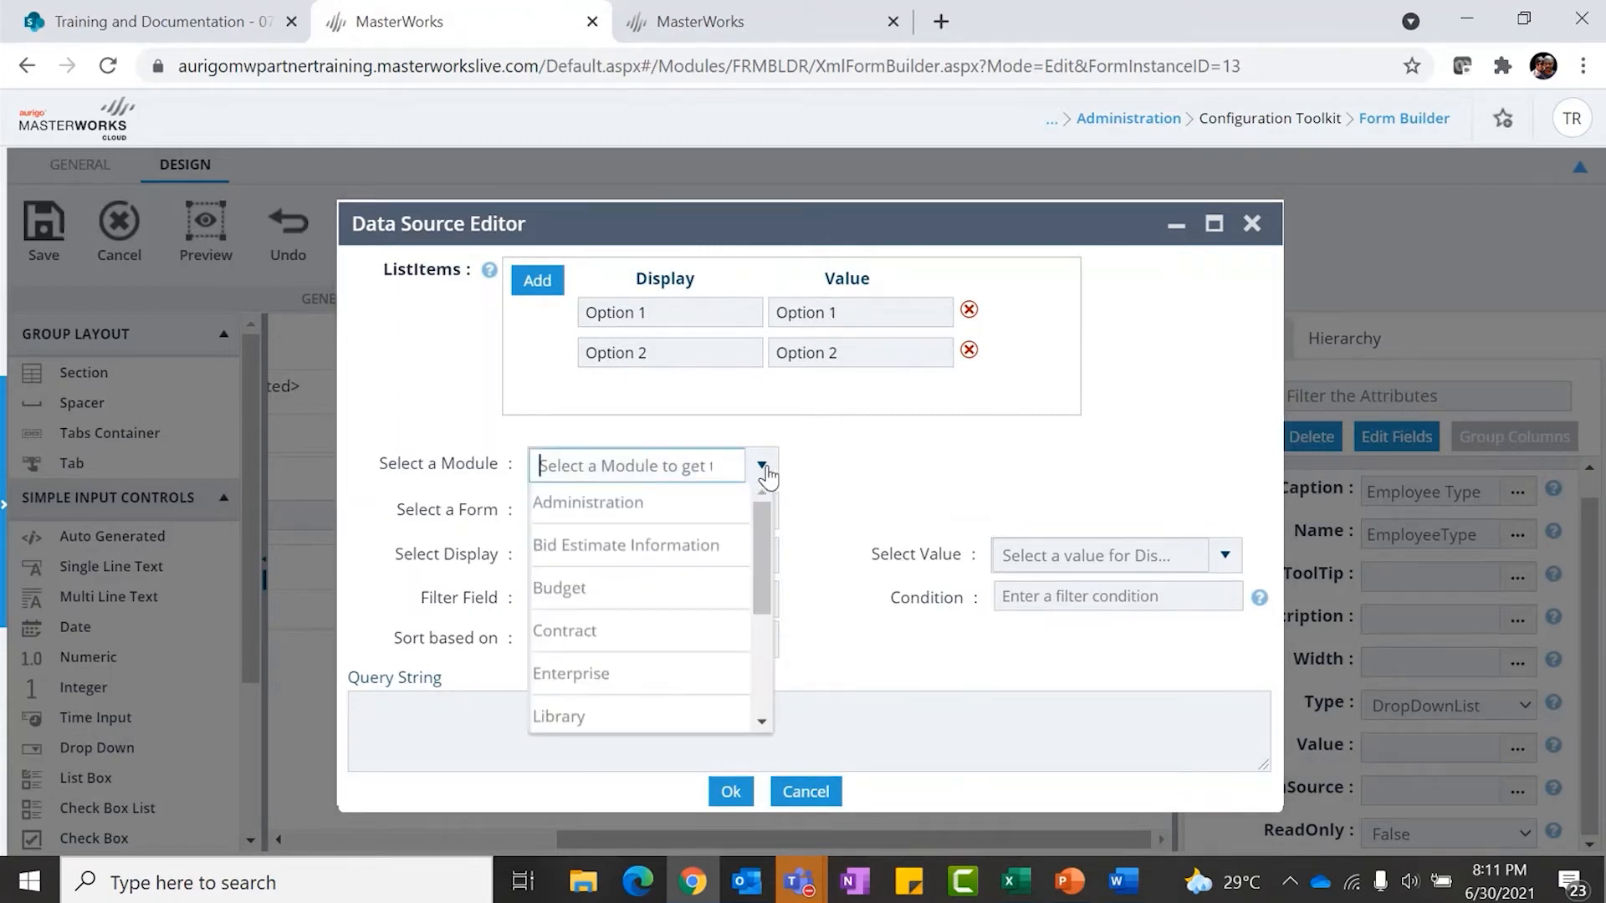
{"action": "left_click", "coordinate": [613, 725]}
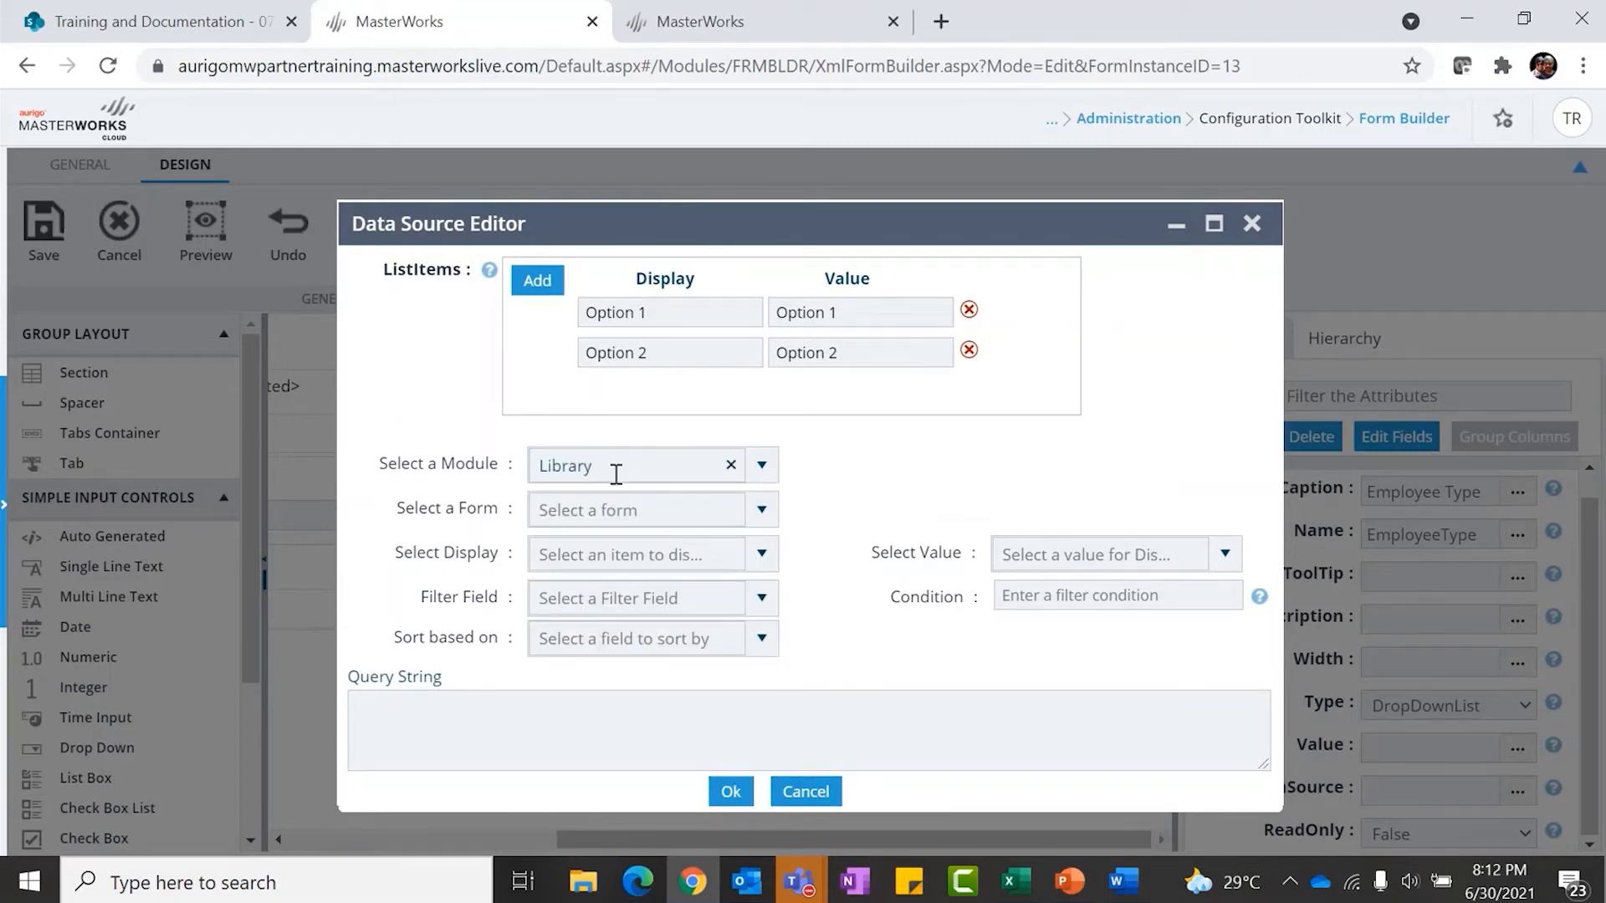
{"action": "left_click", "coordinate": [759, 509]}
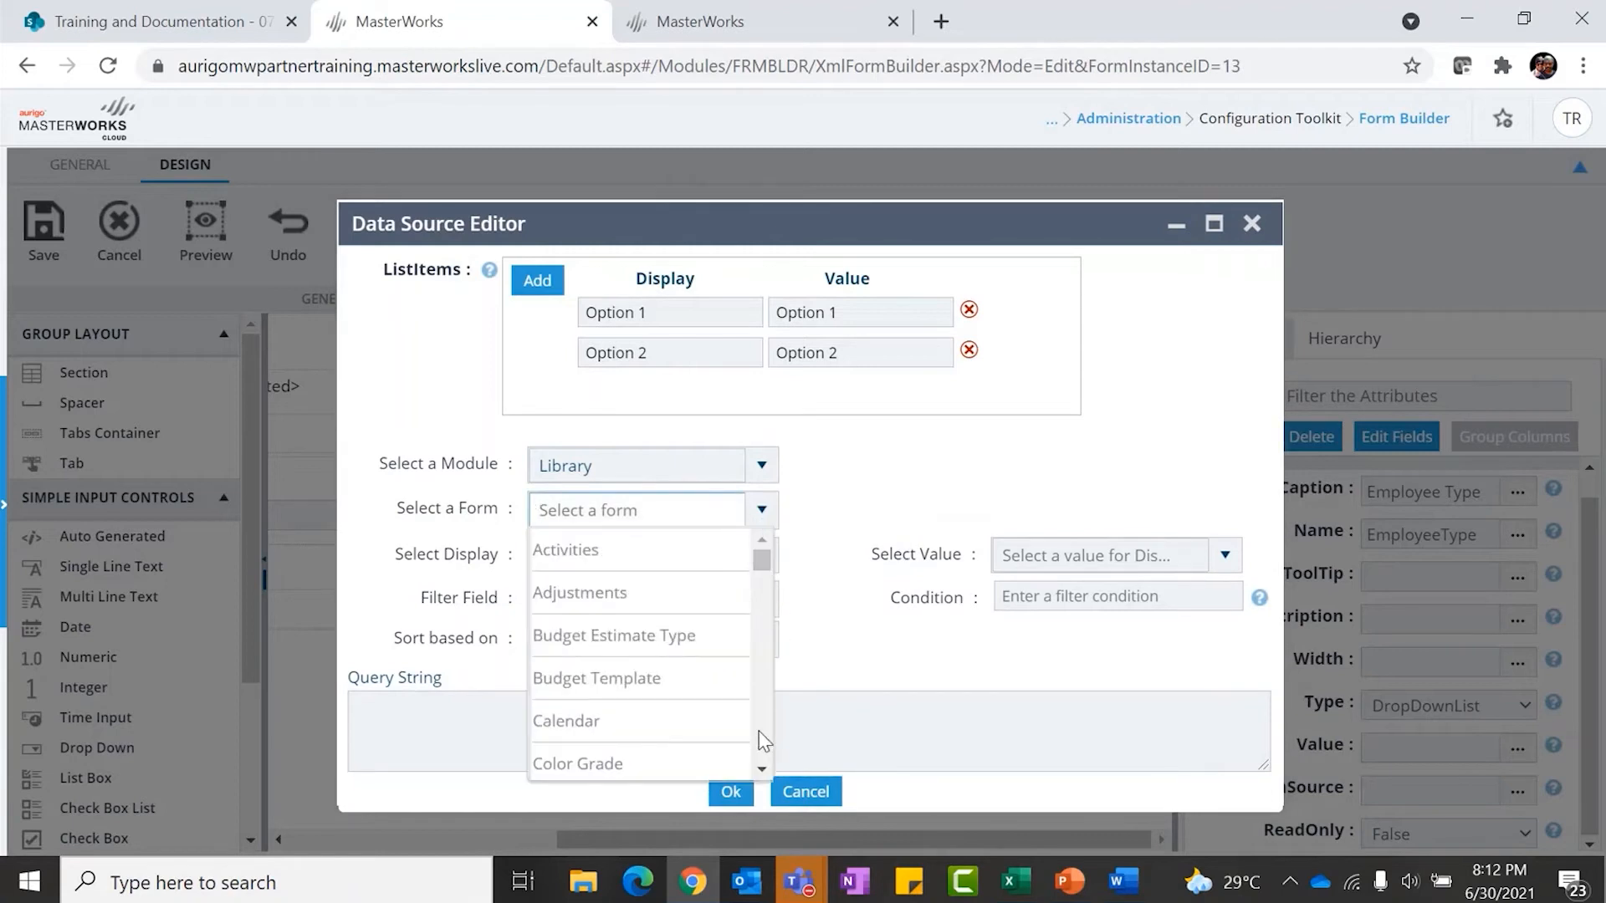
{"action": "left_click", "coordinate": [762, 771]}
{"action": "scroll", "coordinate": [762, 770], "scroll_direction": "down", "scroll_amount": 10}
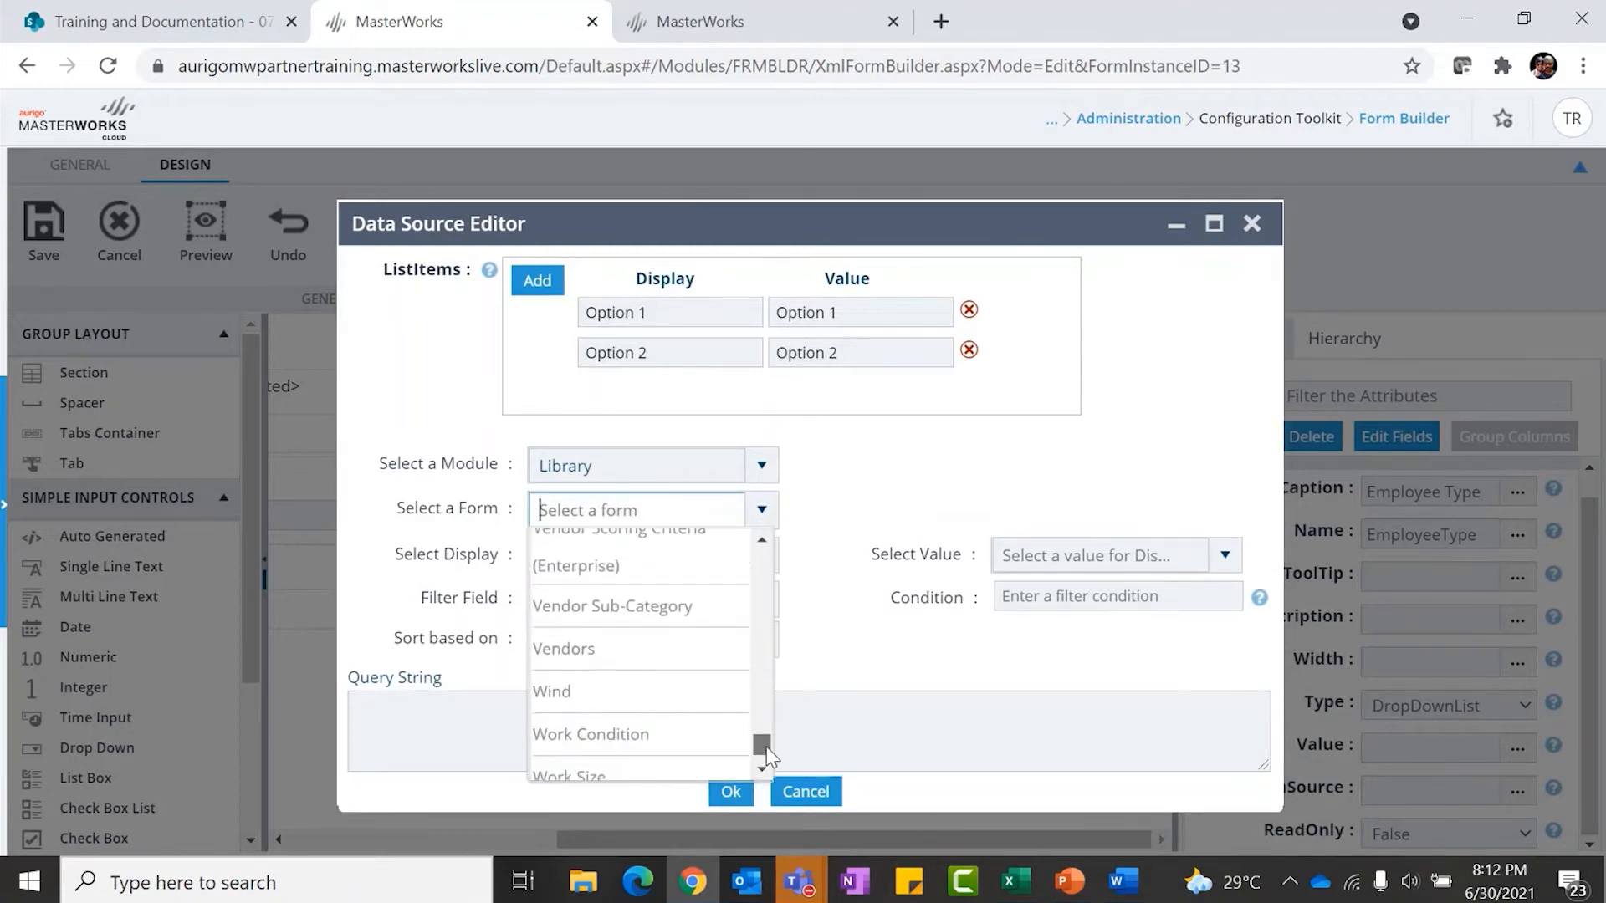
{"action": "left_click", "coordinate": [663, 760]}
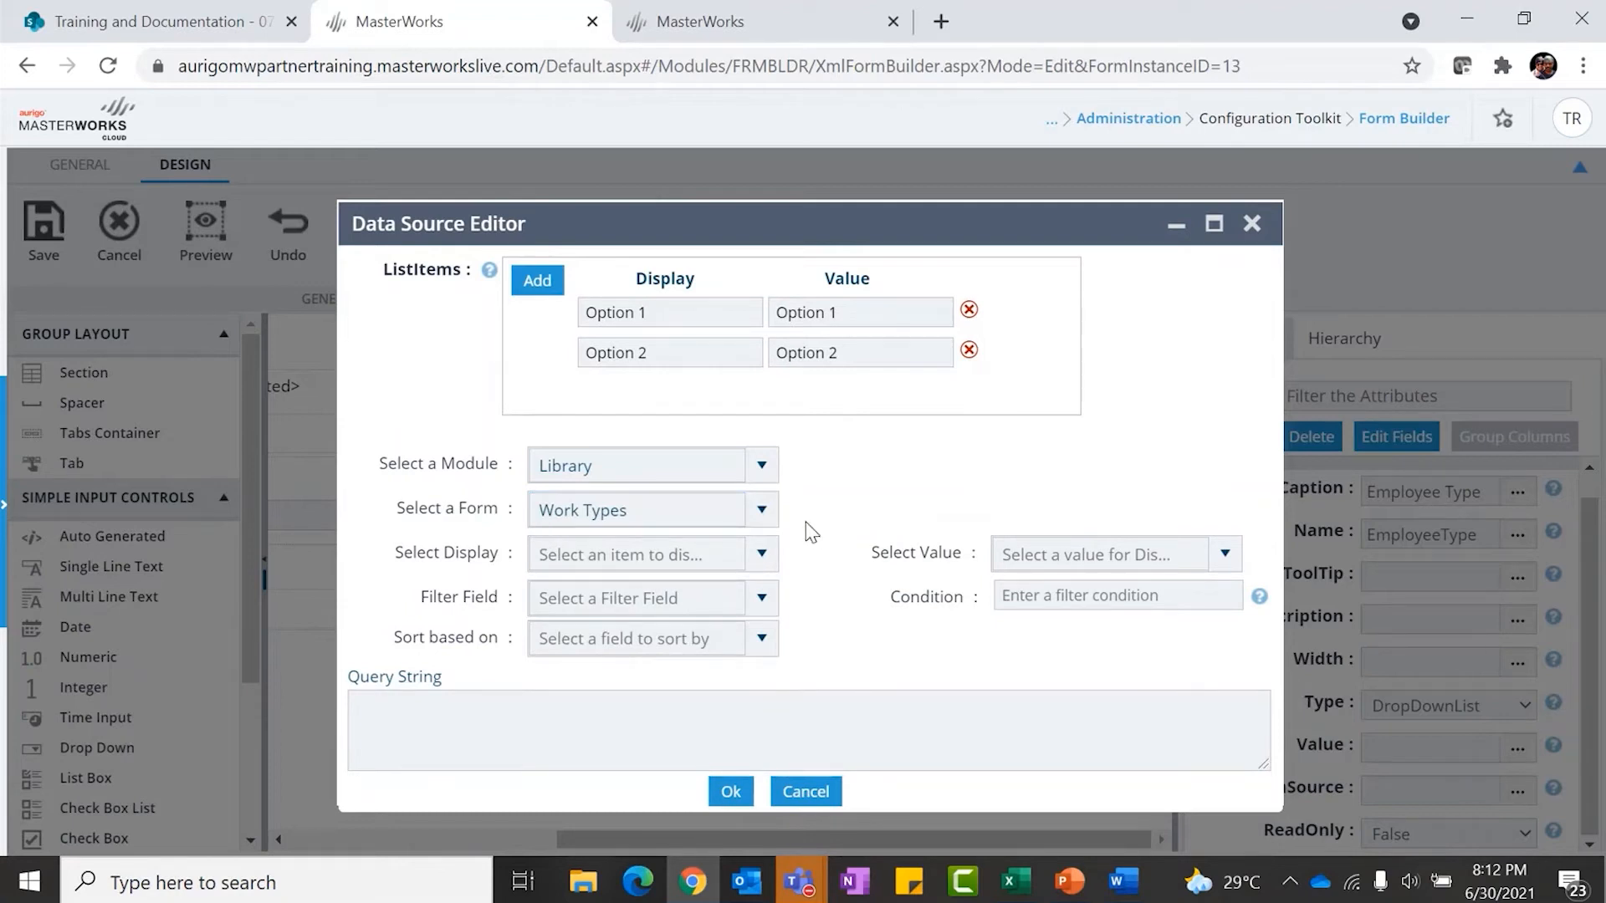
Set the data source's display, filter, sort and value fields to WorkType and apply it to the drop-down
{"action": "left_click", "coordinate": [762, 556]}
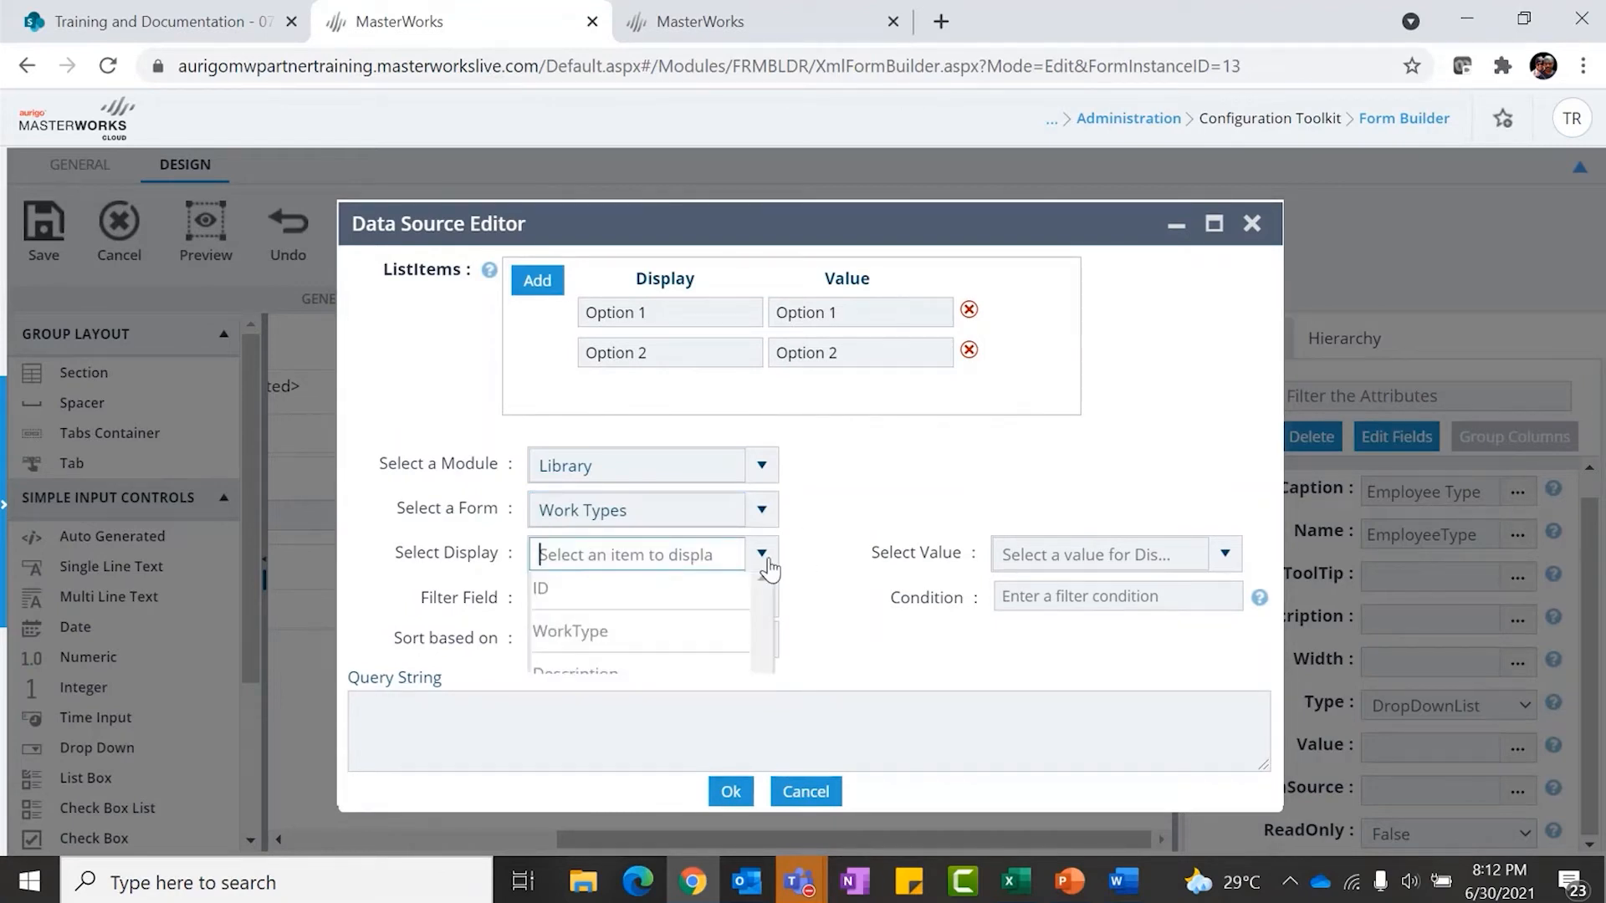
{"action": "left_click", "coordinate": [629, 642]}
{"action": "left_click", "coordinate": [762, 604]}
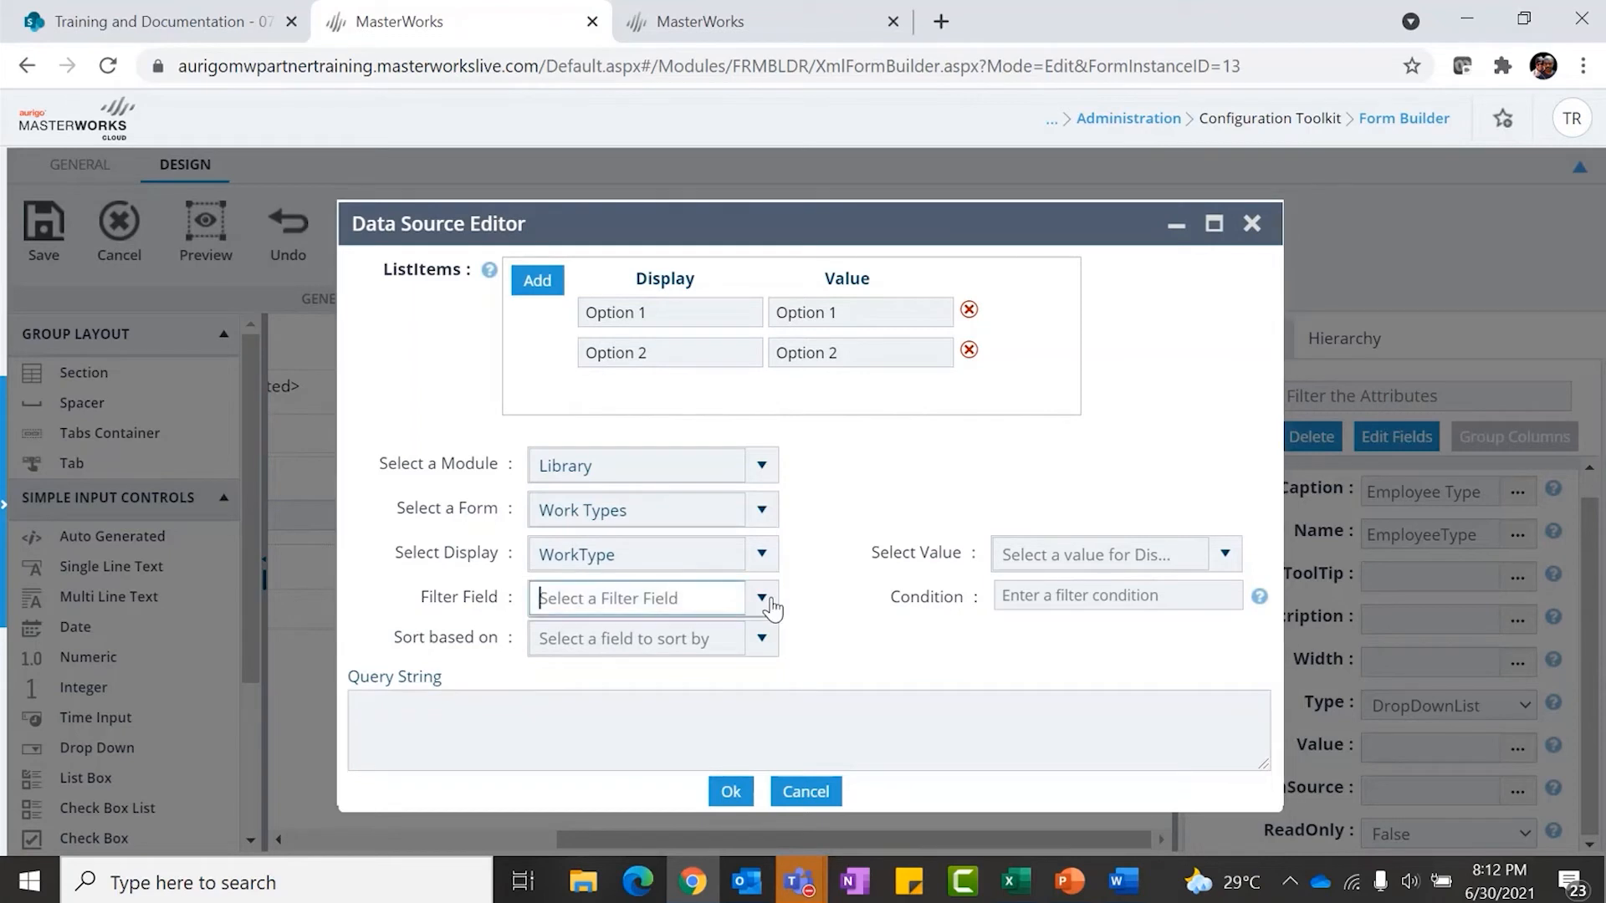
{"action": "left_click", "coordinate": [627, 677]}
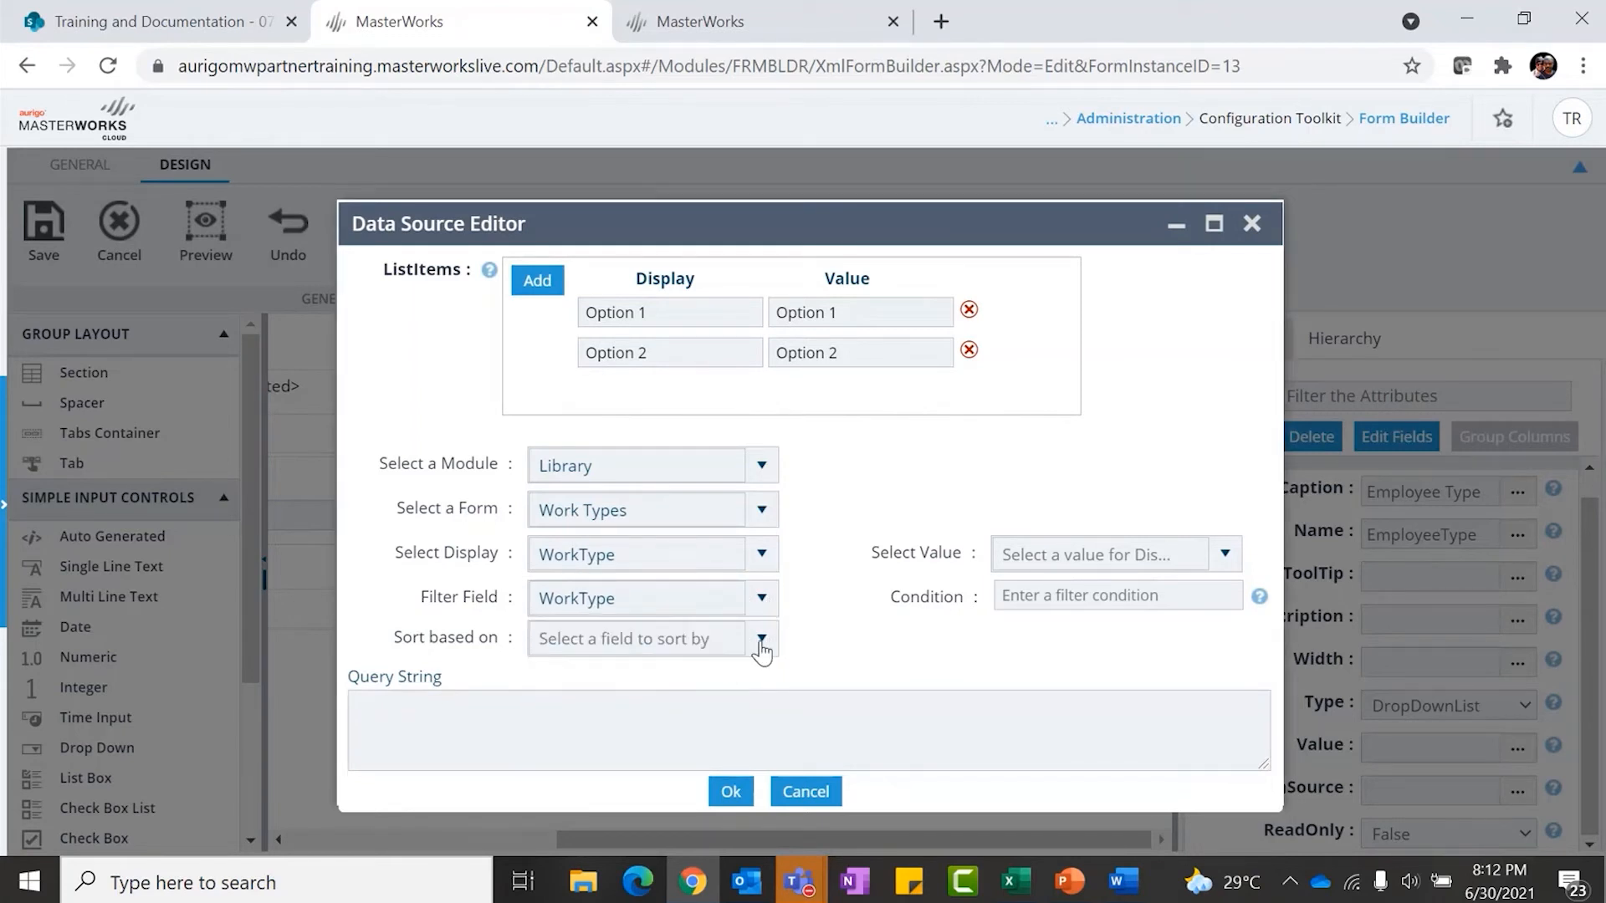
{"action": "left_click", "coordinate": [761, 642]}
{"action": "left_click", "coordinate": [610, 734]}
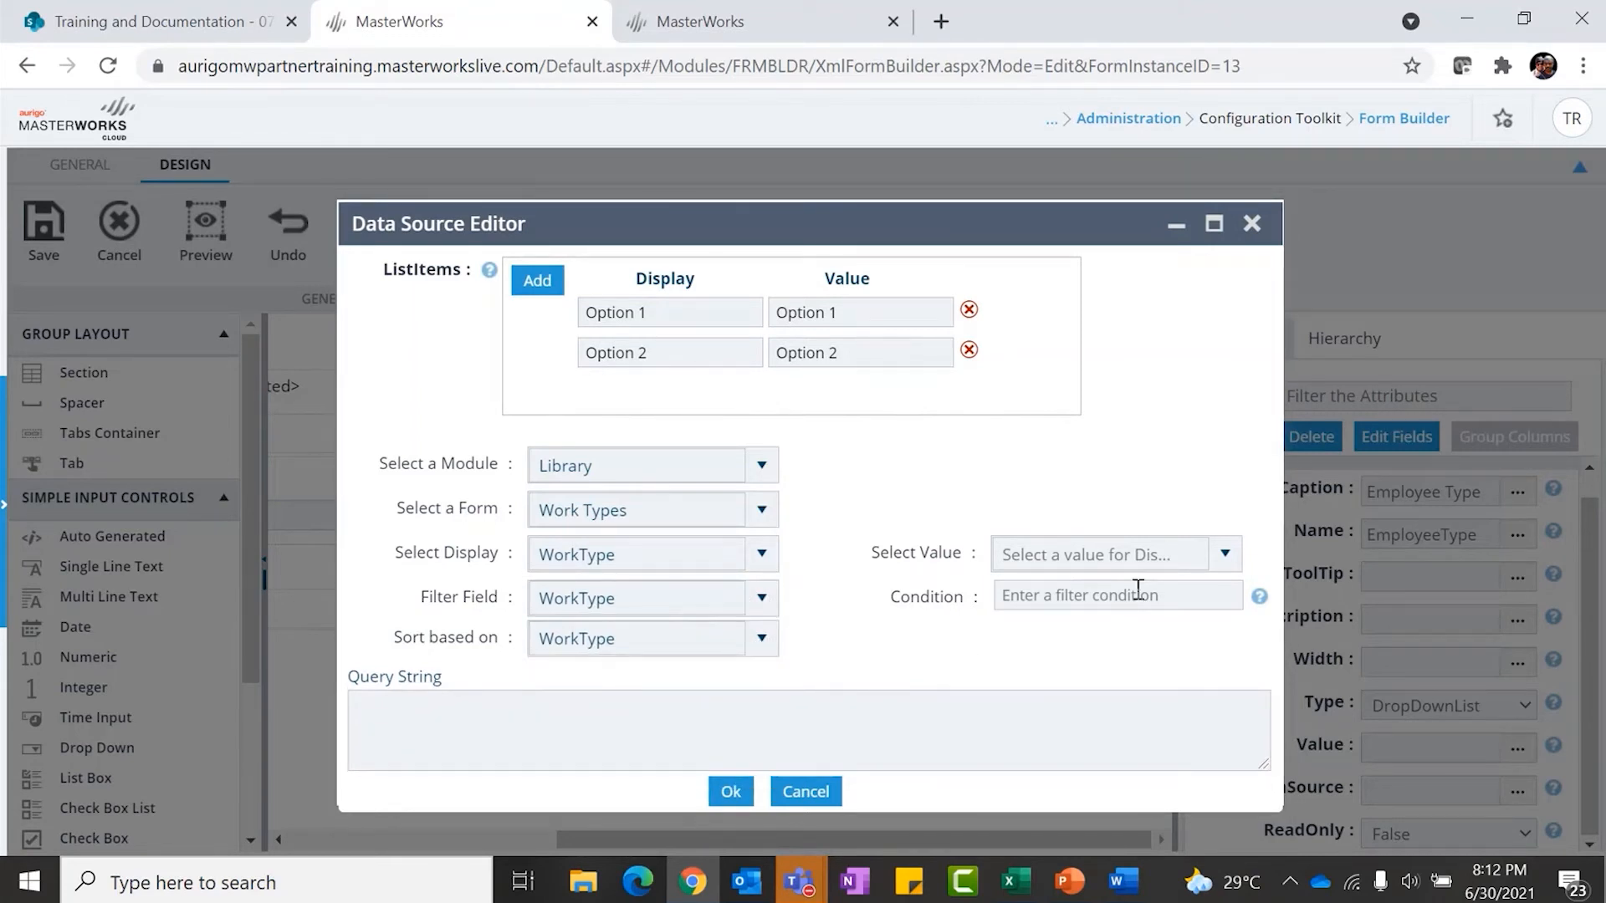
{"action": "left_click", "coordinate": [1224, 554]}
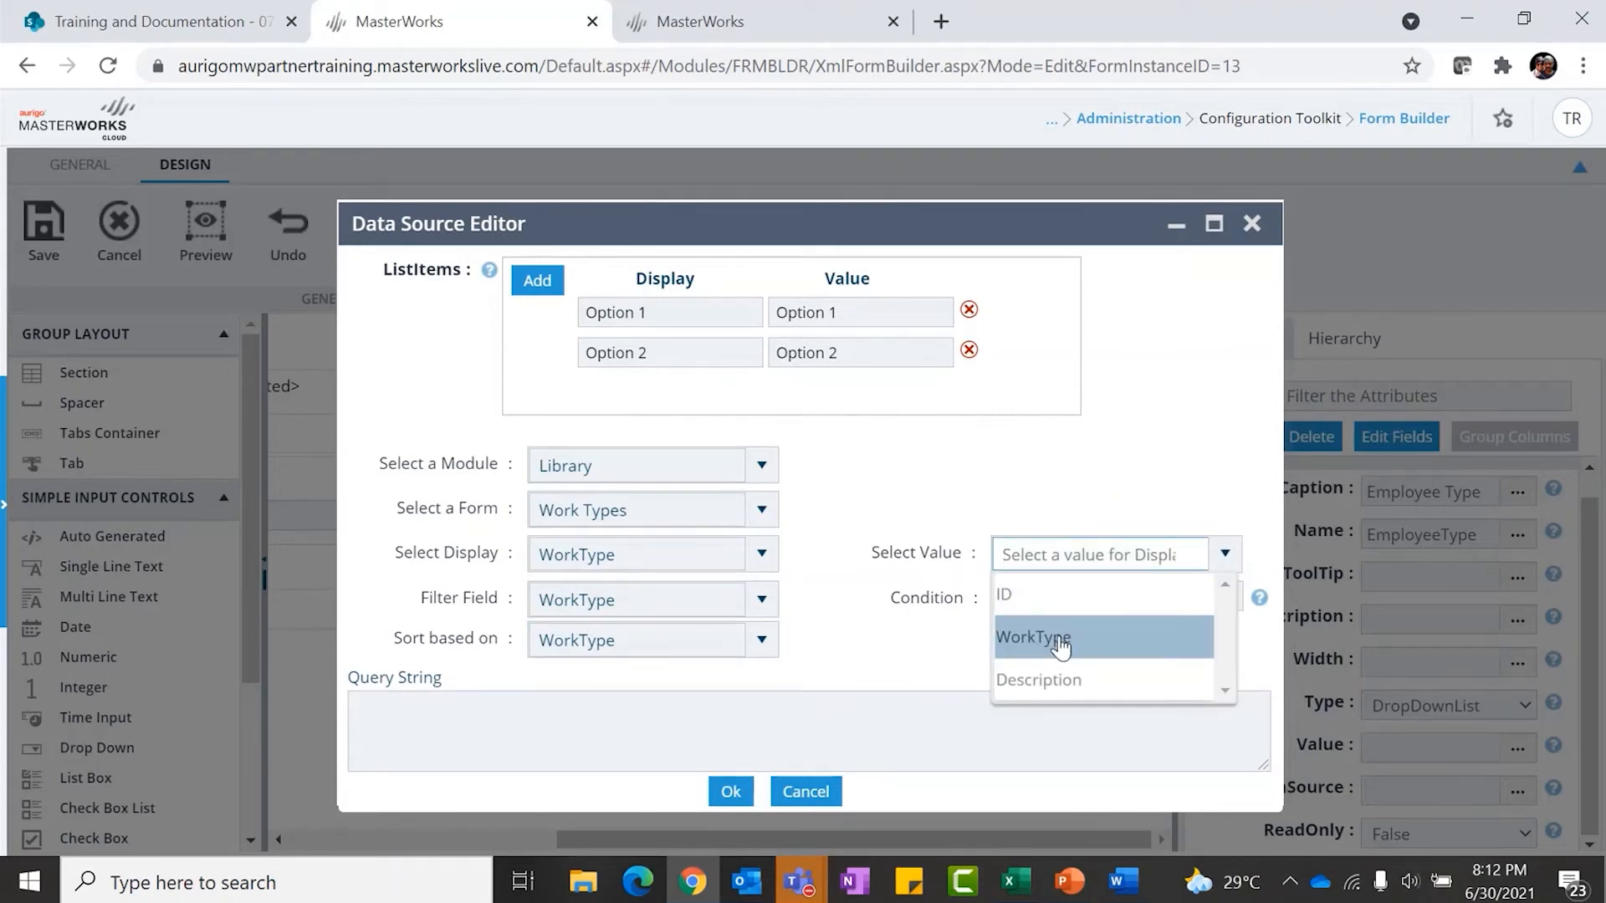
{"action": "left_click", "coordinate": [1059, 640]}
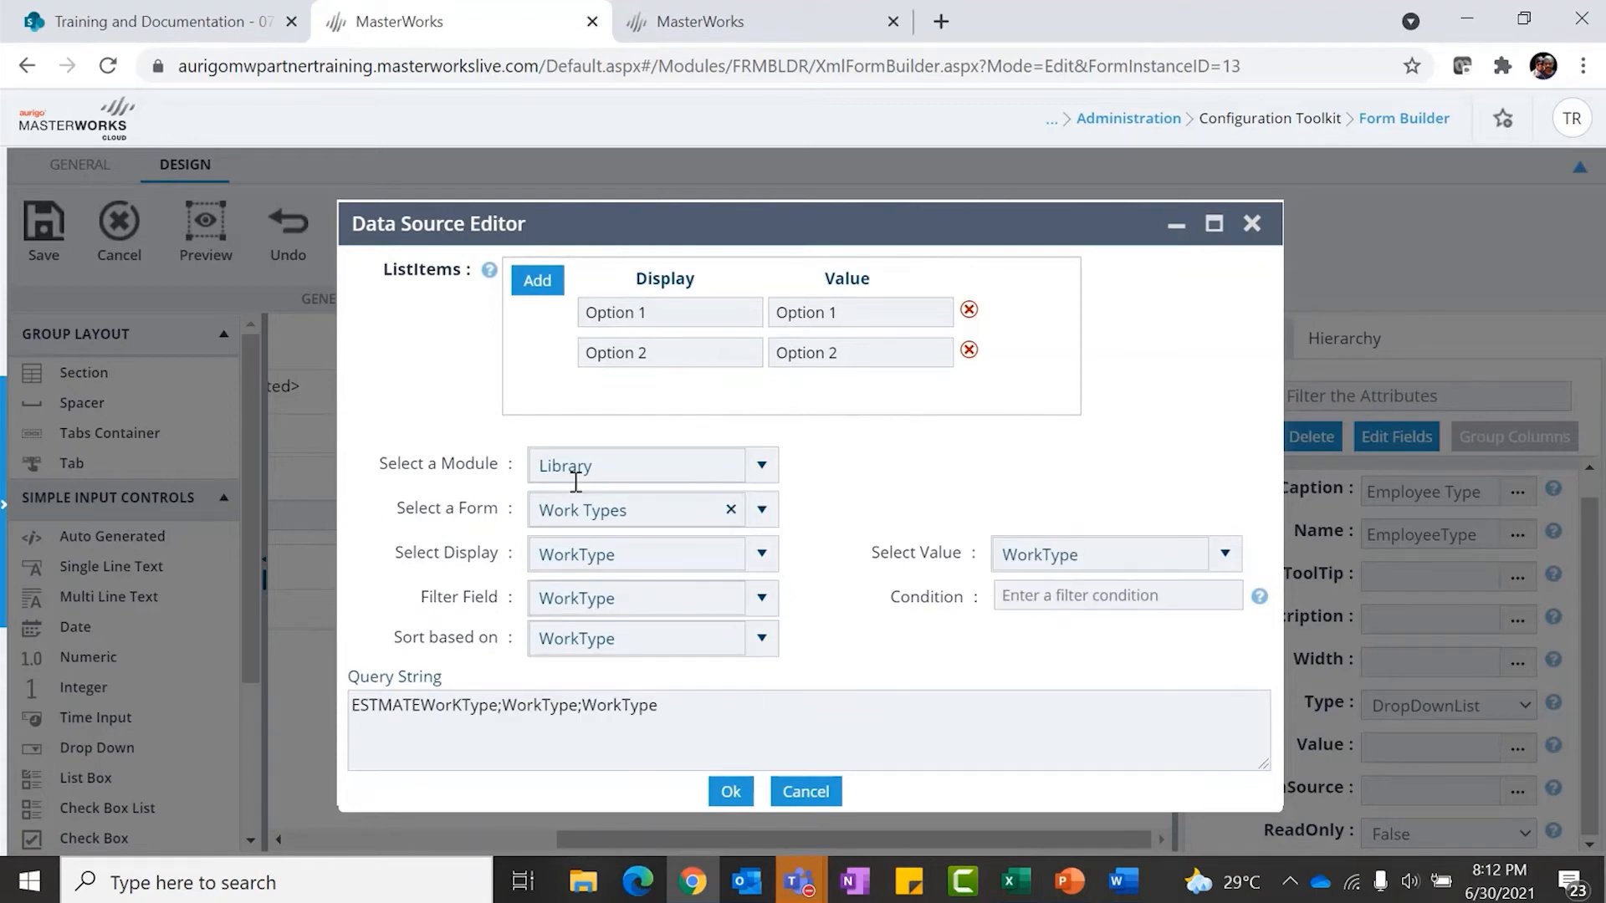
{"action": "left_click", "coordinate": [731, 792]}
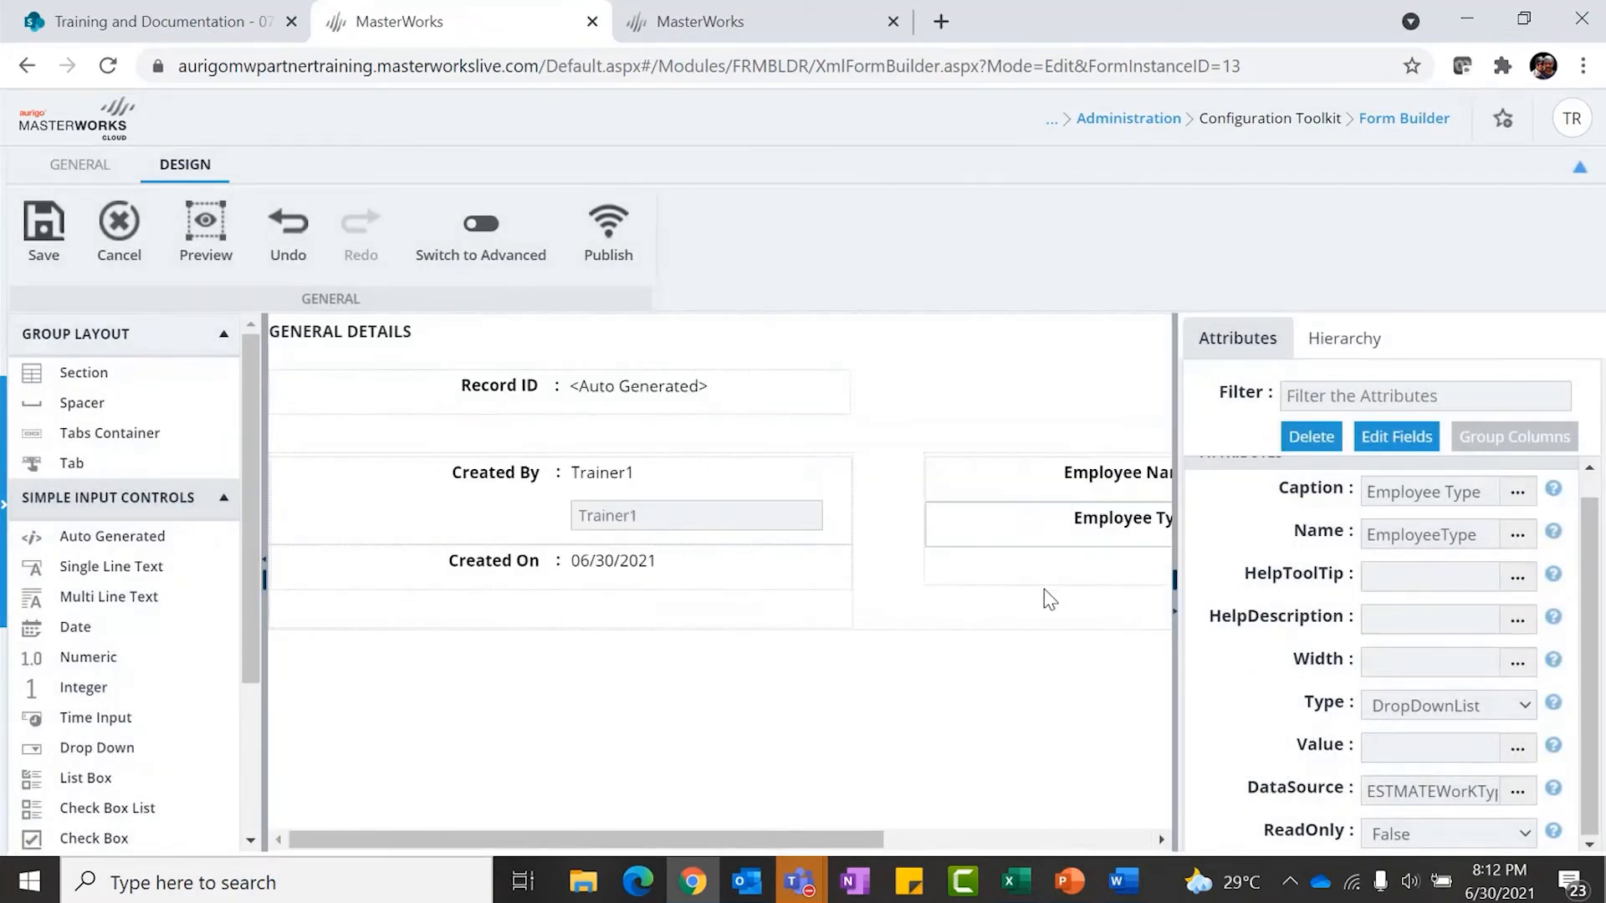
Check which options the Employee Type drop-down offers on the form
{"action": "scroll", "coordinate": [1049, 596], "scroll_direction": "right", "scroll_amount": 5}
{"action": "left_click", "coordinate": [979, 523]}
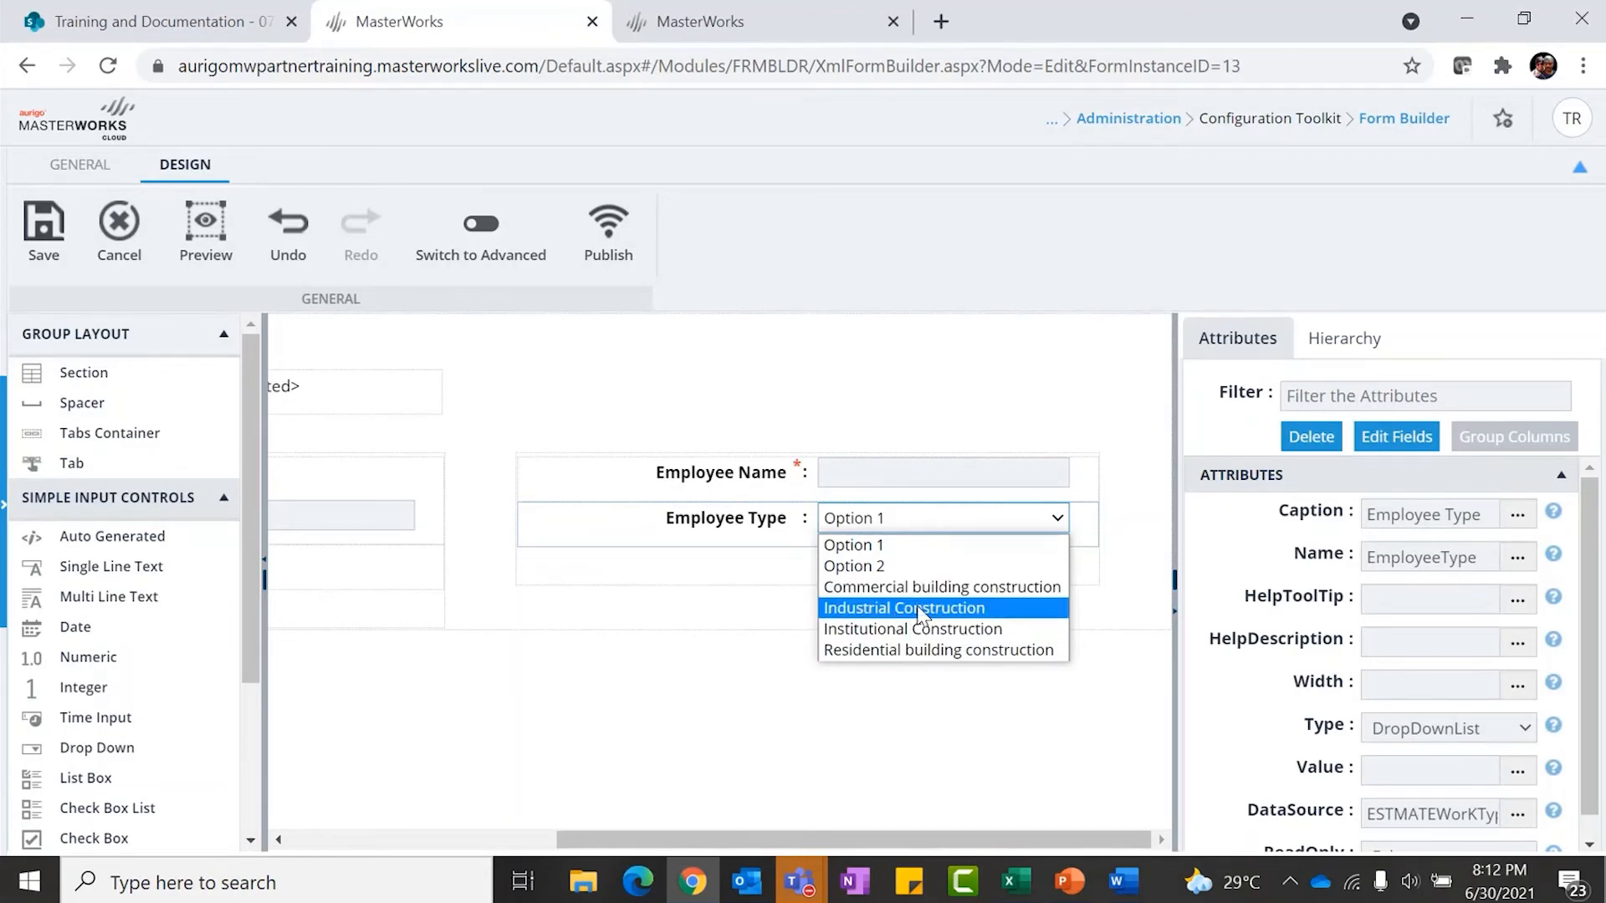
{"action": "left_click", "coordinate": [1139, 550]}
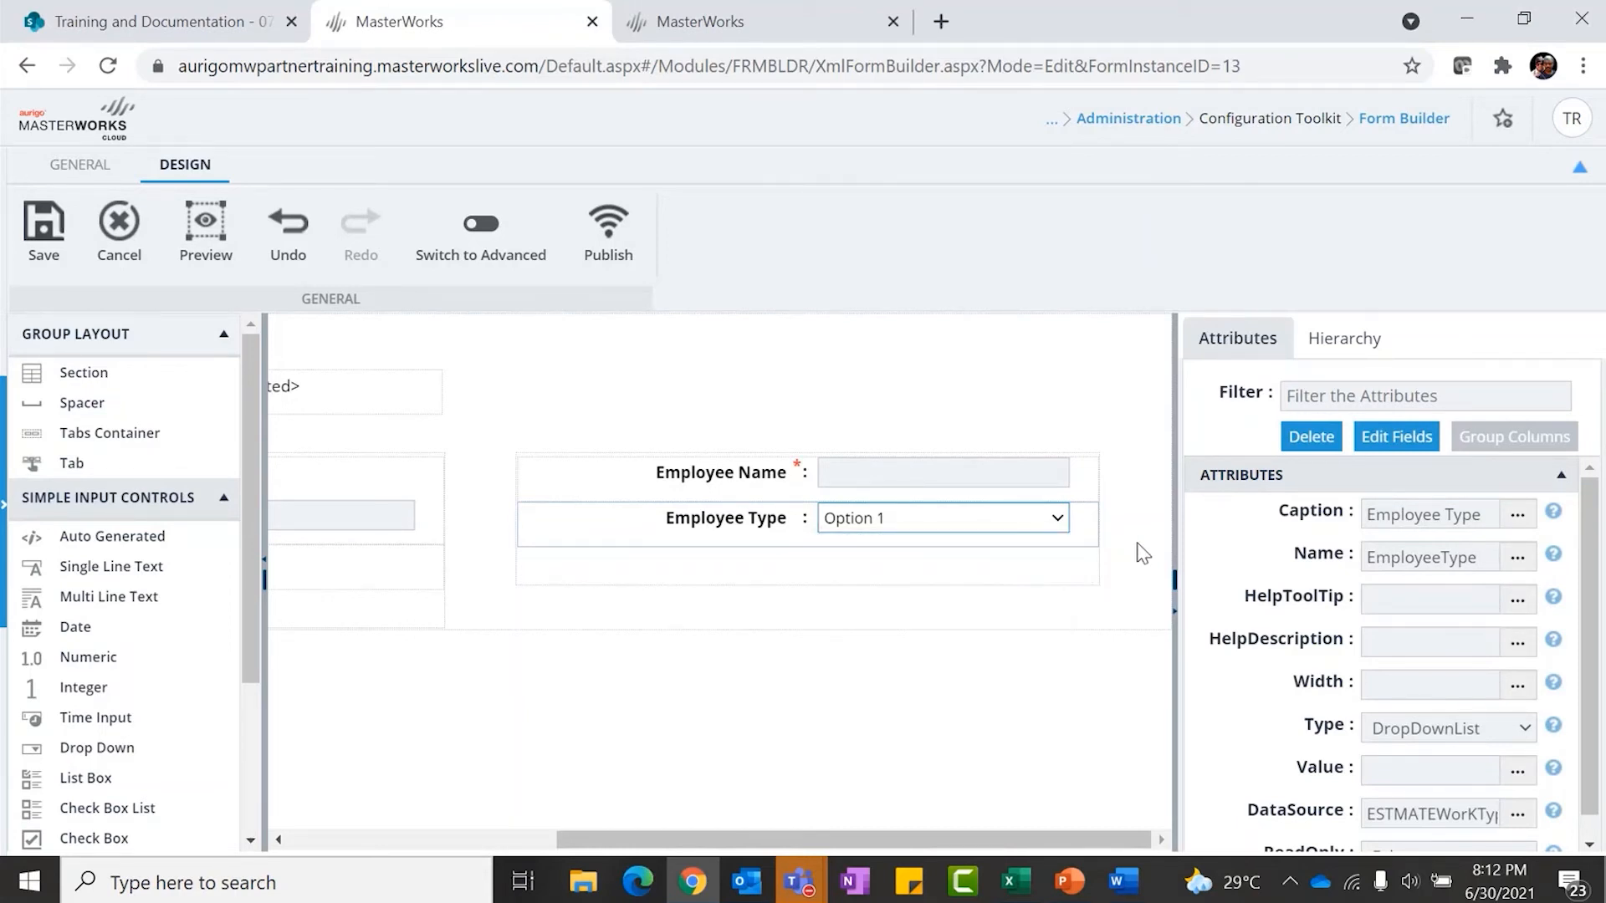
{"action": "left_click", "coordinate": [972, 532]}
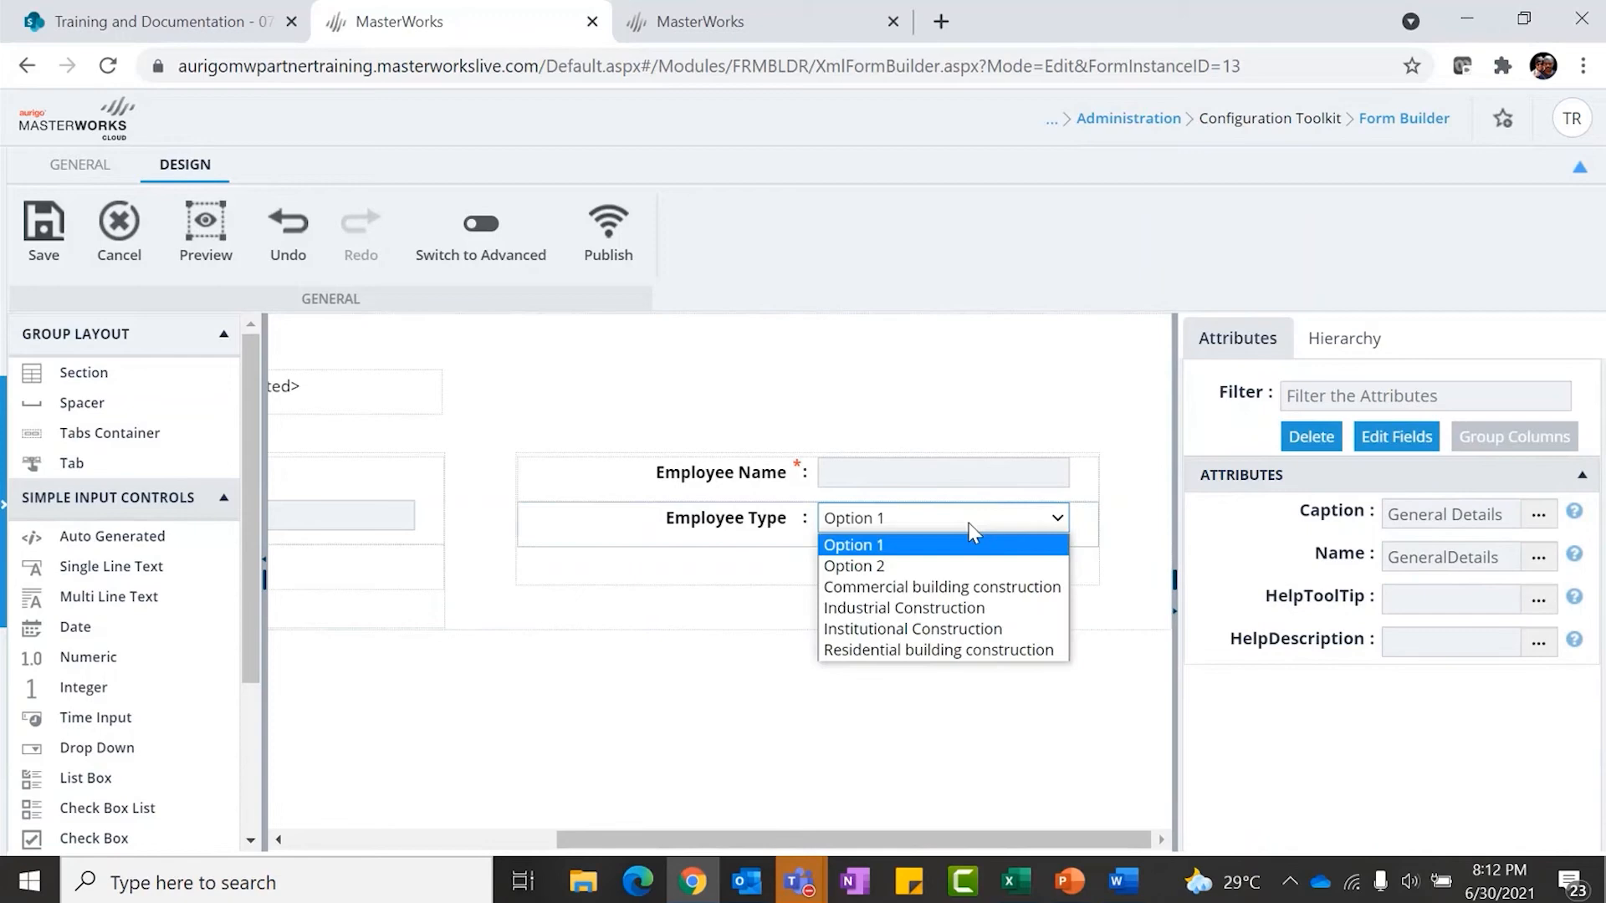
{"action": "left_click", "coordinate": [777, 529]}
Reopen the Employee Type data source and change its source form to Resource Types
{"action": "left_click", "coordinate": [1518, 813]}
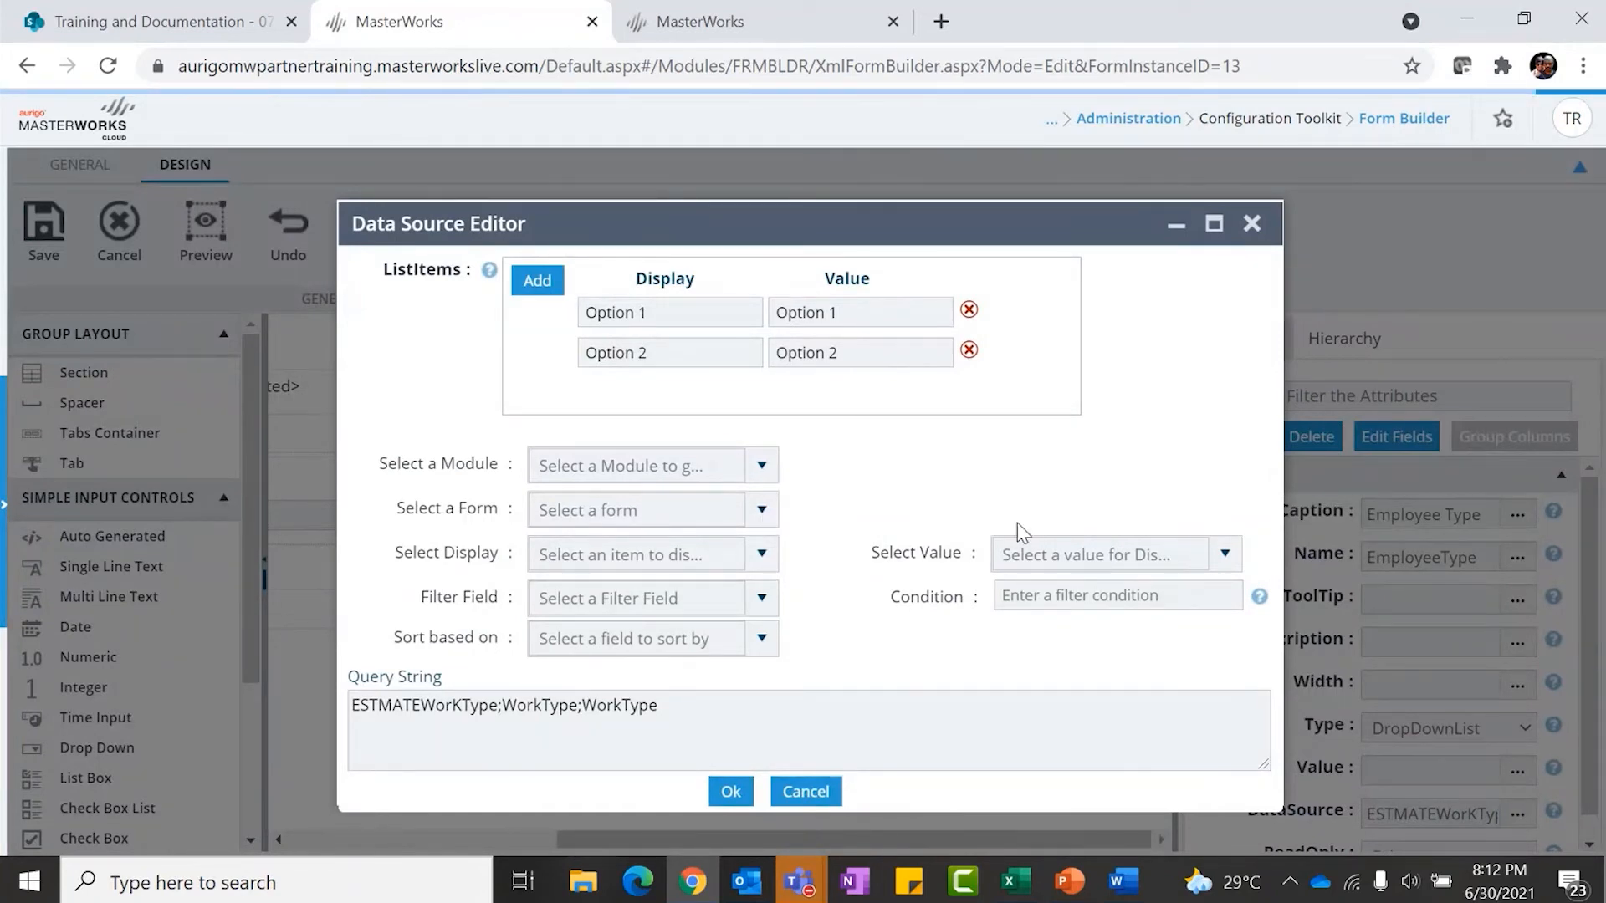
{"action": "left_click", "coordinate": [759, 512]}
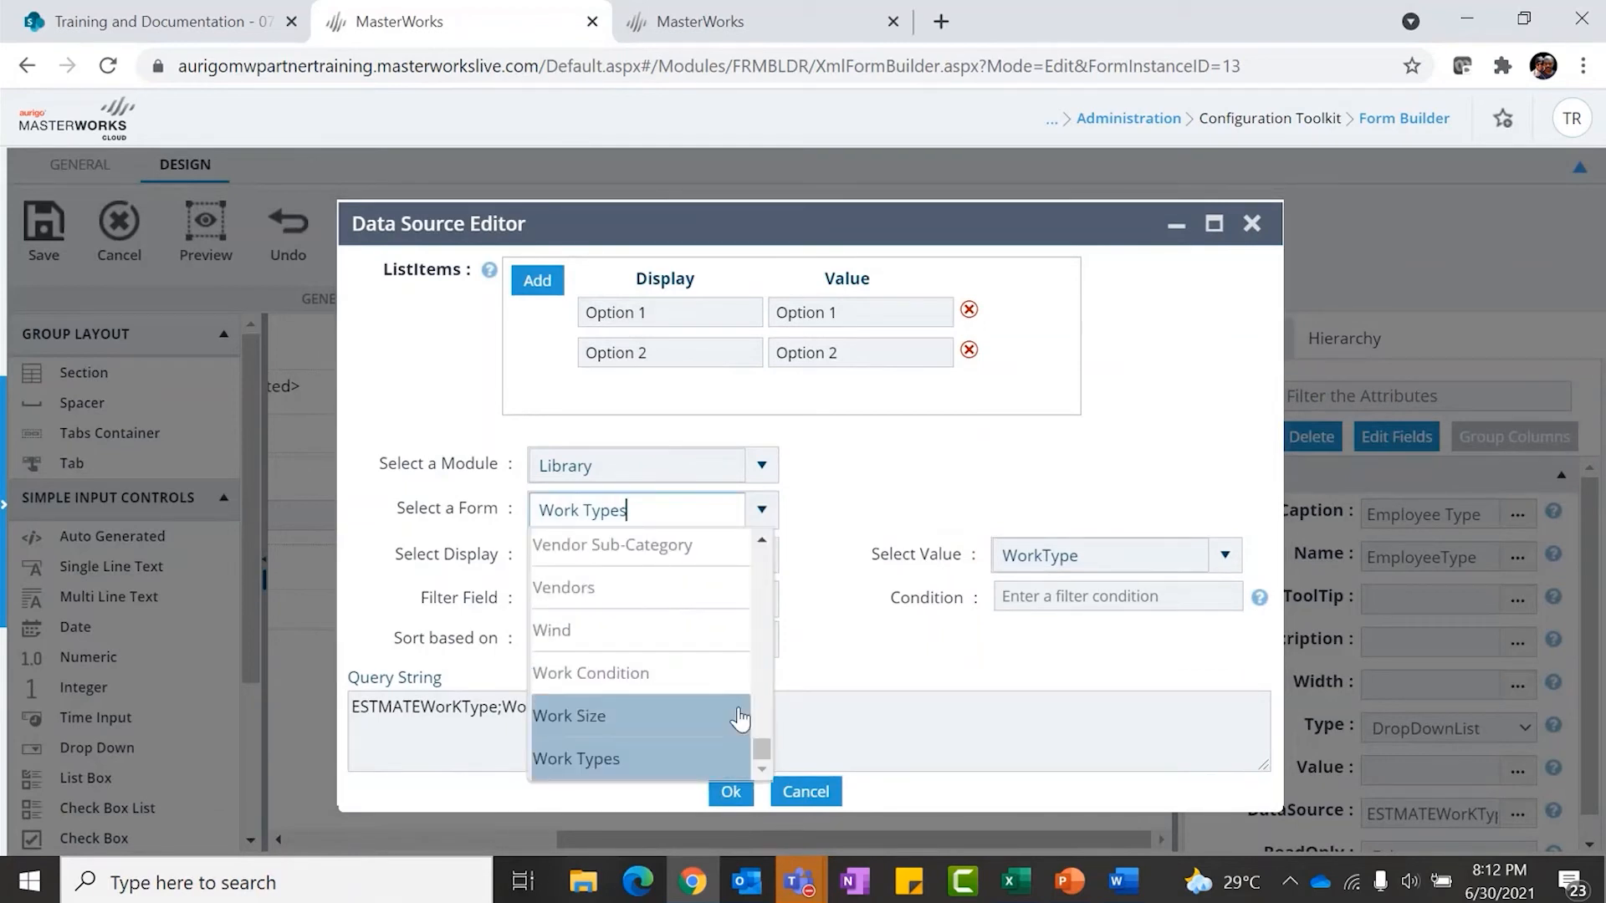
{"action": "left_click_drag", "start_coordinate": [760, 745], "coordinate": [763, 657]}
{"action": "left_click", "coordinate": [636, 750]}
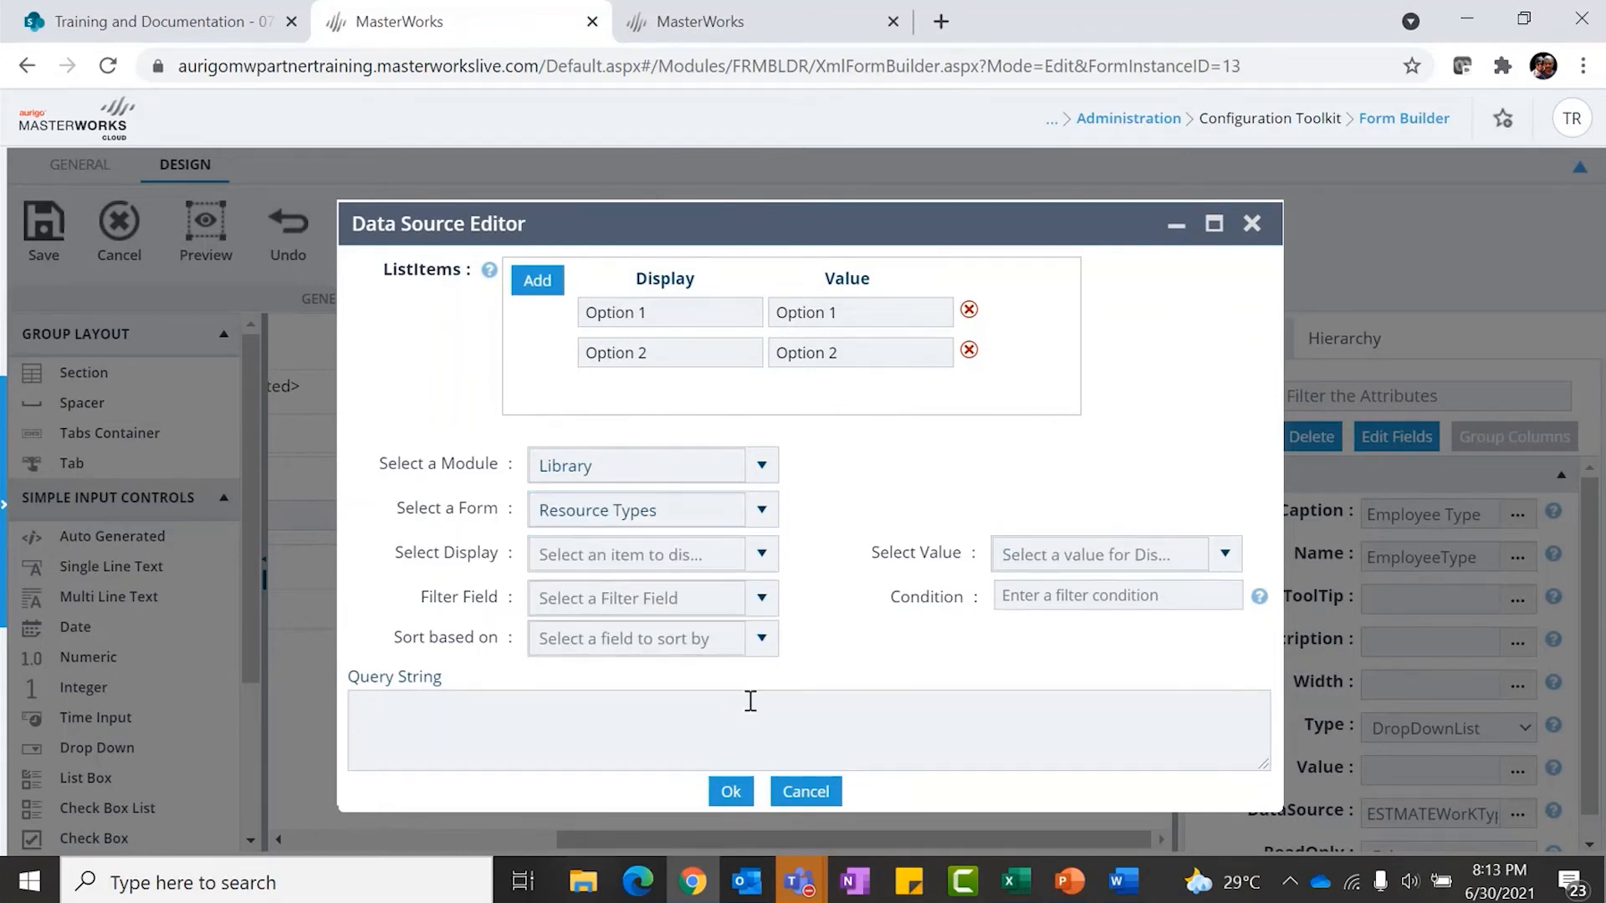
Use ResourceType as both the display and value field of the data source
{"action": "left_click", "coordinate": [758, 554]}
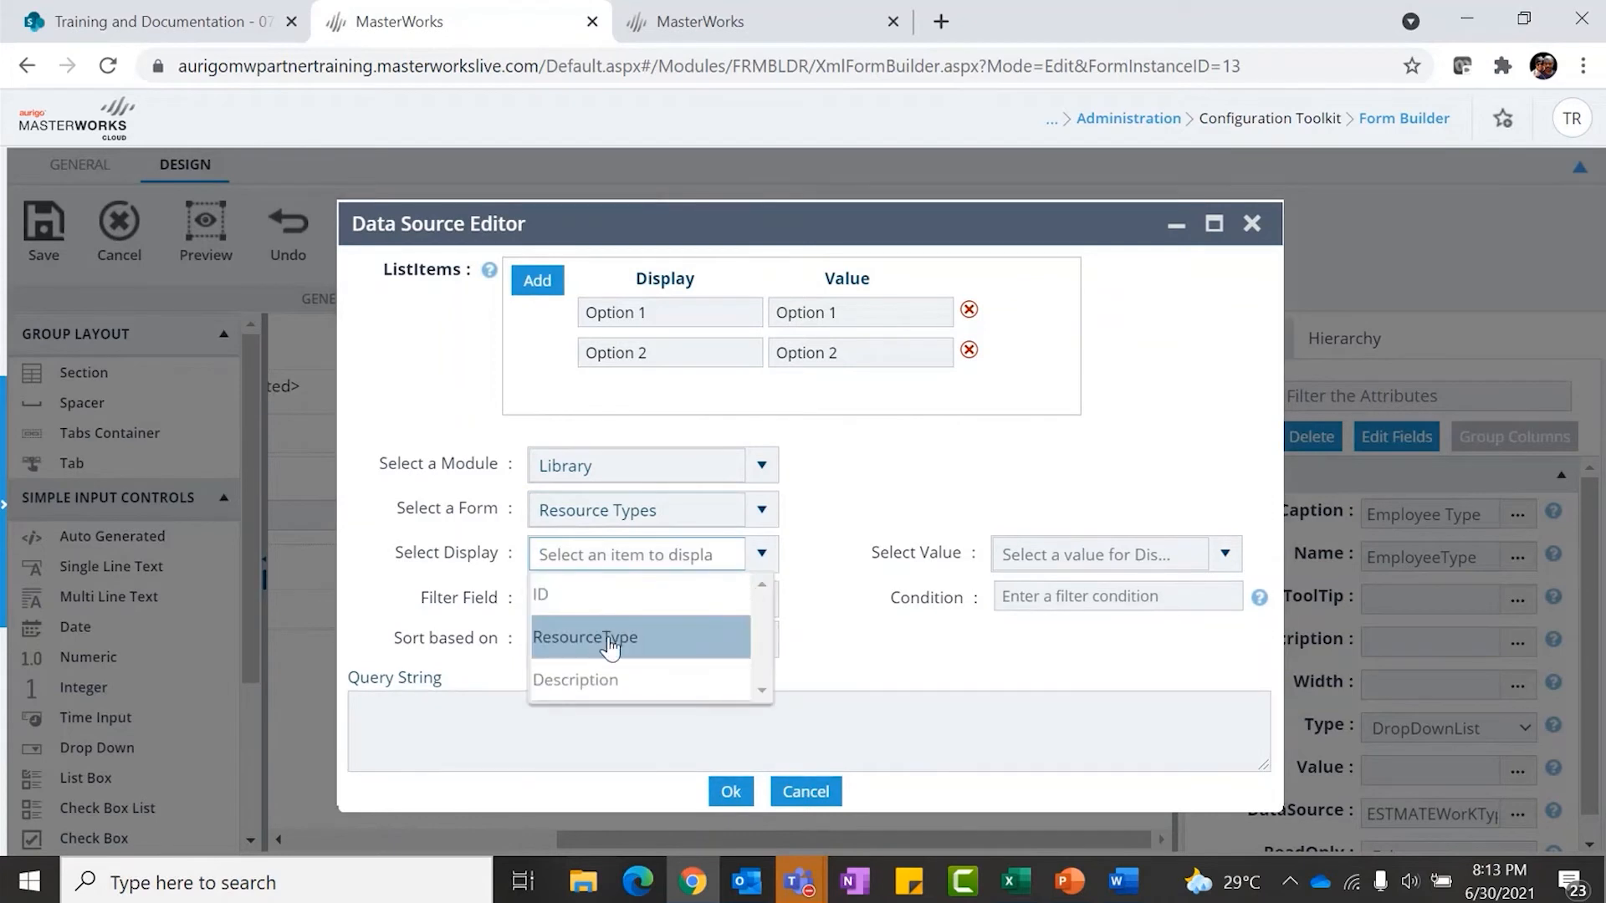
{"action": "left_click", "coordinate": [610, 637]}
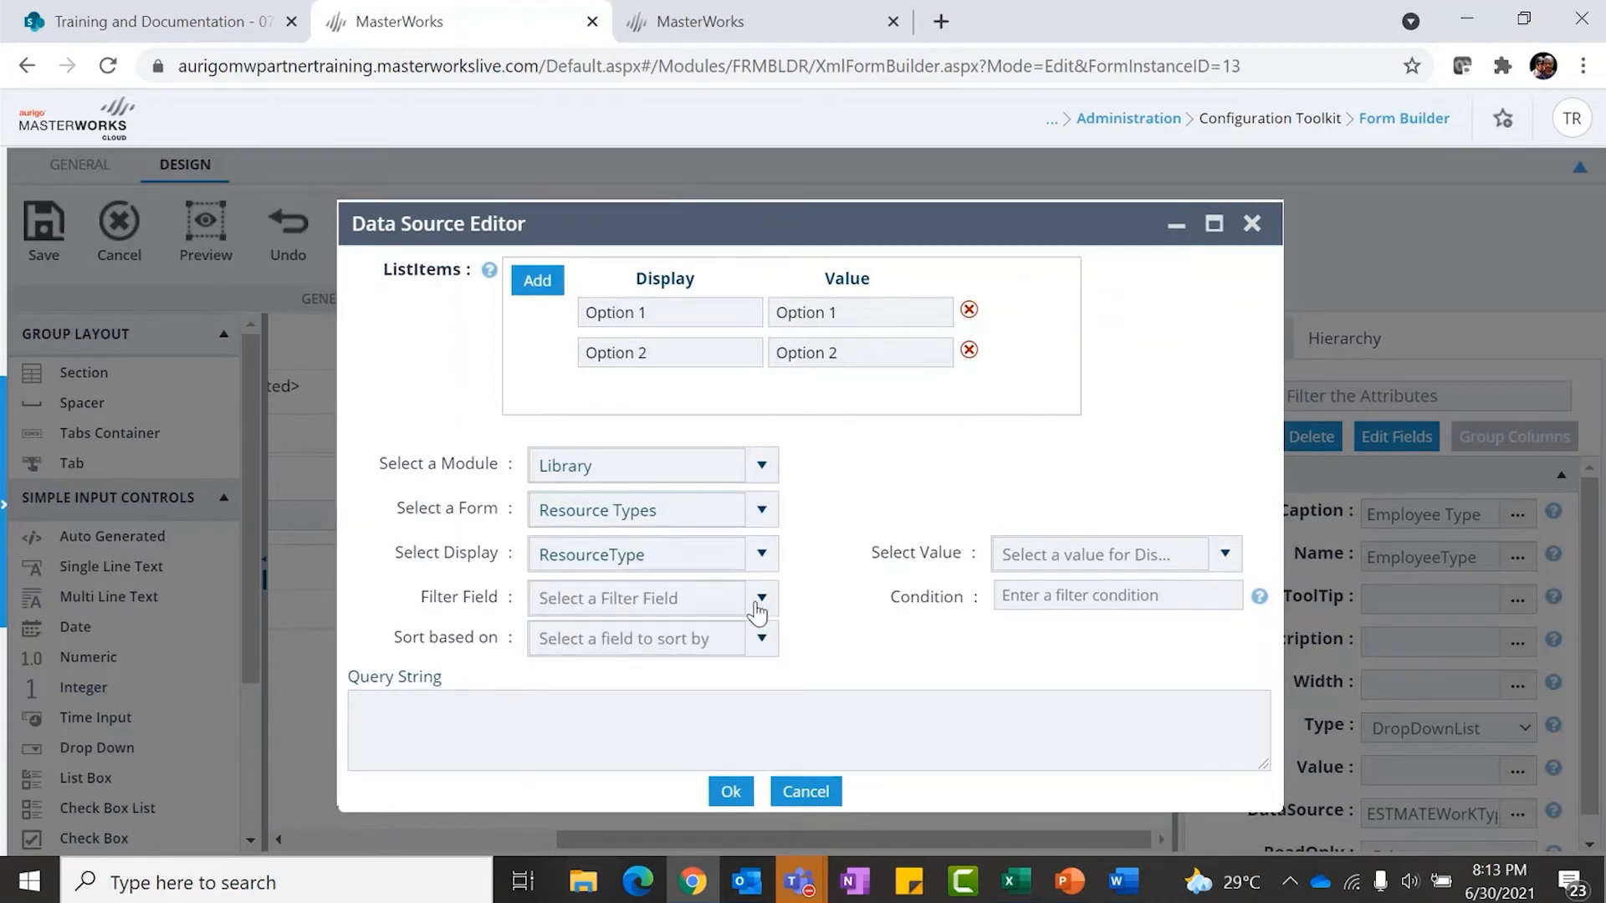
{"action": "left_click", "coordinate": [1224, 556]}
{"action": "left_click", "coordinate": [1104, 637]}
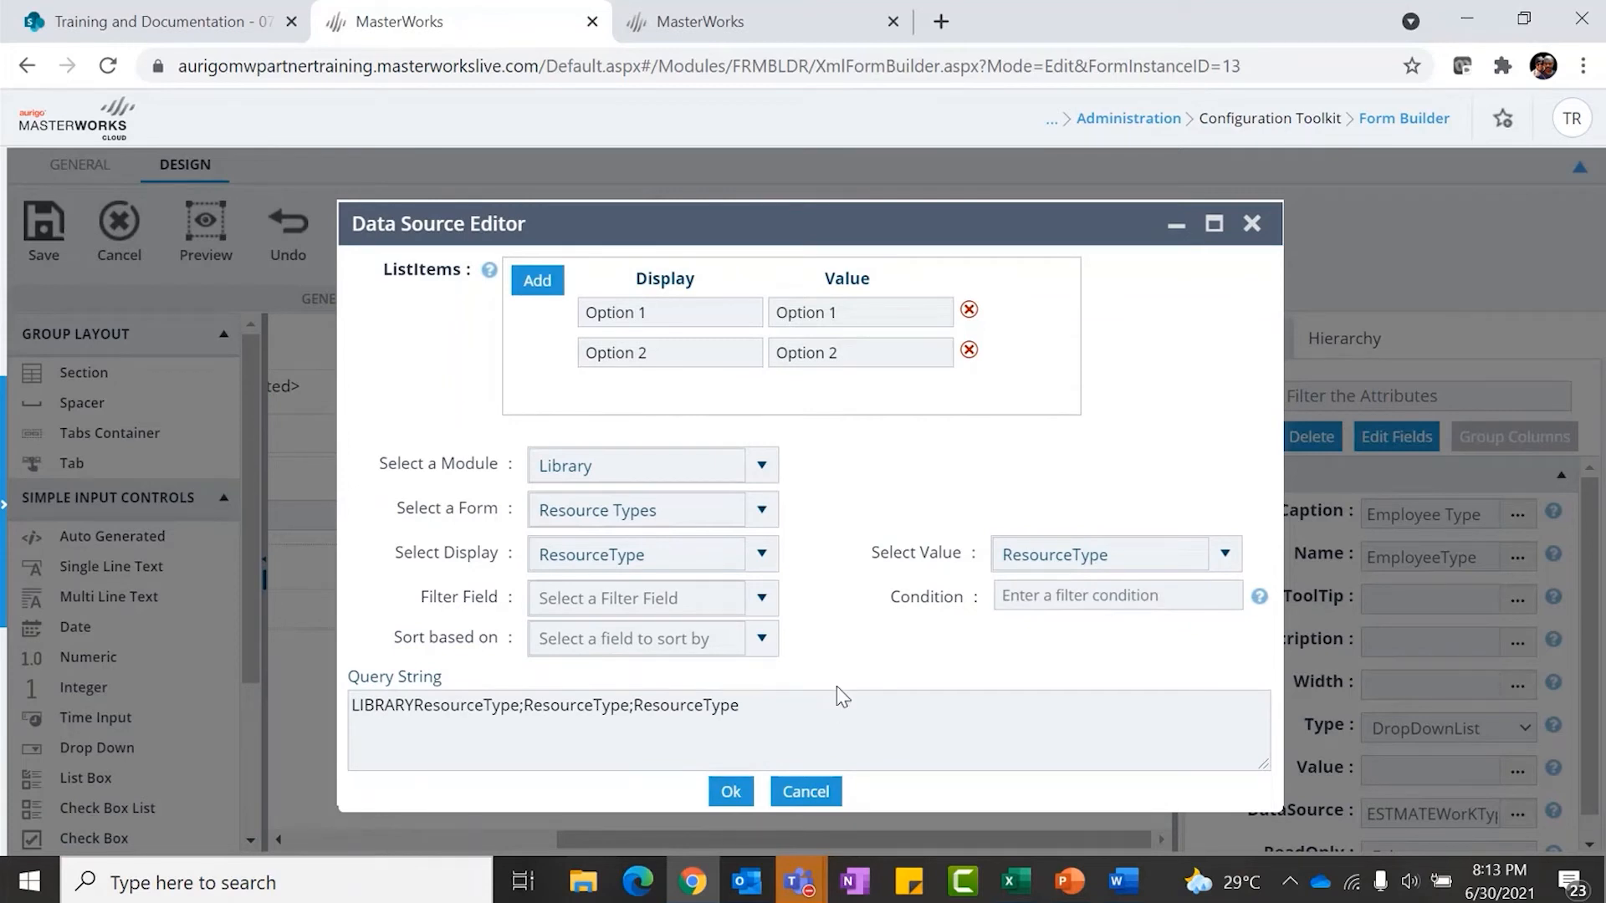
Remove the Option 1 and Option 2 list items and apply the data source to the drop-down
{"action": "left_click", "coordinate": [970, 310]}
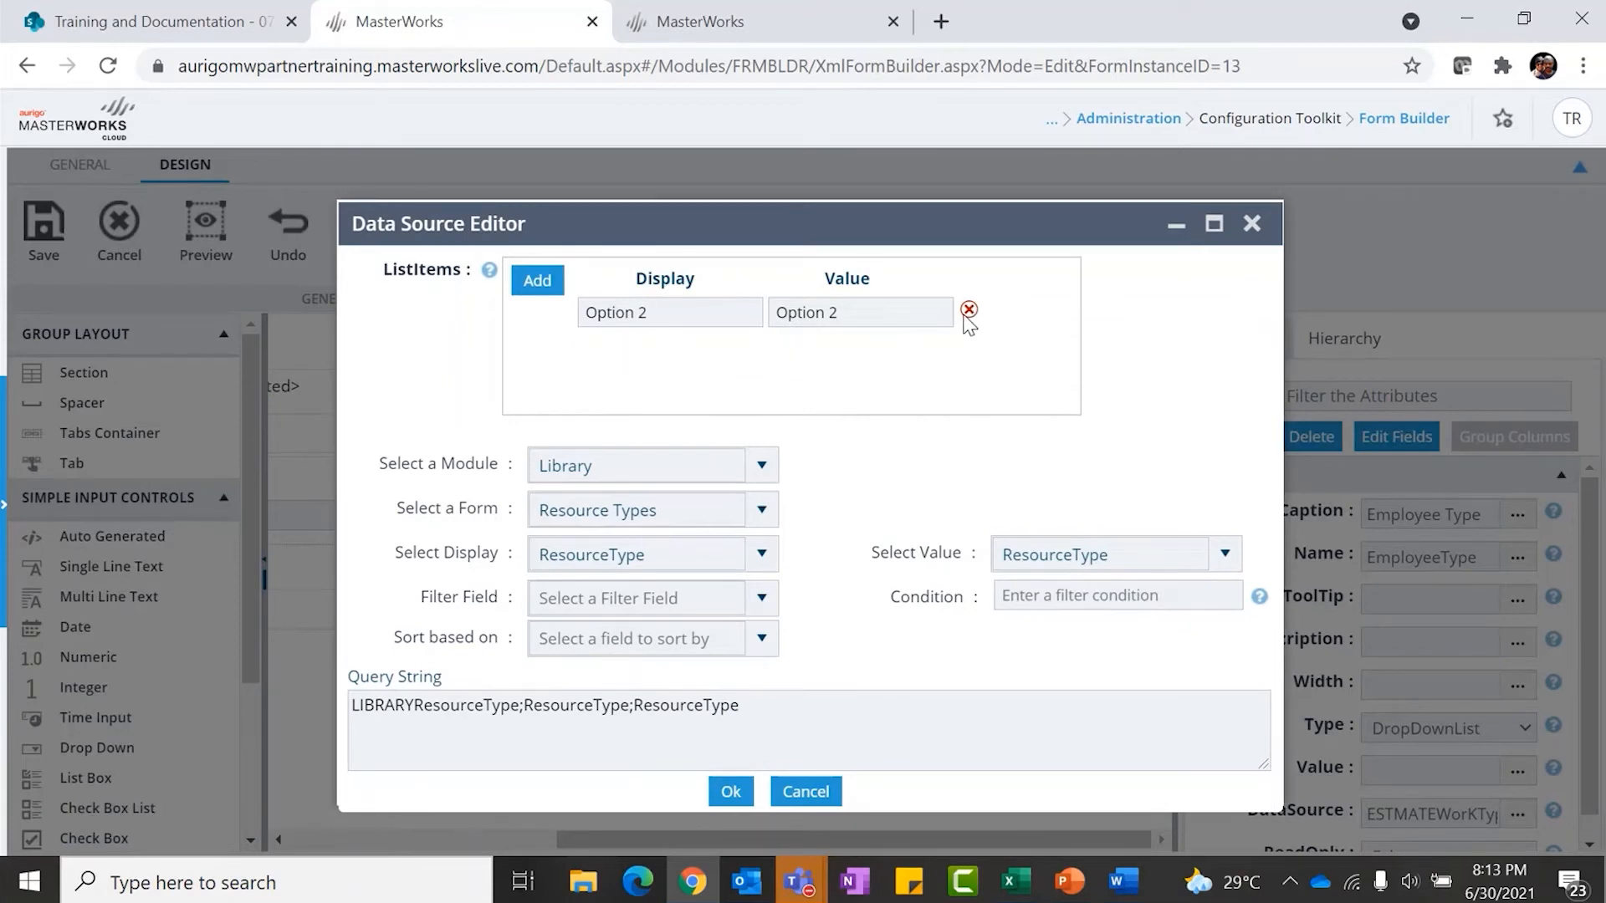
{"action": "left_click", "coordinate": [970, 311]}
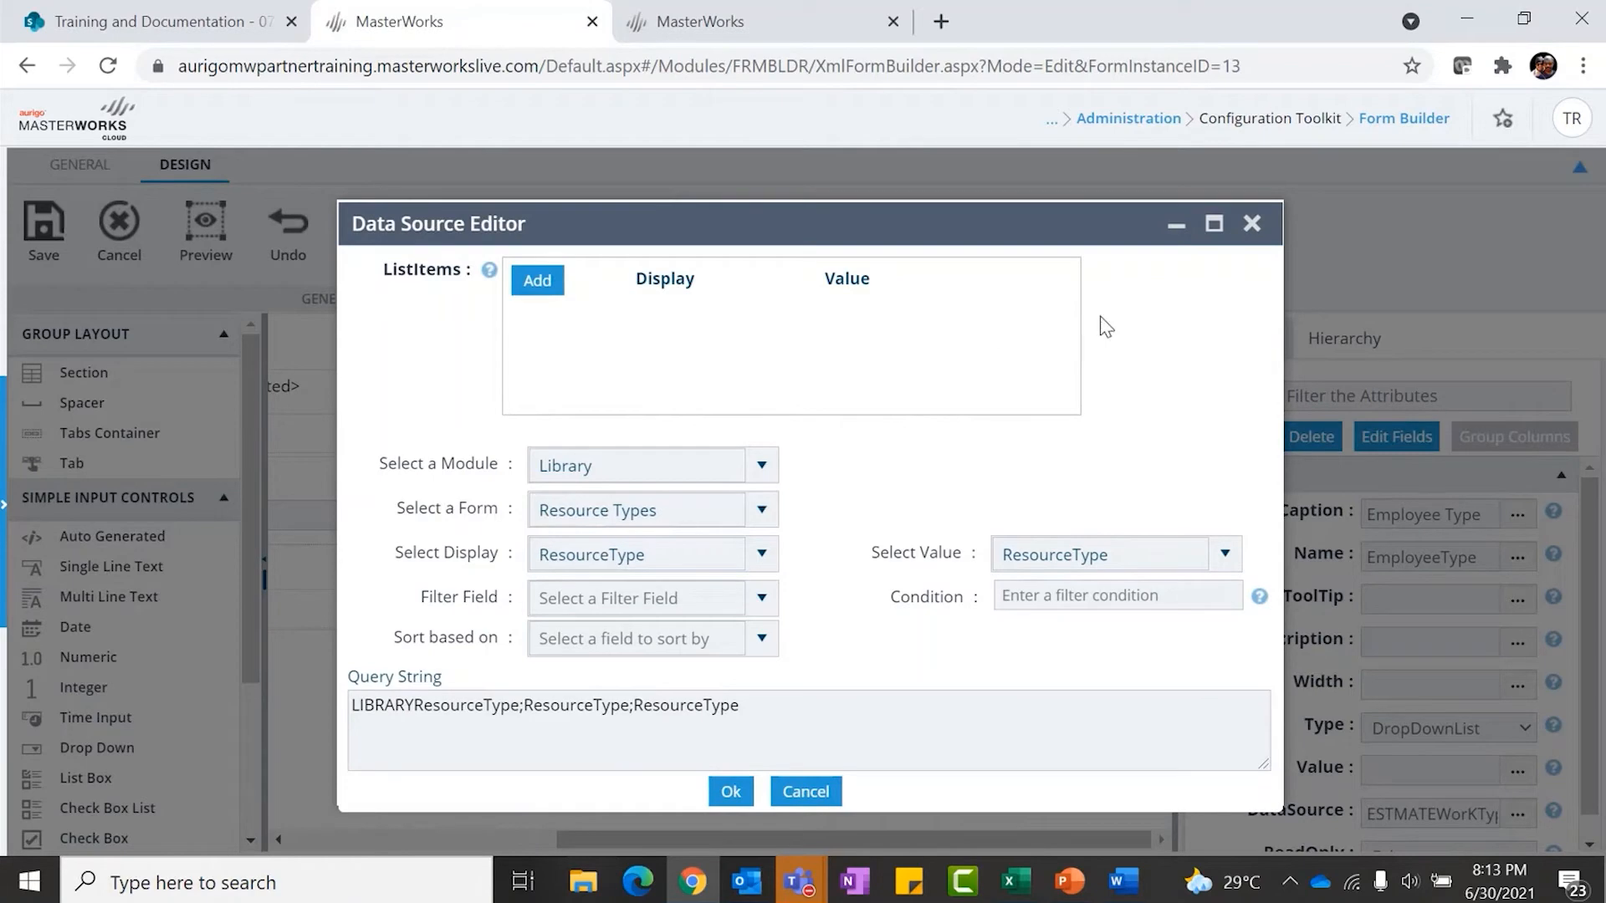
{"action": "left_click", "coordinate": [732, 791]}
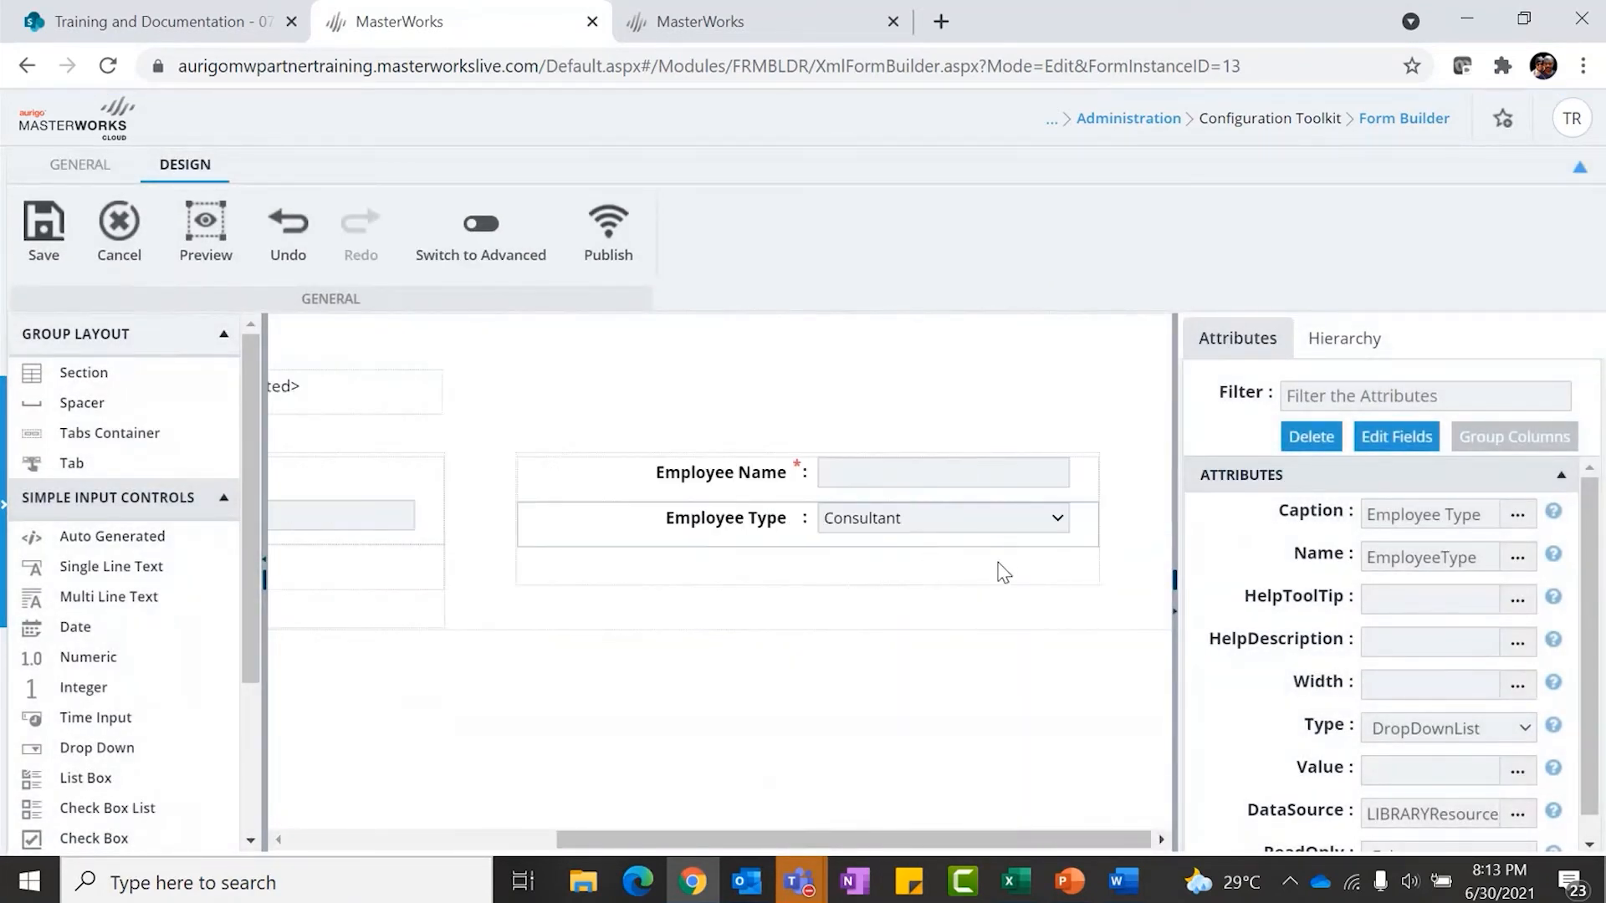
Review the options that the Employee Type drop-down offers with its new data source
{"action": "left_click", "coordinate": [960, 517]}
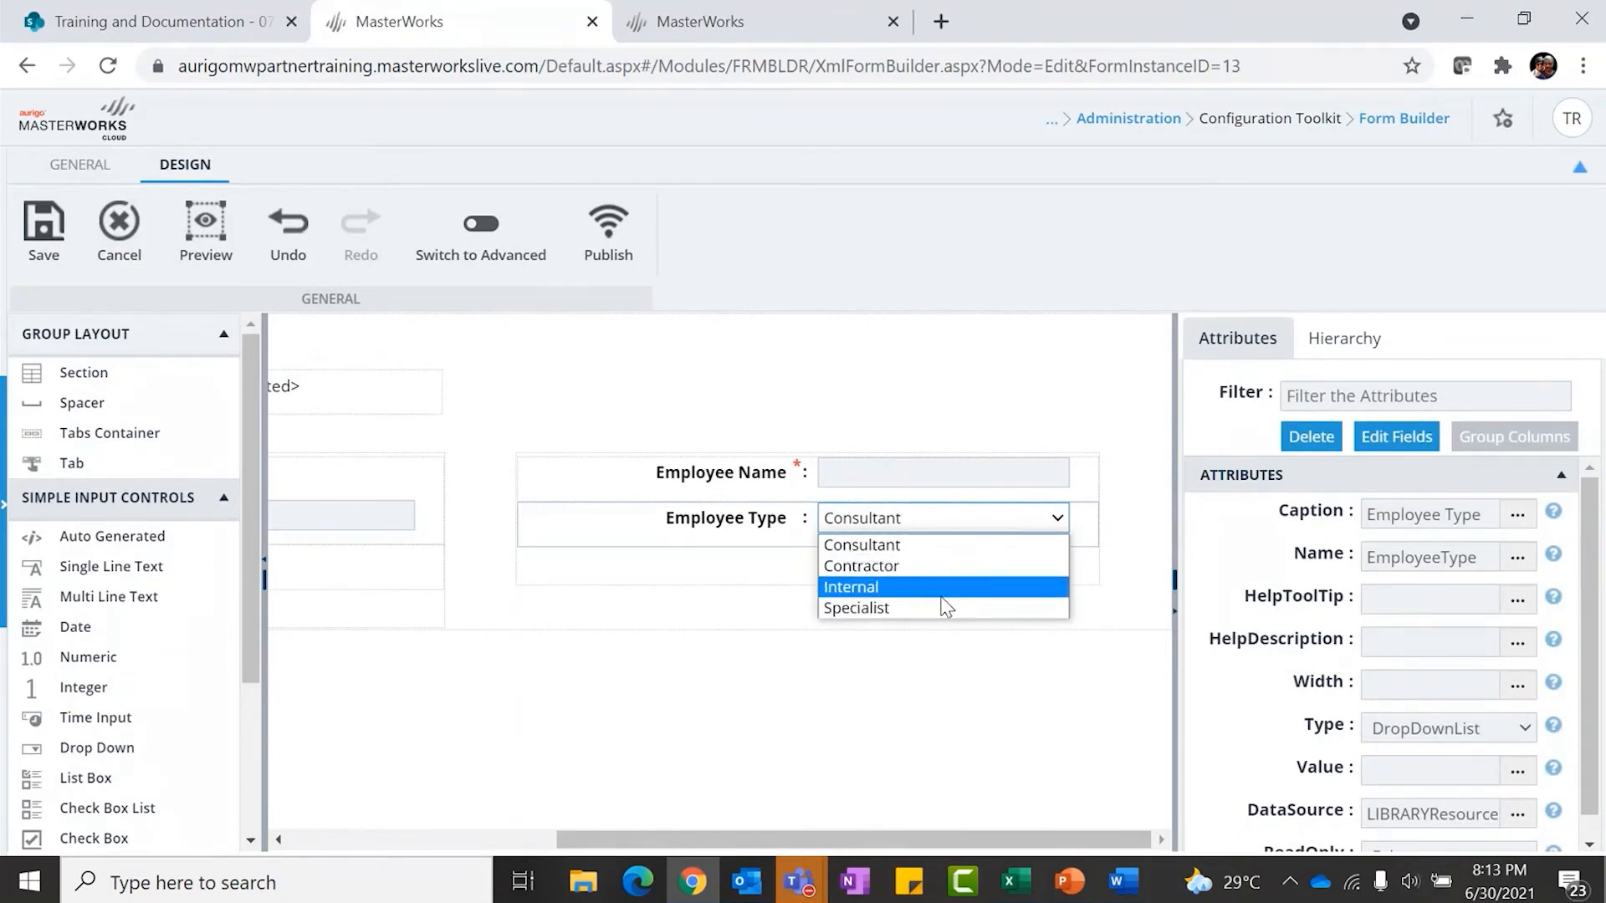
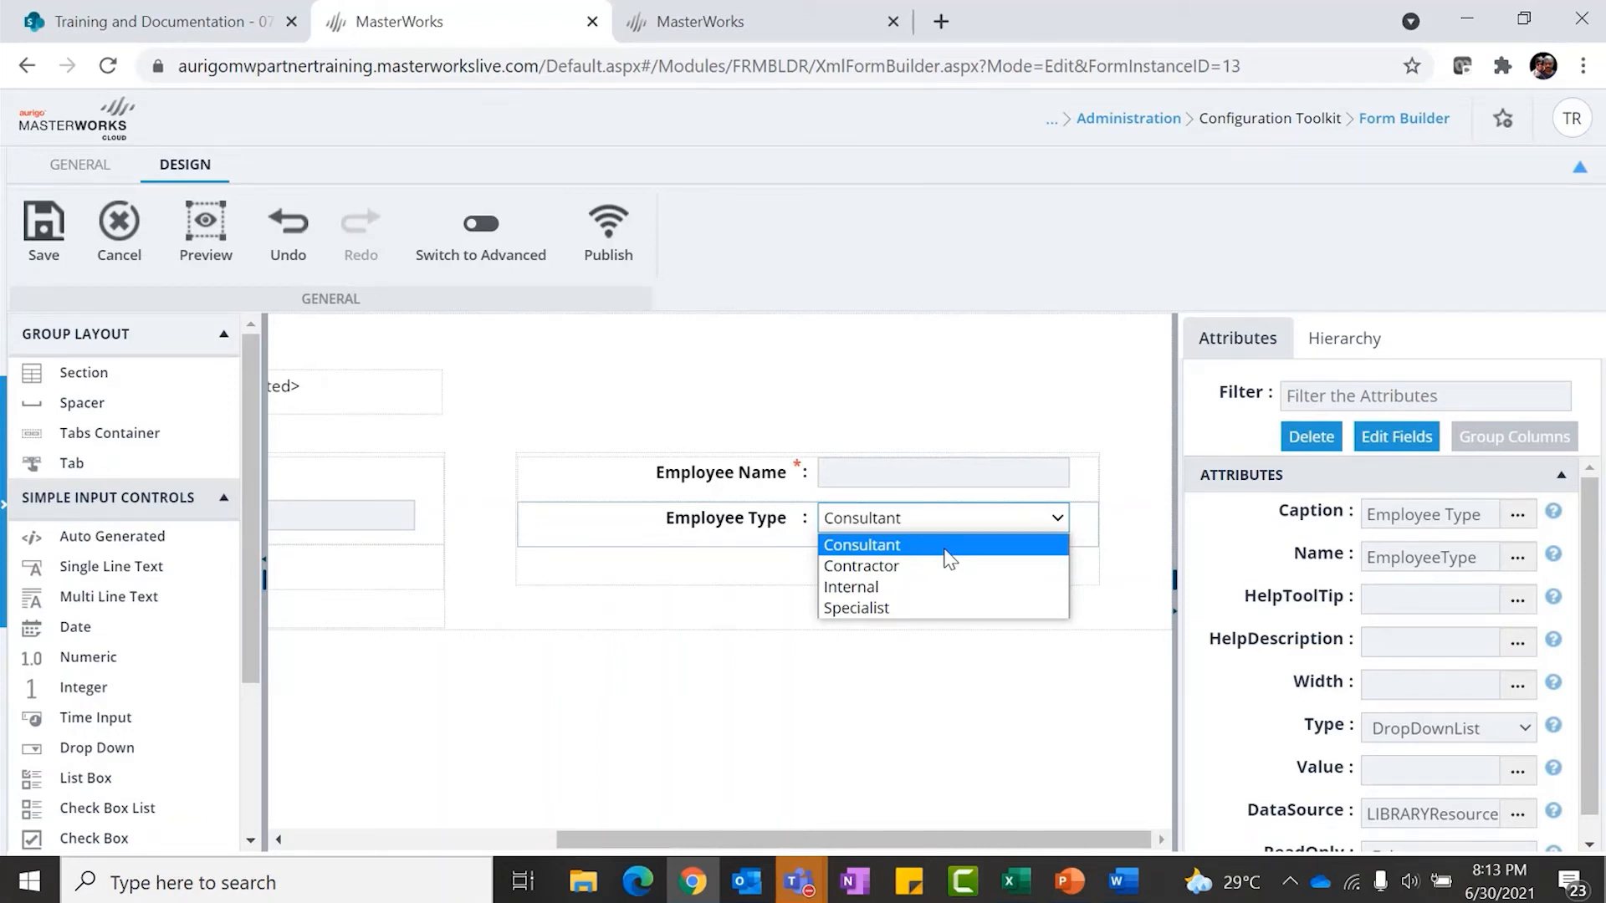
{"action": "left_click", "coordinate": [1125, 477]}
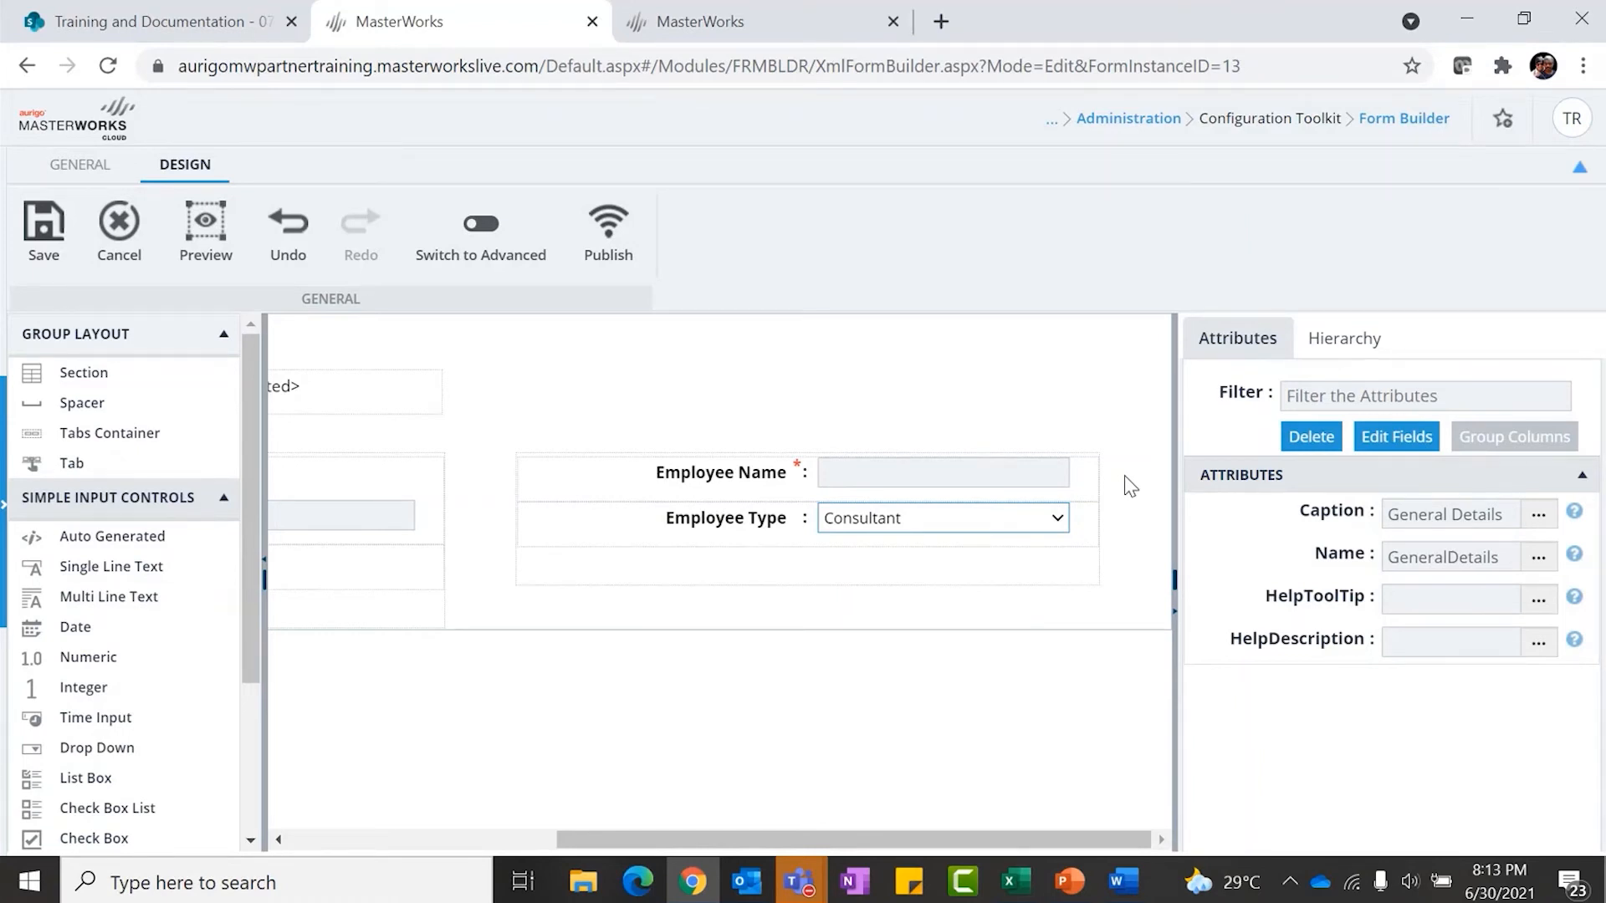
{"action": "left_click", "coordinate": [764, 523]}
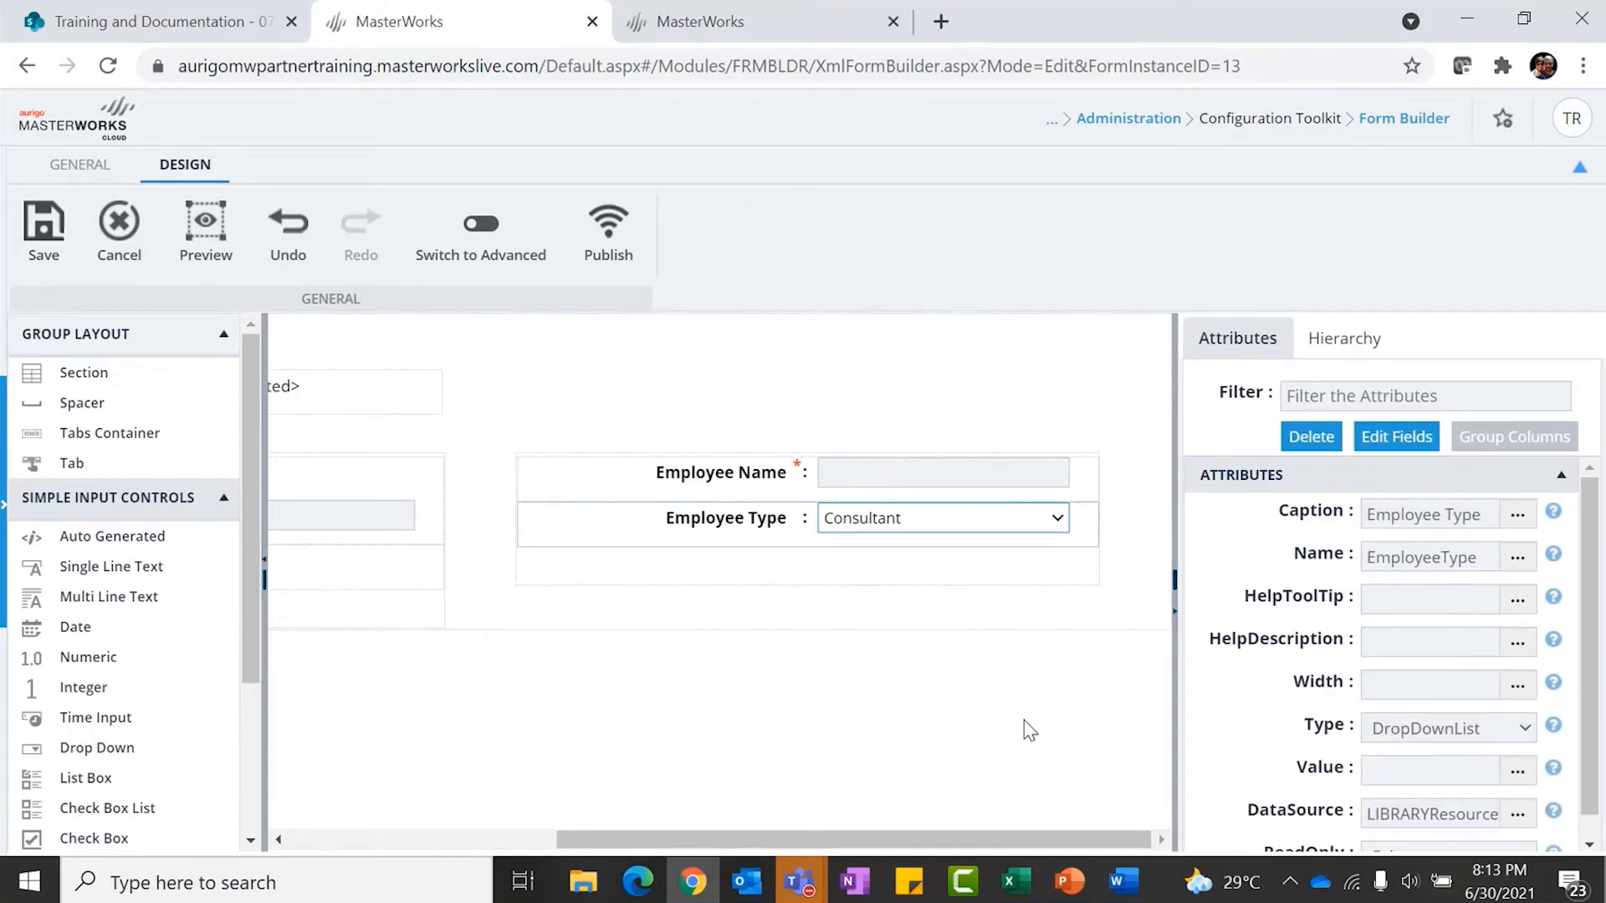
{"action": "left_click", "coordinate": [1138, 510]}
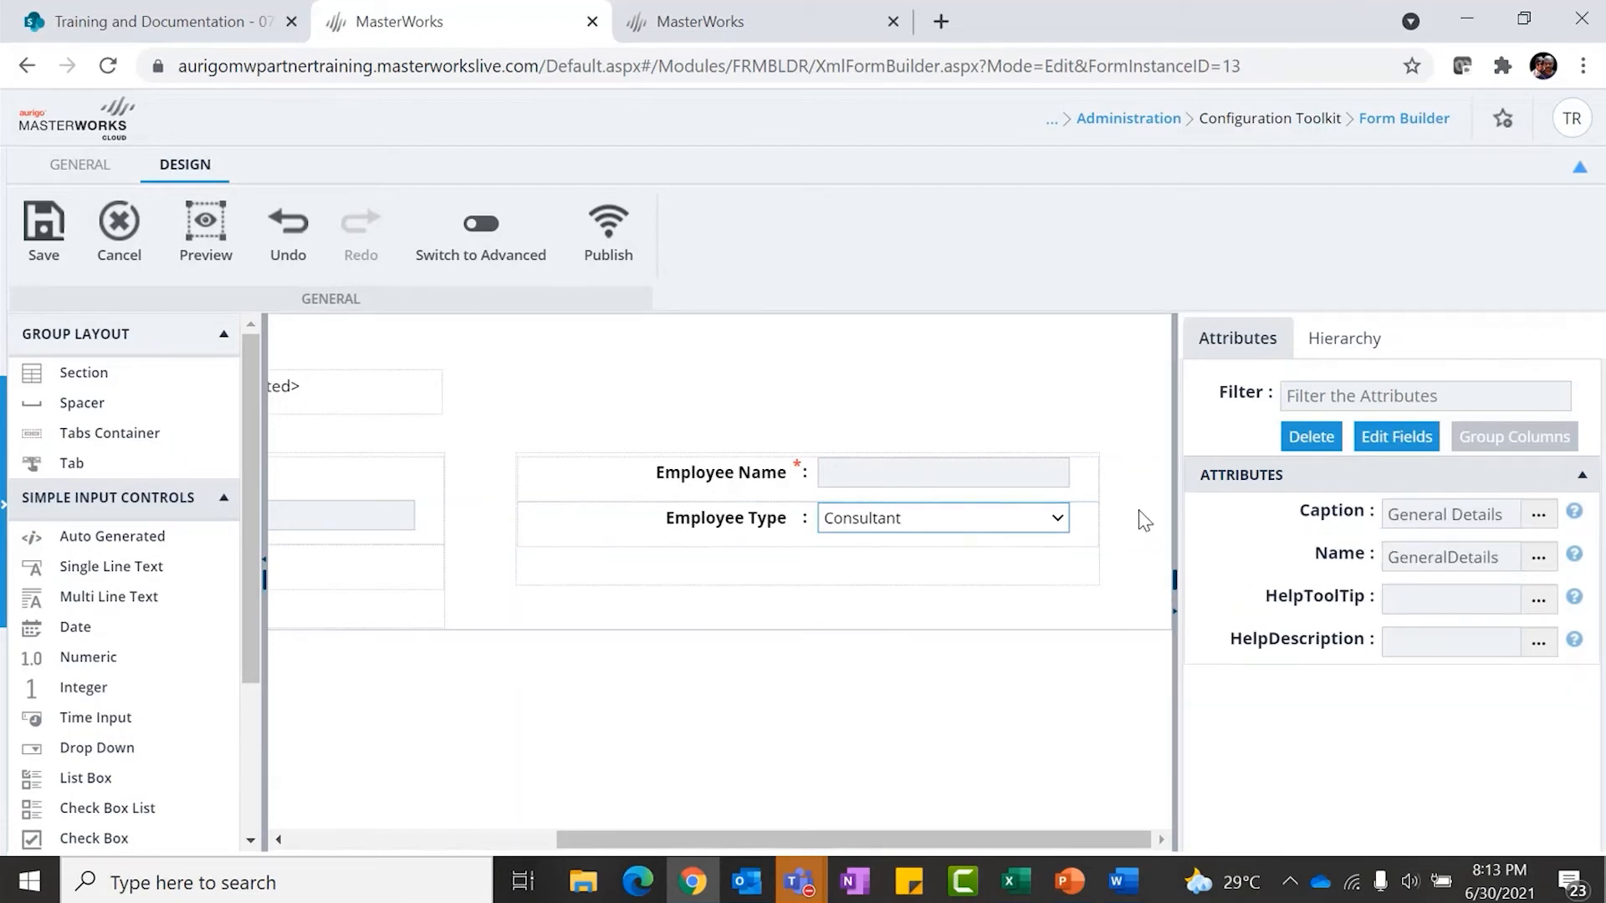
{"action": "left_click", "coordinate": [863, 523]}
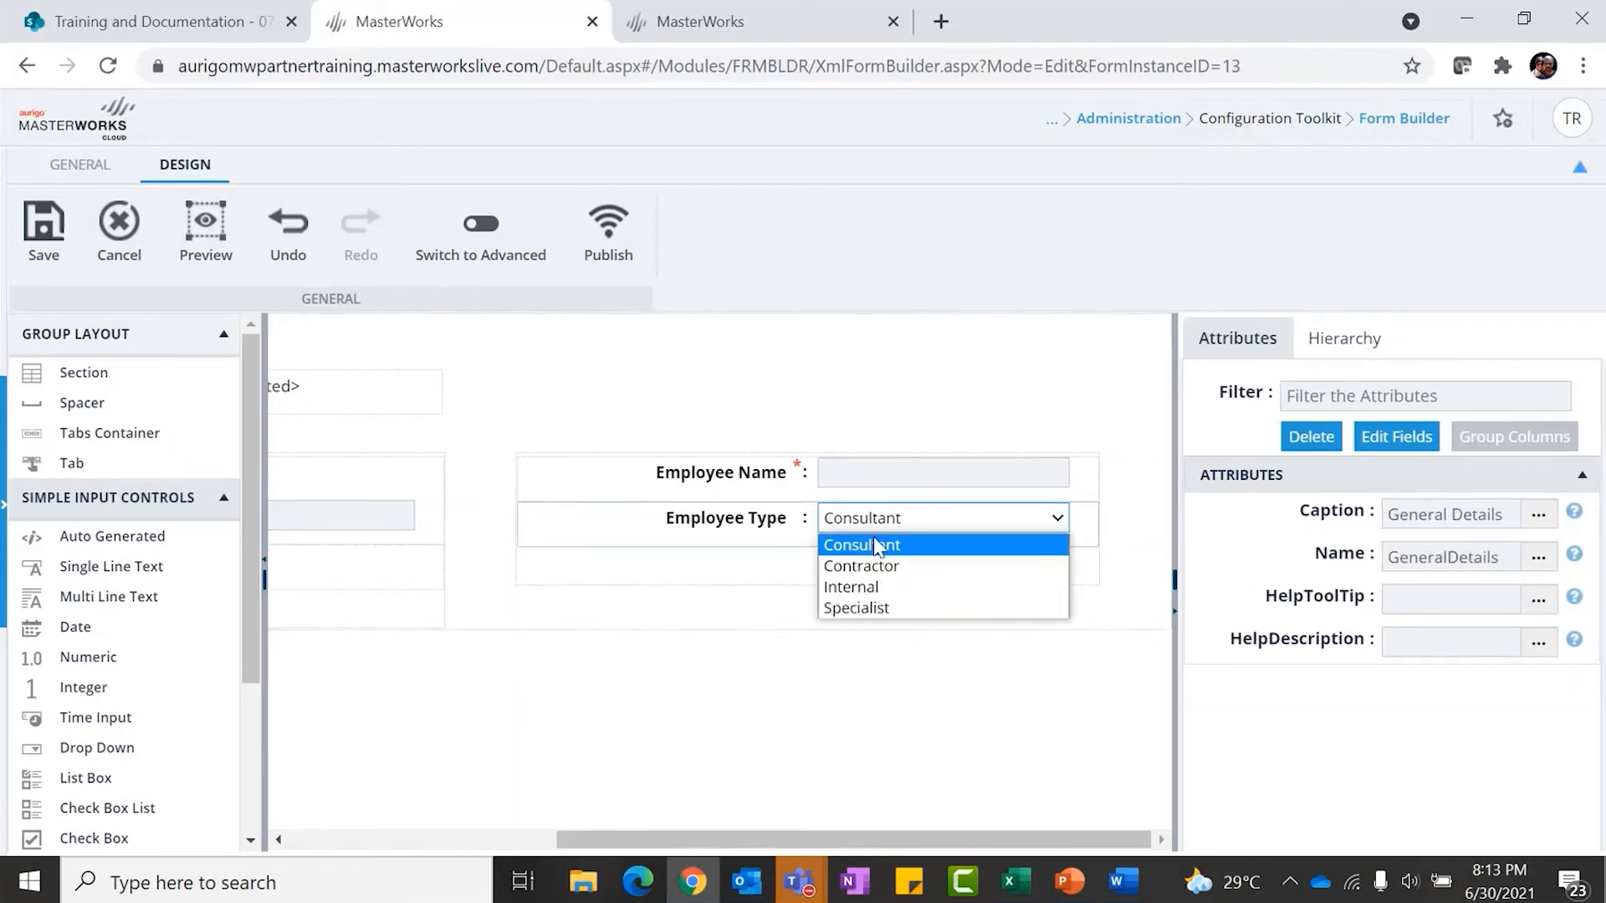
{"action": "left_click", "coordinate": [1136, 492]}
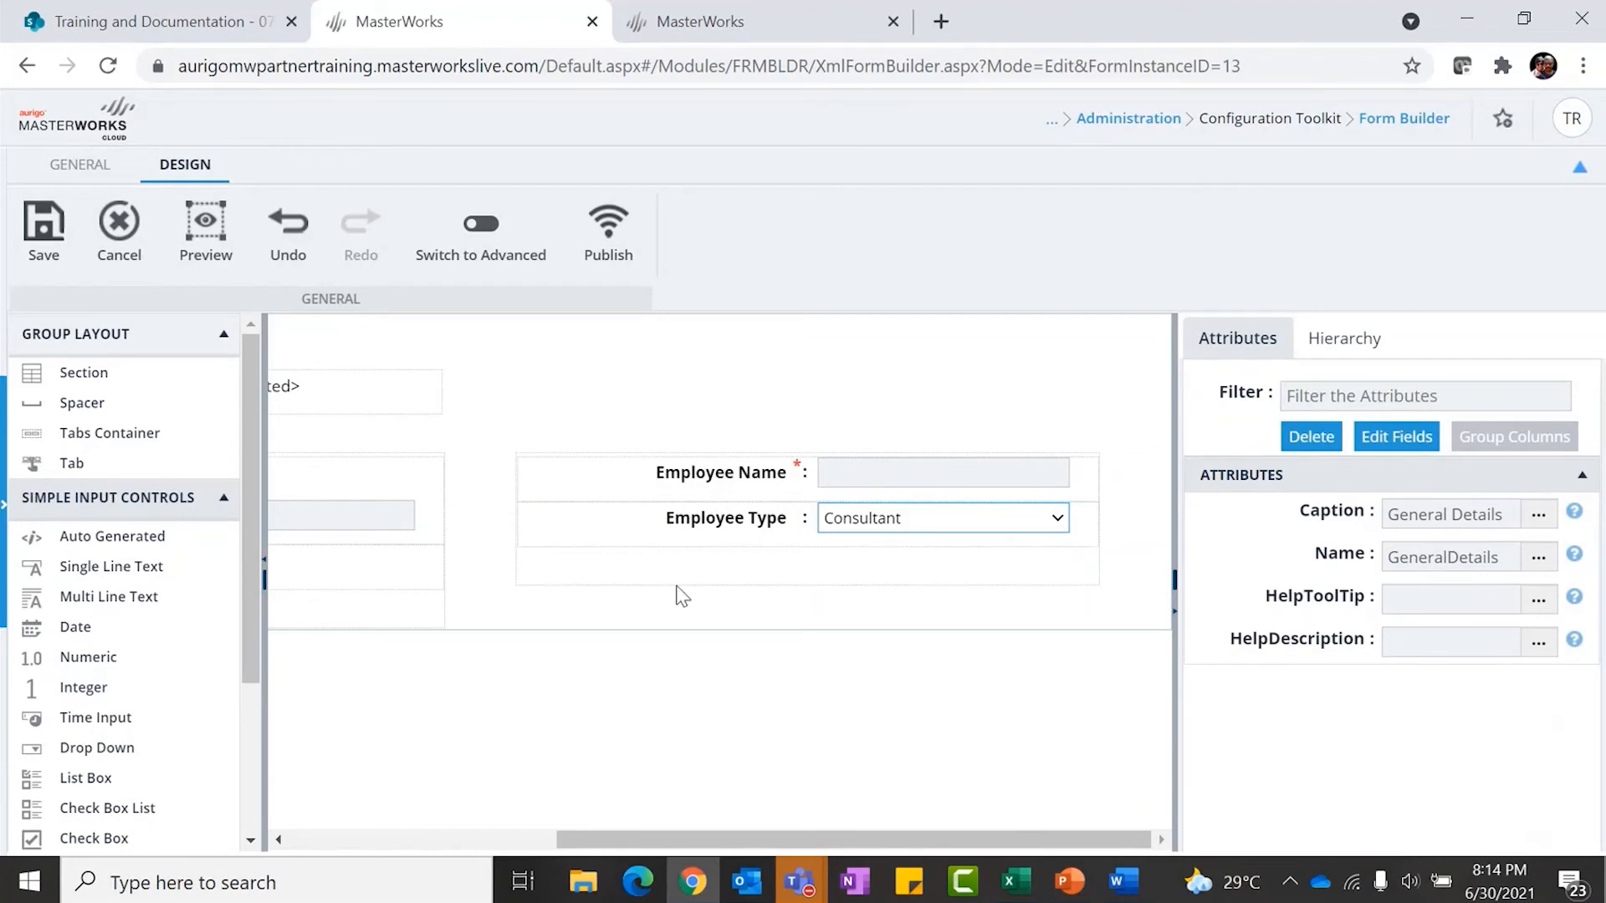
Add a drop-down field below Employee Type with the caption Vendor Name and the name VendorName
{"action": "left_click_drag", "start_coordinate": [94, 747], "coordinate": [747, 566]}
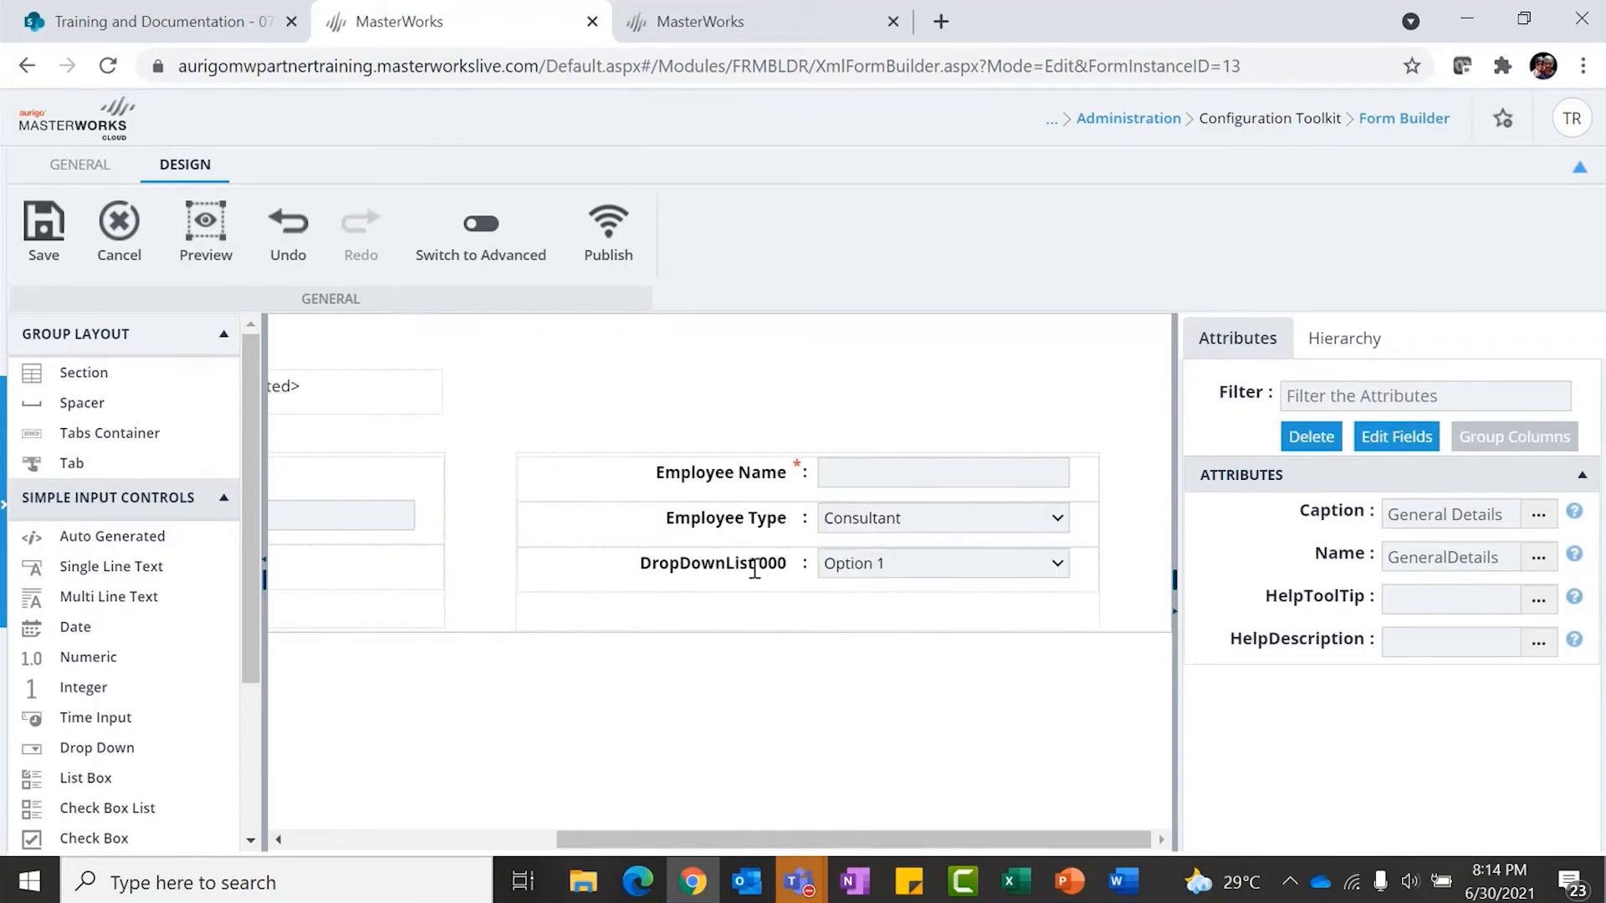
{"action": "left_click", "coordinate": [752, 565]}
{"action": "type", "text": "Ven"}
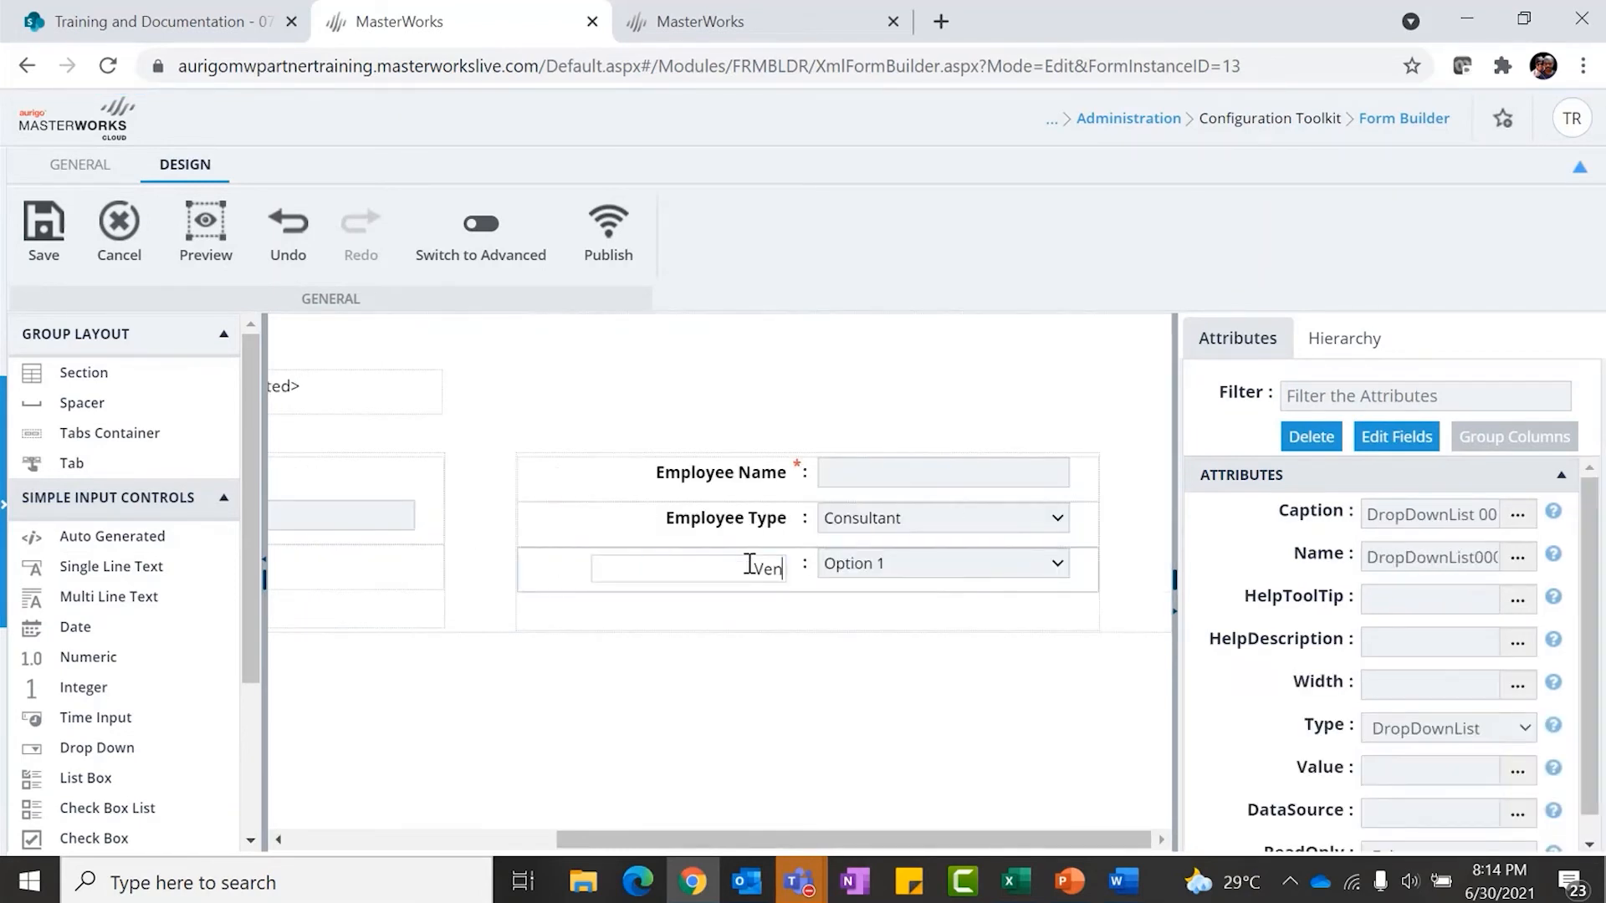
{"action": "type", "text": "dor Name"}
{"action": "key", "text": "Return"}
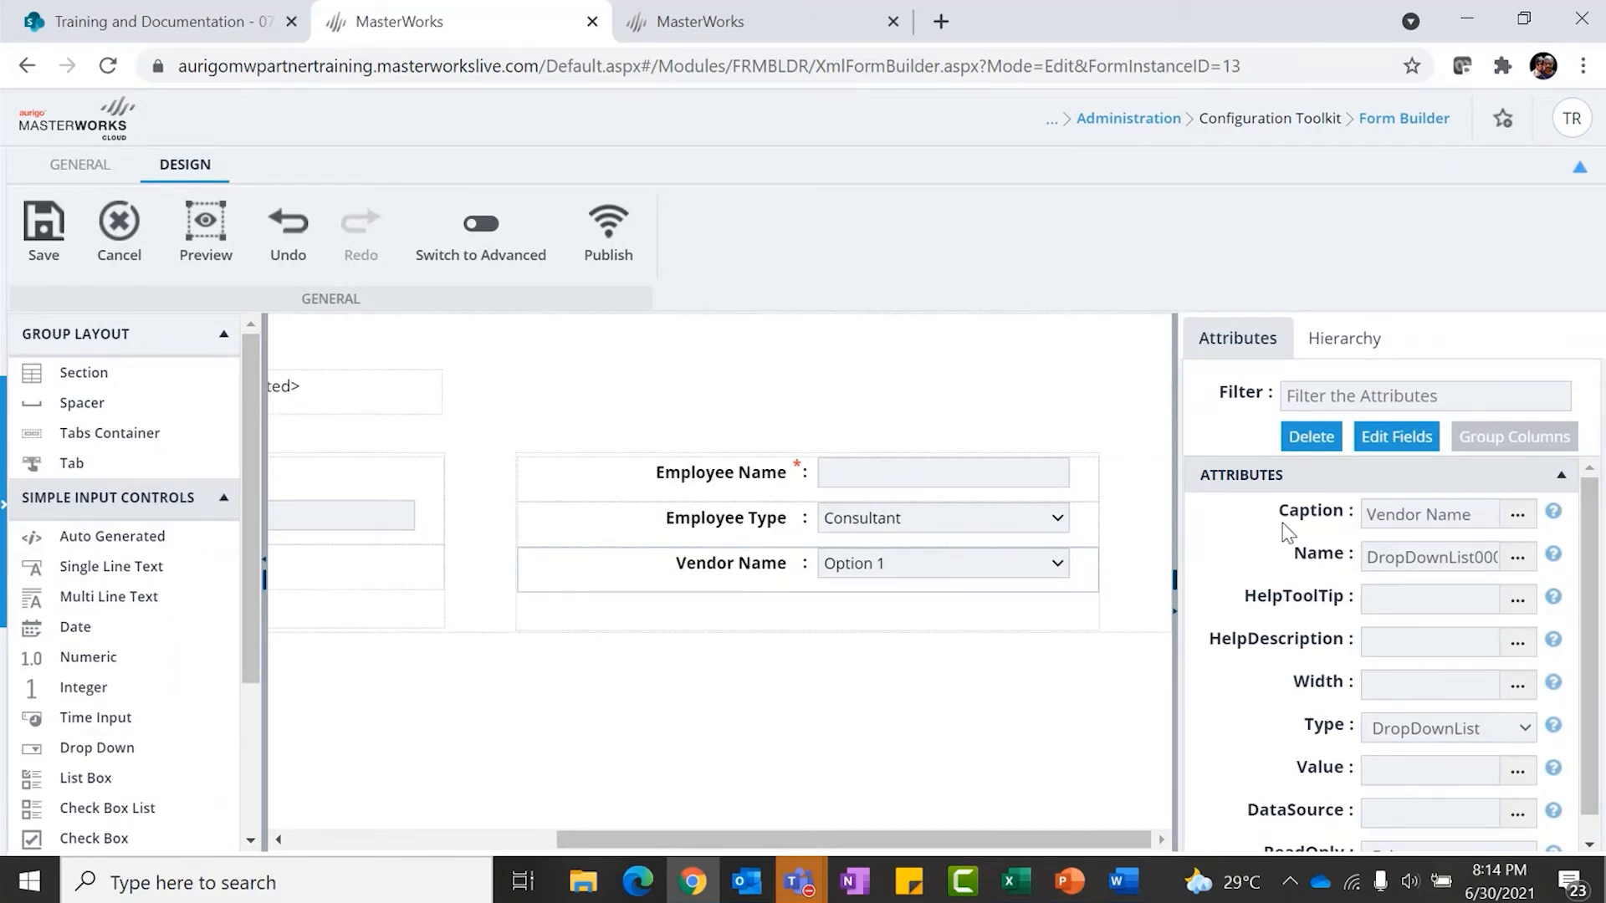
{"action": "double_click", "coordinate": [1440, 558]}
{"action": "type", "text": "VendorName"}
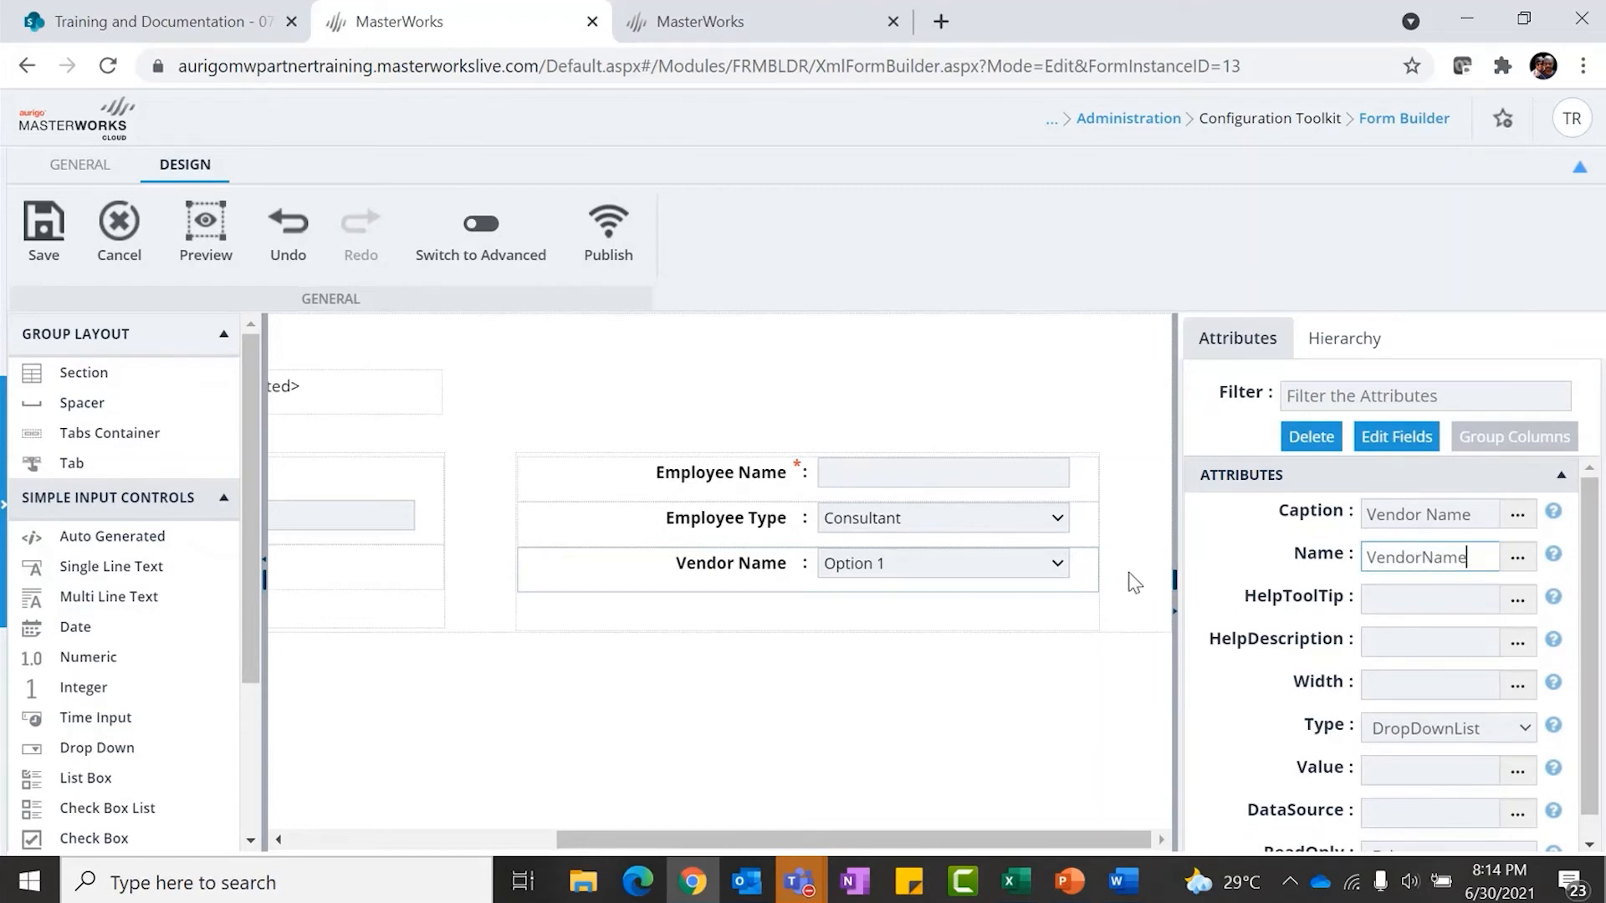
Open the Vendor Name data source and choose the Library module and its Vendors form as the source
{"action": "scroll", "coordinate": [1391, 769], "scroll_direction": "down", "scroll_amount": 1}
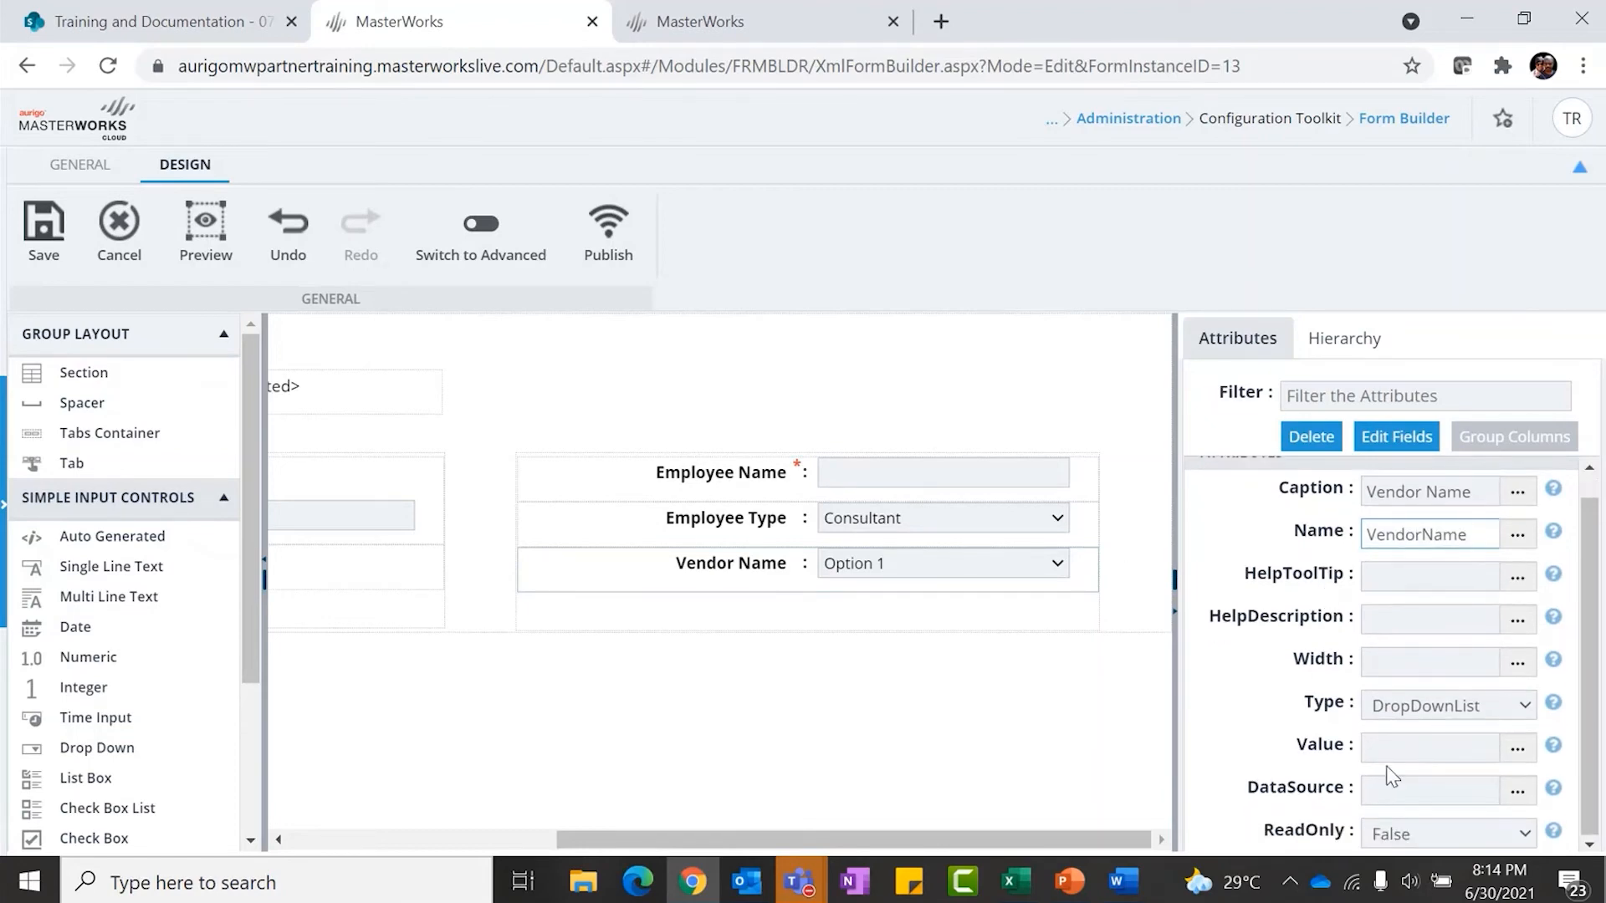
{"action": "left_click", "coordinate": [1517, 792]}
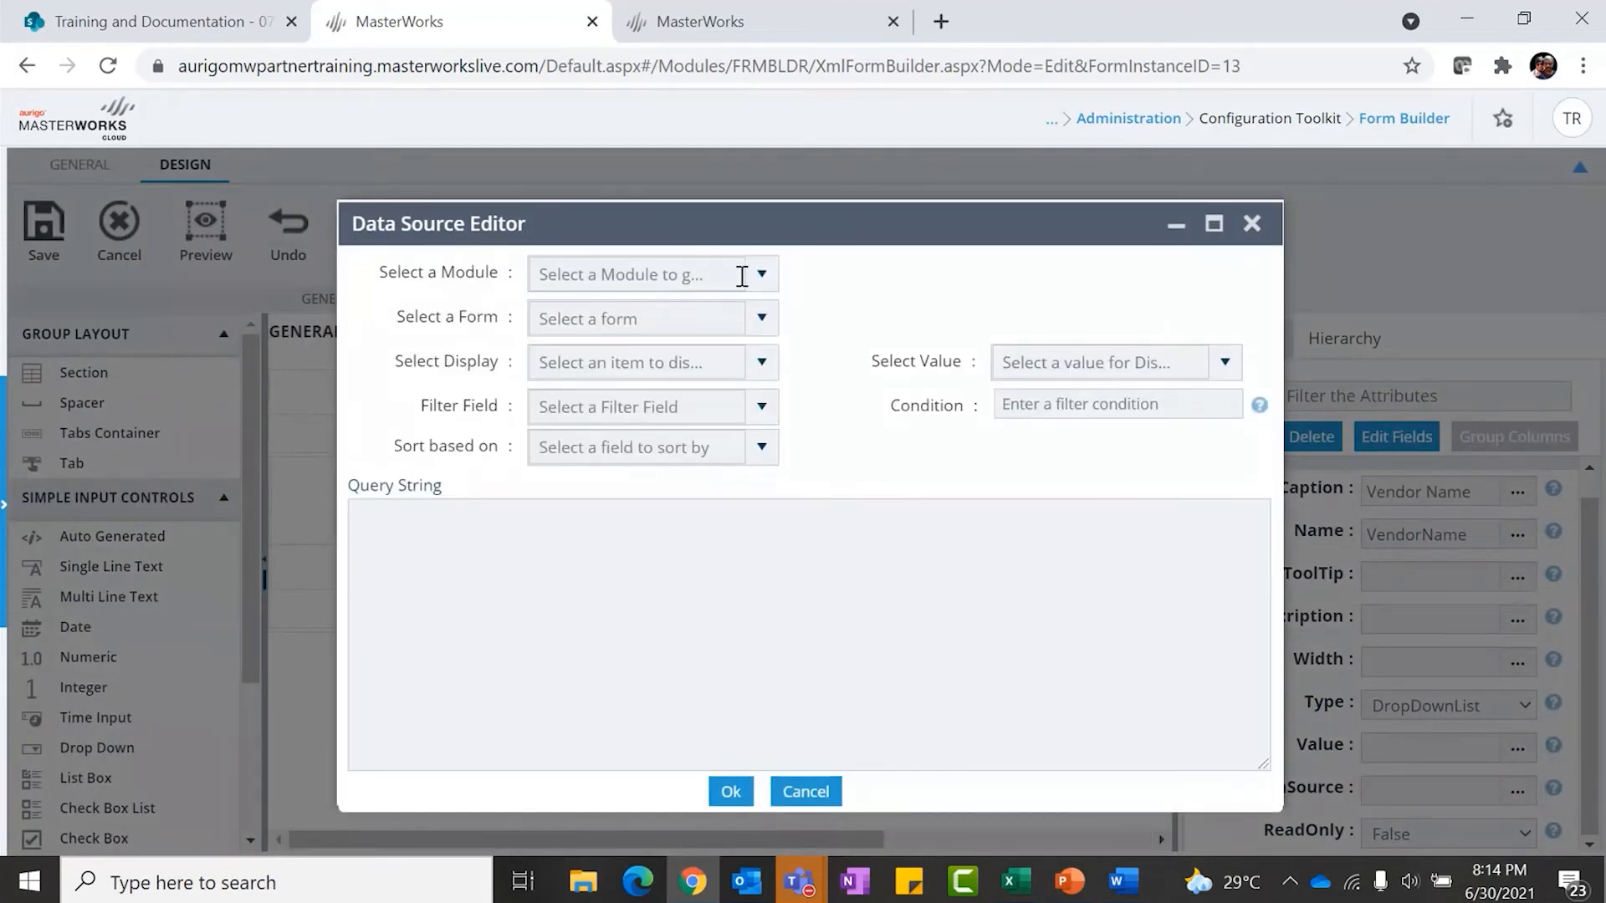
{"action": "left_click", "coordinate": [762, 274]}
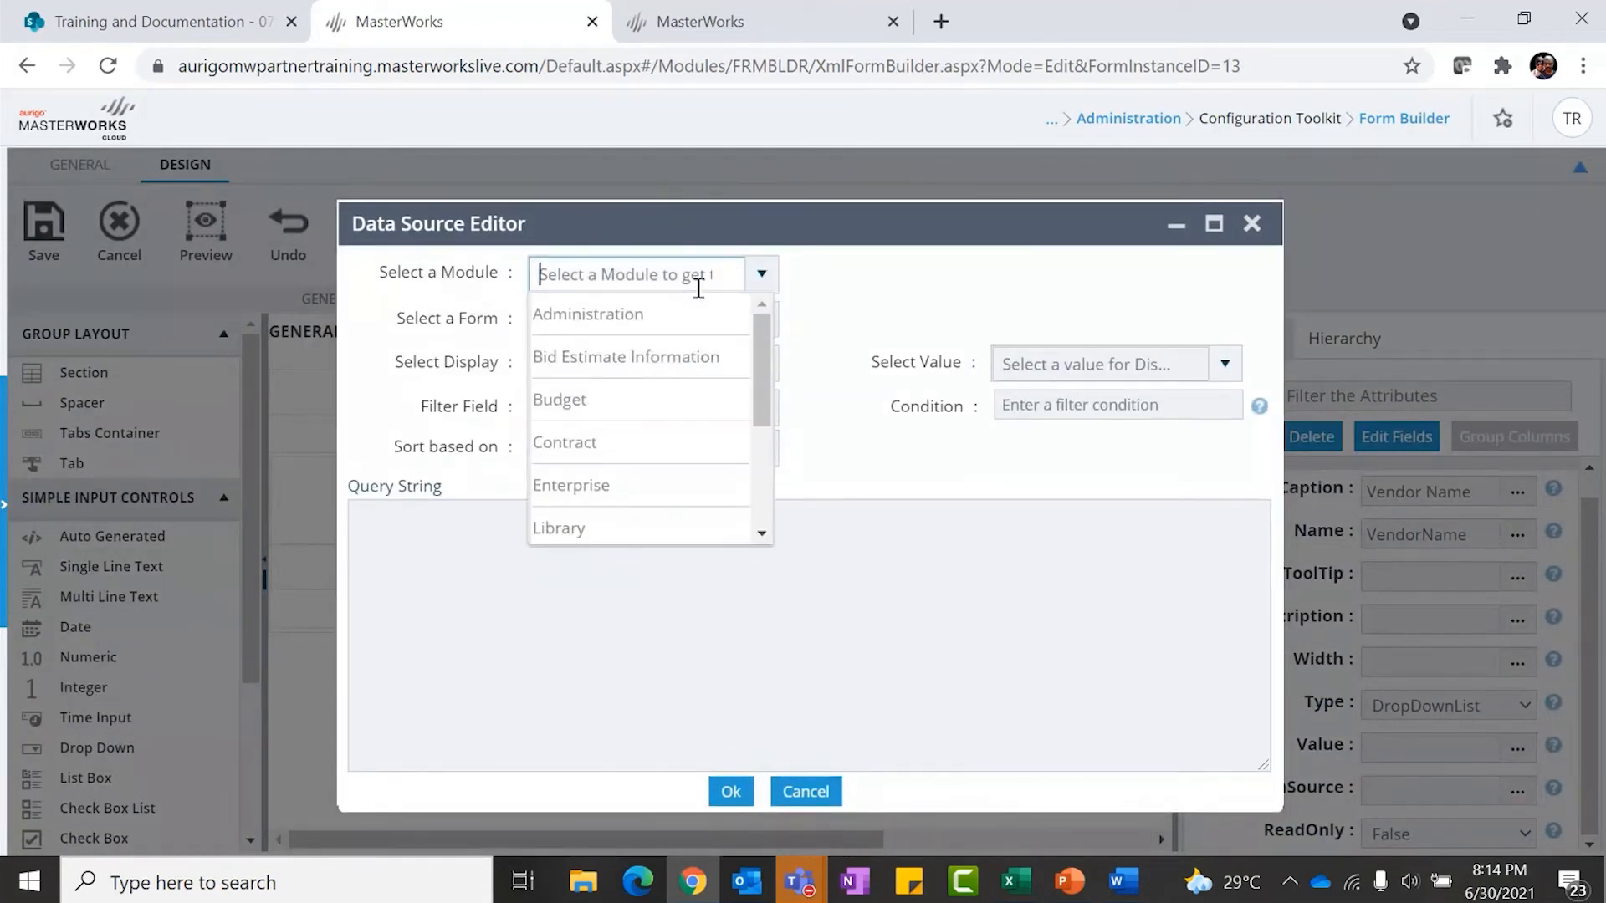
{"action": "left_click", "coordinate": [613, 527]}
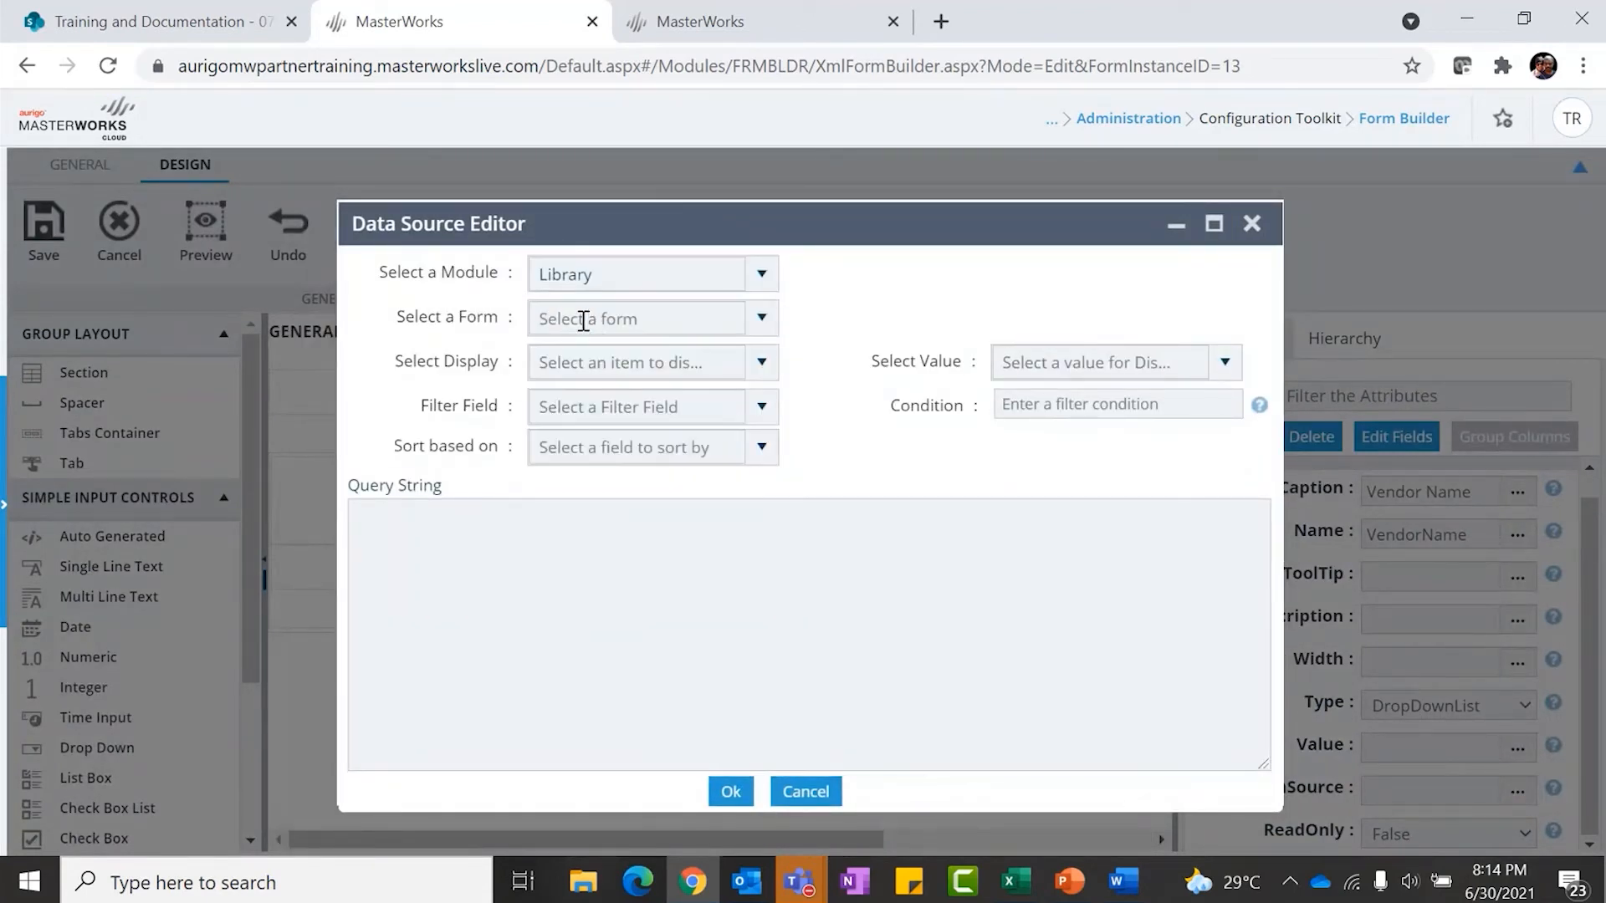
{"action": "left_click", "coordinate": [757, 321]}
{"action": "scroll", "coordinate": [654, 489], "scroll_direction": "down", "scroll_amount": 3}
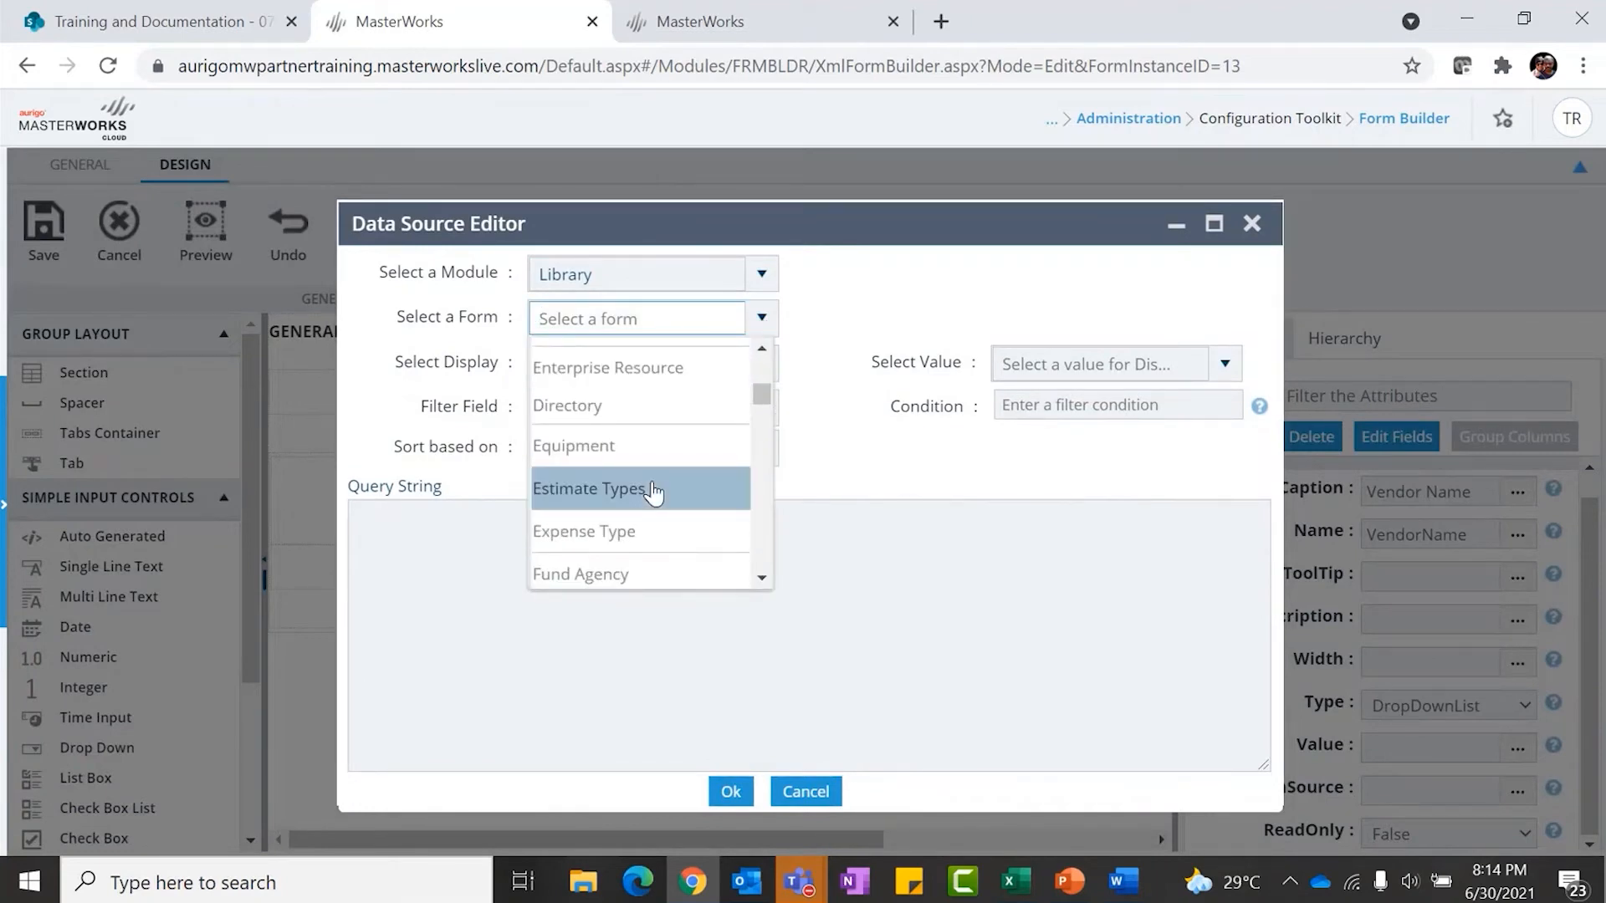
{"action": "scroll", "coordinate": [653, 489], "scroll_direction": "down", "scroll_amount": 3}
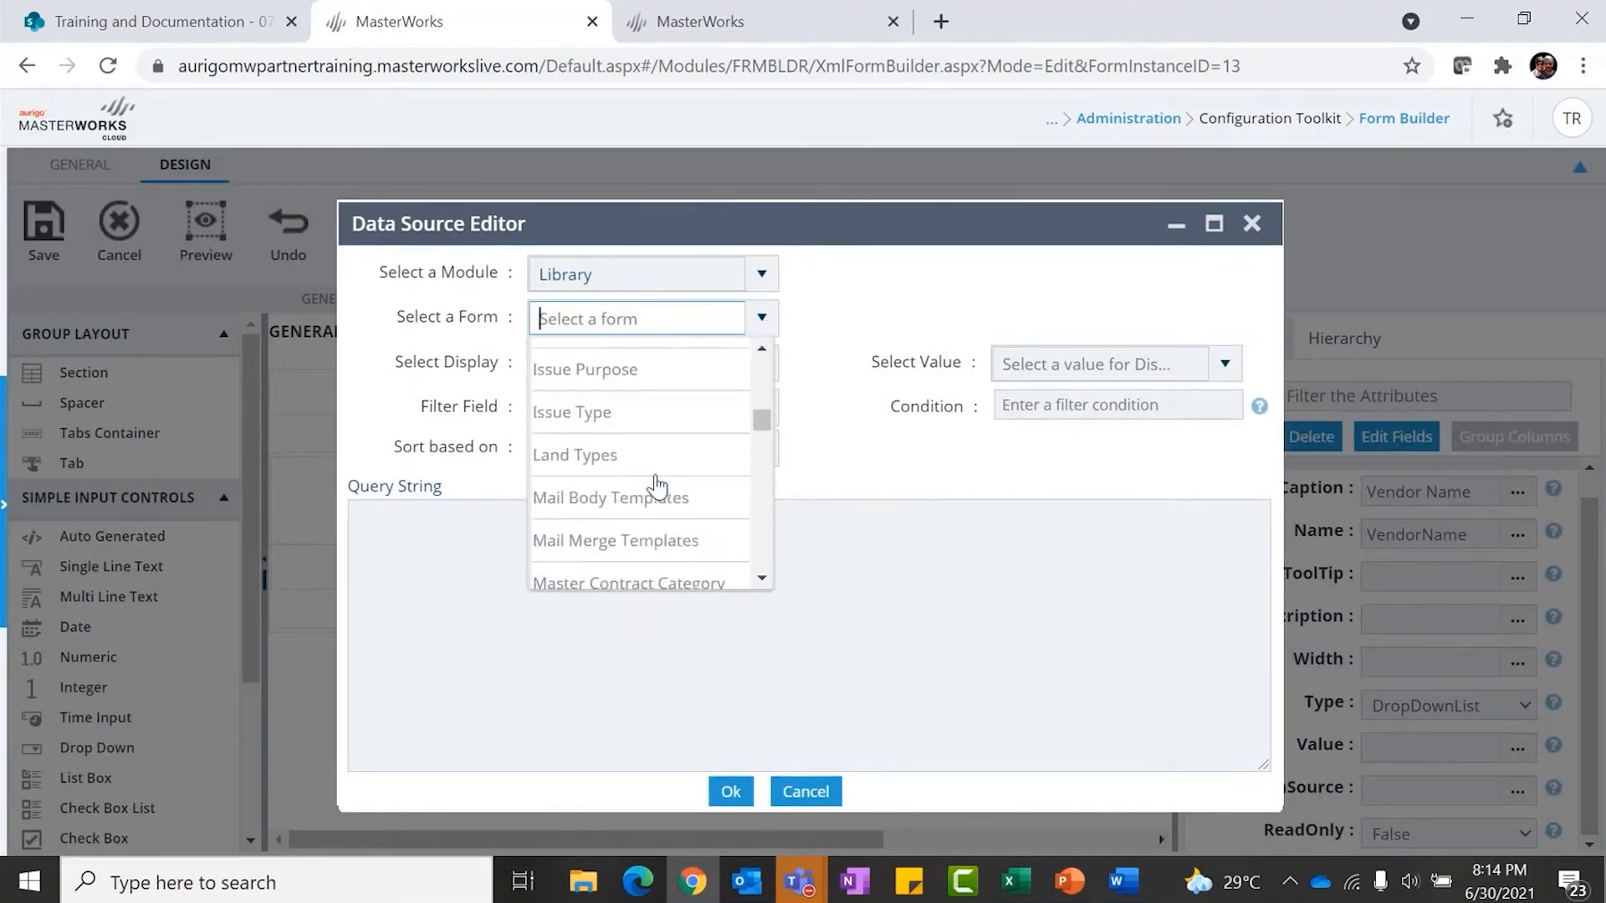
{"action": "type", "text": "vendor"}
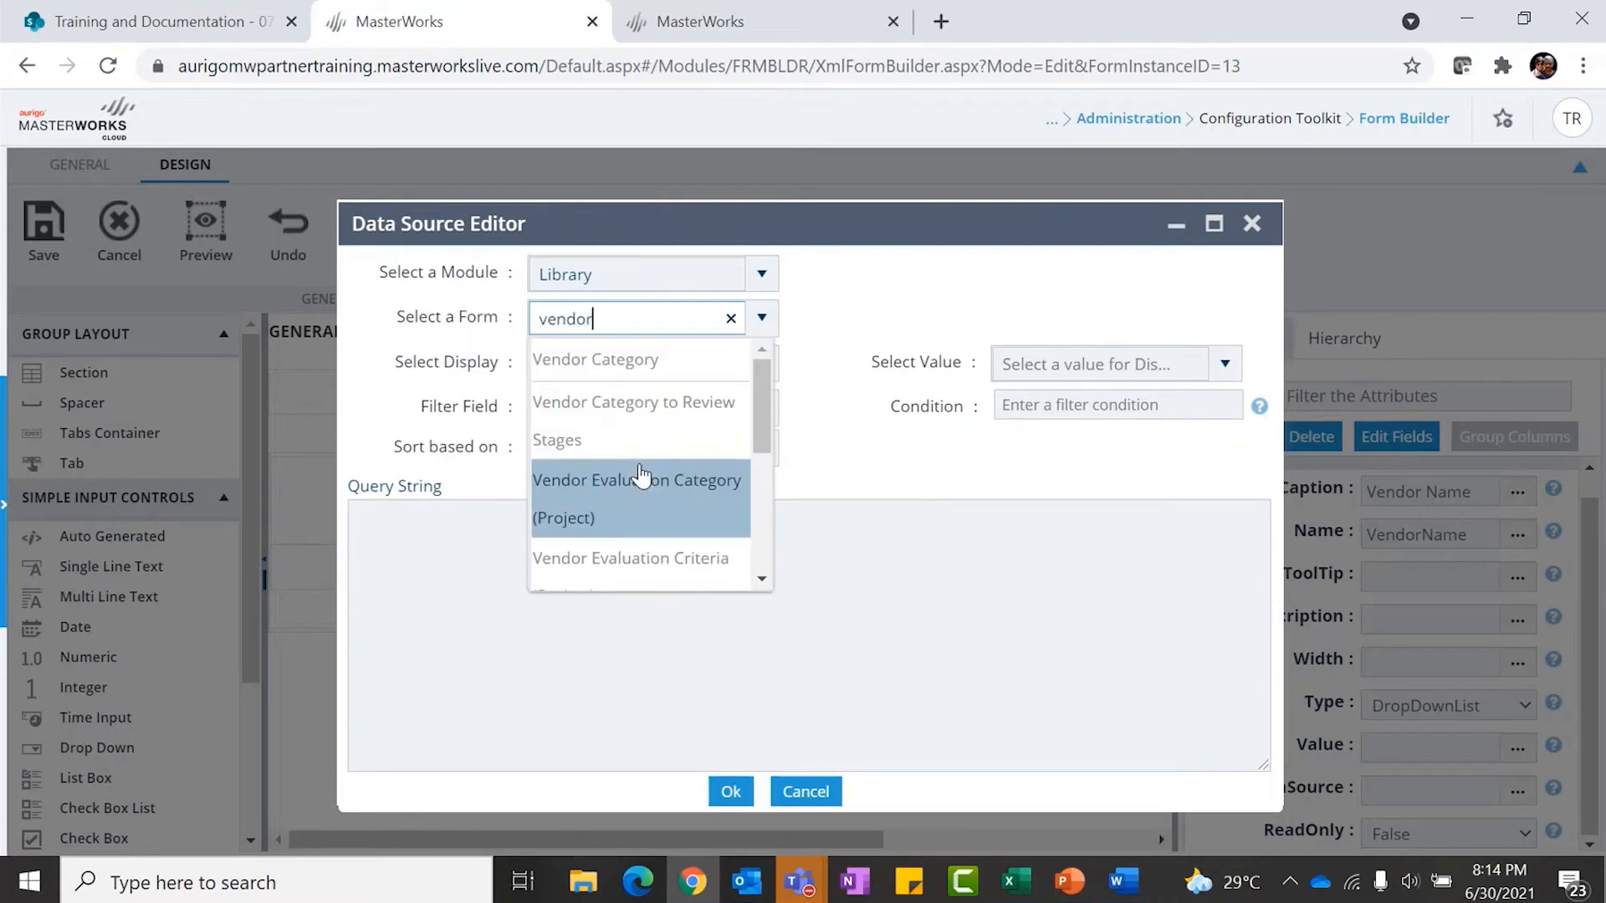
{"action": "scroll", "coordinate": [640, 475], "scroll_direction": "down", "scroll_amount": 3}
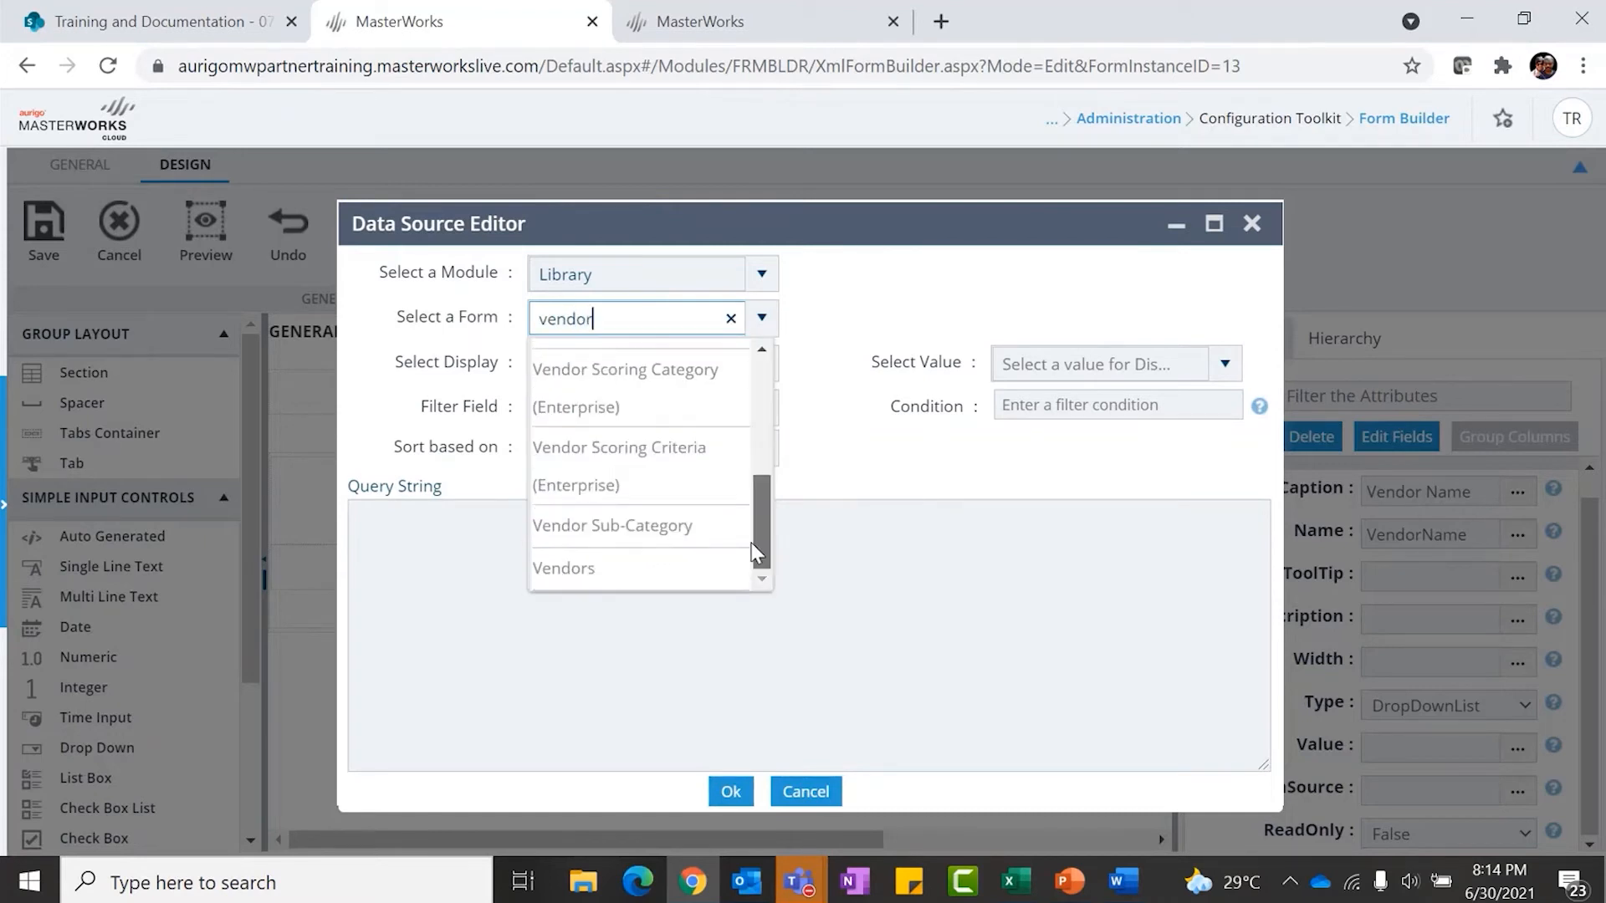
{"action": "left_click", "coordinate": [558, 575]}
Use Name as both the display and value field and apply the data source to Vendor Name
{"action": "left_click", "coordinate": [755, 363]}
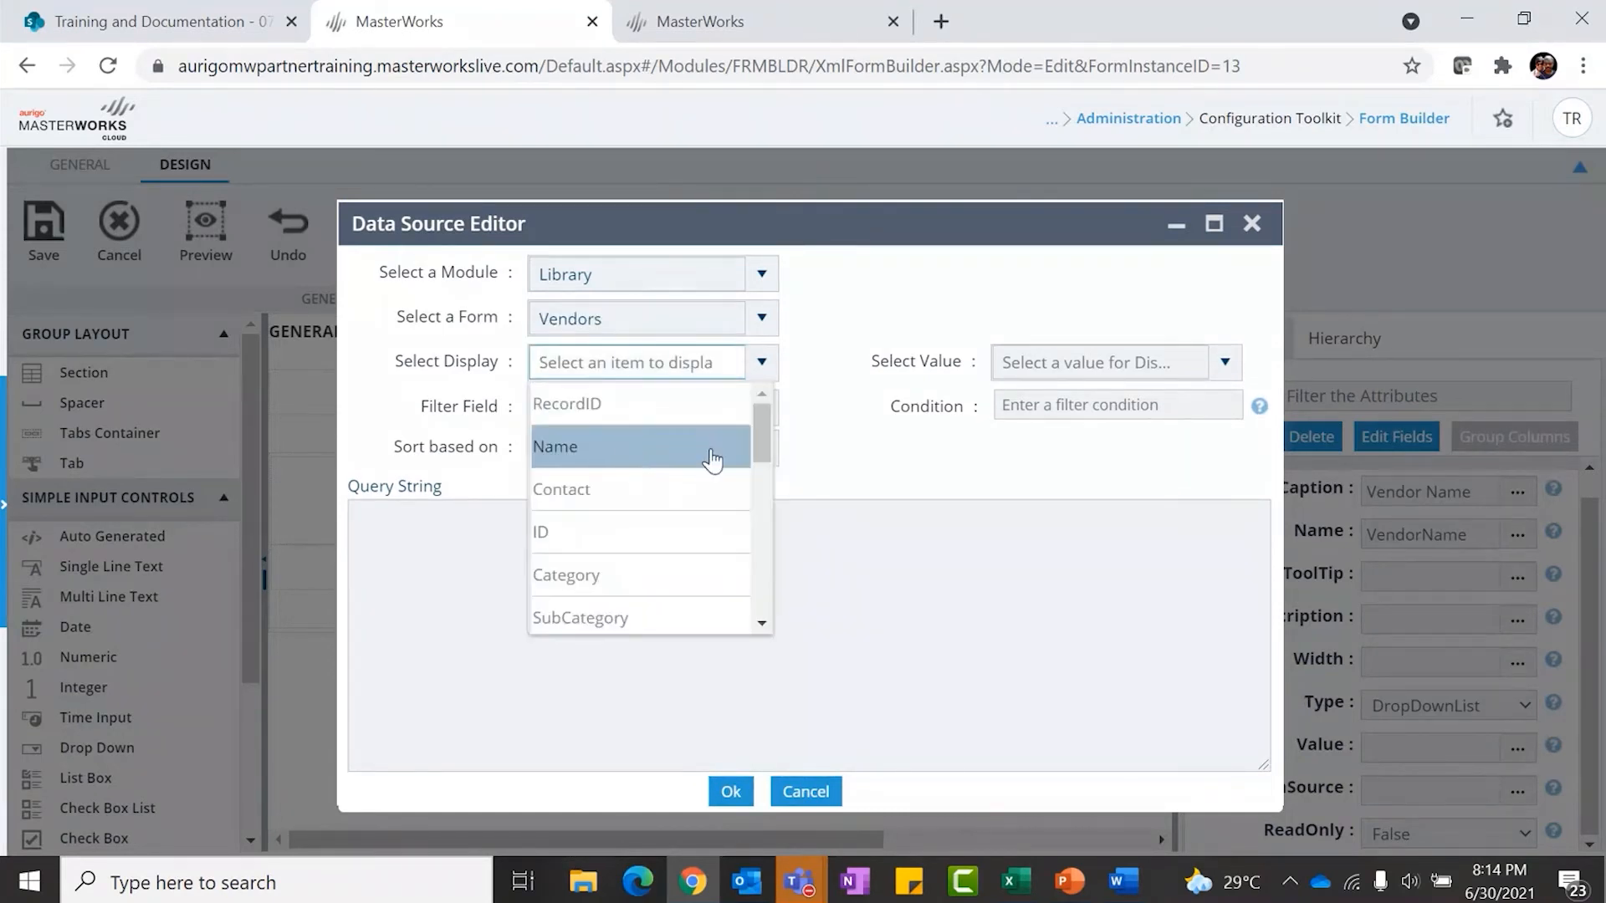
{"action": "left_click", "coordinate": [601, 452]}
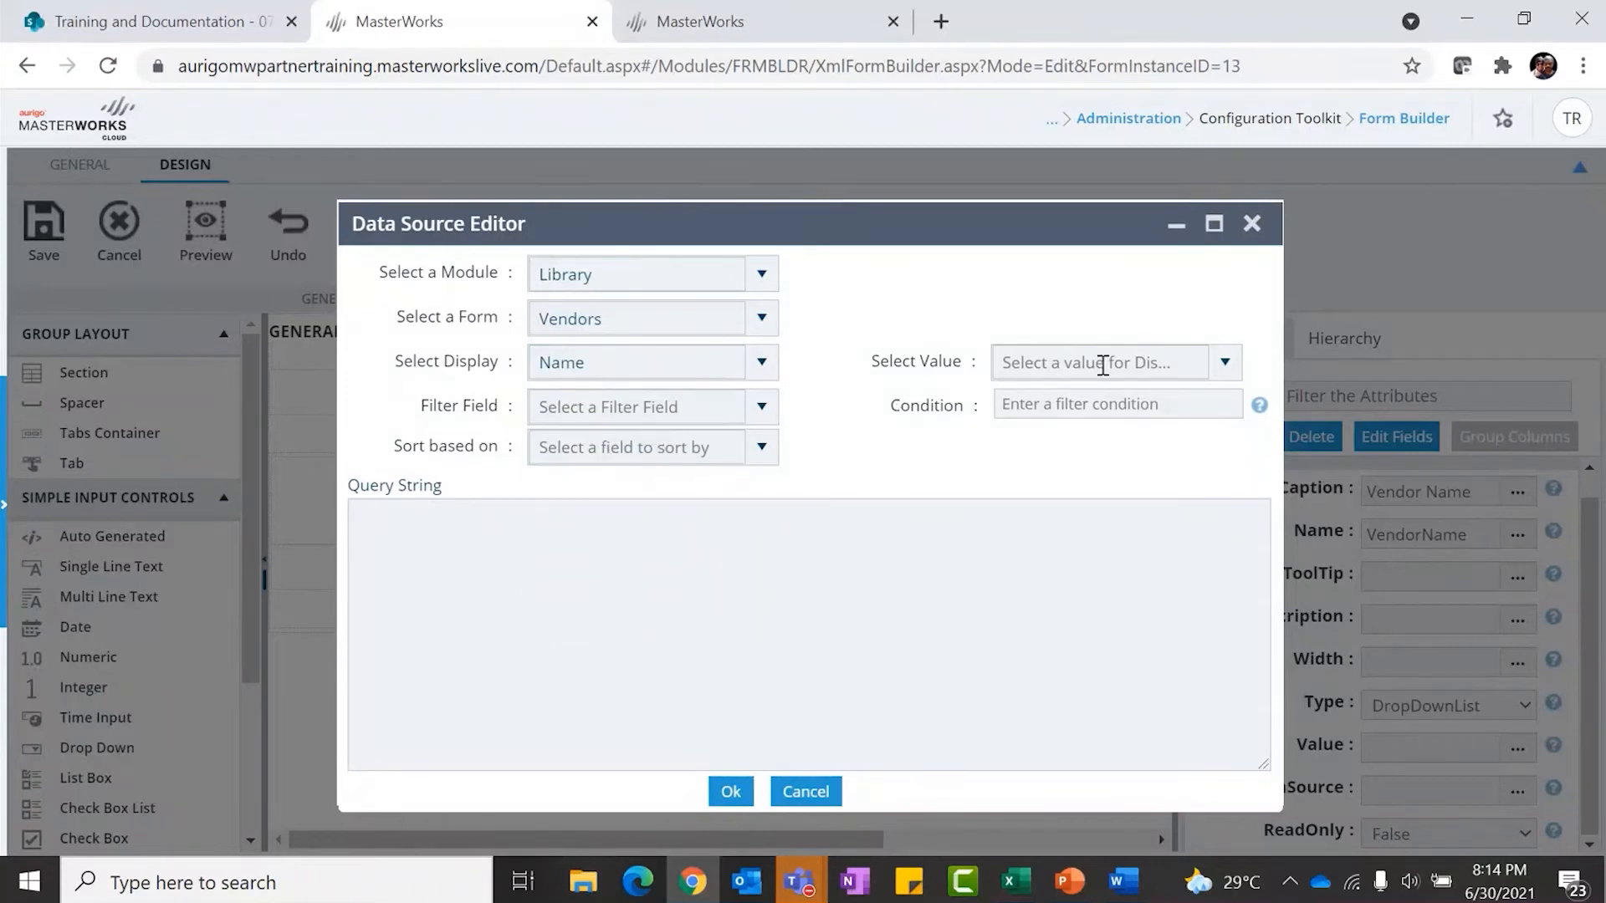
{"action": "left_click", "coordinate": [1222, 362]}
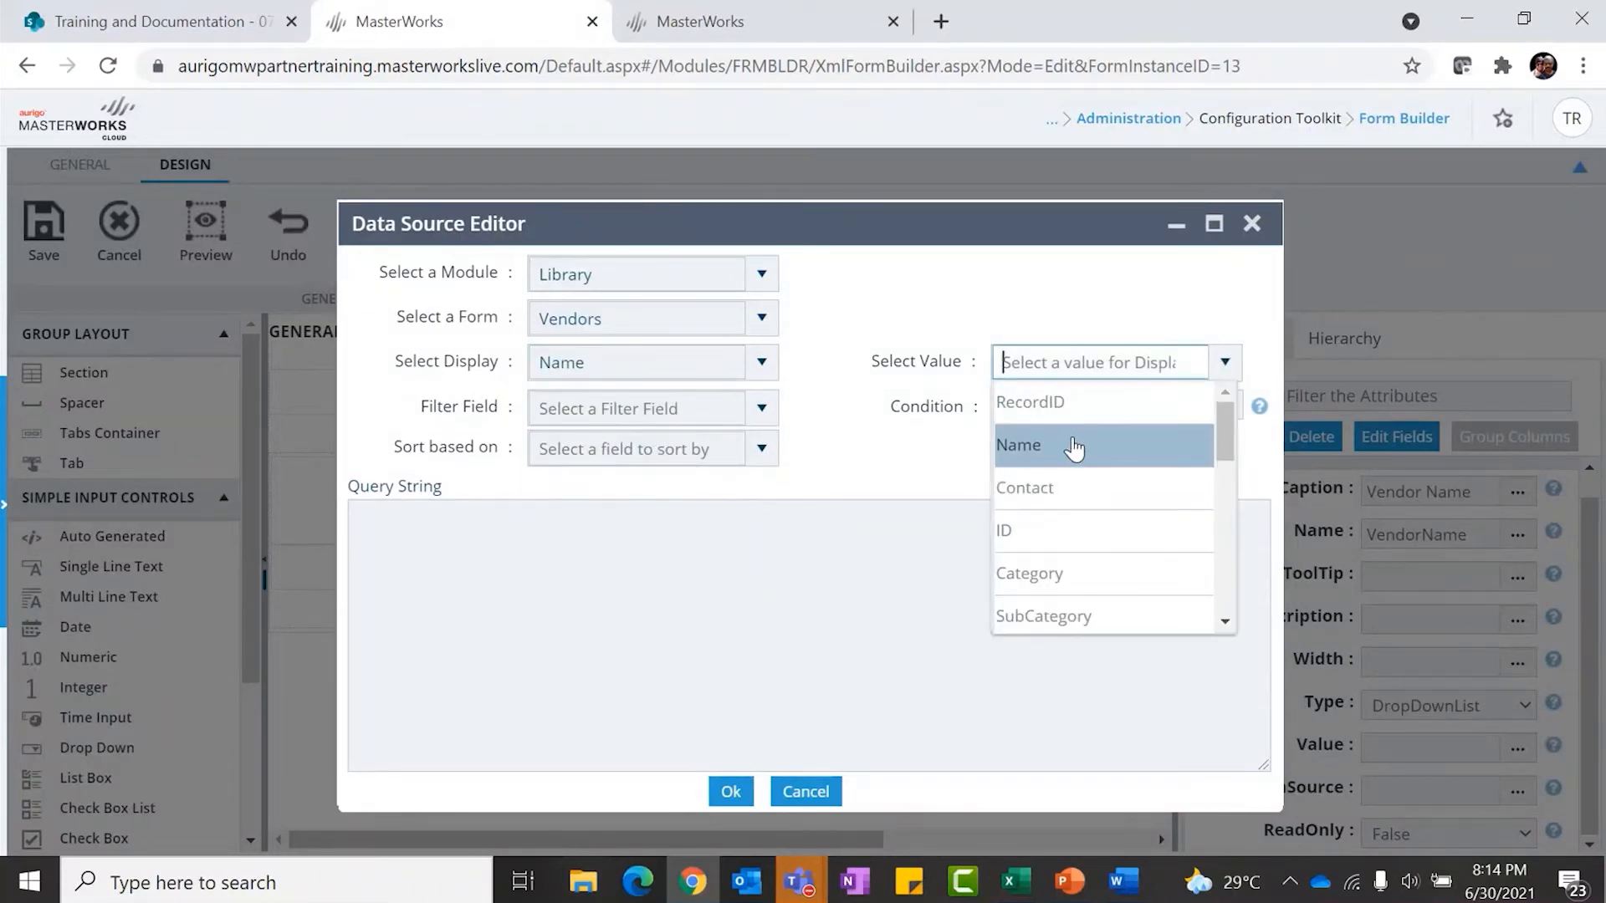
{"action": "left_click", "coordinate": [1074, 449]}
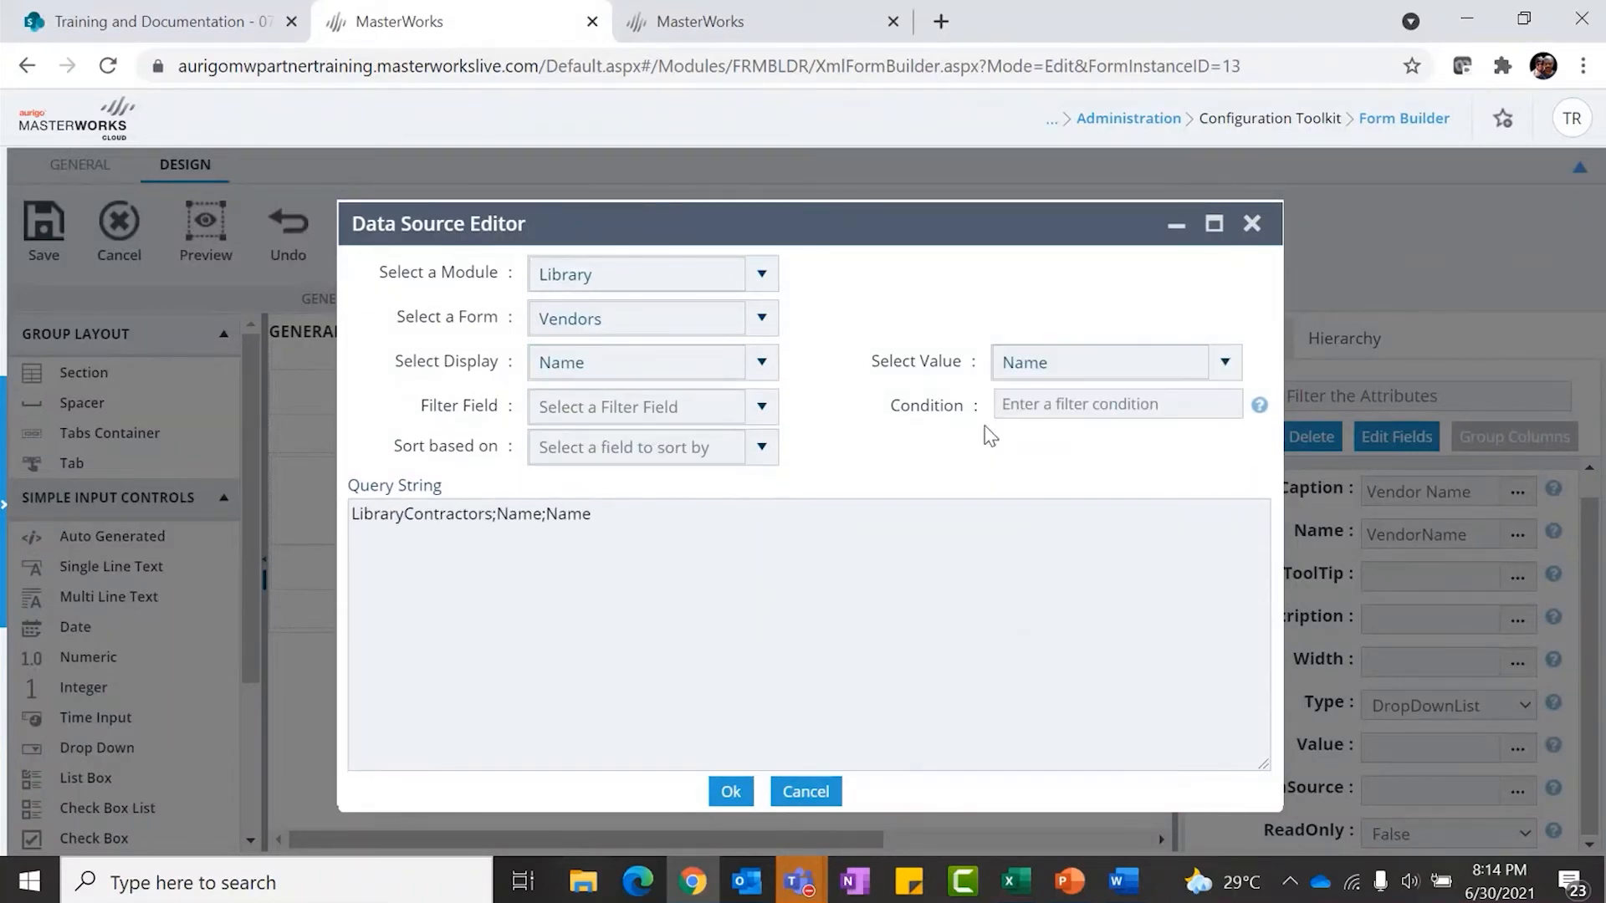
{"action": "left_click", "coordinate": [731, 791]}
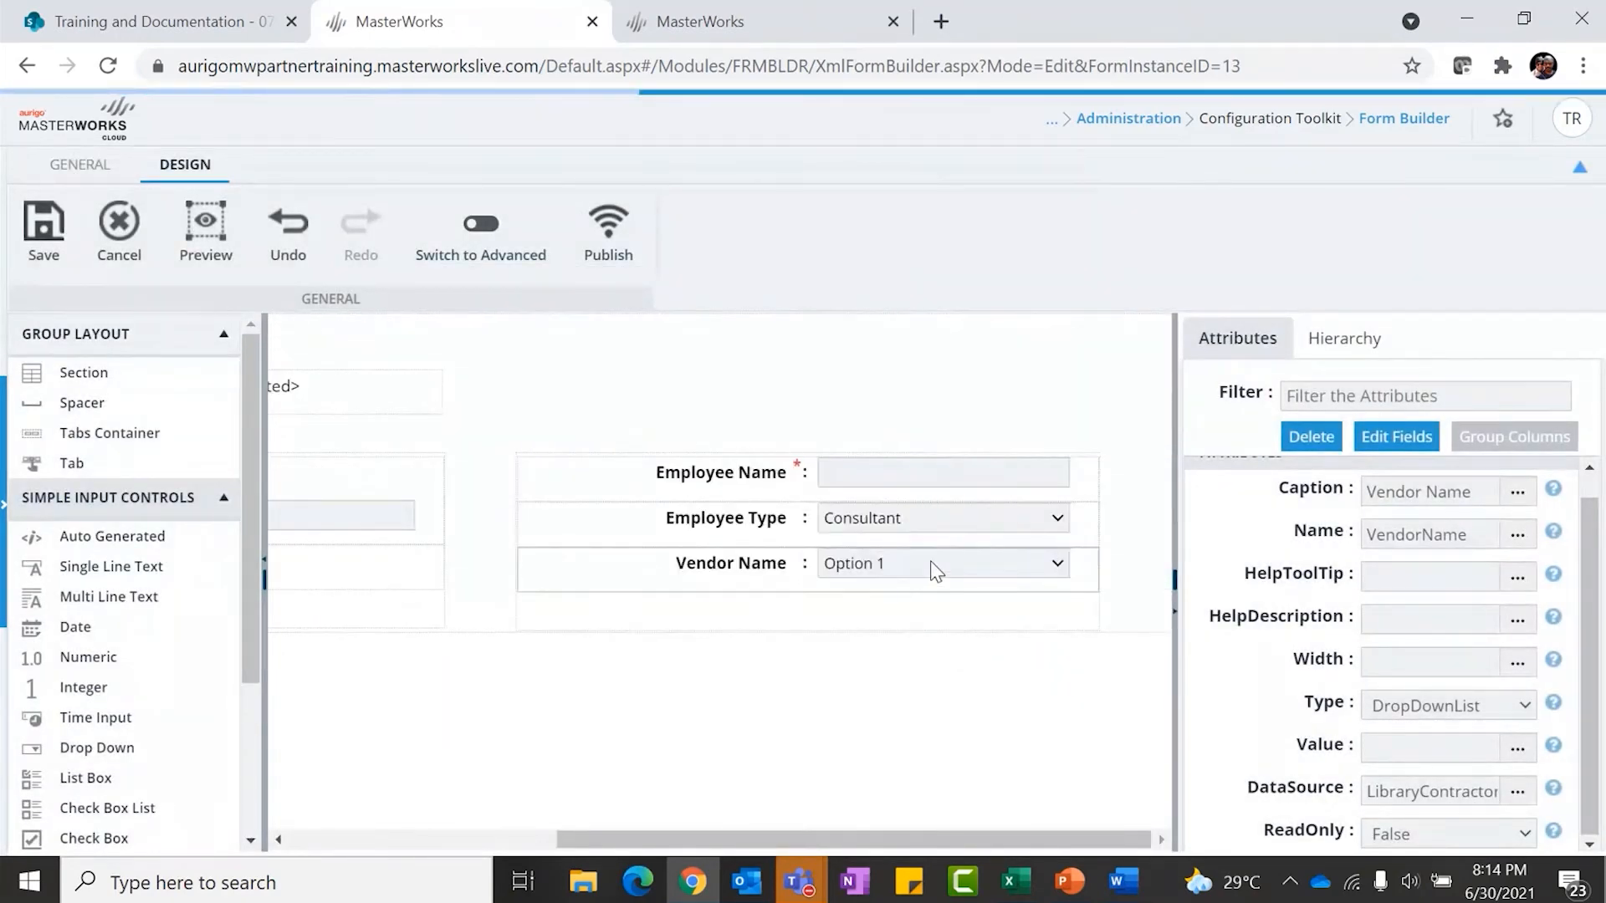
Check which options the Vendor Name drop-down offers on the form
{"action": "left_click", "coordinate": [903, 567]}
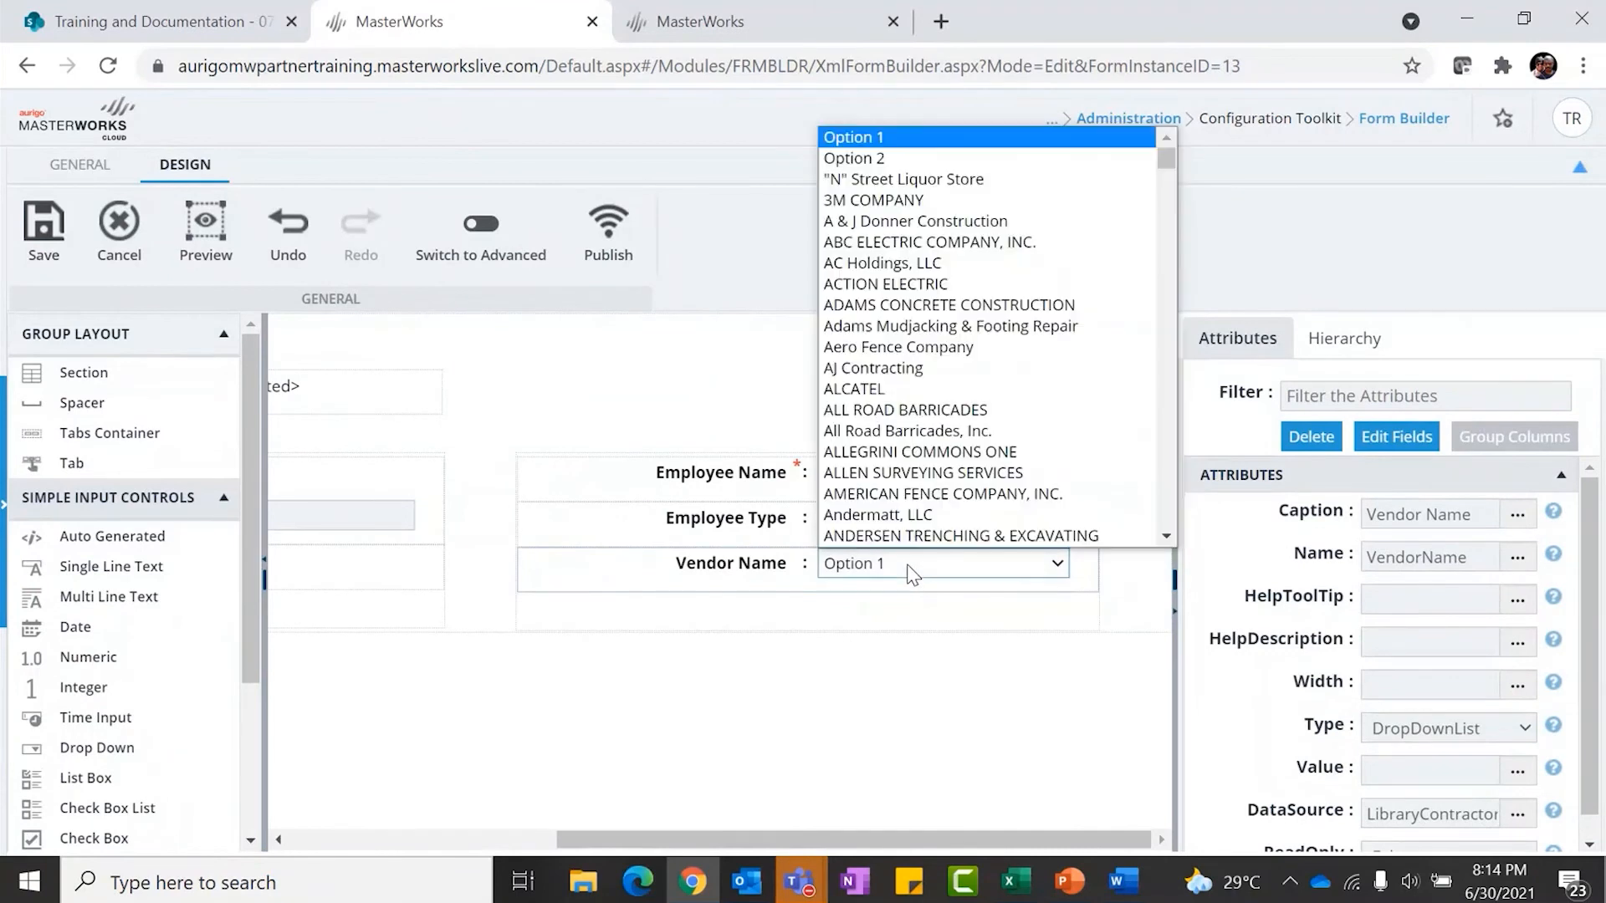
{"action": "scroll", "coordinate": [923, 251], "scroll_direction": "up", "scroll_amount": 1}
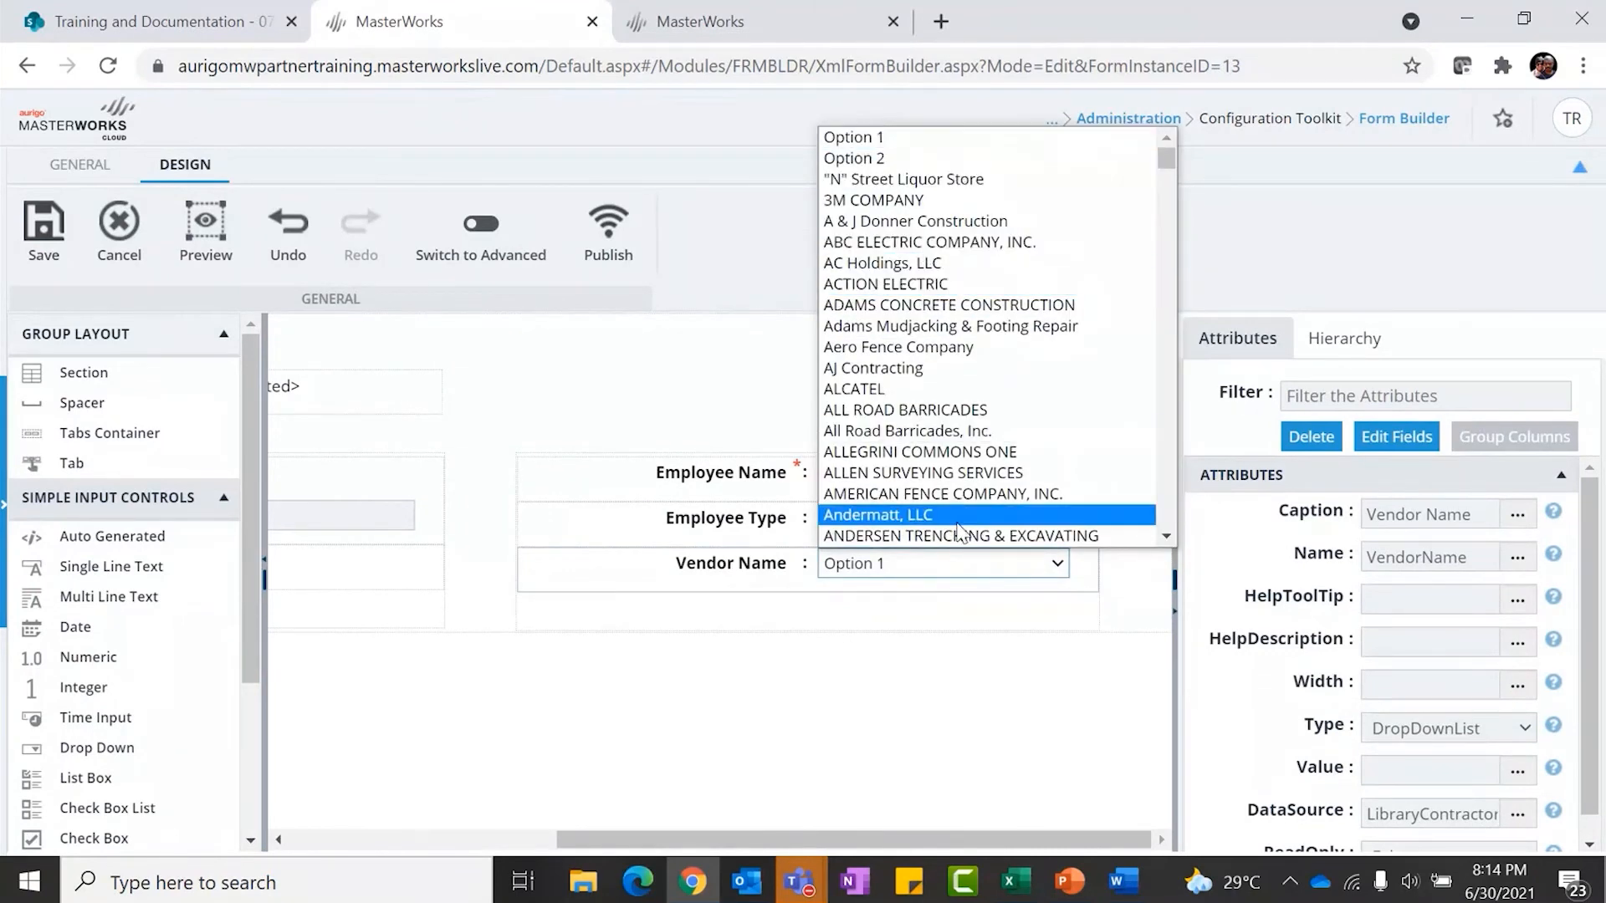
{"action": "left_click", "coordinate": [791, 568]}
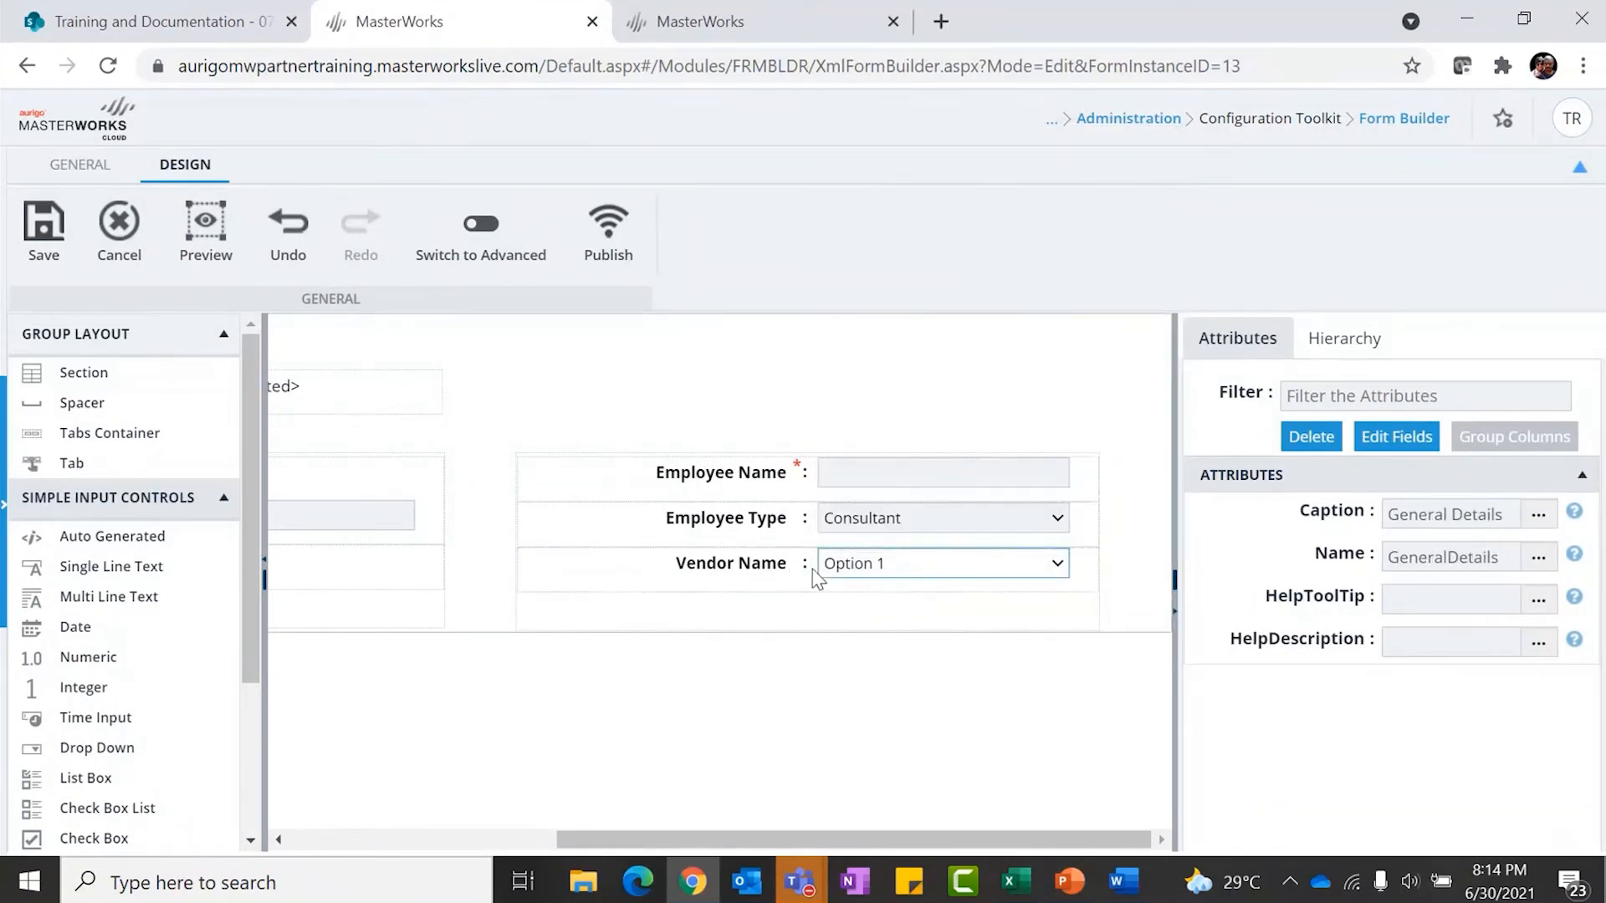
Remove the Option 1 and Option 2 list items from the Vendor Name data source and apply the change
{"action": "left_click", "coordinate": [790, 566]}
{"action": "left_click", "coordinate": [1517, 814]}
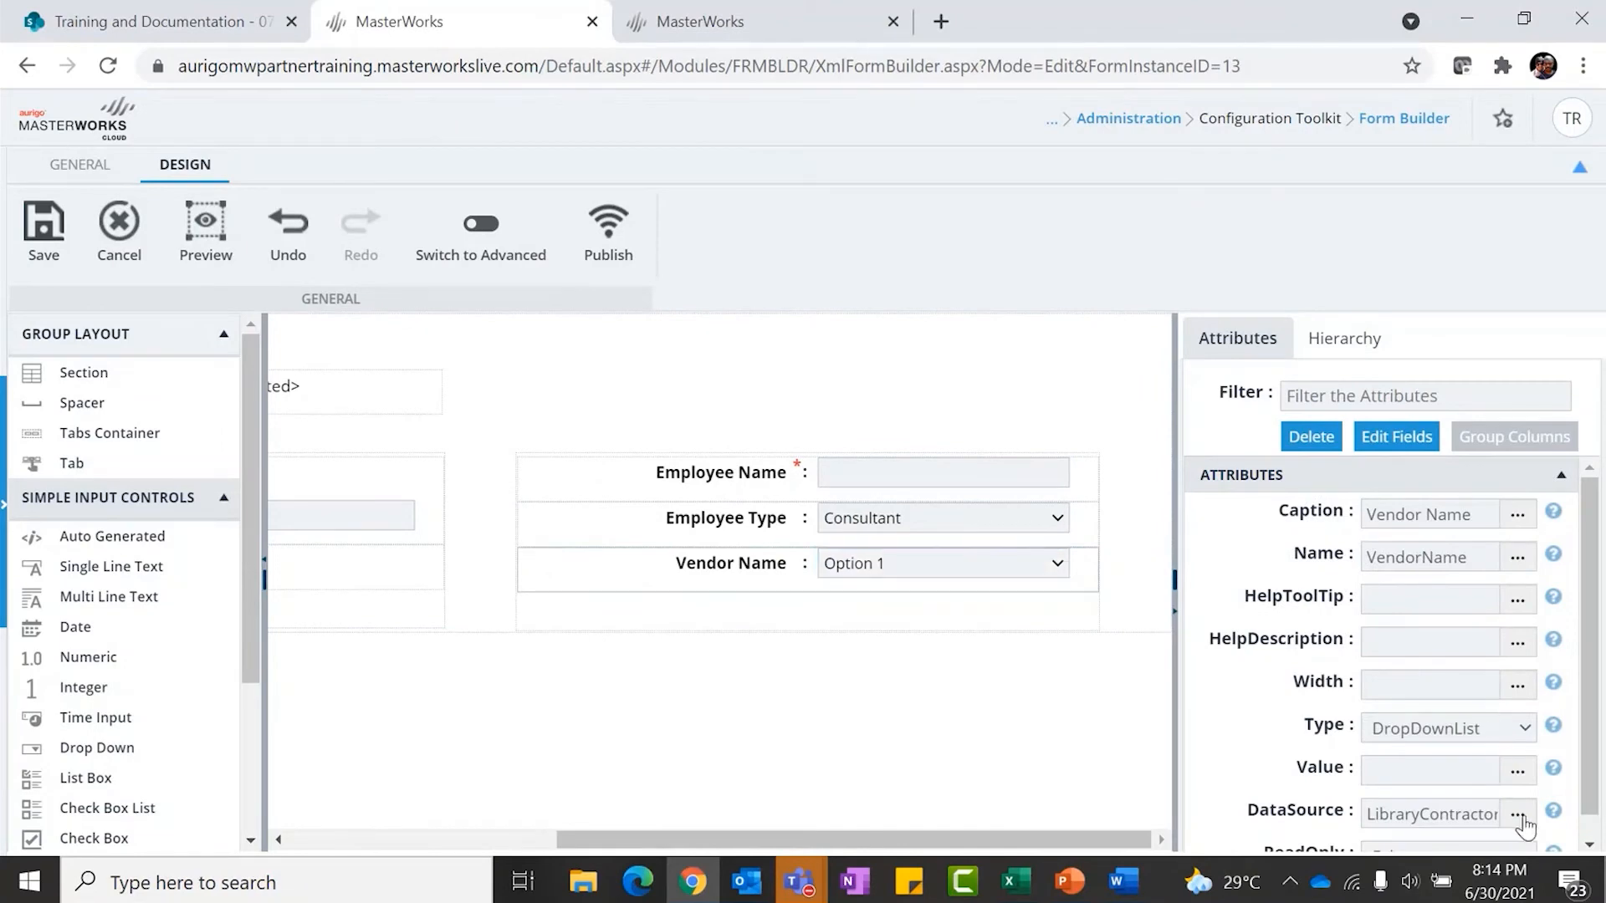
{"action": "left_click", "coordinate": [969, 310]}
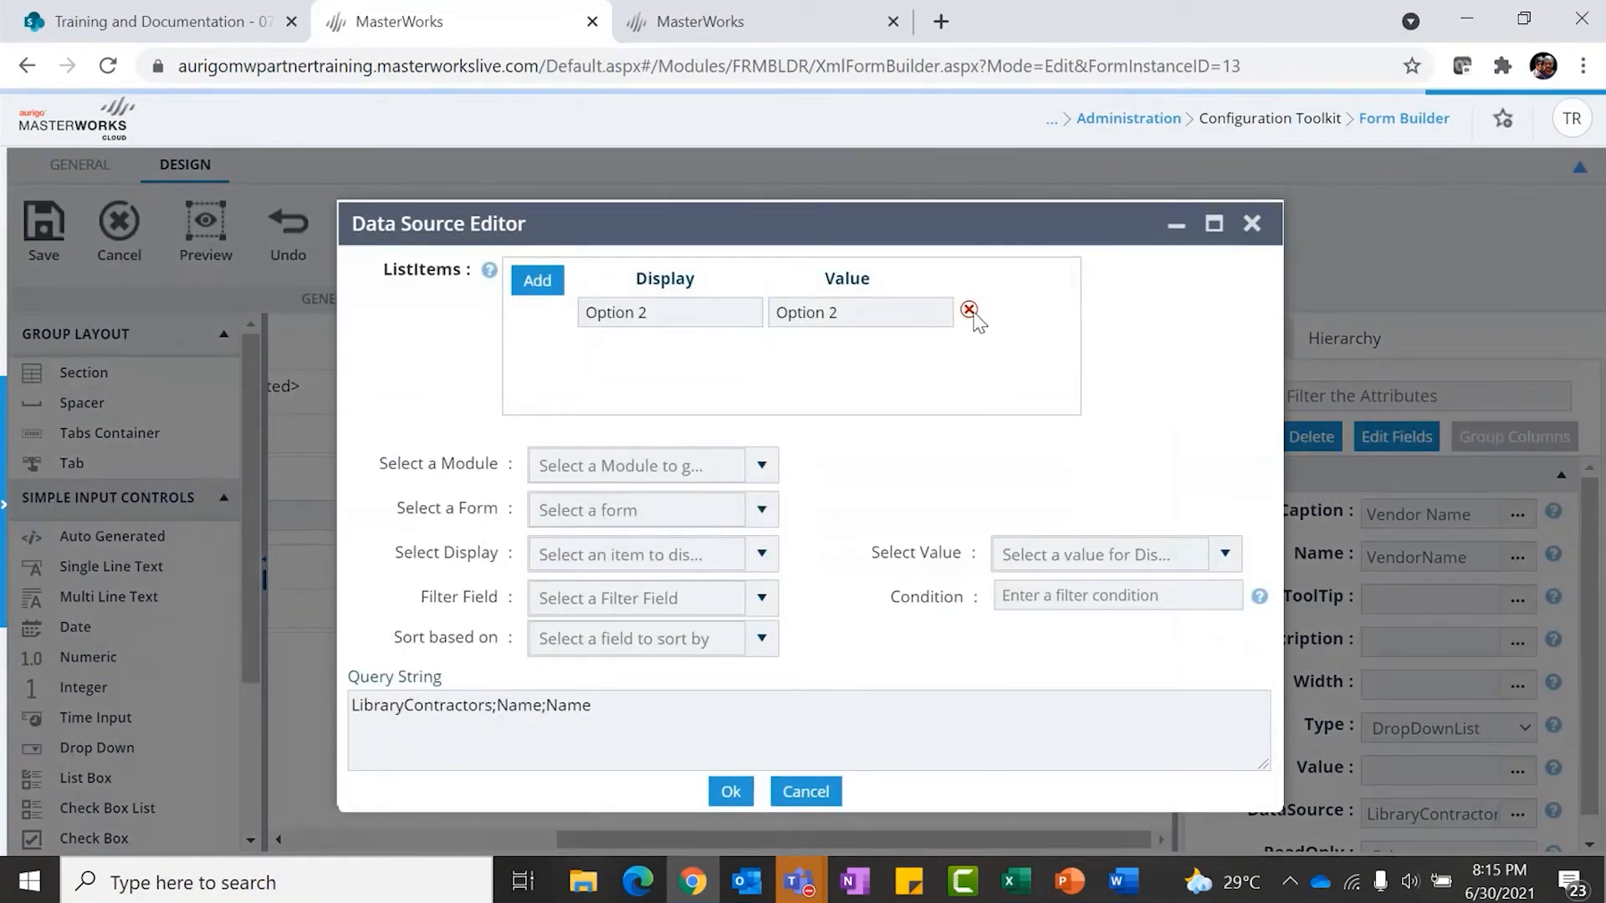
{"action": "left_click", "coordinate": [968, 310]}
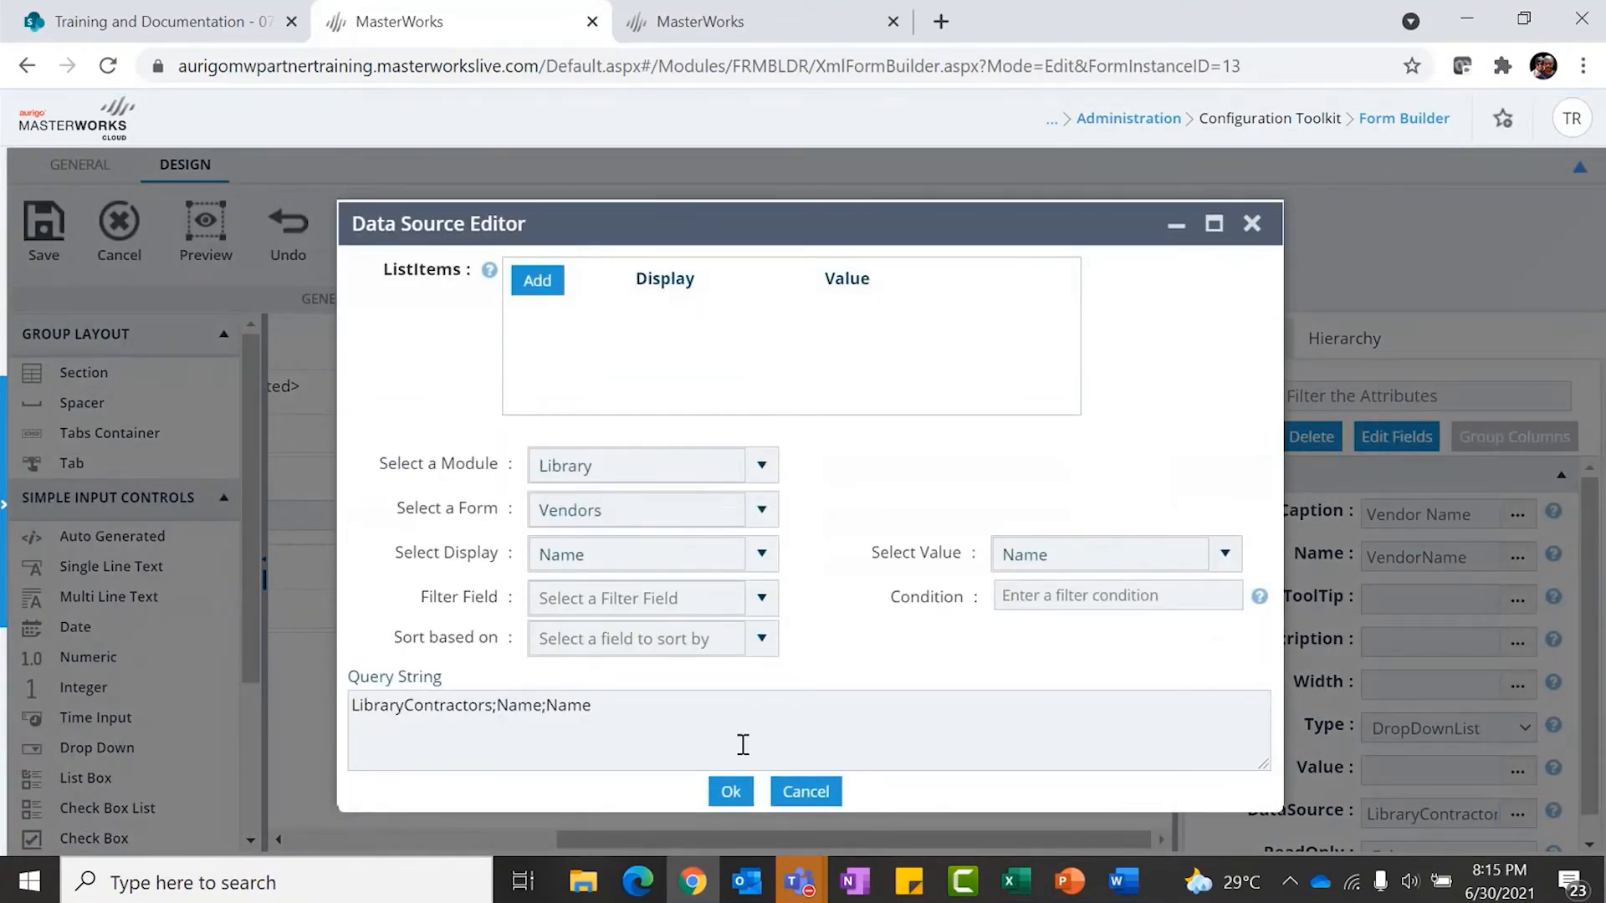
{"action": "left_click", "coordinate": [730, 793]}
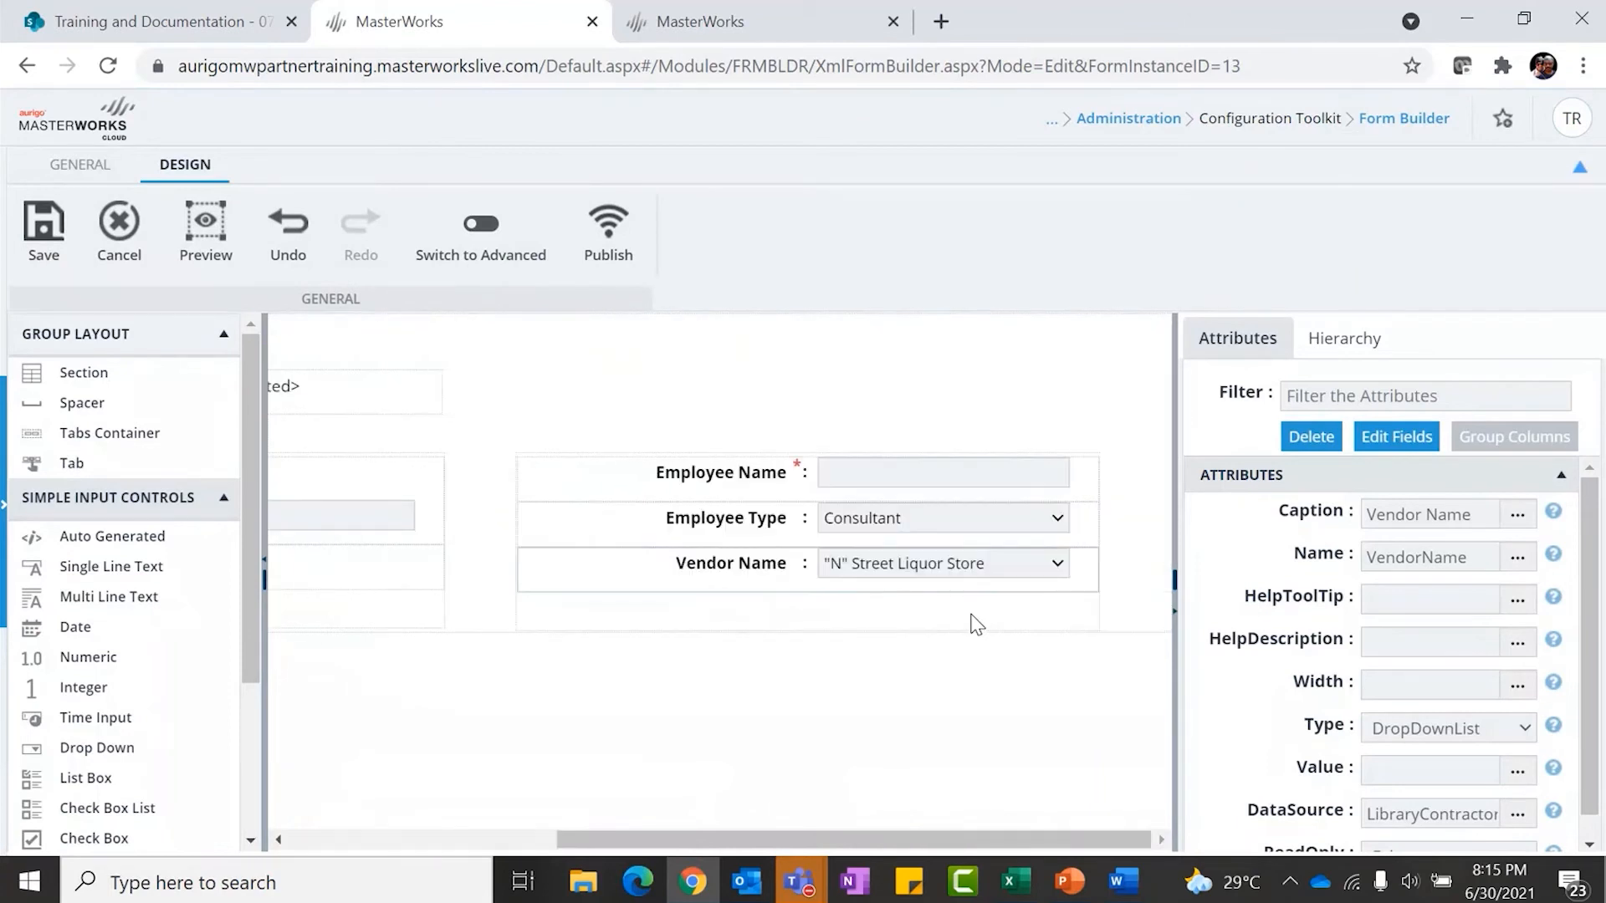
Check the Employee Type options and review the attributes of the Vendor Name field
{"action": "left_click", "coordinate": [913, 524]}
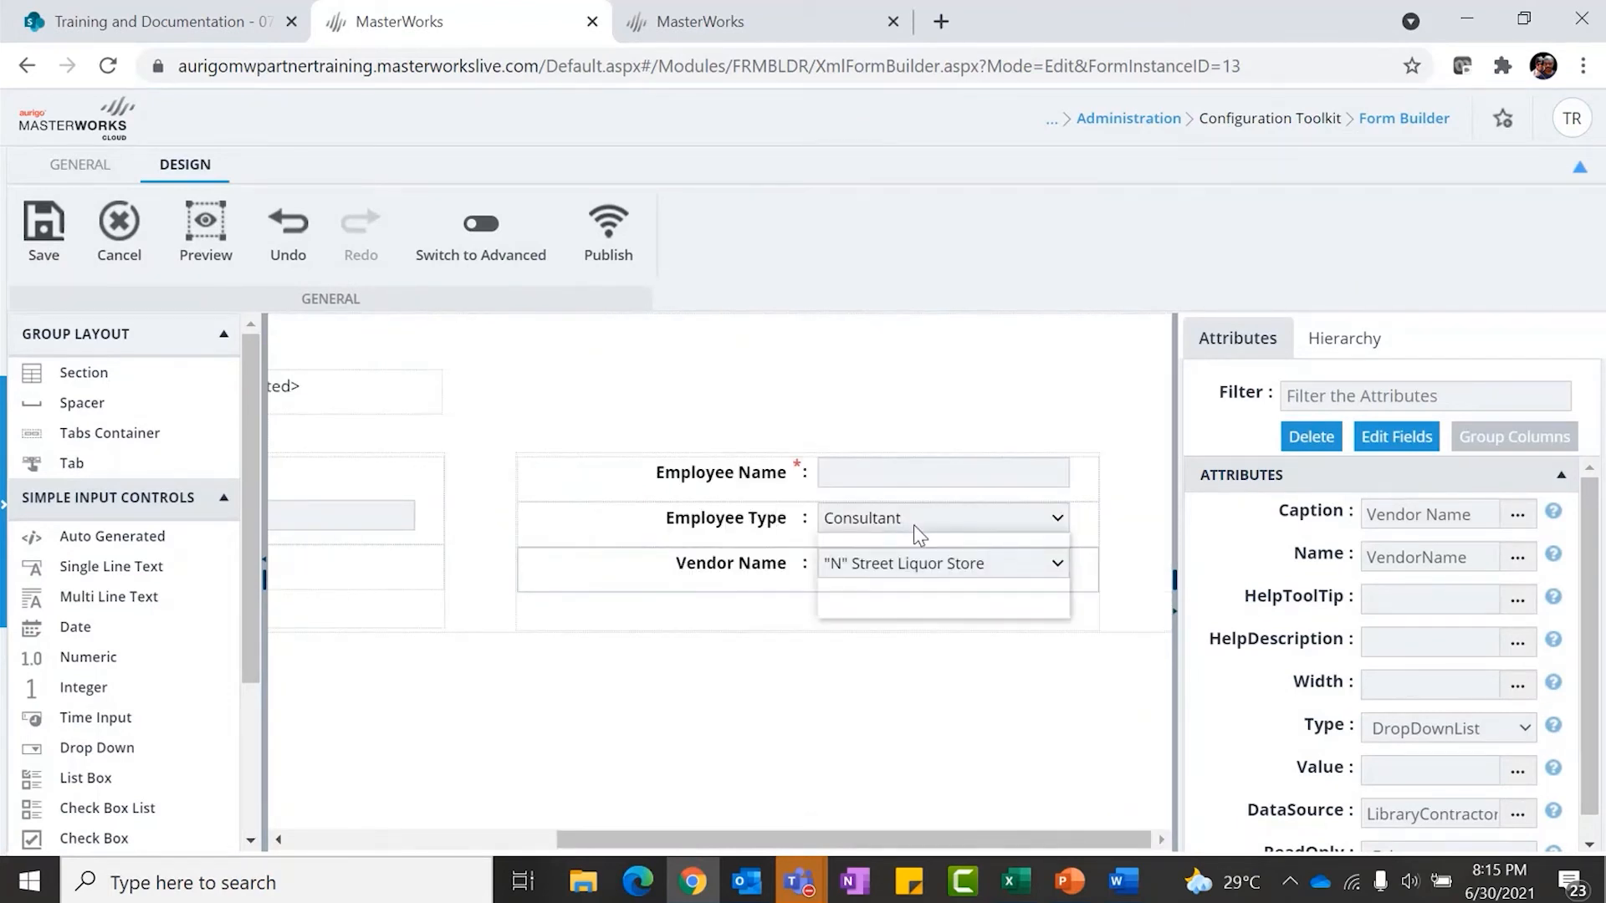
{"action": "left_click", "coordinate": [943, 428]}
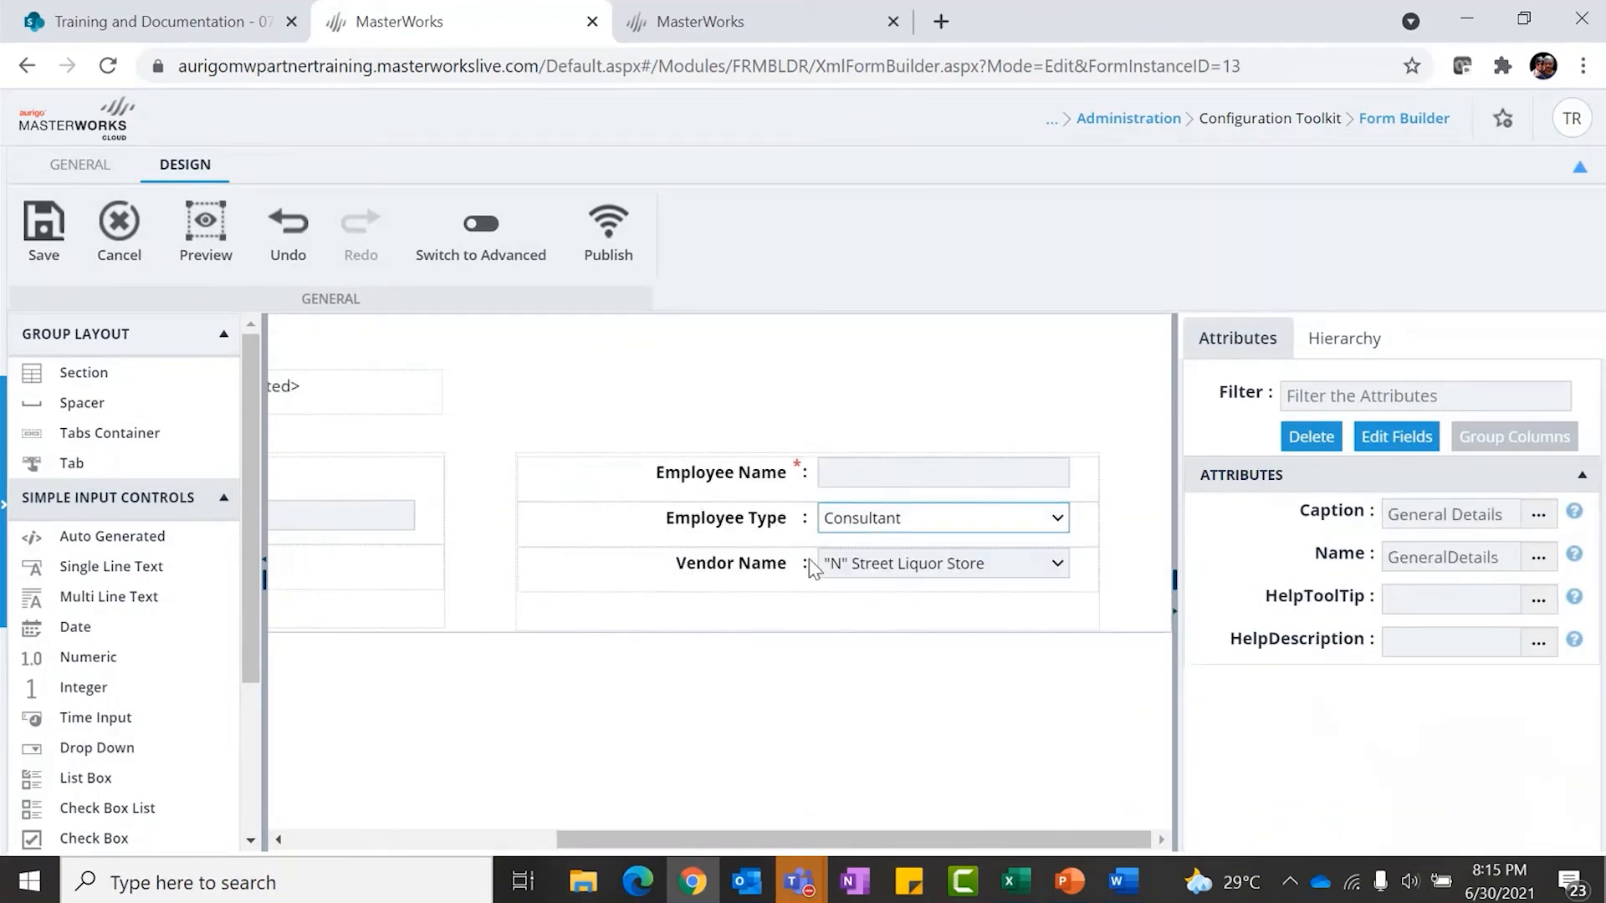
{"action": "left_click", "coordinate": [757, 563]}
{"action": "scroll", "coordinate": [1356, 639], "scroll_direction": "down", "scroll_amount": 1}
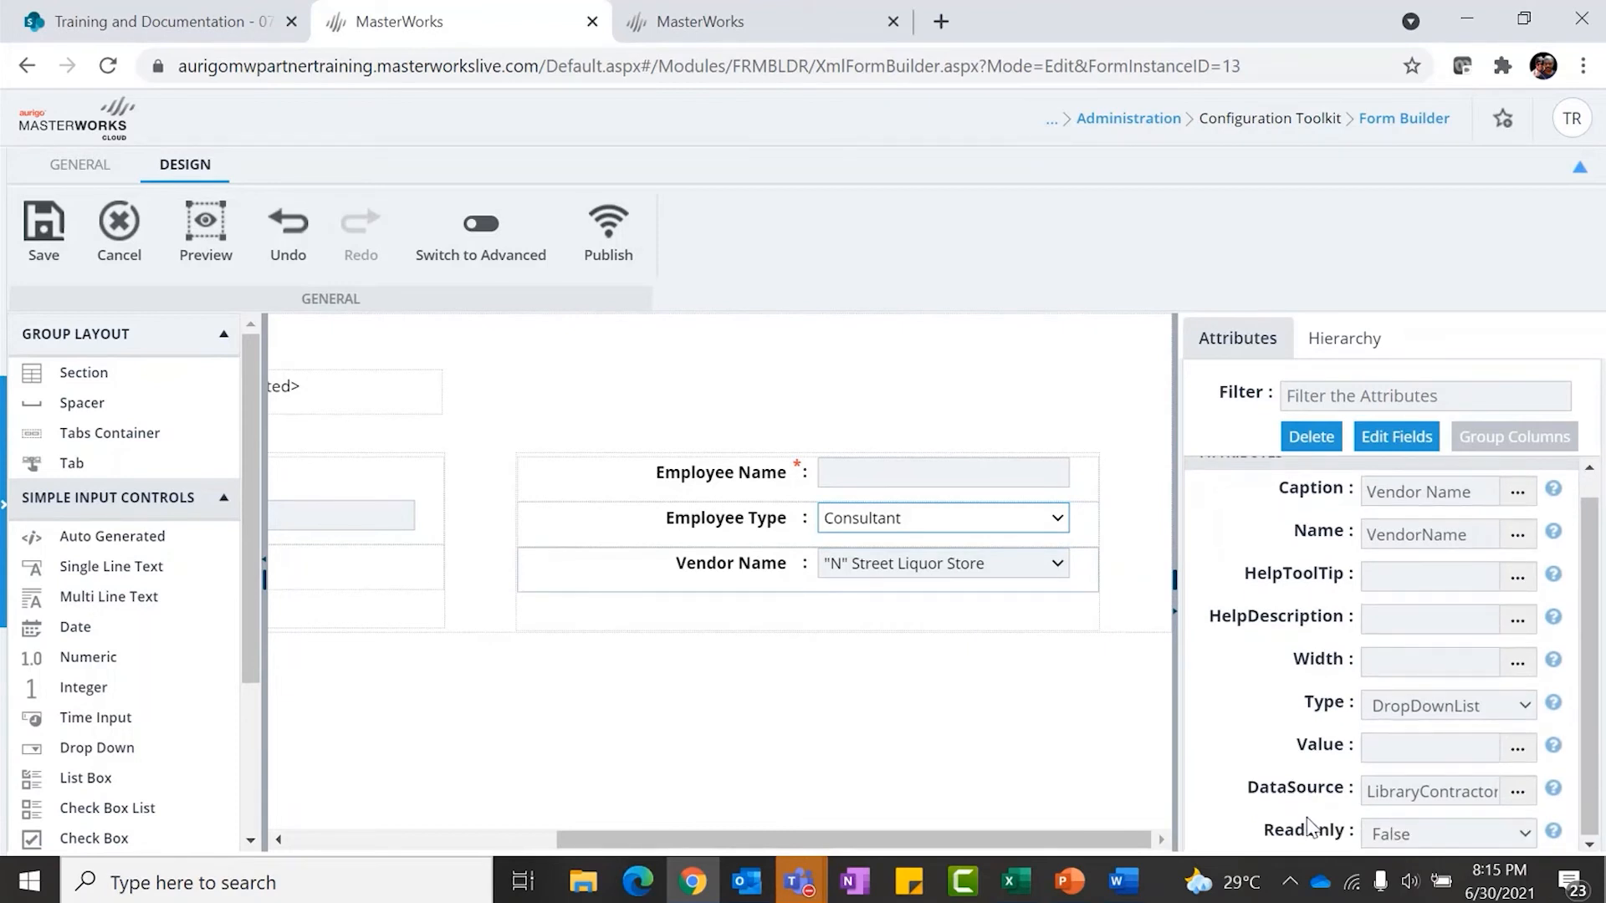
{"action": "scroll", "coordinate": [1543, 703], "scroll_direction": "up", "scroll_amount": 1}
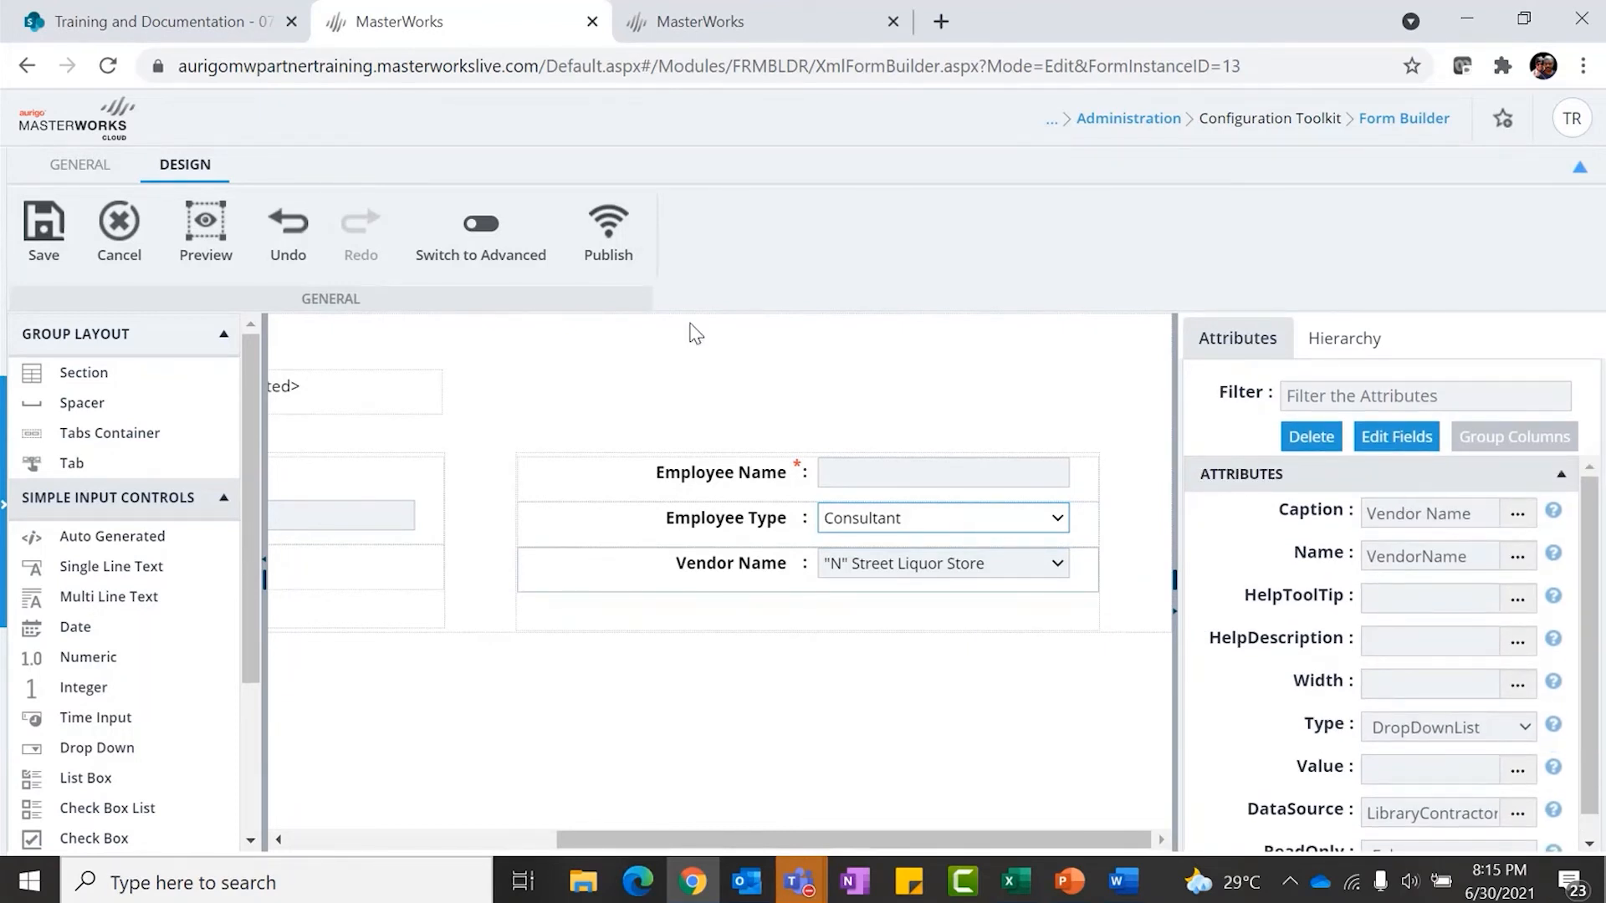
Switch the form designer to advanced mode and display the advanced attributes of the Vendor Name field
{"action": "left_click", "coordinate": [535, 234]}
{"action": "scroll", "coordinate": [1330, 620], "scroll_direction": "down", "scroll_amount": 2}
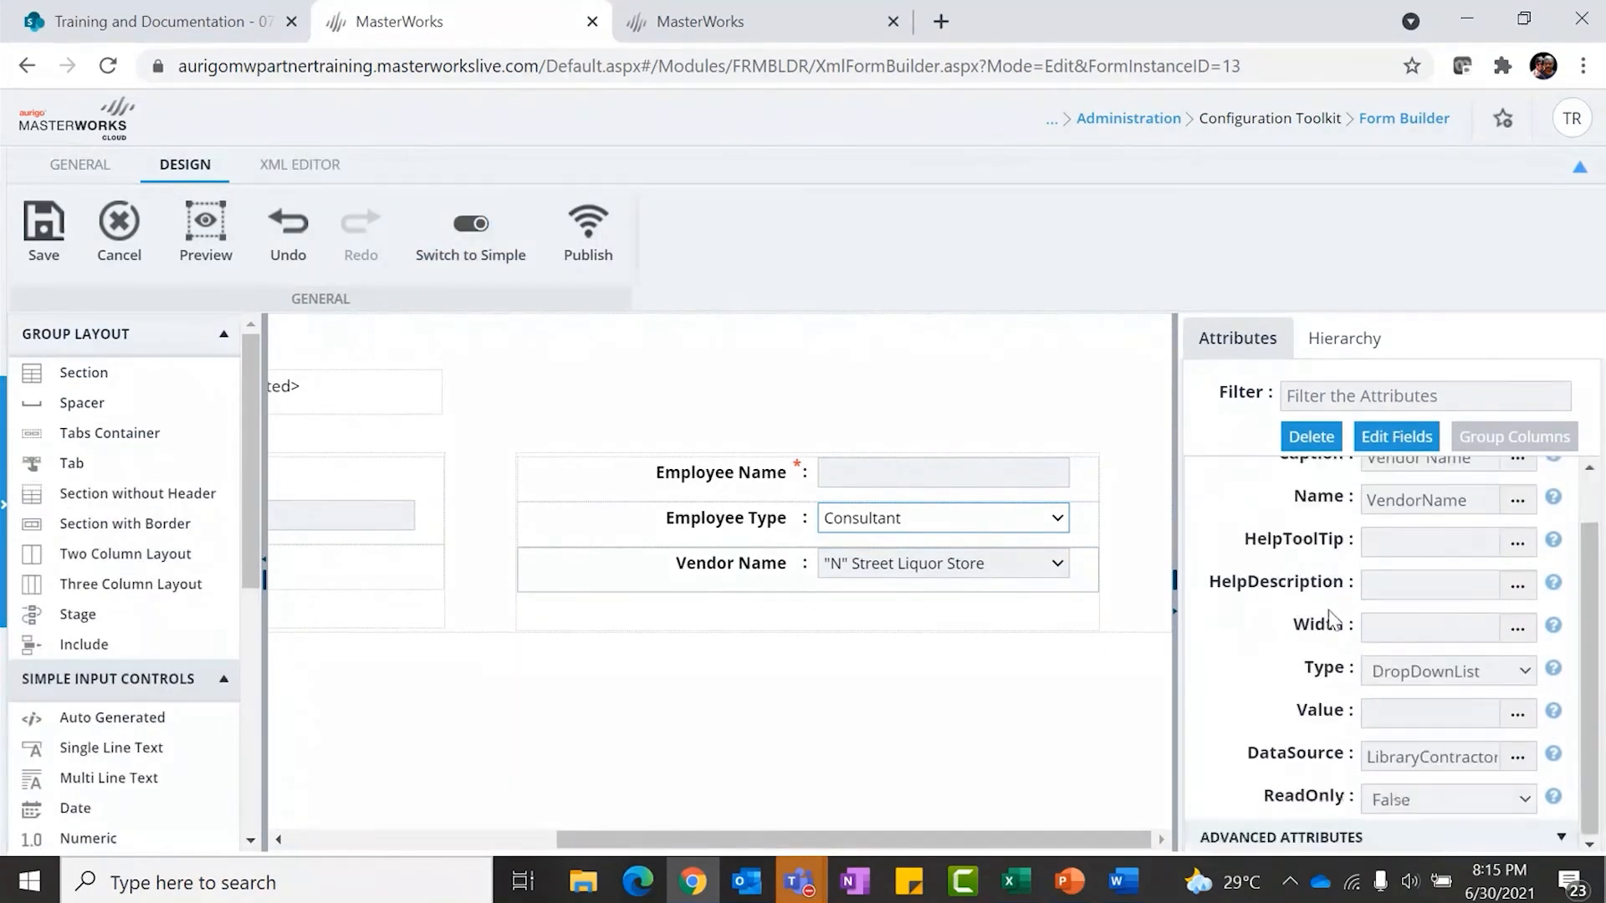
{"action": "scroll", "coordinate": [1331, 620], "scroll_direction": "down", "scroll_amount": 10}
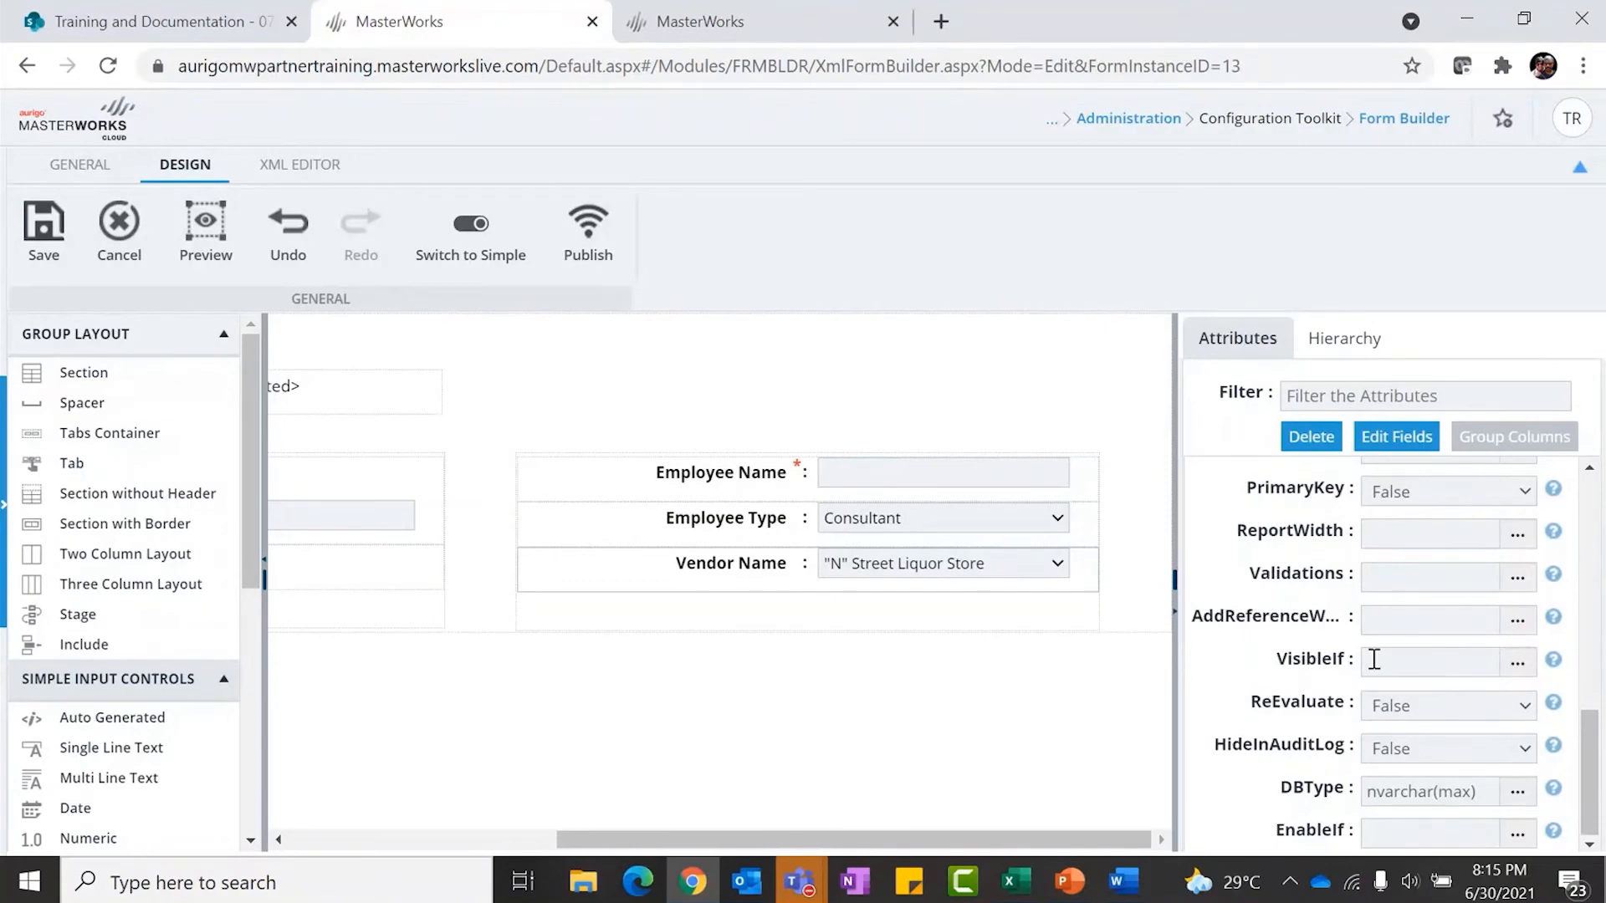
{"action": "left_click", "coordinate": [1517, 663]}
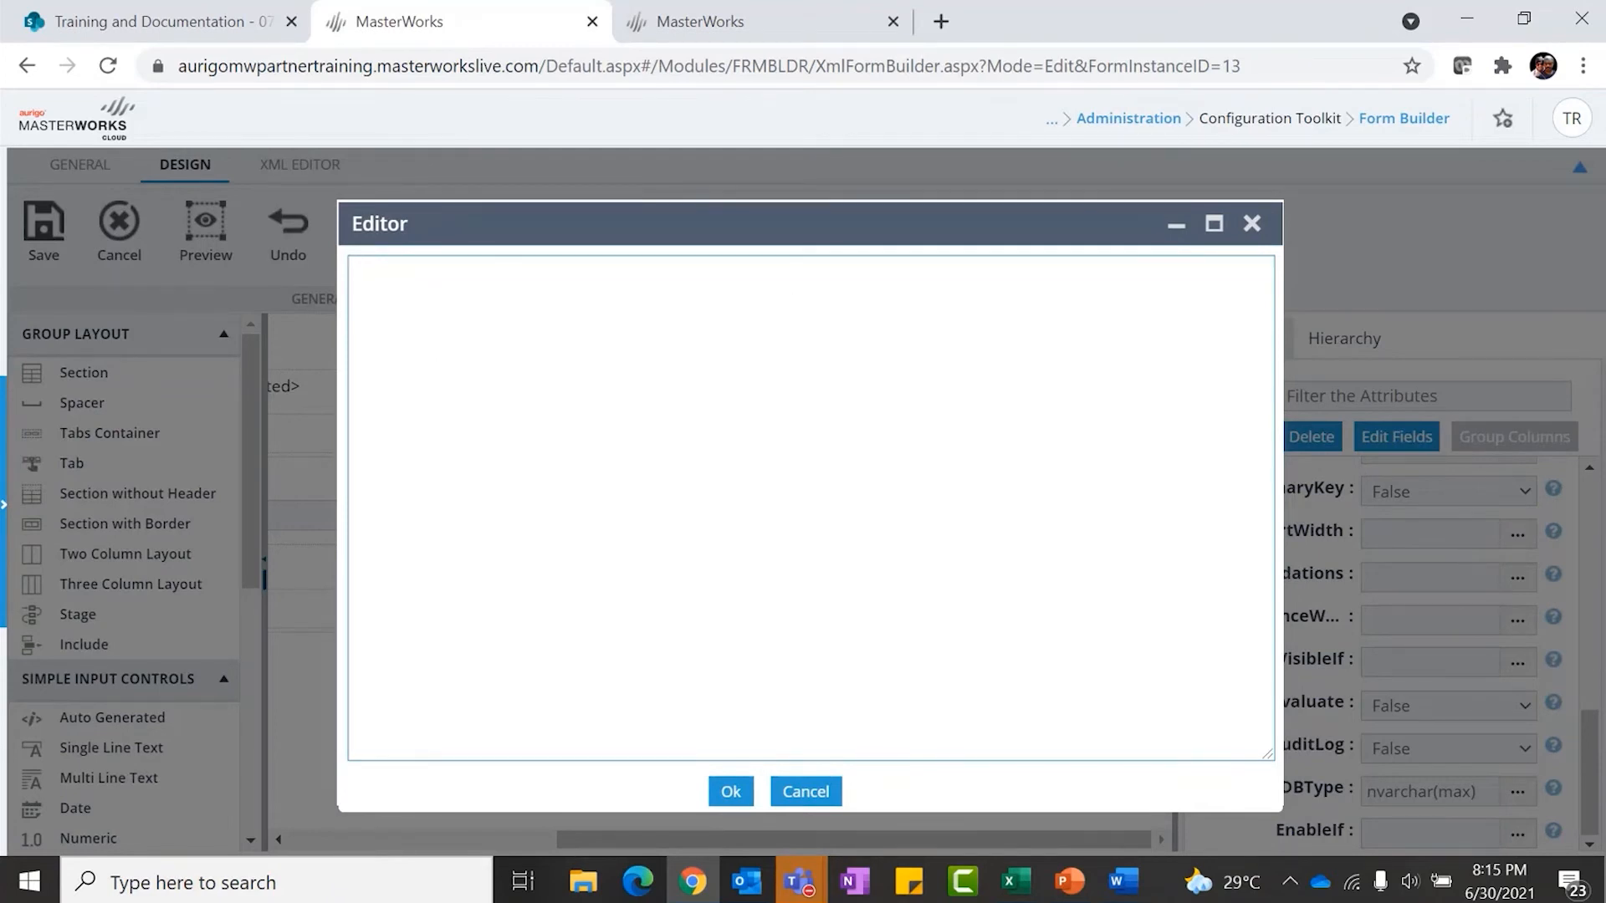
{"action": "key", "text": "alt+Tab"}
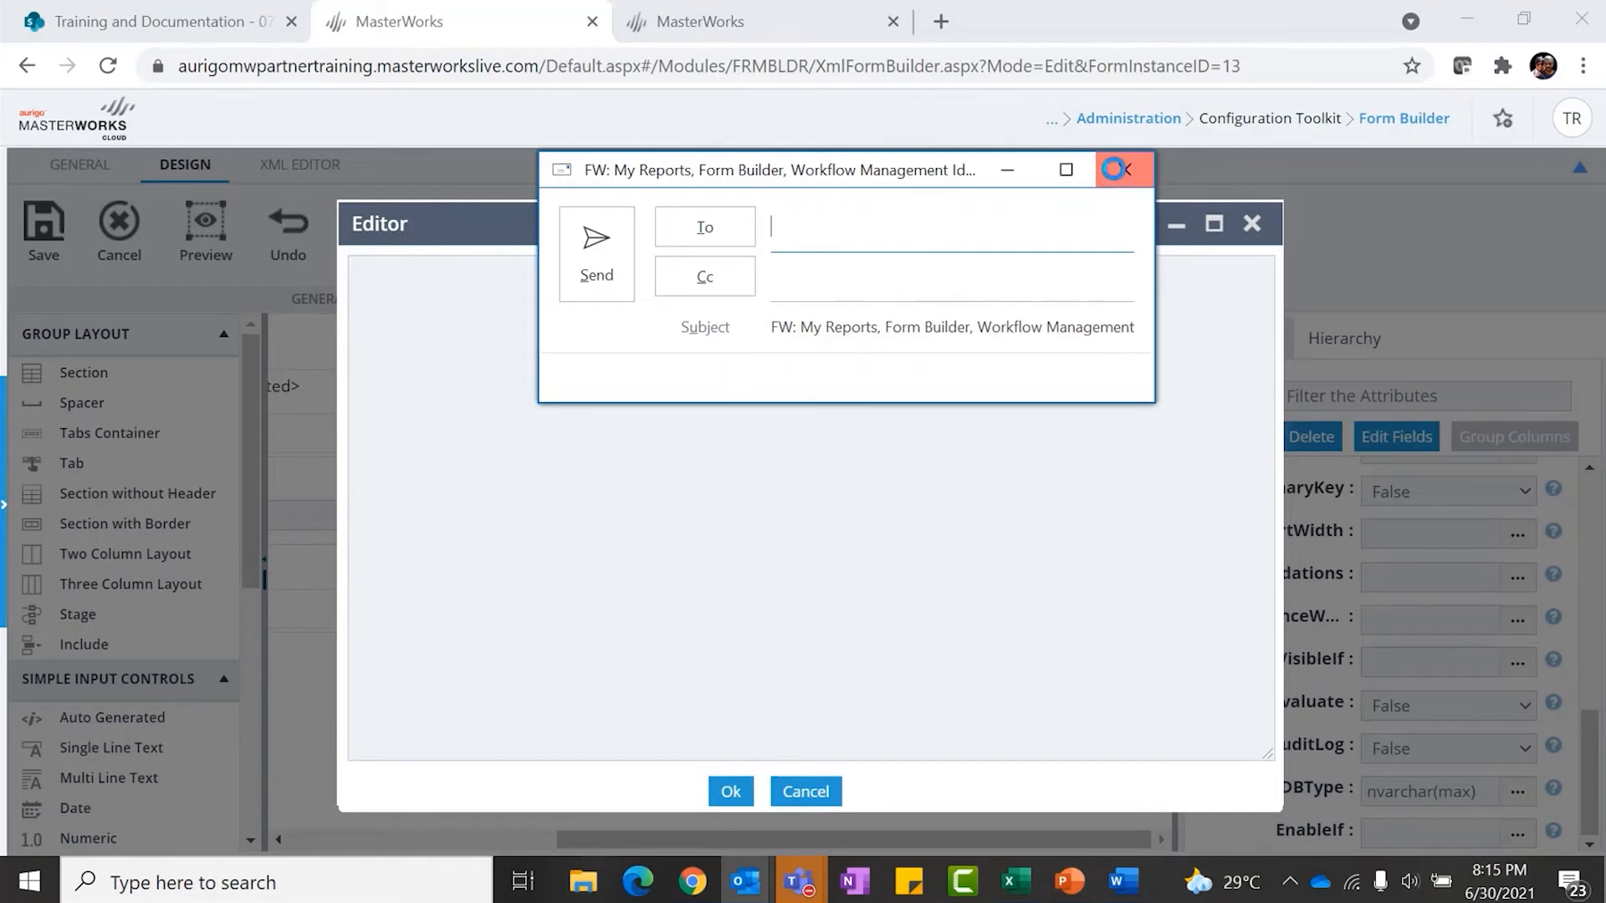
{"action": "left_click", "coordinate": [1125, 170]}
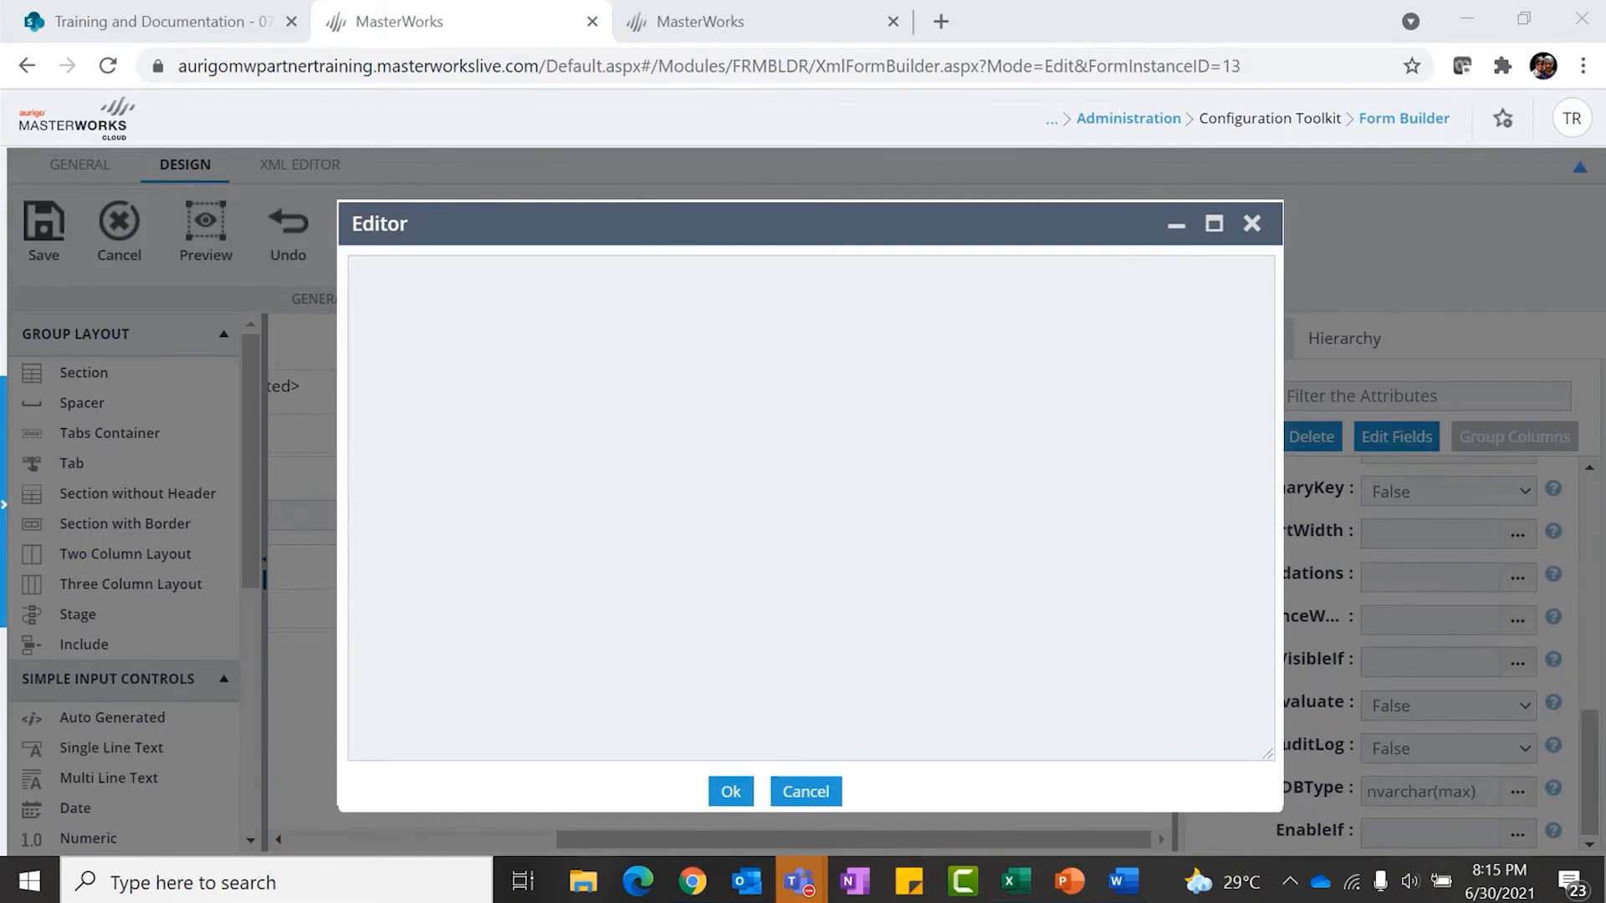
{"action": "left_click", "coordinate": [696, 268]}
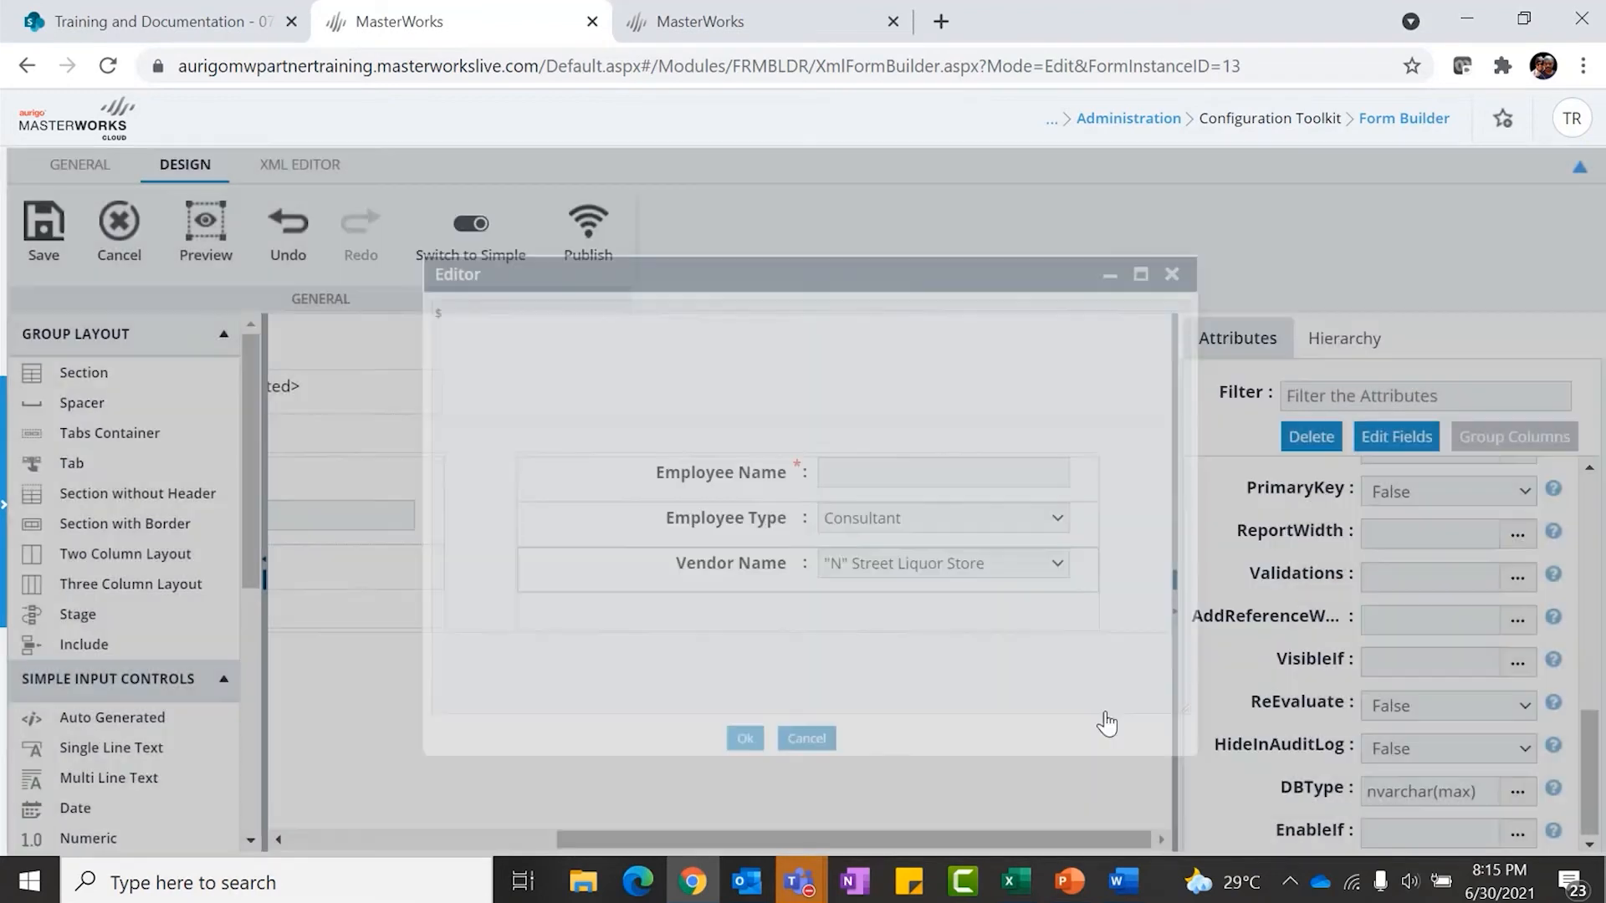
{"action": "left_click", "coordinate": [816, 791]}
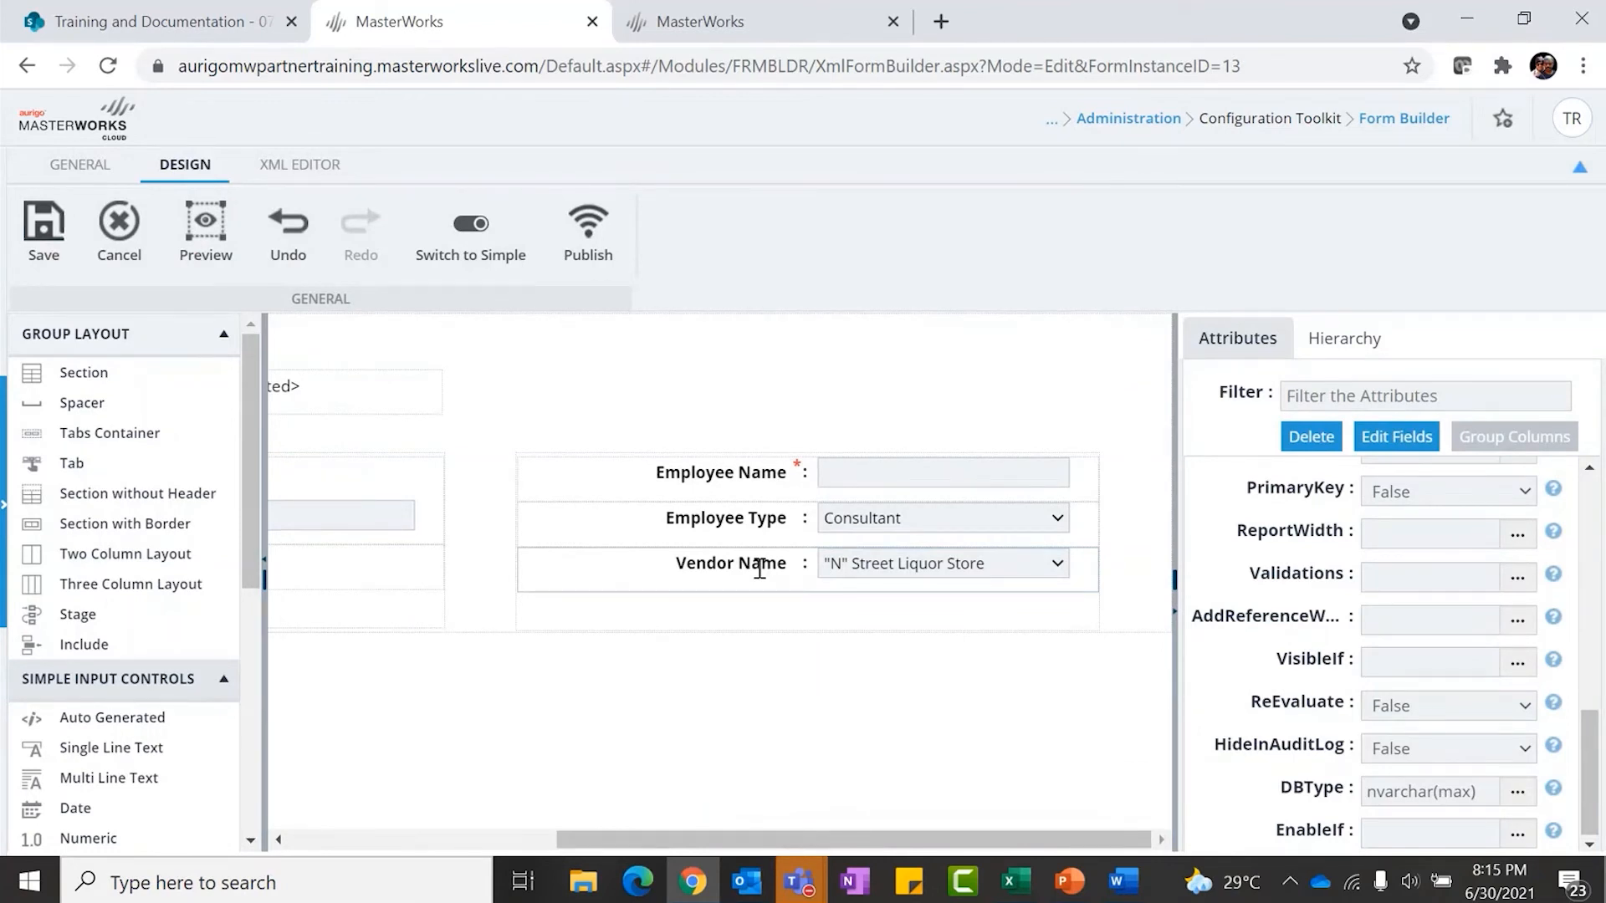
Set the VisibleIf attribute of the Vendor Name field to $EmployeeType=Contractor, matching the option offered by Employee Type
{"action": "left_click", "coordinate": [912, 517]}
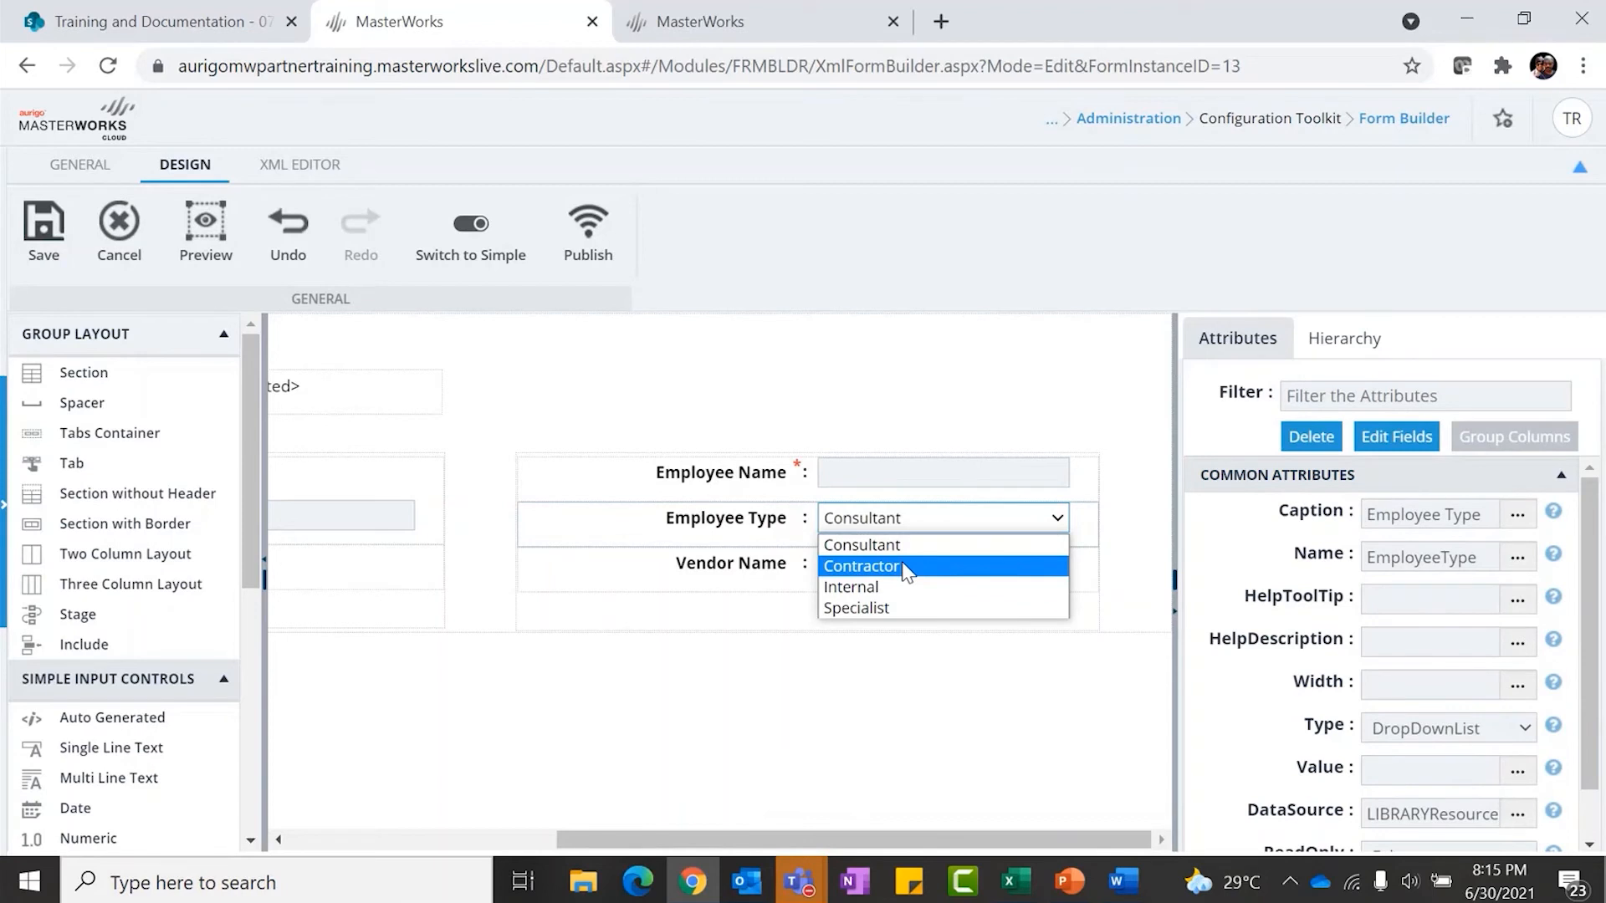
{"action": "left_click", "coordinate": [753, 540]}
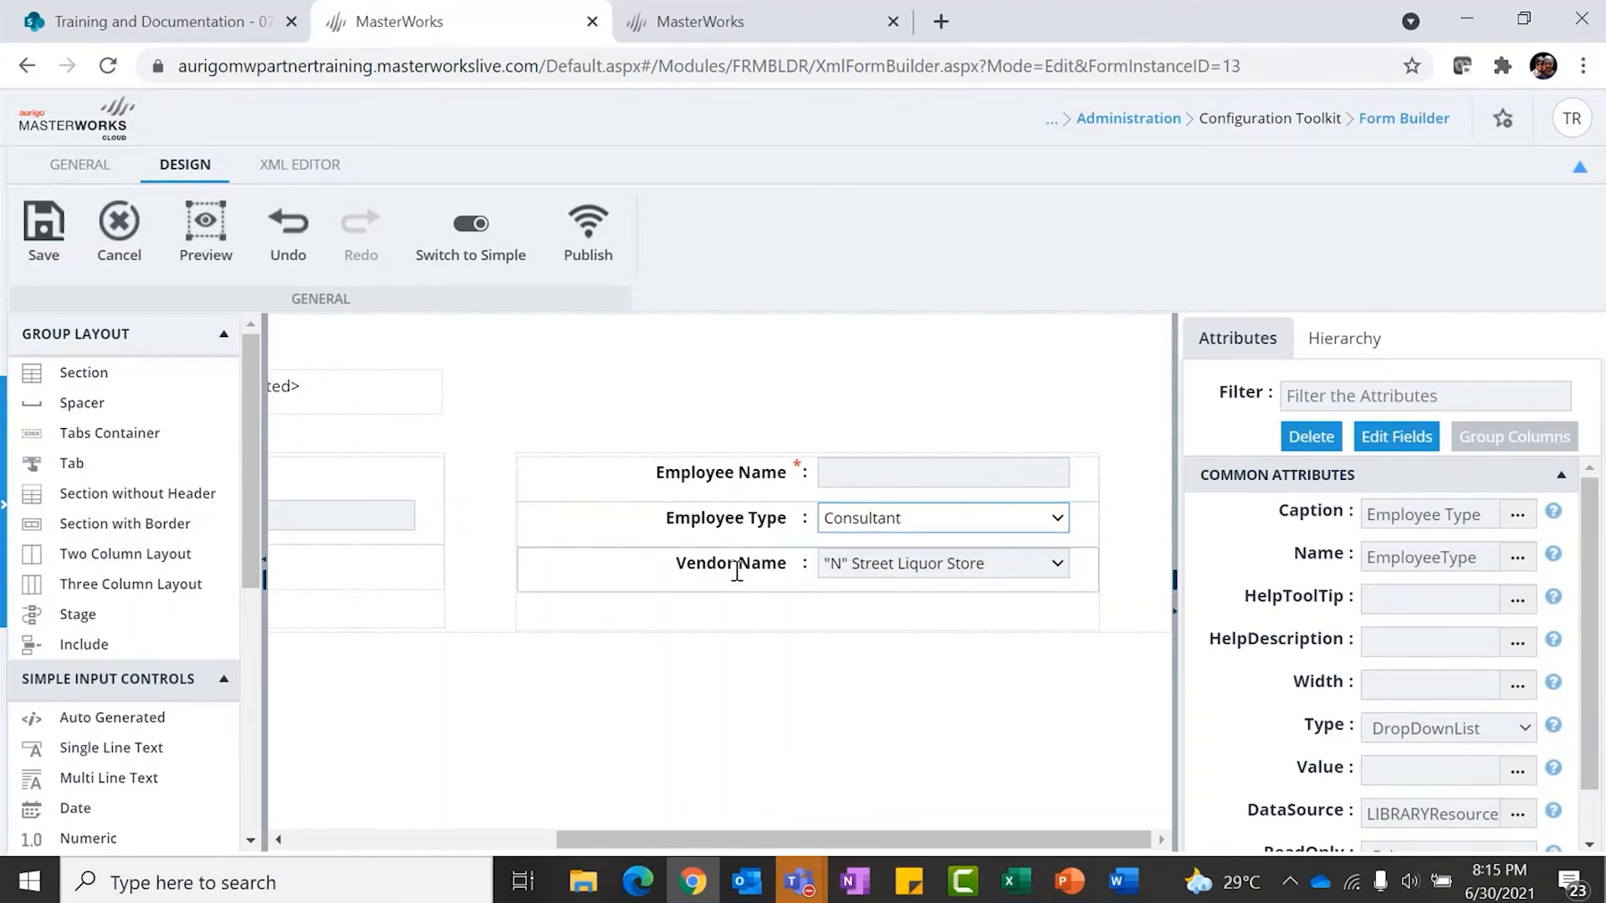
{"action": "left_click", "coordinate": [736, 572]}
{"action": "scroll", "coordinate": [1409, 635], "scroll_direction": "down", "scroll_amount": 1}
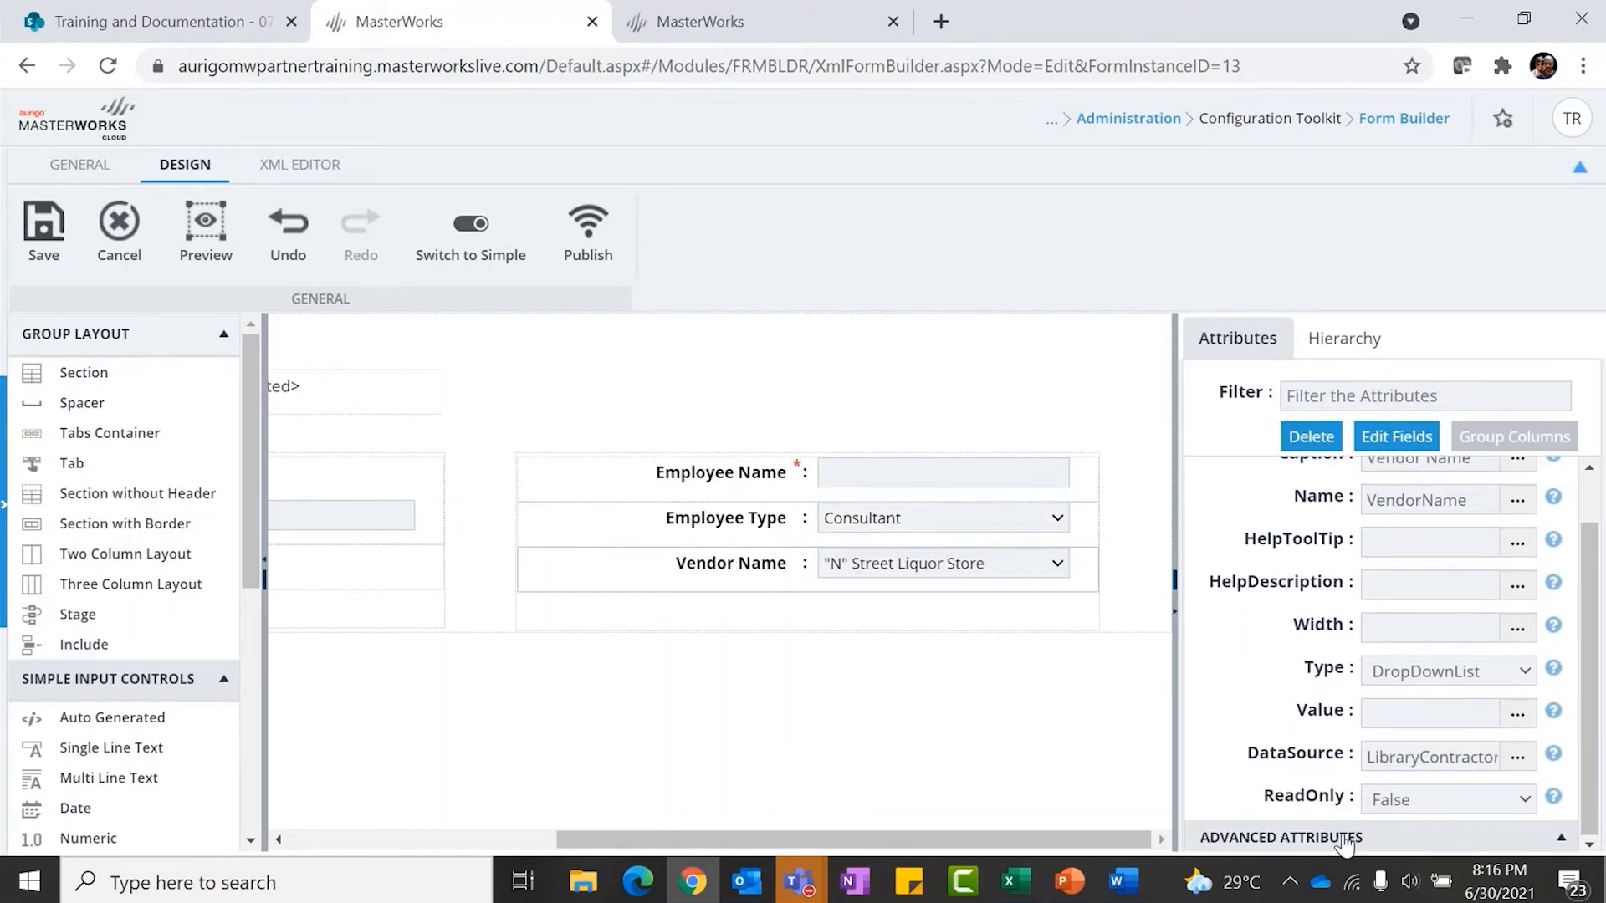
{"action": "left_click", "coordinate": [1344, 838]}
{"action": "scroll", "coordinate": [1348, 753], "scroll_direction": "down", "scroll_amount": 5}
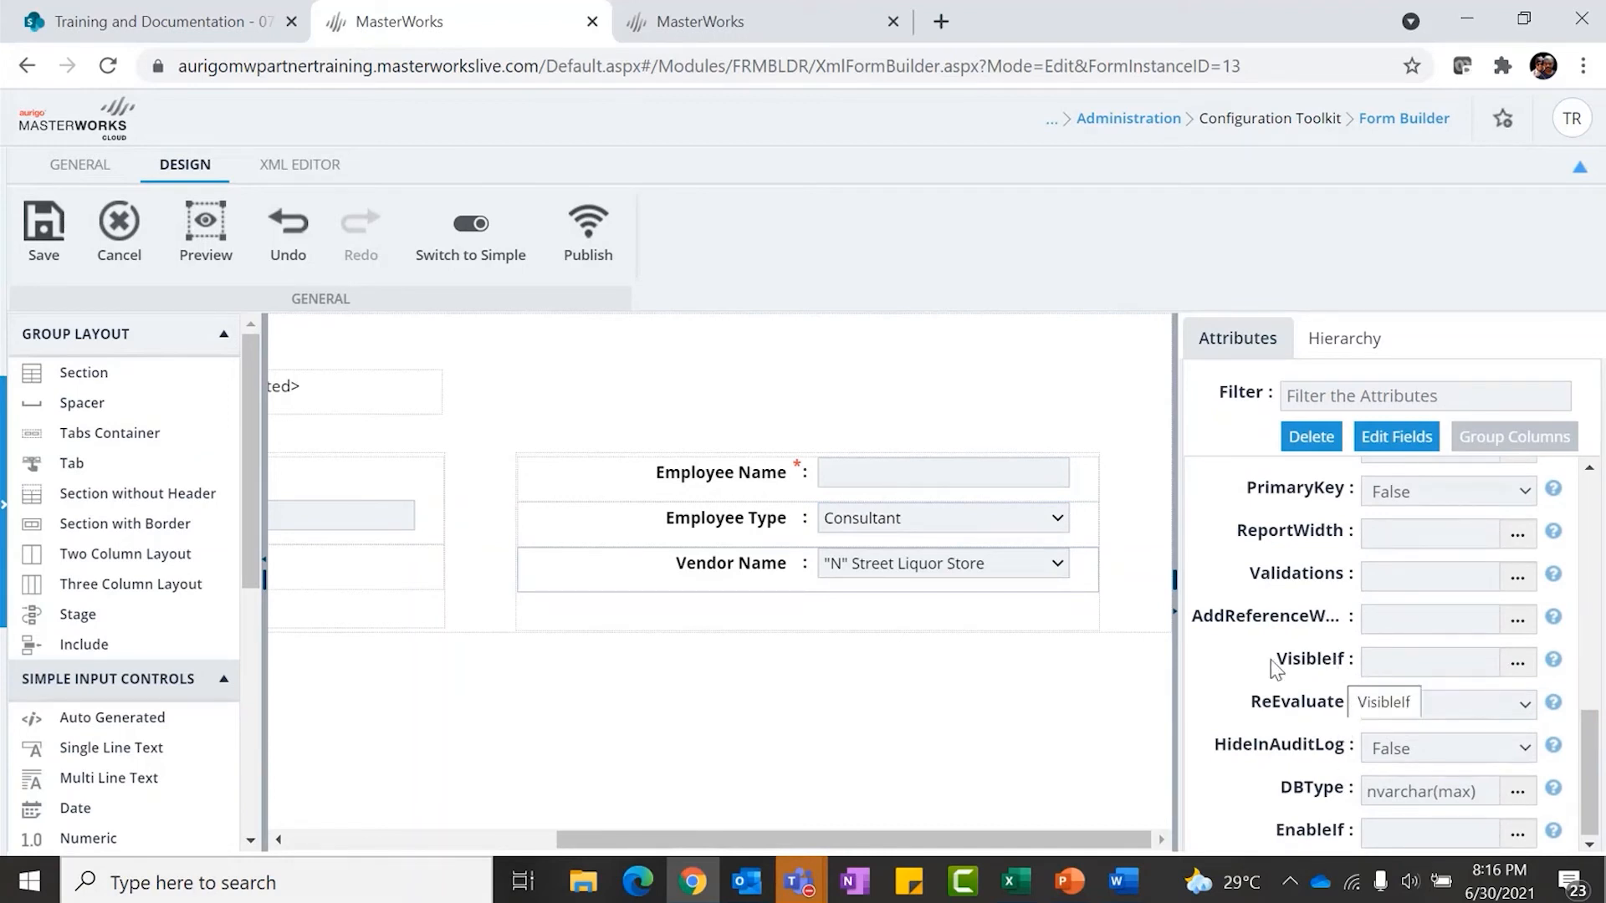
{"action": "left_click", "coordinate": [1519, 666]}
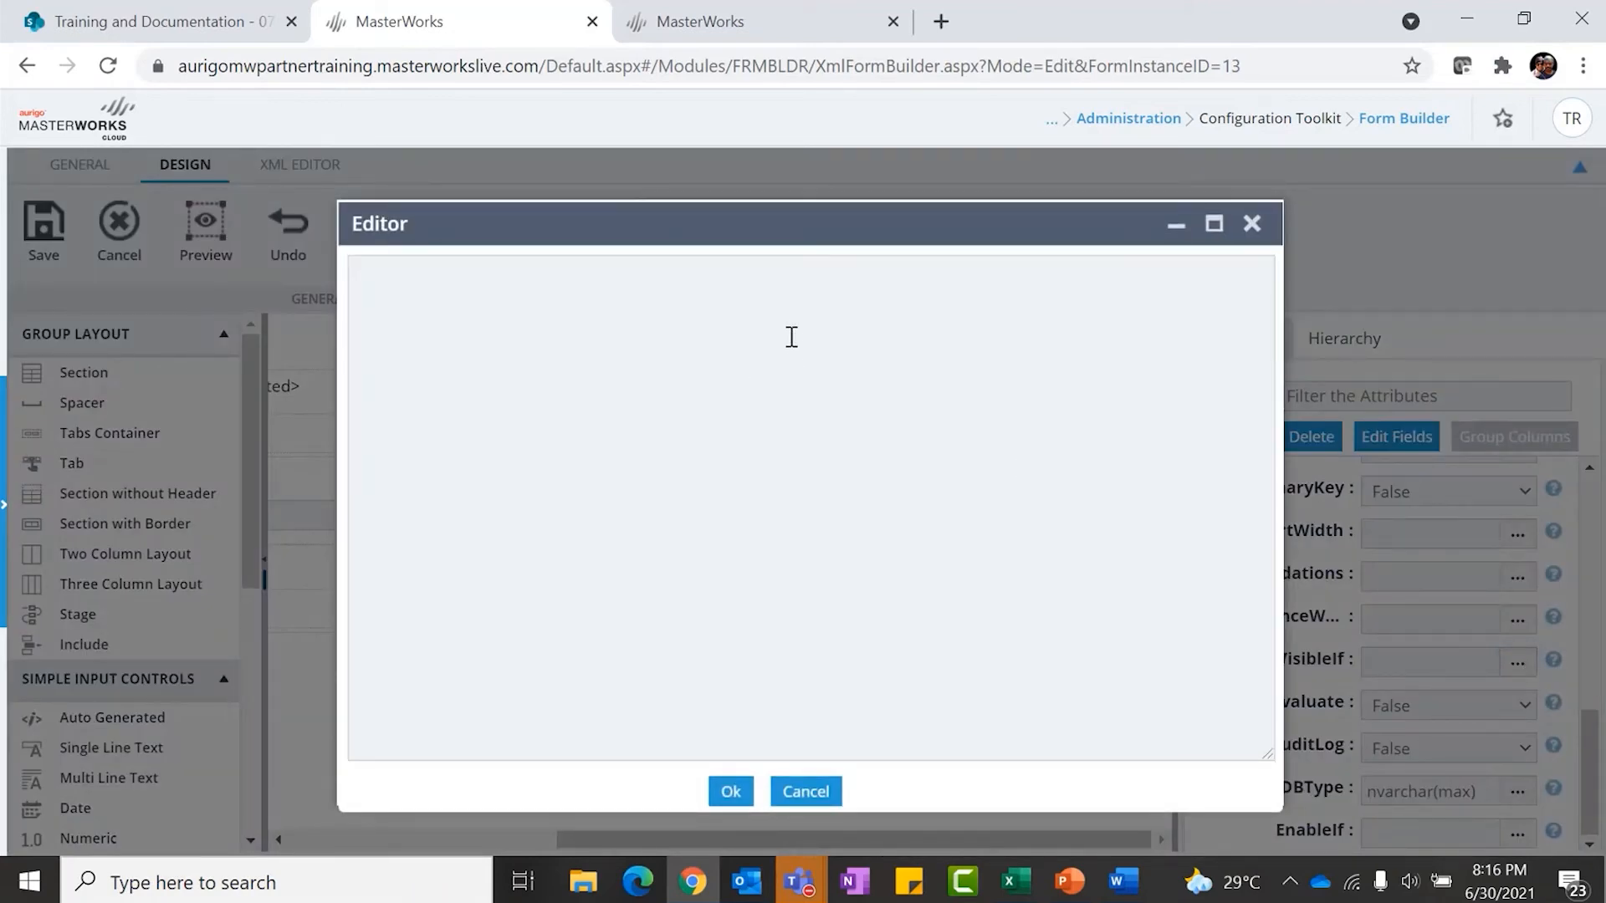
{"action": "left_click", "coordinate": [777, 296]}
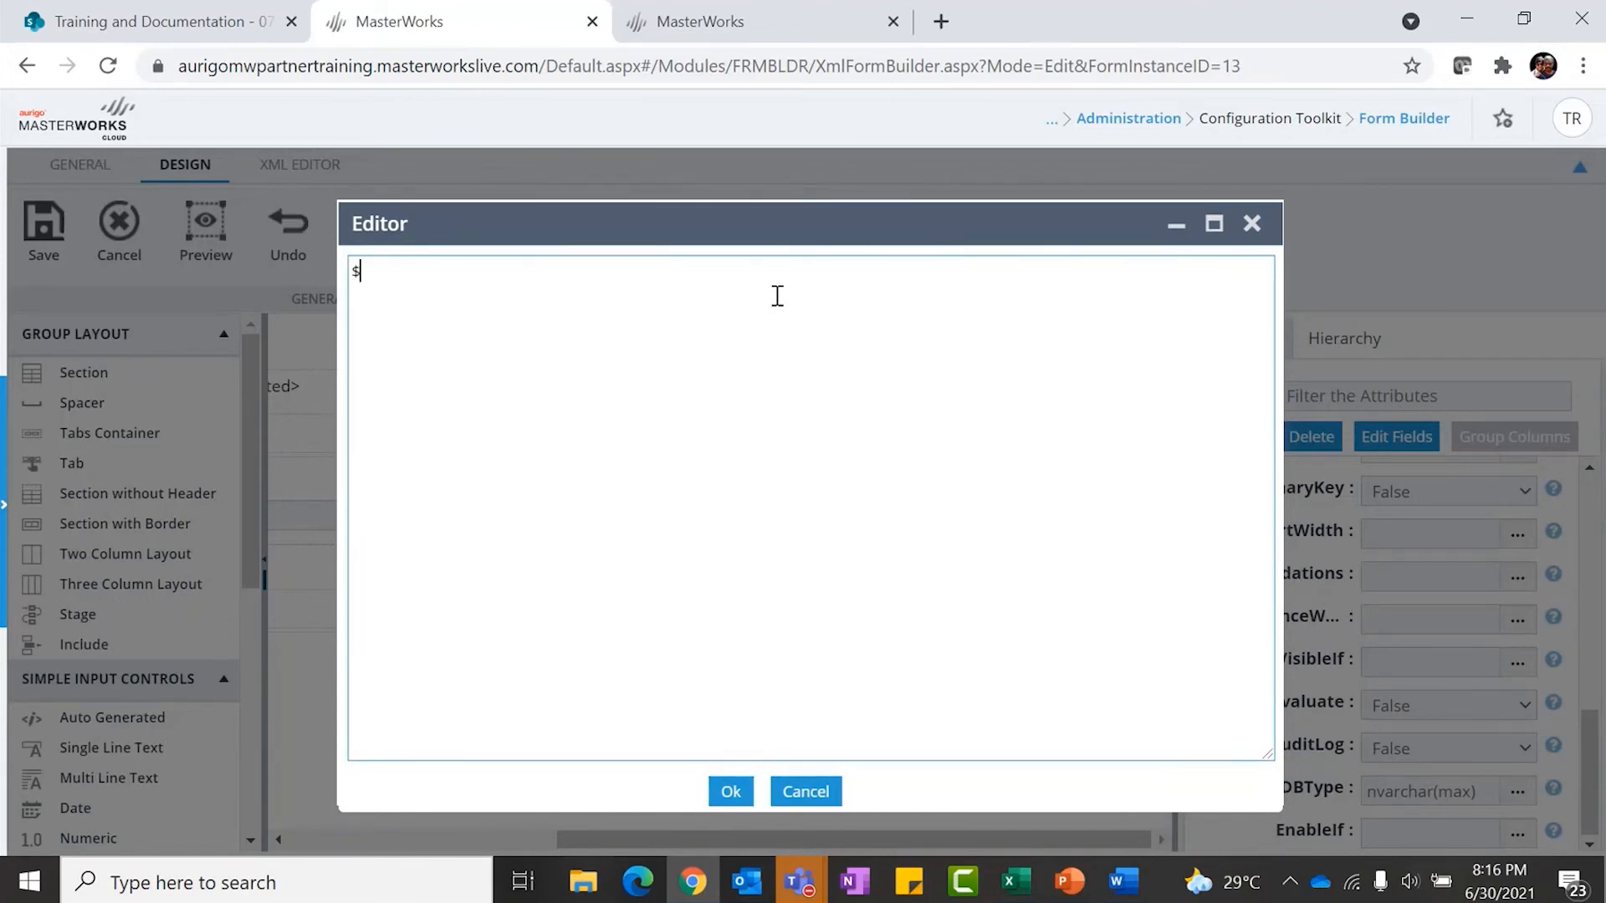
{"action": "type", "text": "$EmployeeType=Contractor"}
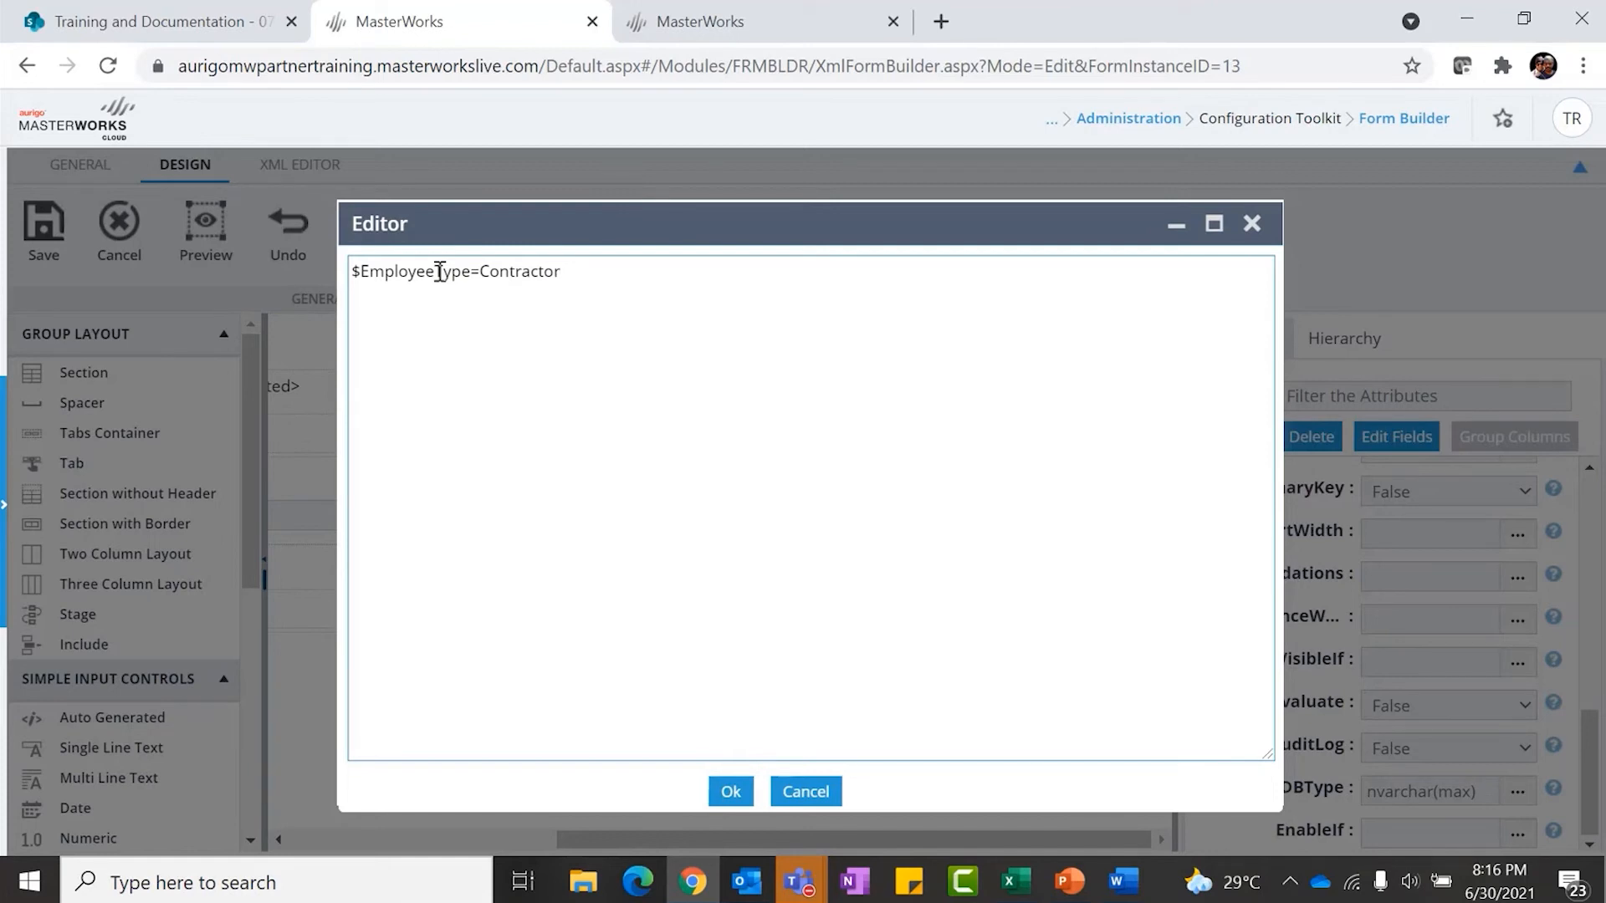
{"action": "left_click_drag", "start_coordinate": [362, 271], "coordinate": [347, 278]}
{"action": "left_click", "coordinate": [728, 793]}
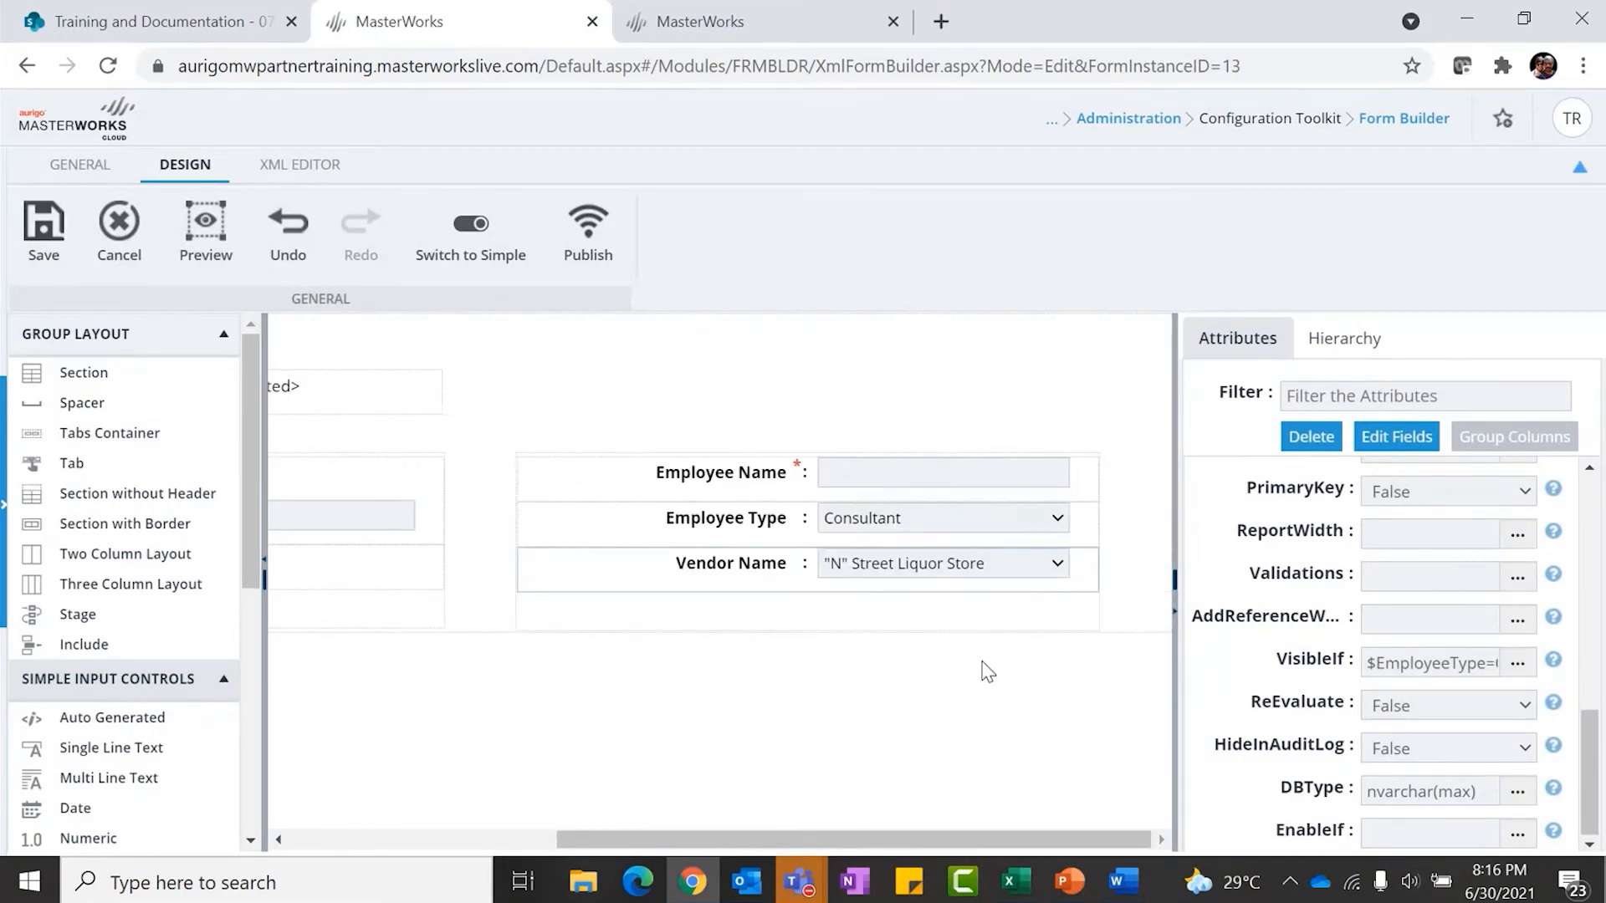
Check the Employee Type options and the General Details layout, and publish the form
{"action": "left_click", "coordinate": [944, 522]}
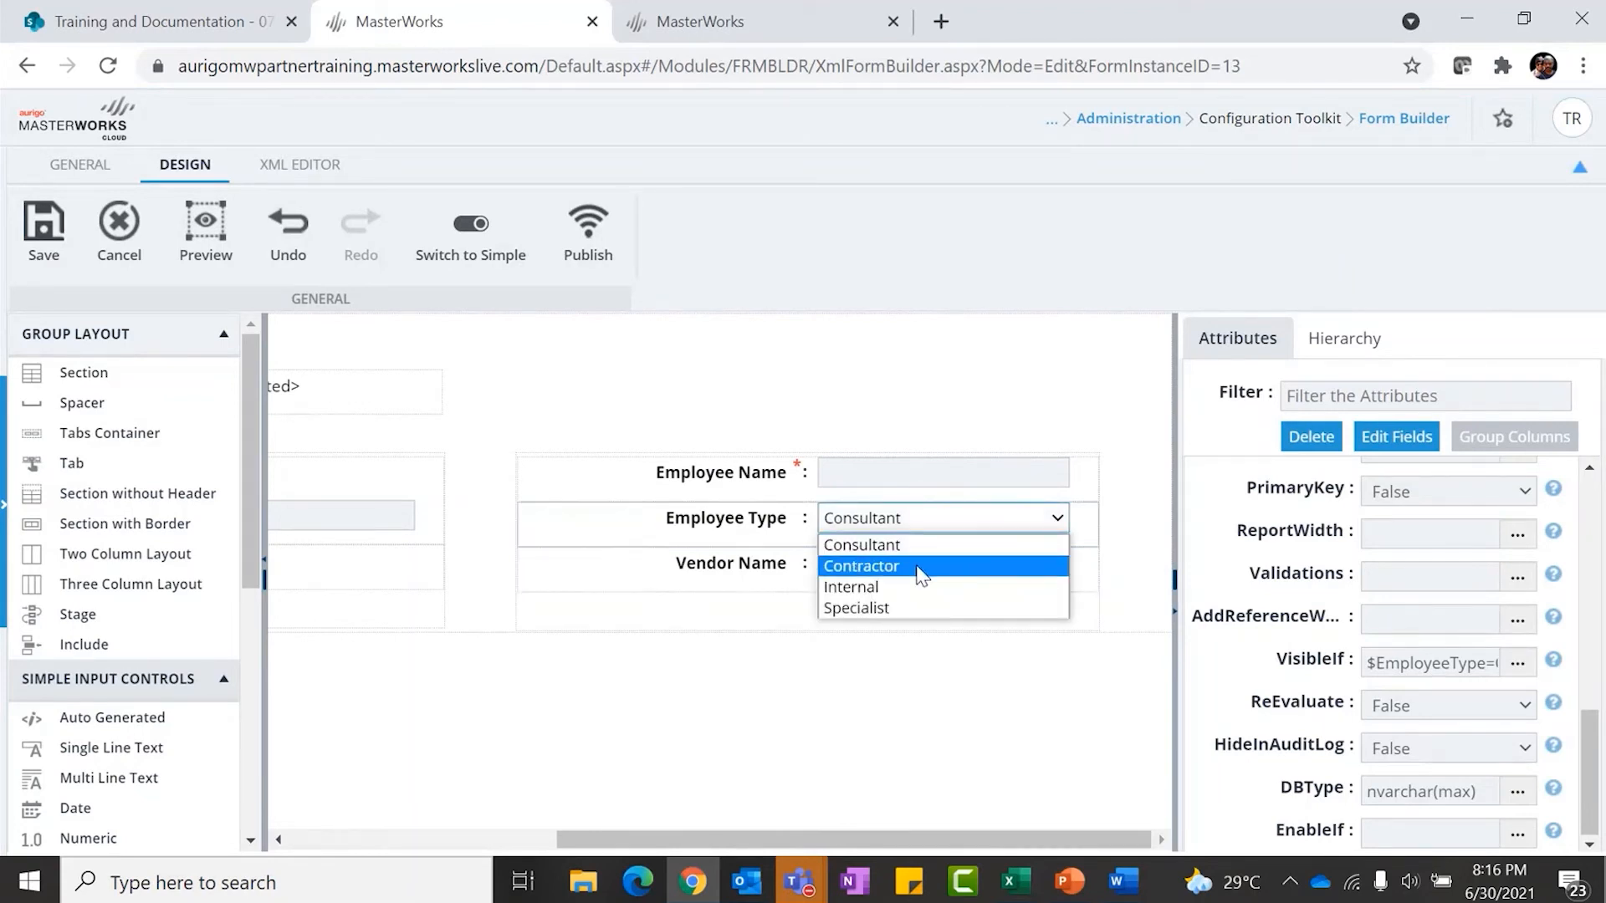
{"action": "left_click", "coordinate": [749, 409]}
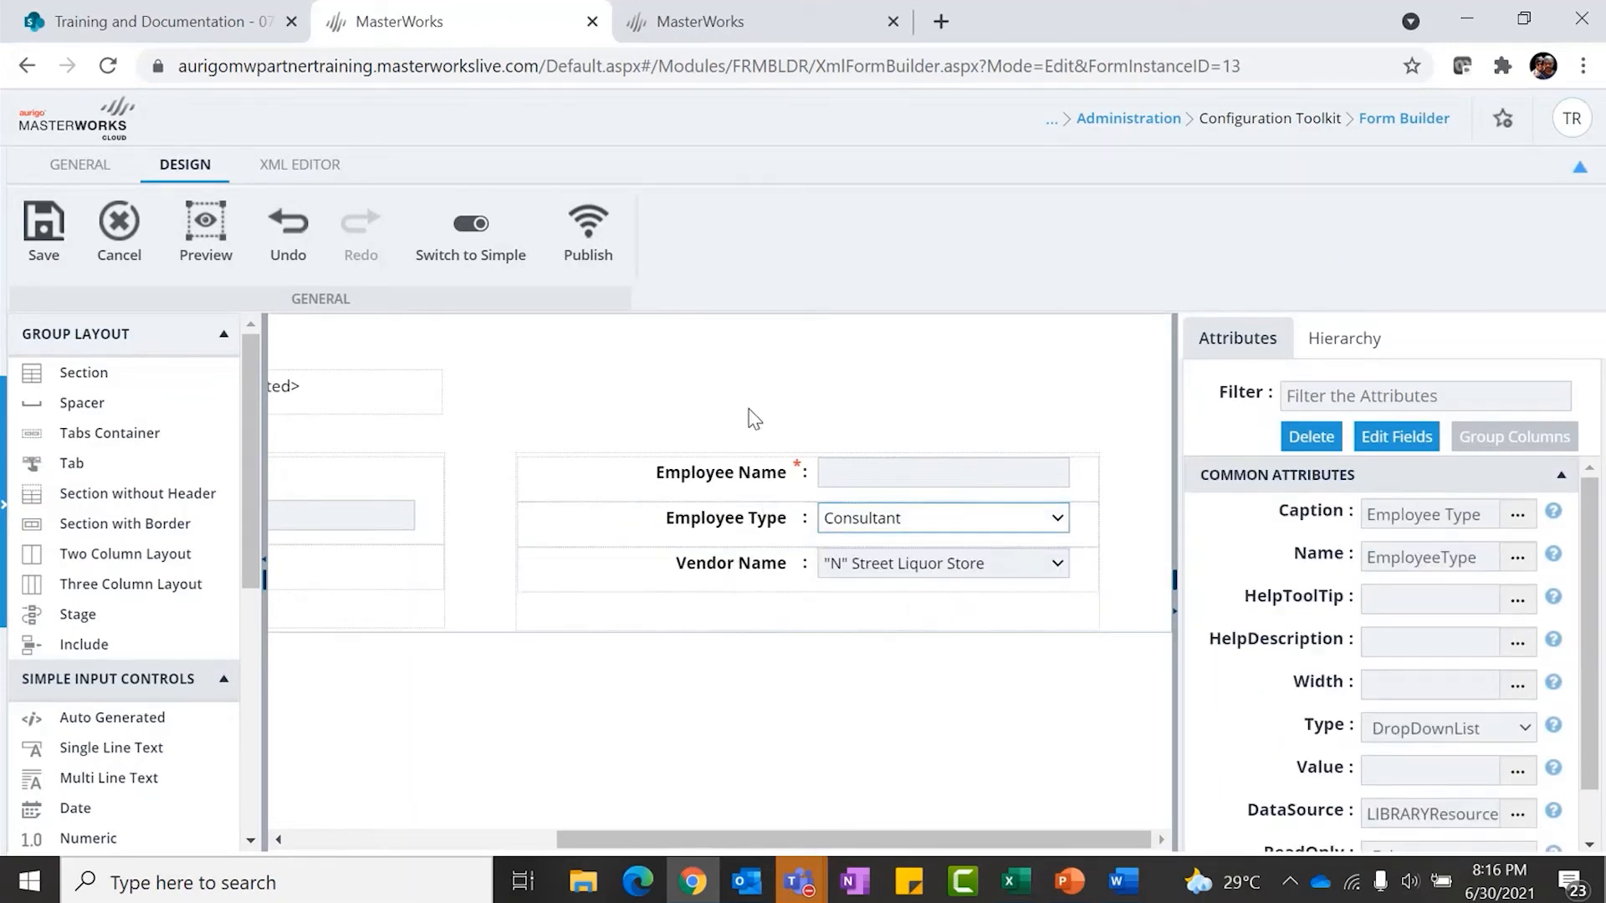
{"action": "scroll", "coordinate": [749, 410], "scroll_direction": "left", "scroll_amount": 4}
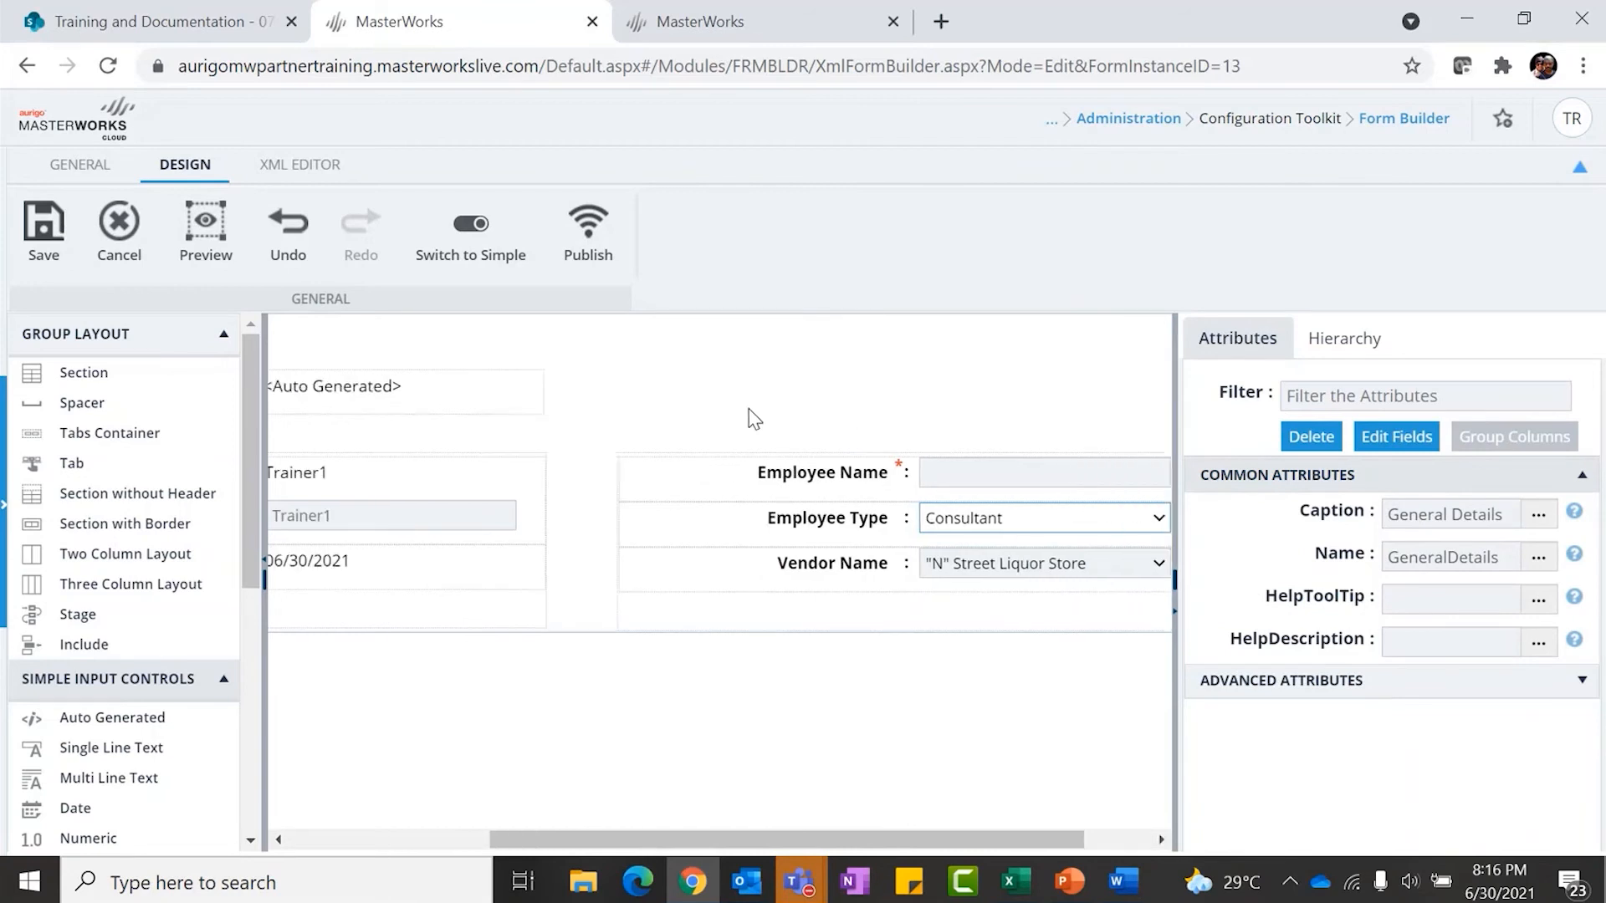
{"action": "scroll", "coordinate": [836, 435], "scroll_direction": "left", "scroll_amount": 1}
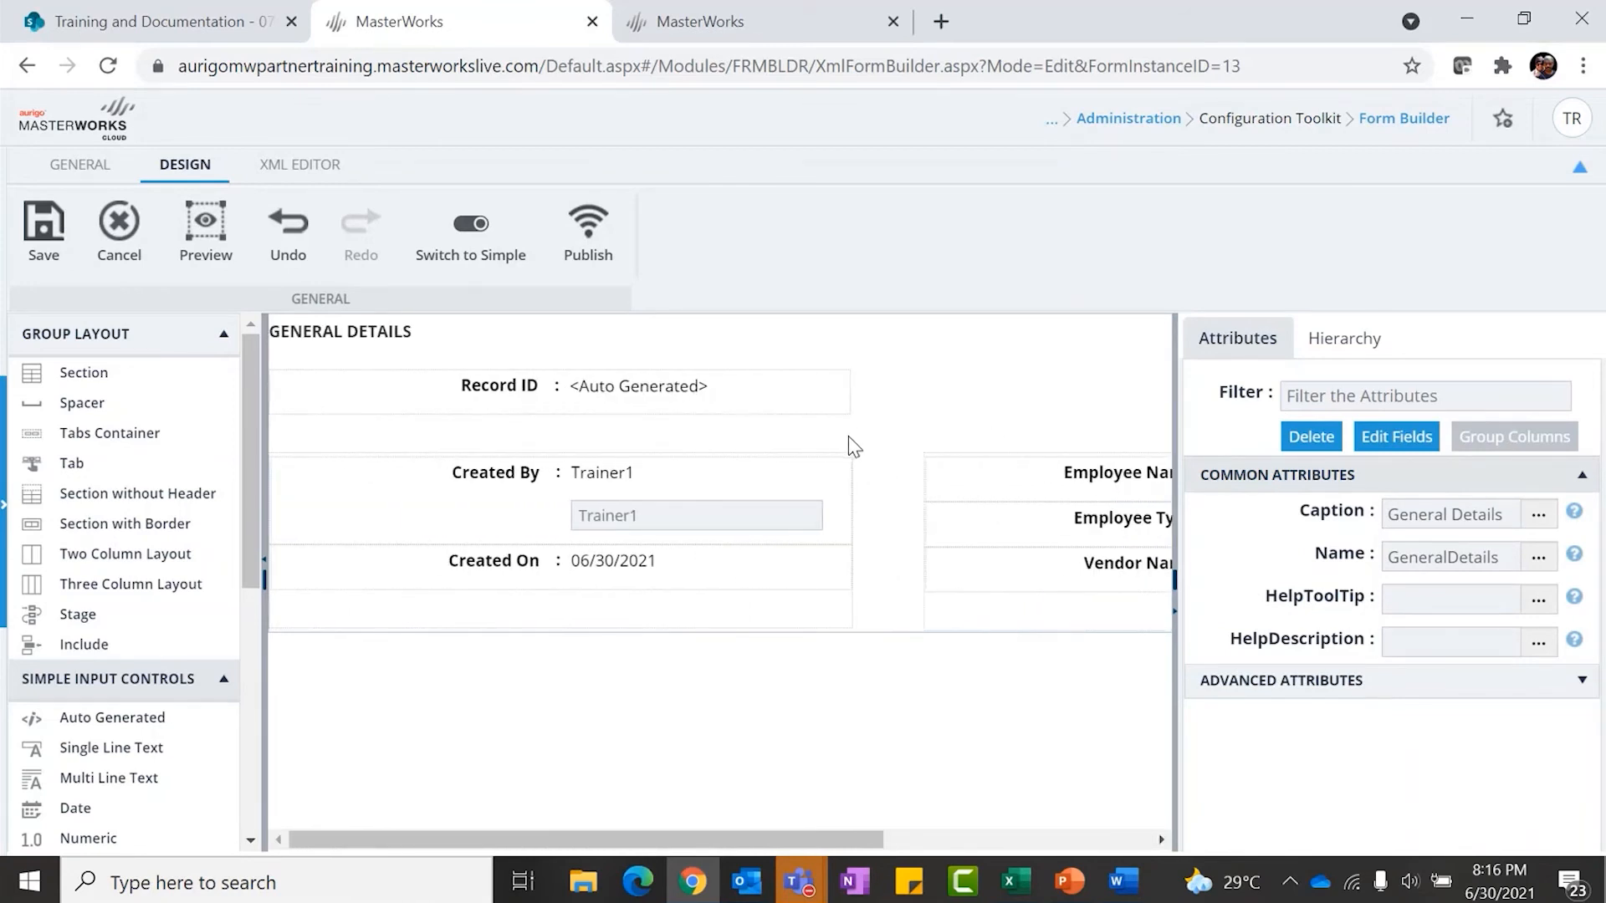
{"action": "left_click", "coordinate": [597, 227]}
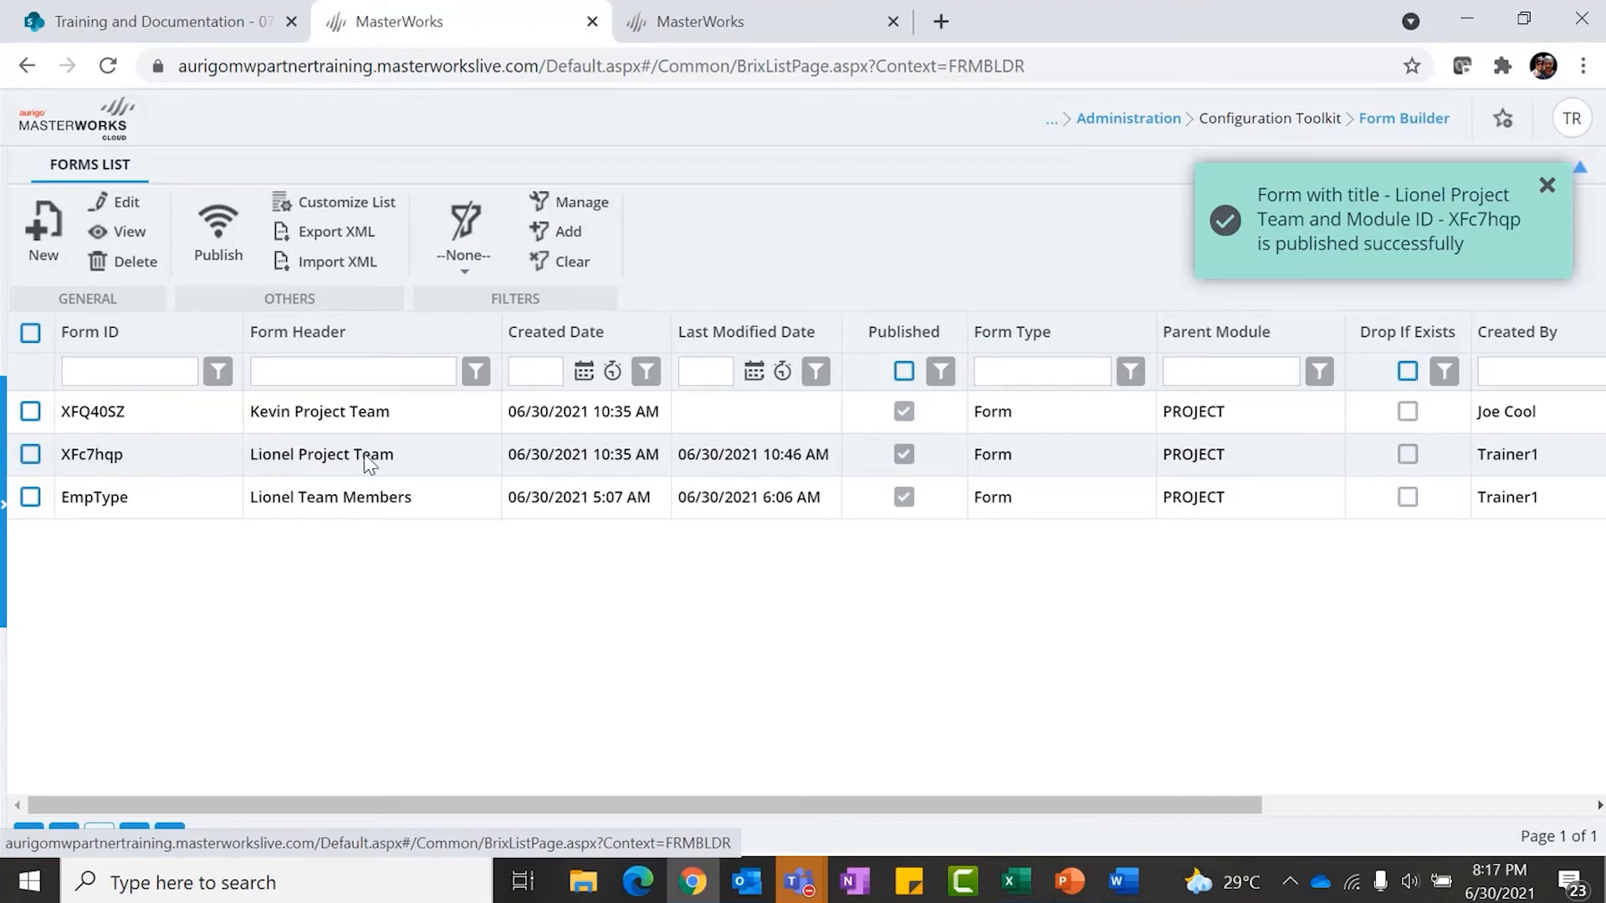
Reload the published project team form's list in the FY21 DFW Roadway Construction project and start a new record
{"action": "left_click", "coordinate": [795, 22]}
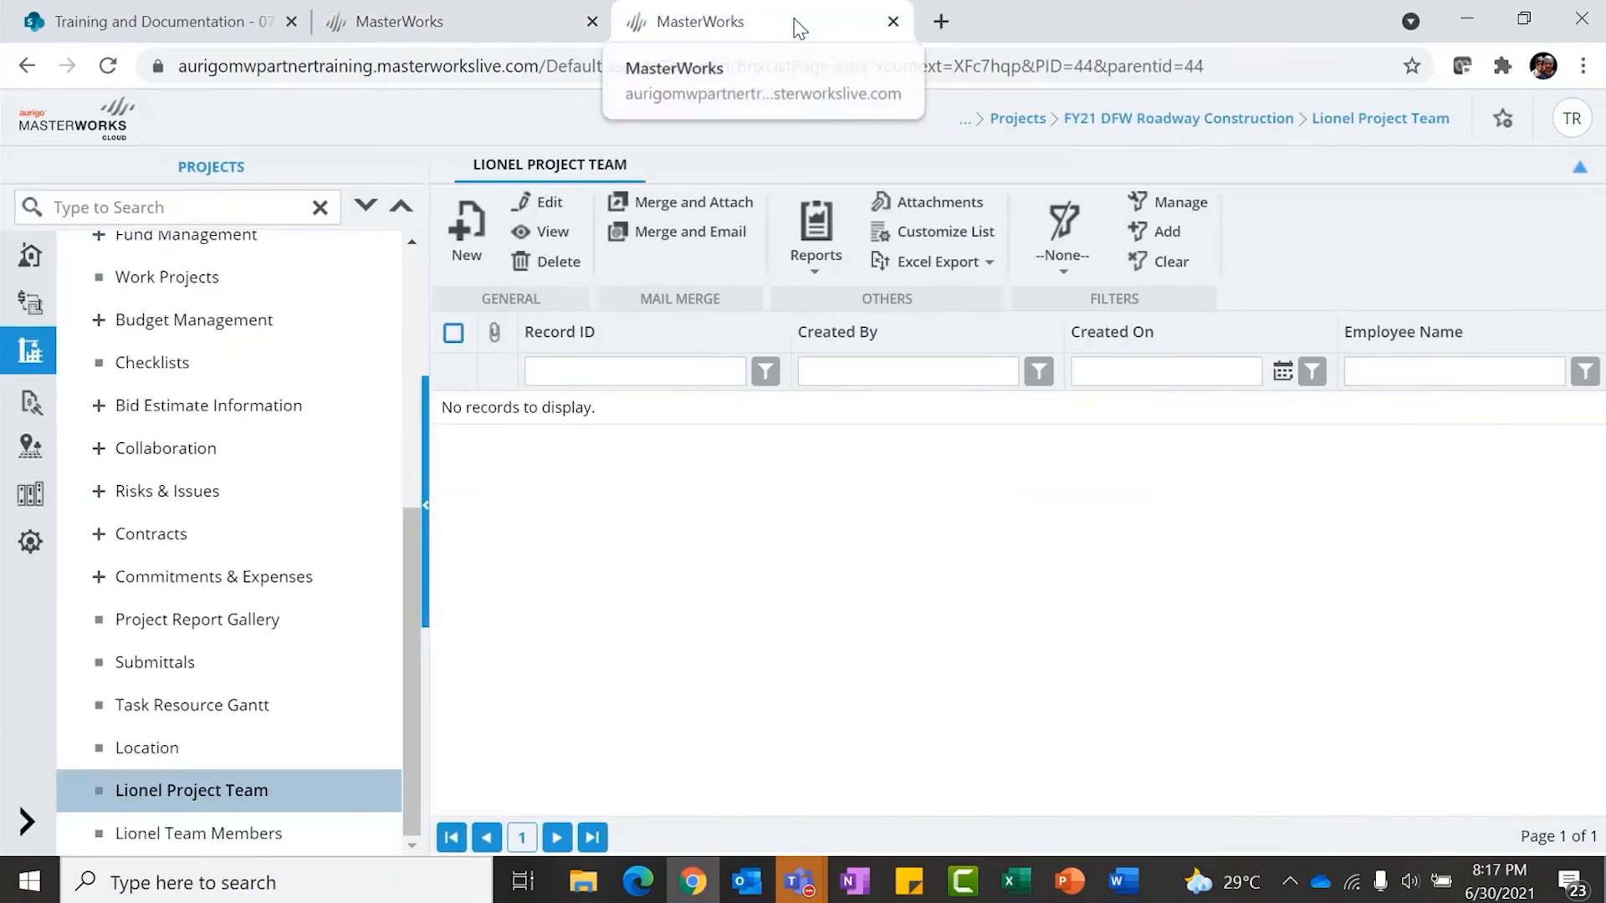
{"action": "left_click", "coordinate": [107, 65]}
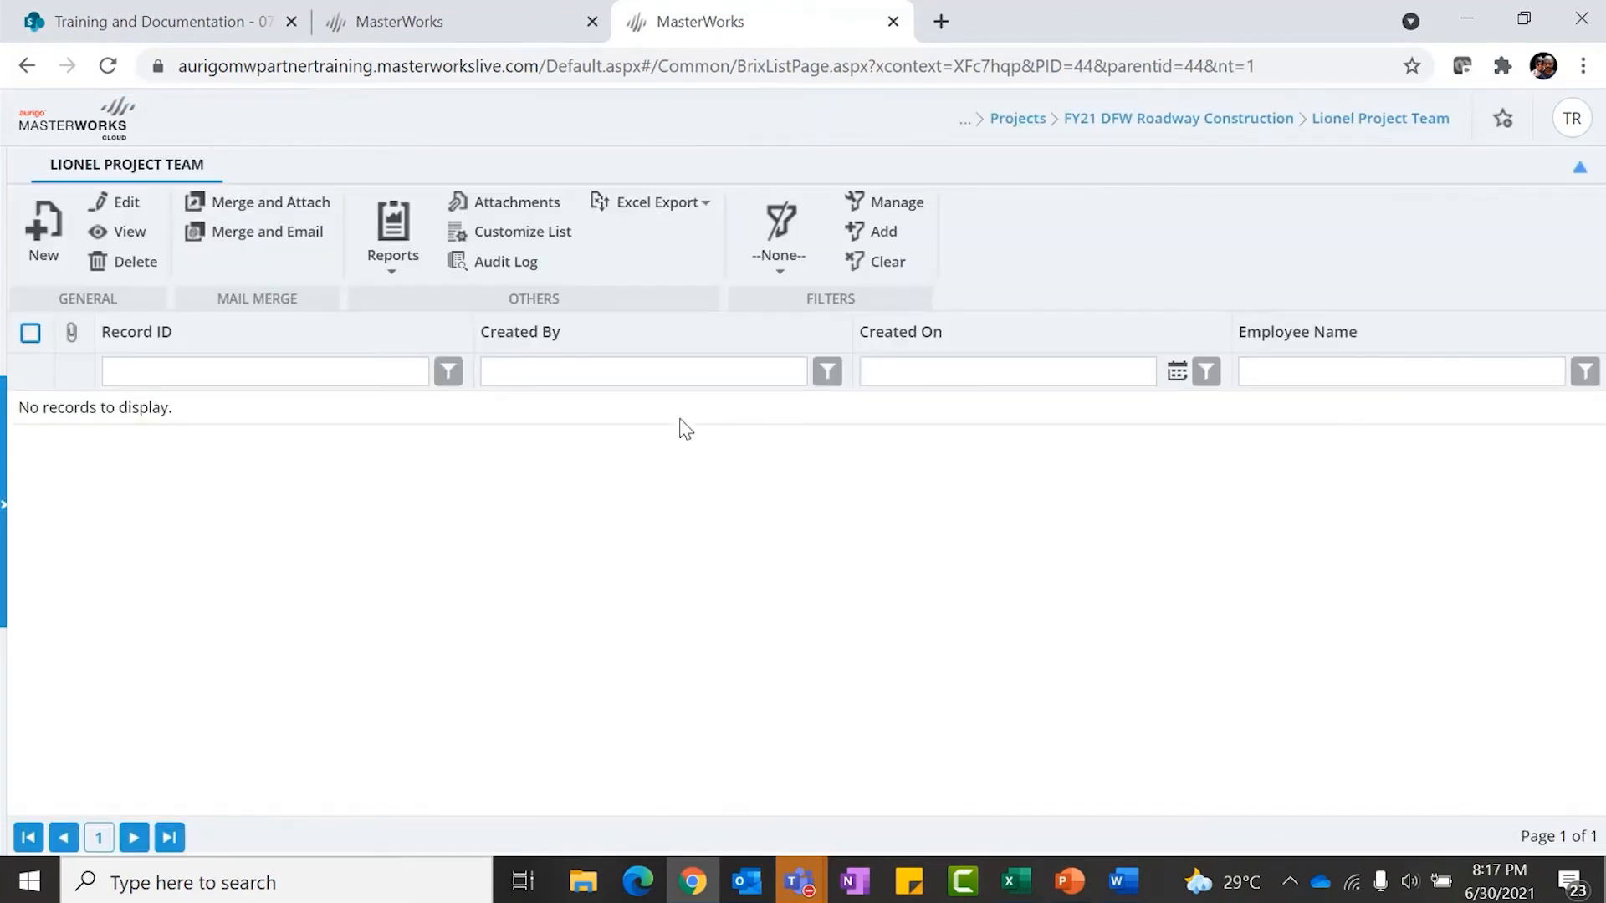
{"action": "left_click", "coordinate": [43, 224]}
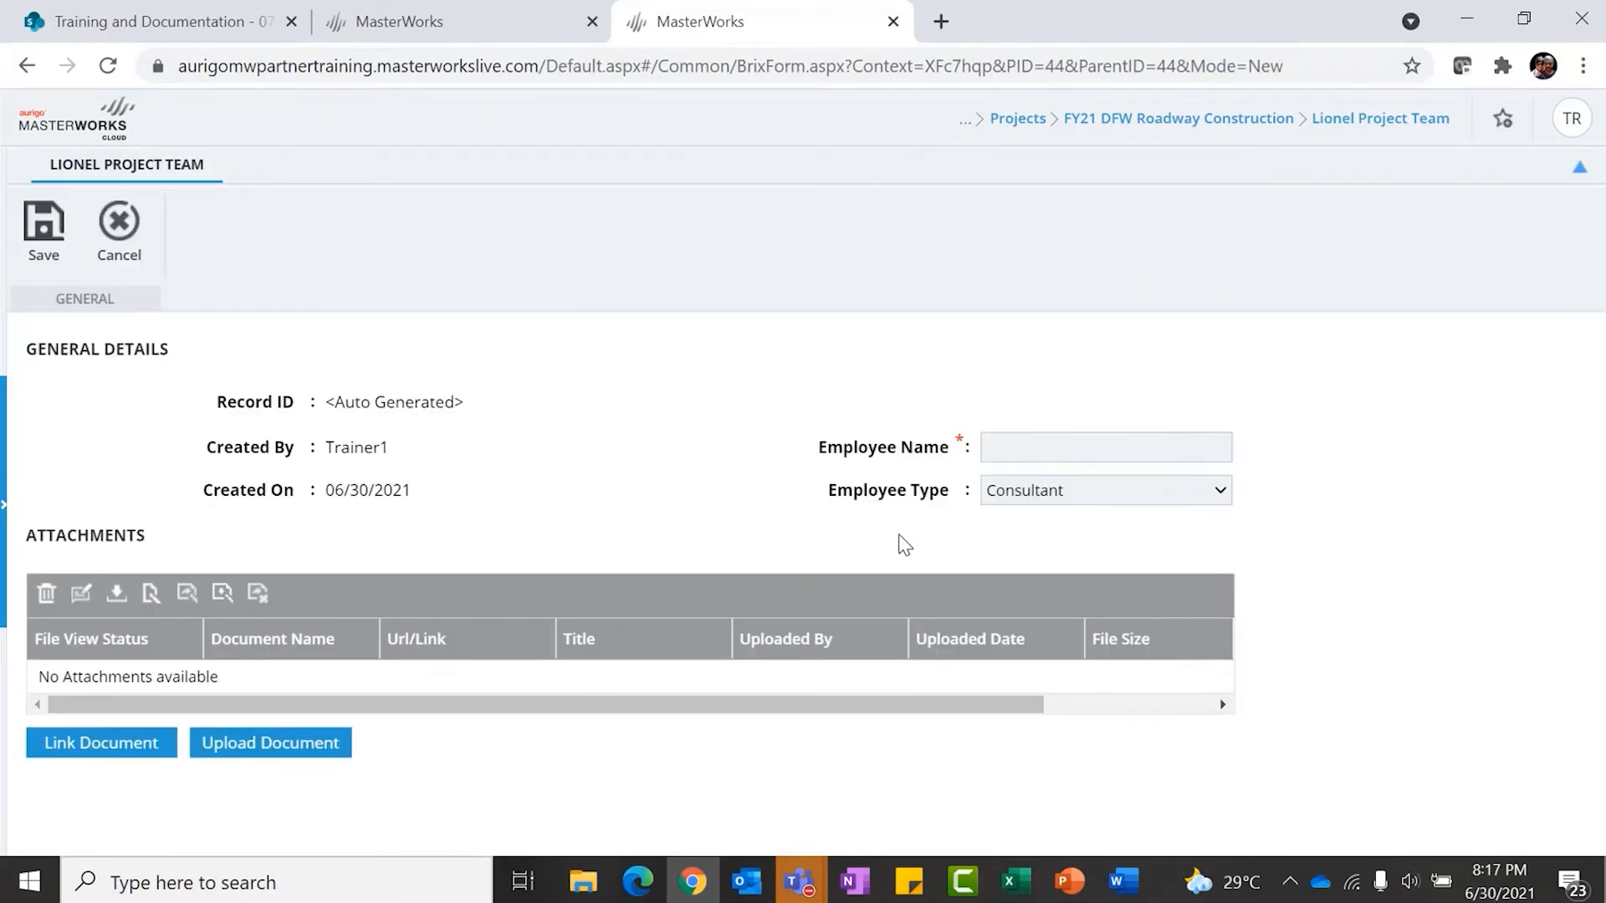
Set Employee Type to Contractor in the new record and check the options of the Vendor Name drop-down
{"action": "left_click", "coordinate": [1076, 497]}
{"action": "left_click", "coordinate": [1069, 538]}
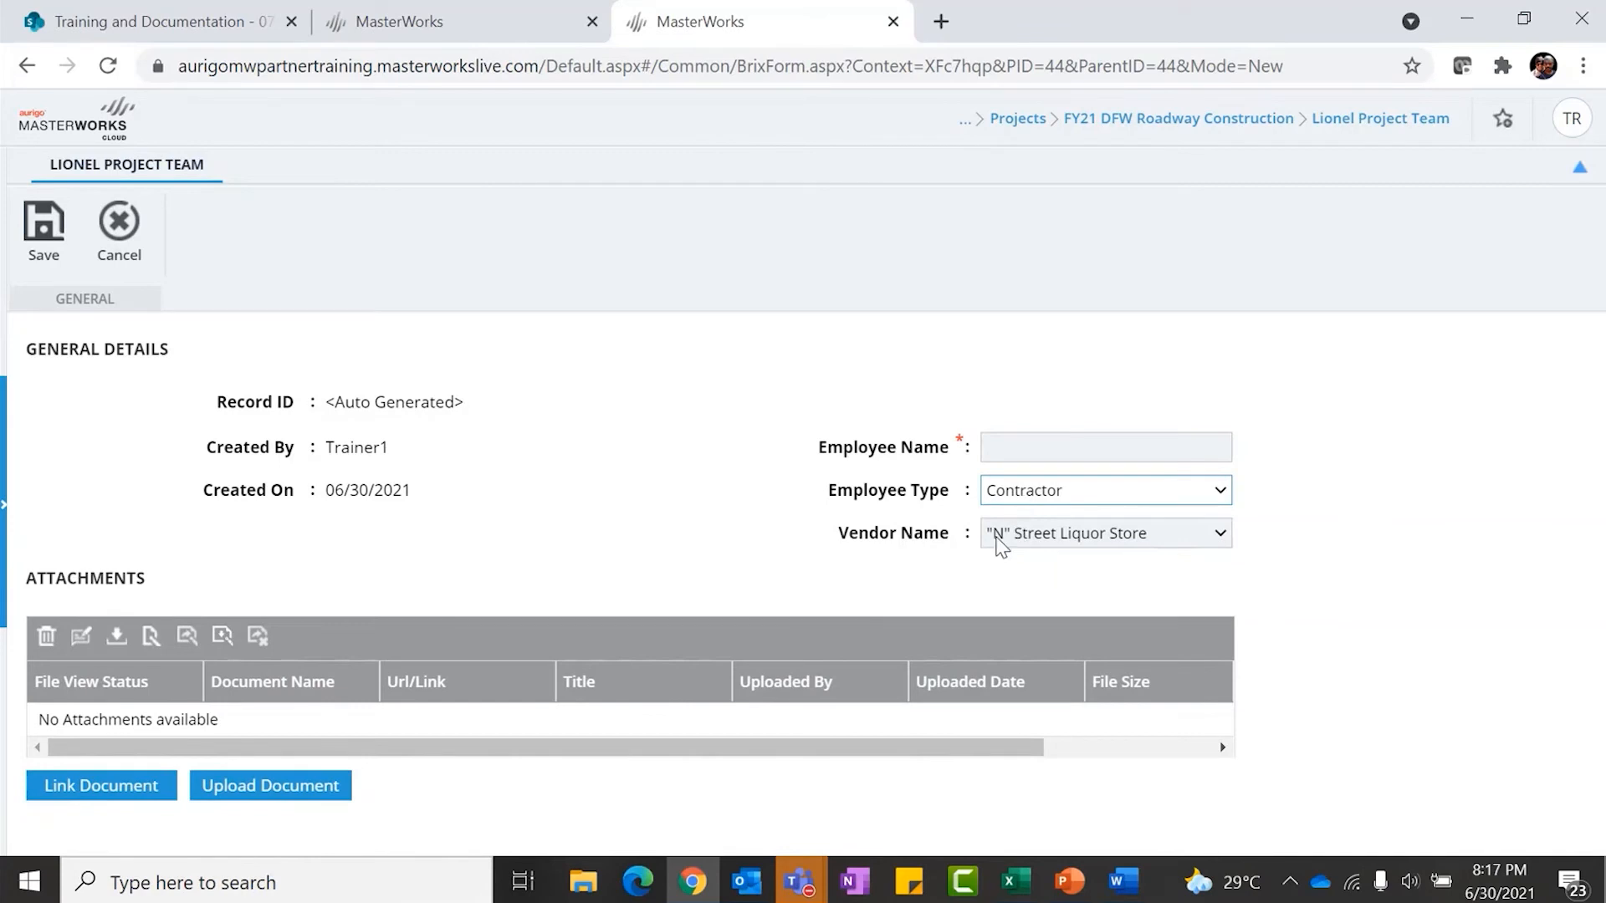
{"action": "left_click", "coordinate": [1020, 540]}
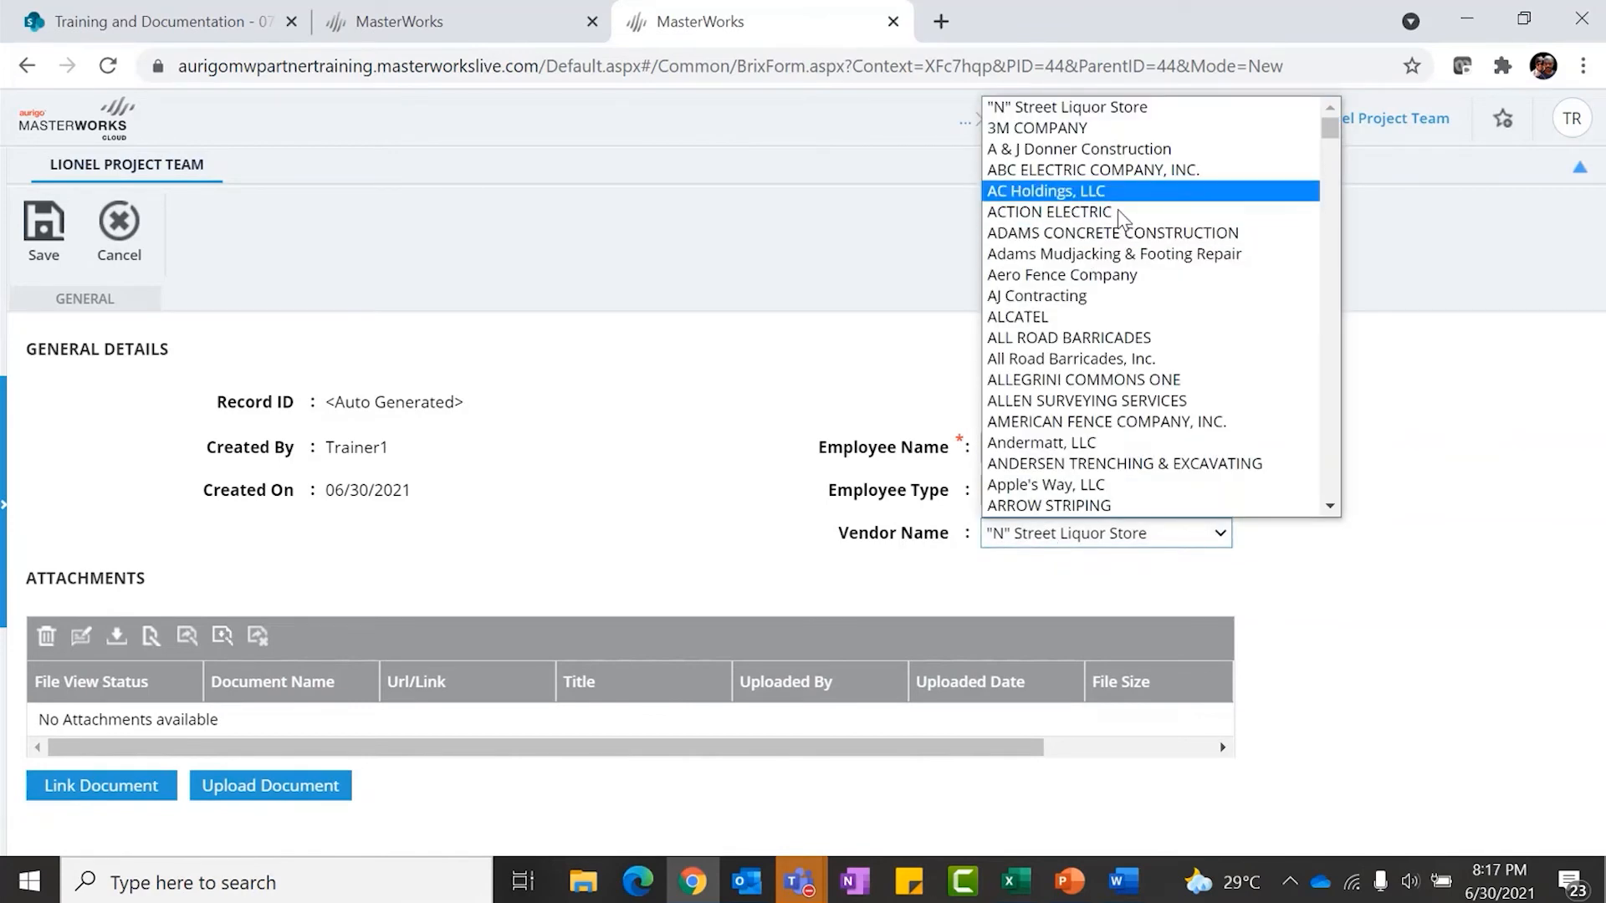
{"action": "left_click", "coordinate": [840, 369]}
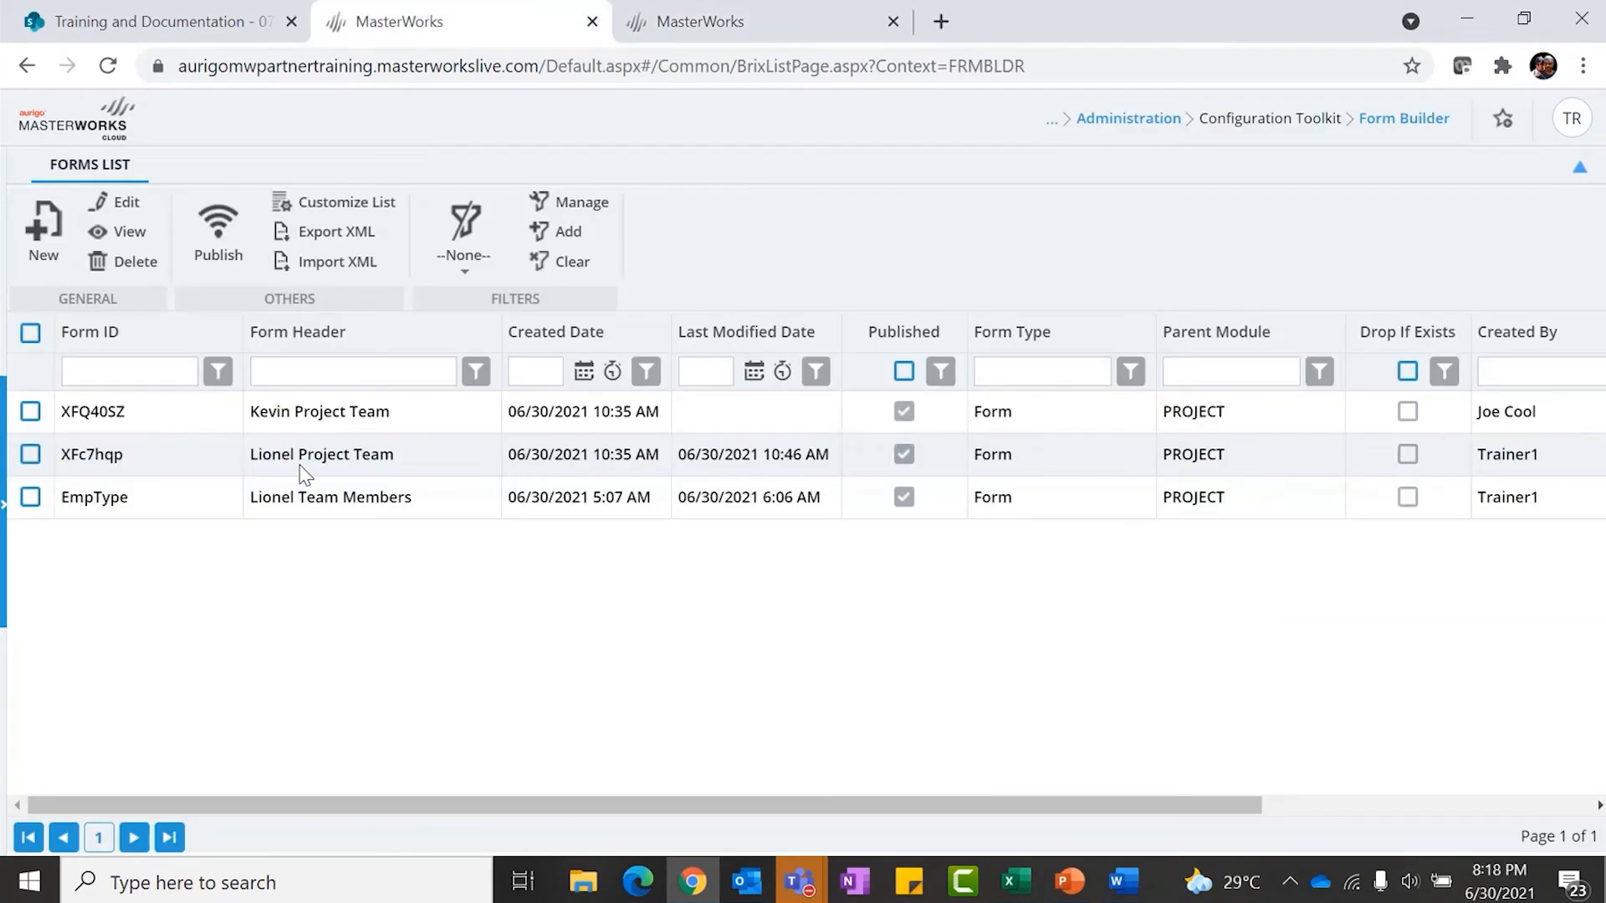
Reopen form XFc7hqp for editing in the Form Builder and add a Picker below the General Details section
{"action": "left_click", "coordinate": [299, 463]}
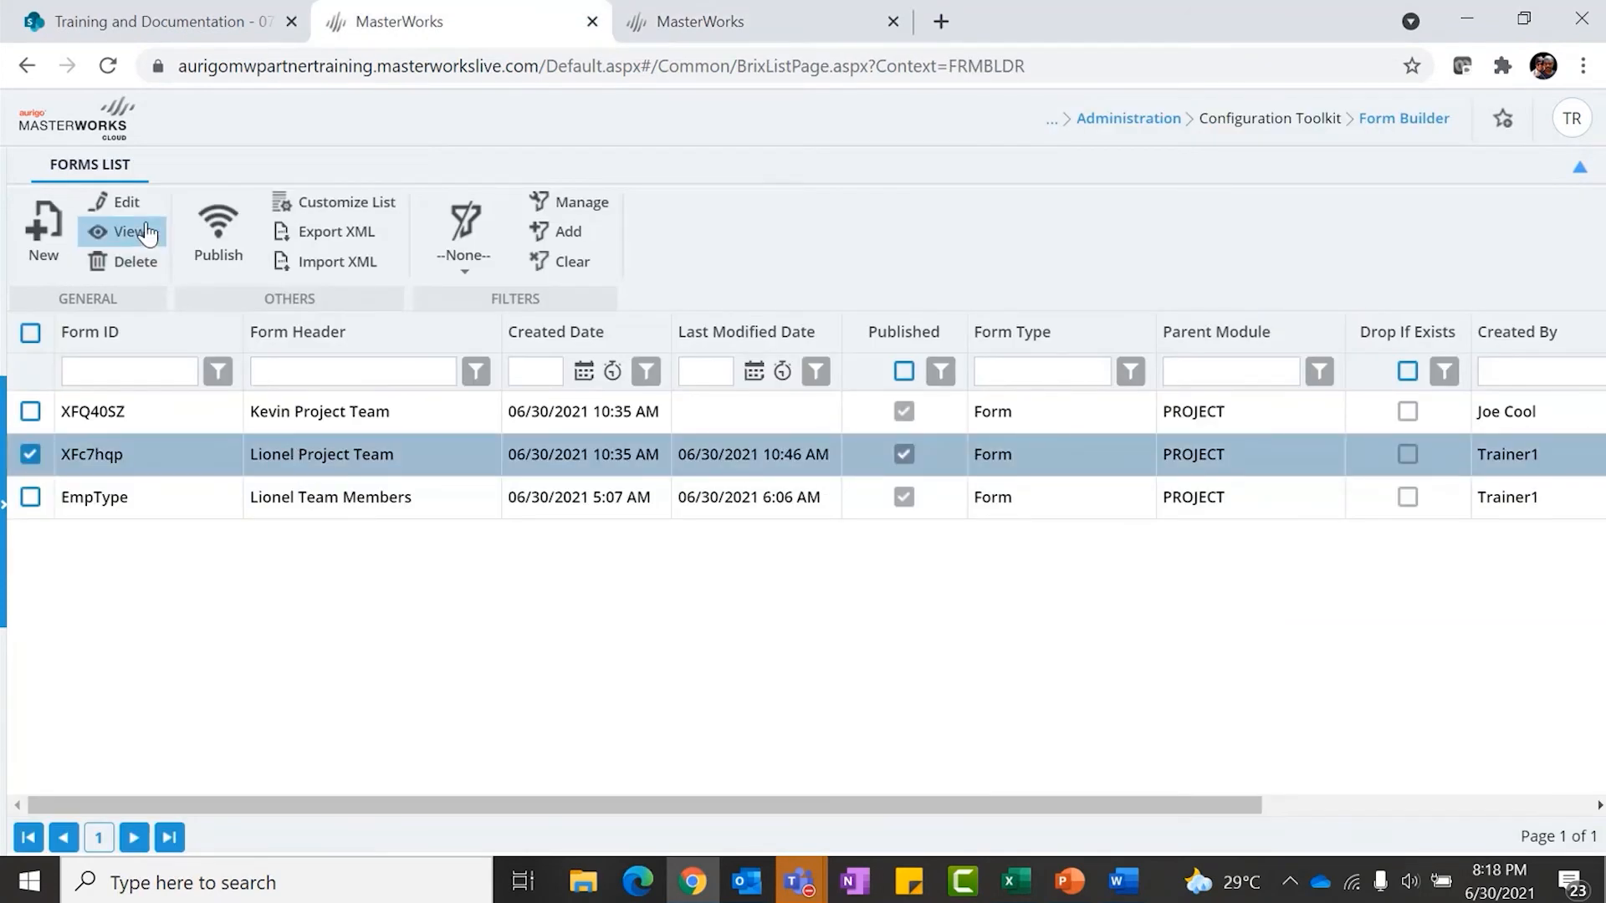
{"action": "left_click", "coordinate": [126, 204]}
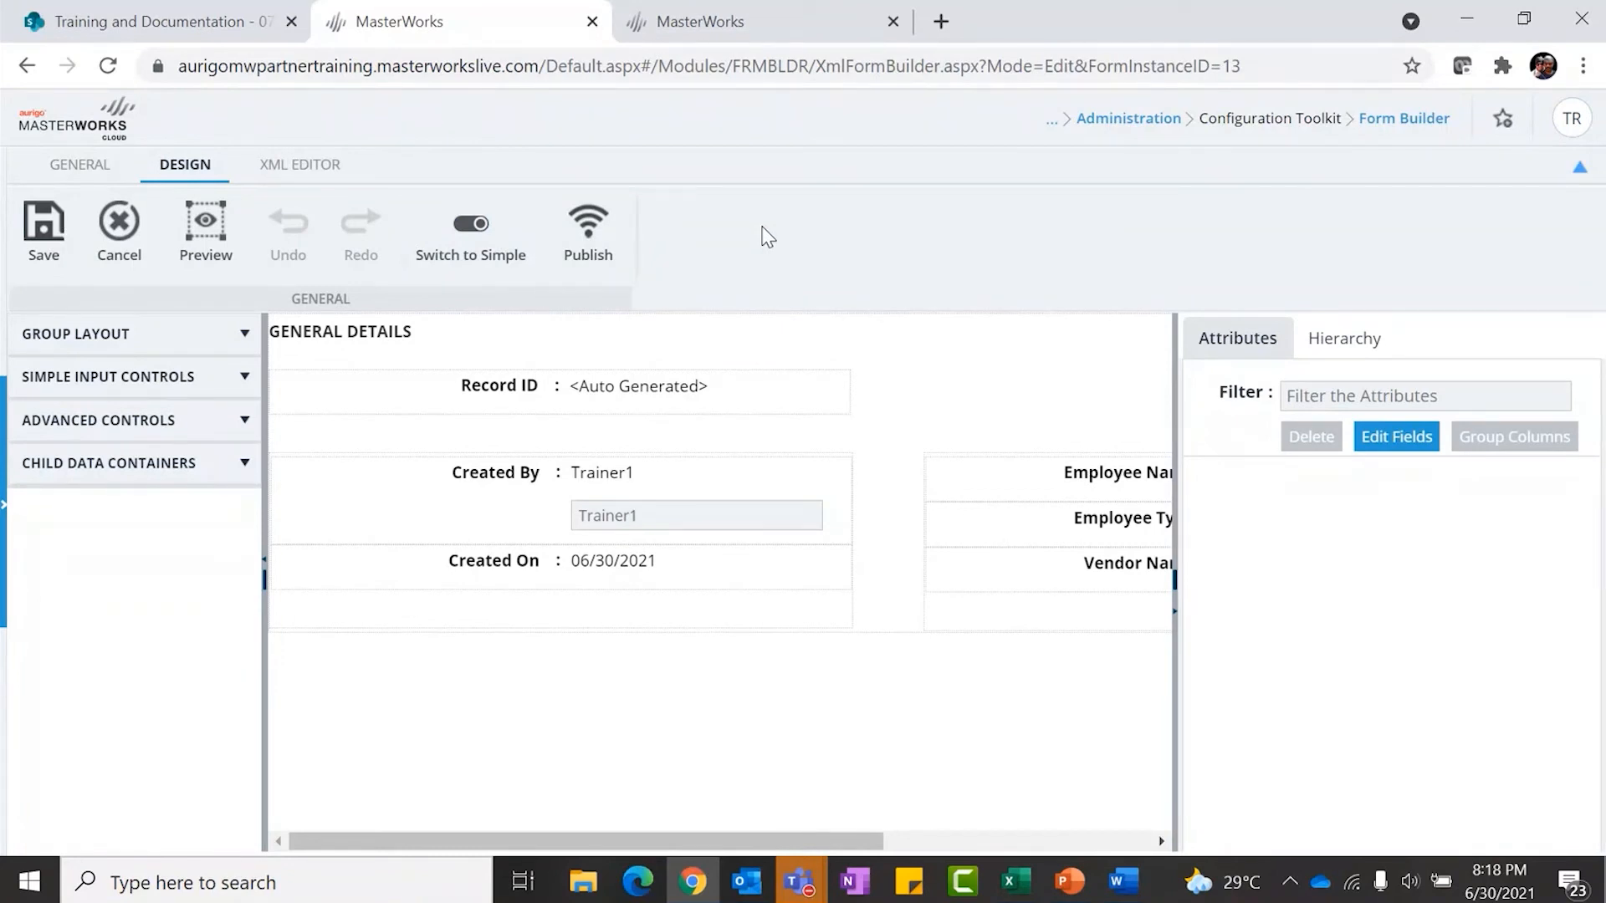
{"action": "left_click", "coordinate": [96, 464]}
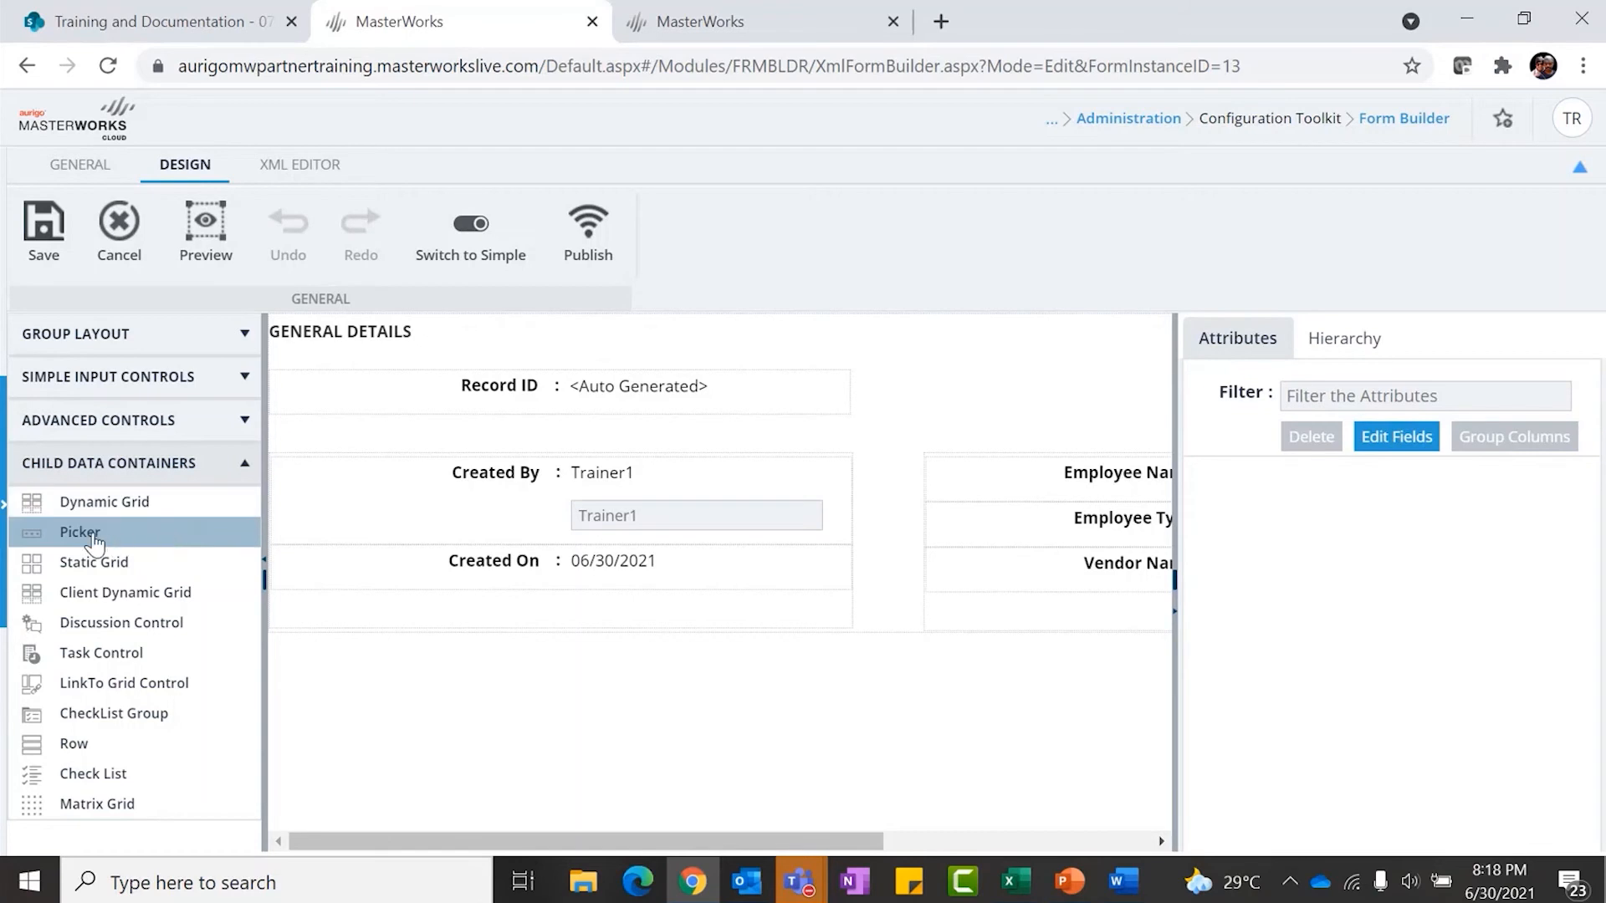
{"action": "left_click_drag", "start_coordinate": [92, 542], "coordinate": [563, 742]}
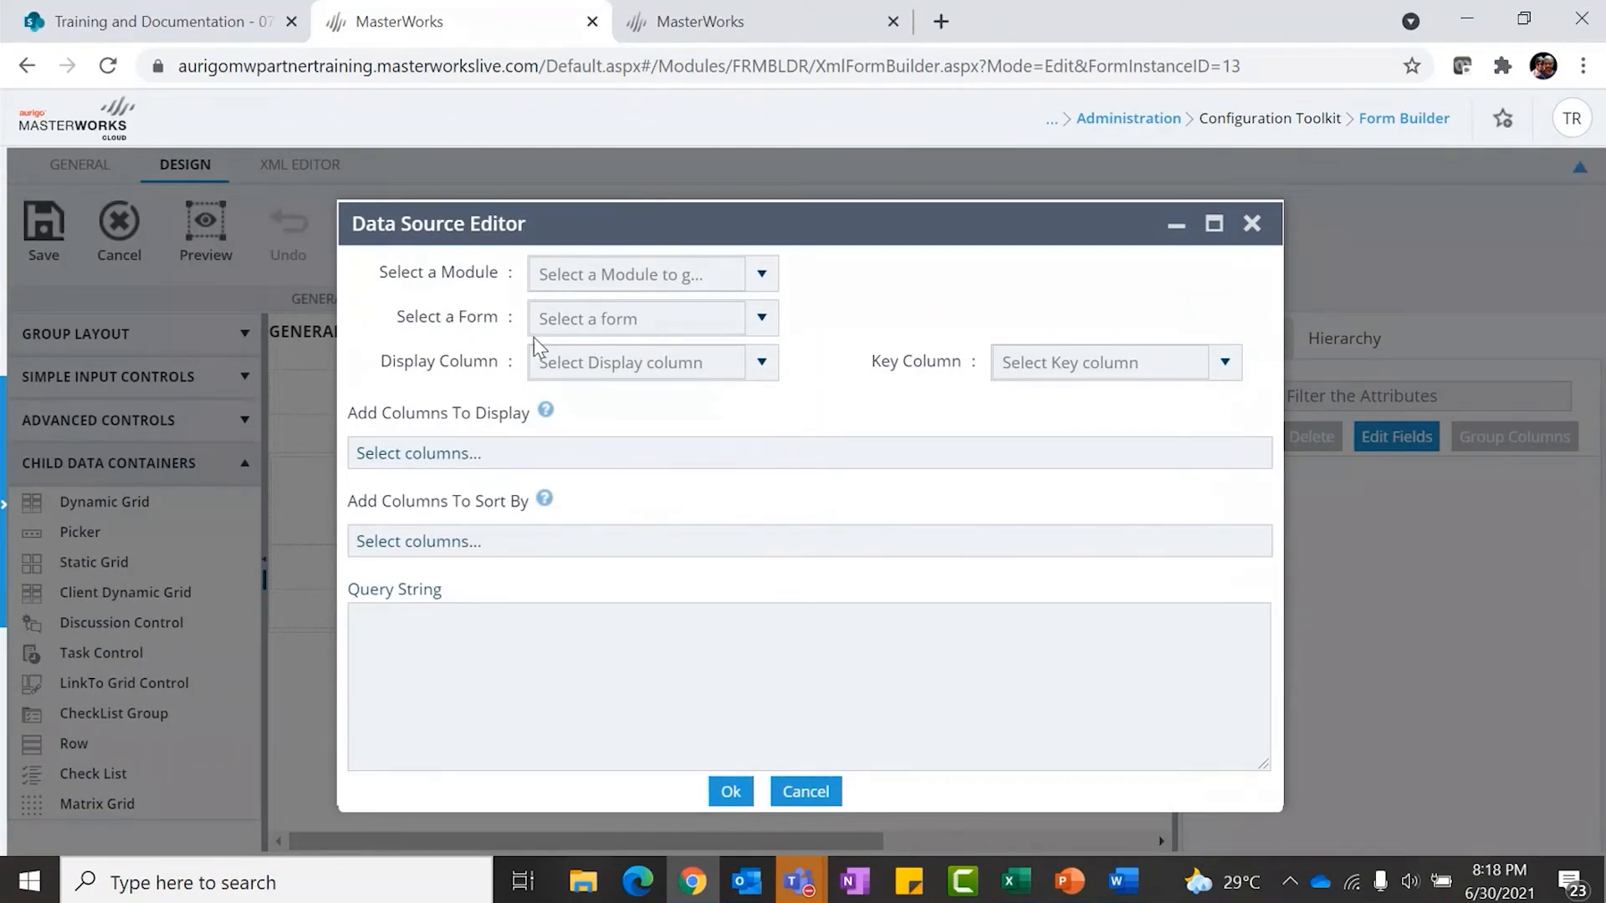
Set the Picker's data source to the Enterprise Resource Directory form of the Library module
{"action": "left_click", "coordinate": [764, 279]}
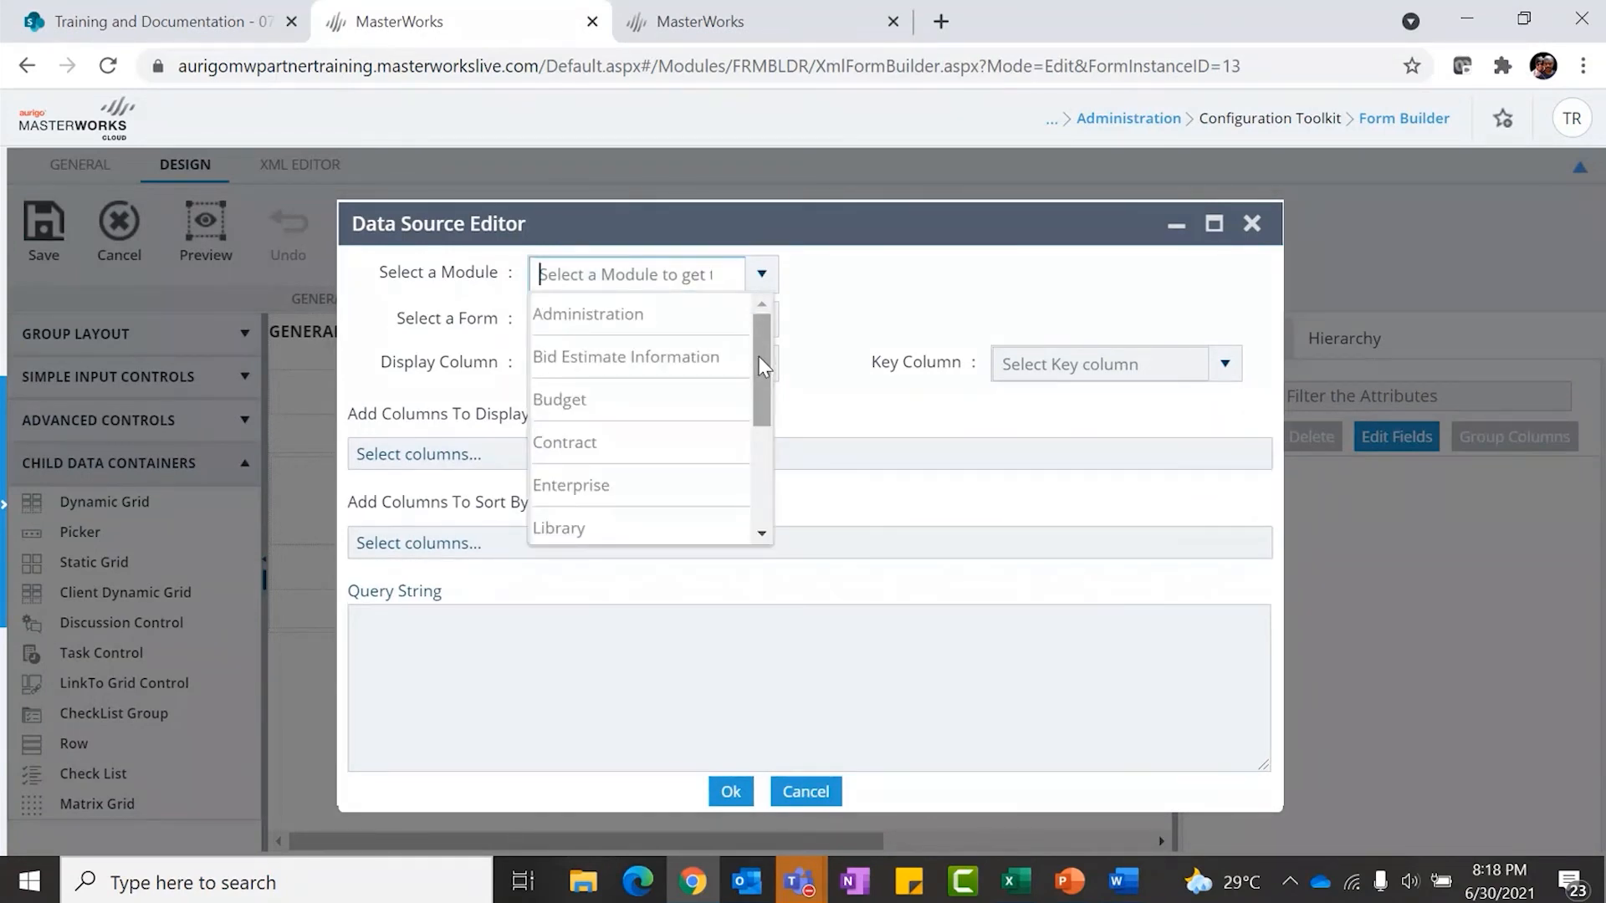
{"action": "left_click_drag", "start_coordinate": [760, 356], "coordinate": [760, 374]}
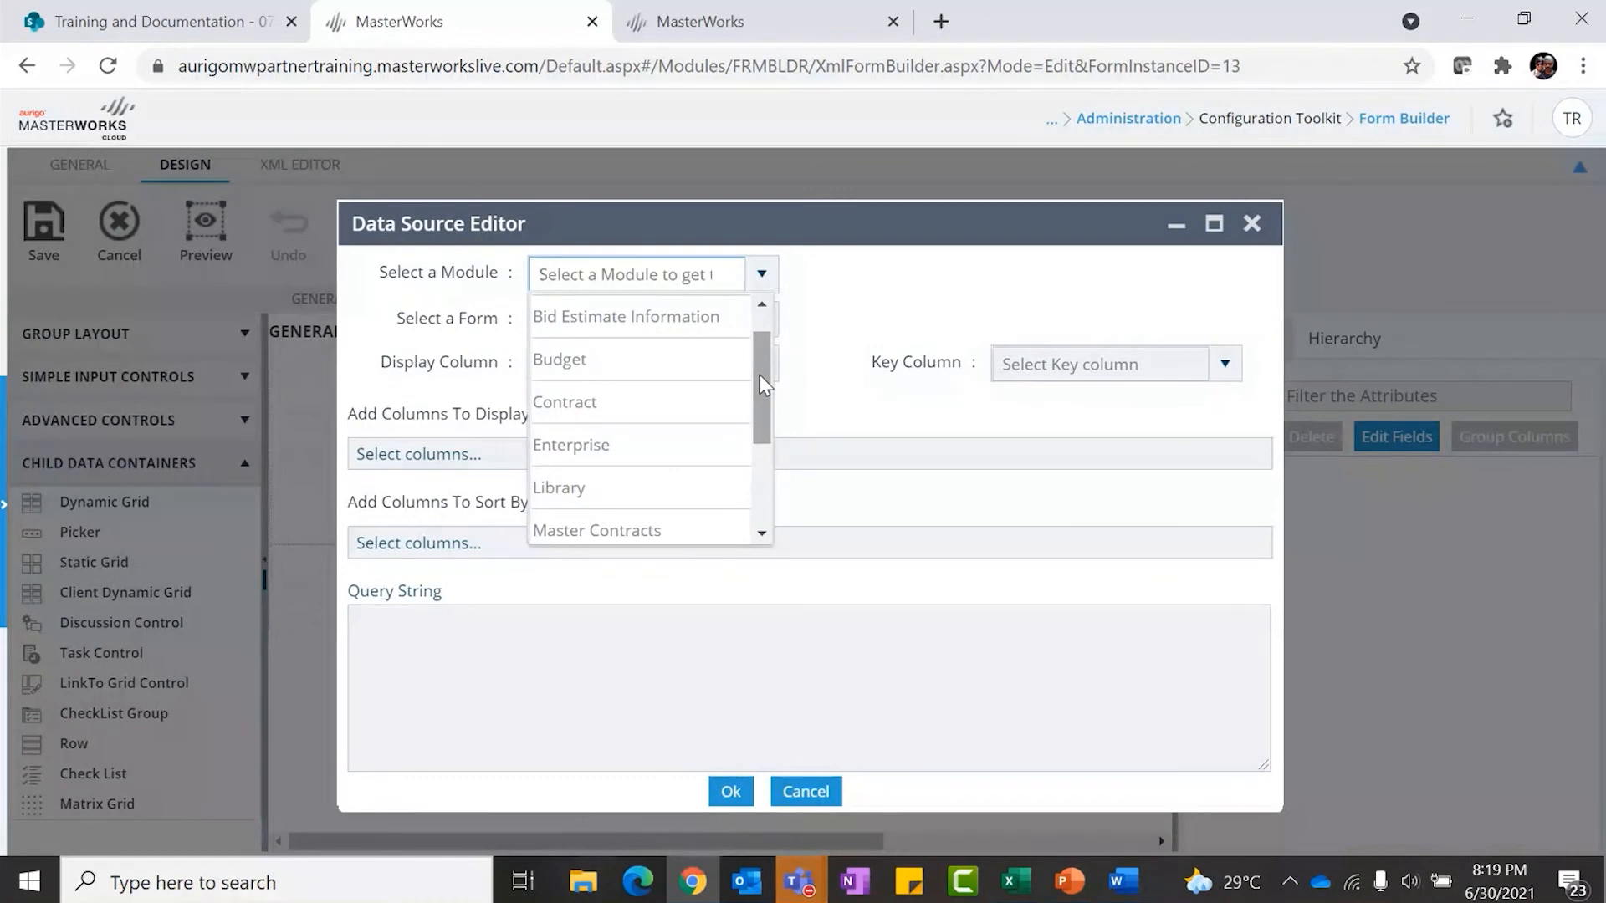
{"action": "left_click", "coordinate": [618, 492]}
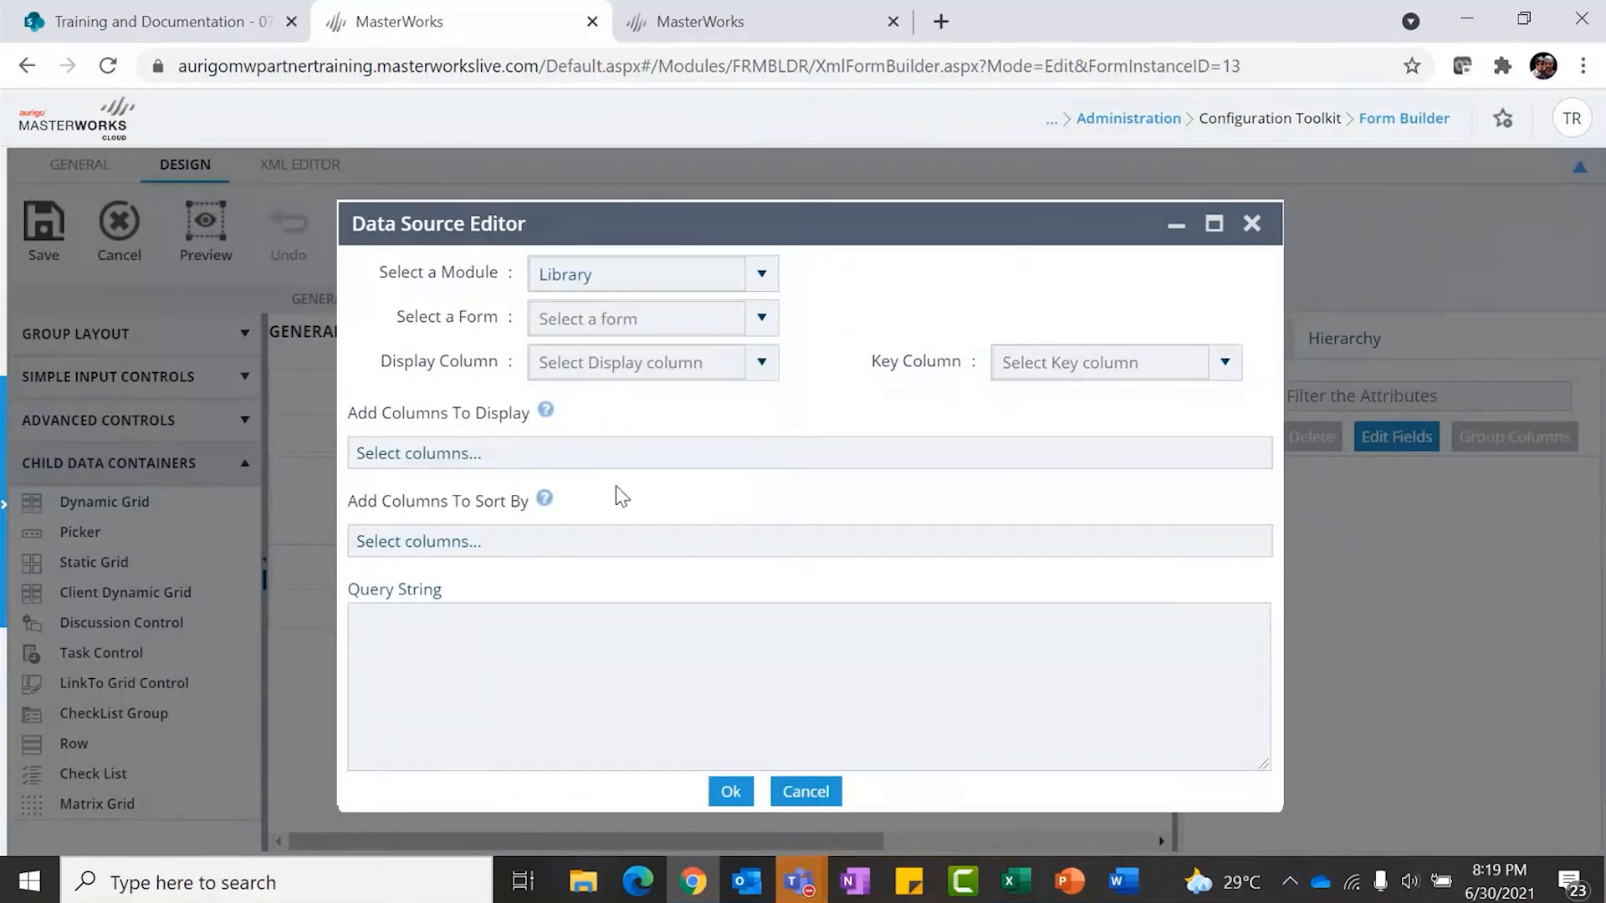
{"action": "left_click", "coordinate": [762, 318]}
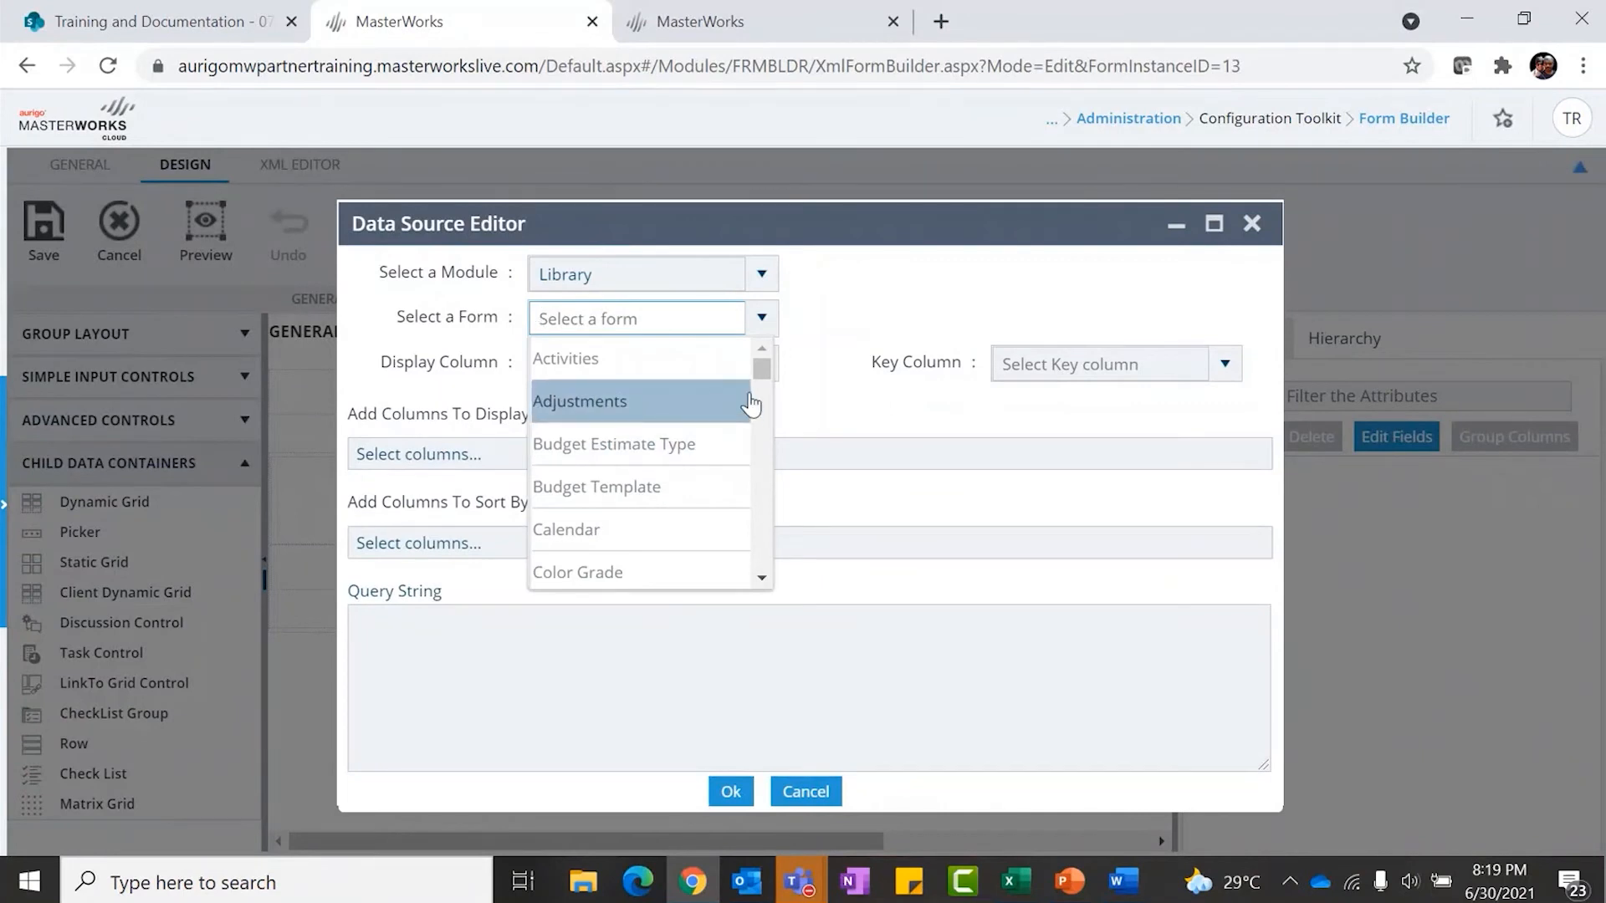
{"action": "type", "text": "enterp"}
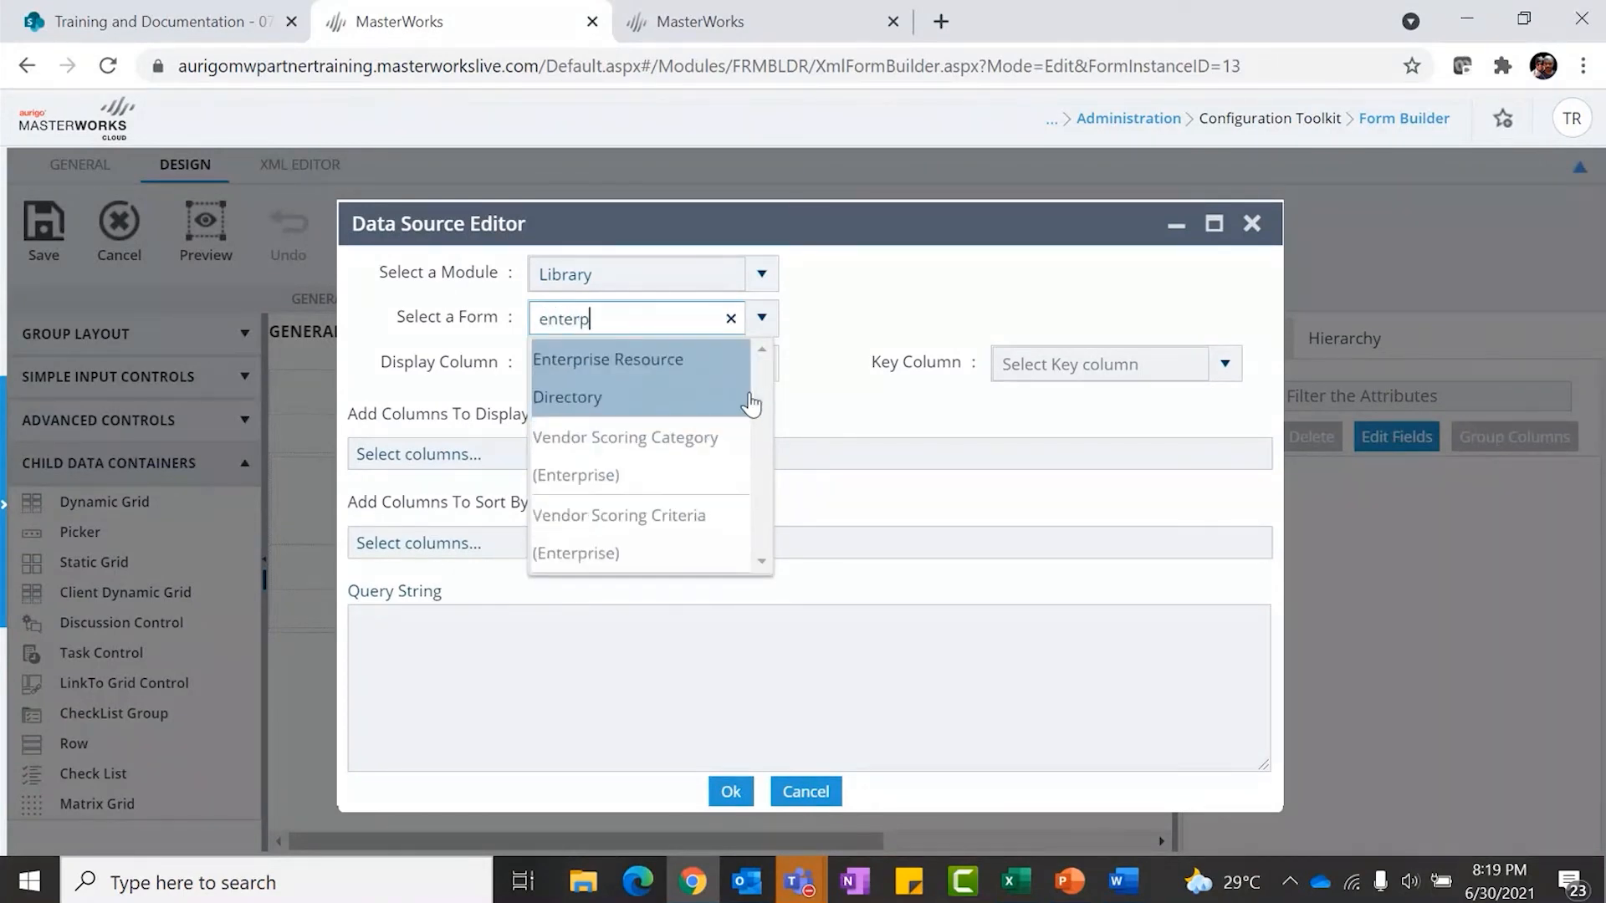
{"action": "left_click", "coordinate": [631, 389]}
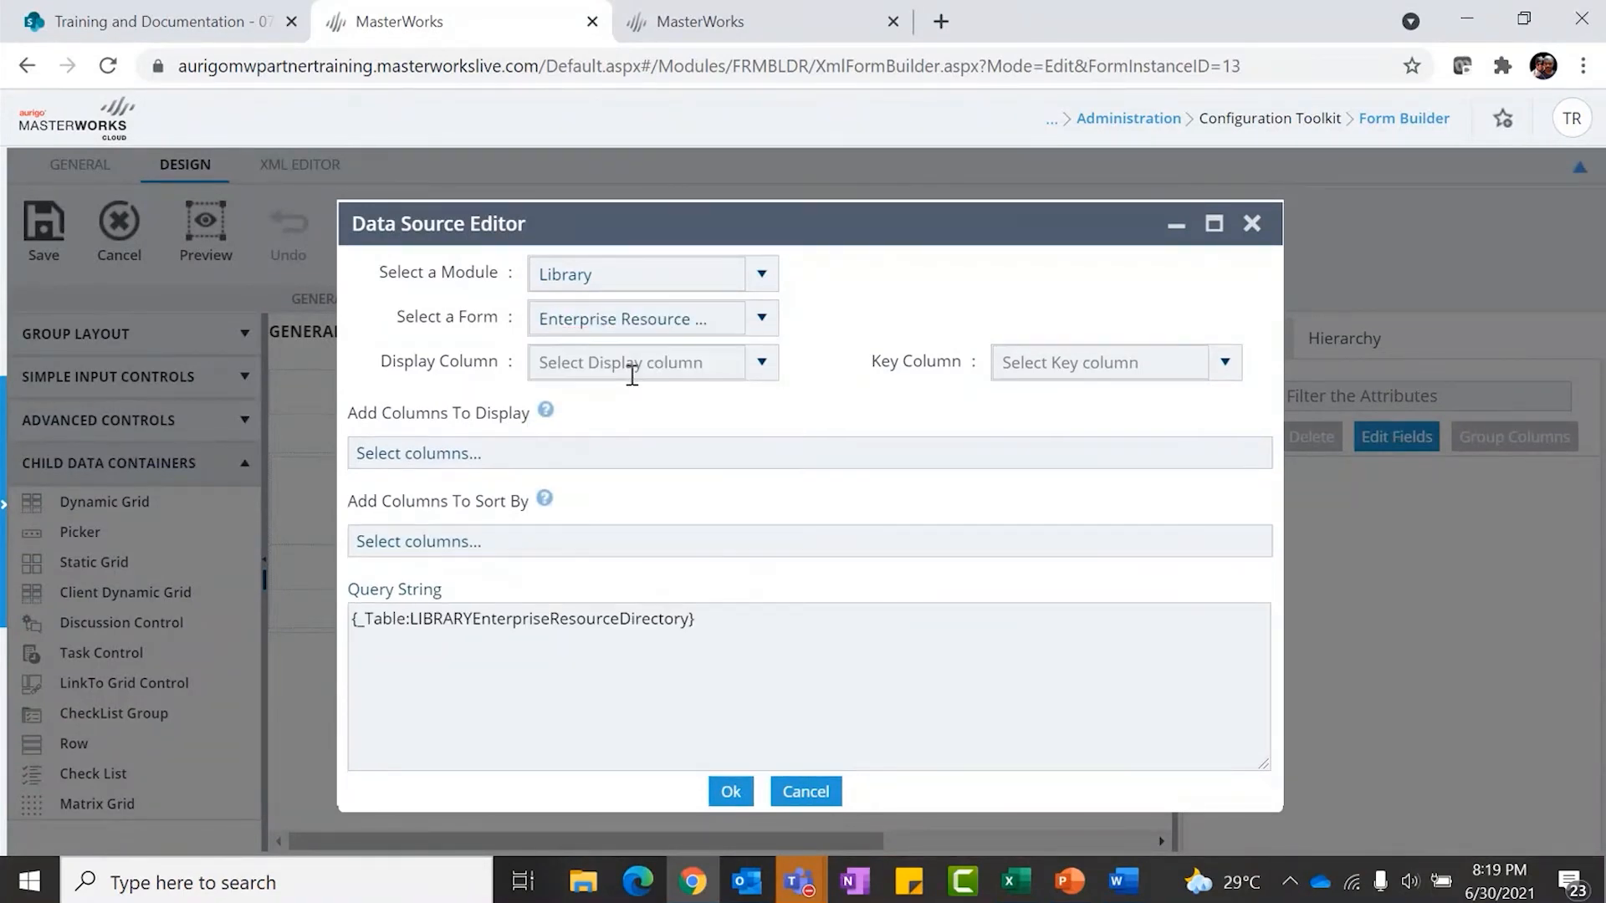
Choose Name as both the display column and the key column of the Picker's data source
{"action": "left_click", "coordinate": [762, 365]}
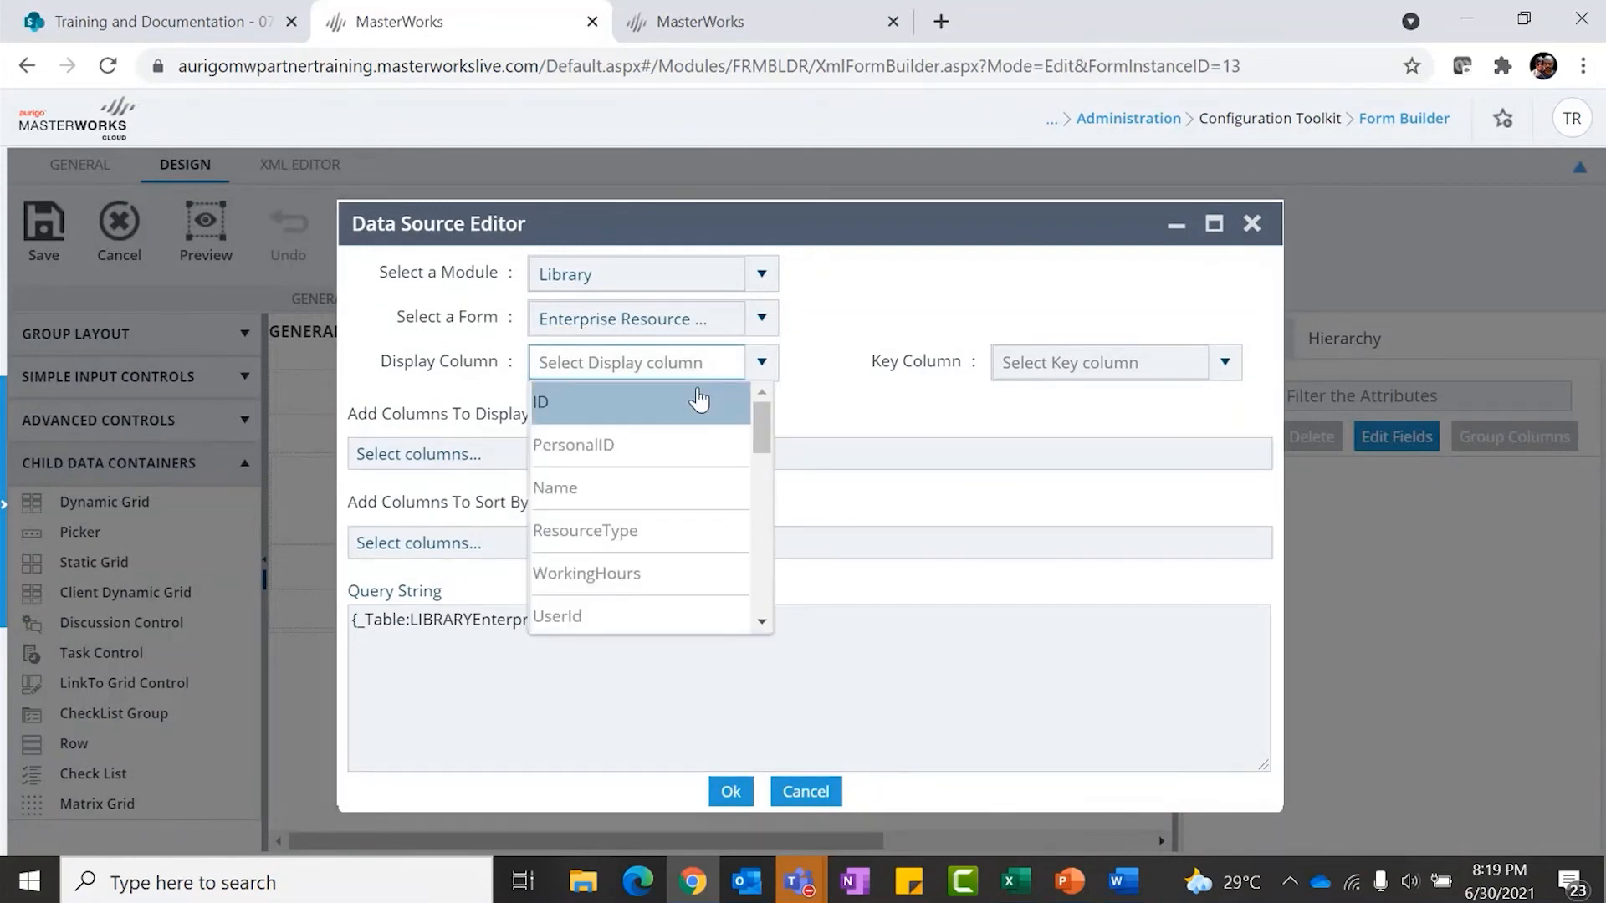
{"action": "left_click", "coordinate": [628, 491]}
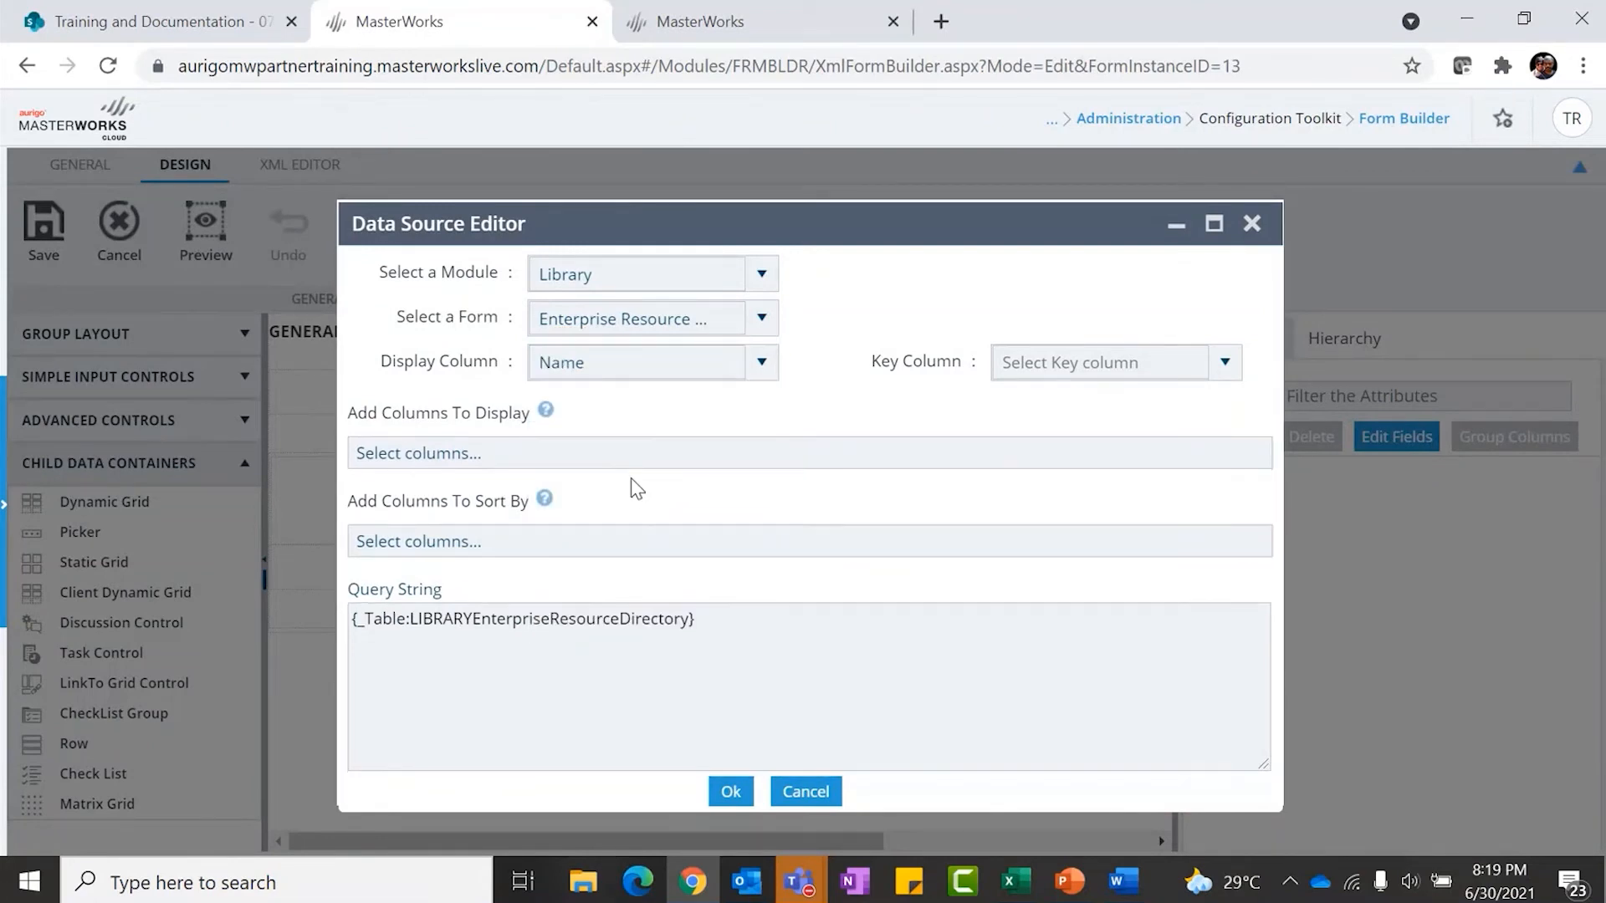
{"action": "left_click", "coordinate": [1189, 375]}
{"action": "left_click", "coordinate": [1066, 487]}
Add ID, Name, ResourceType and WorkingHours as the Picker's columns to display
{"action": "left_click", "coordinate": [491, 450]}
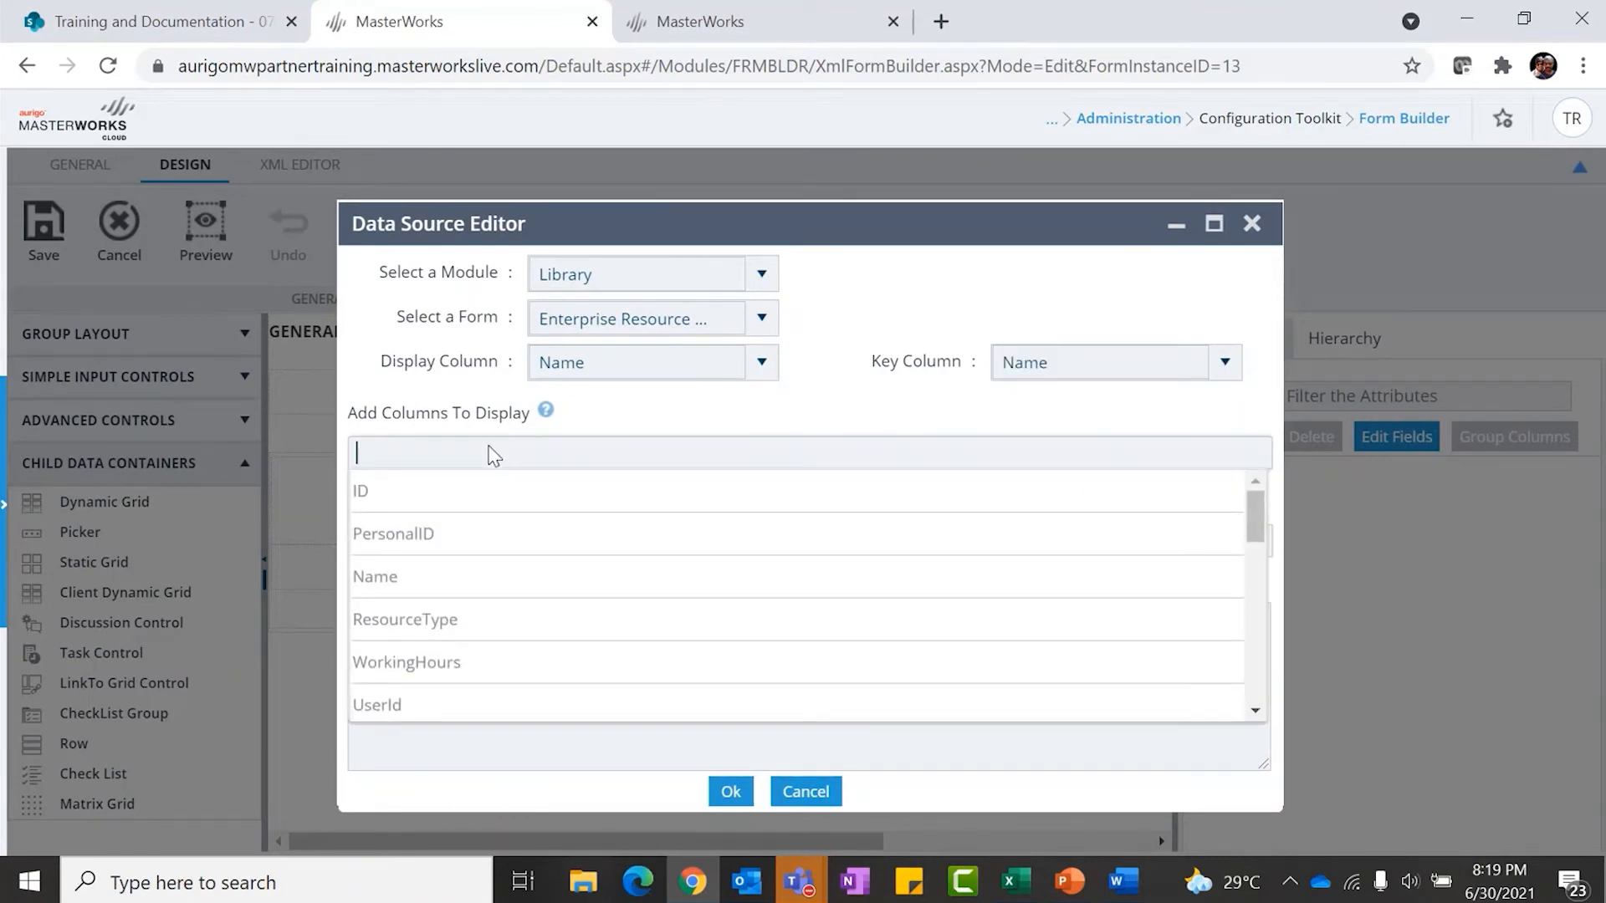
{"action": "left_click", "coordinate": [459, 491]}
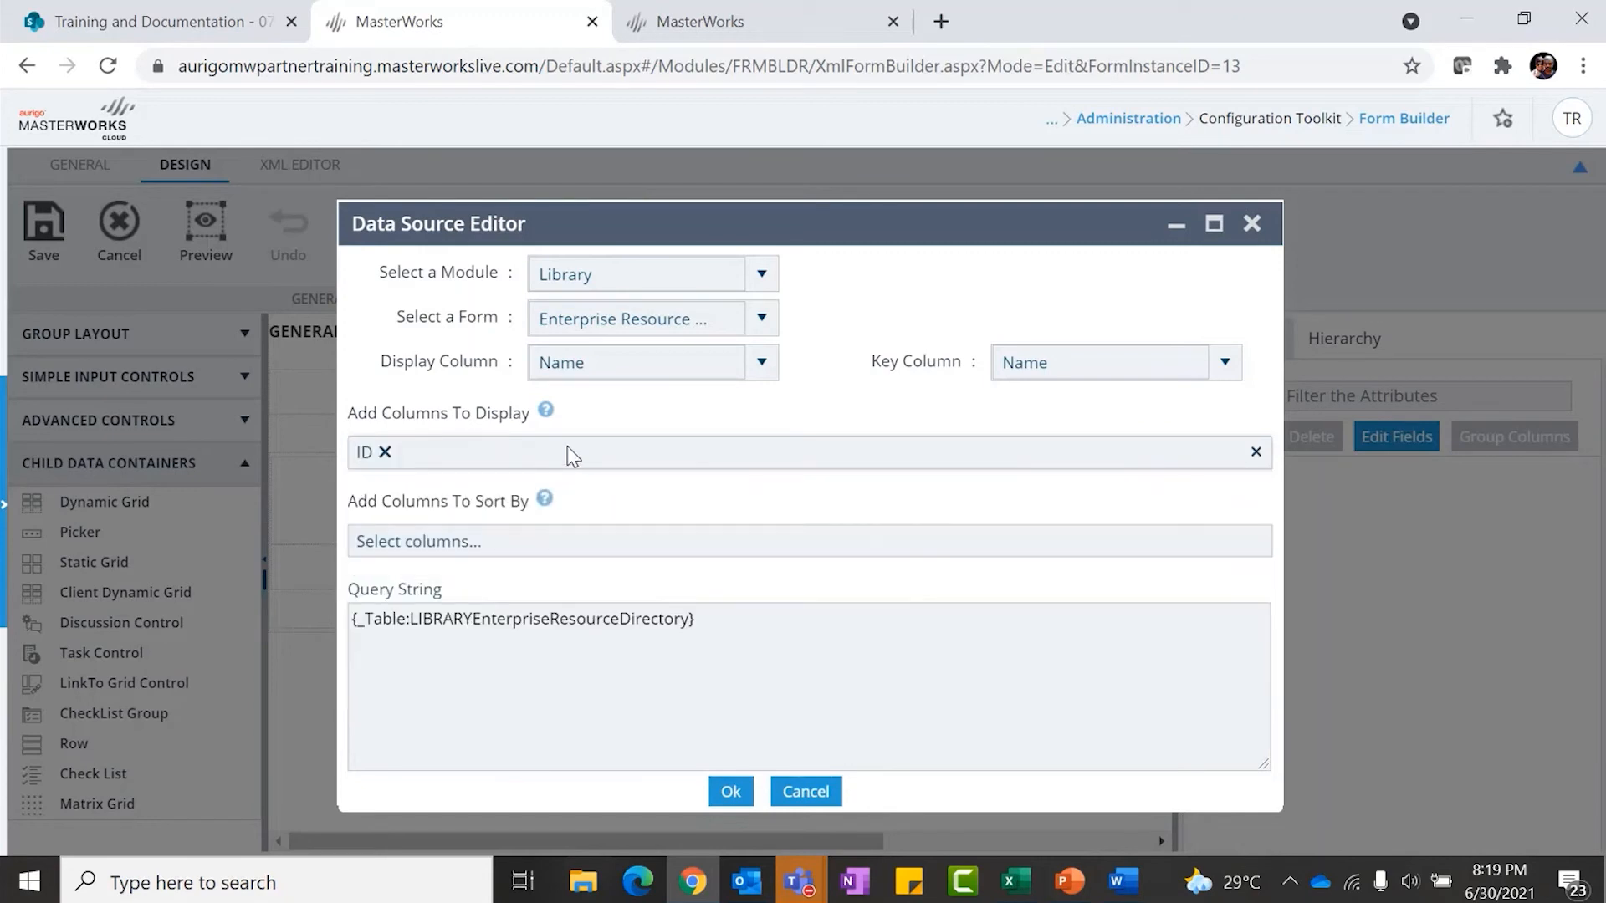
{"action": "left_click", "coordinate": [562, 452]}
{"action": "left_click", "coordinate": [466, 586]}
{"action": "left_click", "coordinate": [603, 456]}
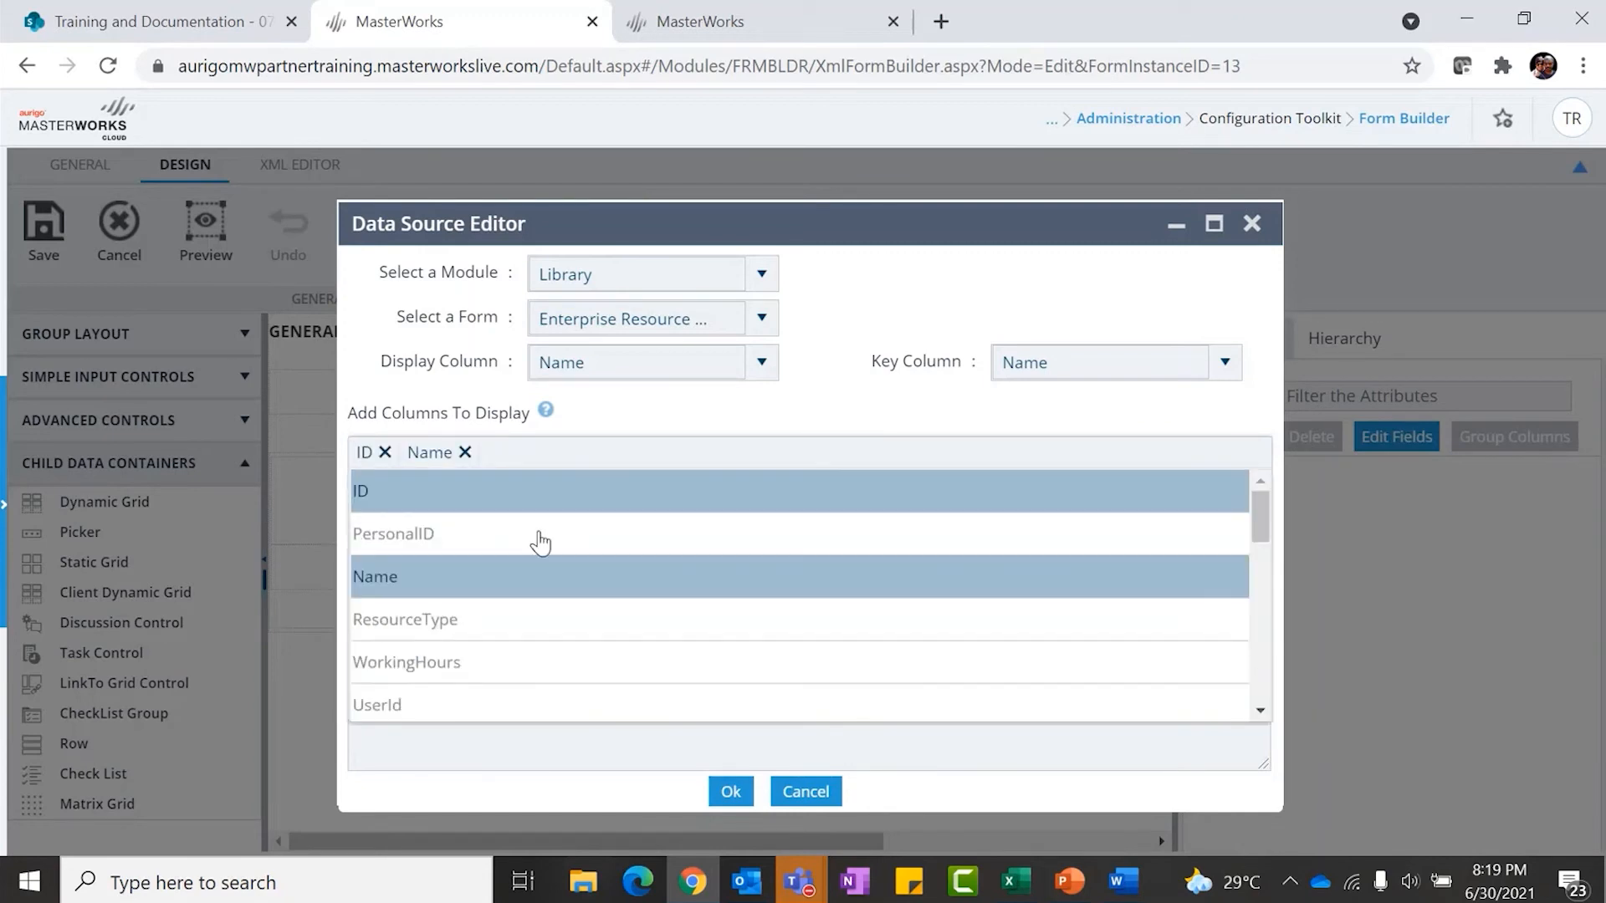
{"action": "left_click", "coordinate": [484, 621]}
{"action": "left_click", "coordinate": [665, 453]}
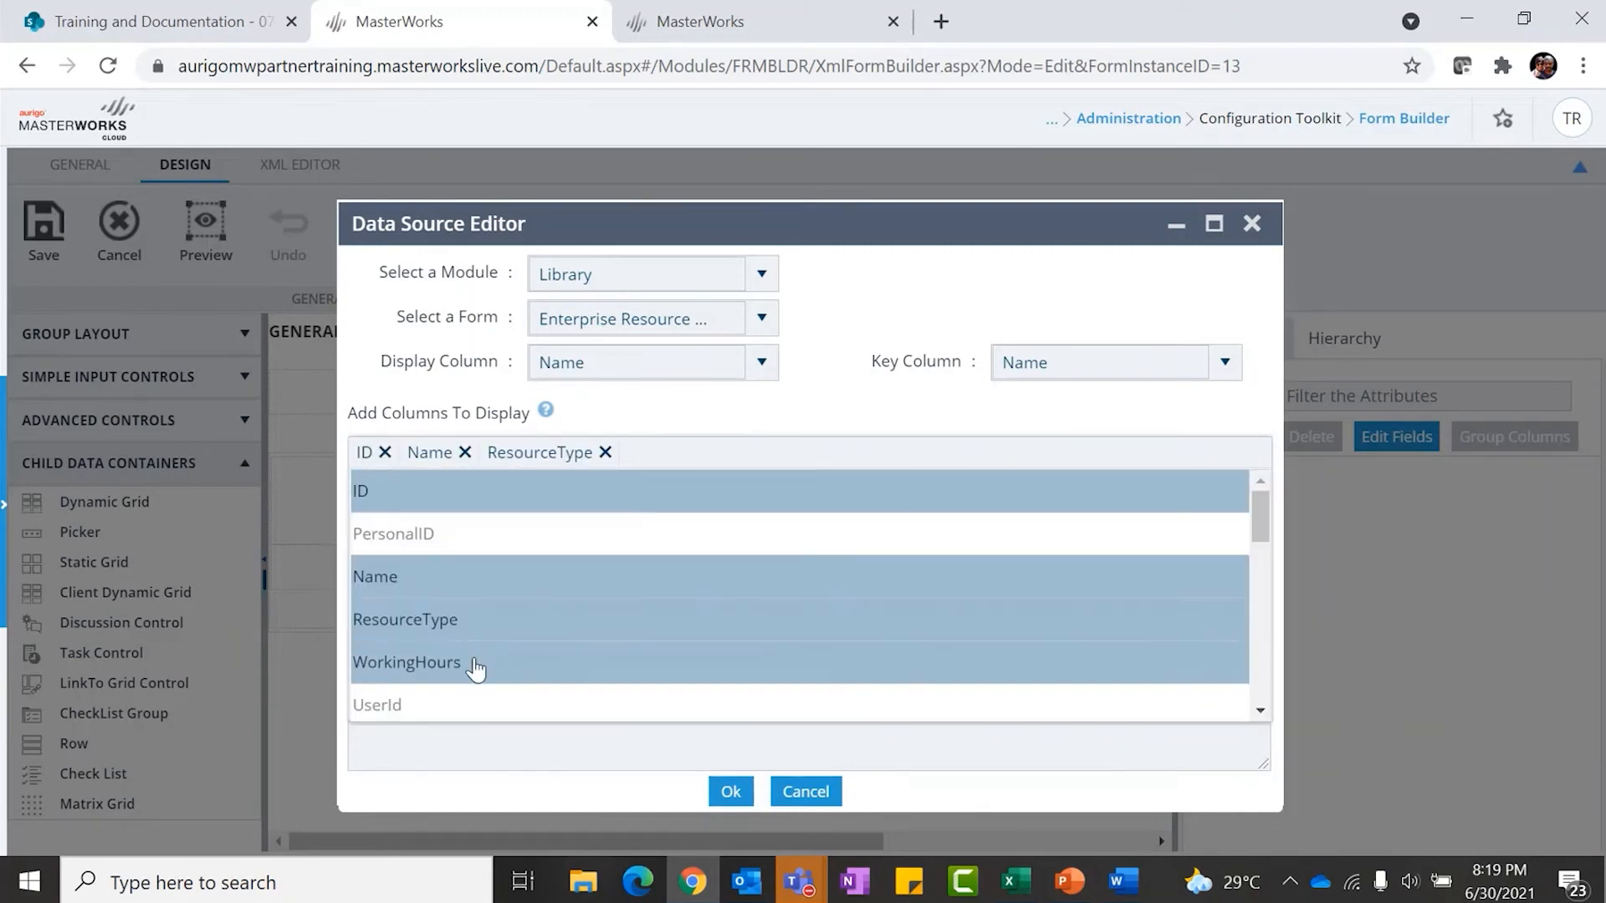
{"action": "left_click", "coordinate": [474, 665]}
Add ID, Name, ResourceType and WorkingHours as the columns to sort by, and confirm the Picker's data source
{"action": "left_click", "coordinate": [492, 539]}
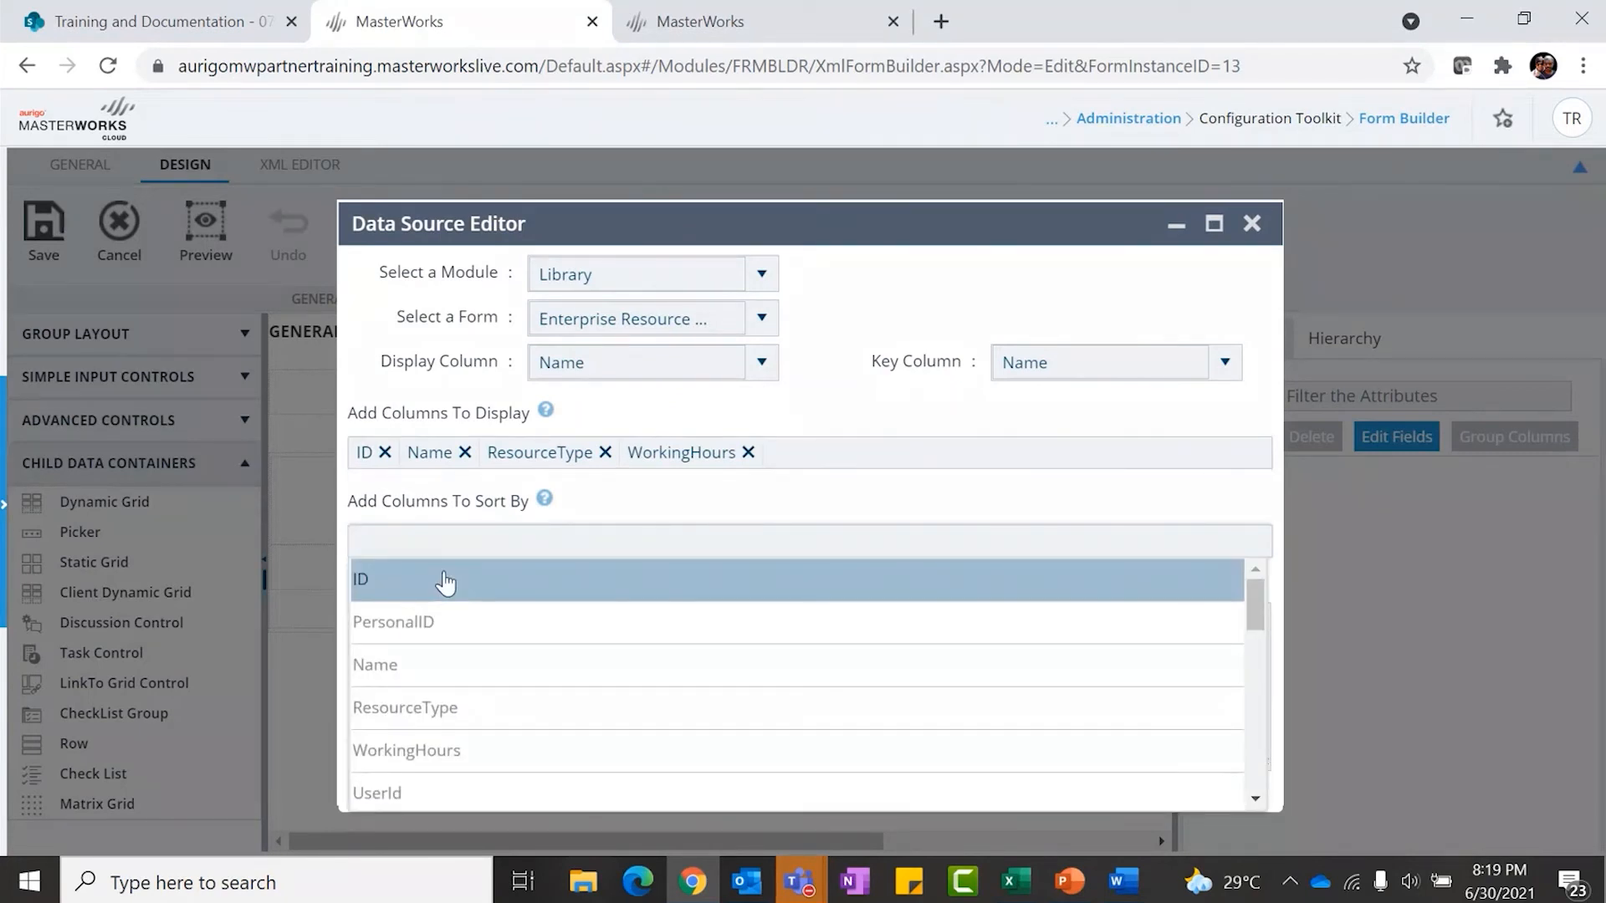
{"action": "left_click", "coordinate": [444, 584]}
{"action": "left_click", "coordinate": [487, 548]}
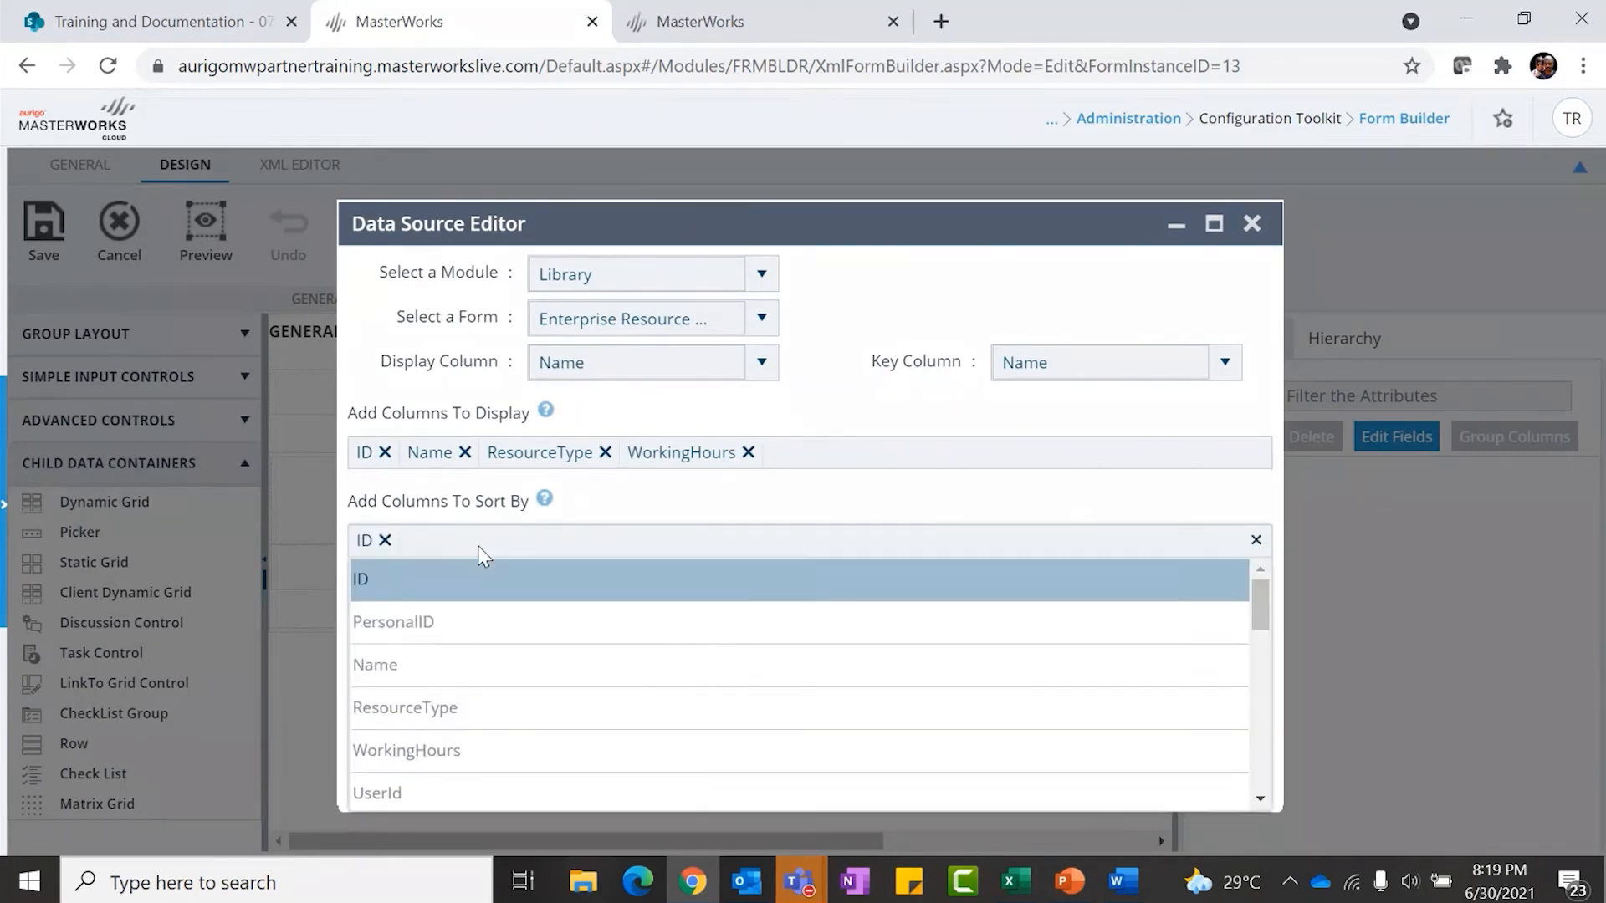
{"action": "left_click", "coordinate": [421, 665]}
{"action": "left_click", "coordinate": [532, 544]}
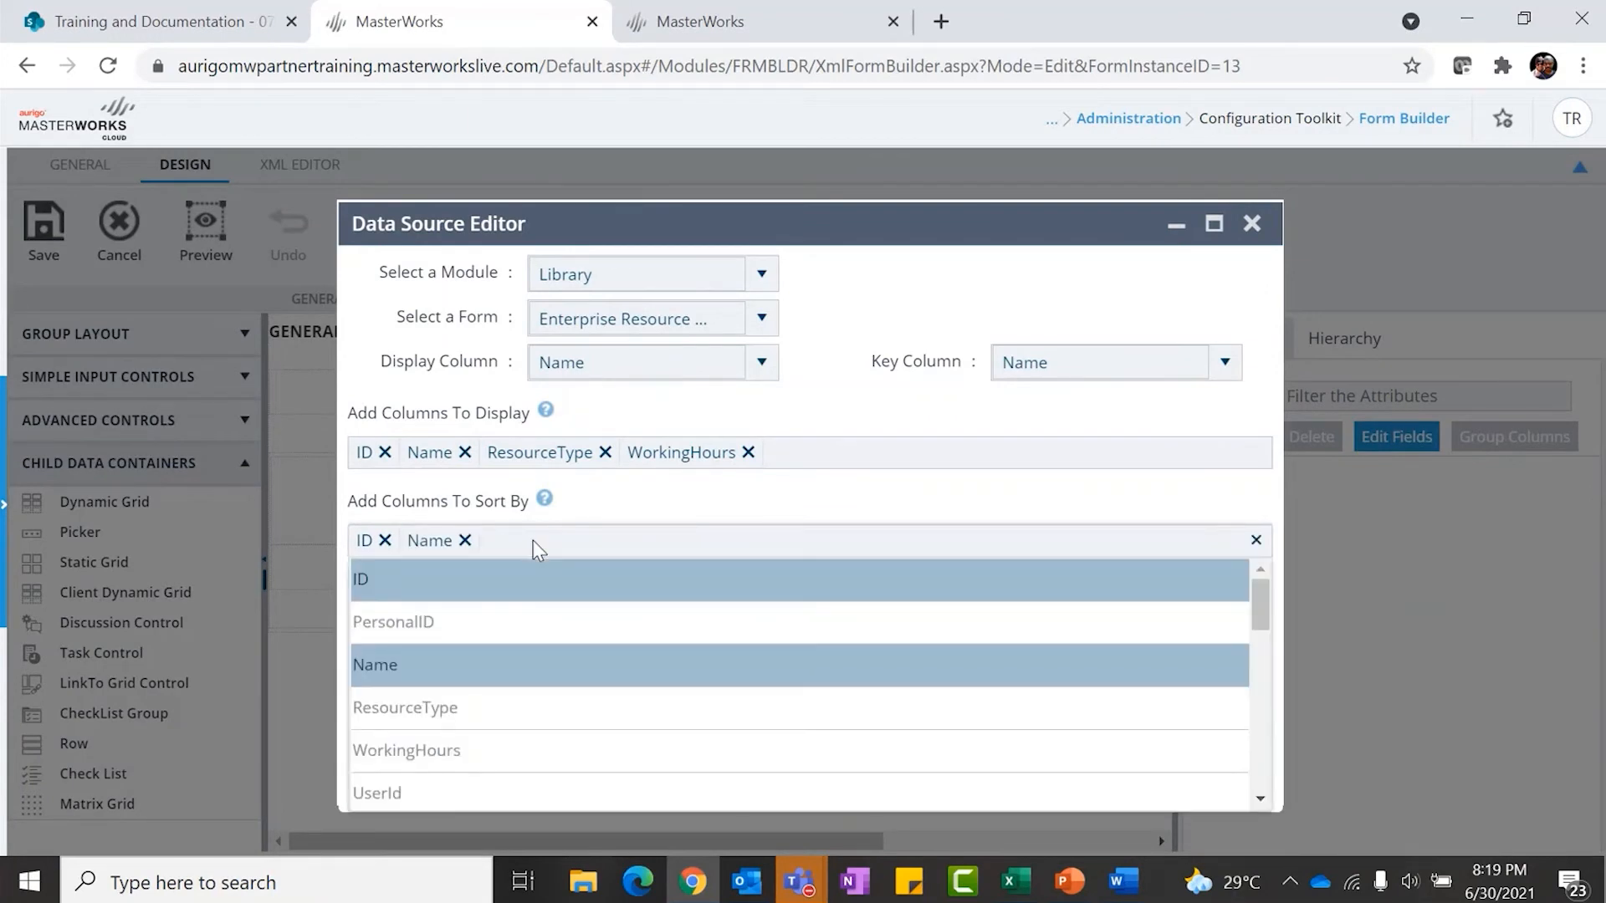
{"action": "left_click", "coordinate": [458, 707]}
{"action": "left_click", "coordinate": [661, 549]}
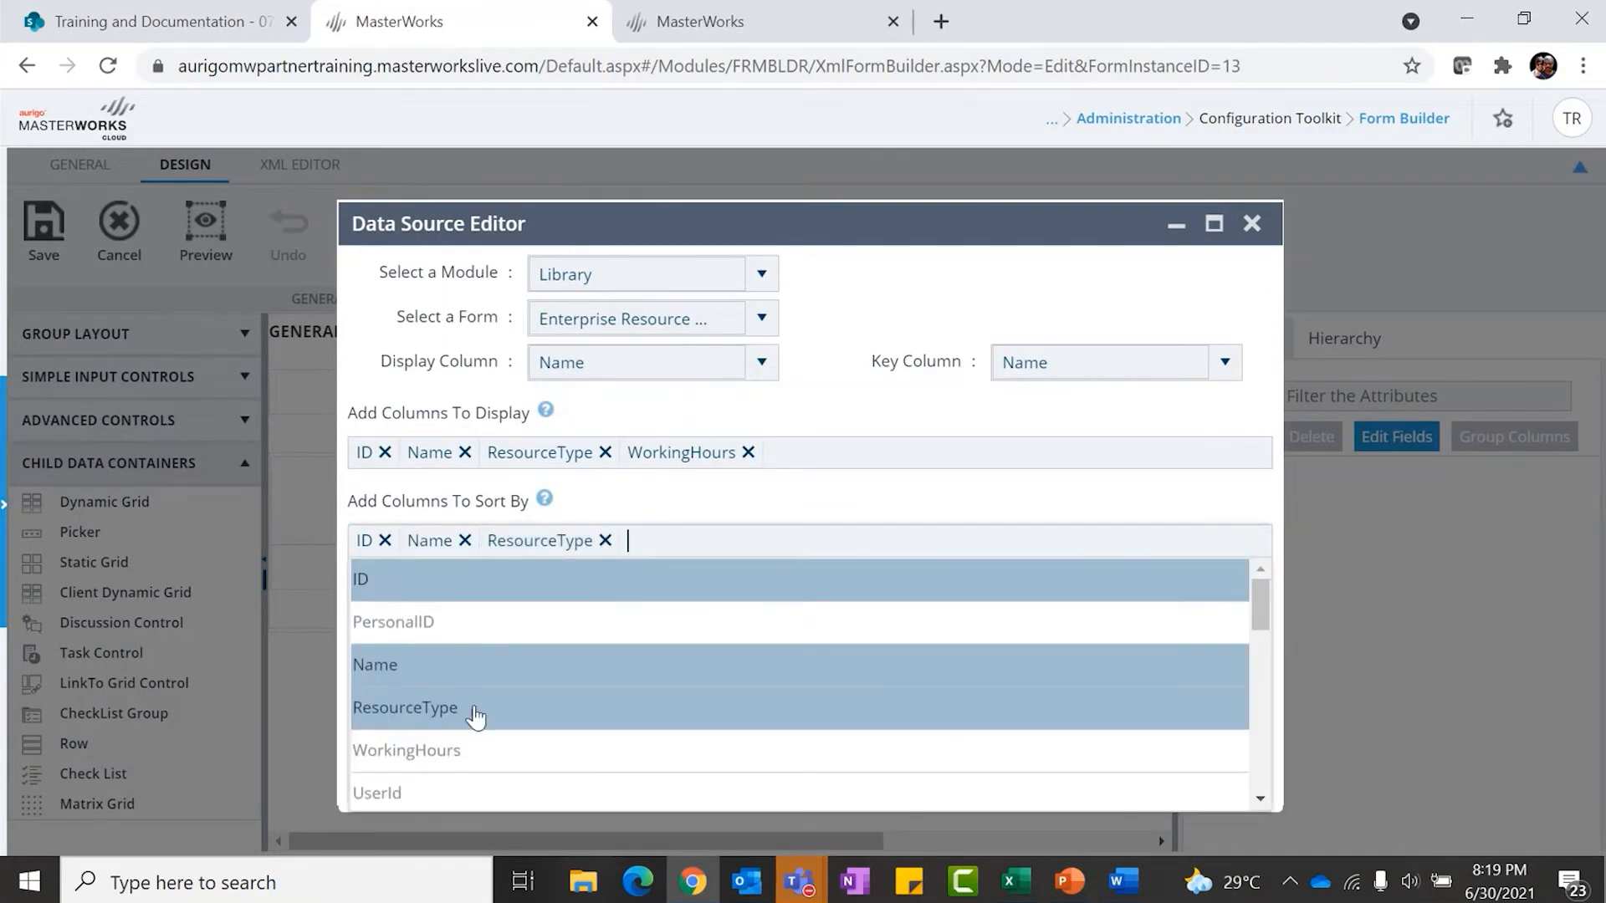
{"action": "left_click", "coordinate": [448, 750]}
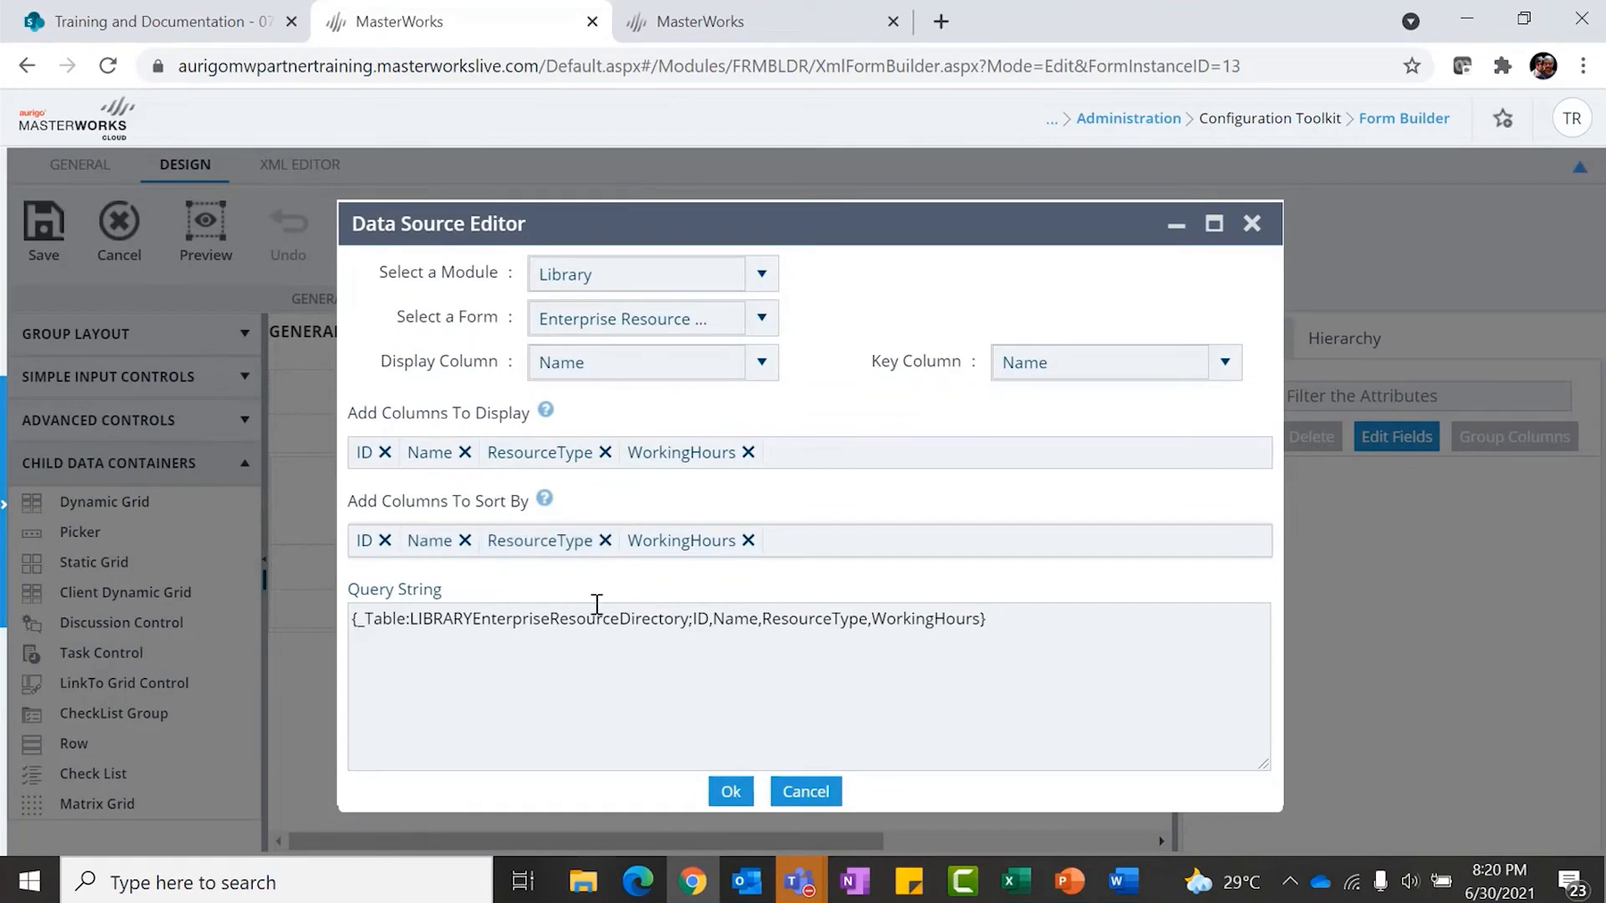
{"action": "left_click", "coordinate": [731, 791]}
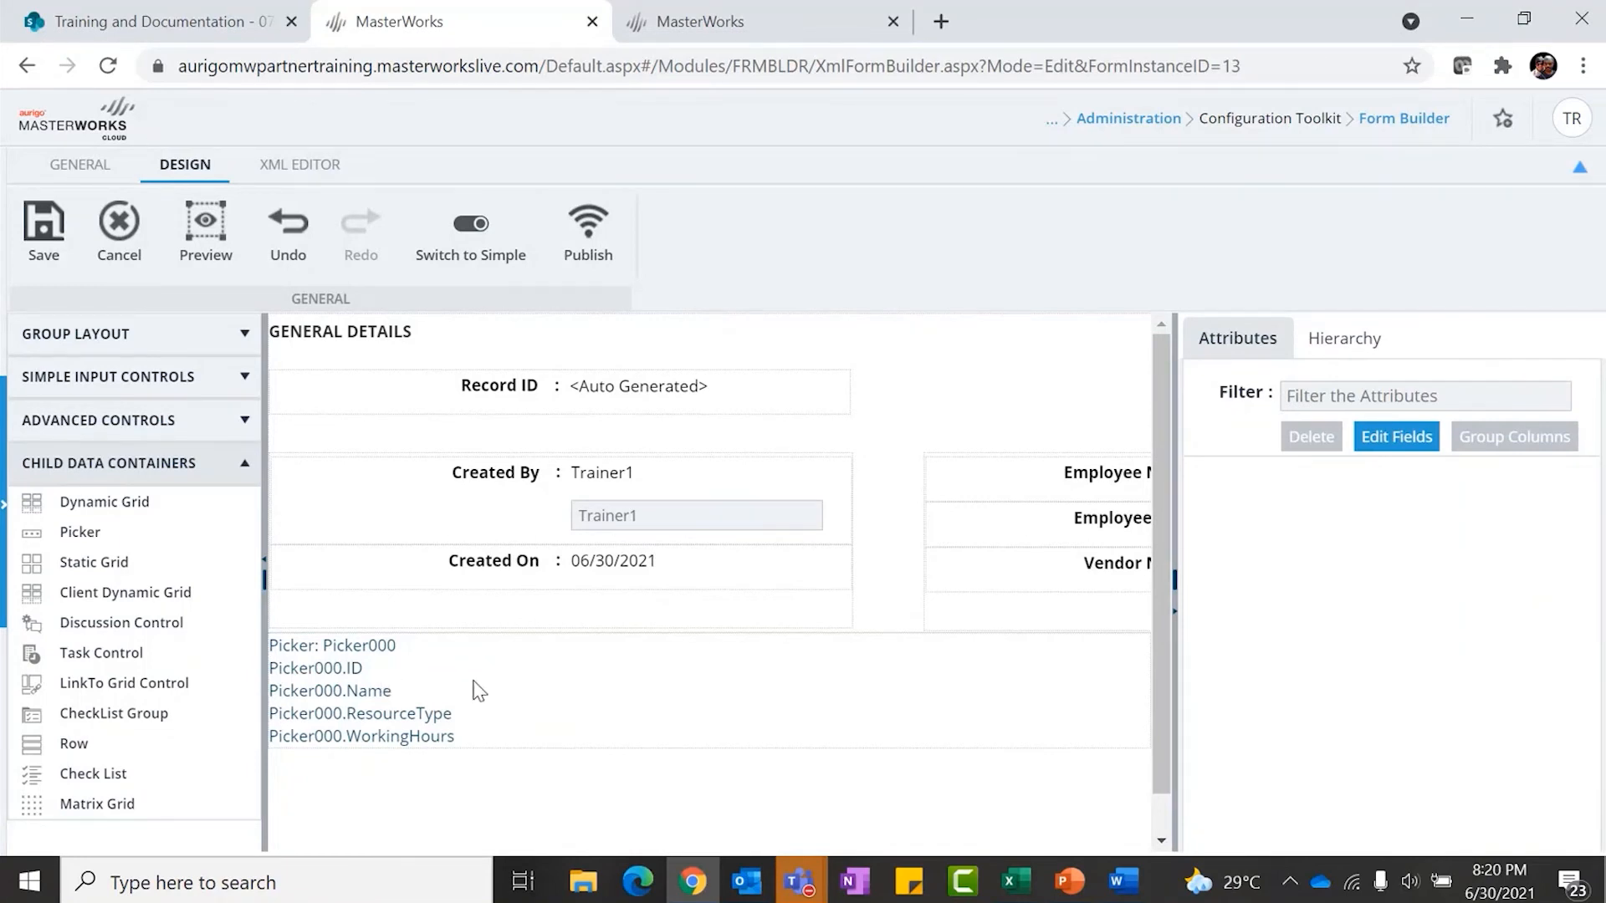
Try to place a Set control directly on the form below the Picker
{"action": "scroll", "coordinate": [477, 691], "scroll_direction": "down", "scroll_amount": 1}
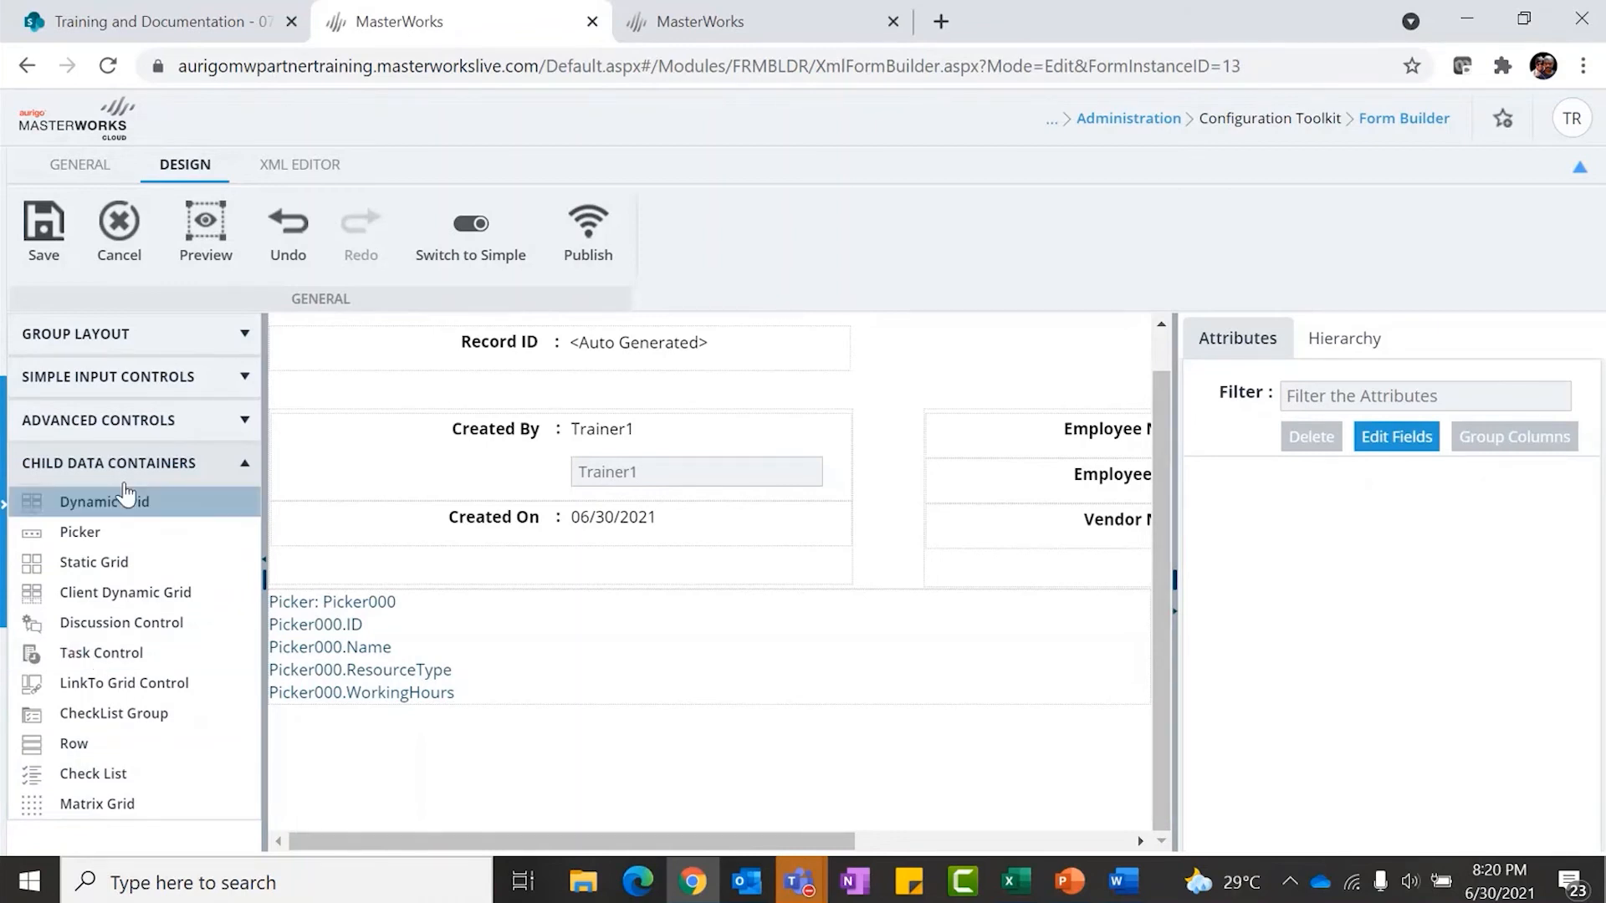
{"action": "left_click", "coordinate": [119, 422]}
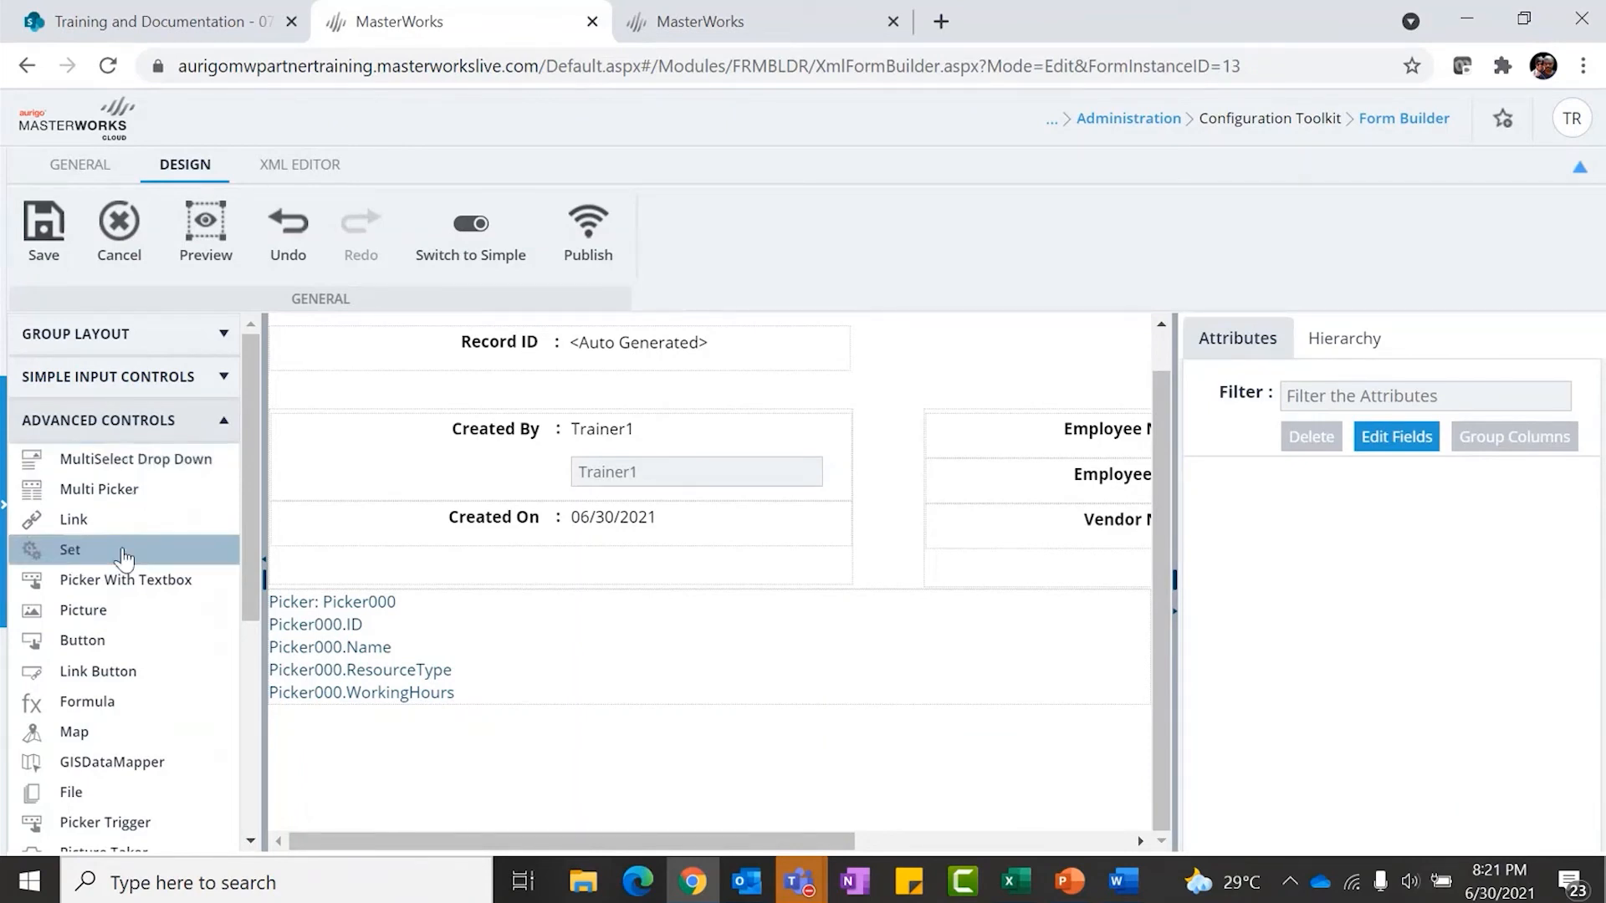
{"action": "left_click_drag", "start_coordinate": [48, 567], "coordinate": [502, 770]}
{"action": "left_click", "coordinate": [724, 788]}
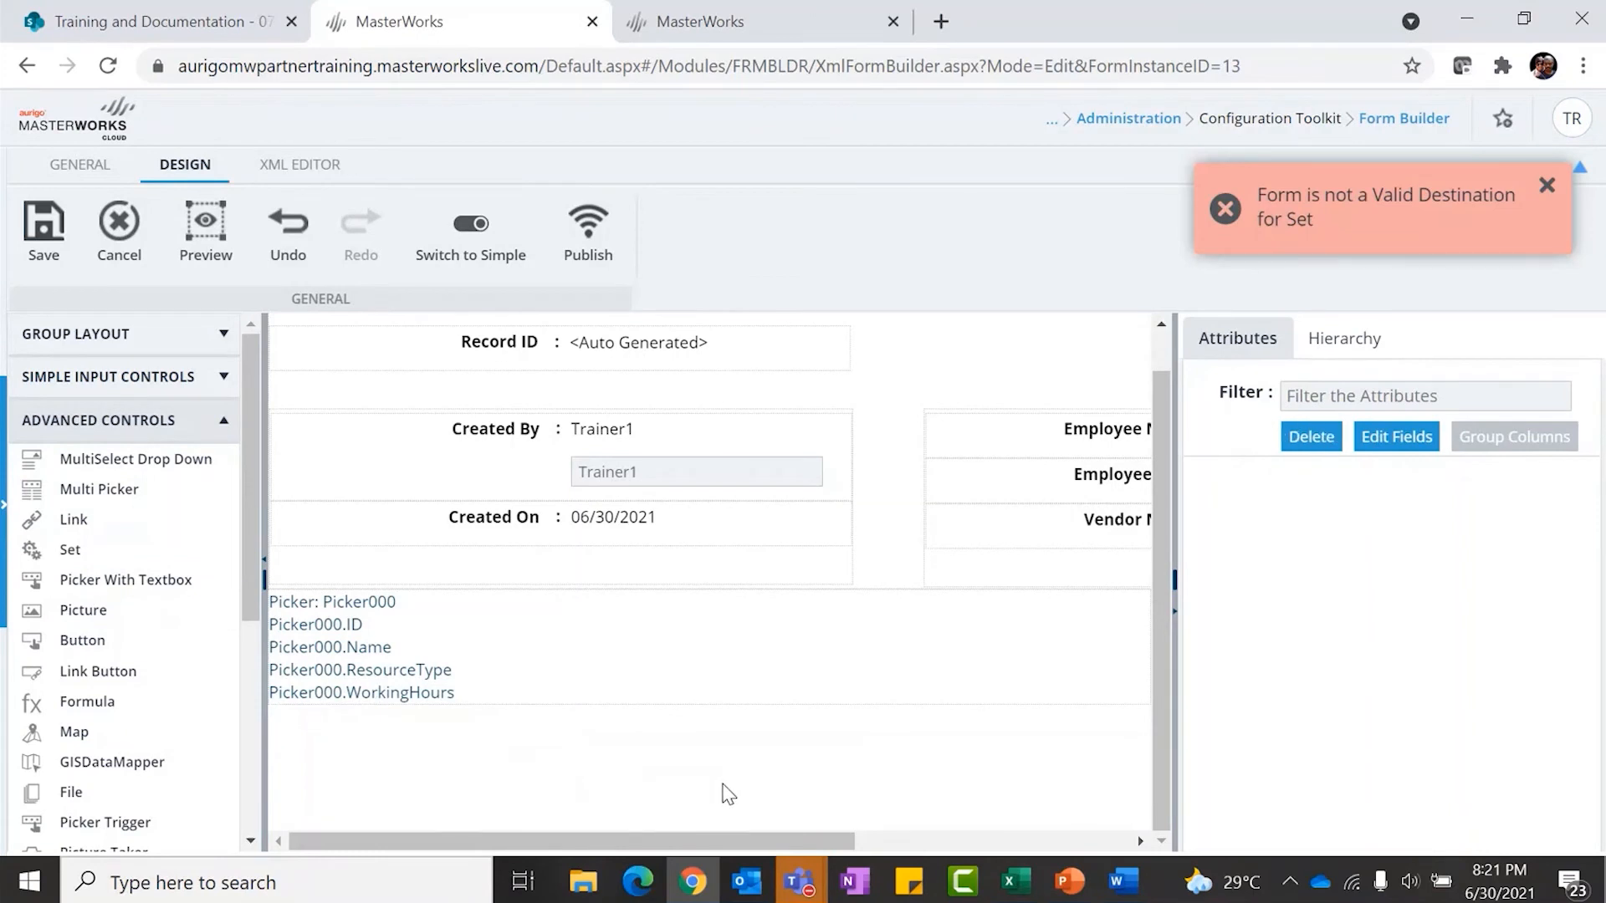
Add a Section without Header below the Picker and place a Set control inside it
{"action": "left_click", "coordinate": [124, 342]}
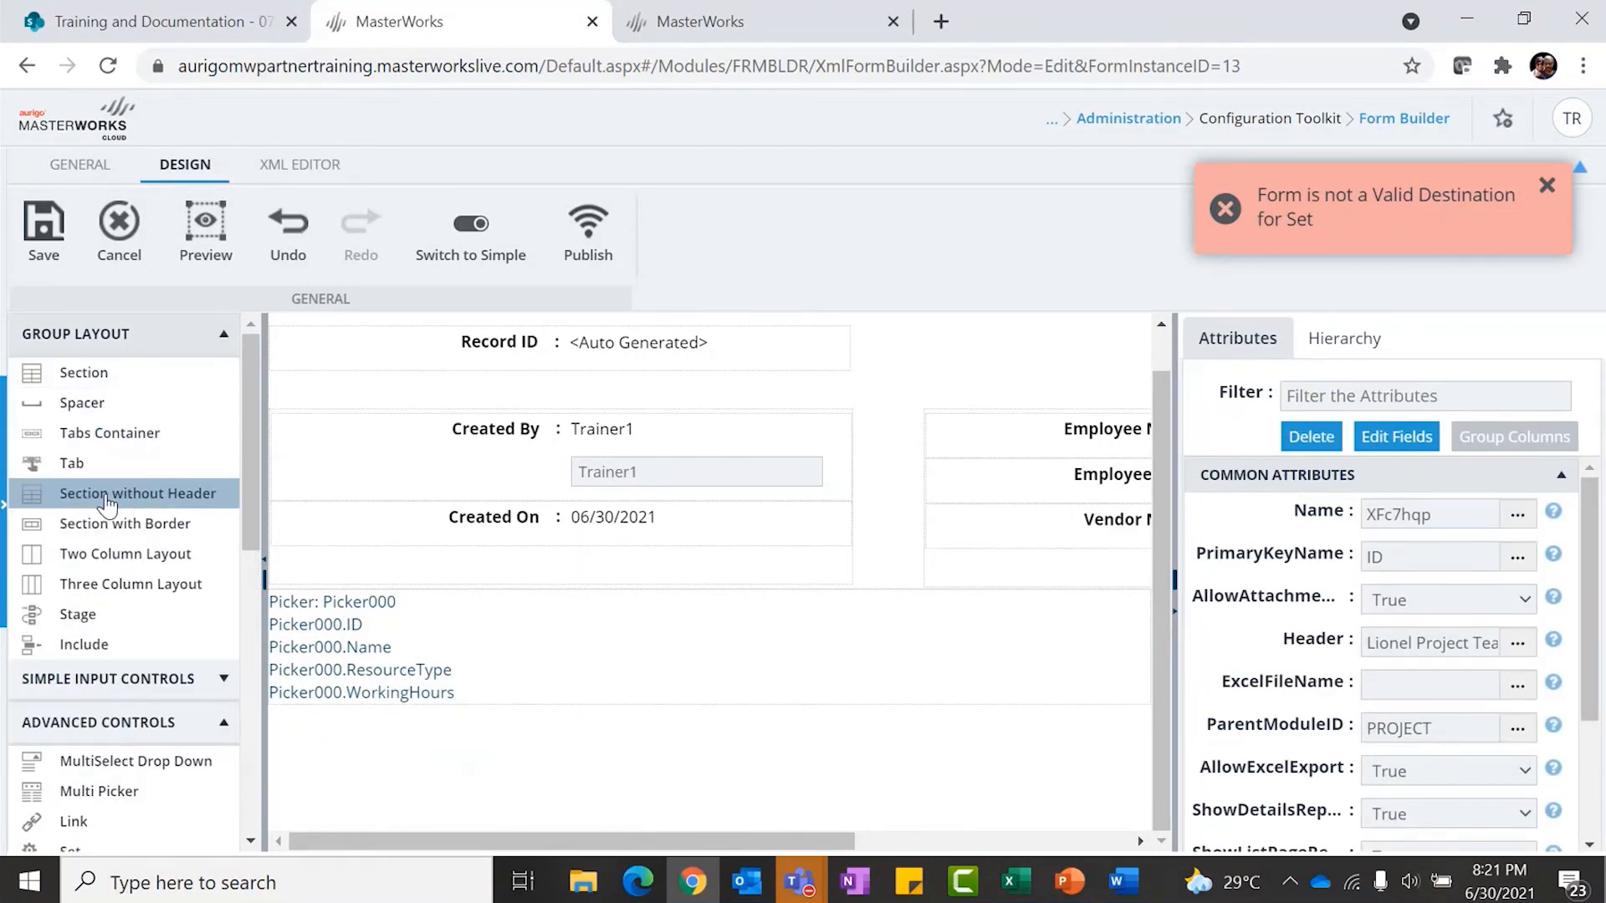
{"action": "left_click_drag", "start_coordinate": [104, 499], "coordinate": [494, 778]}
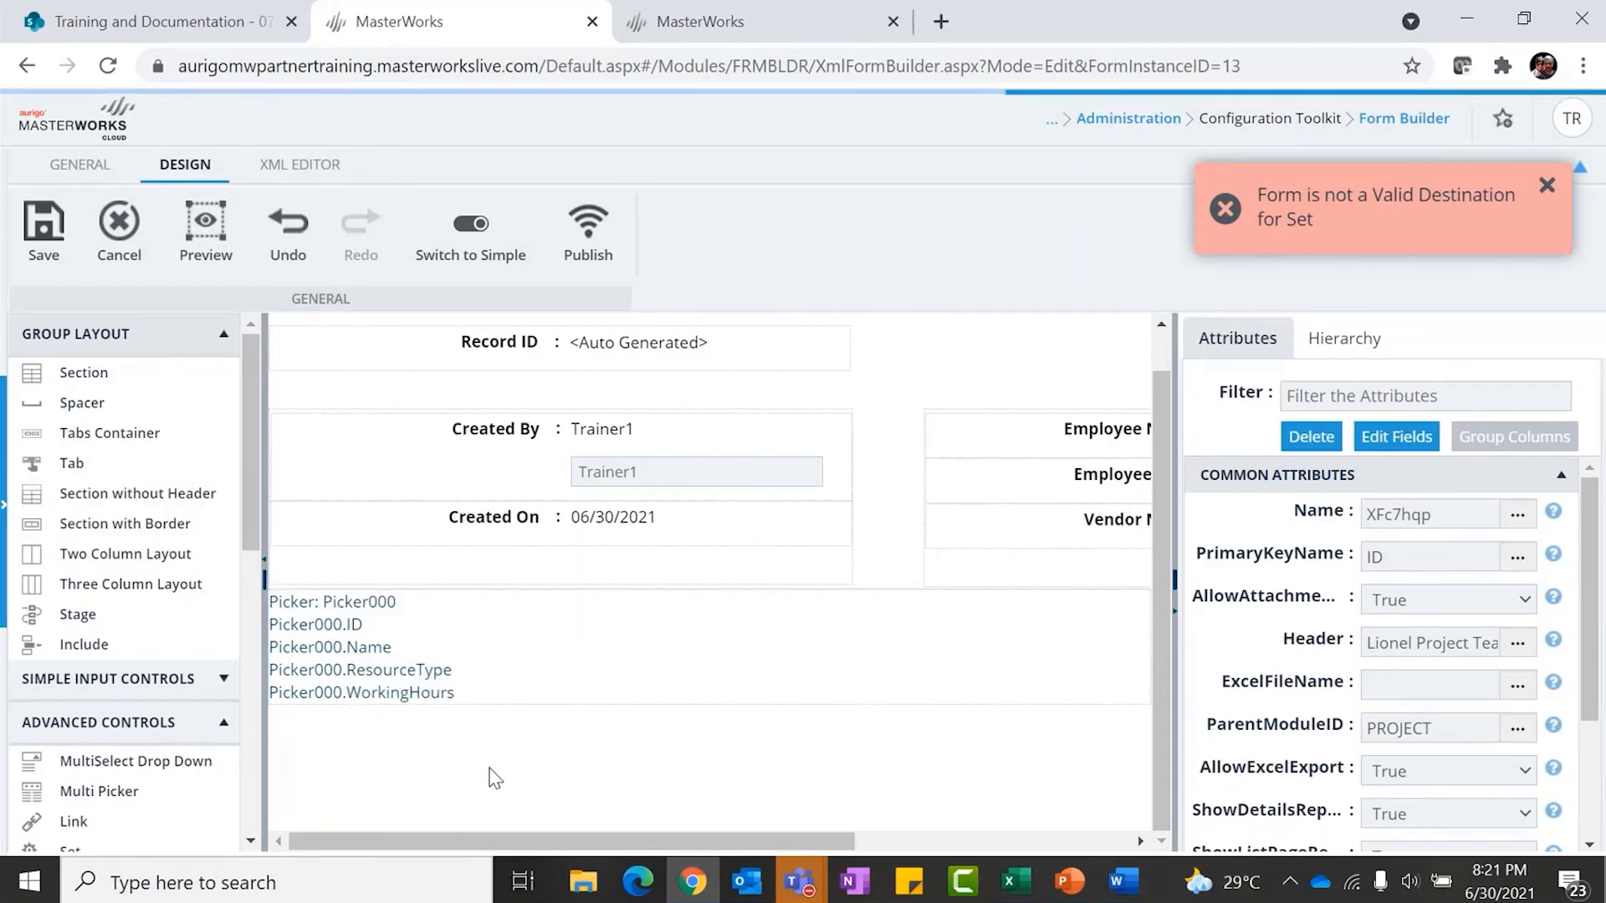
{"action": "scroll", "coordinate": [495, 777], "scroll_direction": "down", "scroll_amount": 3}
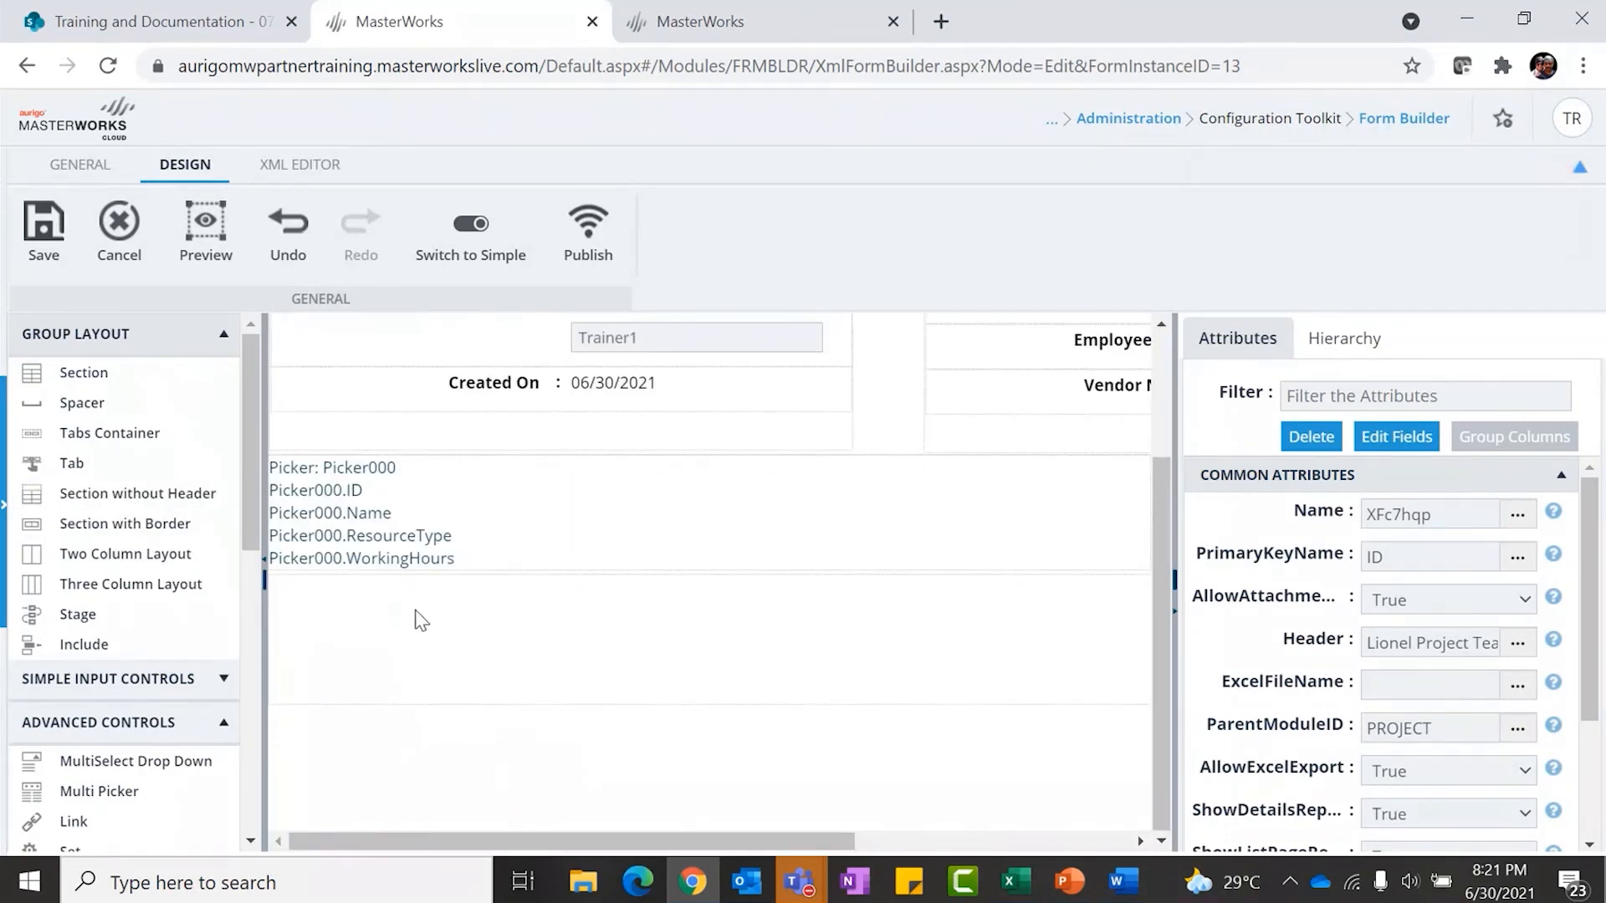
{"action": "scroll", "coordinate": [117, 736], "scroll_direction": "down", "scroll_amount": 5}
{"action": "scroll", "coordinate": [104, 743], "scroll_direction": "down", "scroll_amount": 3}
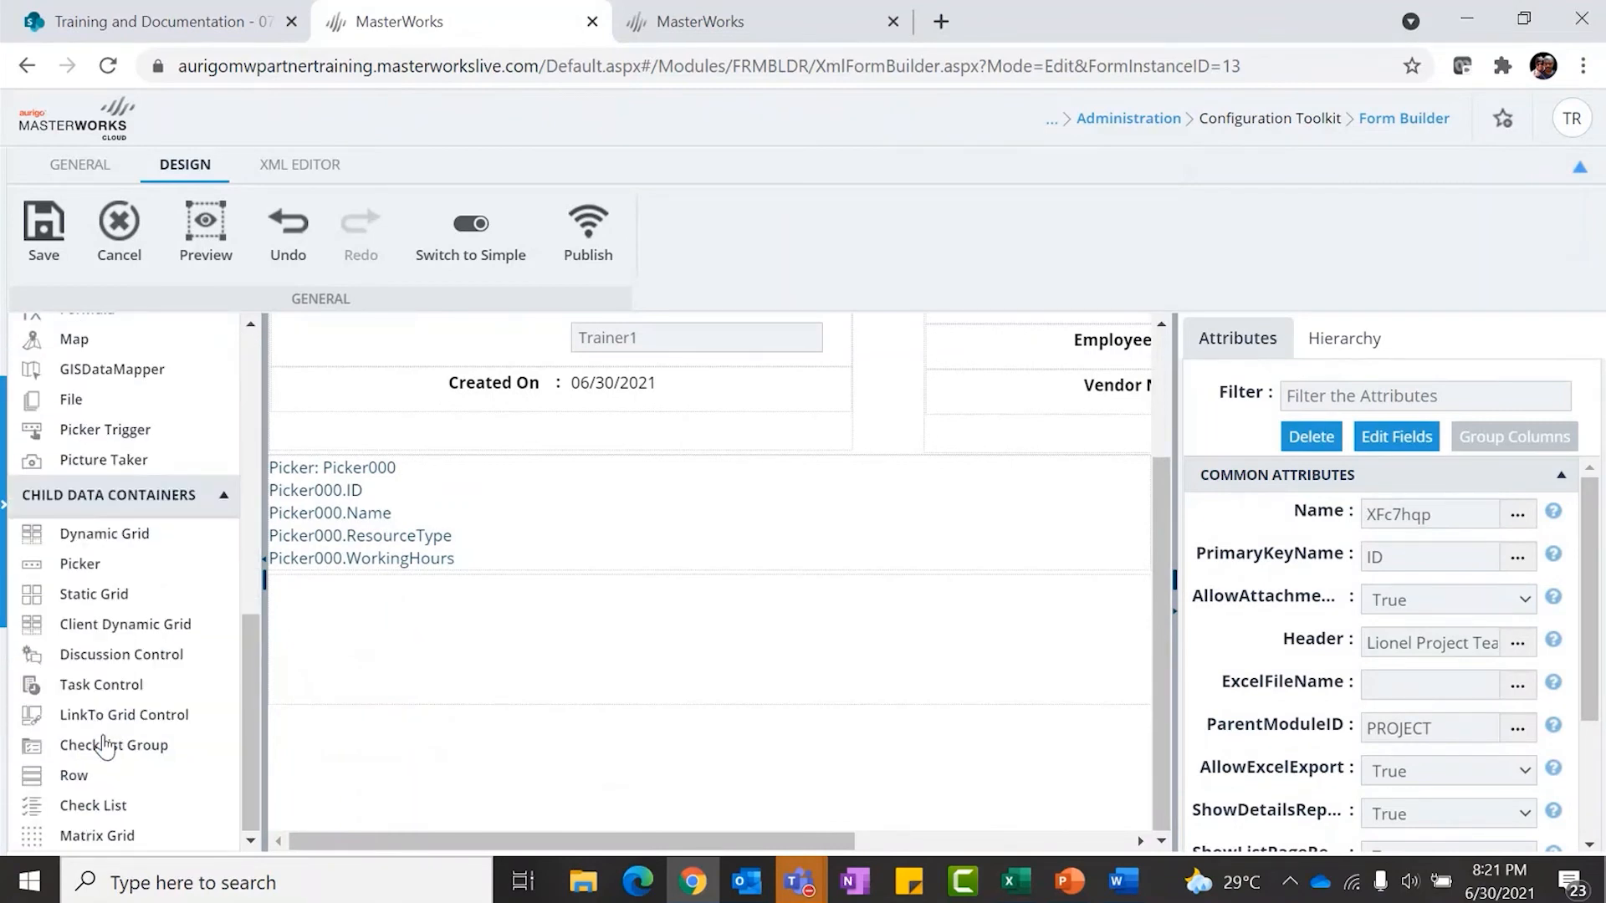
{"action": "scroll", "coordinate": [102, 506], "scroll_direction": "up", "scroll_amount": 5}
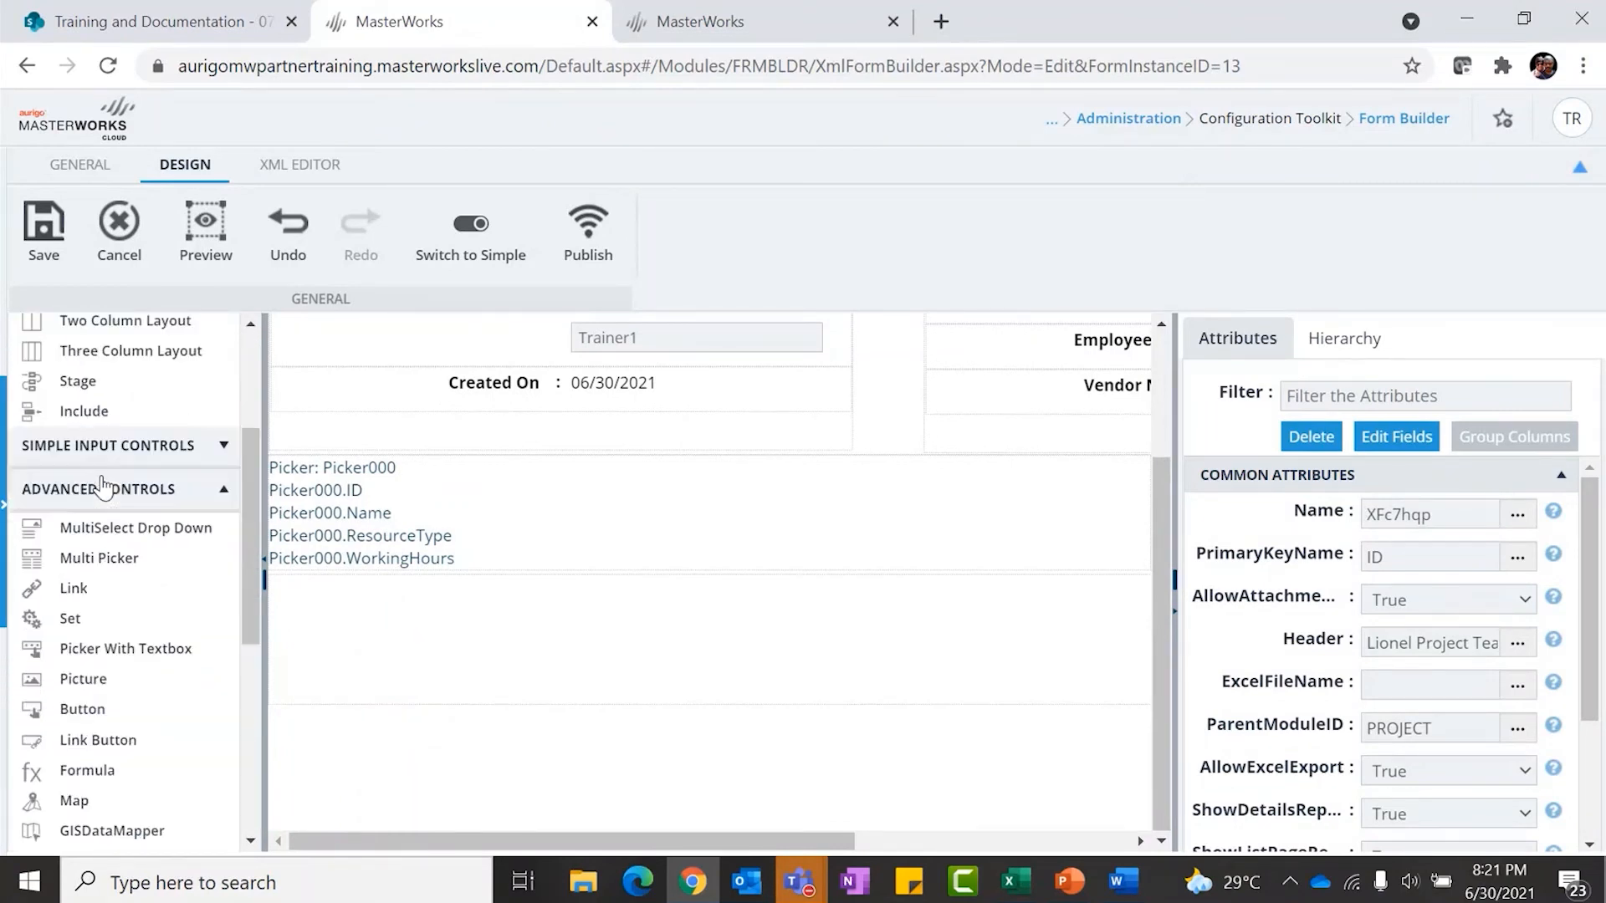
{"action": "left_click_drag", "start_coordinate": [117, 618], "coordinate": [525, 638]}
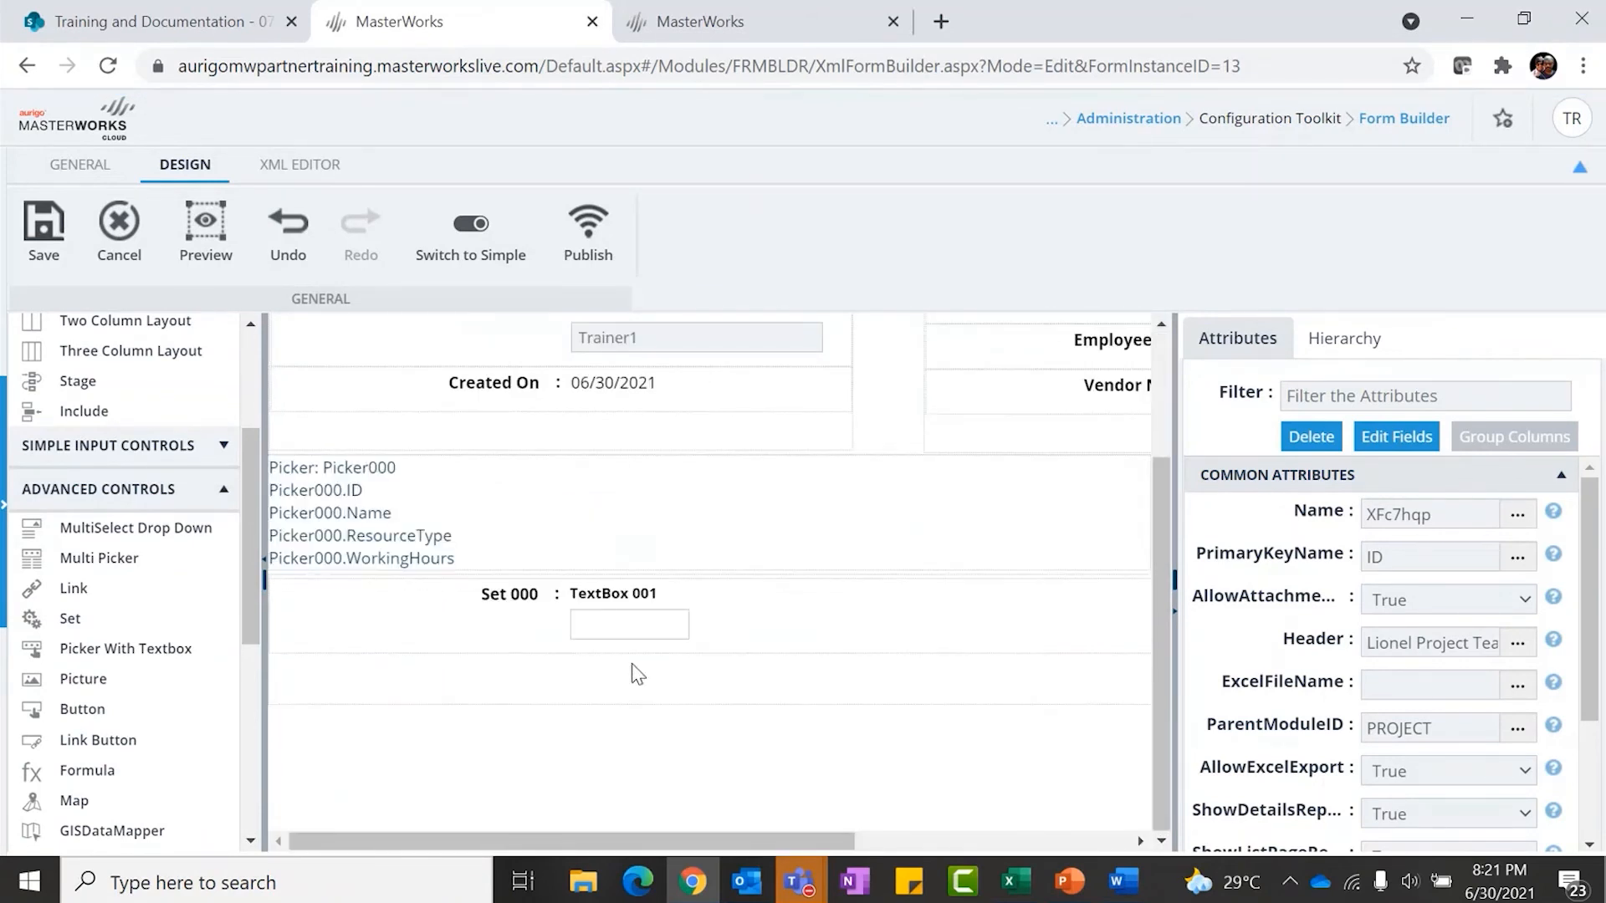
Change the caption of the new Set control to Resource Name
{"action": "left_click", "coordinate": [639, 593]}
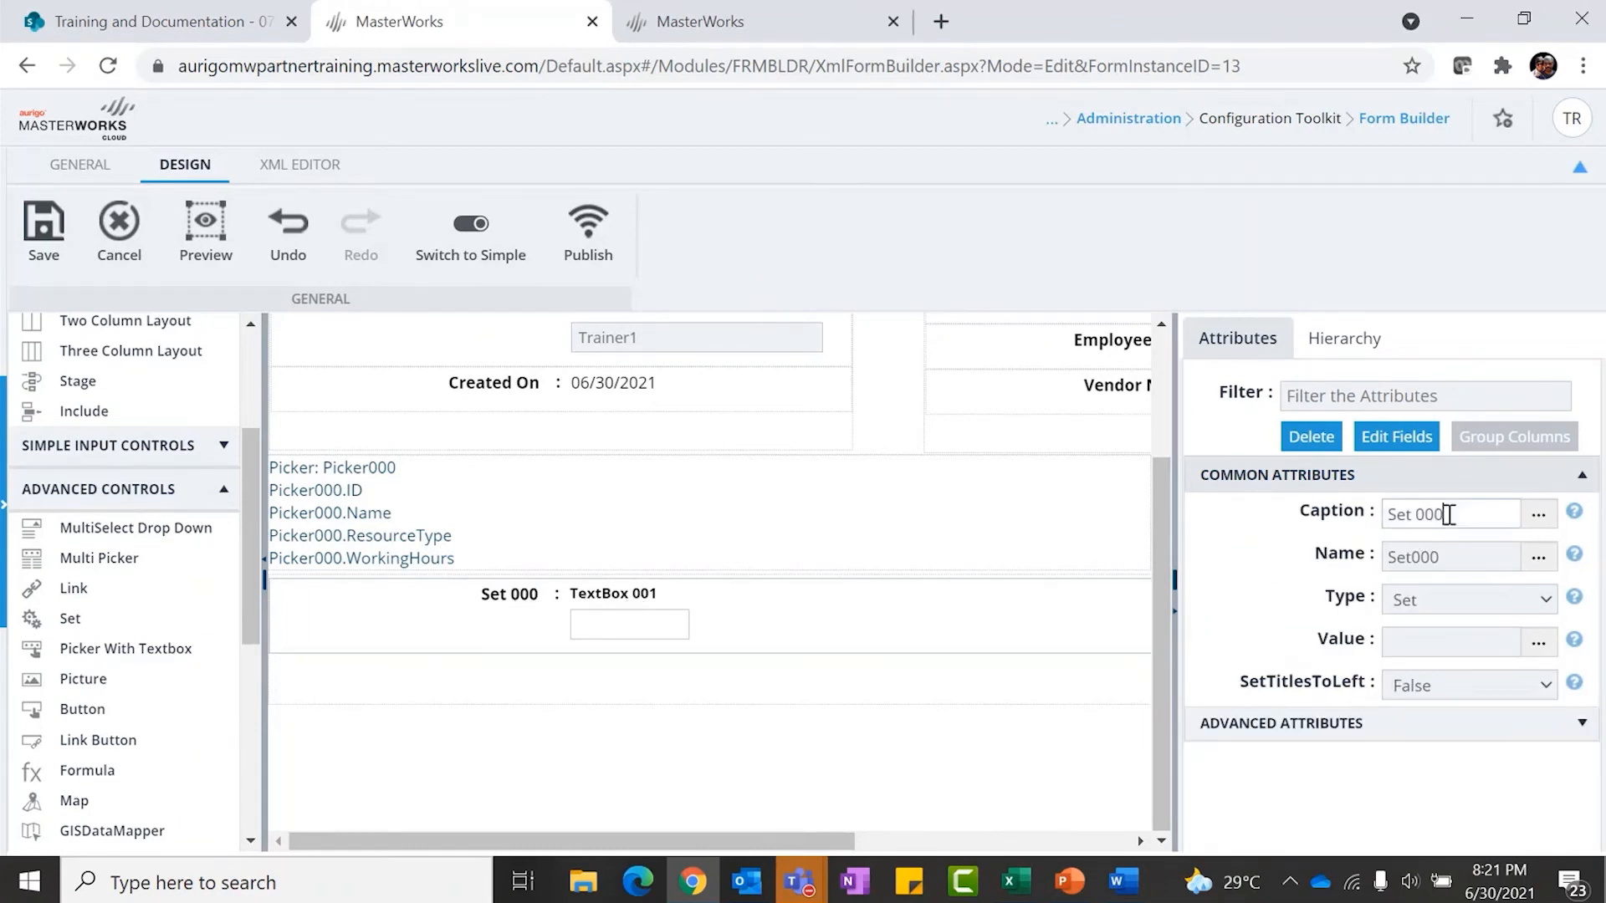
{"action": "left_click_drag", "start_coordinate": [1448, 513], "coordinate": [1343, 536]}
{"action": "left_click", "coordinate": [1342, 535]}
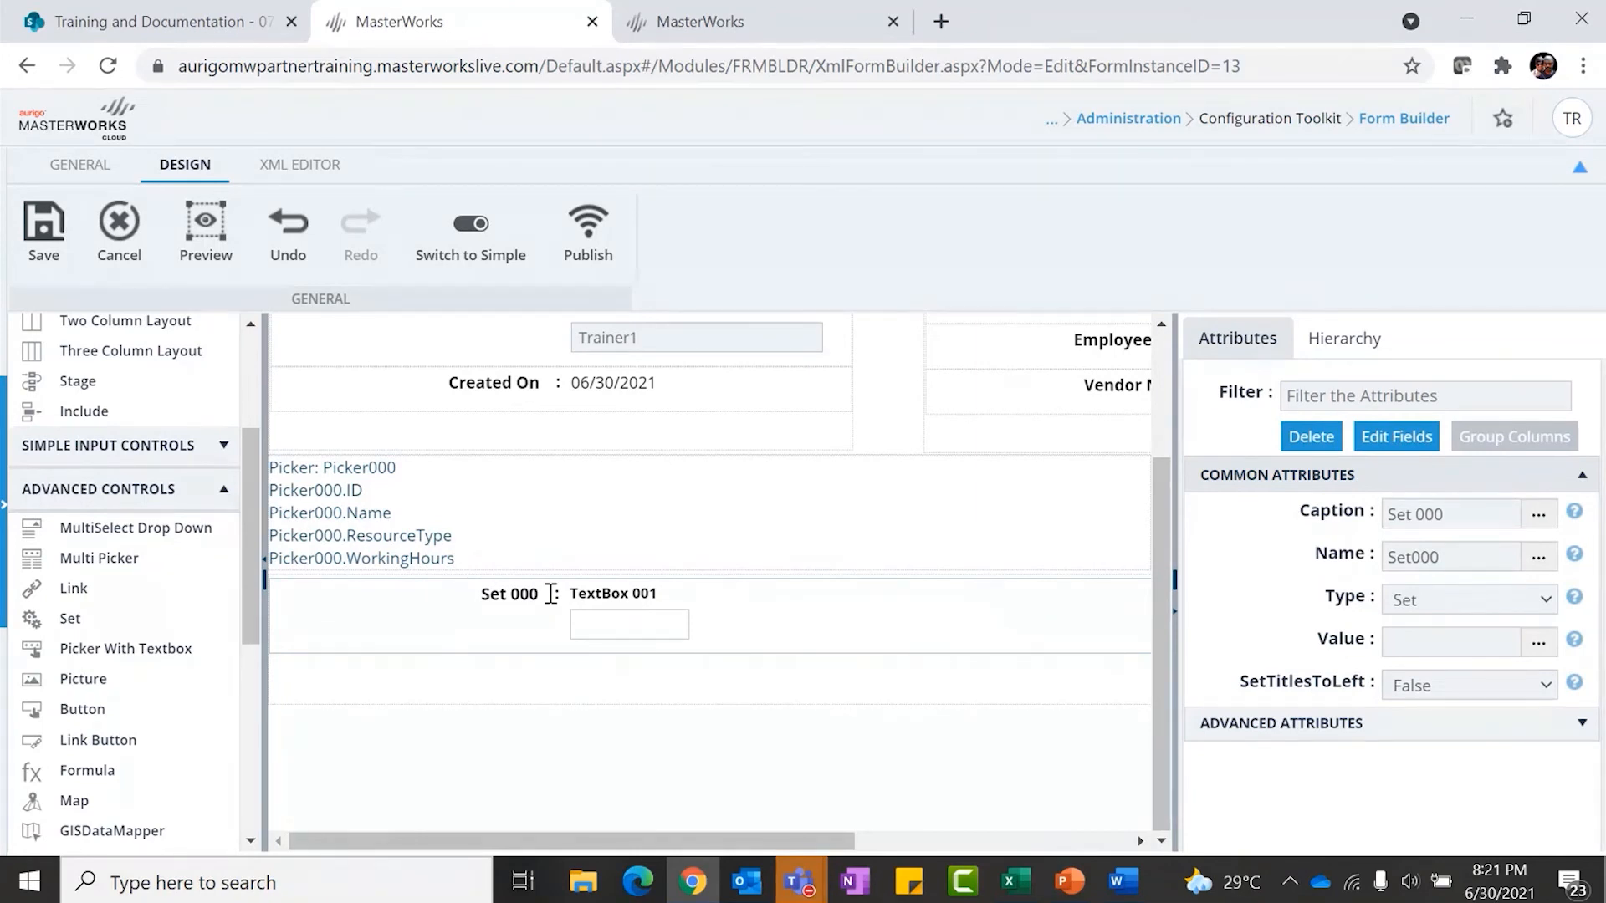
{"action": "double_click", "coordinate": [517, 595]}
{"action": "type", "text": "Resource"}
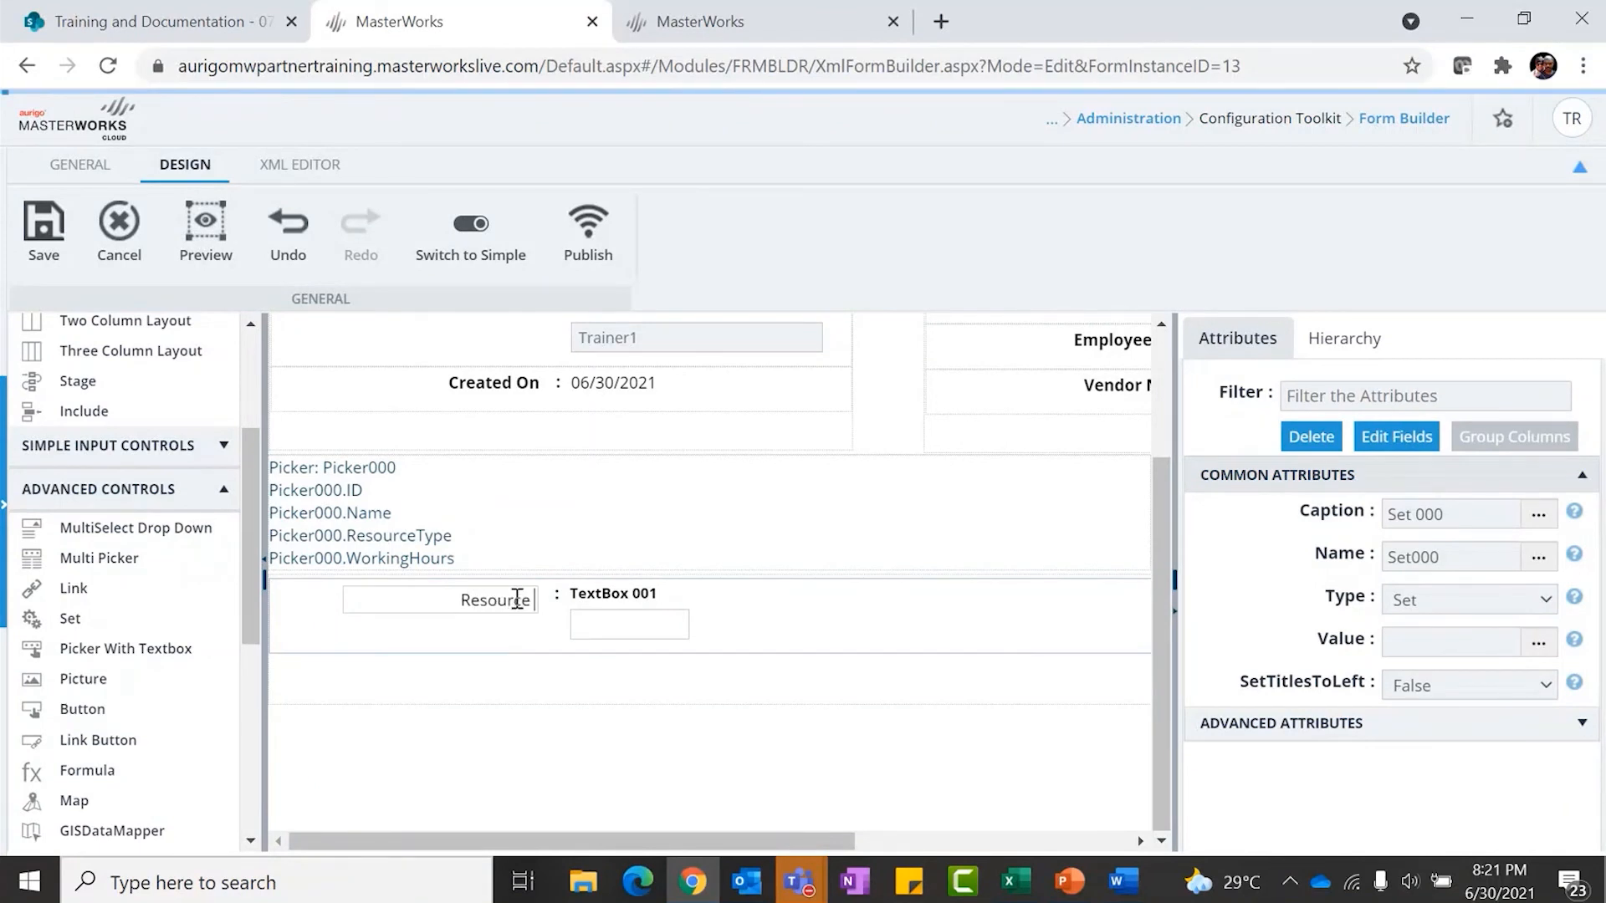
{"action": "double_click", "coordinate": [512, 776]}
{"action": "type", "text": "Res"}
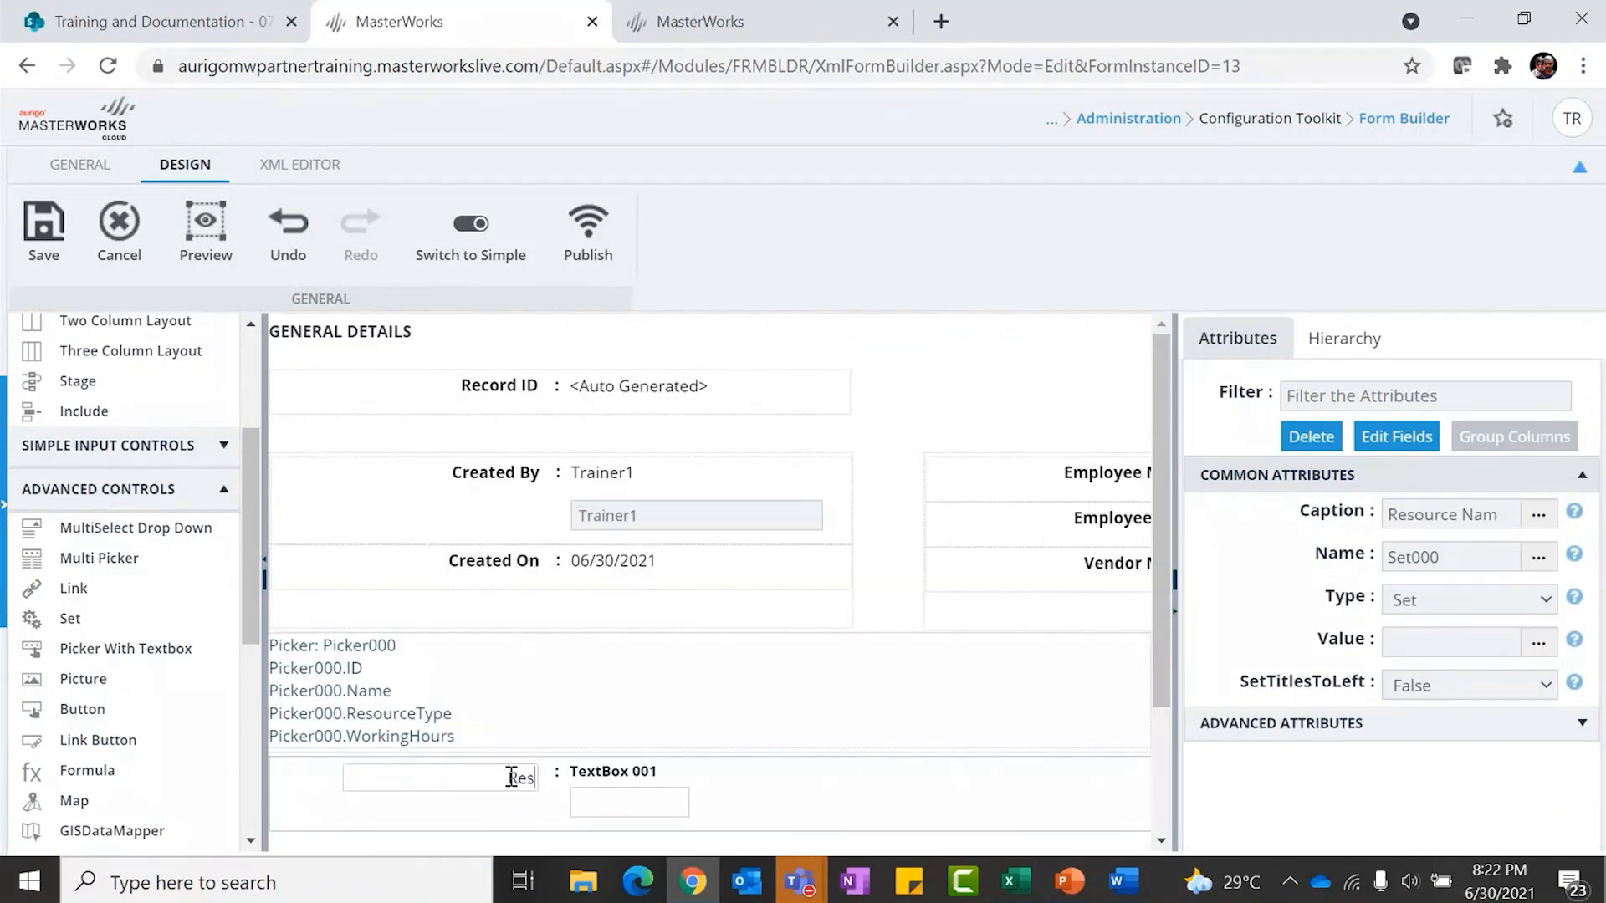
{"action": "type", "text": "ource Name"}
{"action": "key", "text": "Return"}
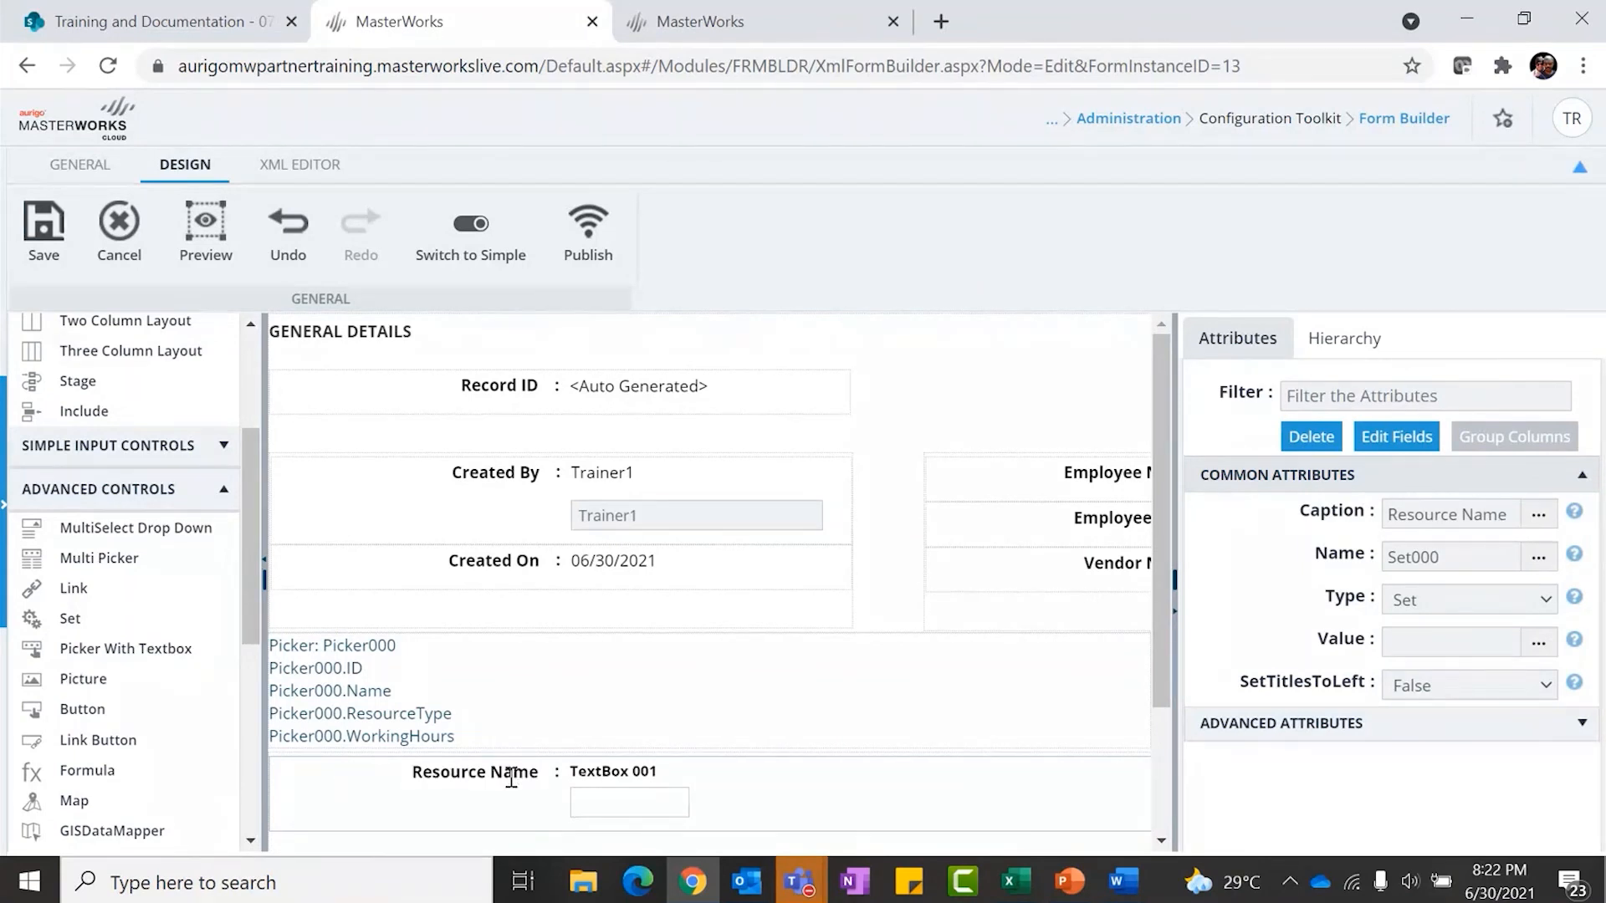
Clear the caption of the text box inside the Resource Name set so that no caption text remains
{"action": "scroll", "coordinate": [512, 776], "scroll_direction": "down", "scroll_amount": 2}
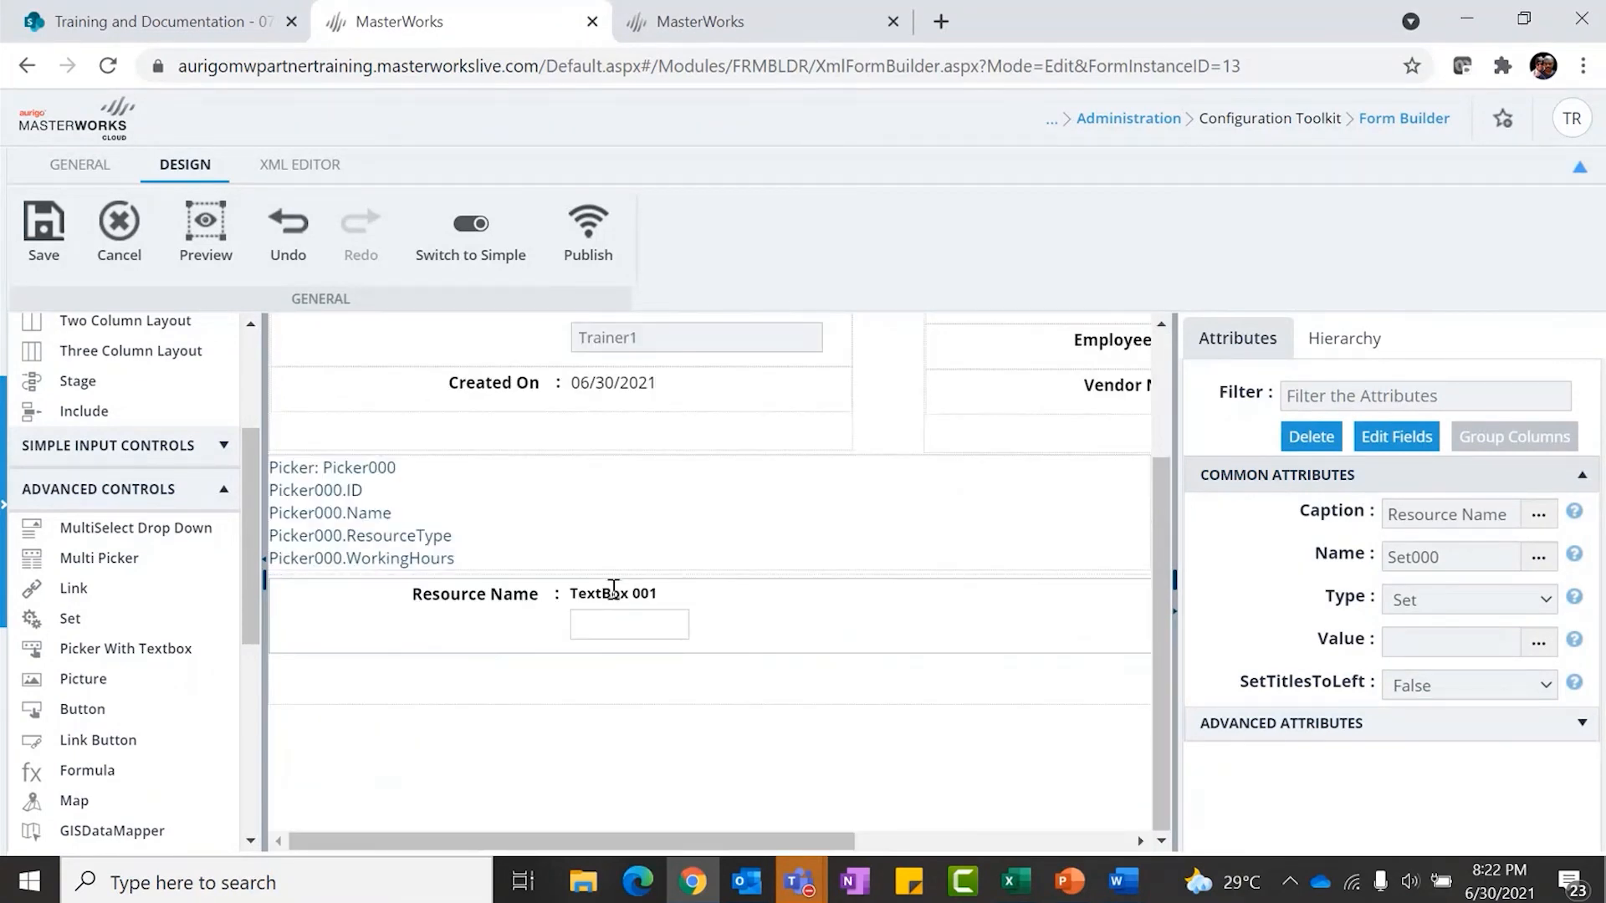
{"action": "left_click", "coordinate": [630, 623]}
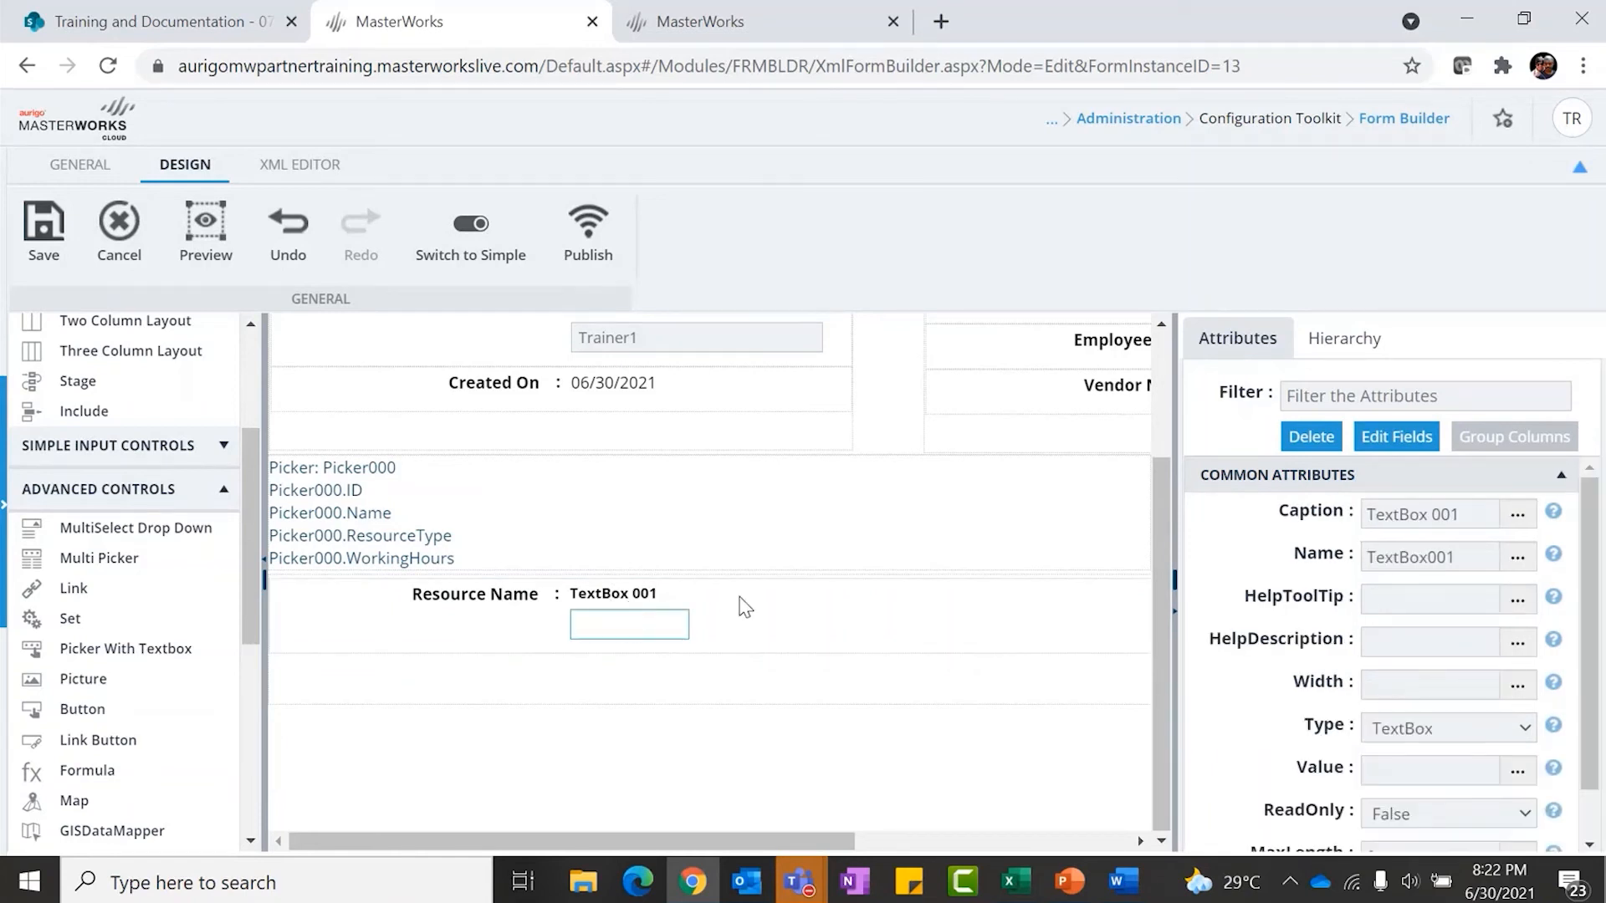
{"action": "left_click_drag", "start_coordinate": [1455, 514], "coordinate": [1341, 509]}
{"action": "key", "text": "BackSpace"}
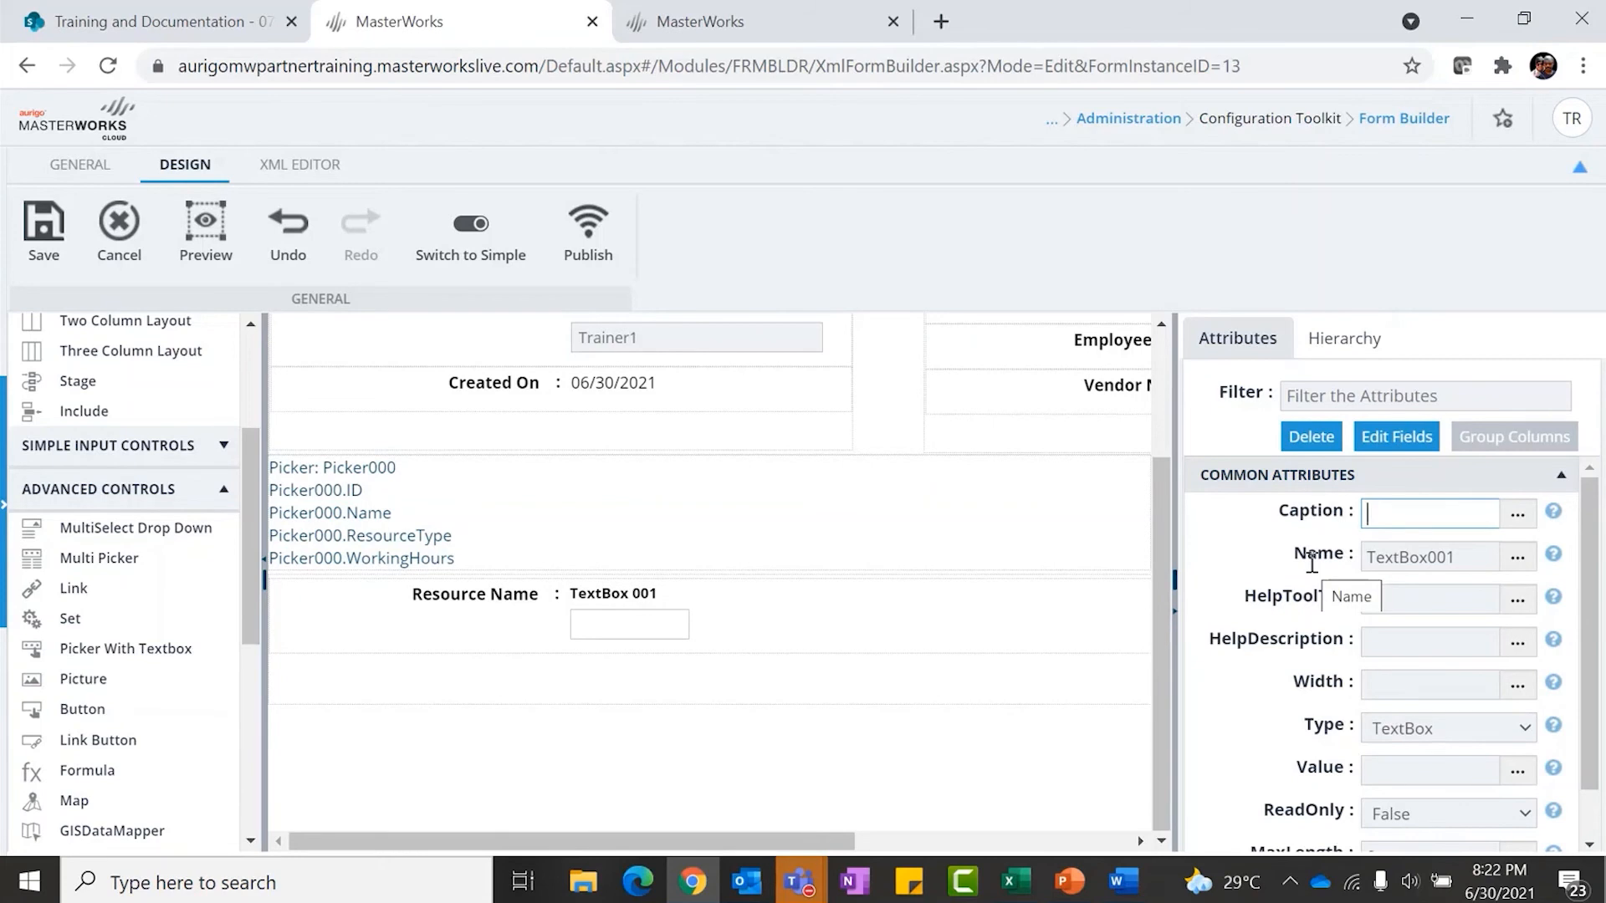
{"action": "left_click", "coordinate": [760, 644]}
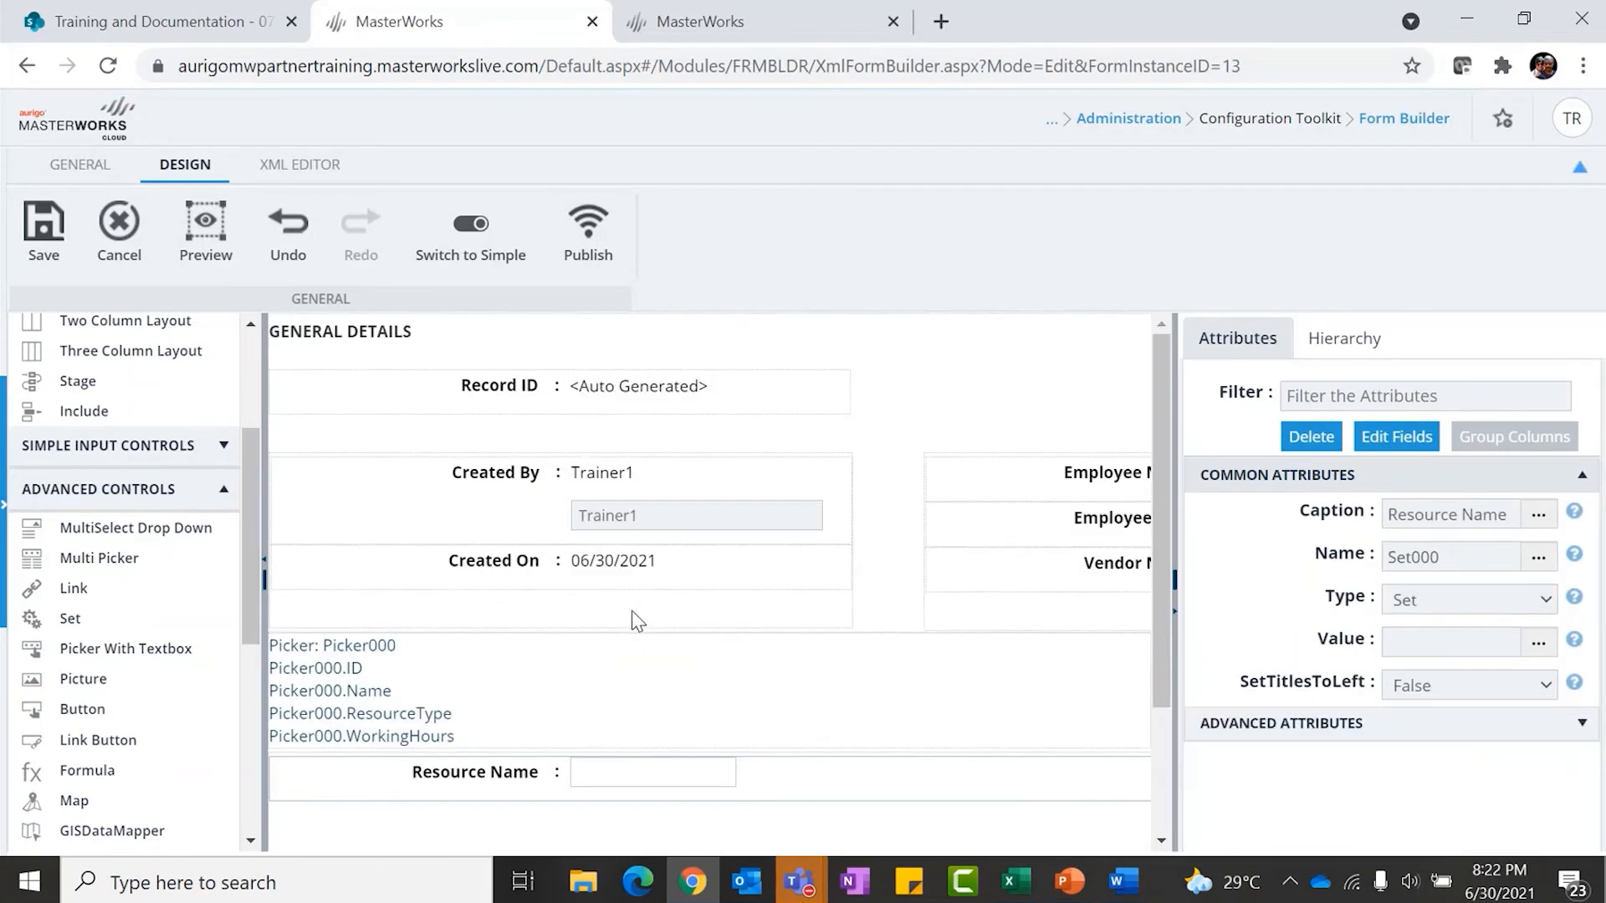
Set SetTitlesToLeft to True for the Resource Name set
{"action": "left_click", "coordinate": [663, 592]}
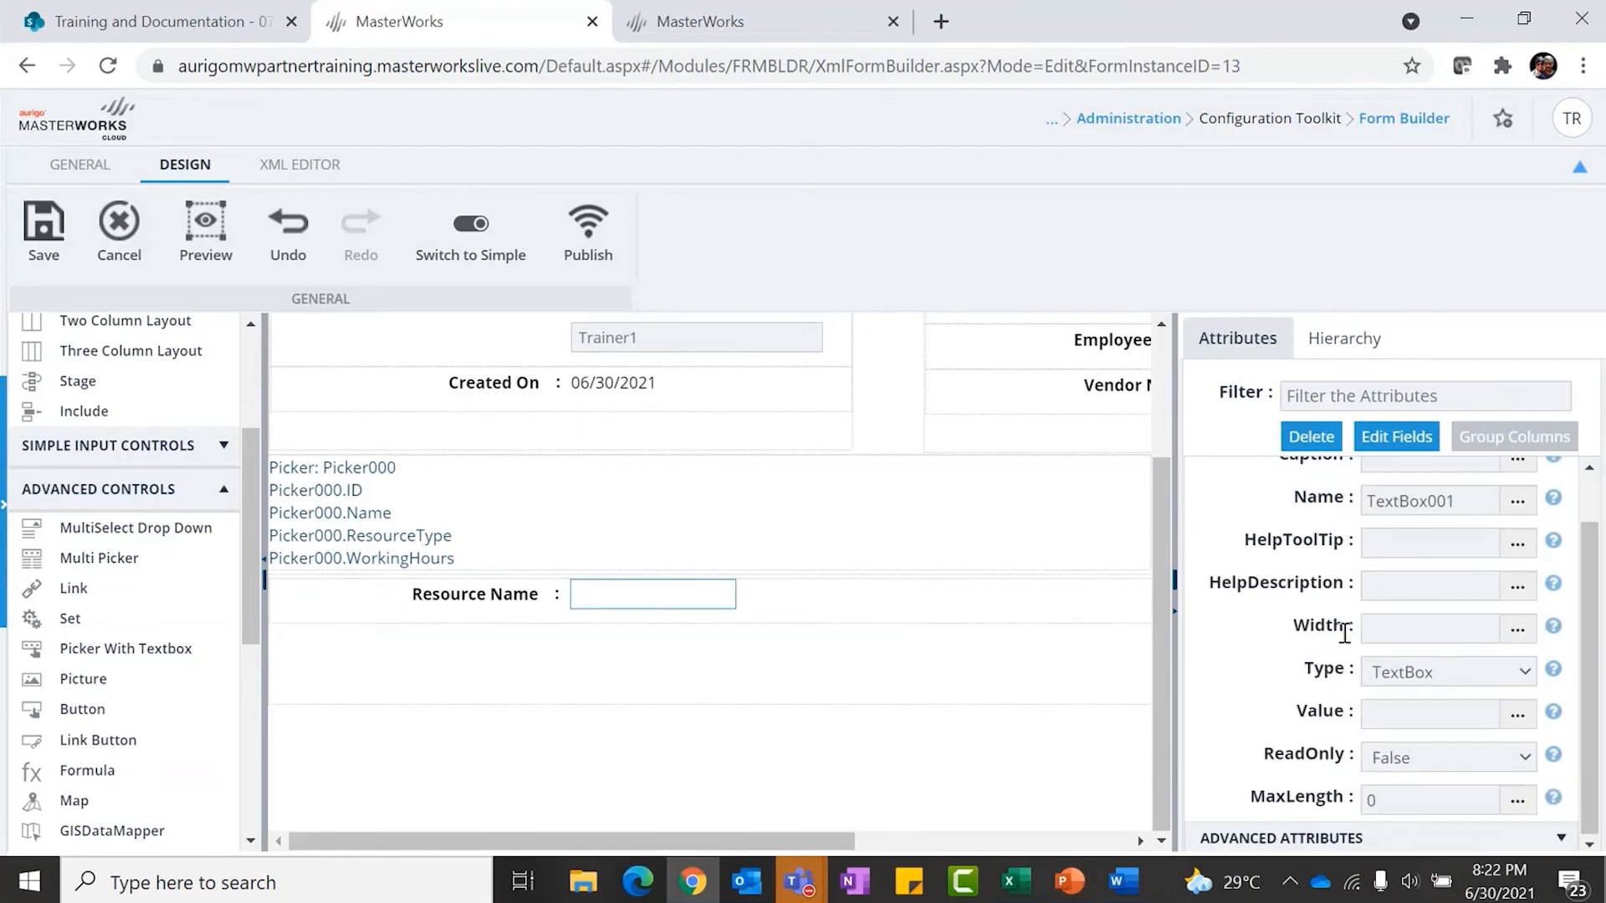
{"action": "left_click", "coordinate": [469, 595]}
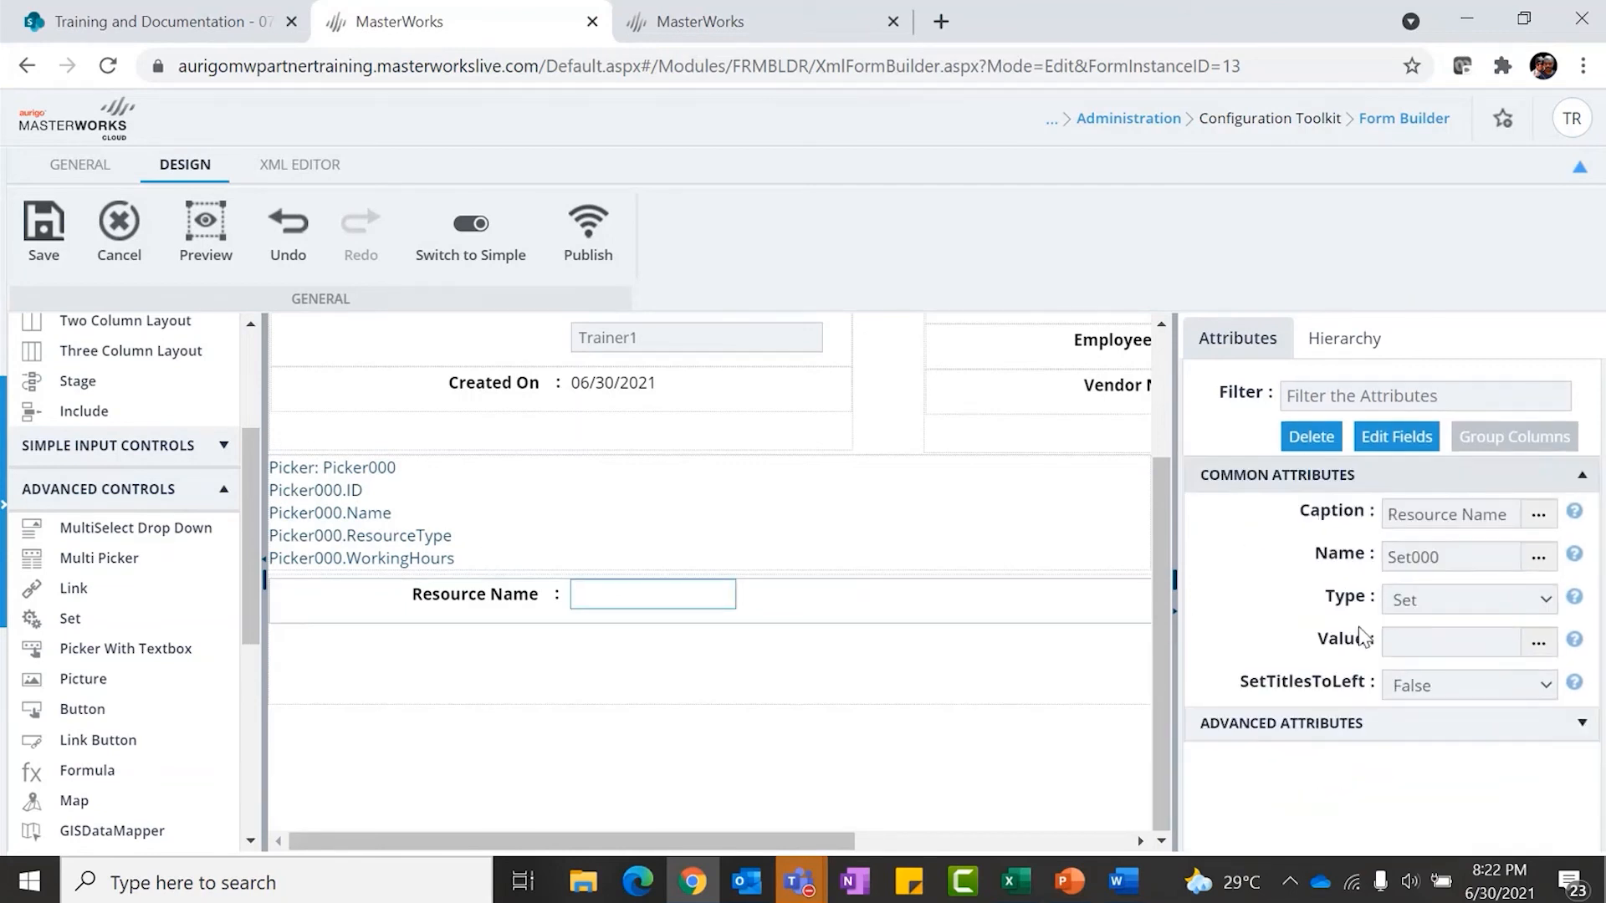
{"action": "left_click", "coordinate": [1462, 687]}
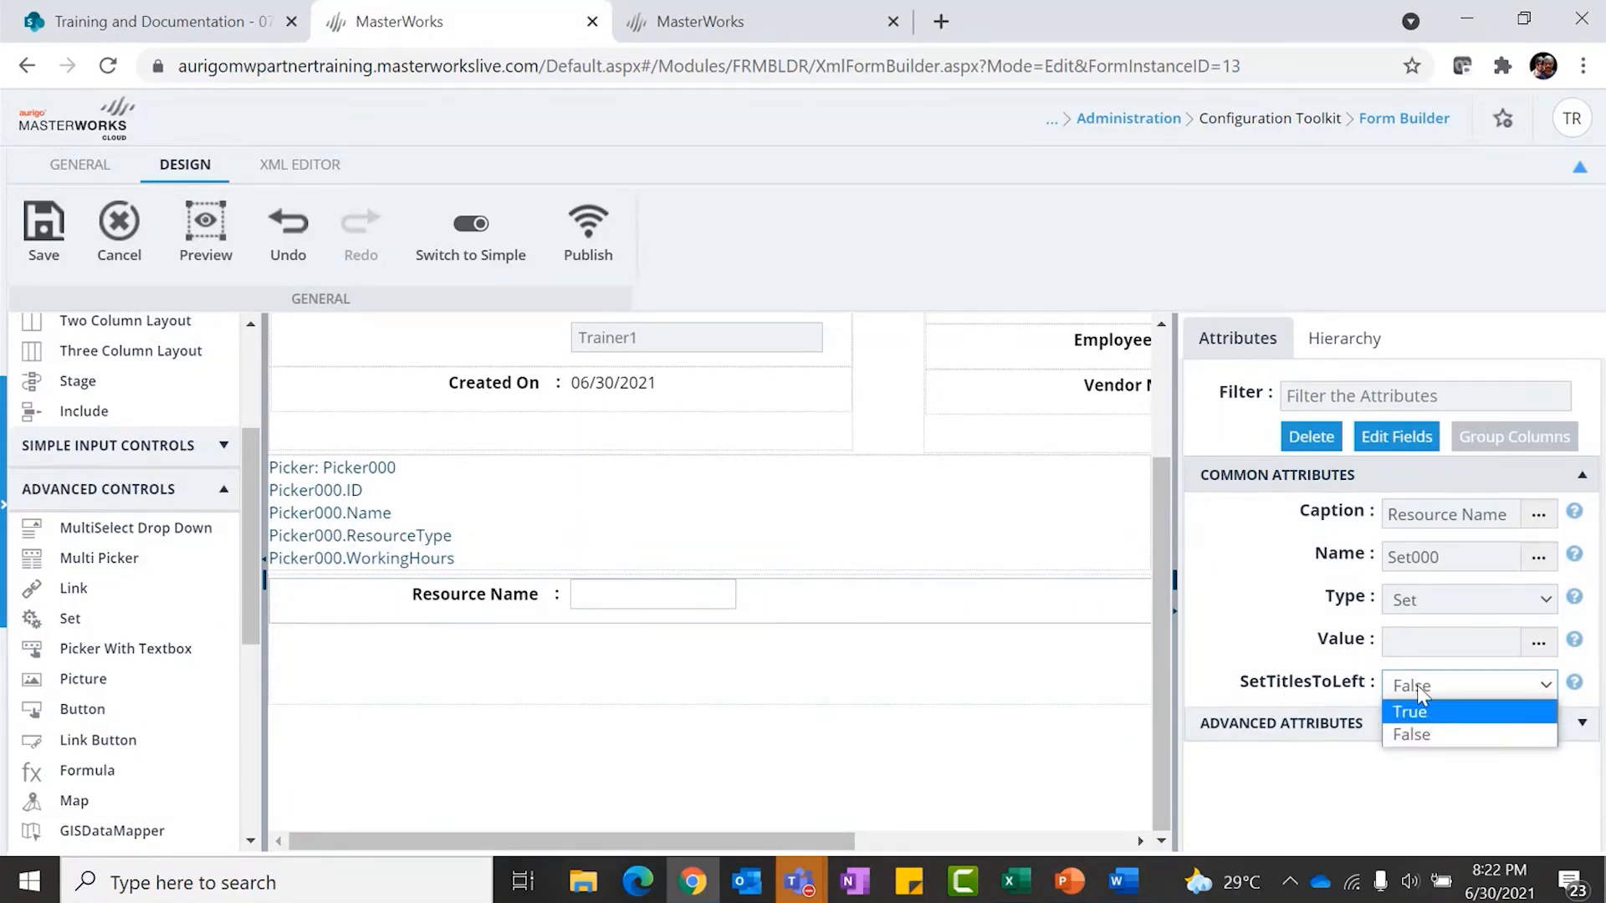
{"action": "left_click", "coordinate": [1425, 712]}
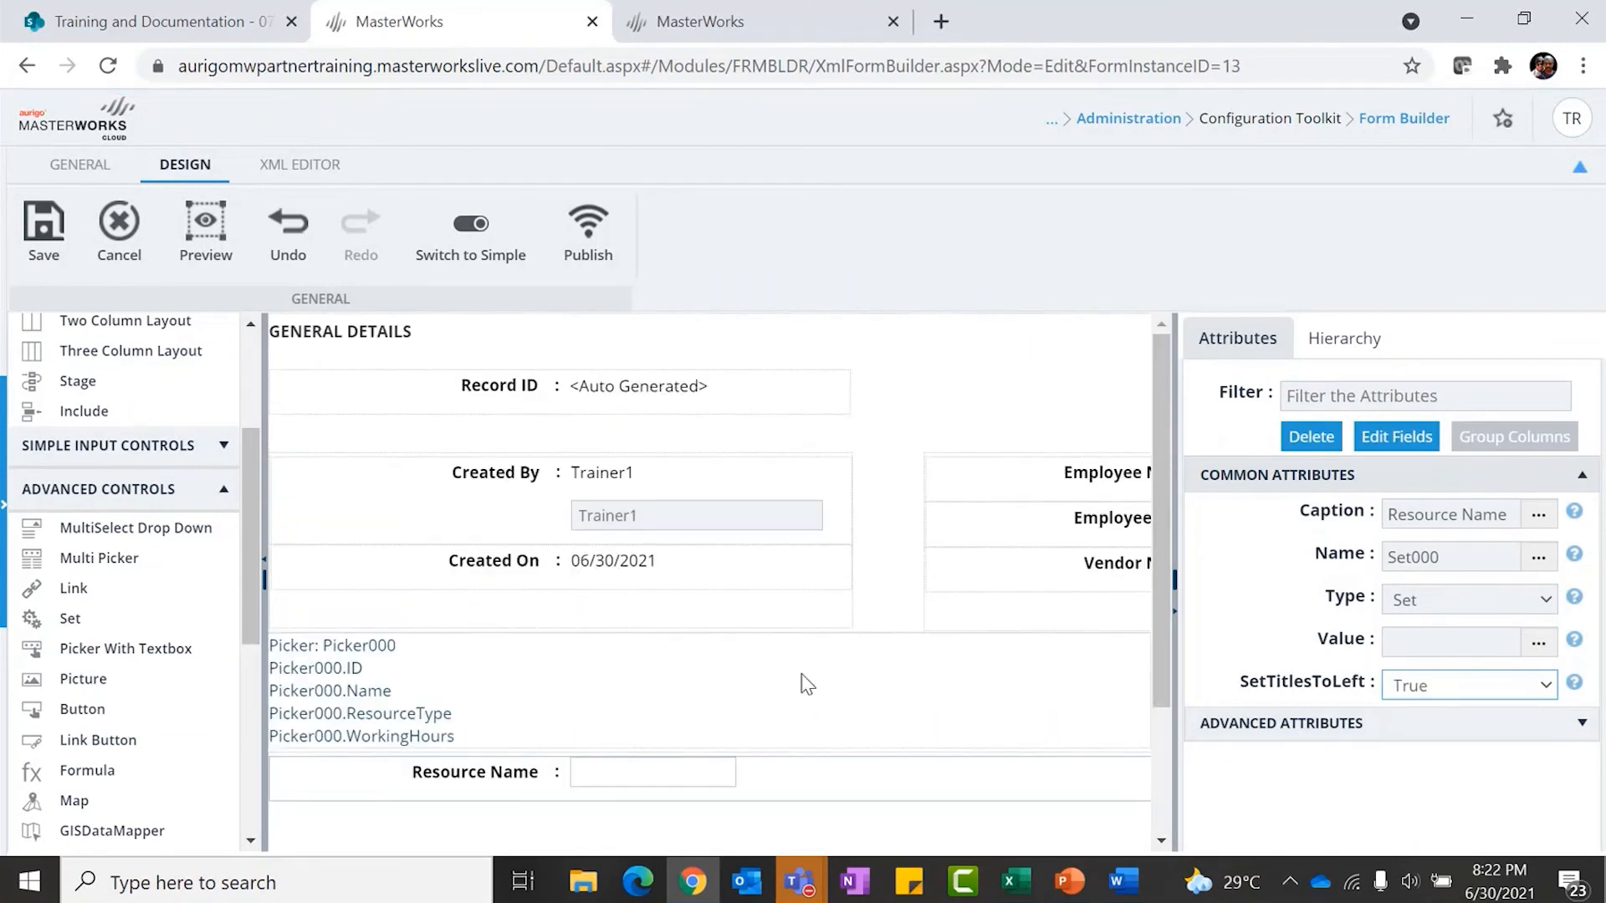
{"action": "scroll", "coordinate": [670, 652], "scroll_direction": "down", "scroll_amount": 3}
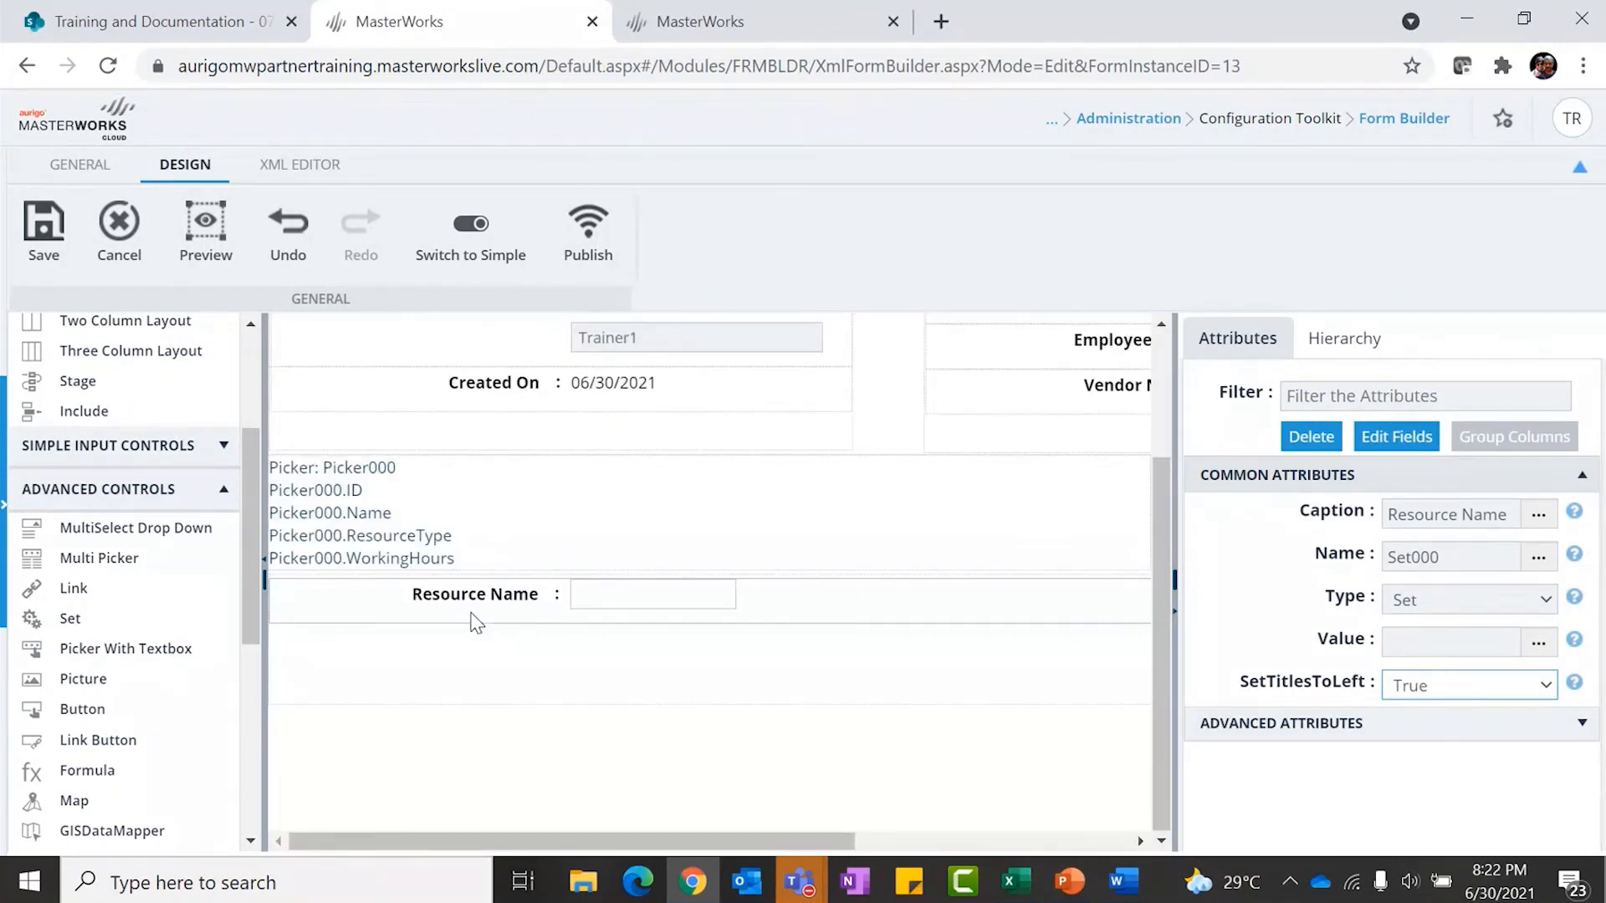
Bind the value of the Resource Name text box to the Picker000.Name column of Picker000 using the Picker resolver
{"action": "left_click", "coordinate": [632, 597]}
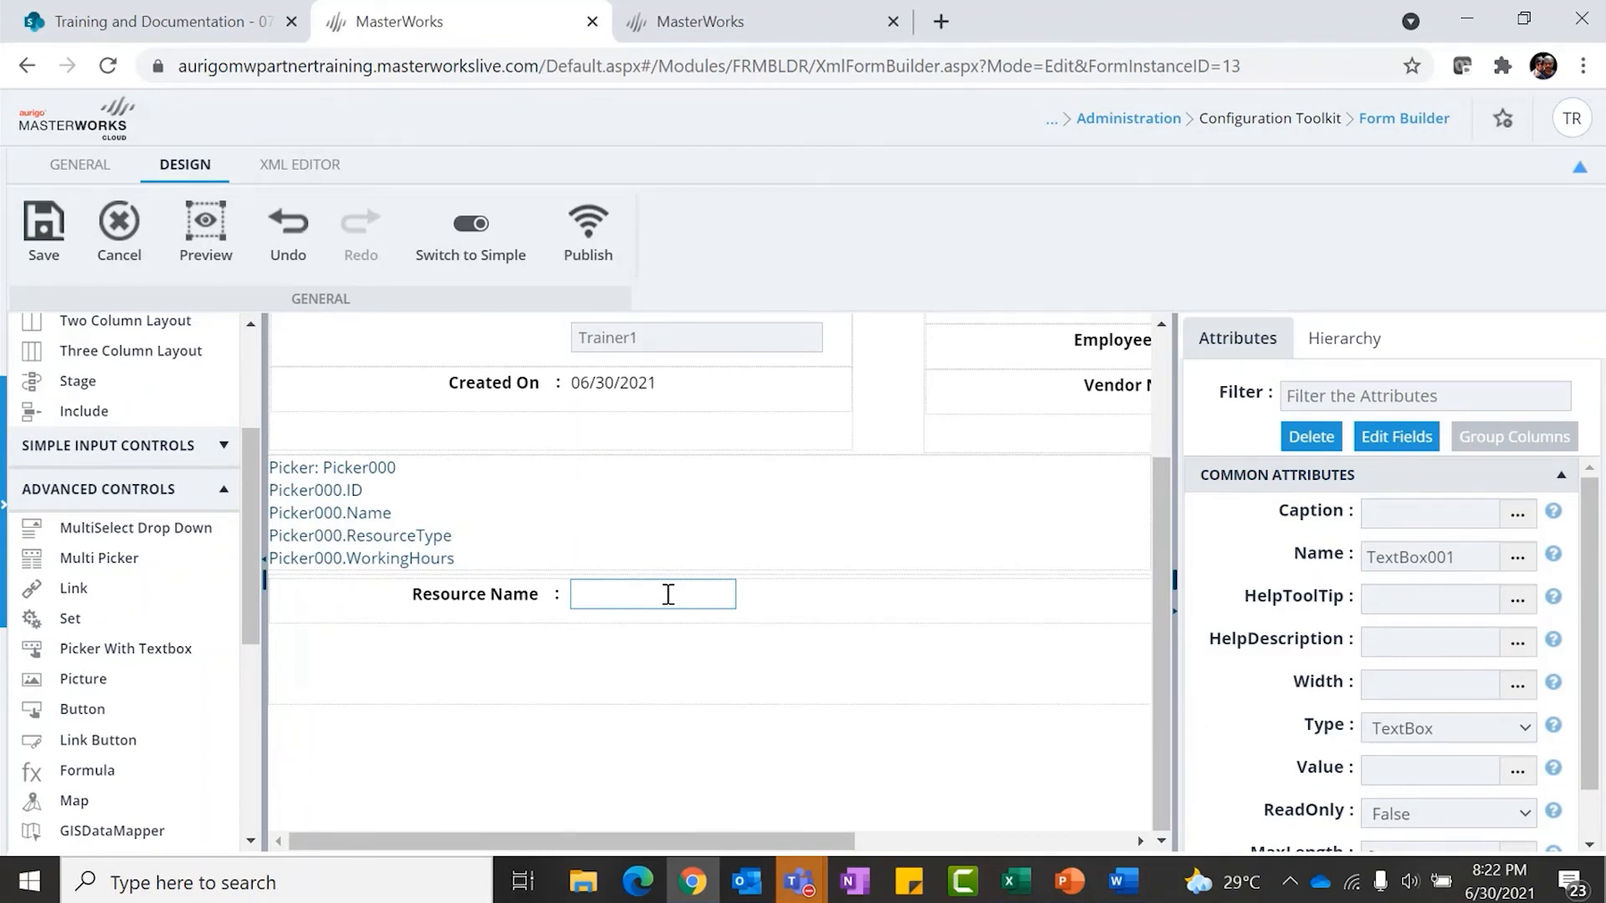
{"action": "scroll", "coordinate": [1338, 682], "scroll_direction": "down", "scroll_amount": 1}
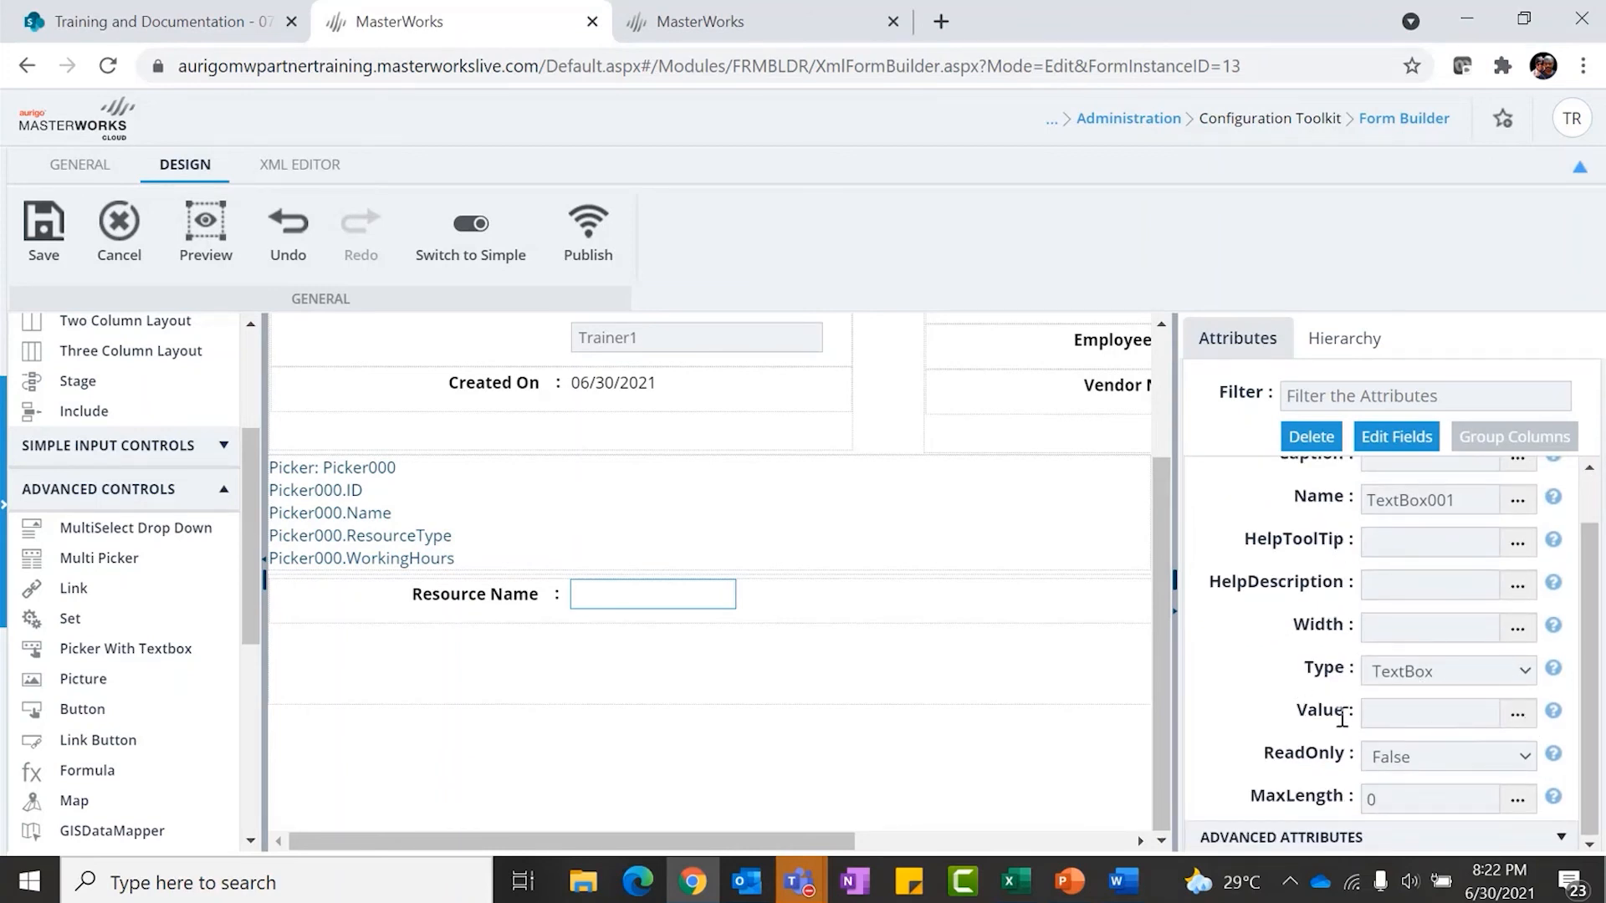
{"action": "left_click", "coordinate": [1517, 713]}
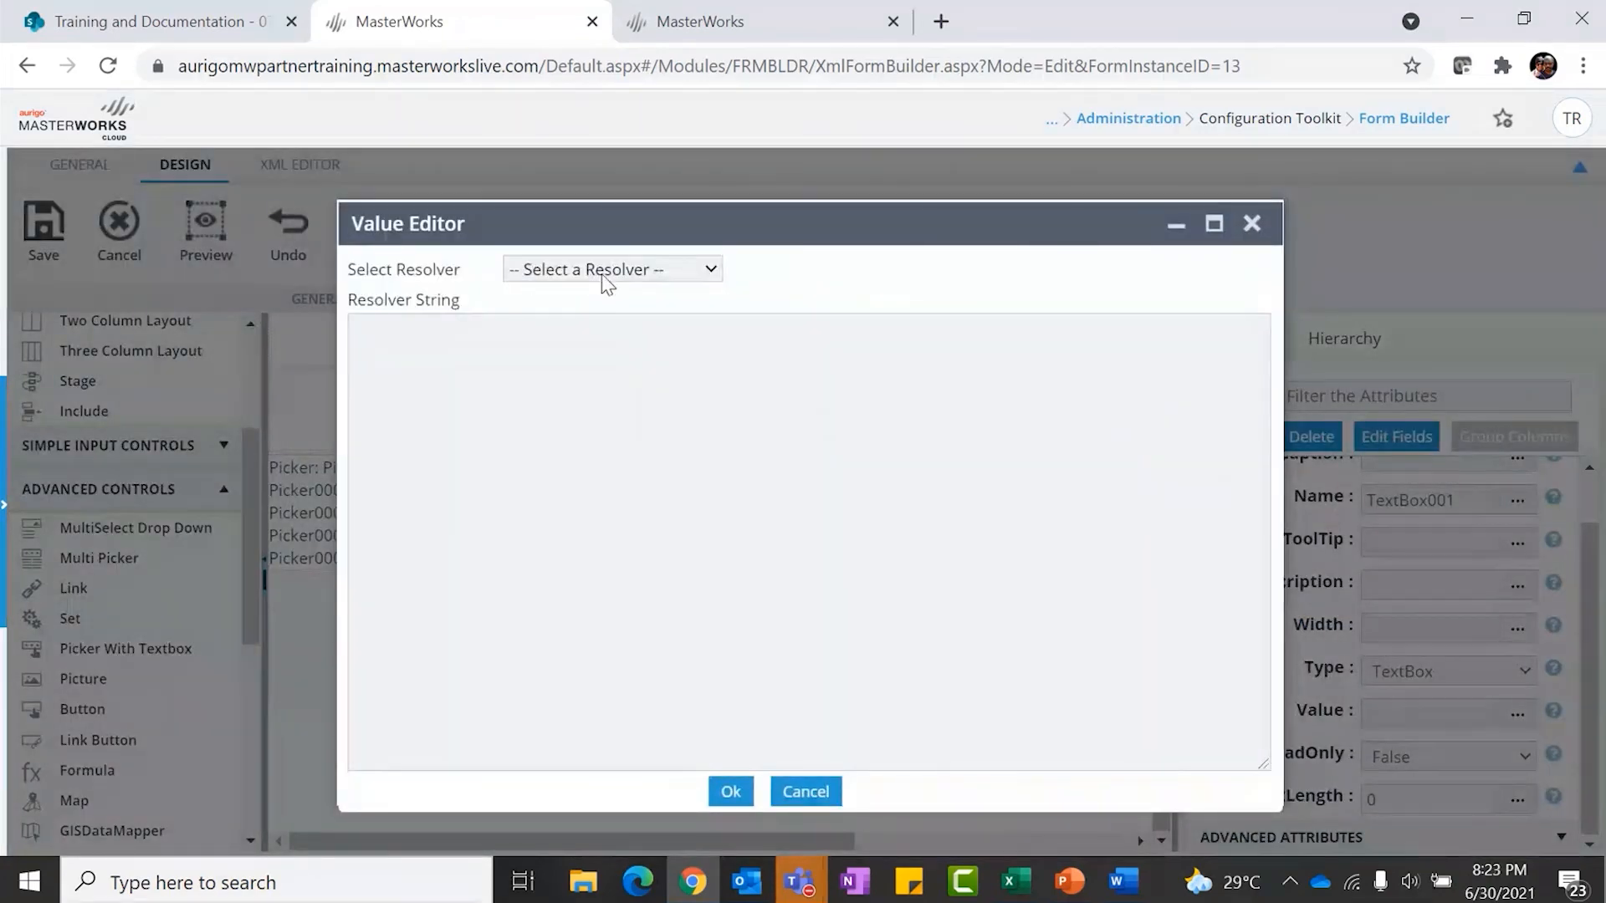
{"action": "left_click", "coordinate": [604, 279]}
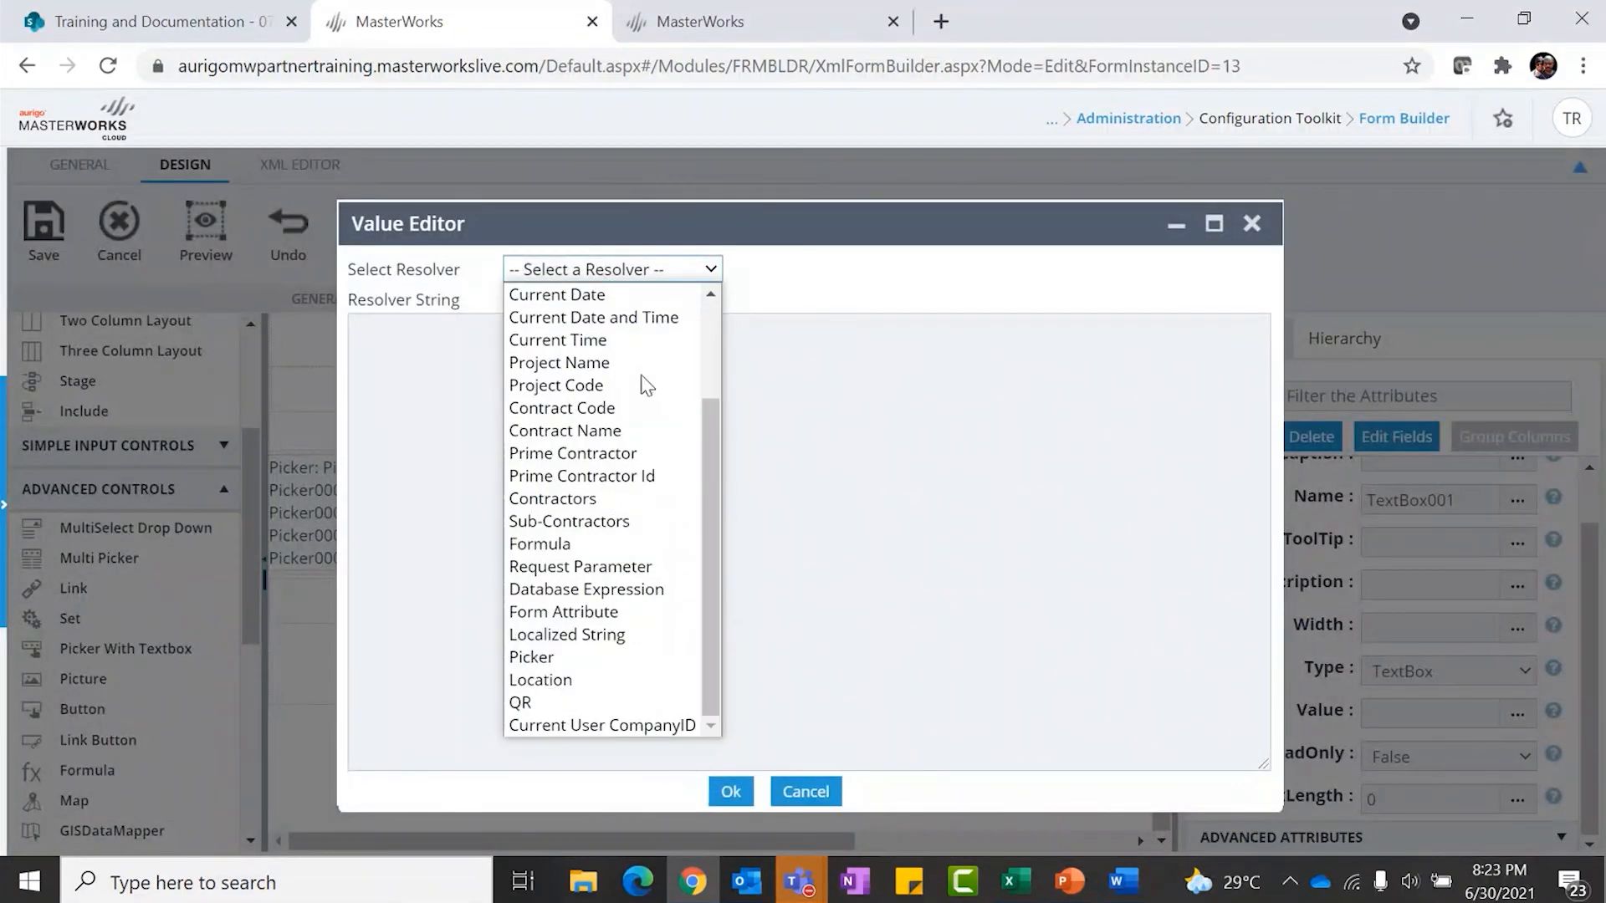
{"action": "left_click", "coordinate": [566, 660]}
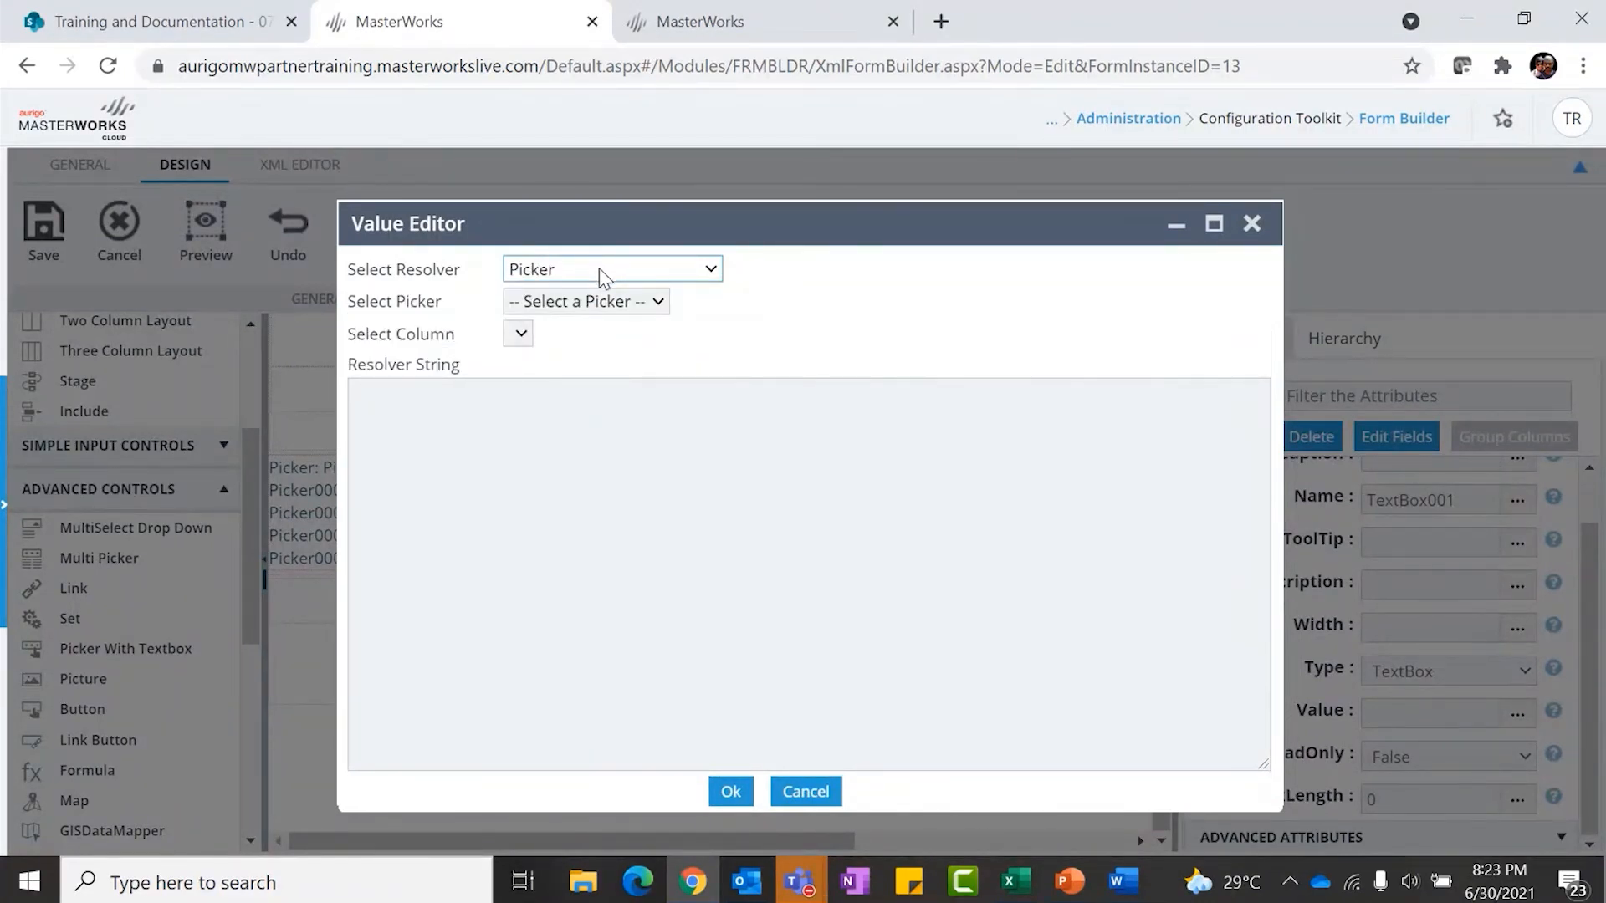
{"action": "left_click", "coordinate": [629, 302]}
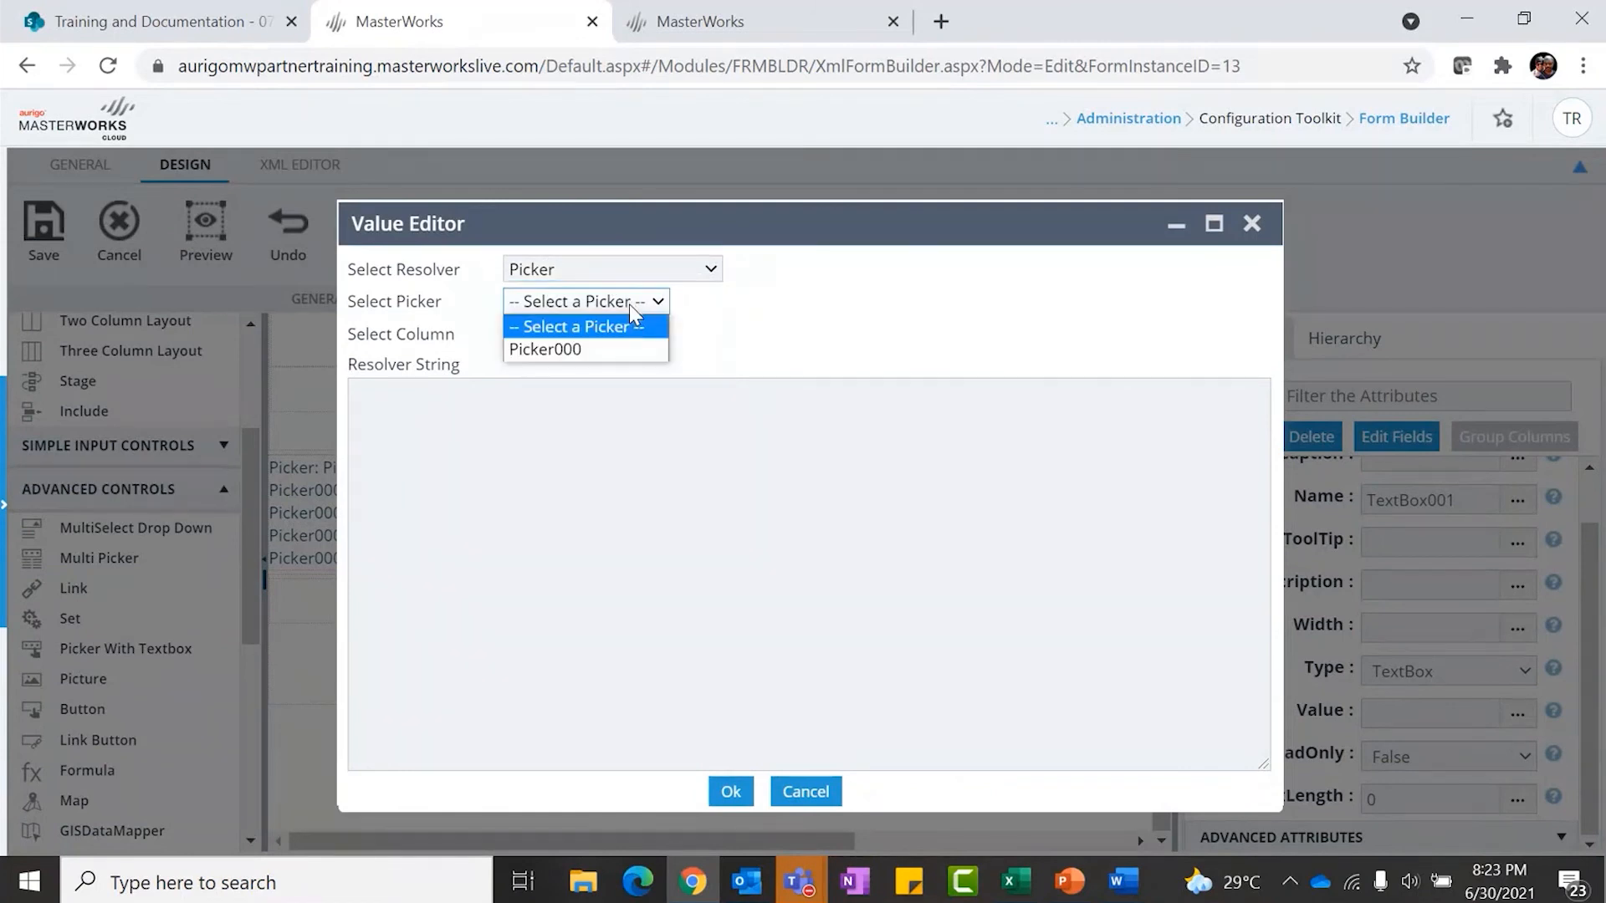
{"action": "left_click", "coordinate": [596, 358]}
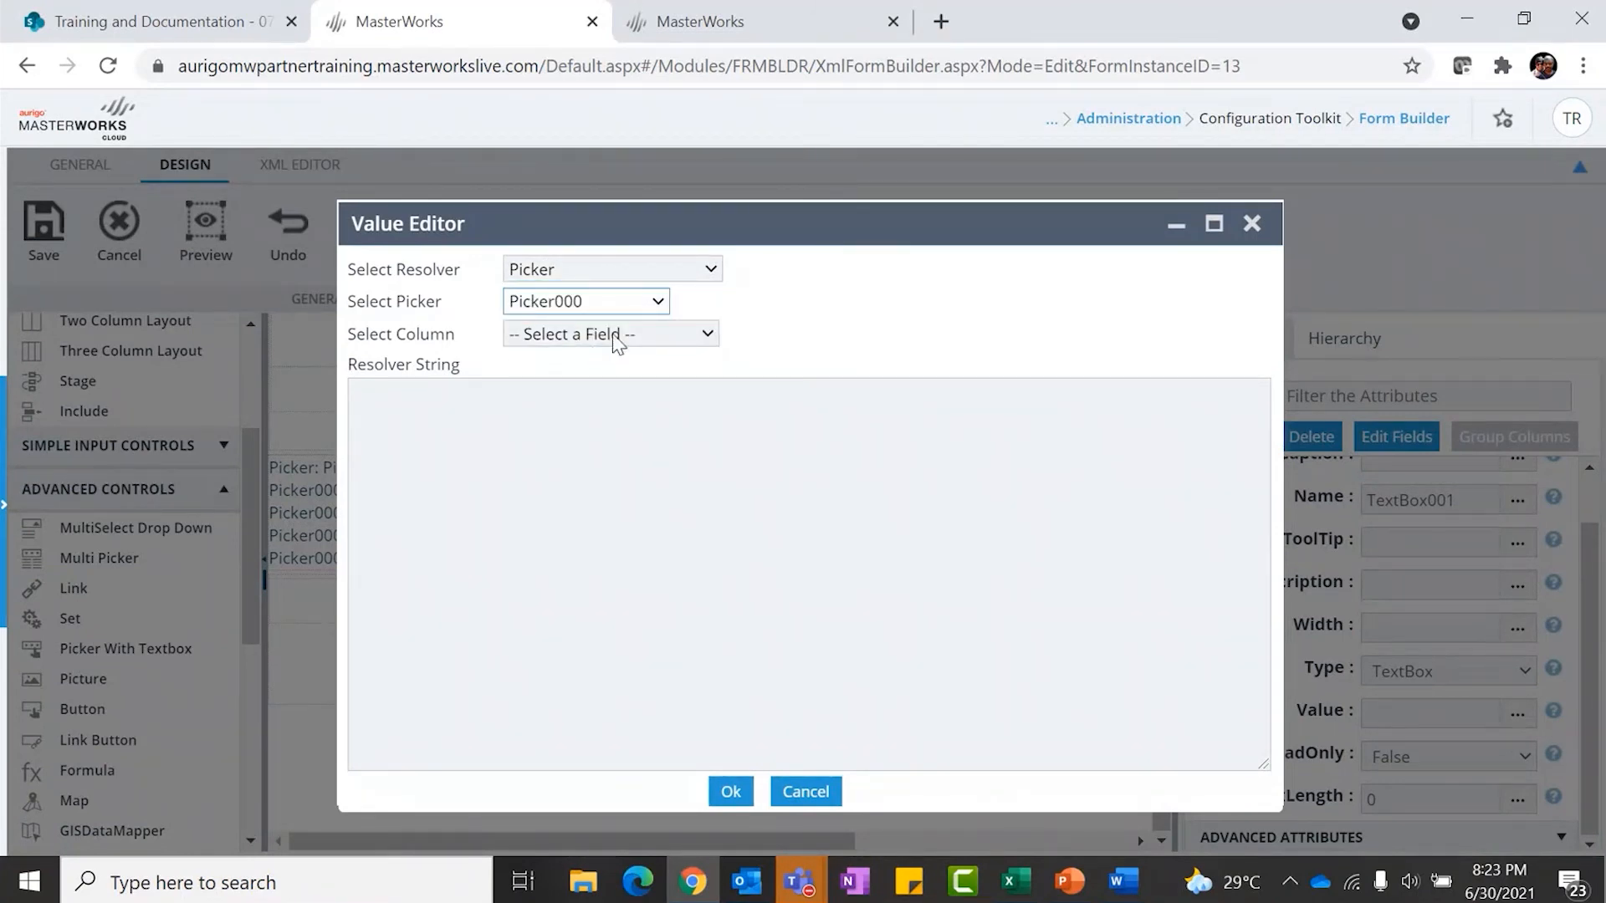
{"action": "left_click", "coordinate": [653, 342]}
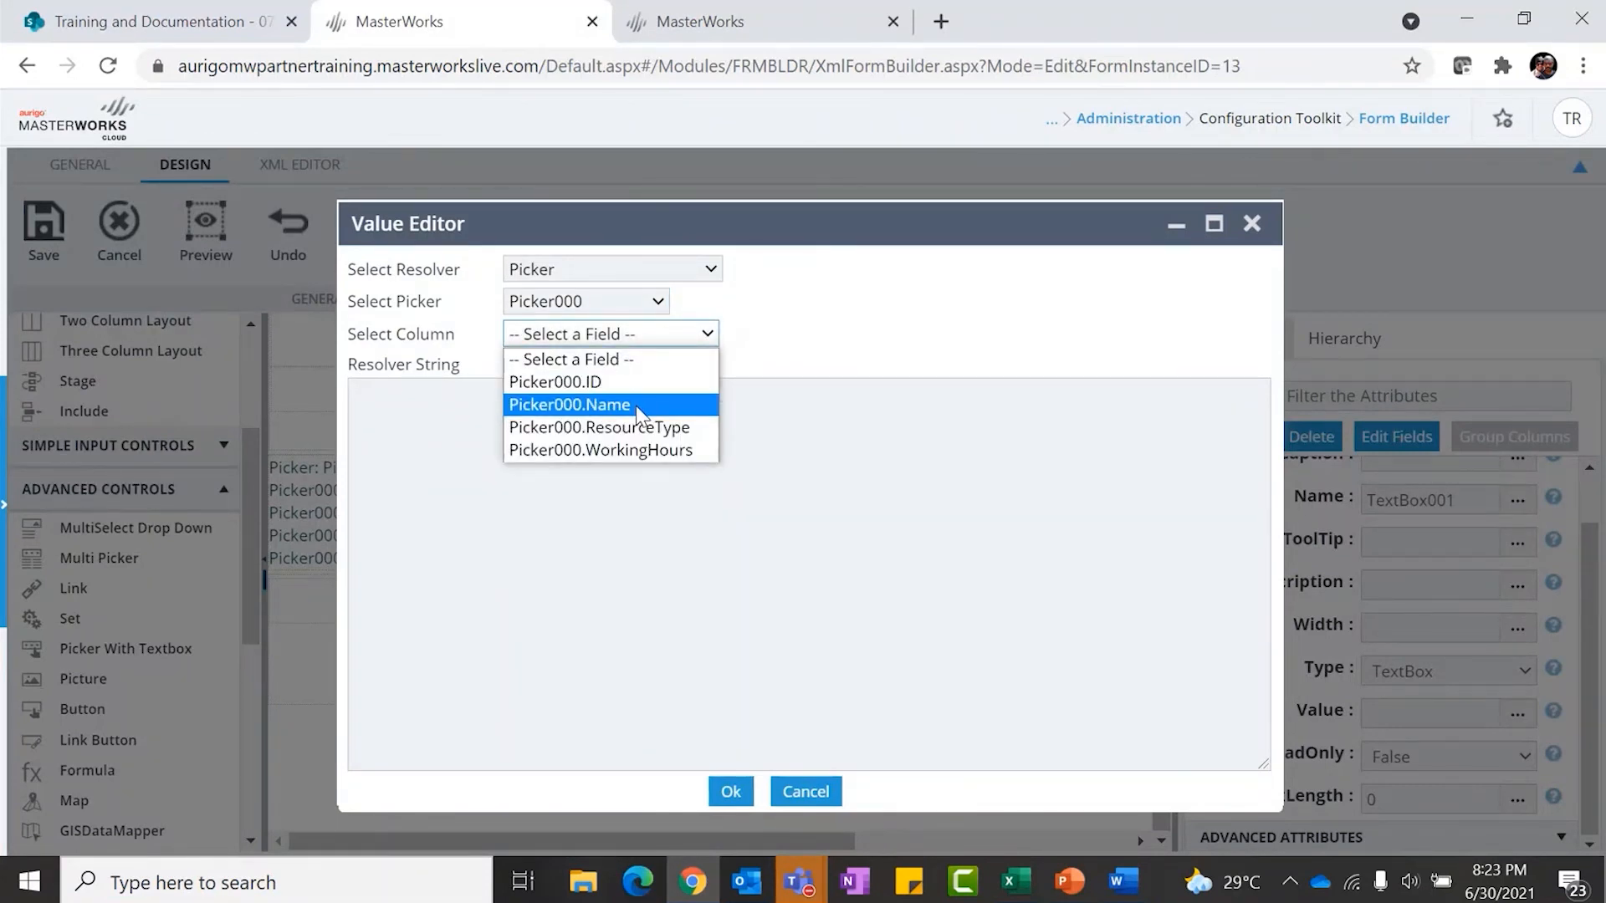
{"action": "left_click", "coordinate": [636, 405]}
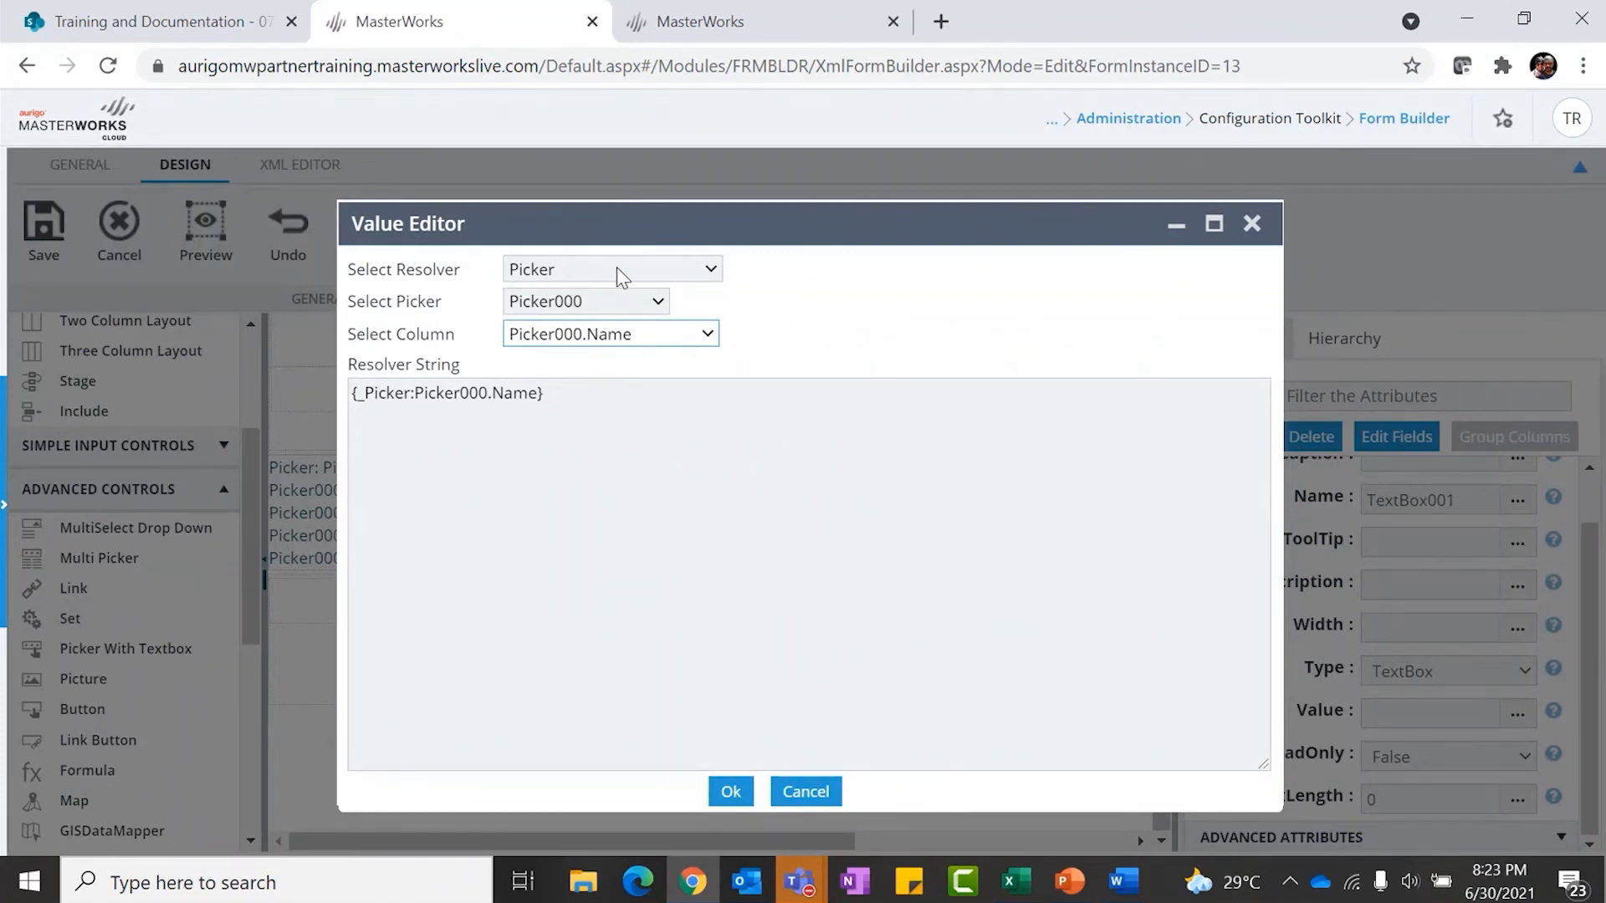
{"action": "left_click", "coordinate": [730, 792]}
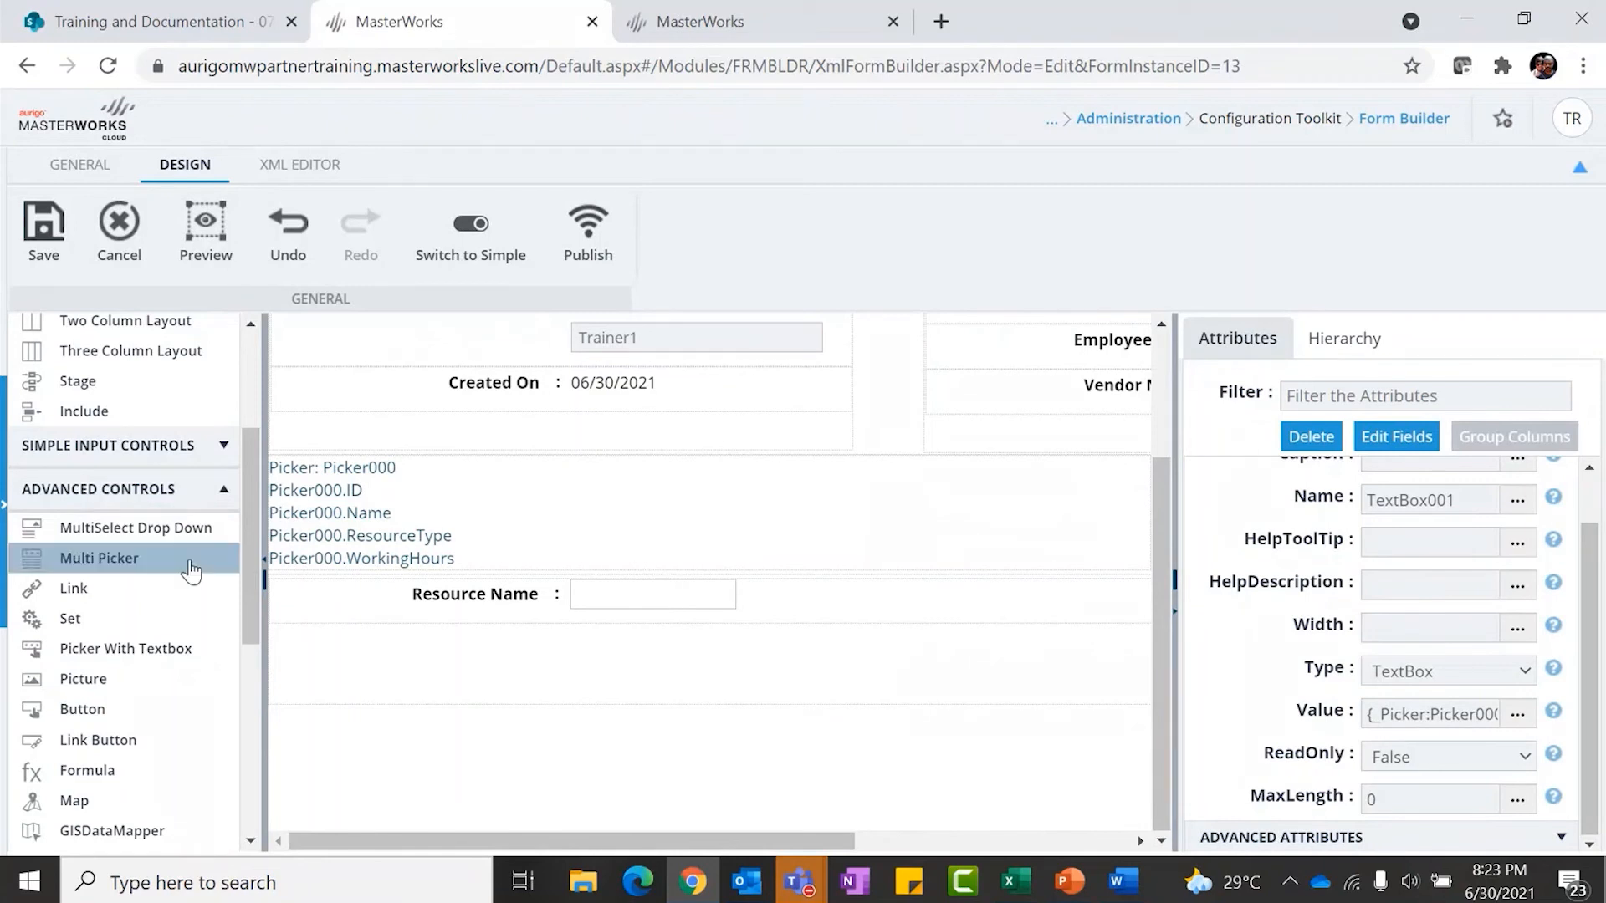
Add a Picker Trigger control below the Resource Name set and clear its caption
{"action": "scroll", "coordinate": [160, 574], "scroll_direction": "down", "scroll_amount": 5}
{"action": "left_click", "coordinate": [161, 574]}
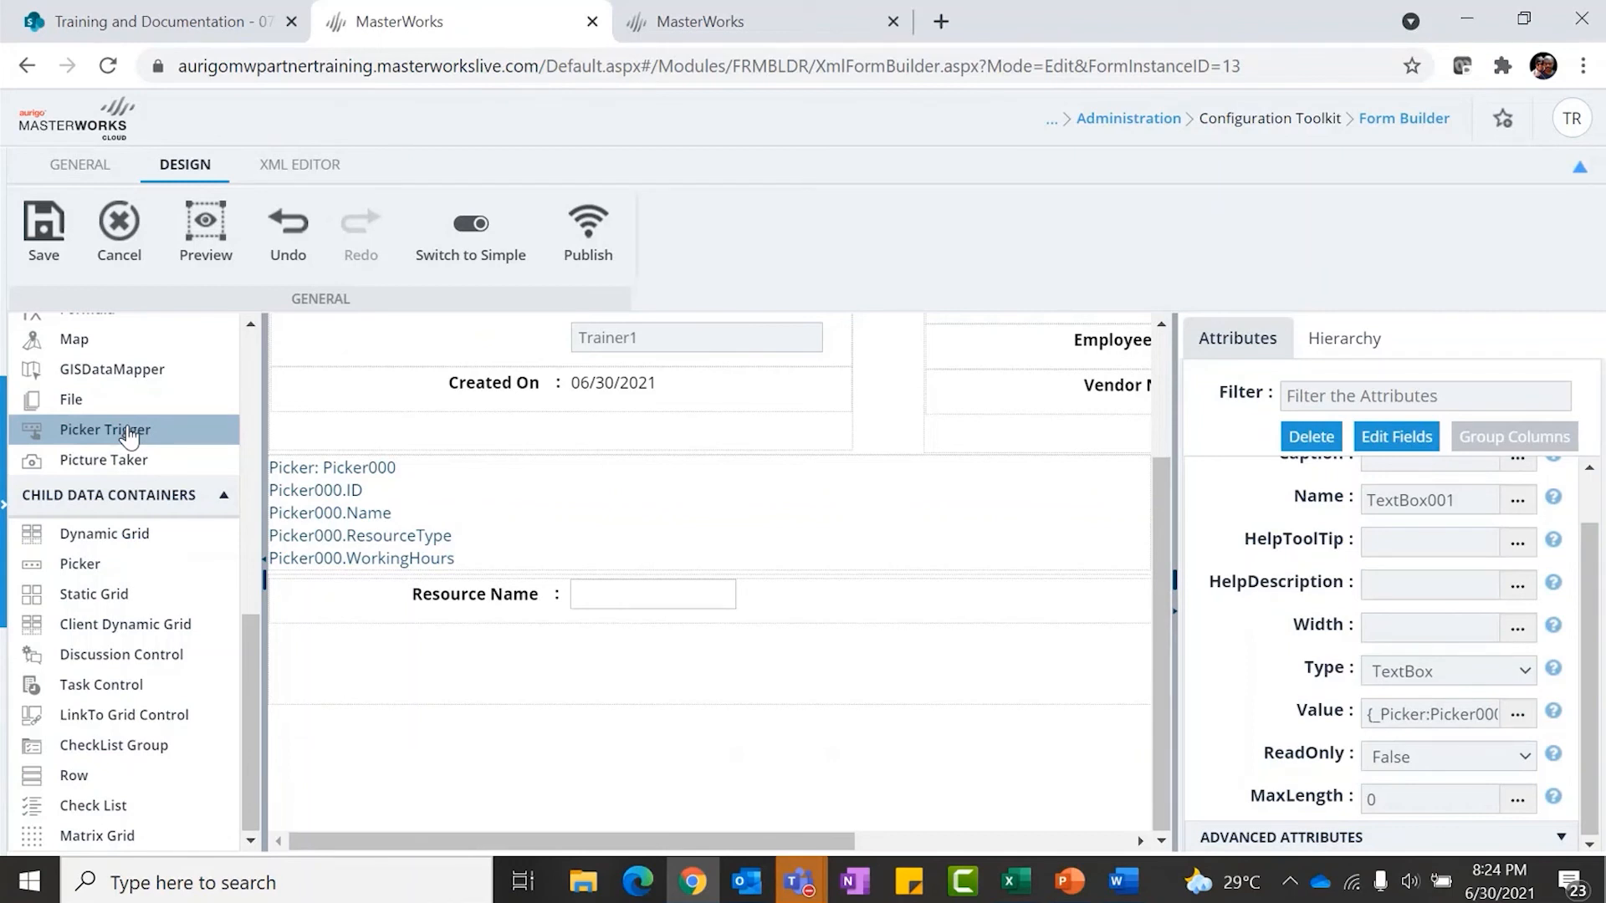
{"action": "left_click_drag", "start_coordinate": [128, 434], "coordinate": [387, 677]}
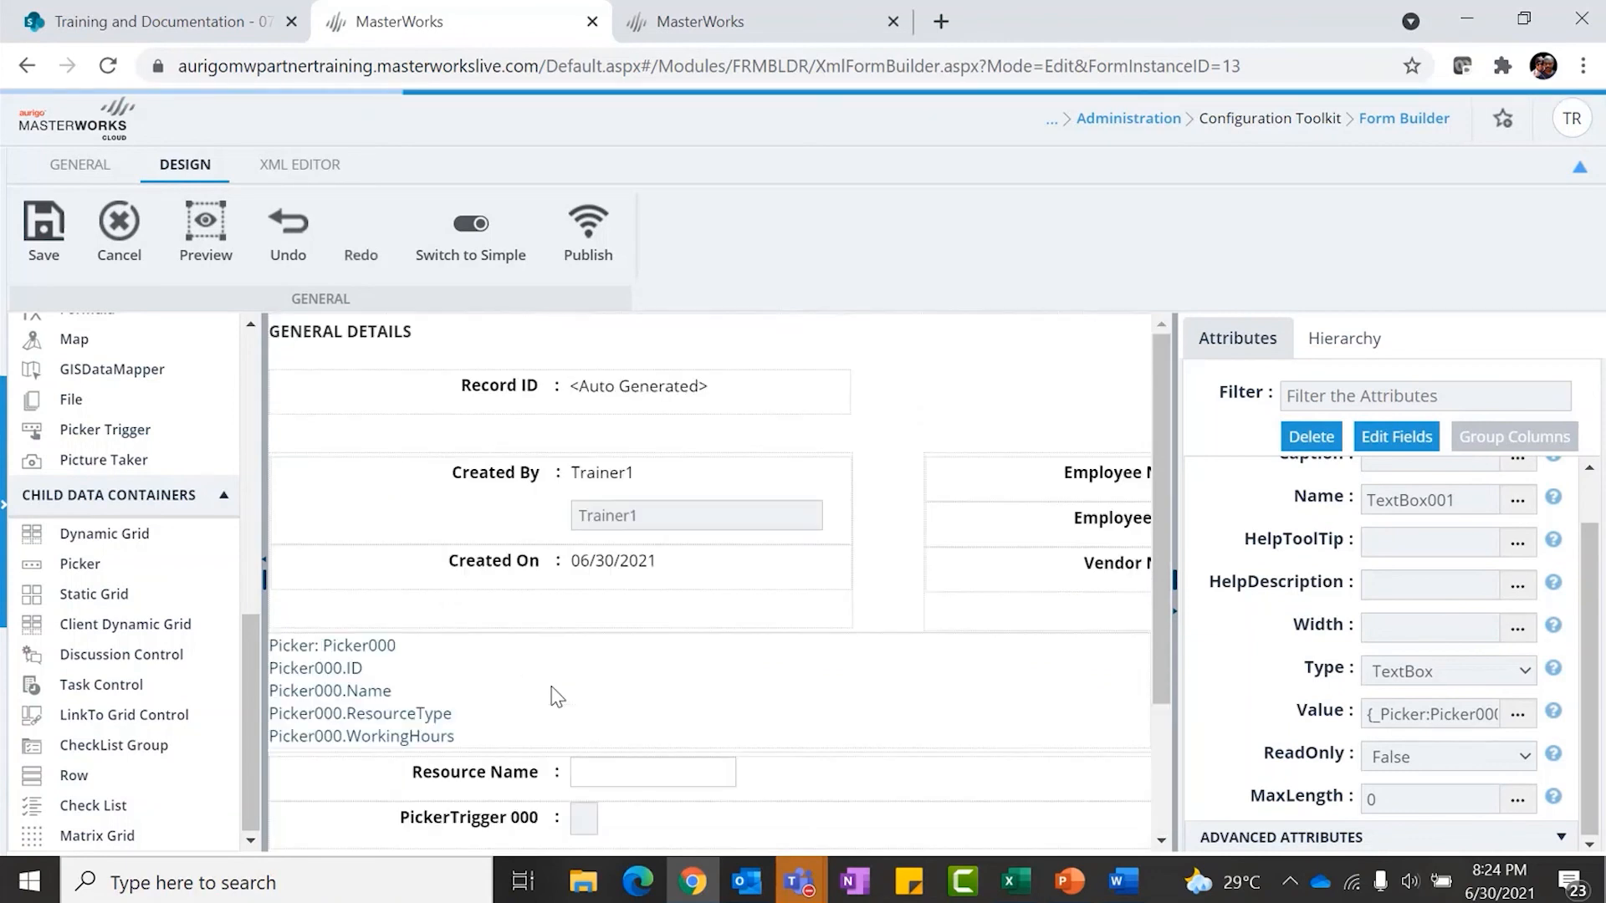
{"action": "left_click", "coordinate": [480, 640]}
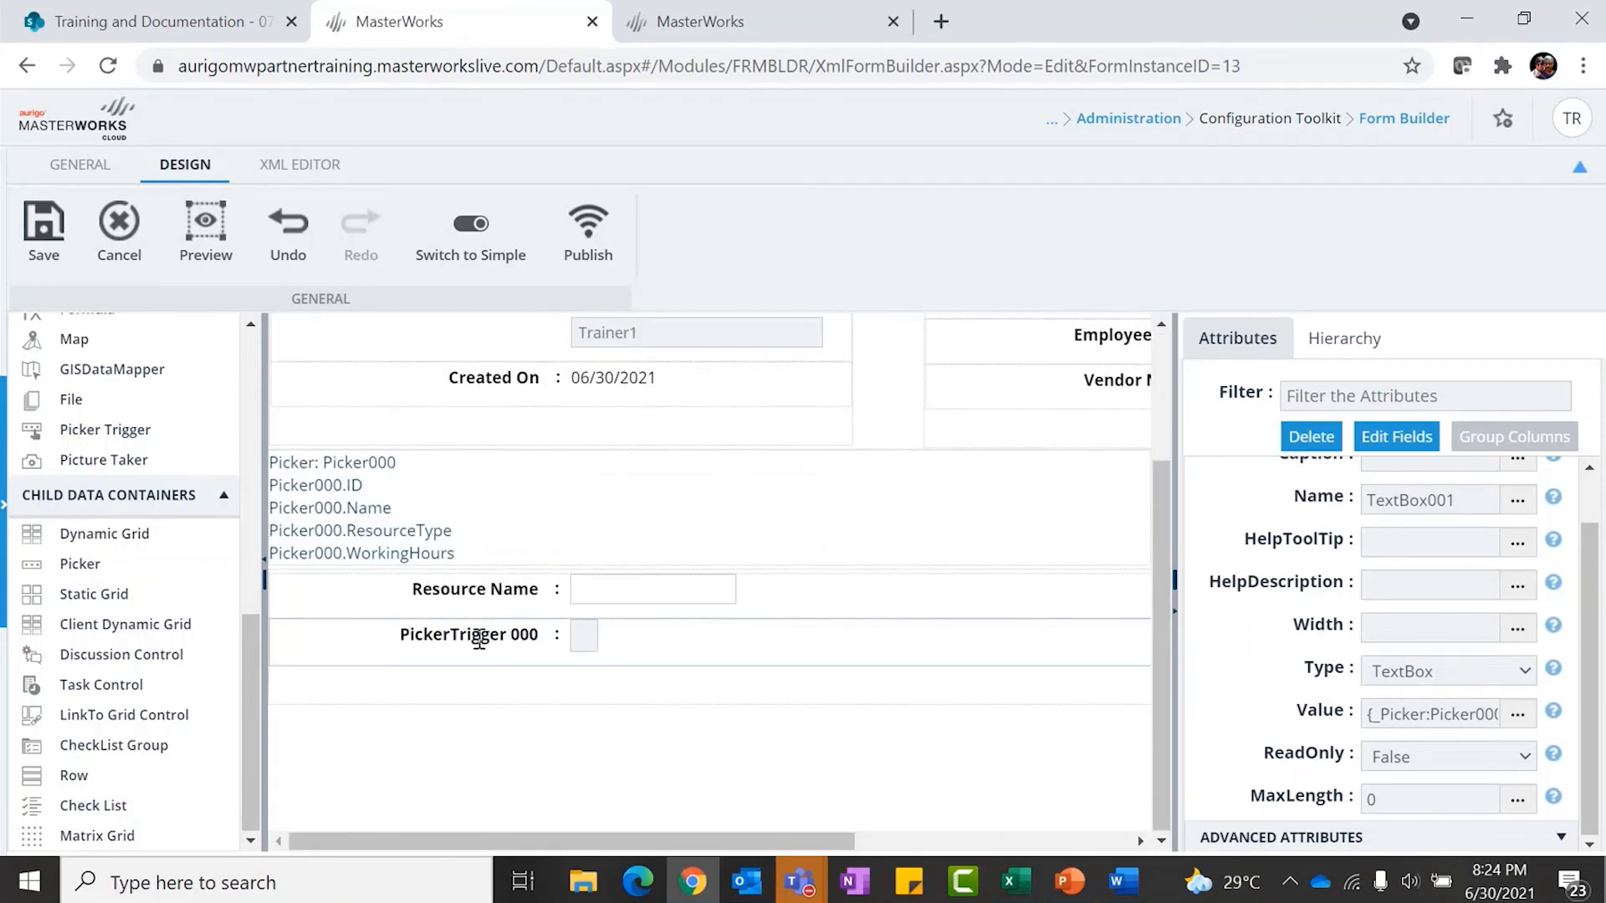
{"action": "left_click", "coordinate": [1396, 515]}
{"action": "triple_click", "coordinate": [1397, 516]}
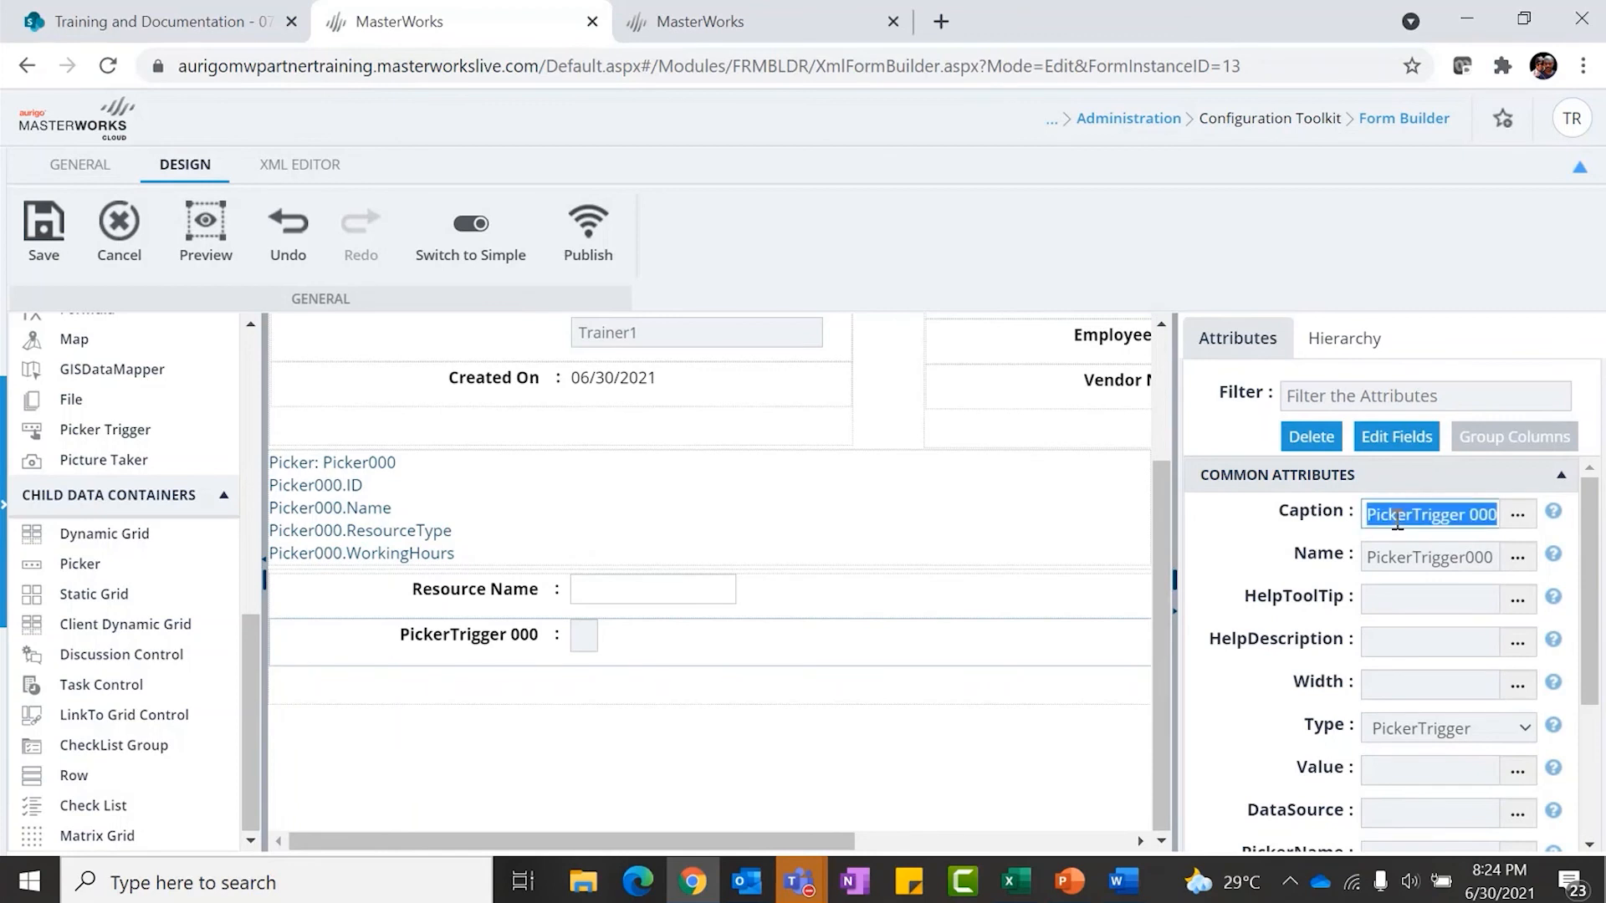
{"action": "key", "text": "BackSpace"}
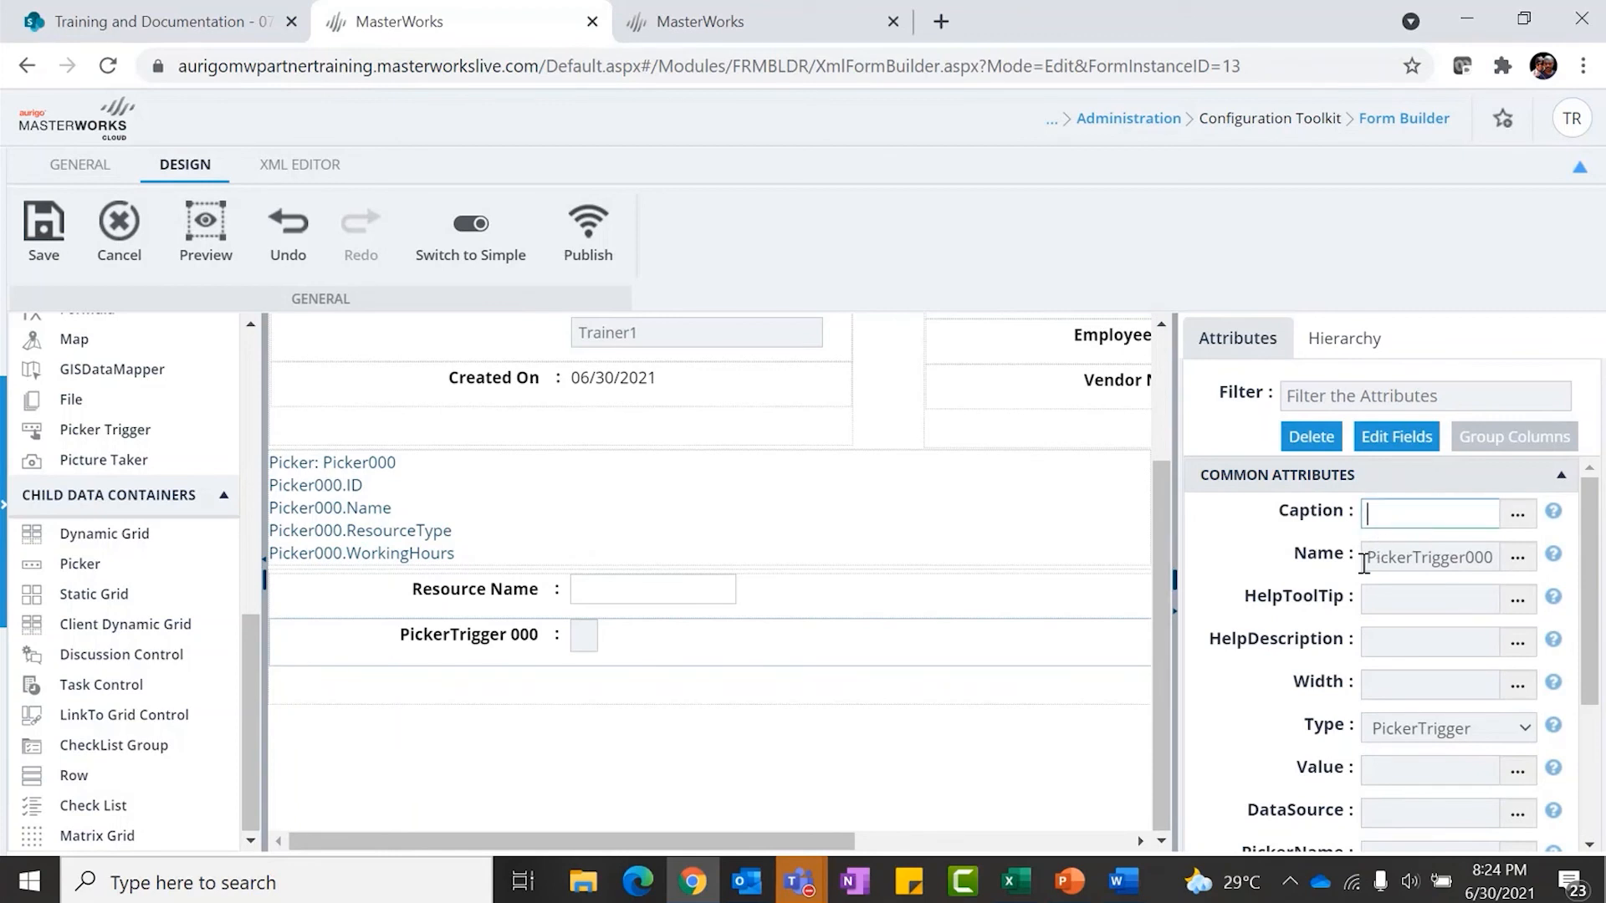
Link the Picker Trigger to Picker 000 with ID as the unique column
{"action": "scroll", "coordinate": [1365, 558], "scroll_direction": "down", "scroll_amount": 3}
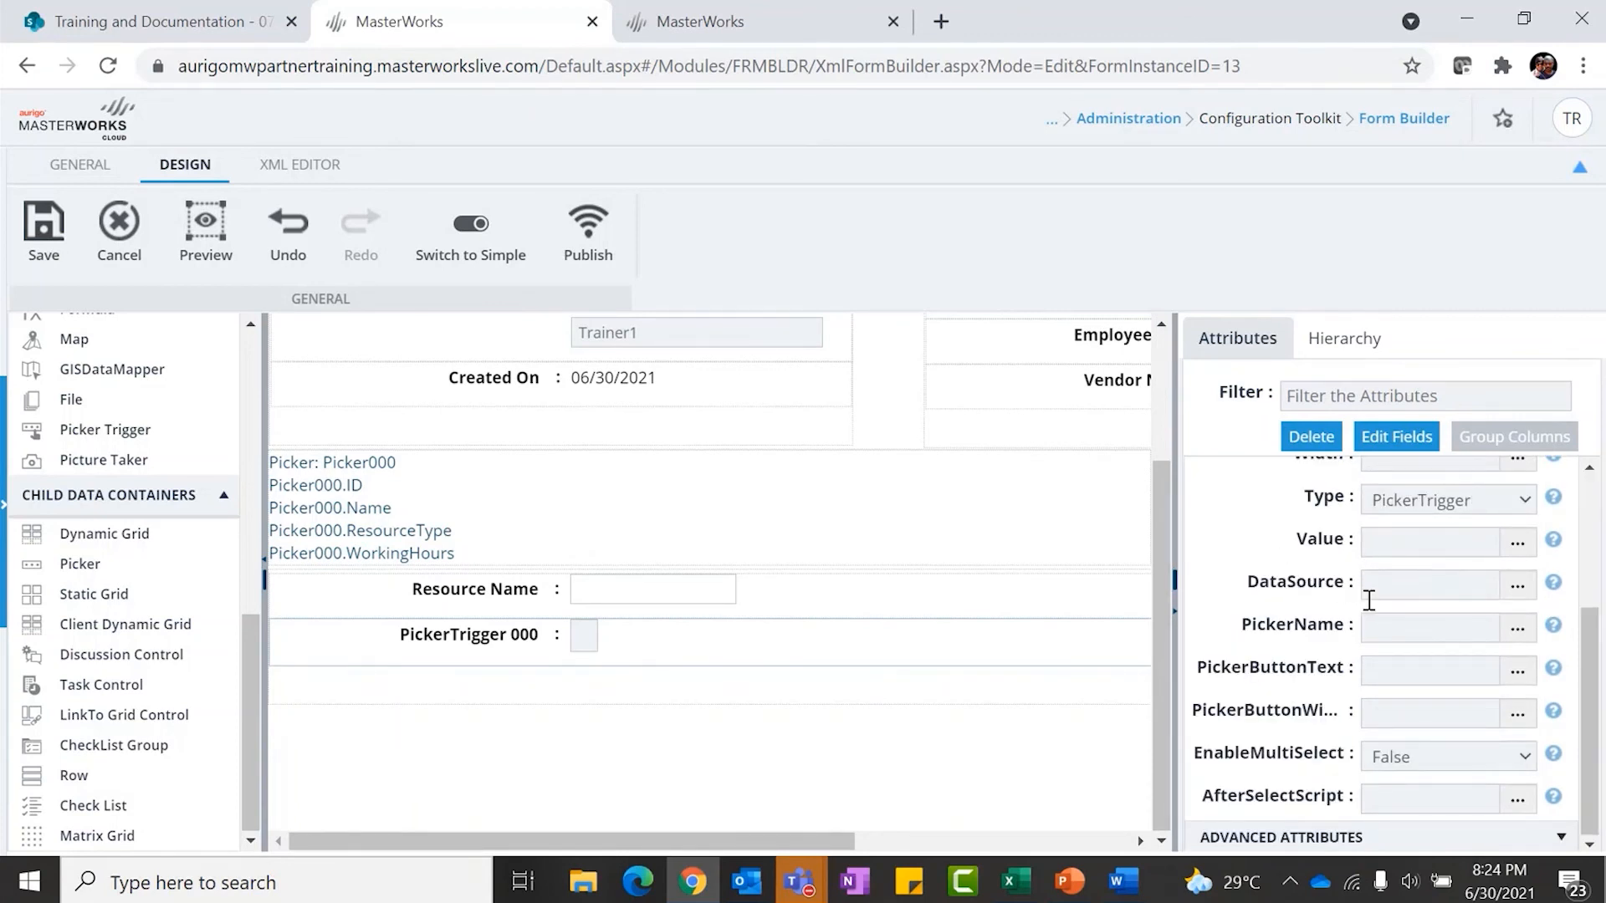
{"action": "left_click", "coordinate": [1524, 632]}
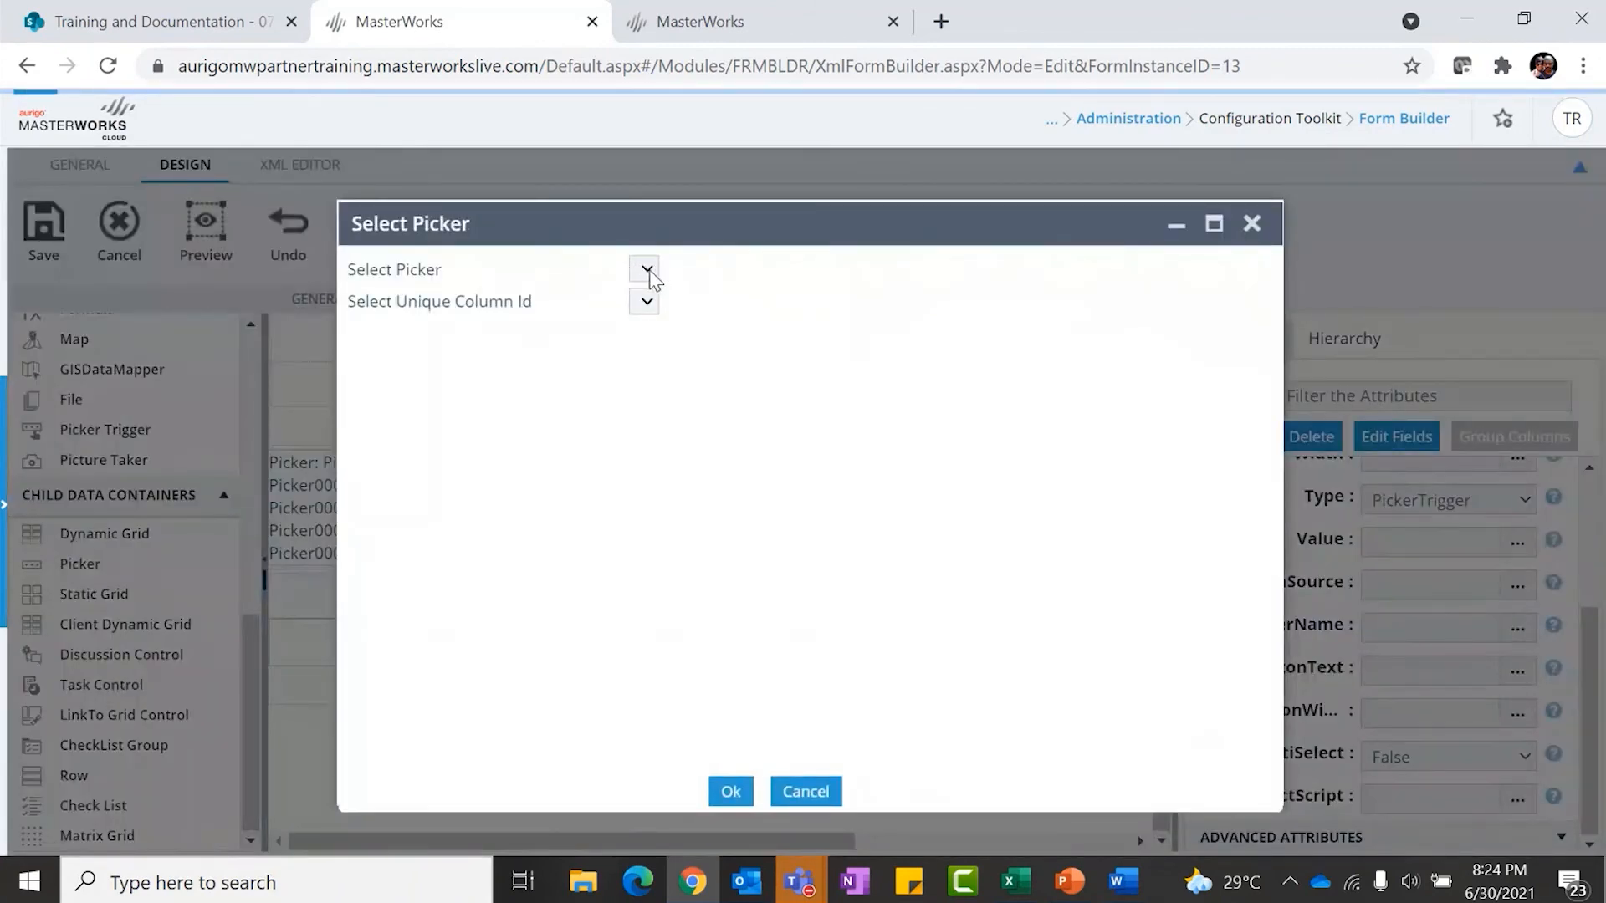
{"action": "left_click", "coordinate": [665, 273]}
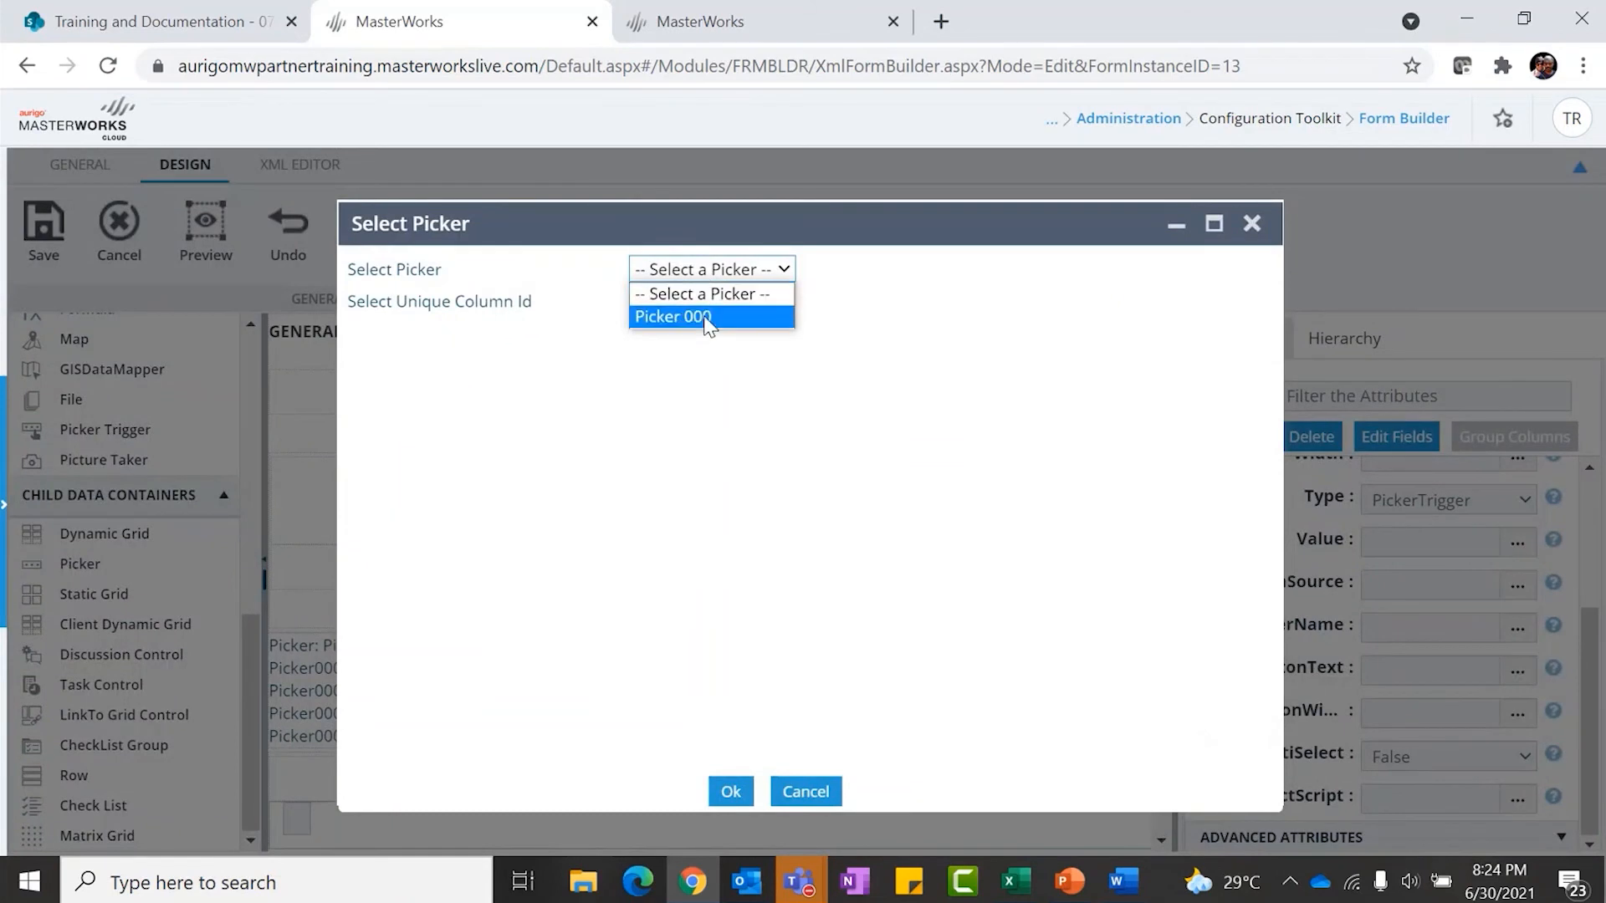
{"action": "left_click", "coordinate": [674, 316]}
{"action": "left_click", "coordinate": [736, 302]}
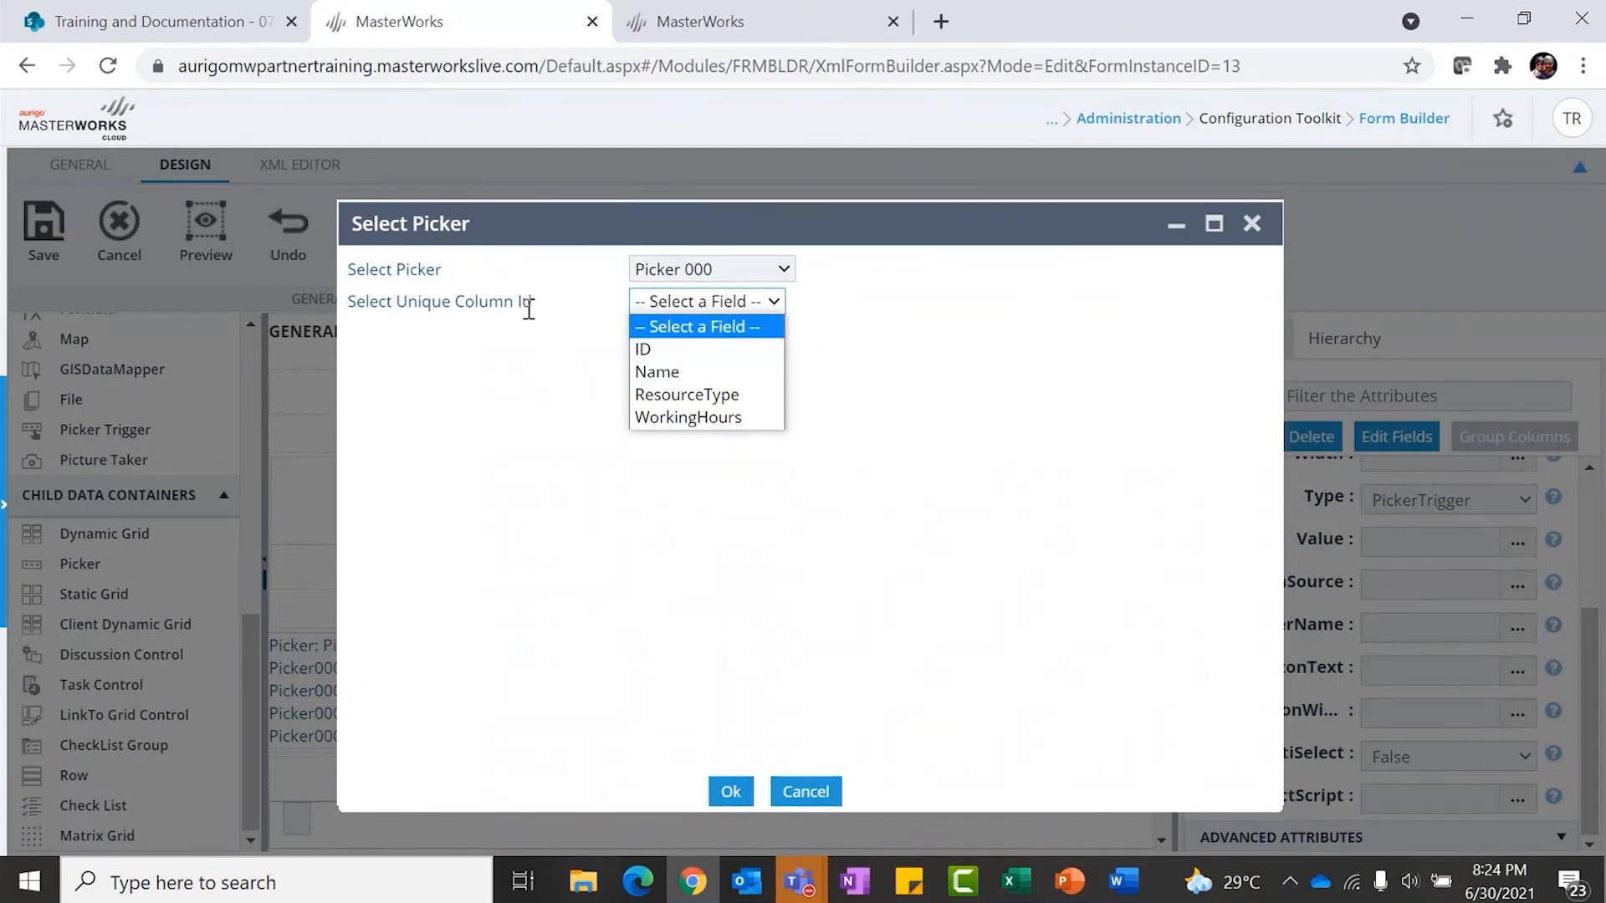
{"action": "left_click", "coordinate": [656, 350]}
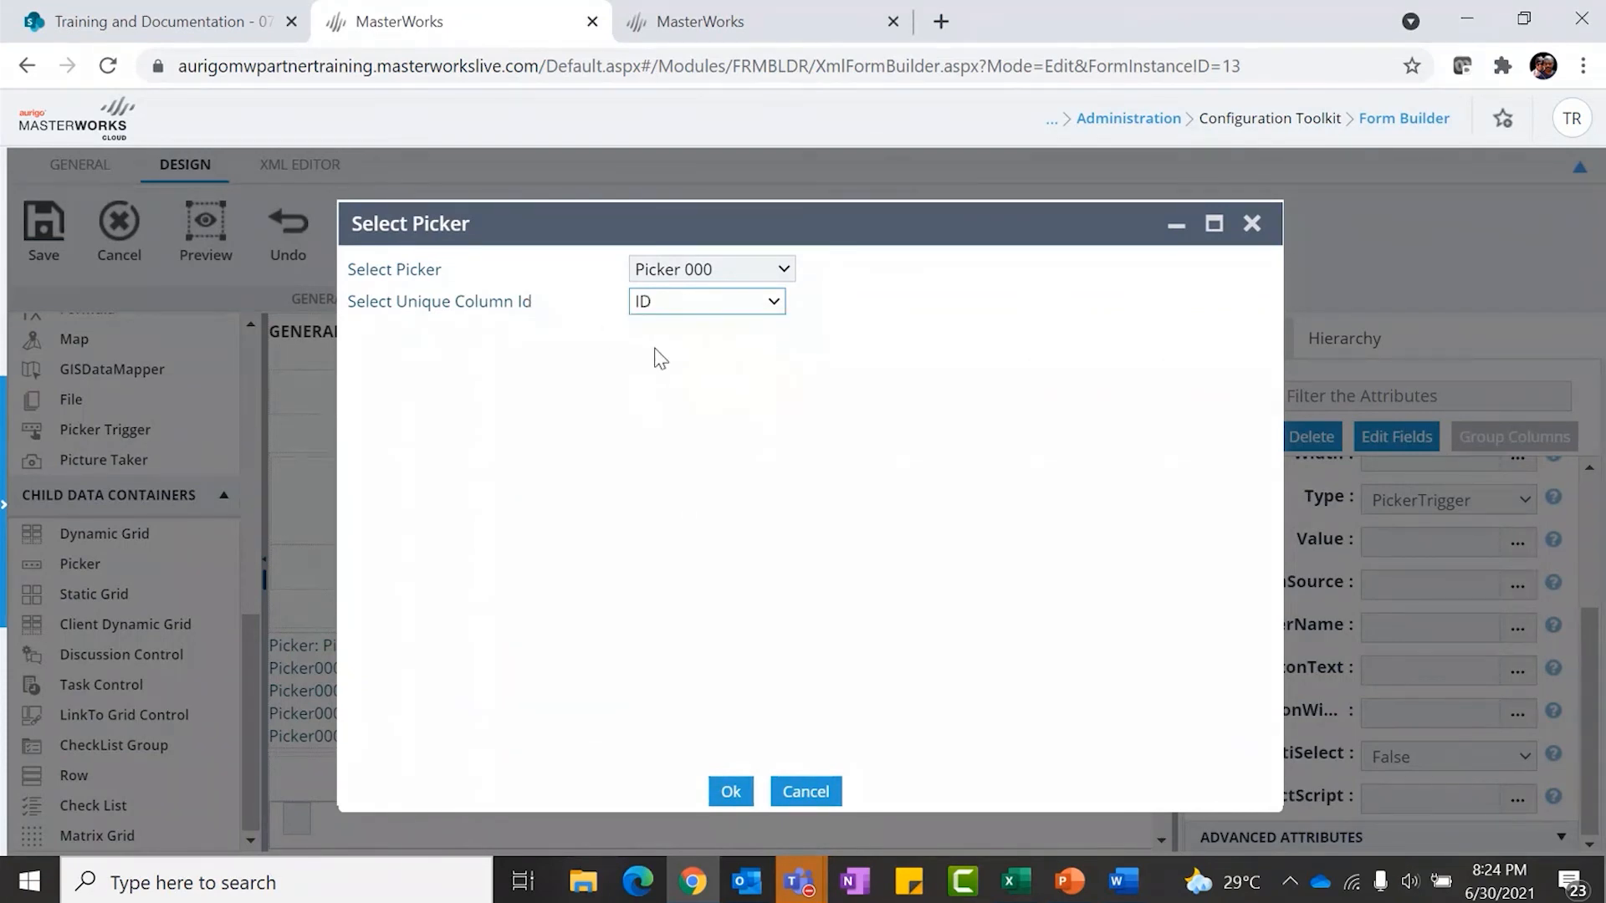
{"action": "left_click", "coordinate": [731, 790]}
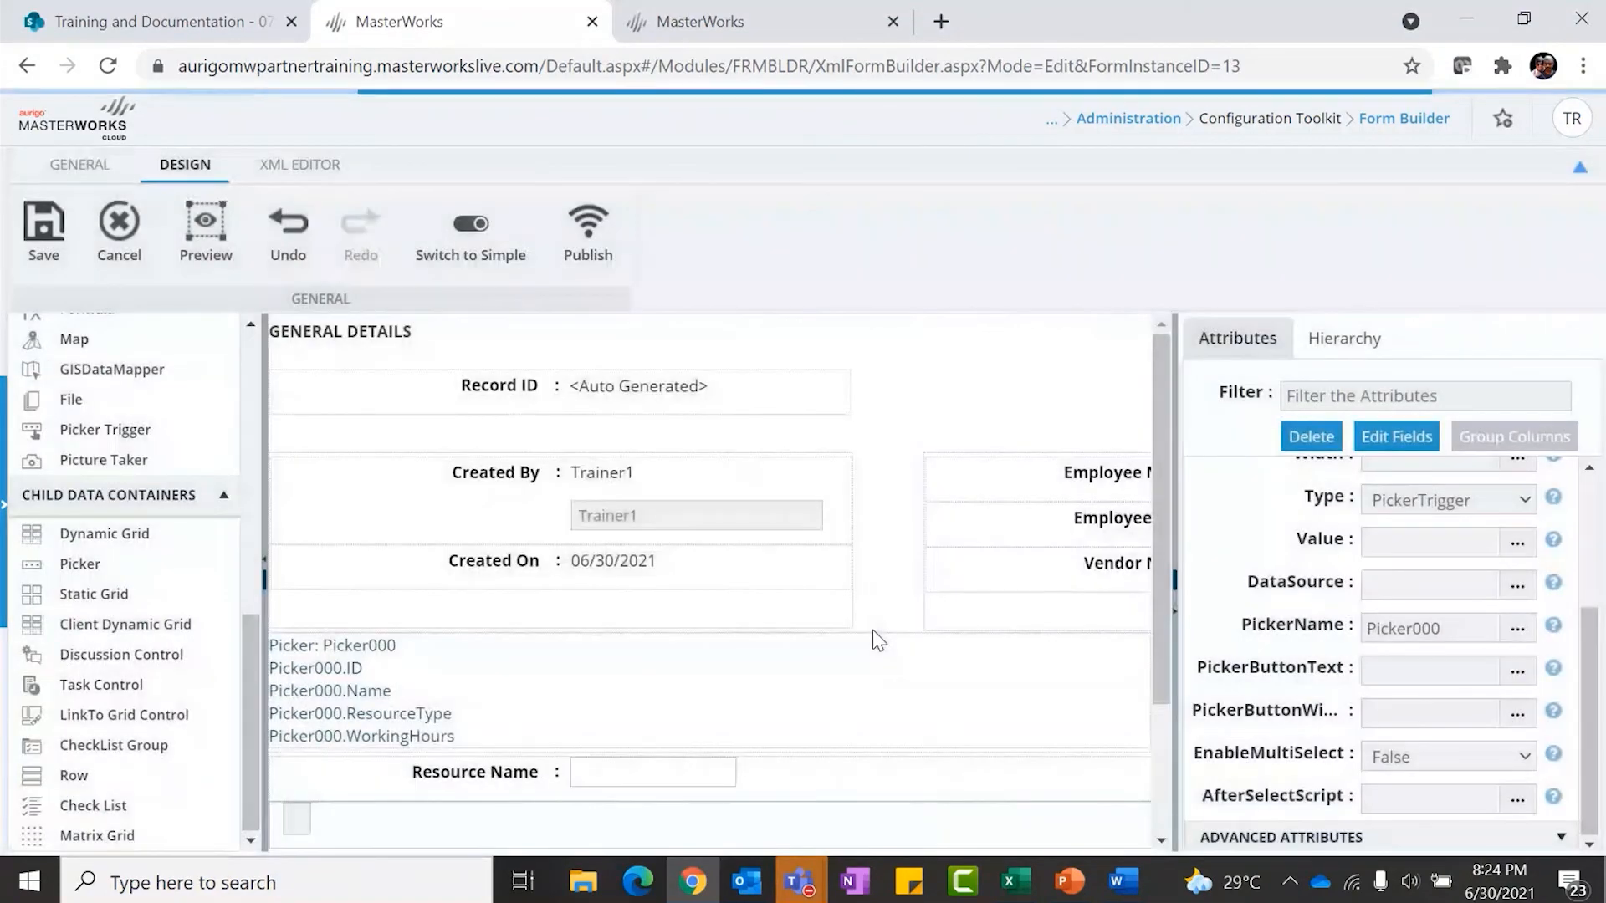
Set the Picker Trigger's PickerButtonText to "..." and apply it to the form
{"action": "scroll", "coordinate": [872, 633], "scroll_direction": "down", "scroll_amount": 2}
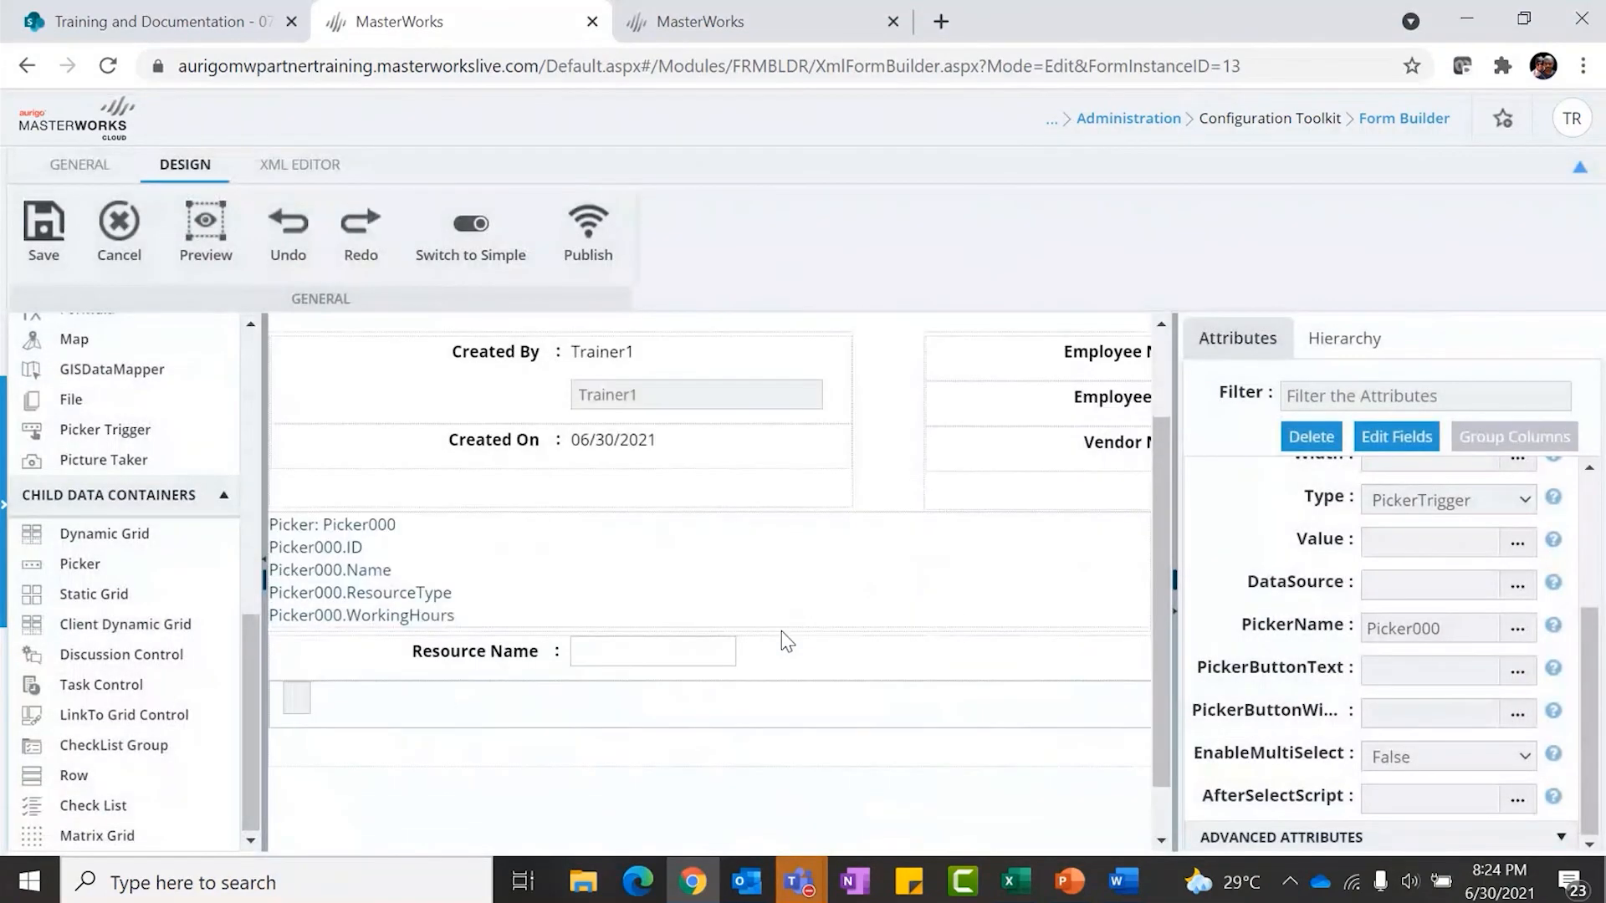
{"action": "left_click", "coordinate": [289, 638]}
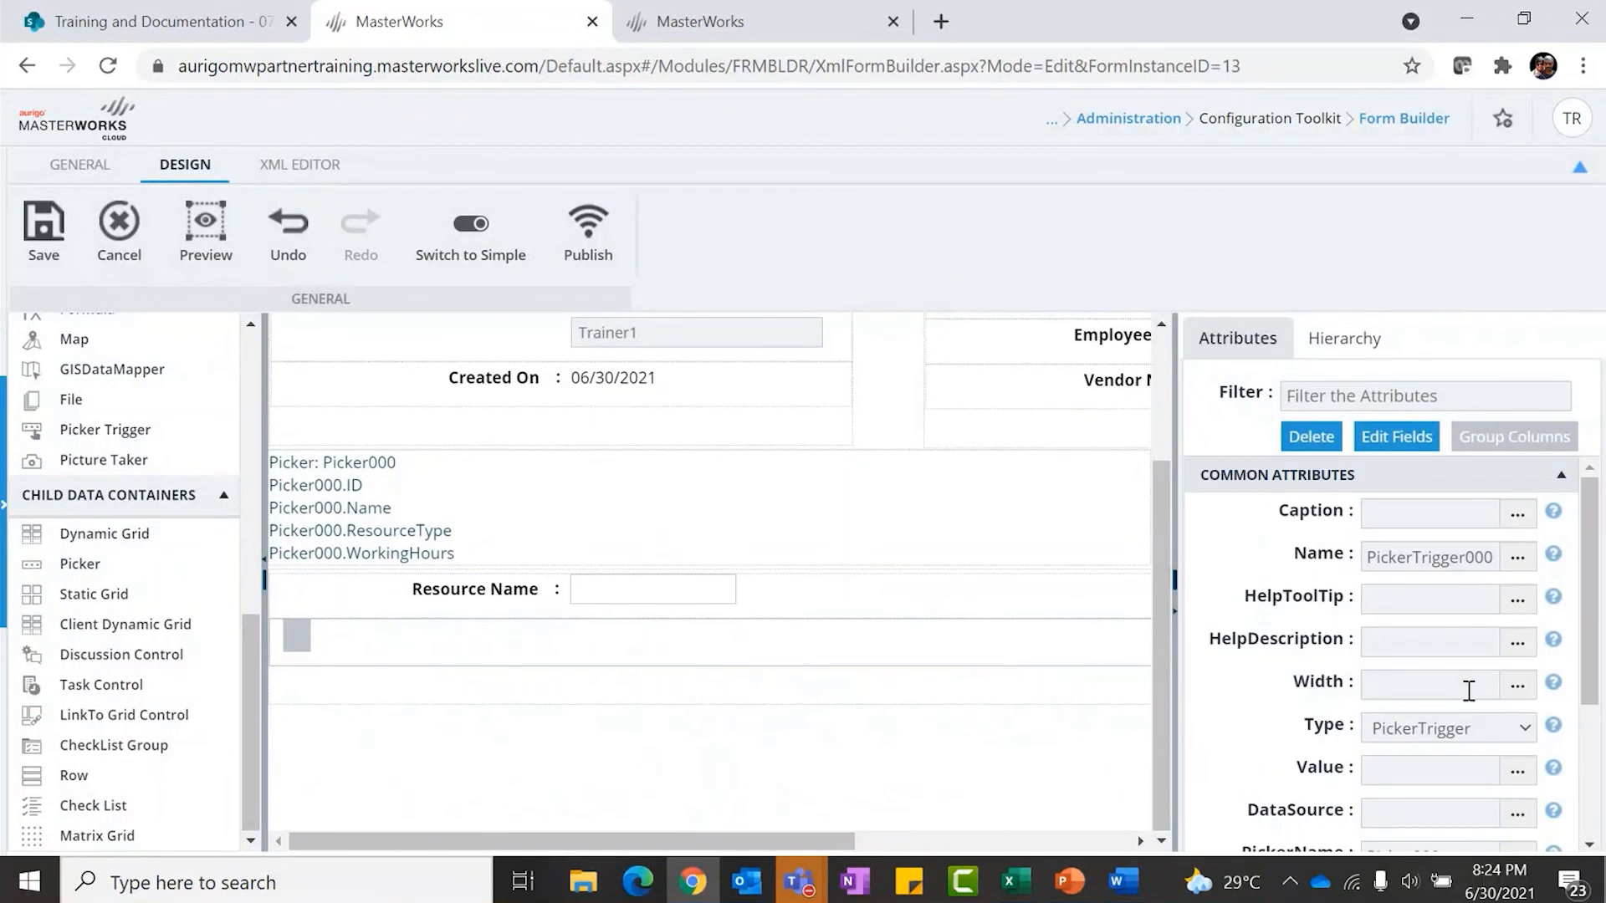
{"action": "scroll", "coordinate": [1383, 644], "scroll_direction": "down", "scroll_amount": 3}
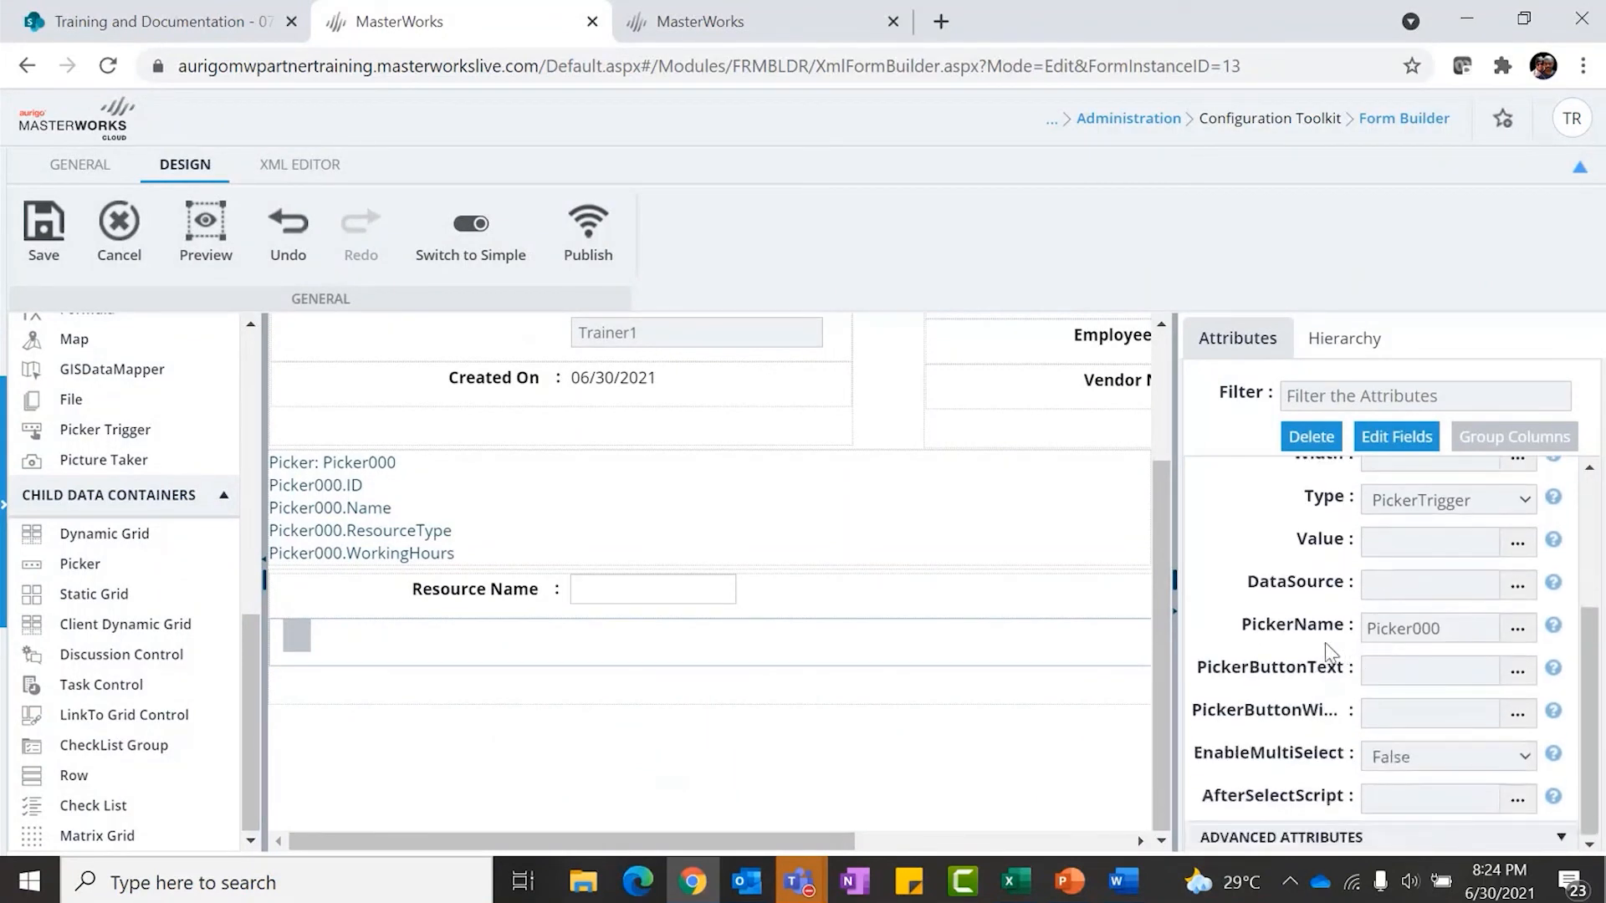
{"action": "left_click", "coordinate": [1409, 674]}
{"action": "type", "text": "..."}
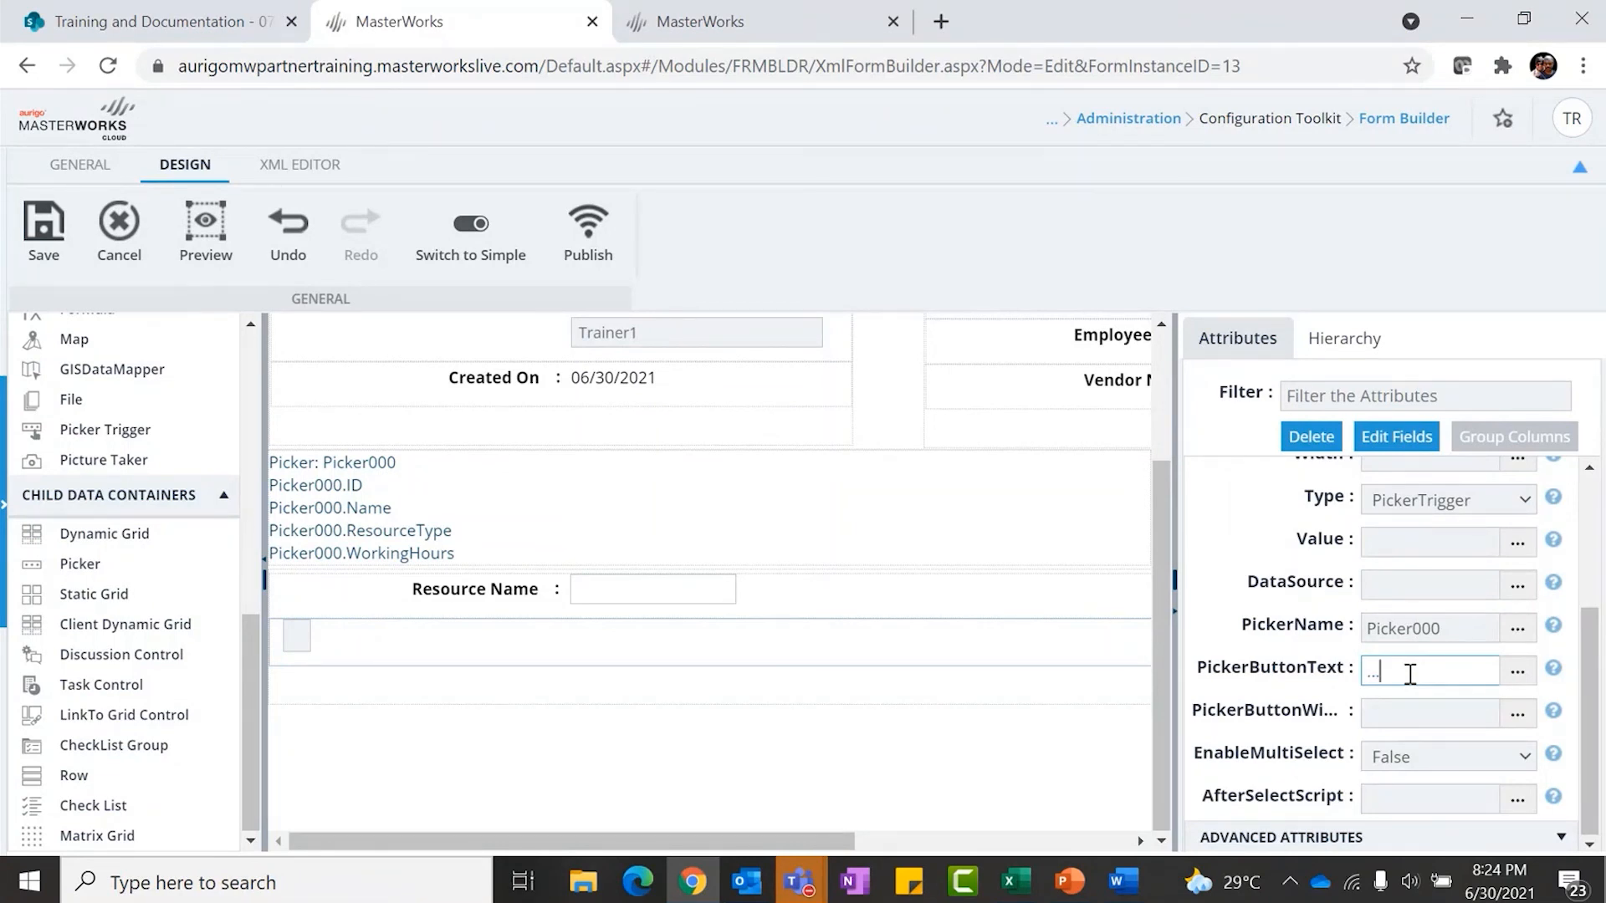
{"action": "left_click", "coordinate": [1093, 512]}
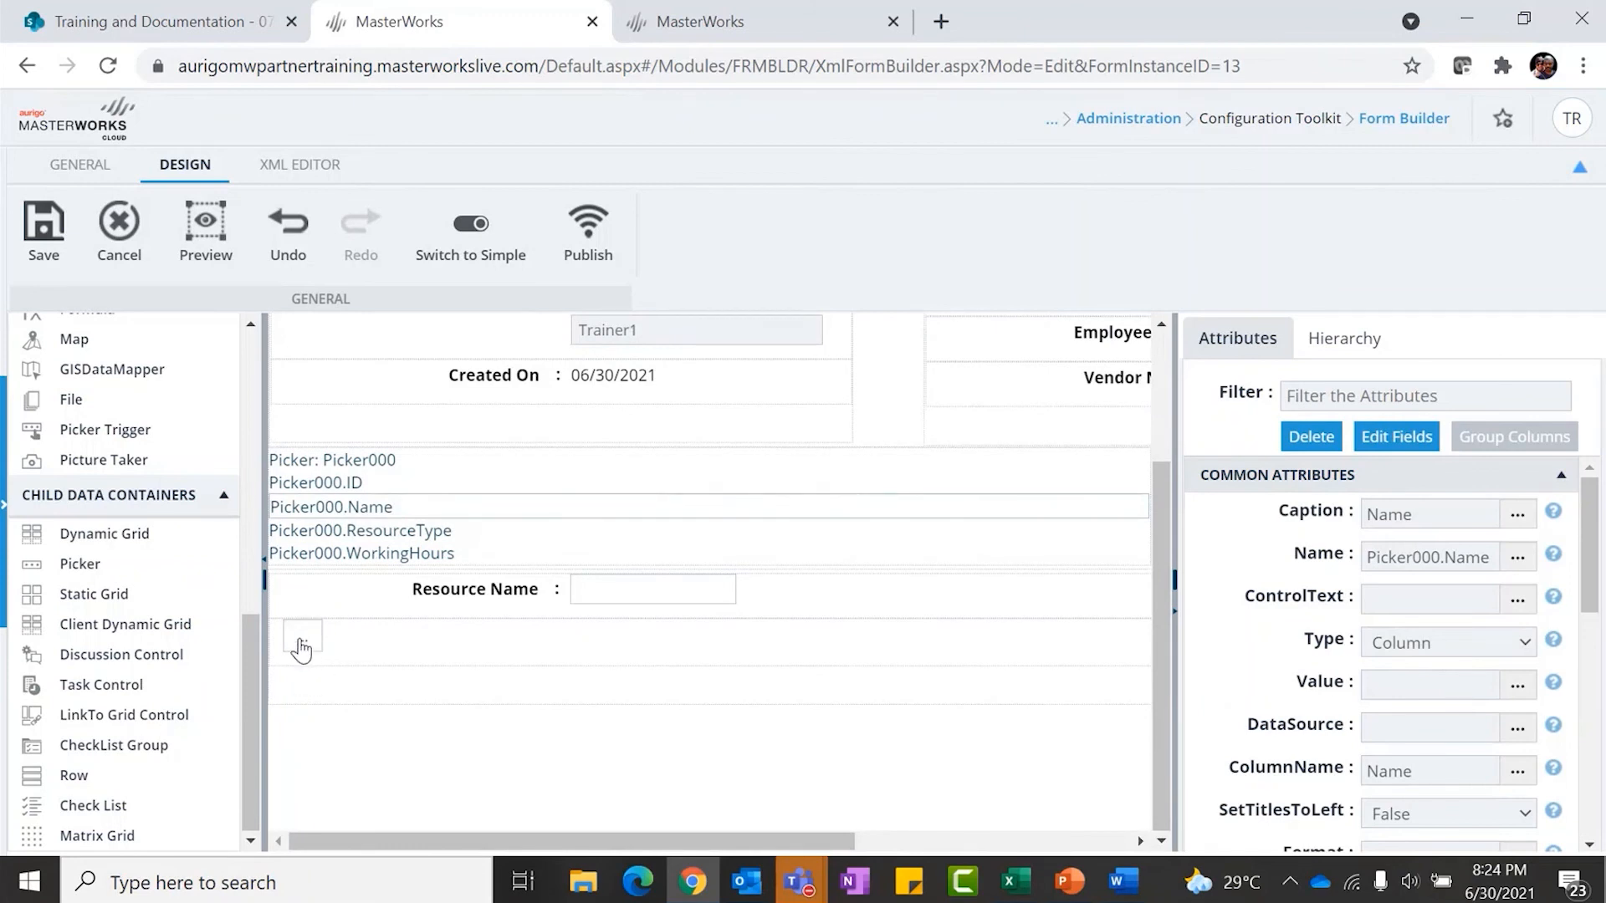
Move the Picker Trigger into the Resource Name set beside the text box, and set that text box's ReadOnly to True
{"action": "left_click_drag", "start_coordinate": [302, 648], "coordinate": [491, 610]}
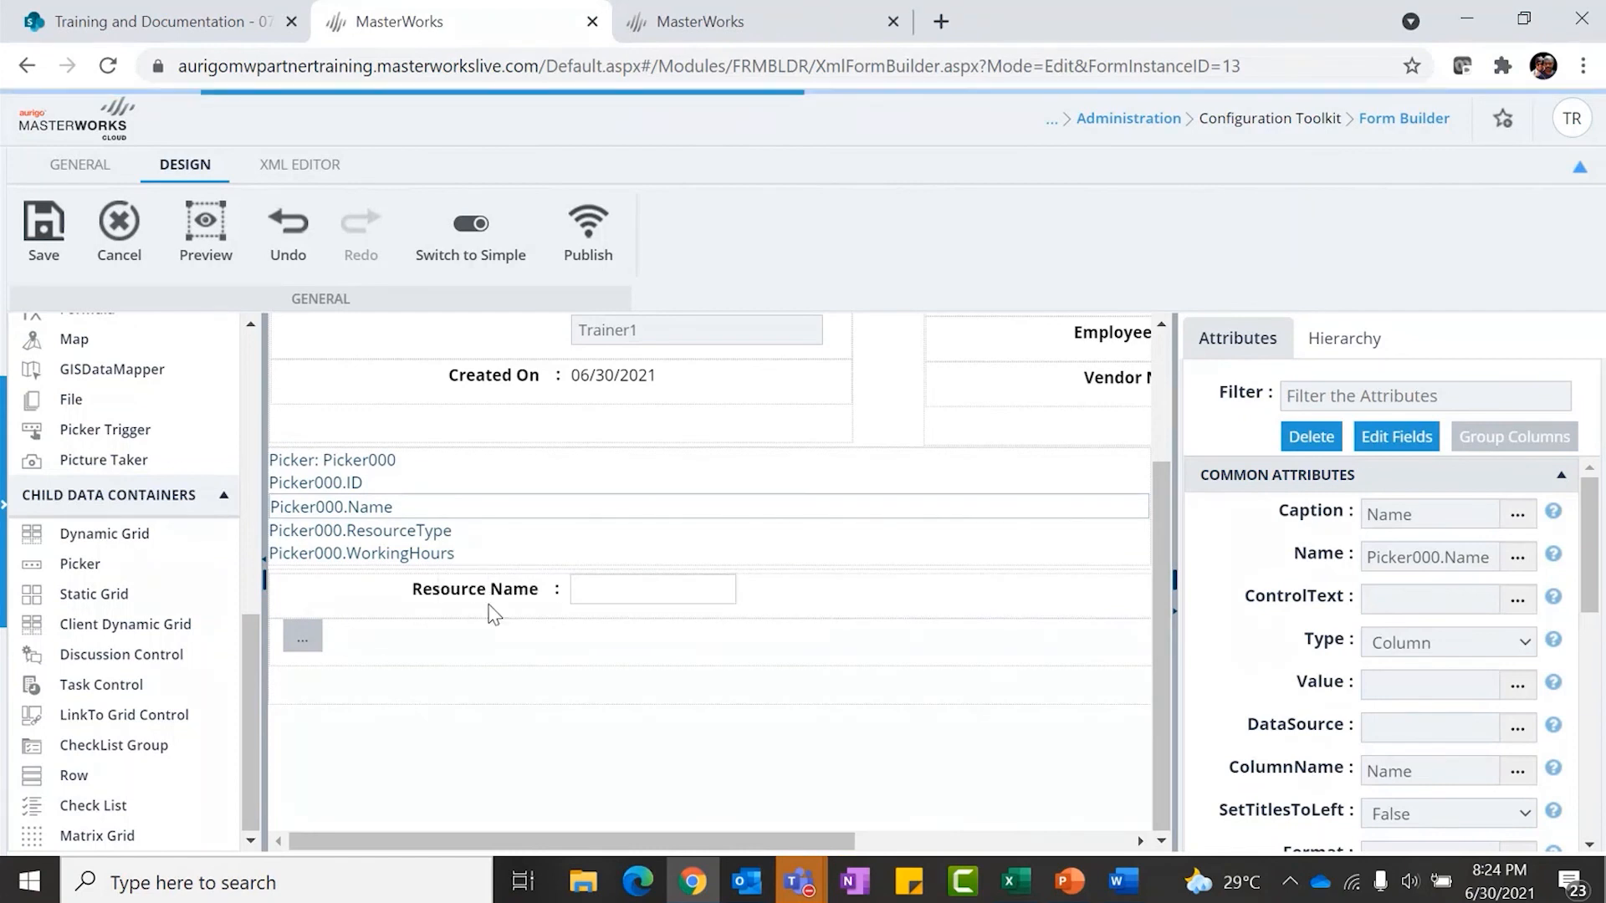
{"action": "scroll", "coordinate": [535, 669], "scroll_direction": "down", "scroll_amount": 2}
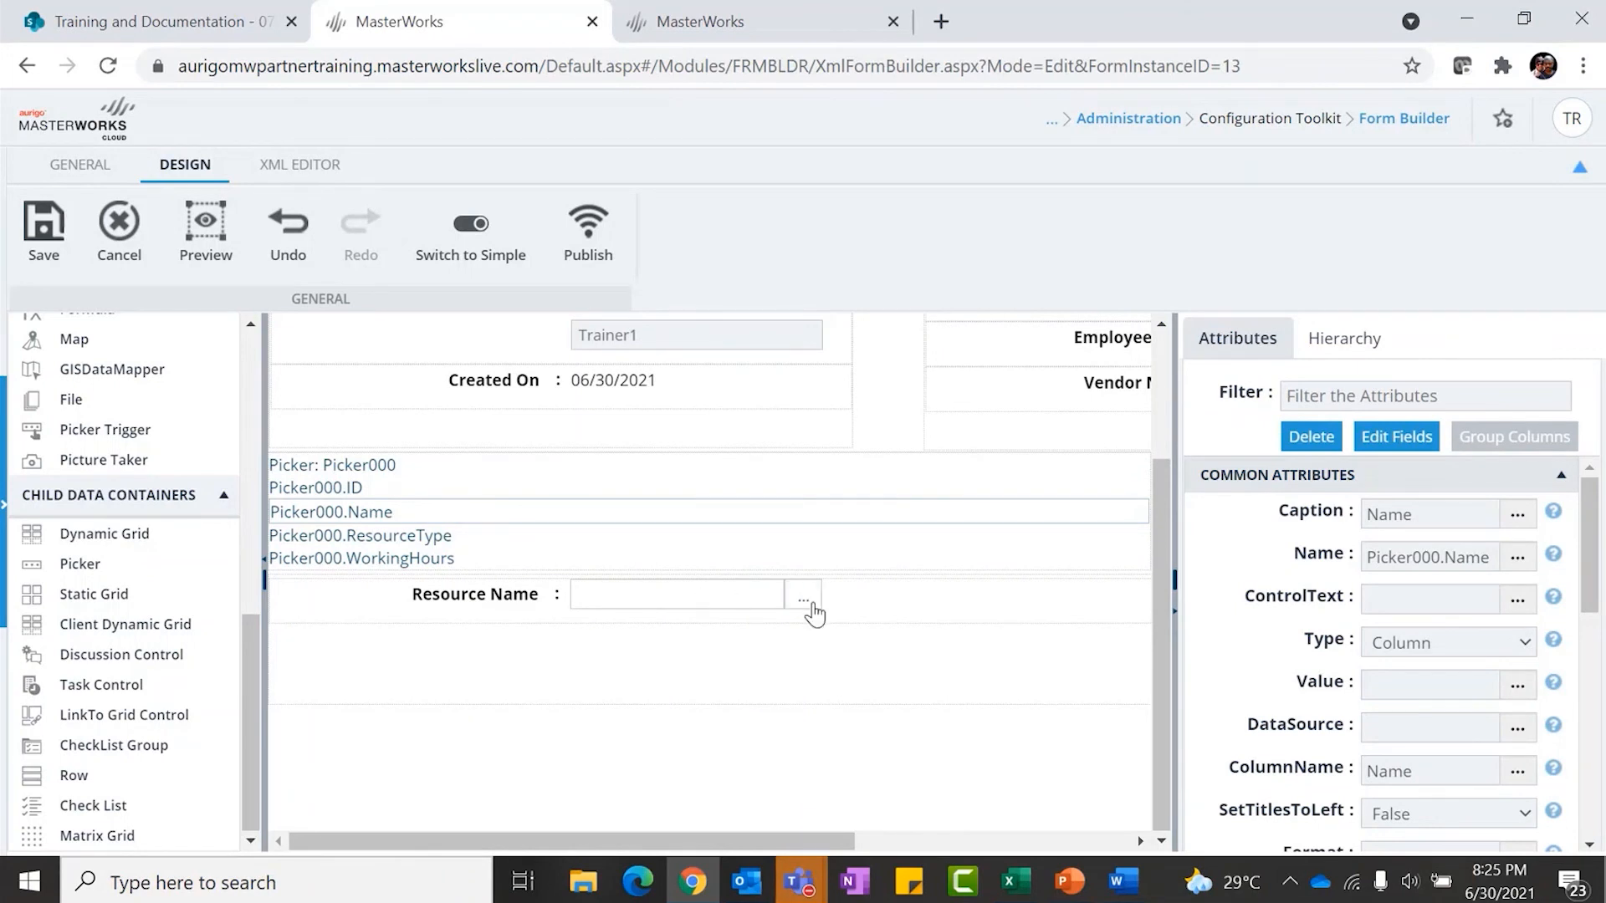
{"action": "left_click", "coordinate": [721, 595]}
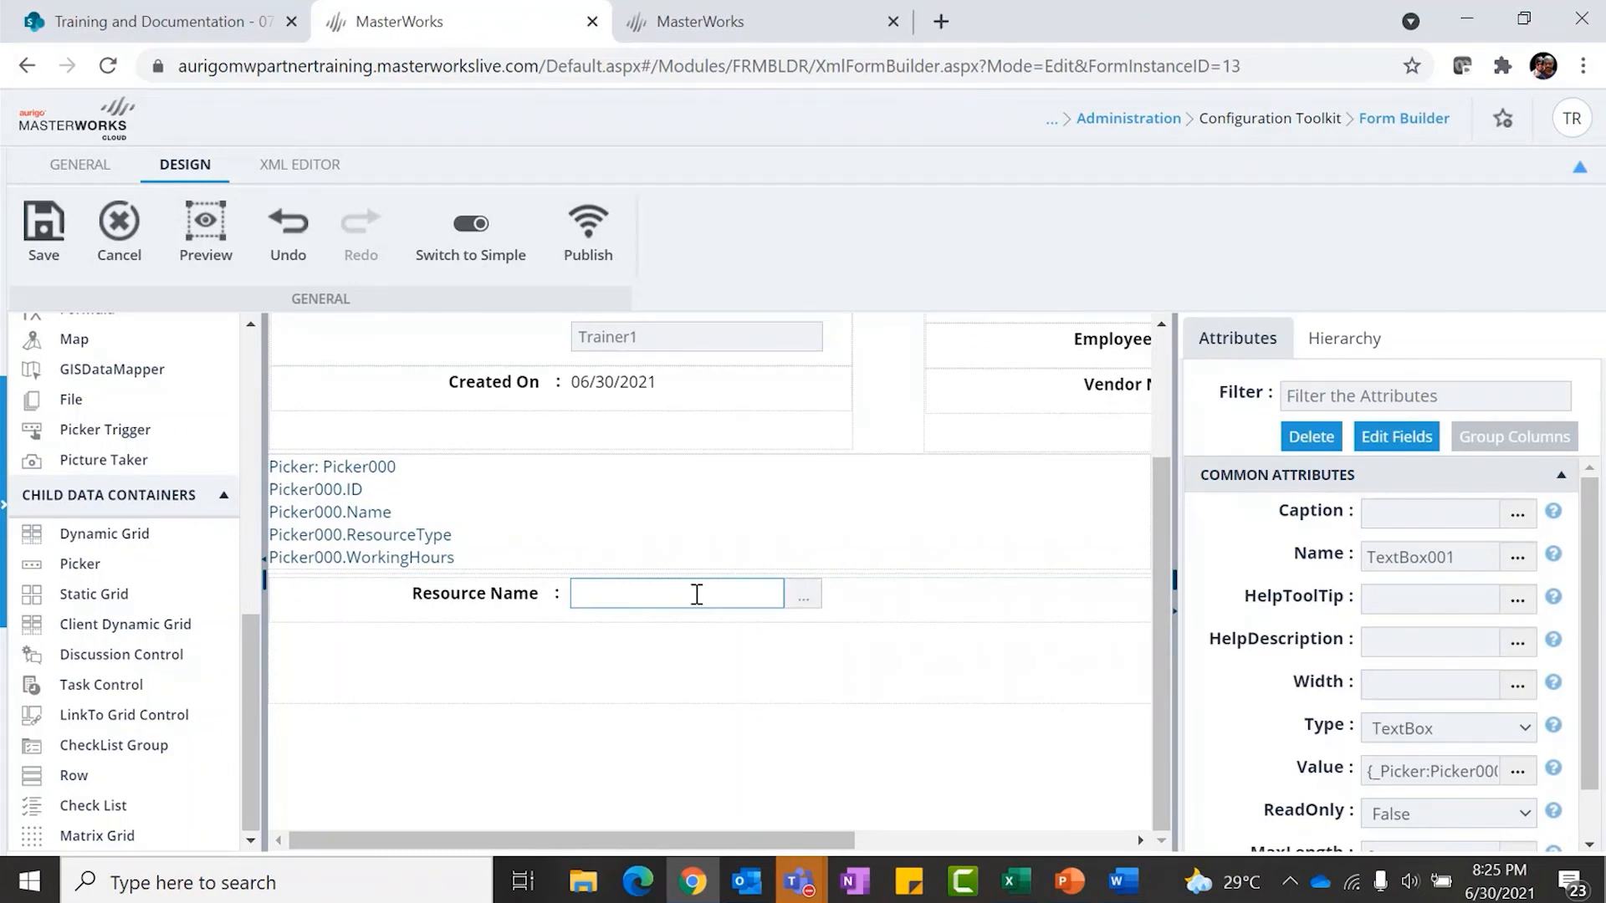
{"action": "scroll", "coordinate": [1371, 594], "scroll_direction": "down", "scroll_amount": 1}
{"action": "left_click", "coordinate": [1423, 758]}
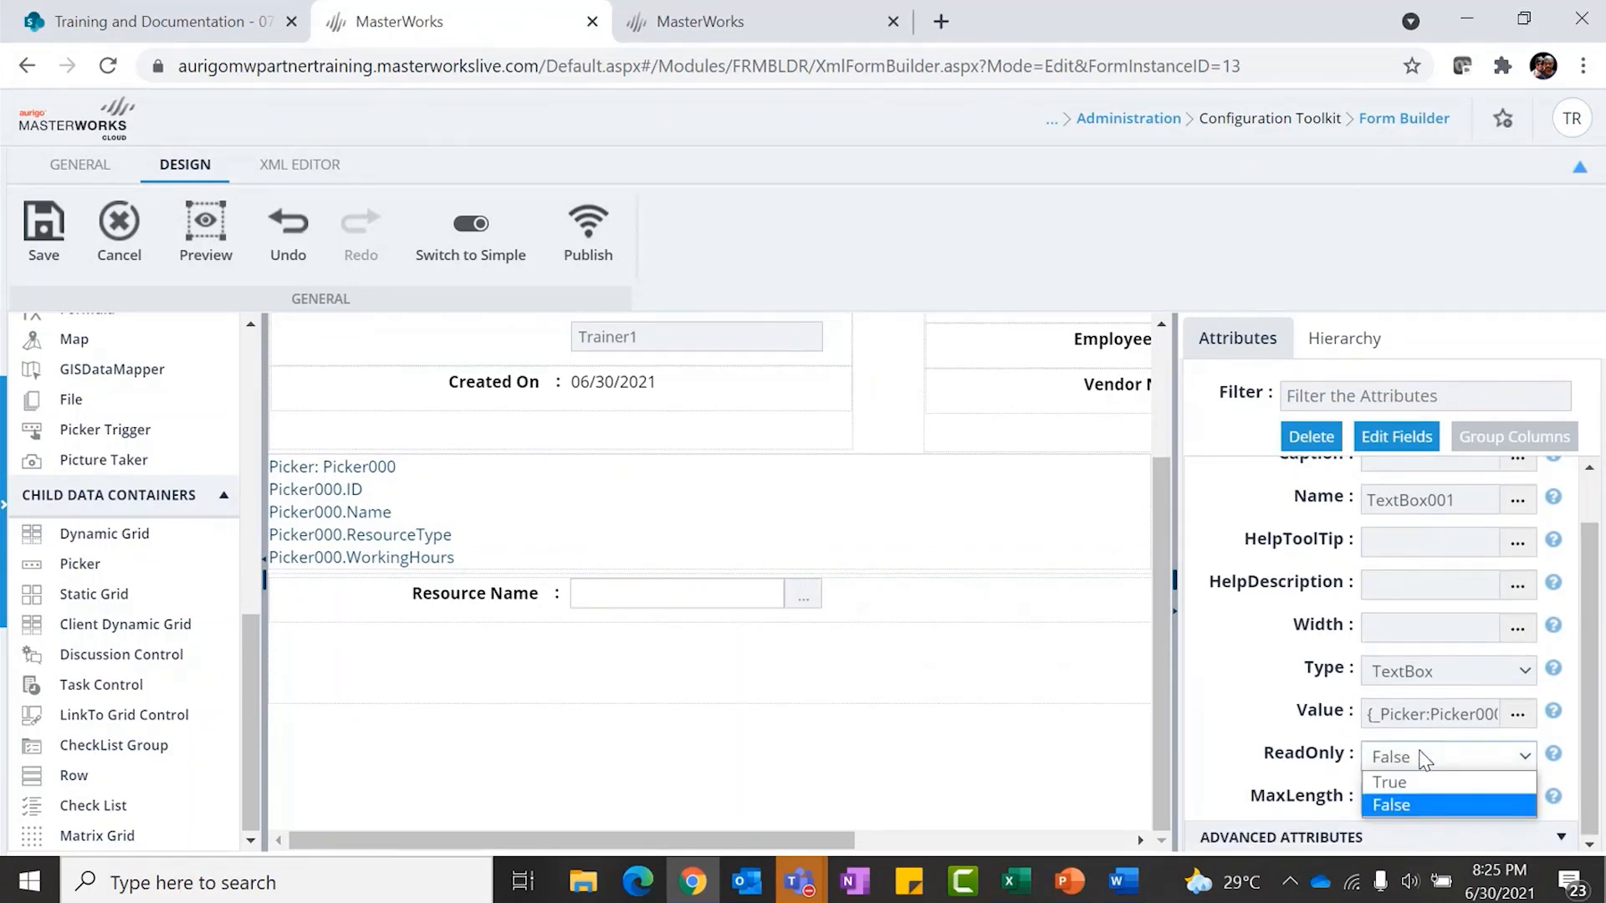
{"action": "left_click", "coordinate": [1413, 774]}
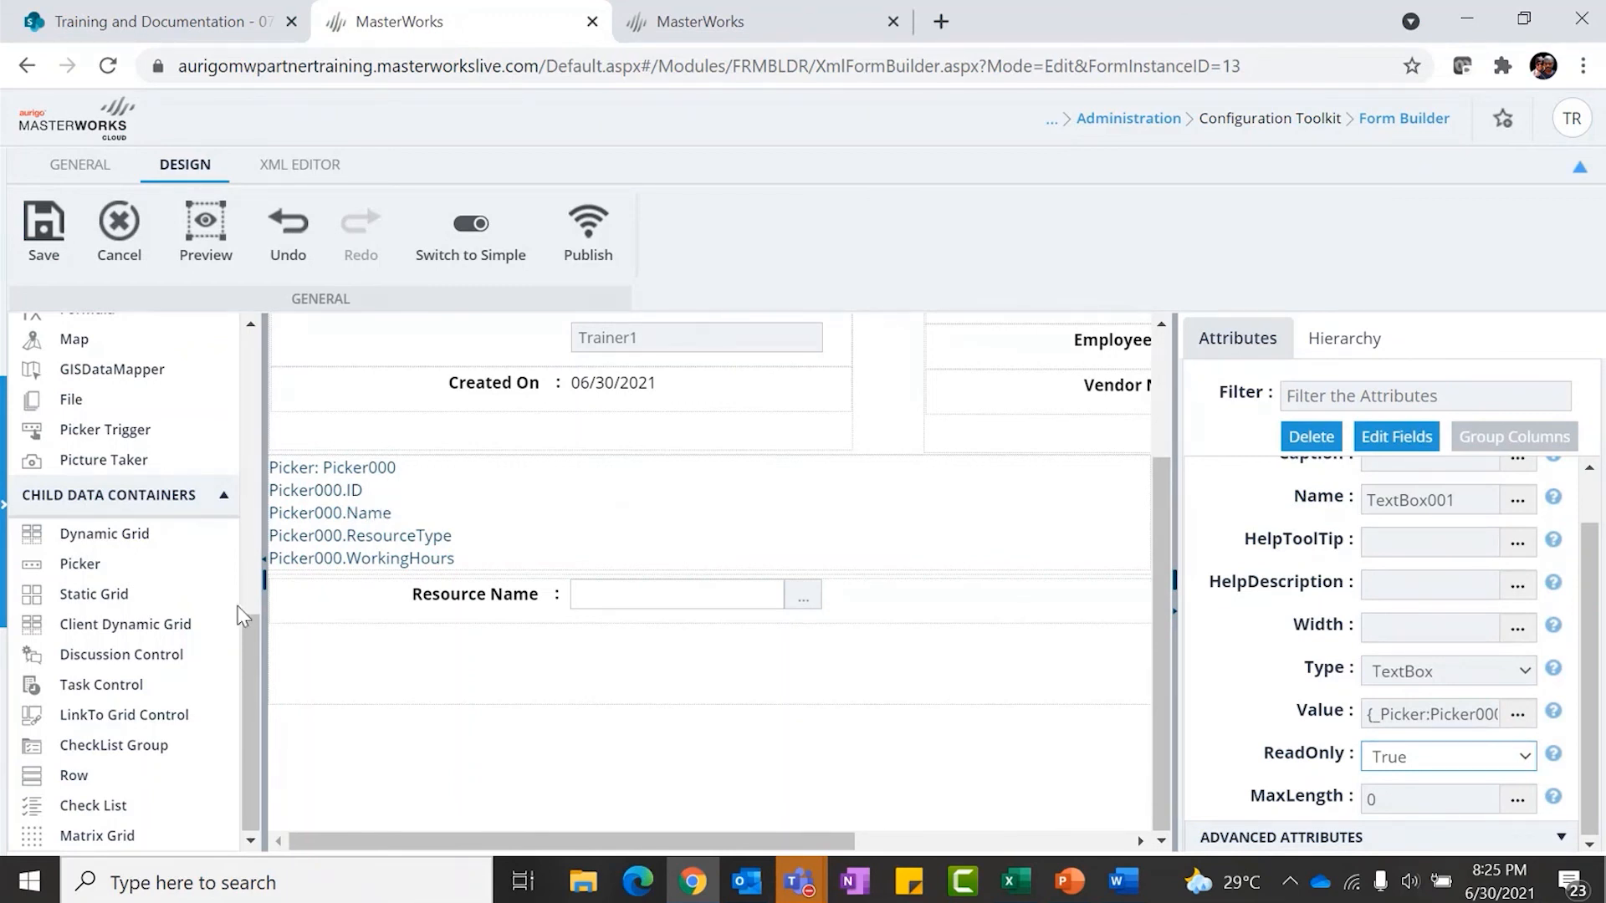
Publish the updated project team form
{"action": "scroll", "coordinate": [129, 443], "scroll_direction": "up", "scroll_amount": 10}
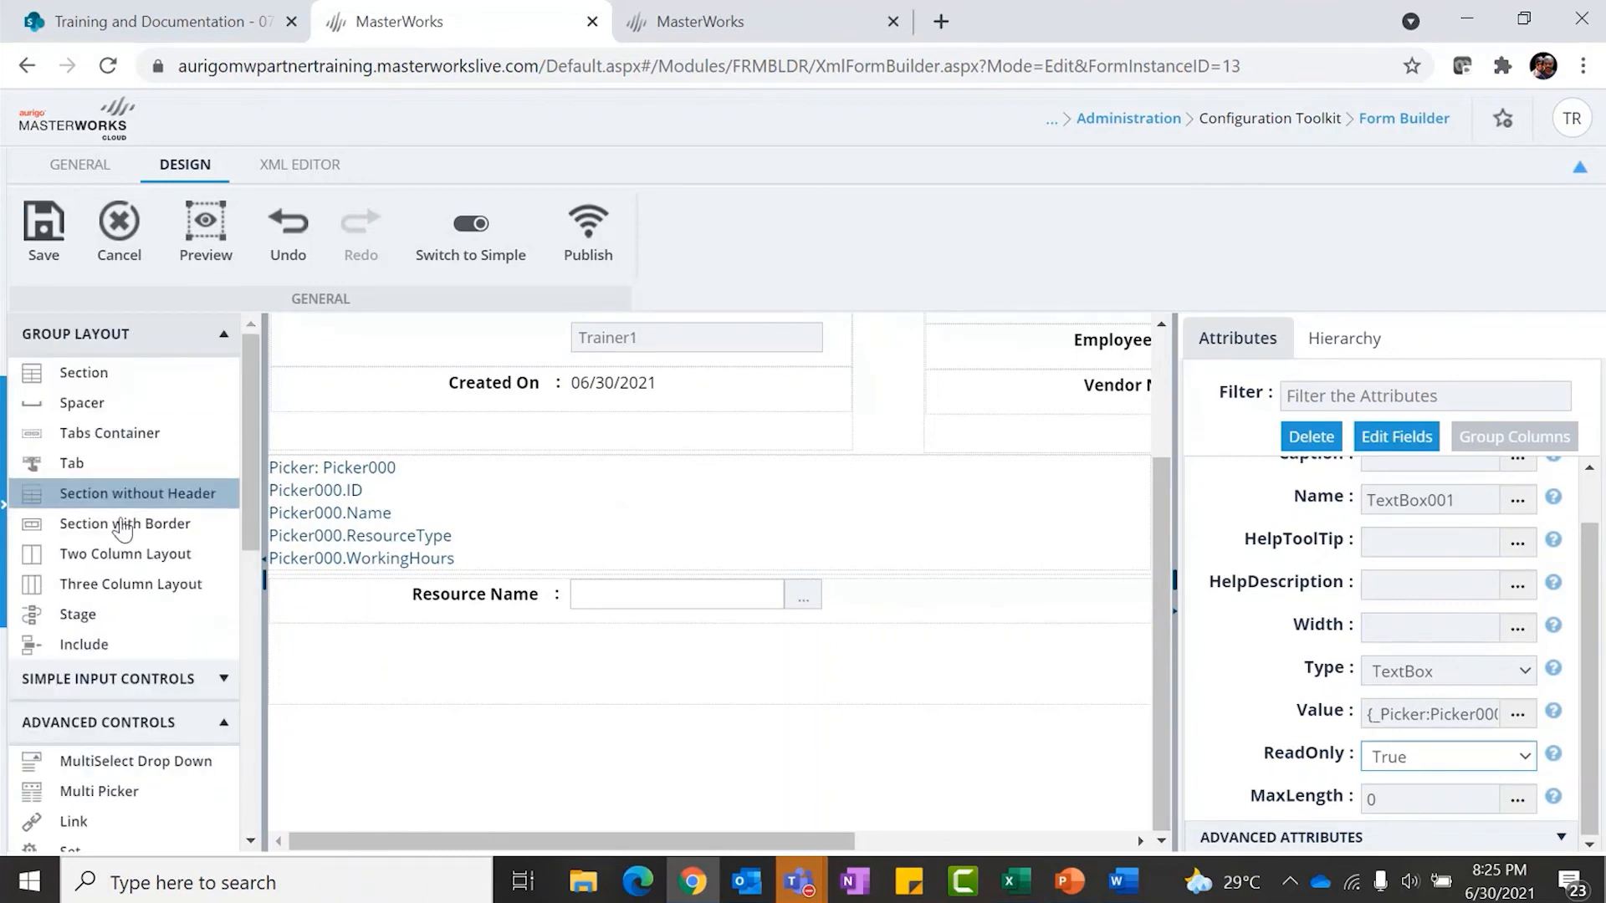
{"action": "scroll", "coordinate": [184, 607], "scroll_direction": "down", "scroll_amount": 10}
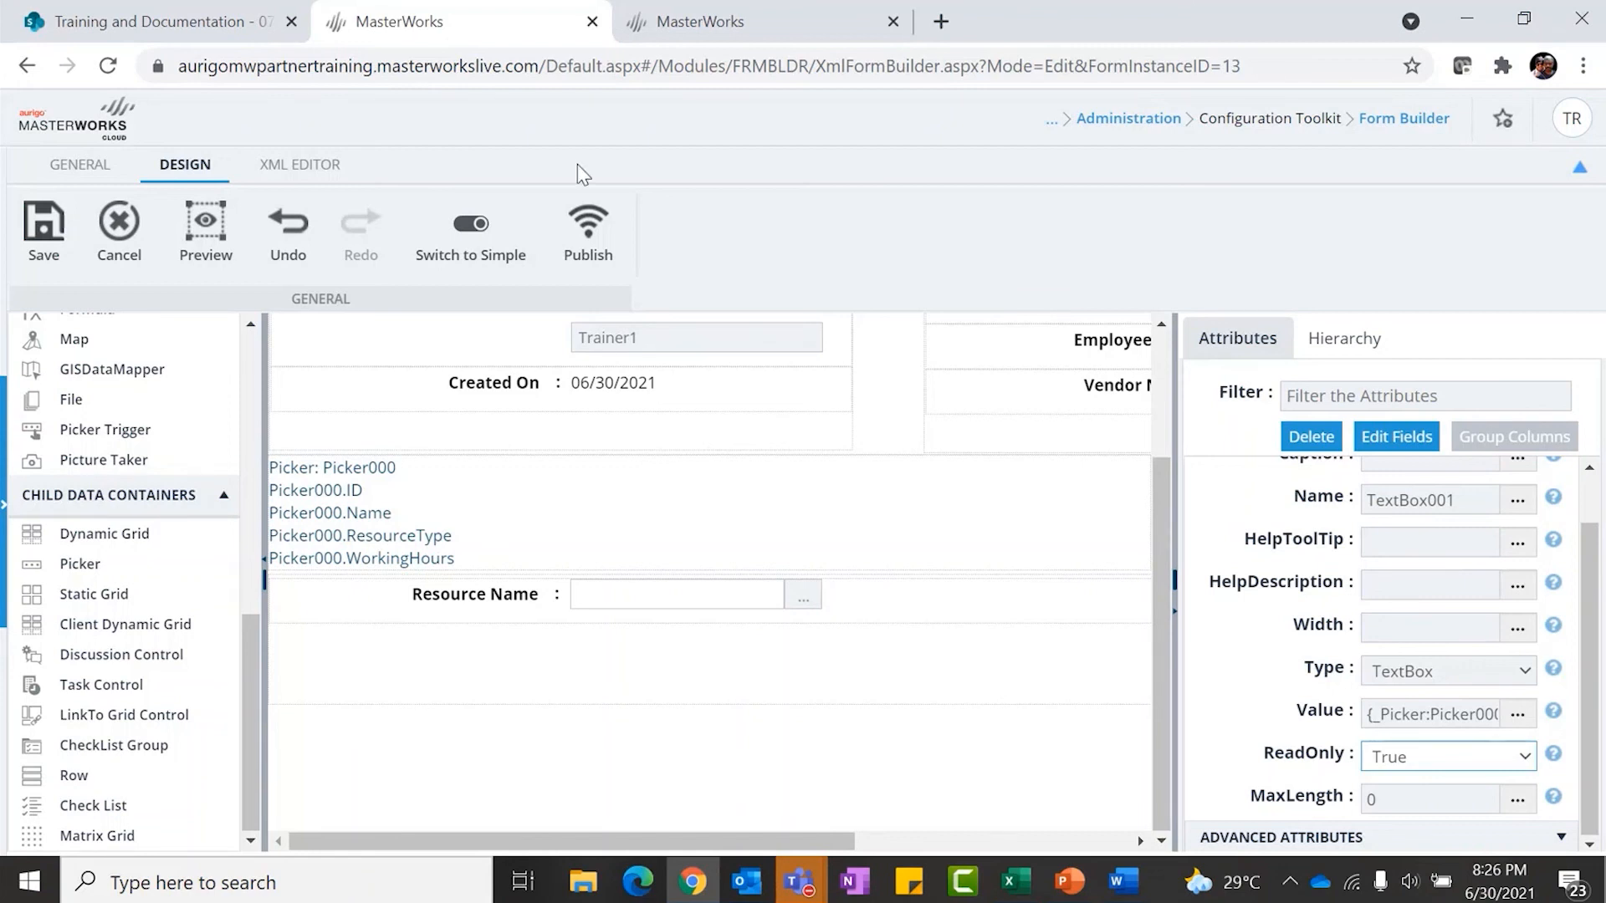
{"action": "left_click", "coordinate": [588, 238]}
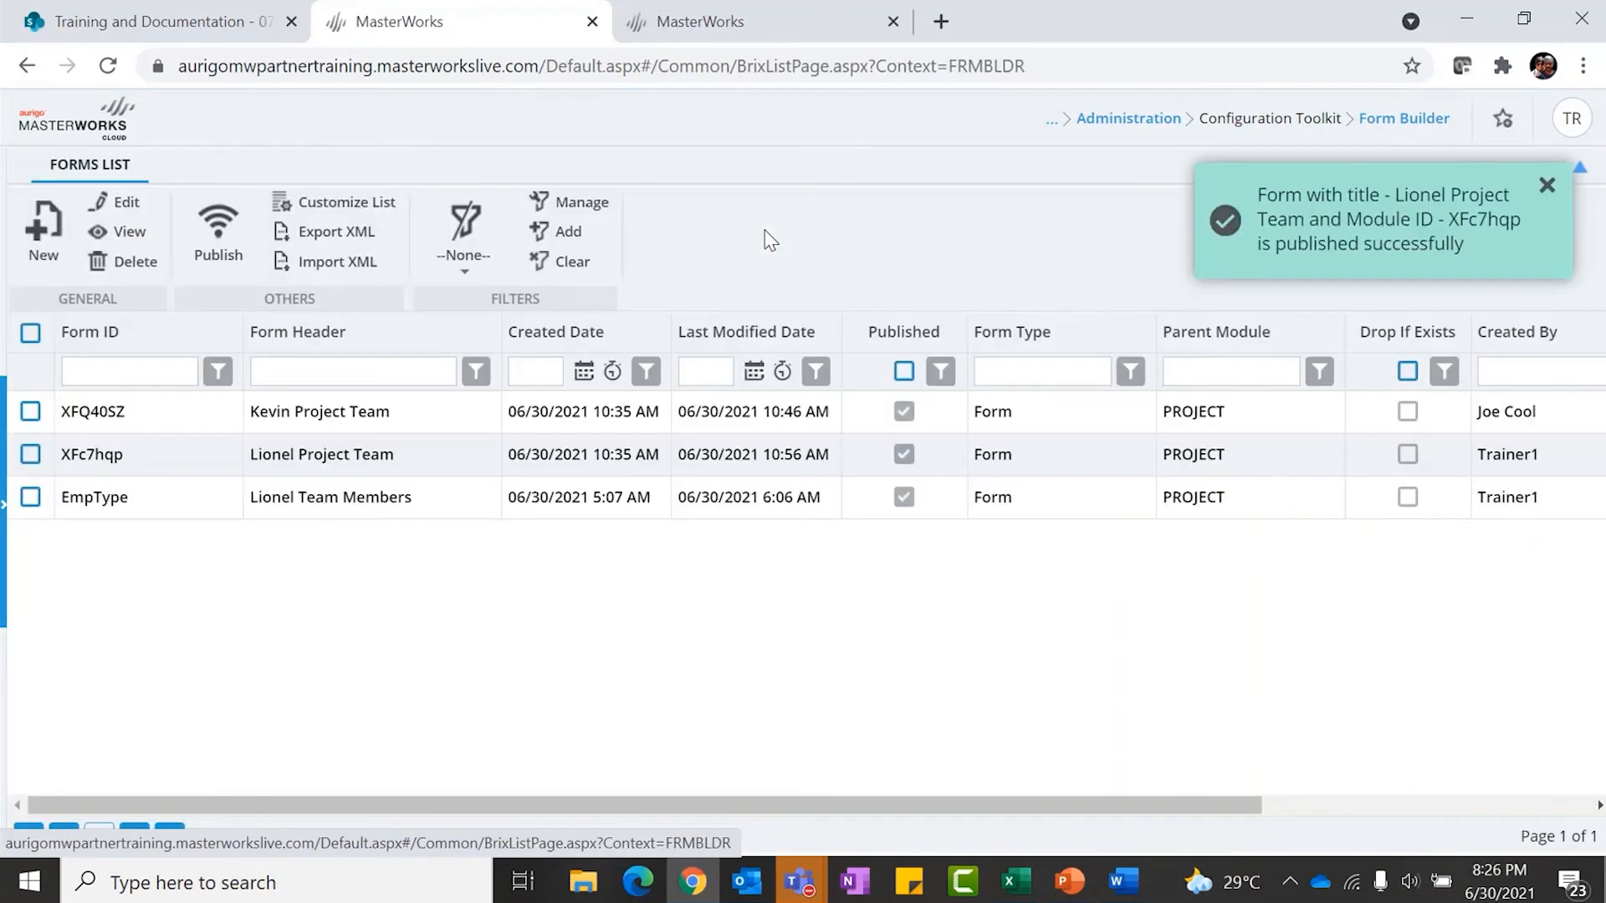
Test the reloaded form in the project by starting a record, picking the resource with ID 4 as Resource Name, and discarding the record
{"action": "left_click", "coordinate": [758, 35]}
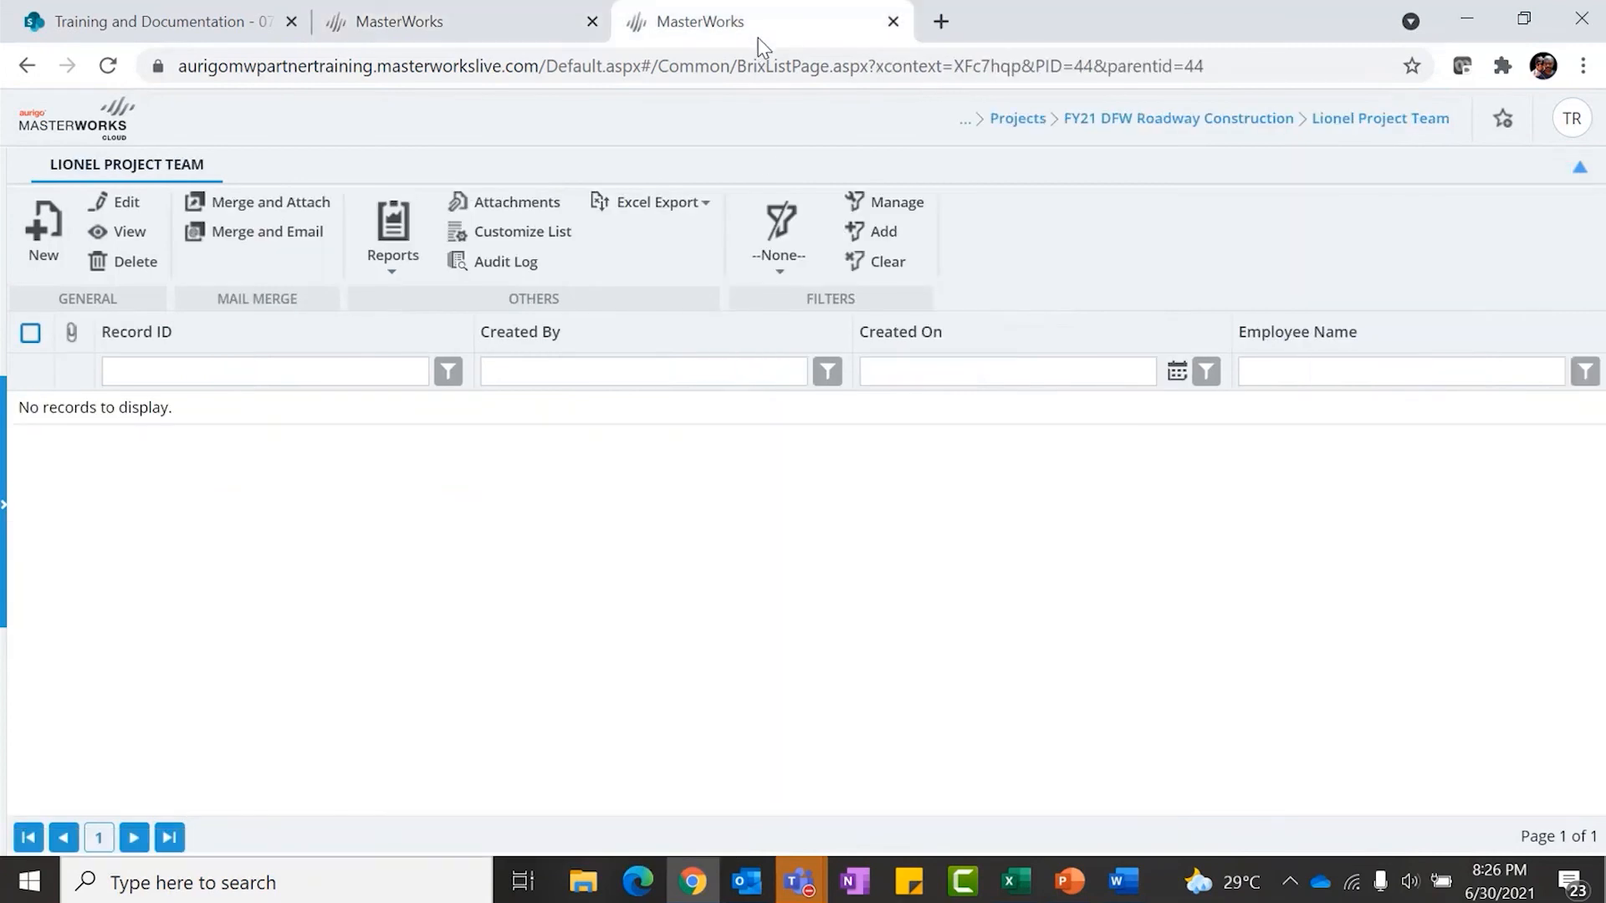
{"action": "left_click", "coordinate": [107, 65]}
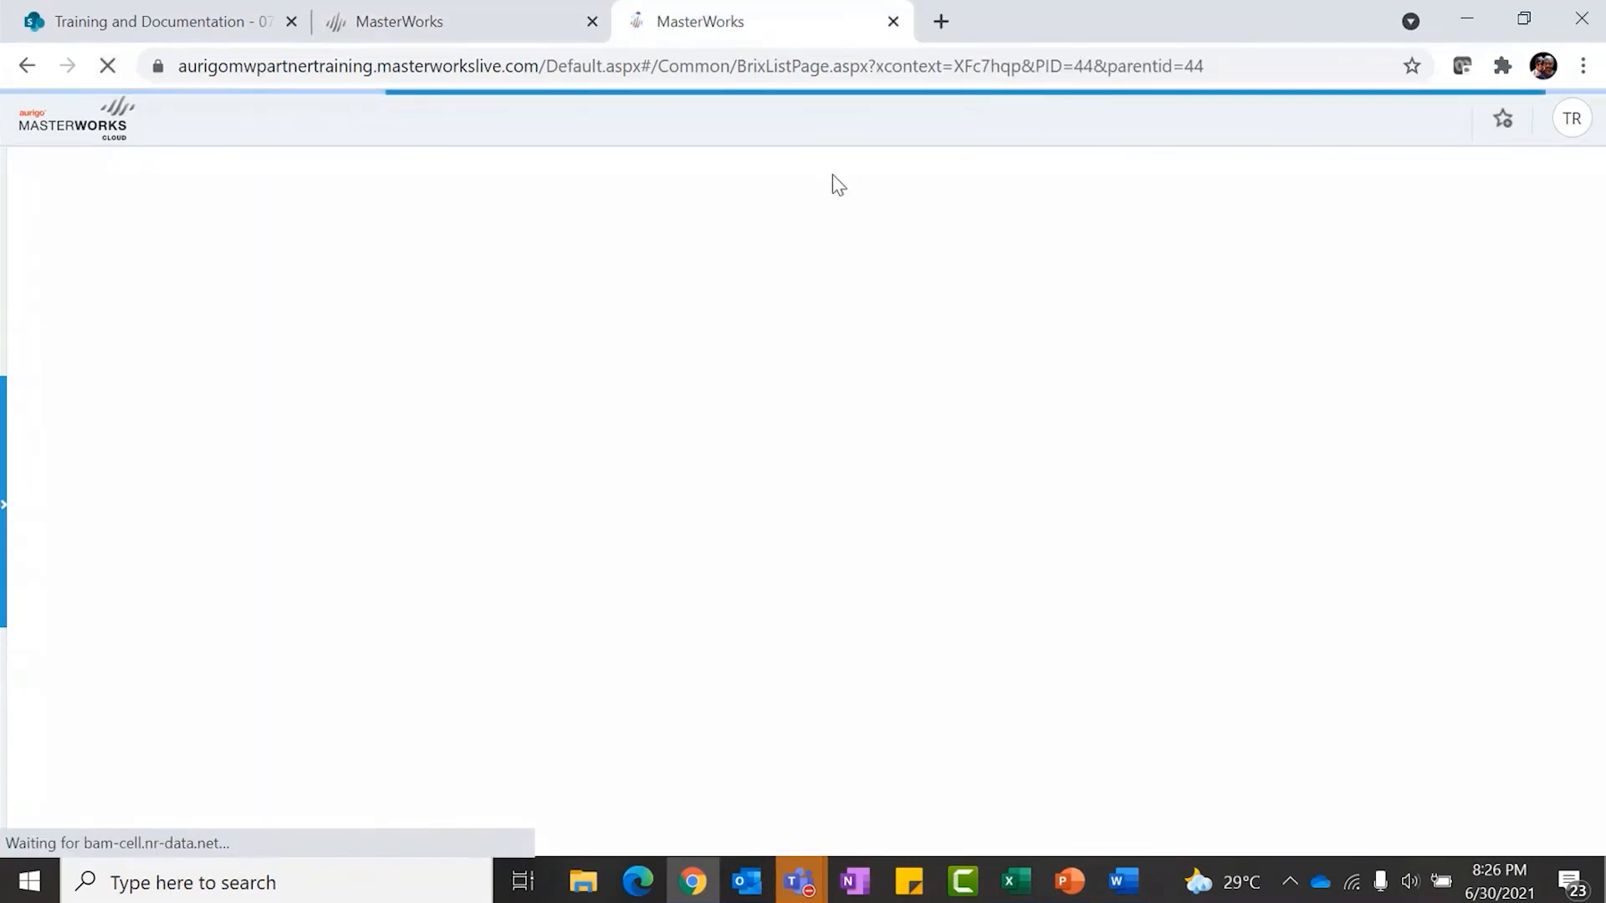
{"action": "left_click", "coordinate": [46, 243]}
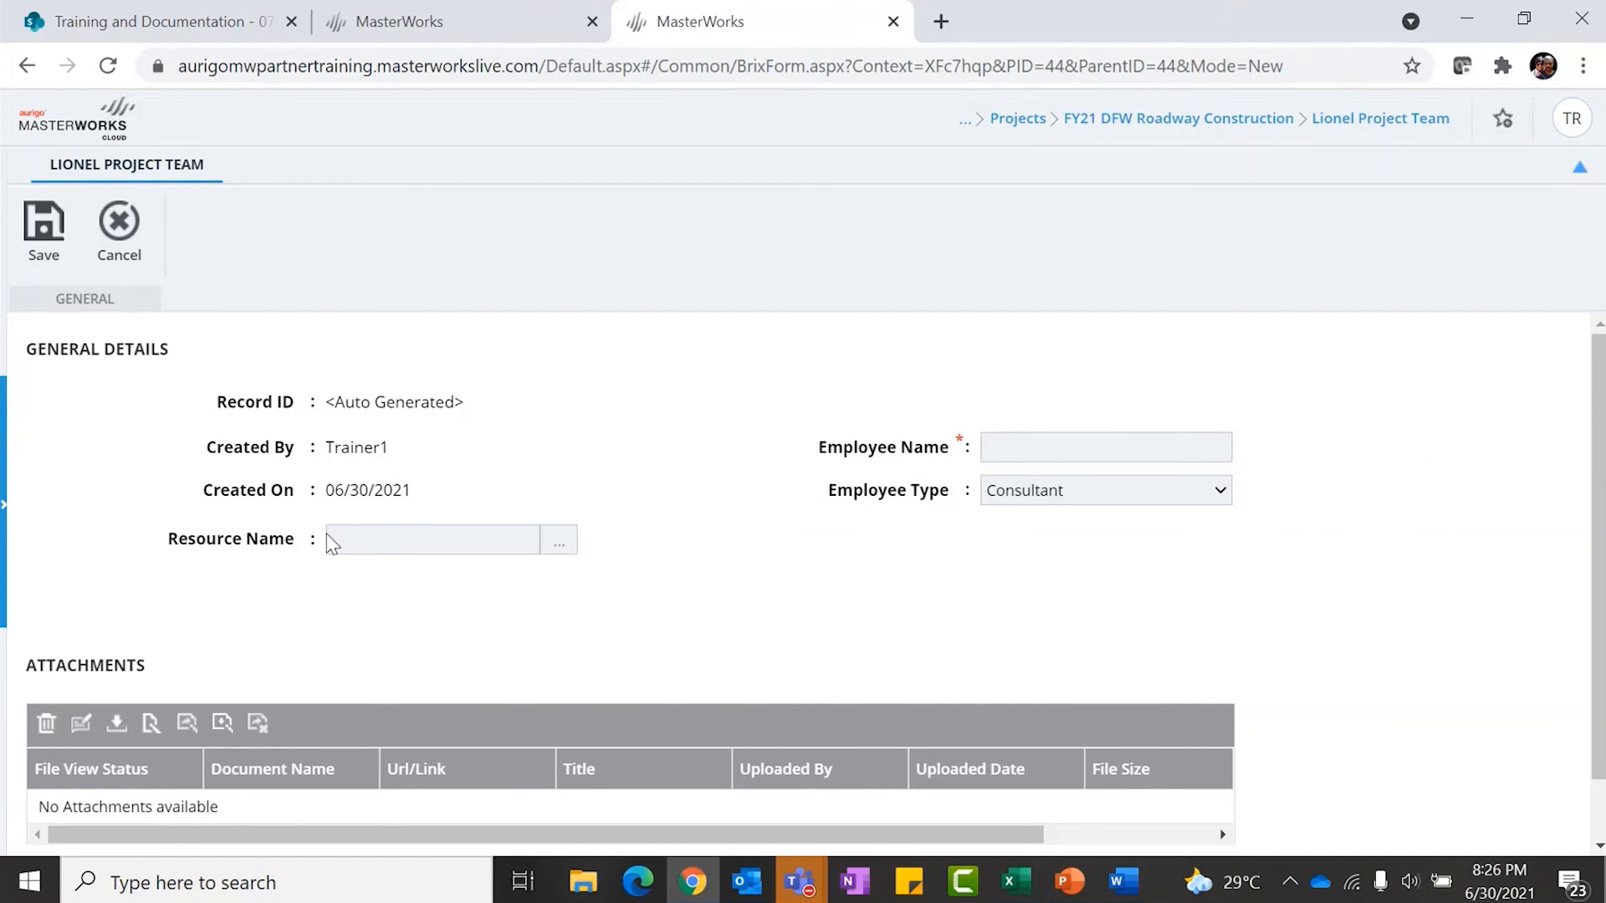
{"action": "left_click", "coordinate": [559, 552]}
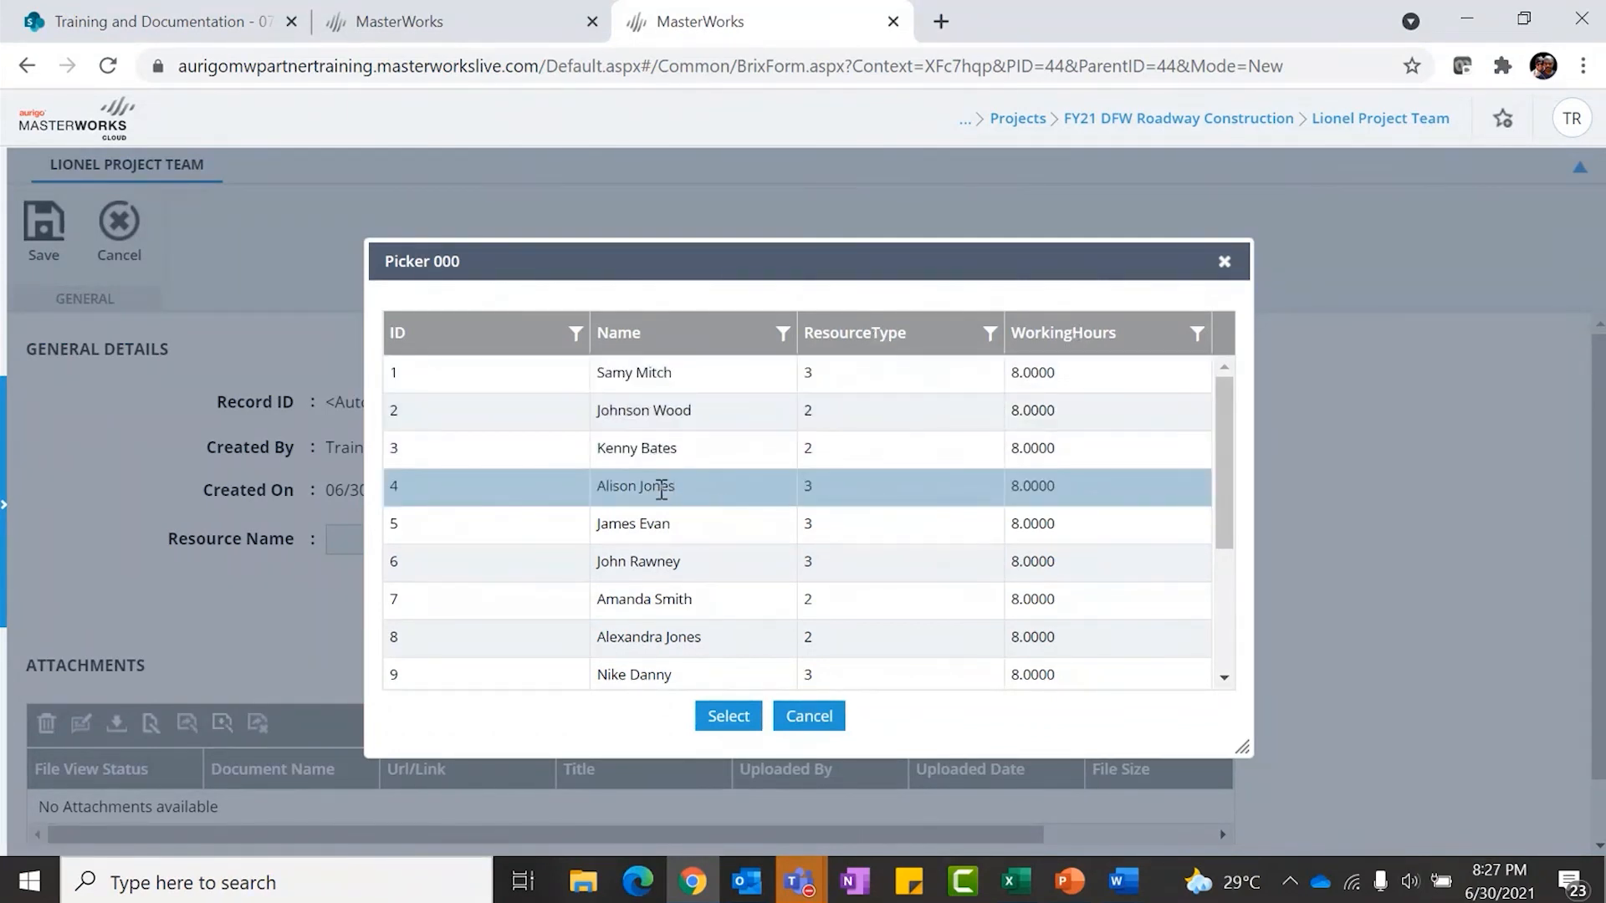
{"action": "left_click", "coordinate": [726, 713]}
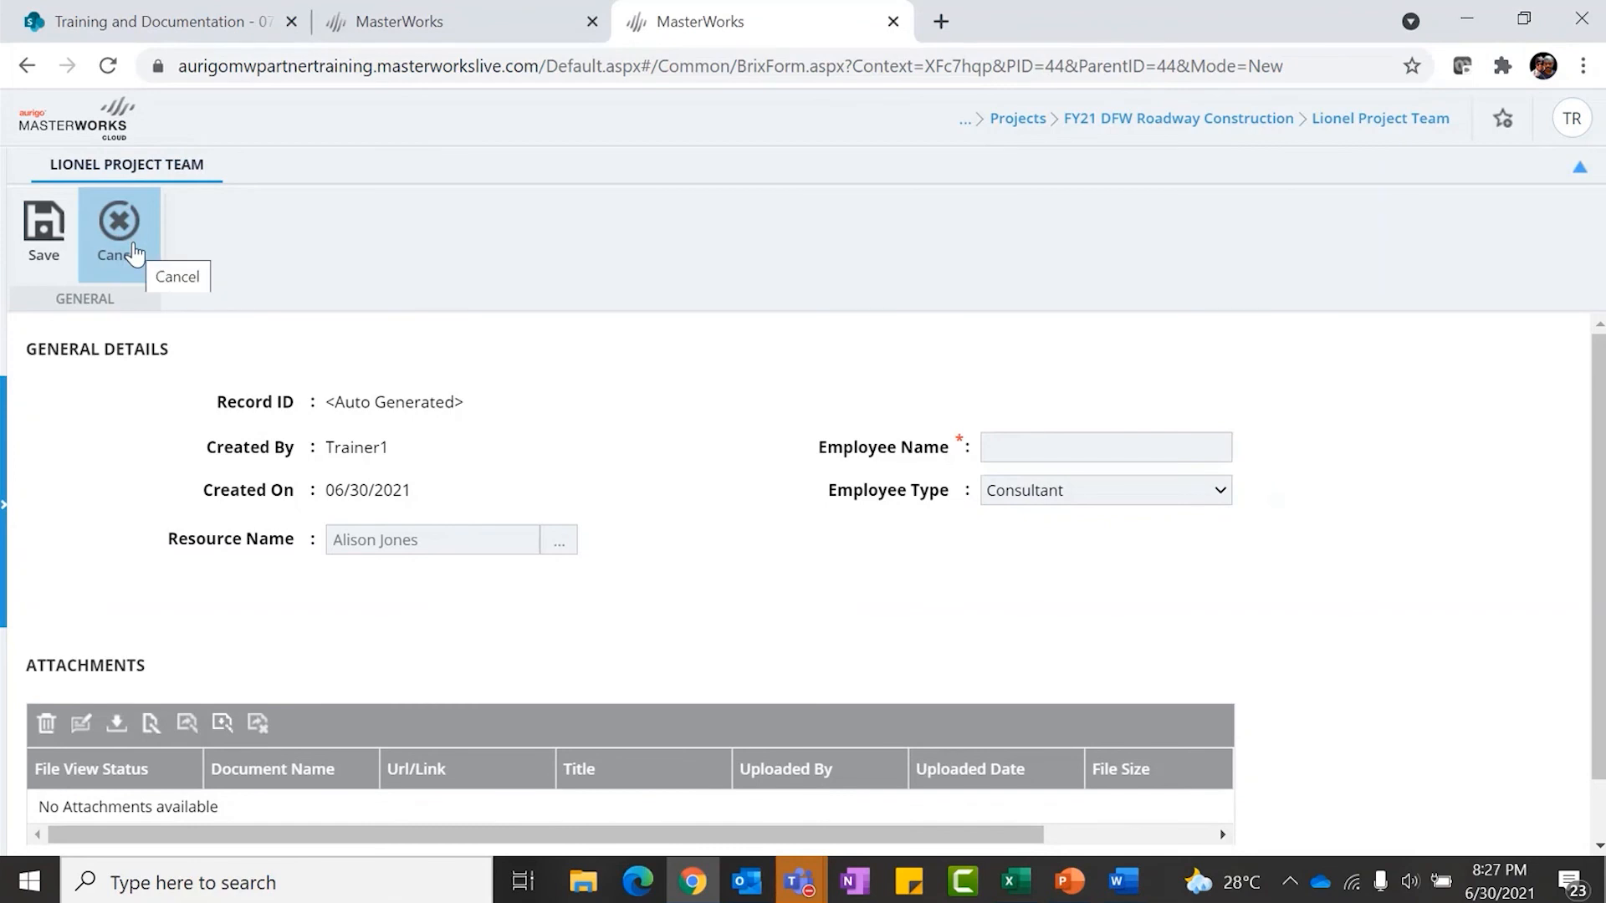
{"action": "left_click", "coordinate": [134, 251]}
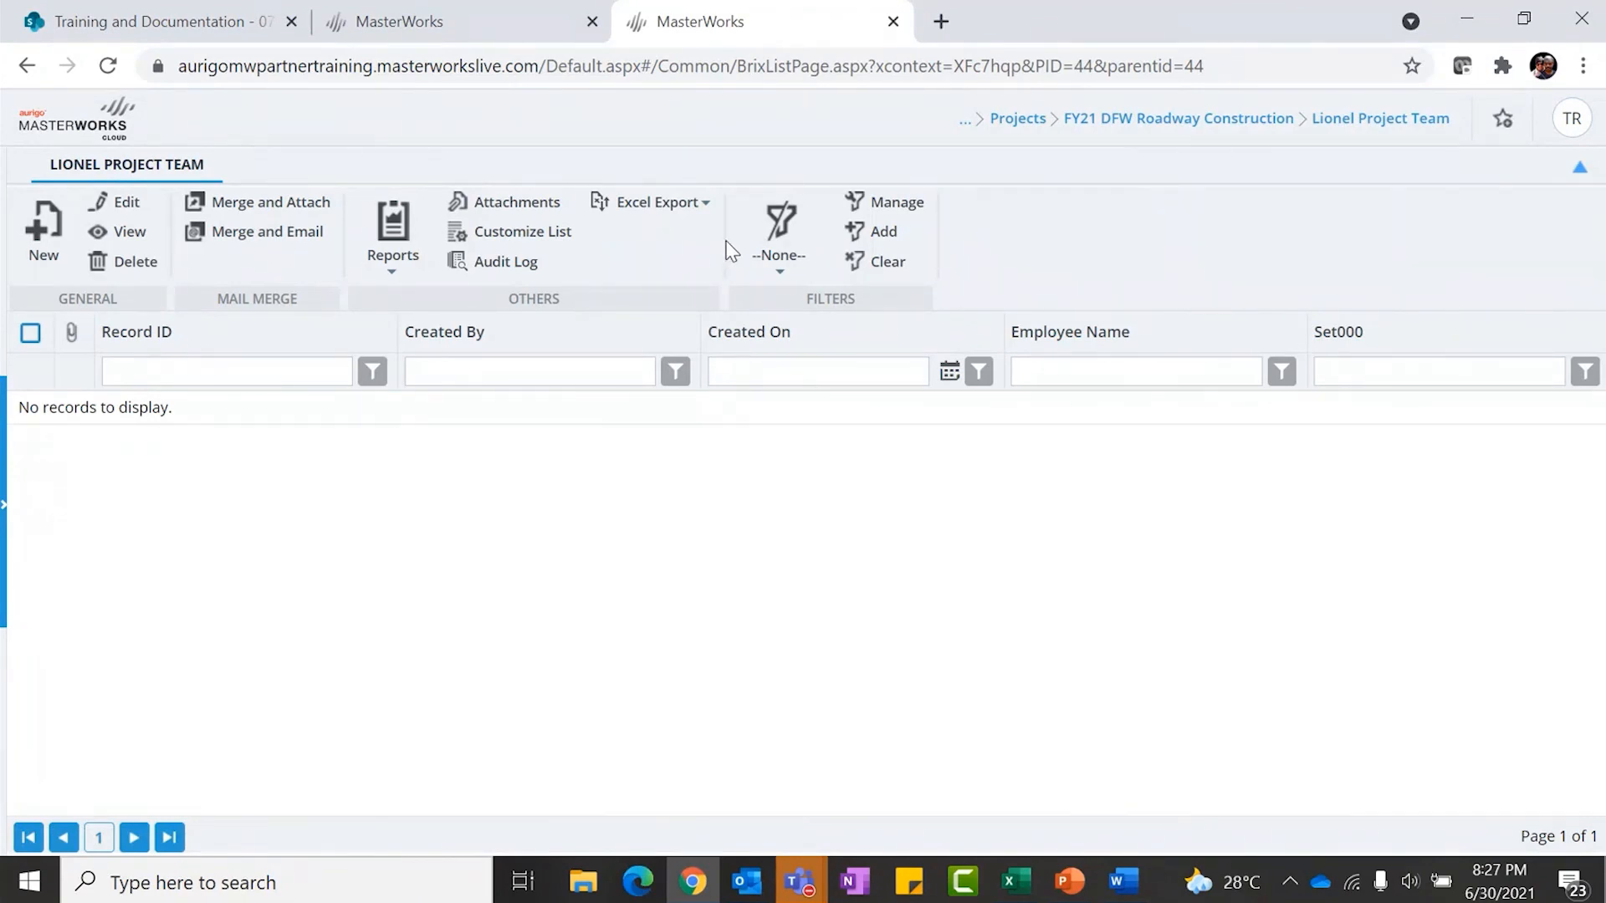
Return to the Administration workspace and open the Permissions page of User Management
{"action": "left_click", "coordinate": [467, 30]}
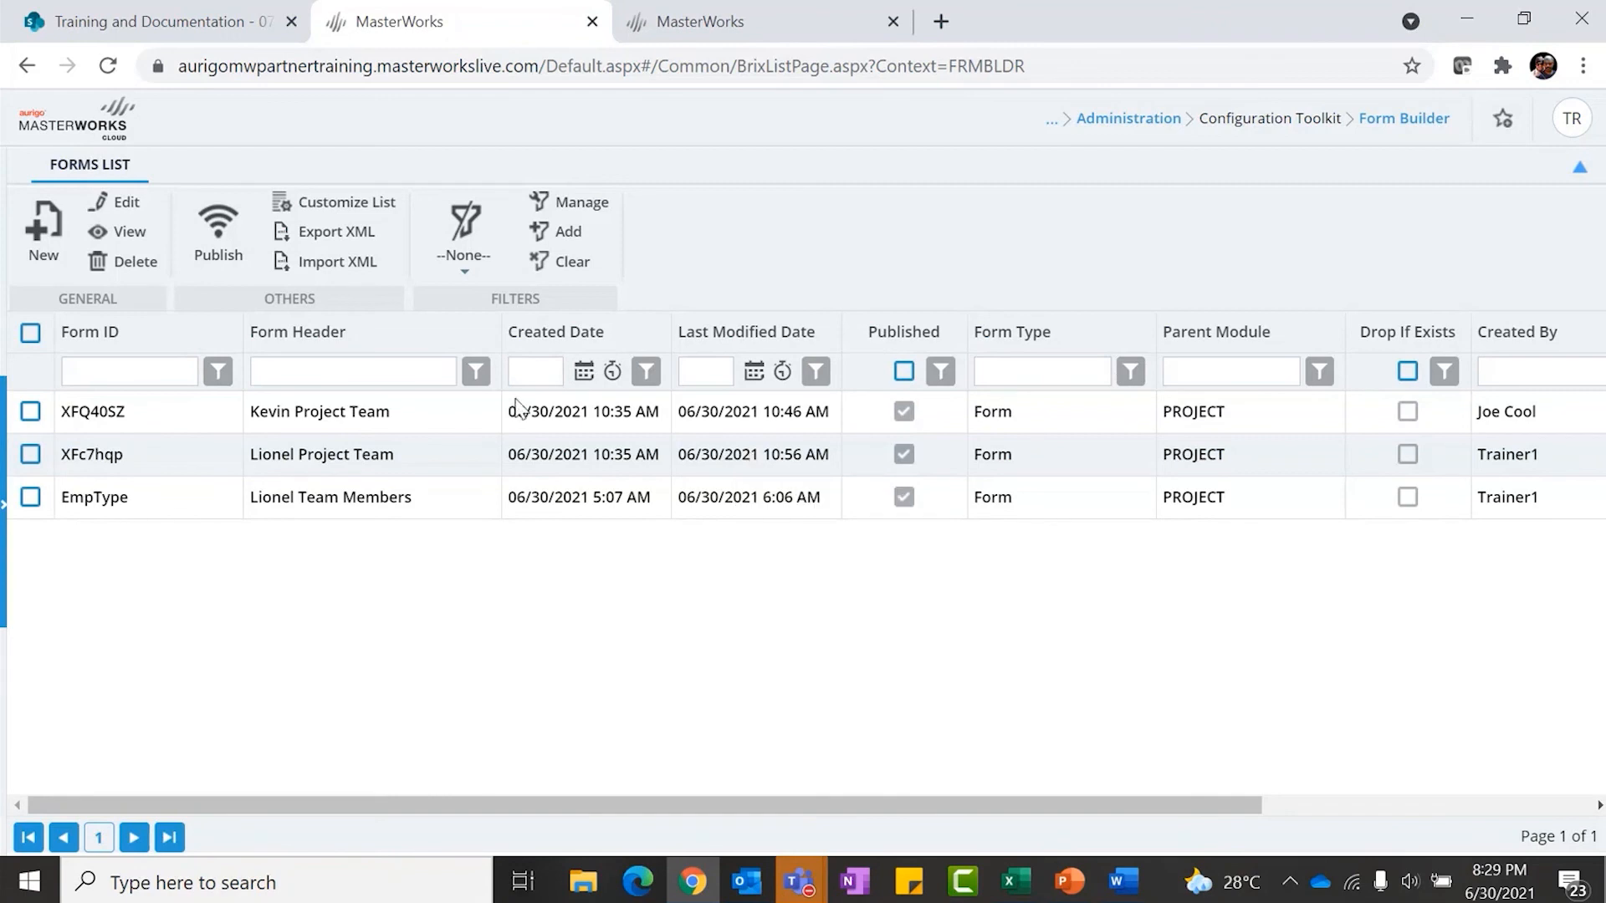
{"action": "left_click", "coordinate": [6, 415]}
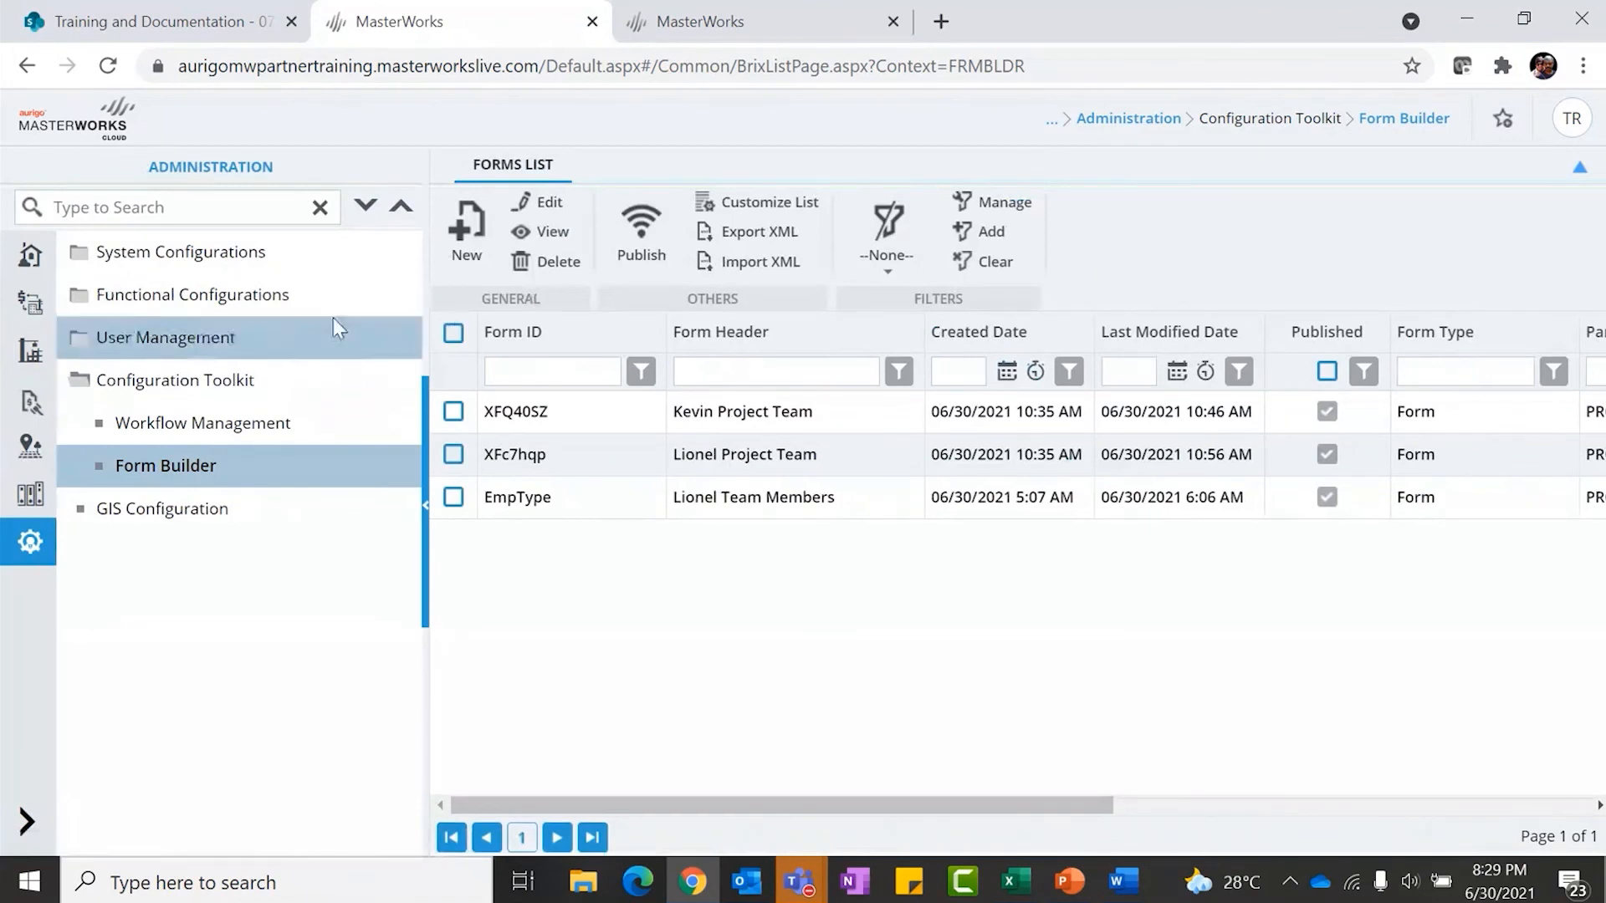
{"action": "left_click", "coordinate": [84, 343]}
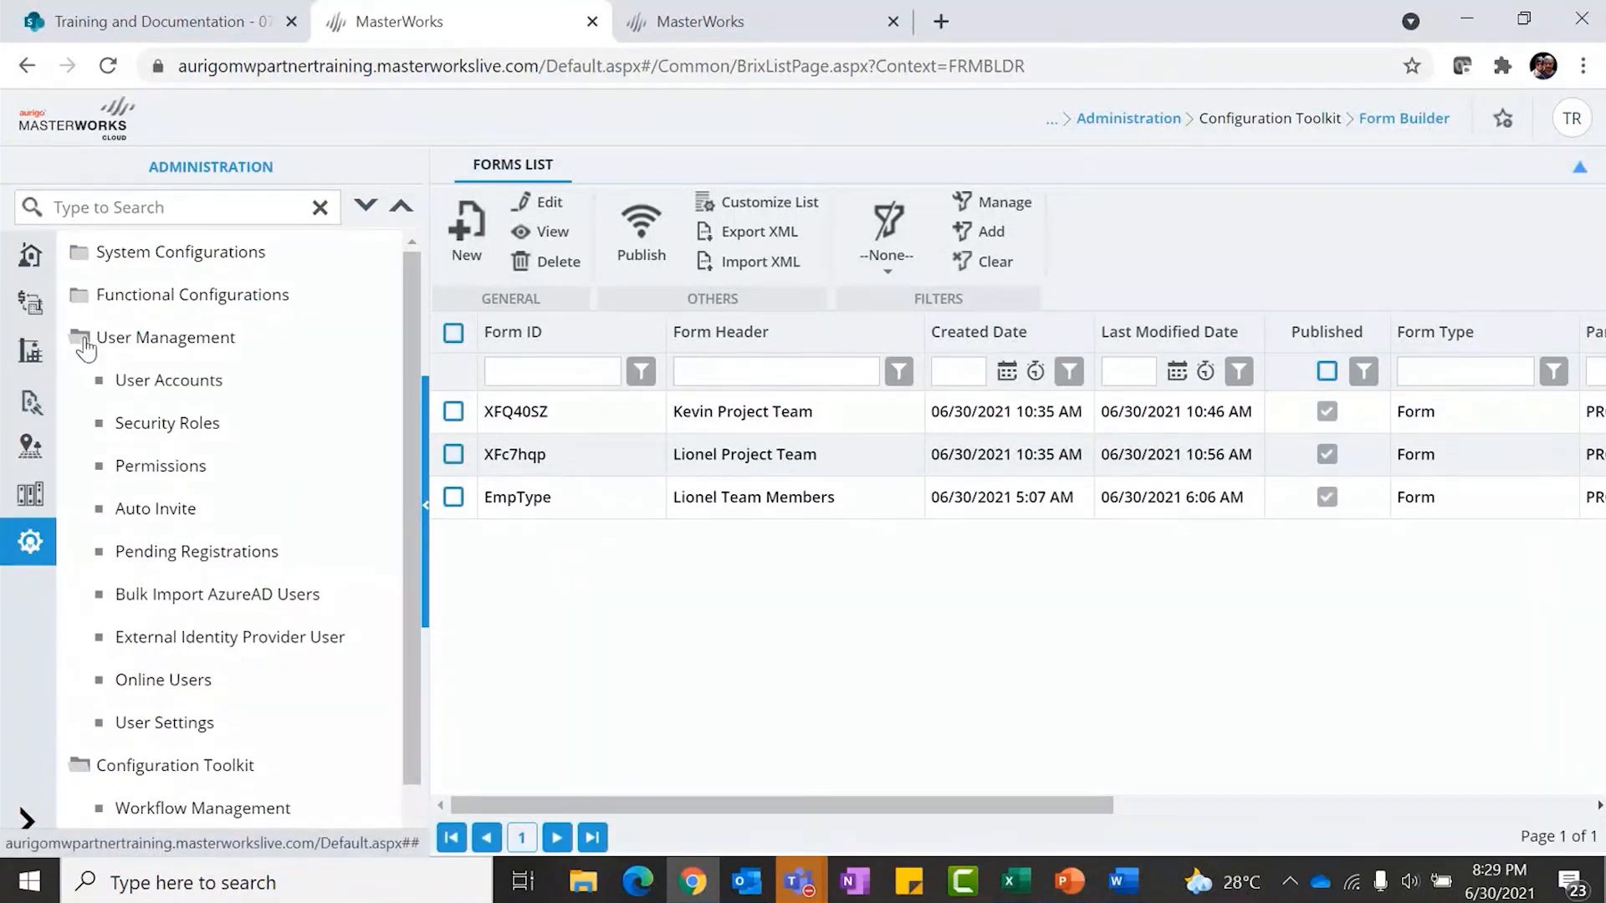
{"action": "left_click", "coordinate": [162, 466]}
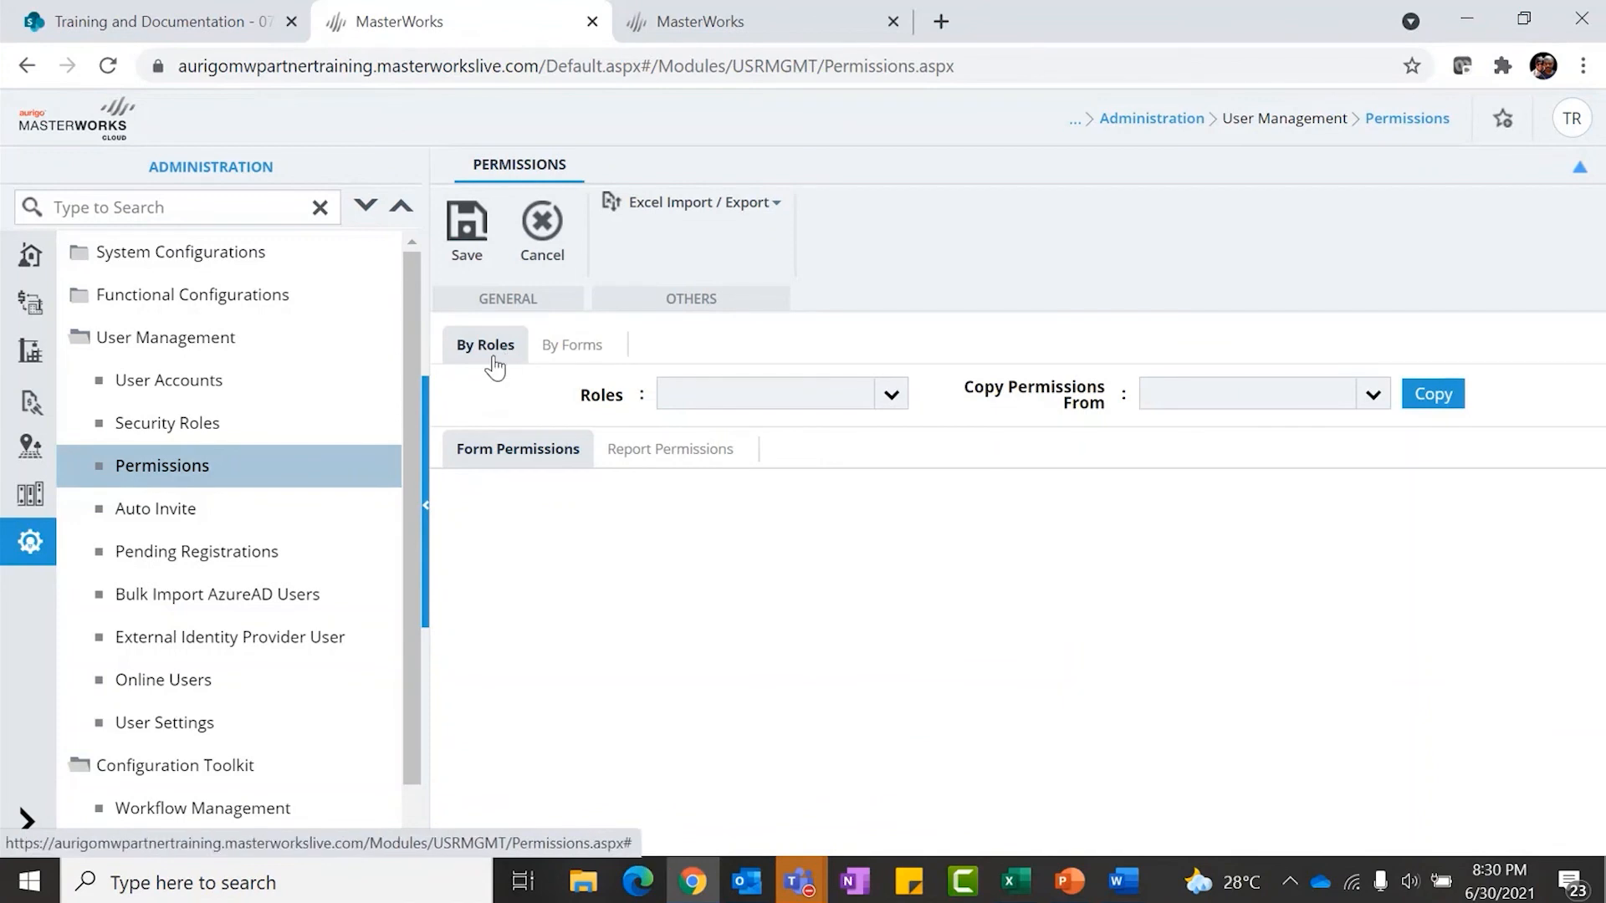
Switch to permissions by form and choose the Lionel Project Team form under Project Management
{"action": "left_click", "coordinate": [892, 397]}
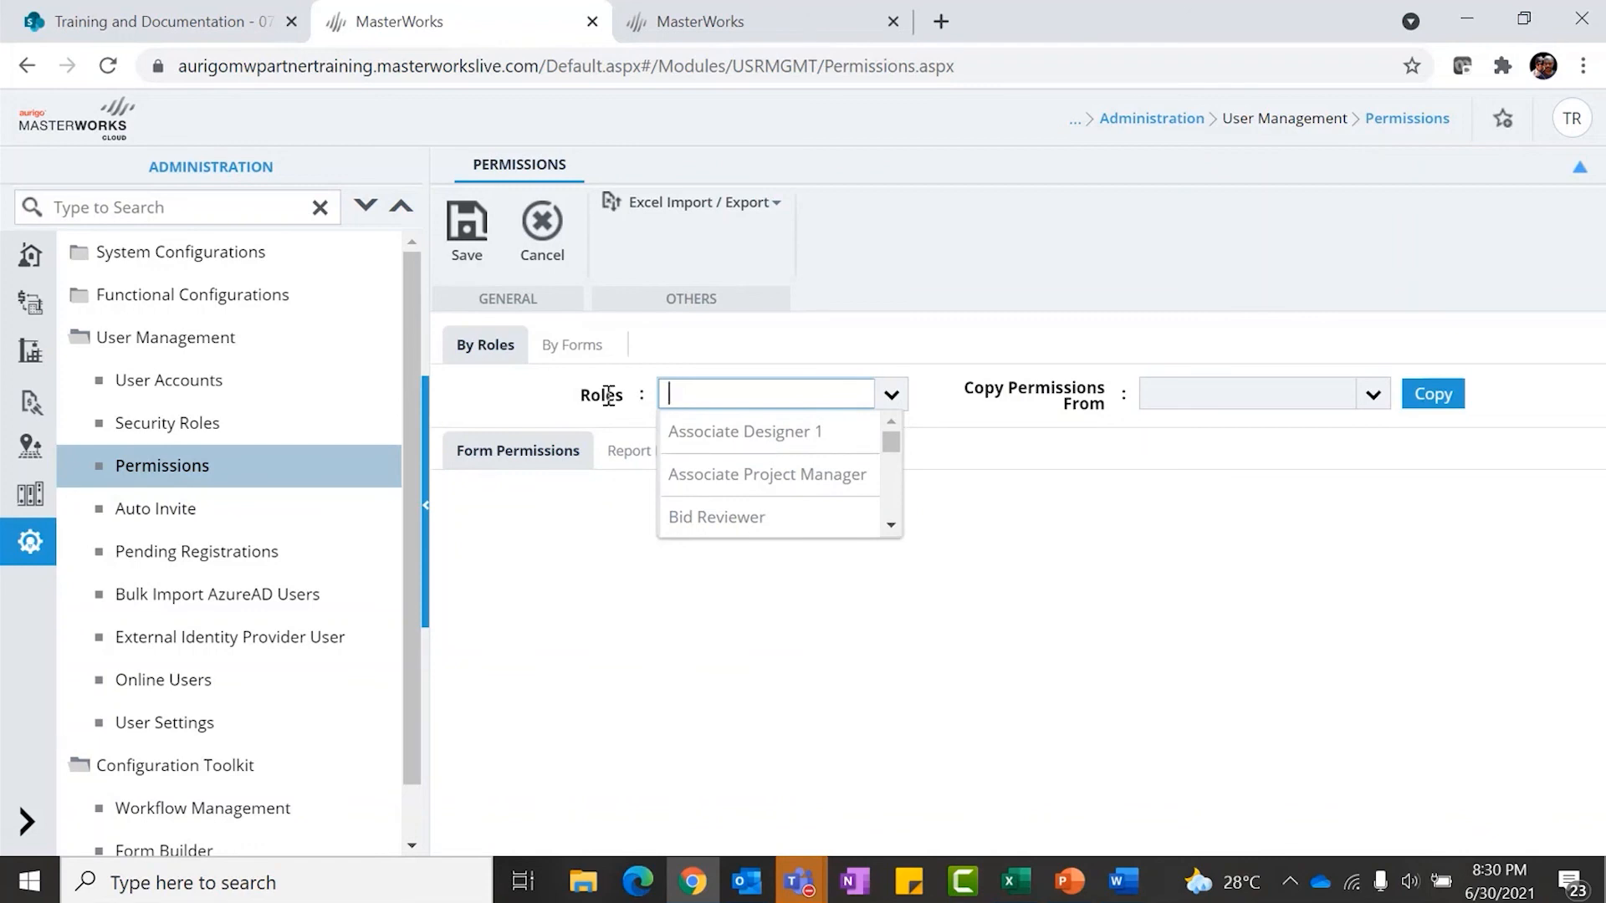
{"action": "left_click", "coordinate": [572, 344]}
{"action": "left_click", "coordinate": [907, 400]}
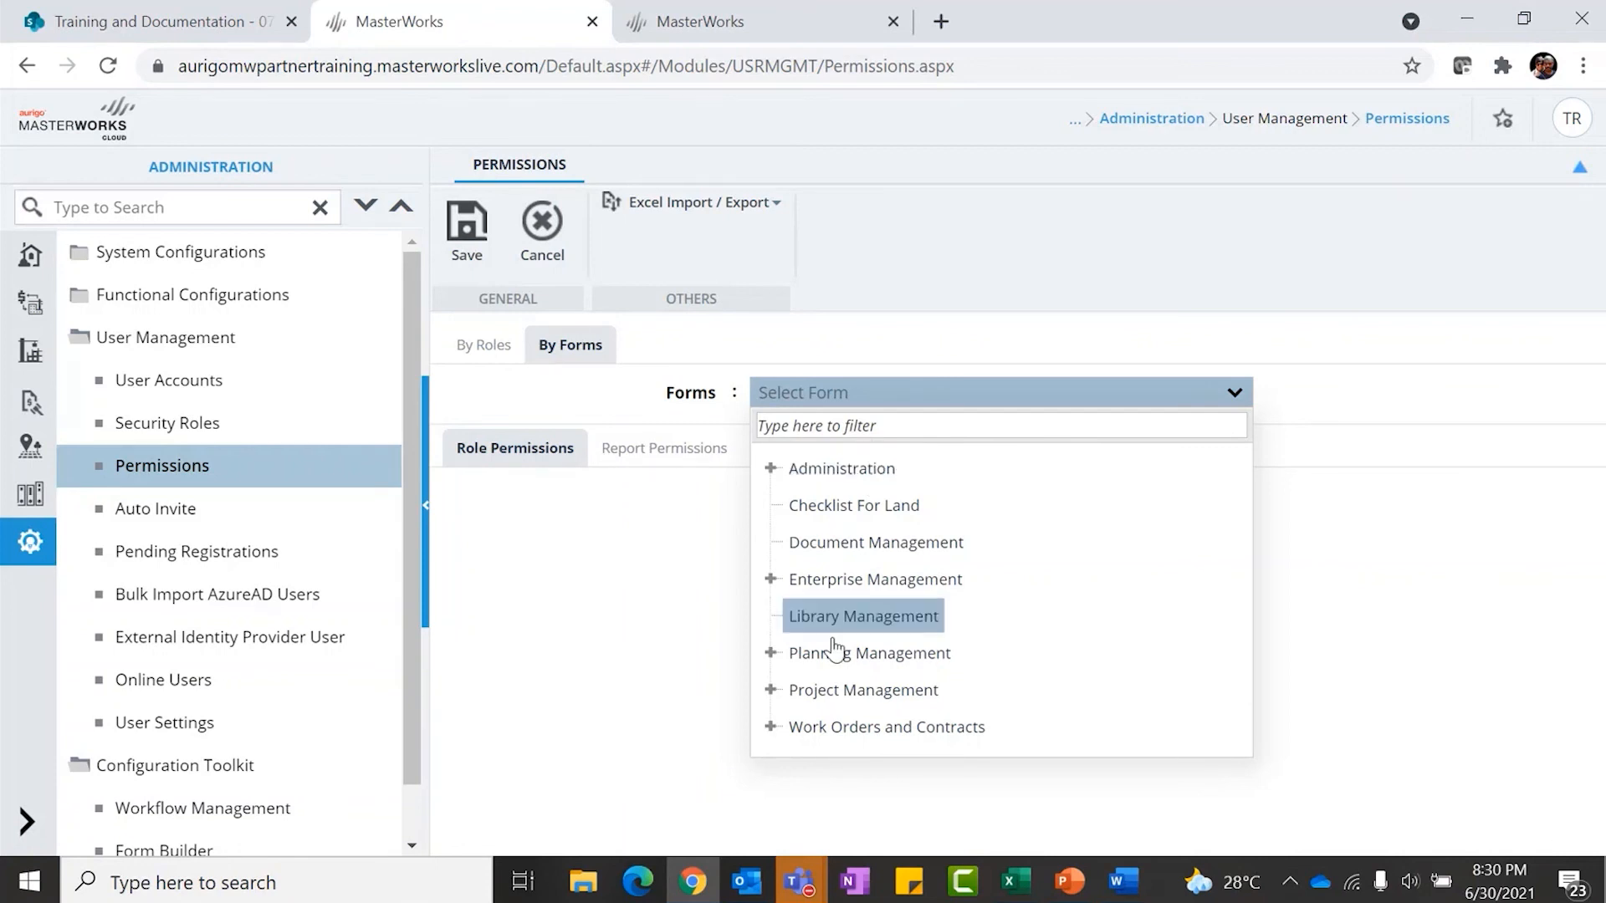
{"action": "left_click", "coordinate": [770, 690]}
{"action": "scroll", "coordinate": [870, 691], "scroll_direction": "down", "scroll_amount": 5}
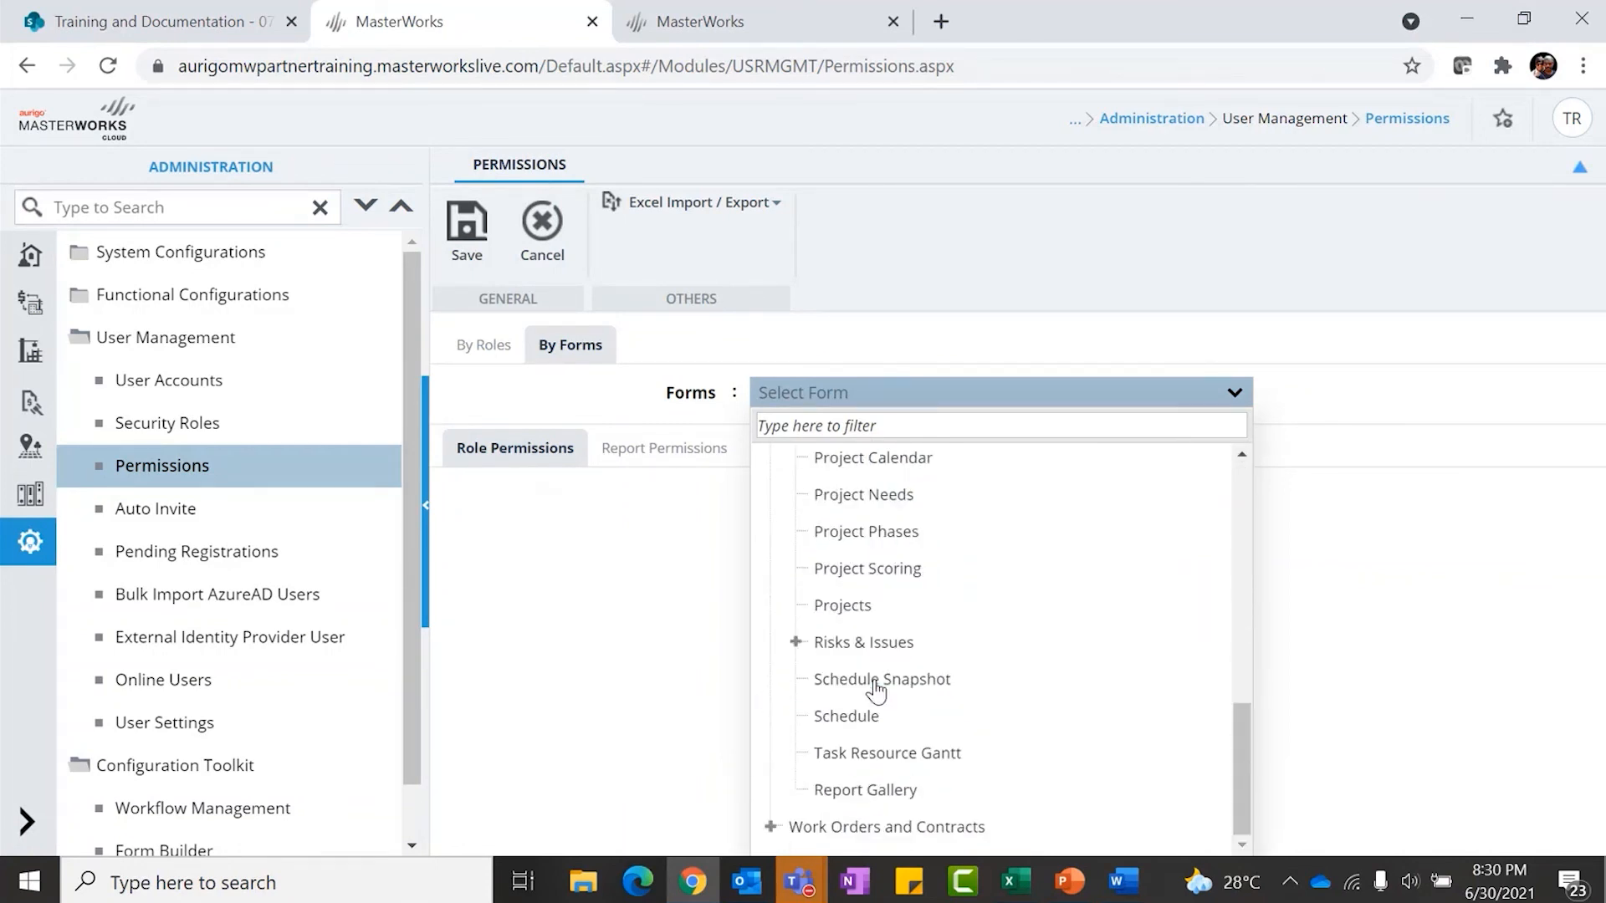
{"action": "left_click", "coordinate": [941, 433]}
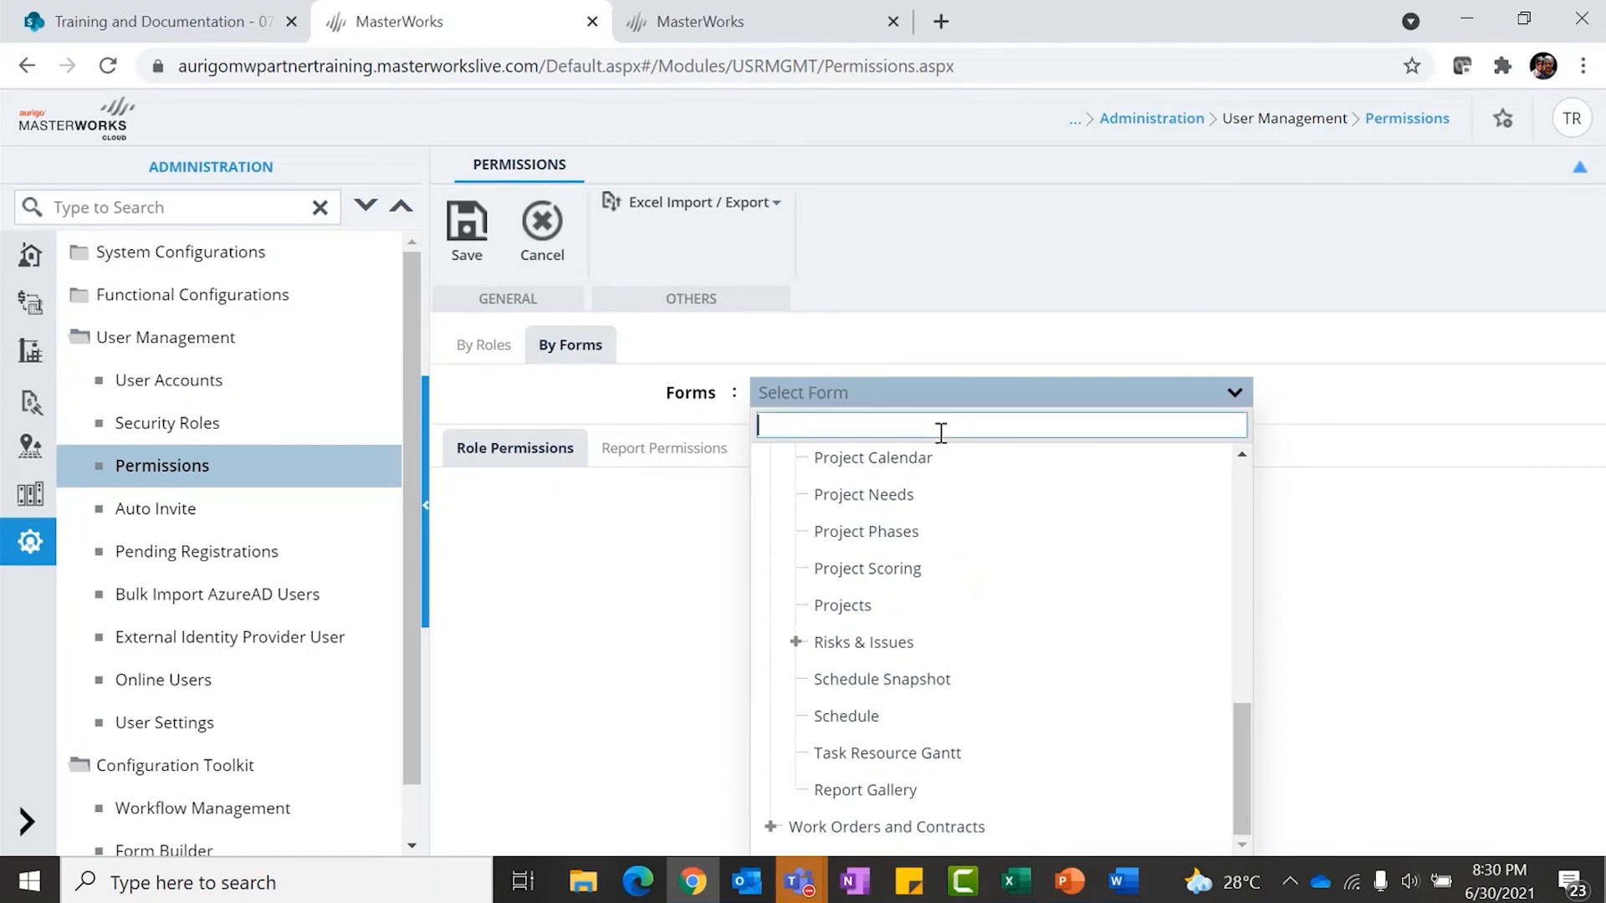
{"action": "type", "text": "Lionel"}
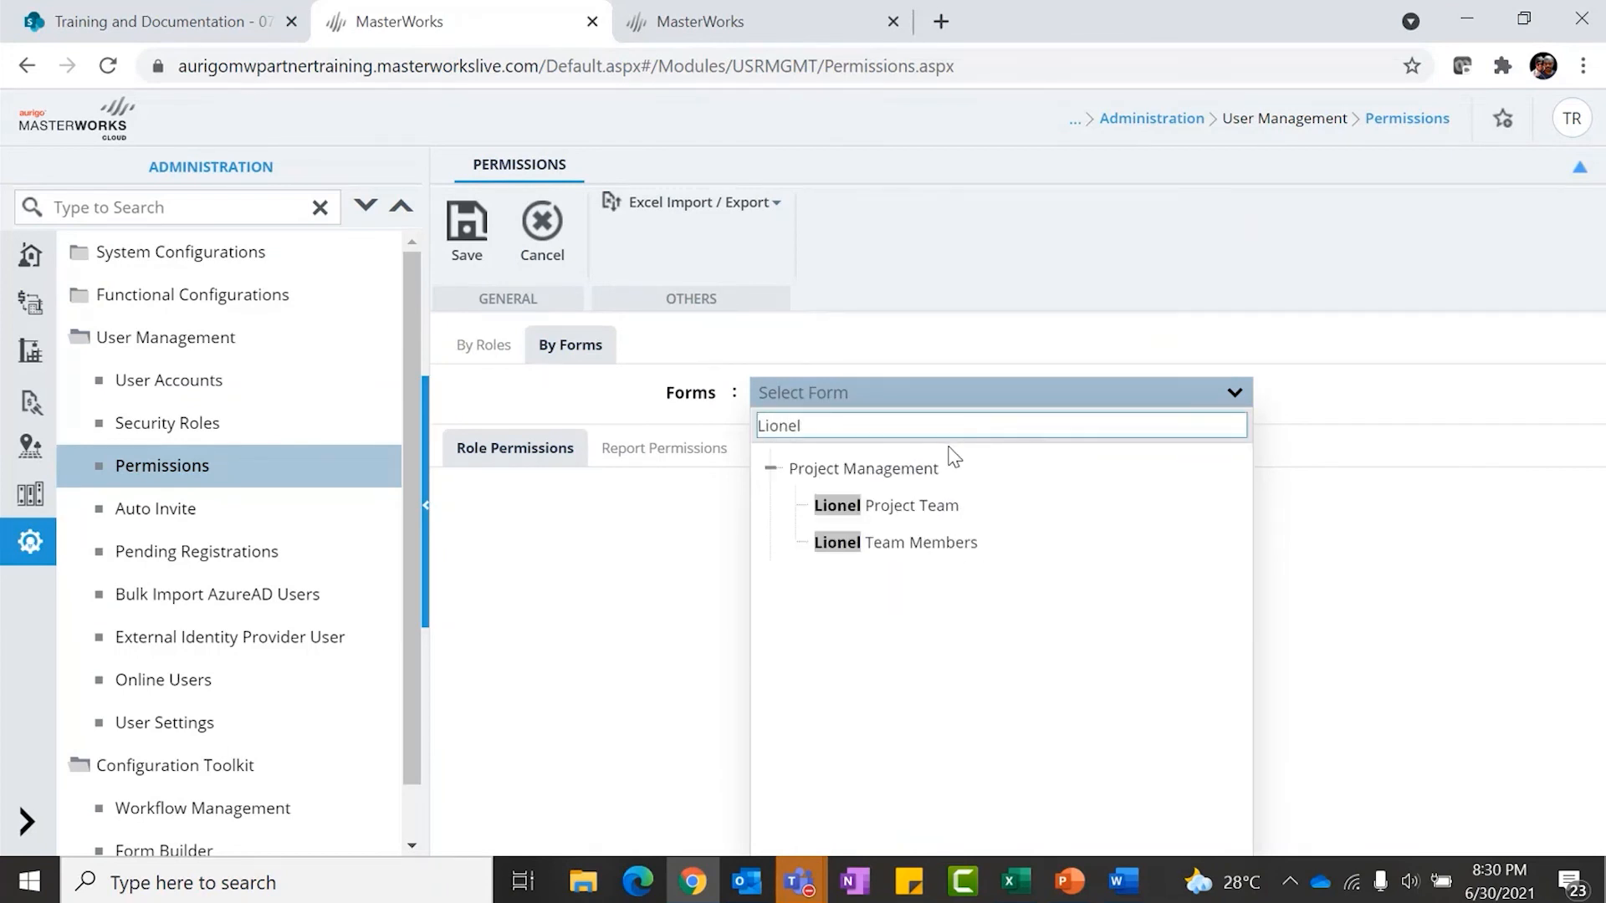
{"action": "left_click", "coordinate": [910, 507]}
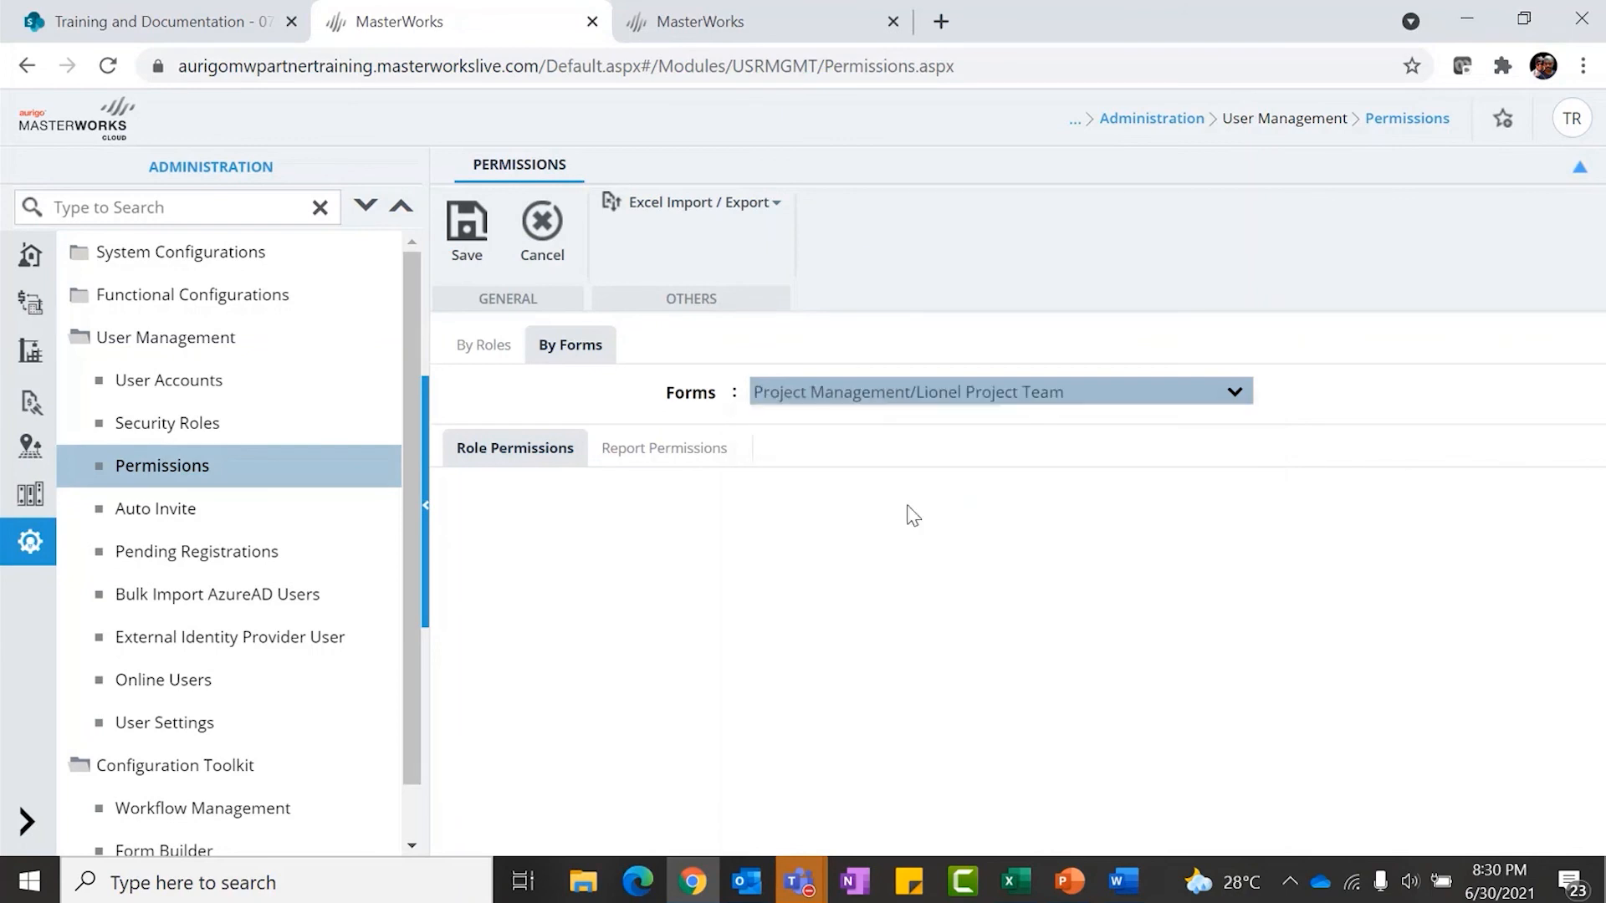
Grant the Associate Project Manager role all permissions on the form
{"action": "scroll", "coordinate": [740, 577], "scroll_direction": "down", "scroll_amount": 5}
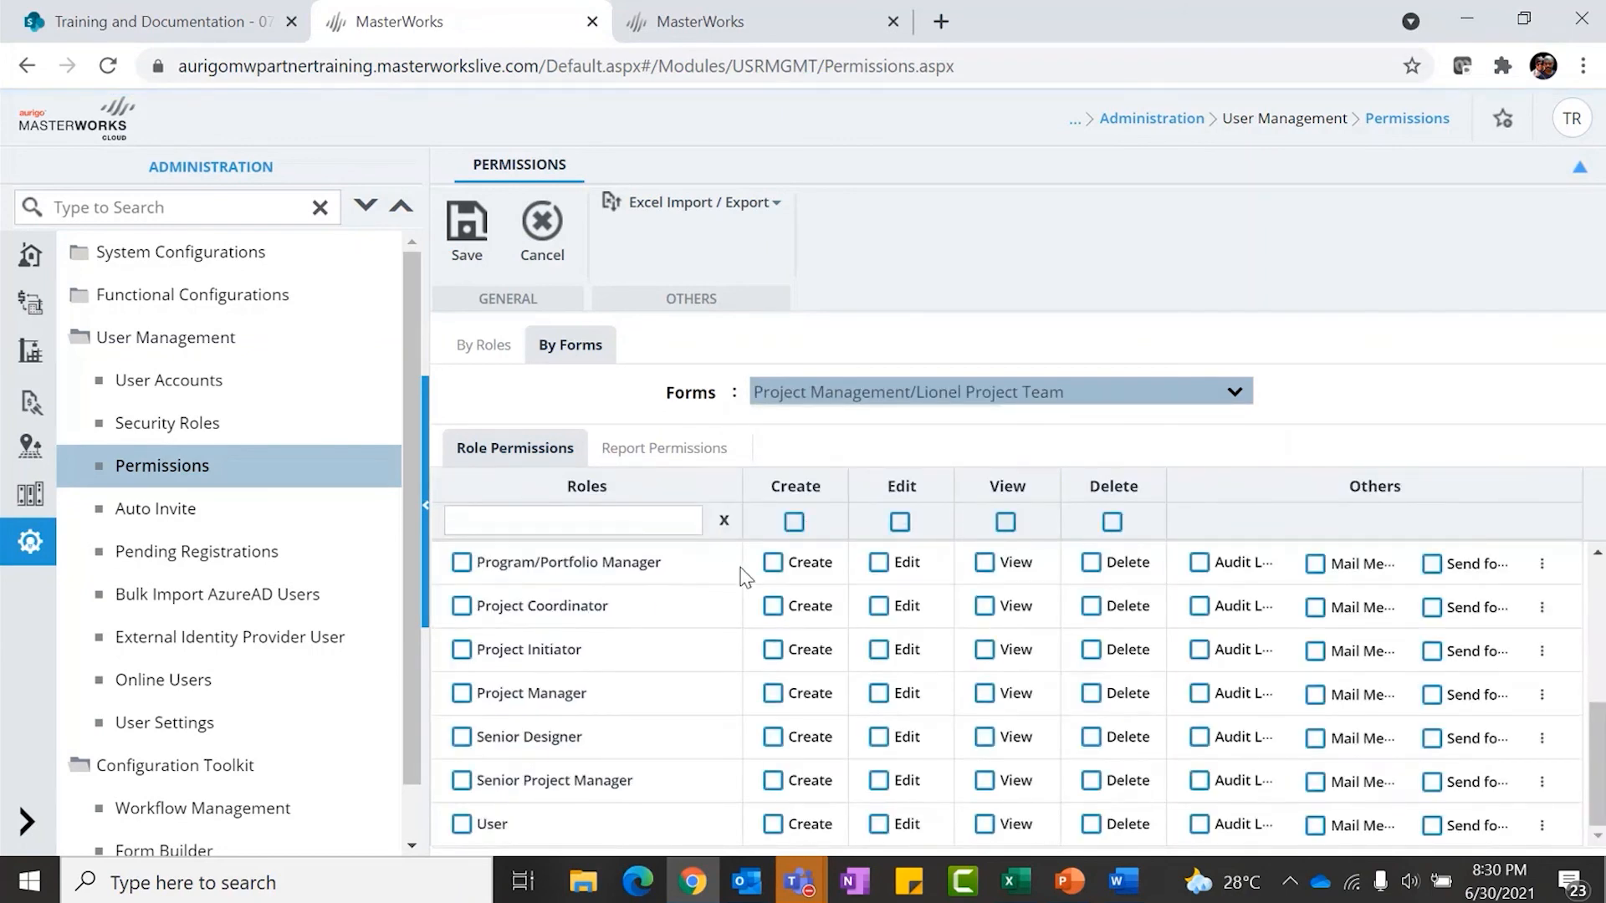
{"action": "scroll", "coordinate": [744, 575], "scroll_direction": "up", "scroll_amount": 5}
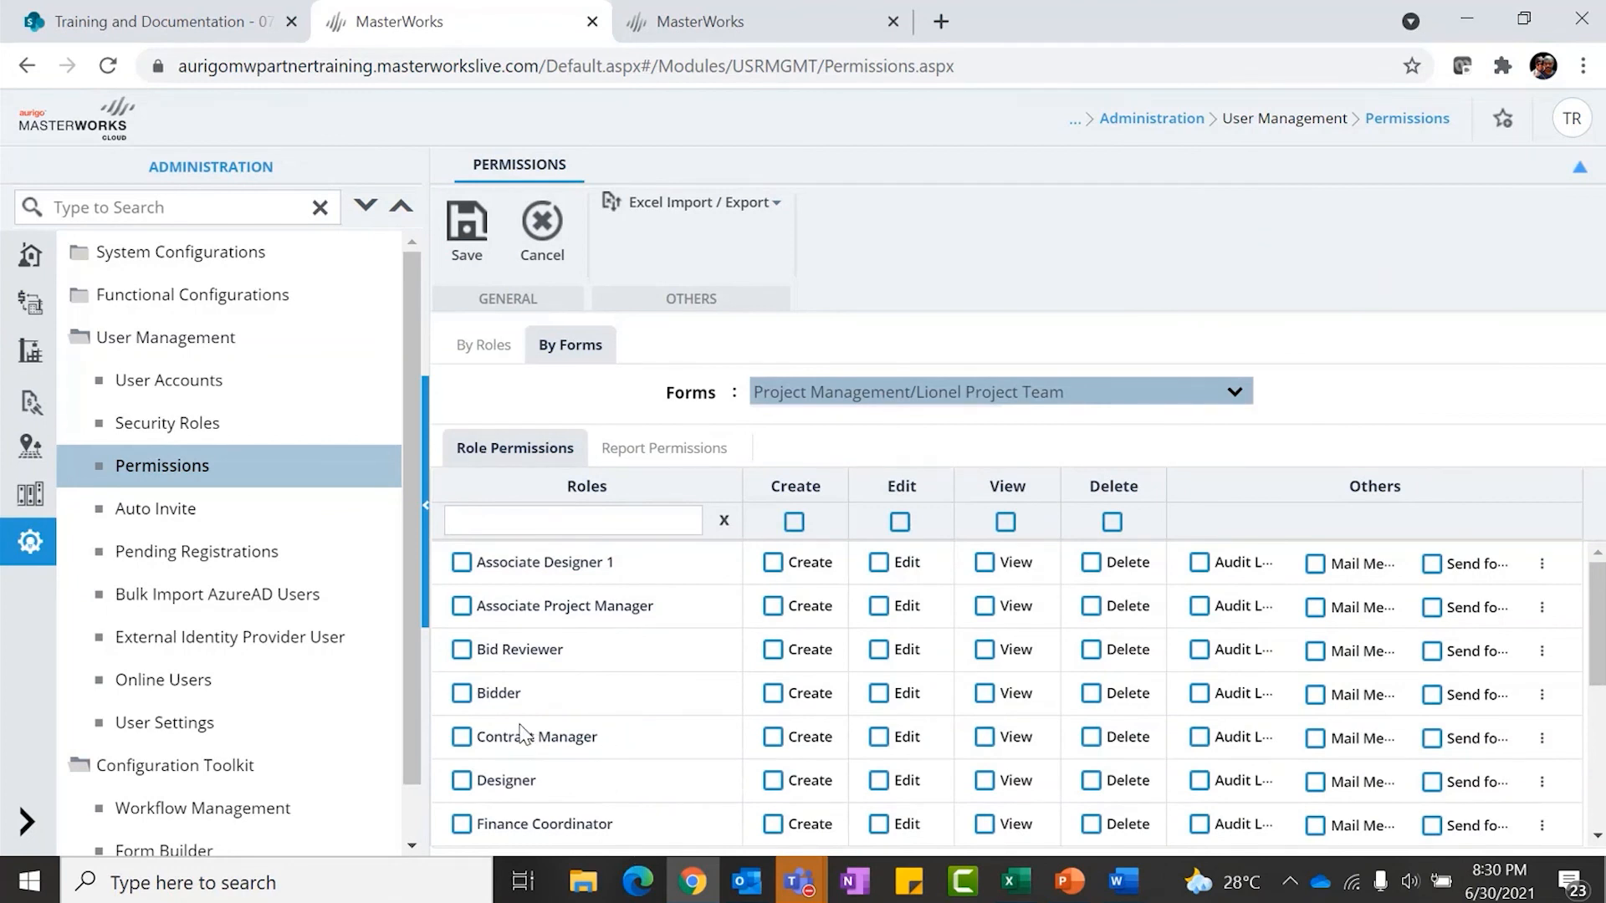
{"action": "scroll", "coordinate": [522, 729], "scroll_direction": "down", "scroll_amount": 1}
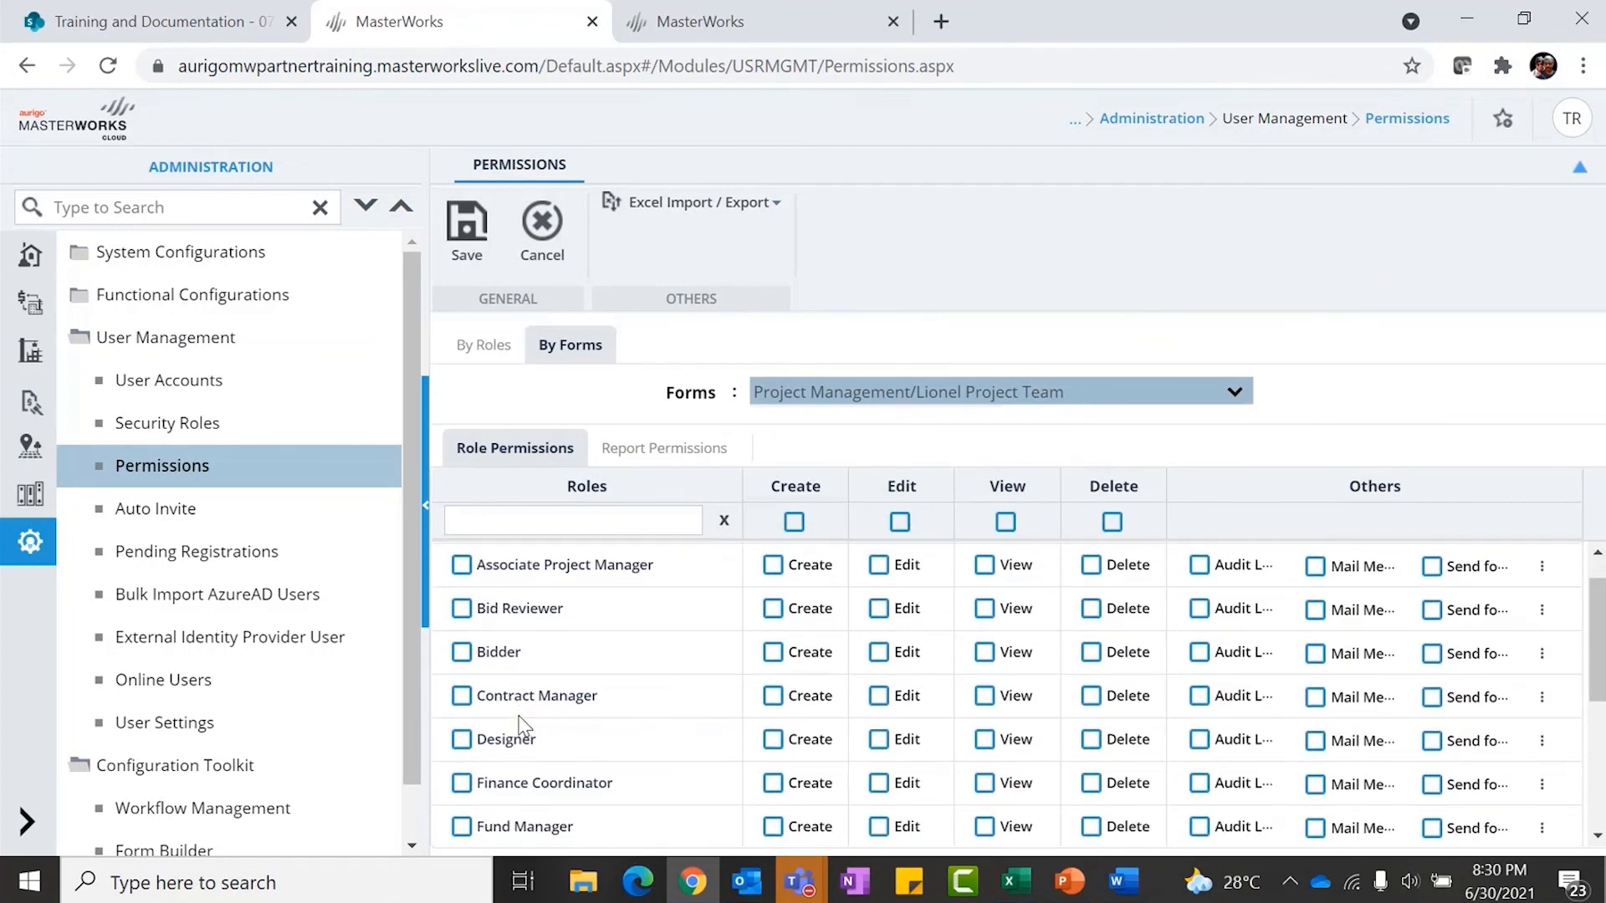
{"action": "scroll", "coordinate": [523, 728], "scroll_direction": "down", "scroll_amount": 4}
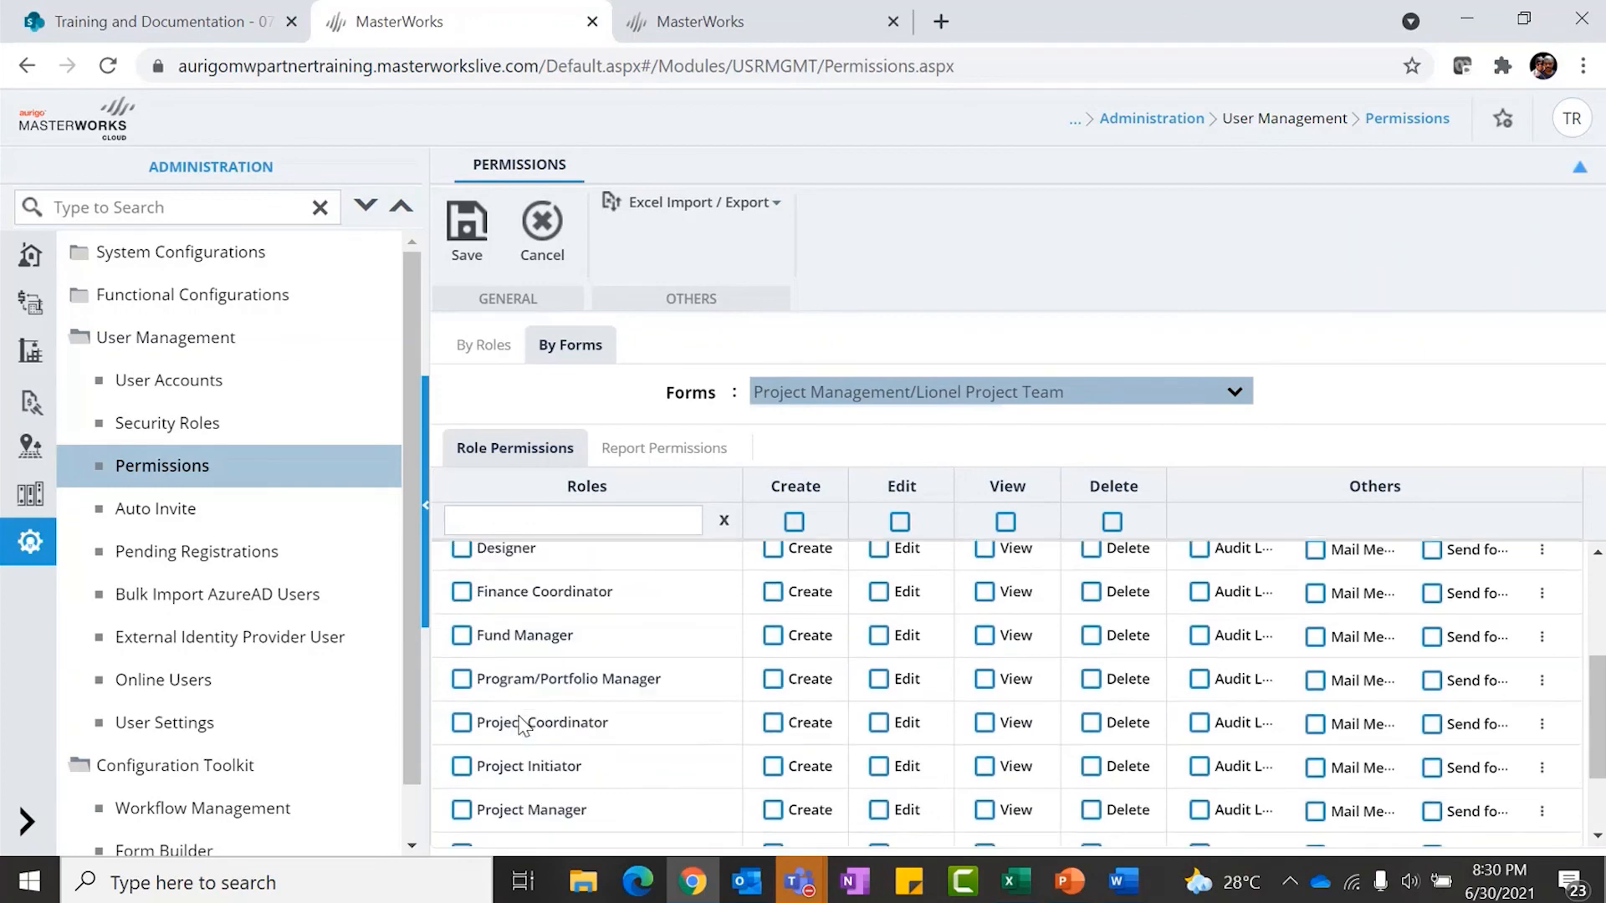
{"action": "scroll", "coordinate": [520, 724], "scroll_direction": "up", "scroll_amount": 5}
{"action": "left_click", "coordinate": [461, 605]}
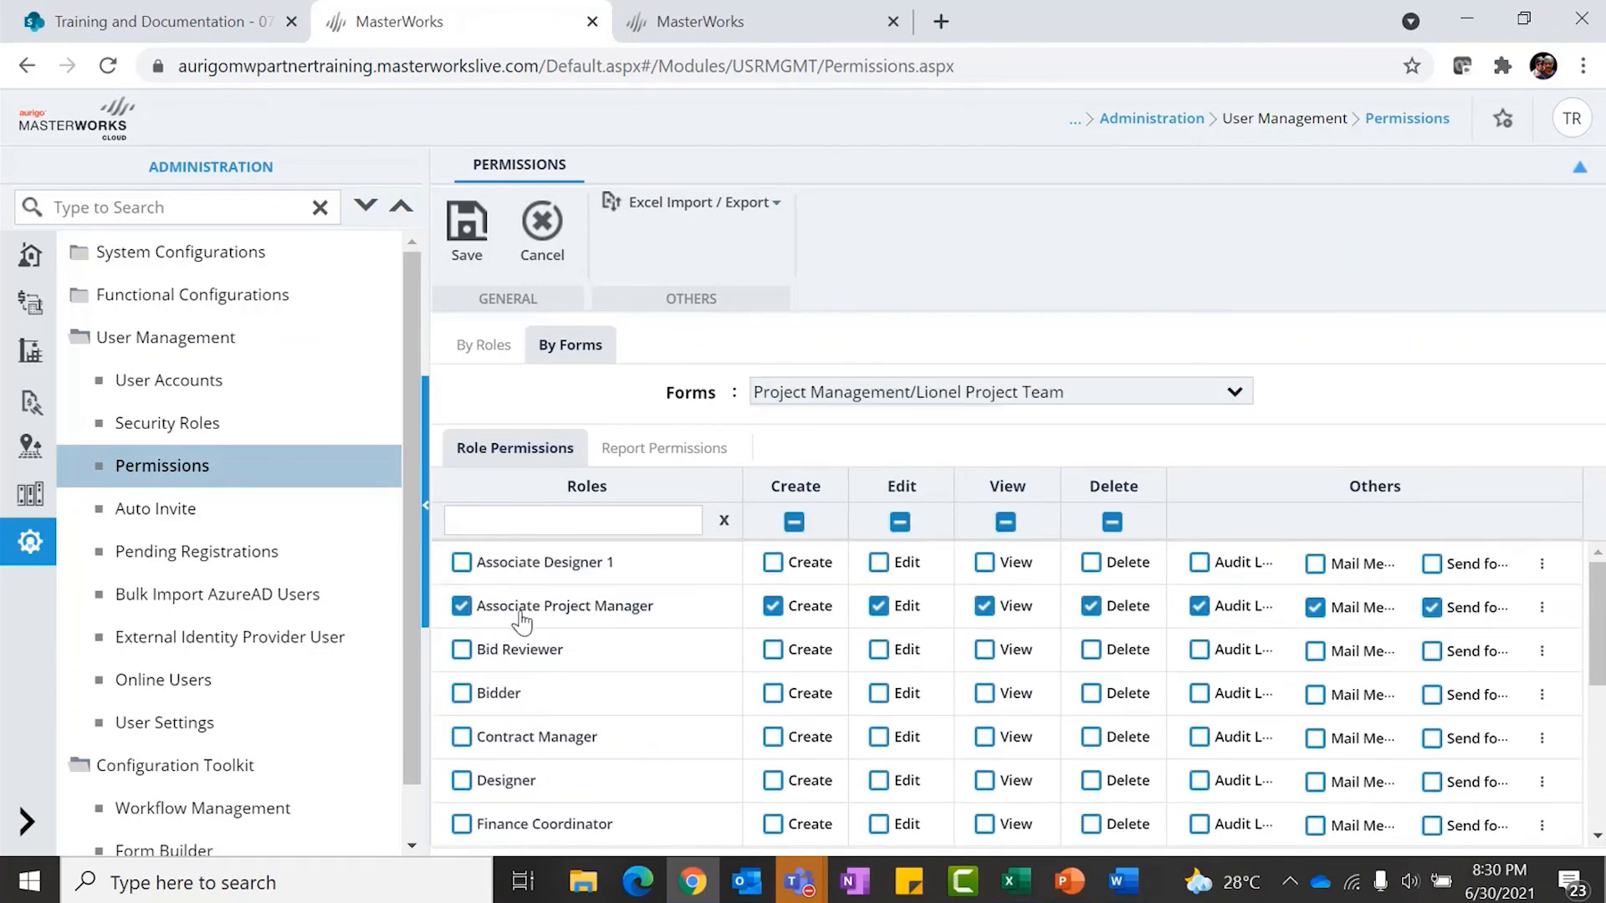
Grant all form permissions to the Project Coordinator, Project Initiator, Project Manager and Senior Project Manager roles, leaving Senior Designer unselected
{"action": "scroll", "coordinate": [522, 620], "scroll_direction": "down", "scroll_amount": 6}
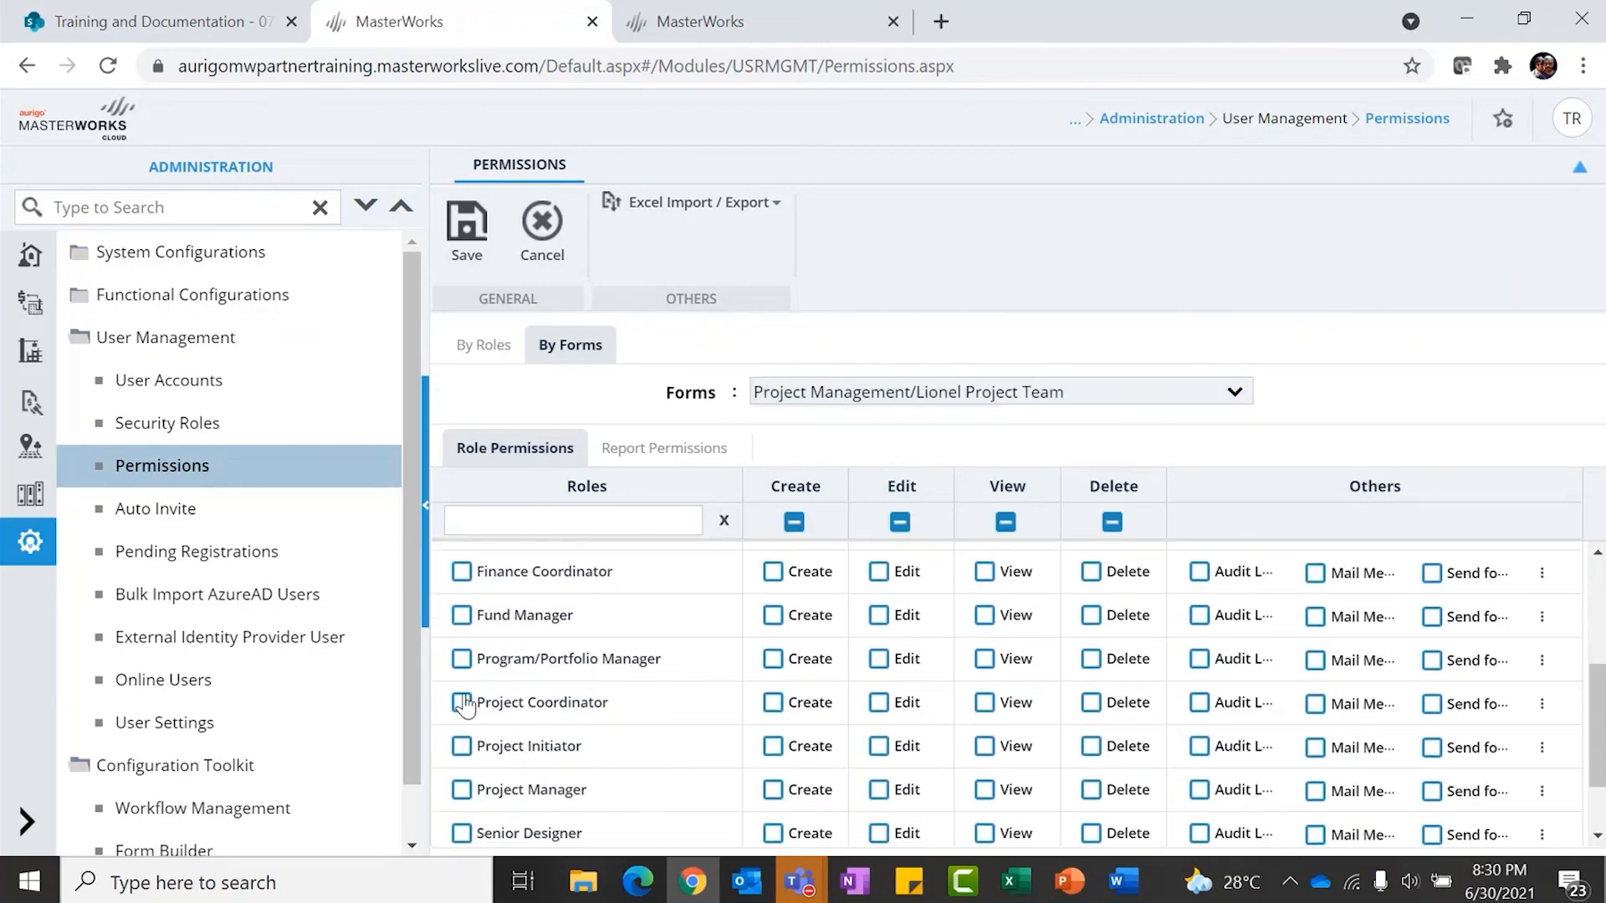
{"action": "left_click", "coordinate": [462, 703]}
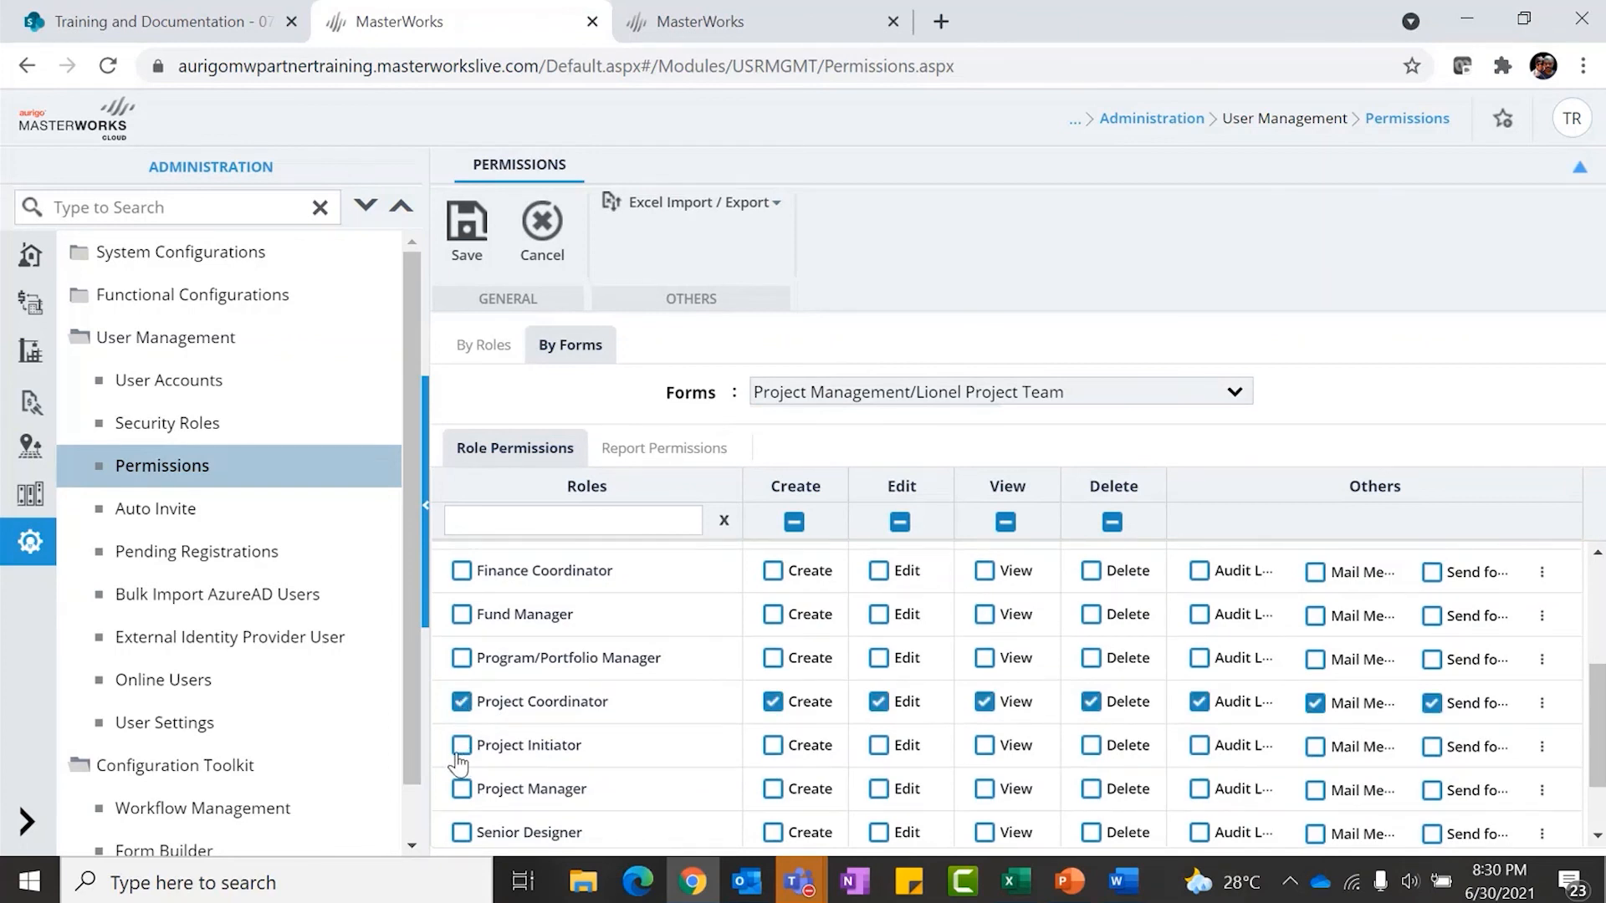
{"action": "left_click", "coordinate": [461, 745]}
{"action": "left_click", "coordinate": [461, 789]}
{"action": "scroll", "coordinate": [465, 778], "scroll_direction": "down", "scroll_amount": 2}
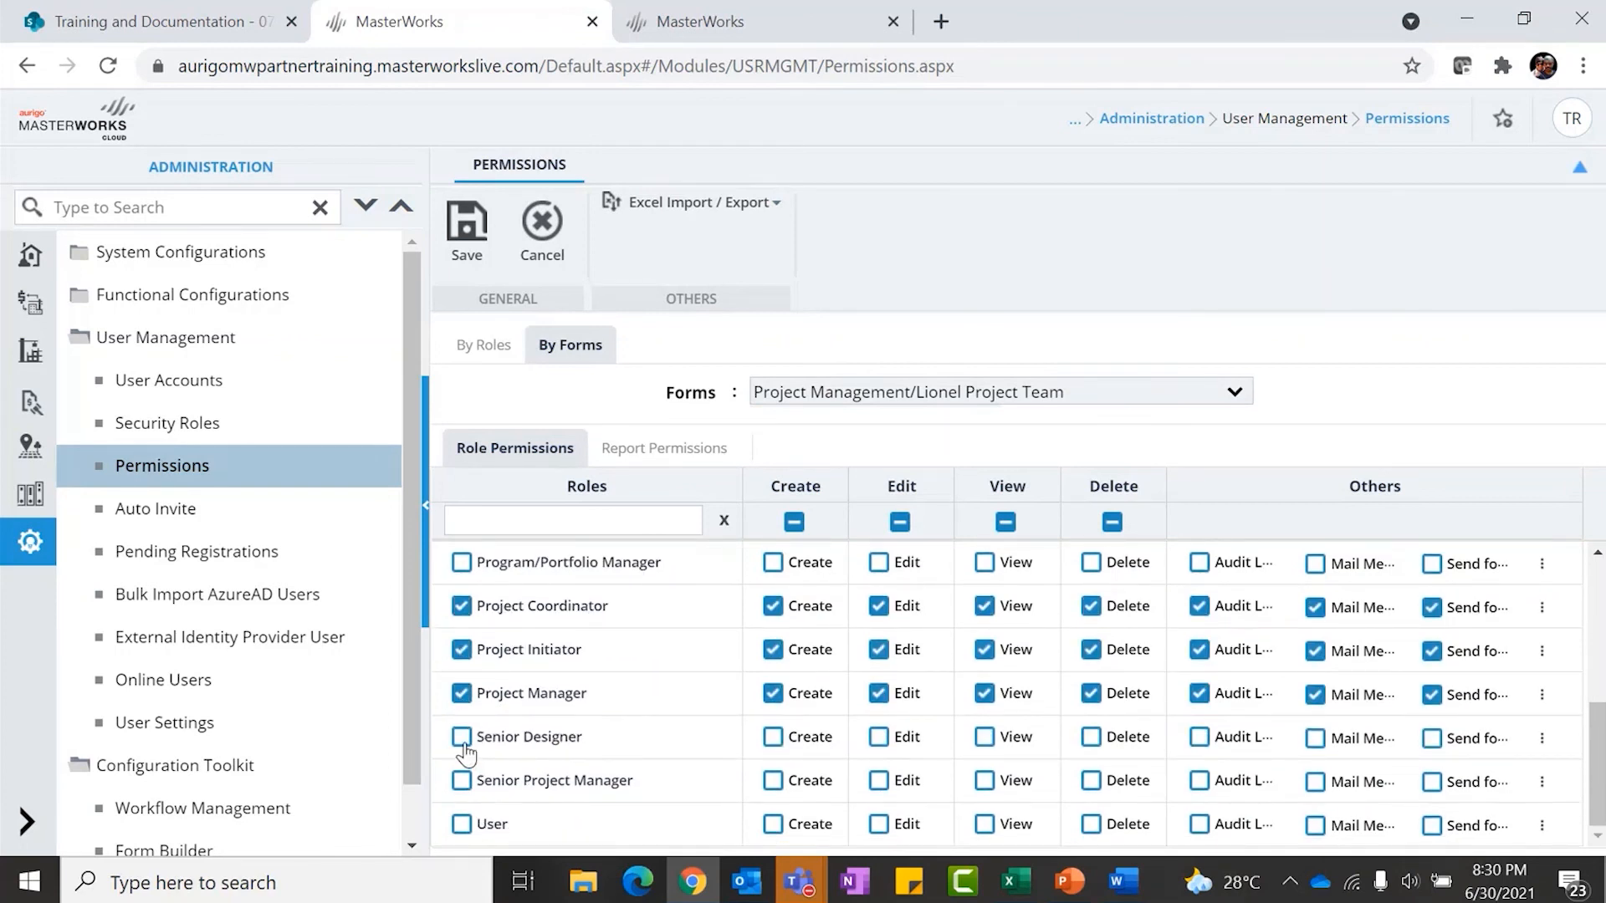
{"action": "left_click", "coordinate": [462, 740]}
{"action": "left_click", "coordinate": [462, 741]}
{"action": "left_click", "coordinate": [461, 780]}
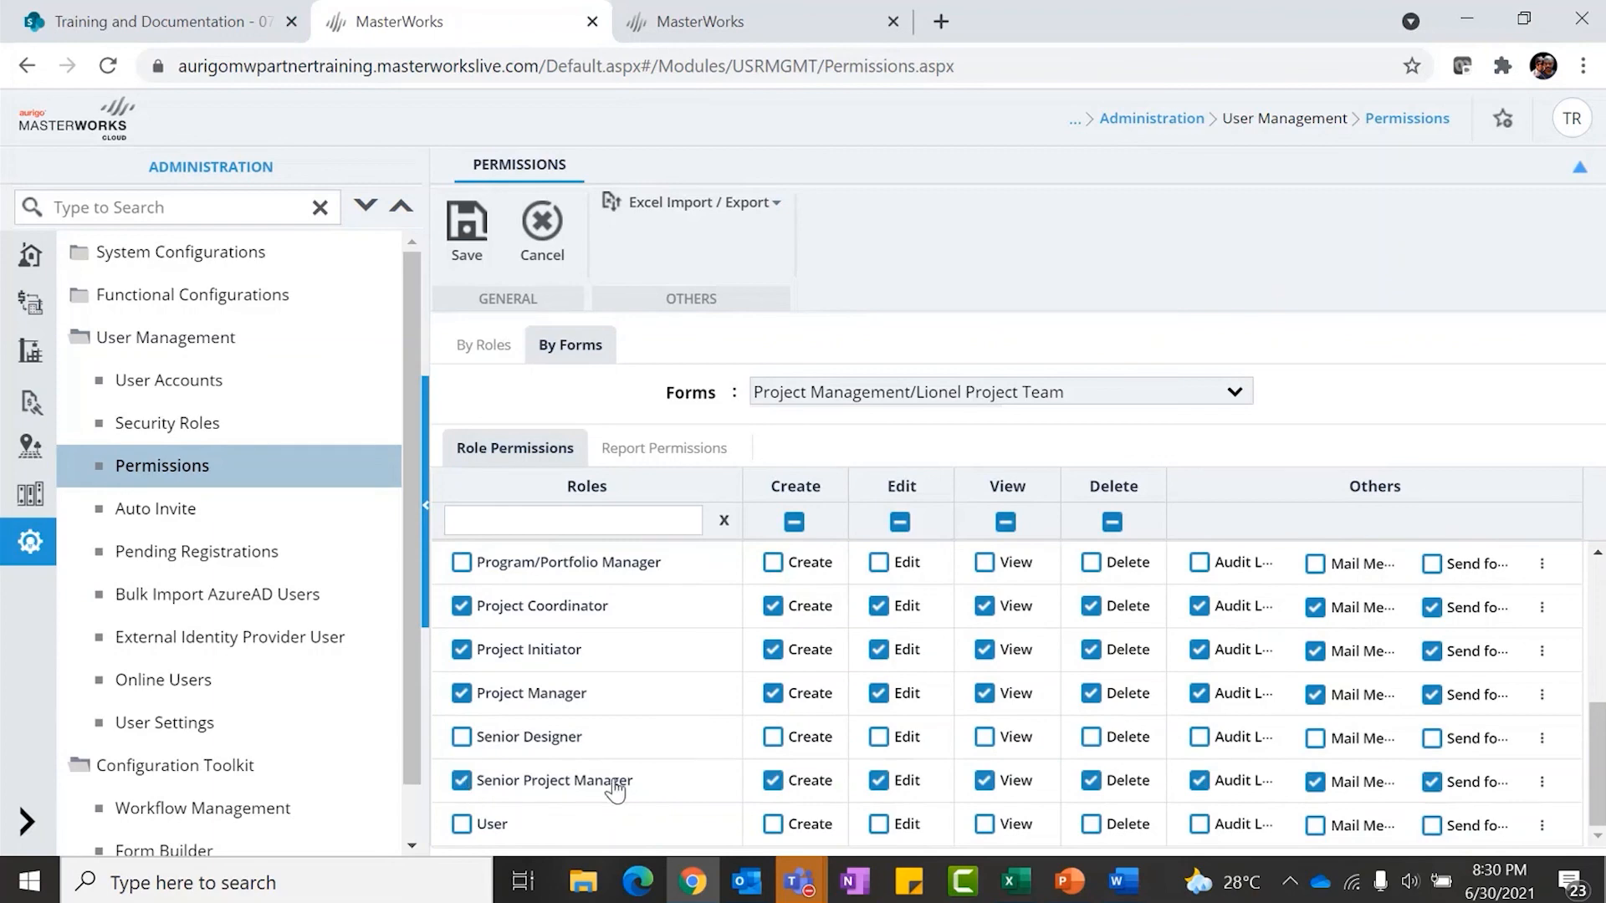
Remove the Delete permission from the Associate Project Manager role
{"action": "scroll", "coordinate": [615, 803], "scroll_direction": "up", "scroll_amount": 1}
{"action": "scroll", "coordinate": [614, 815], "scroll_direction": "up", "scroll_amount": 3}
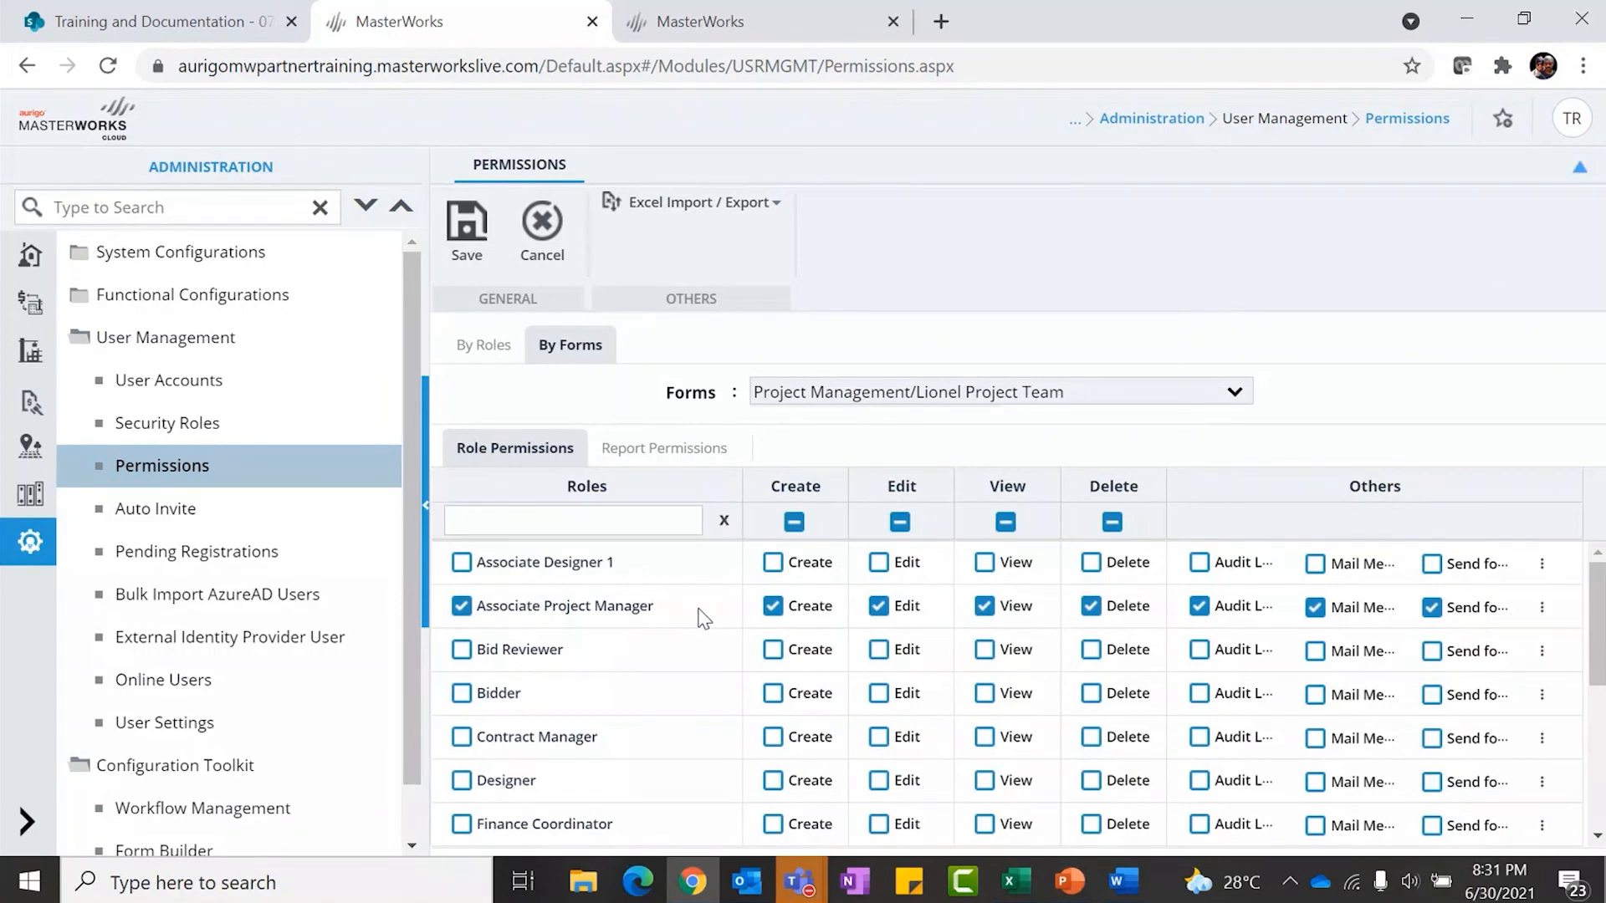
{"action": "left_click", "coordinate": [1092, 607]}
{"action": "scroll", "coordinate": [670, 674], "scroll_direction": "down", "scroll_amount": 4}
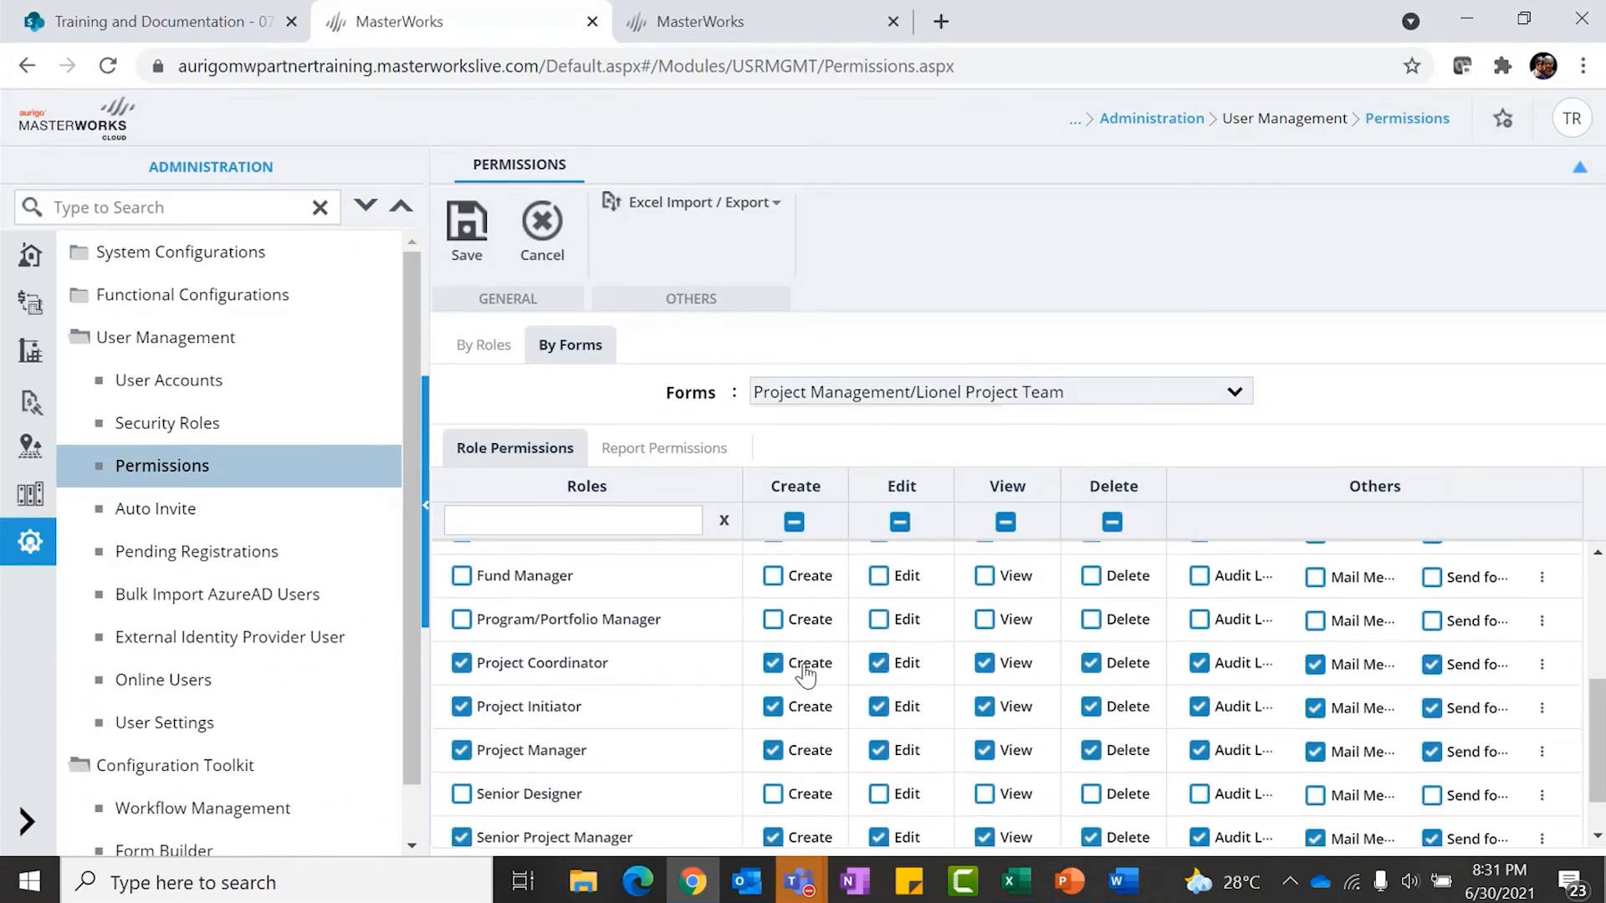
Remove the Create and Delete permissions from the Project Initiator role on the form
{"action": "left_click", "coordinate": [773, 706]}
{"action": "left_click", "coordinate": [1092, 708]}
{"action": "scroll", "coordinate": [562, 694], "scroll_direction": "up", "scroll_amount": 5}
Review the roles under the form's report permissions, and save the permission settings from the role permissions view
{"action": "left_click", "coordinate": [681, 454]}
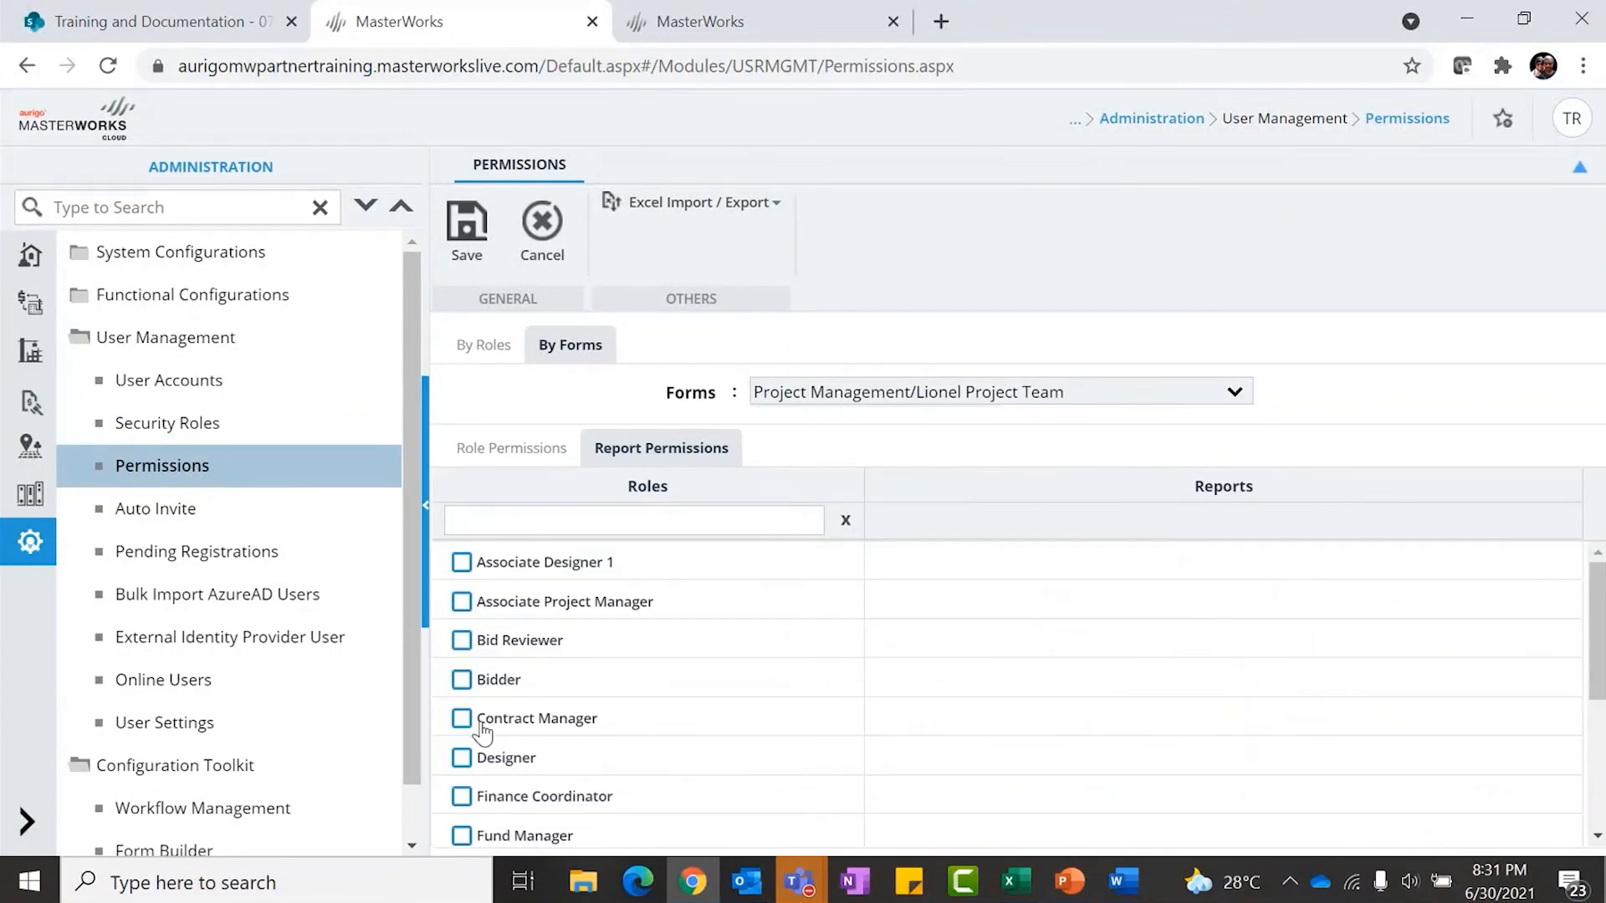
{"action": "scroll", "coordinate": [799, 731], "scroll_direction": "down", "scroll_amount": 3}
{"action": "scroll", "coordinate": [531, 667], "scroll_direction": "up", "scroll_amount": 3}
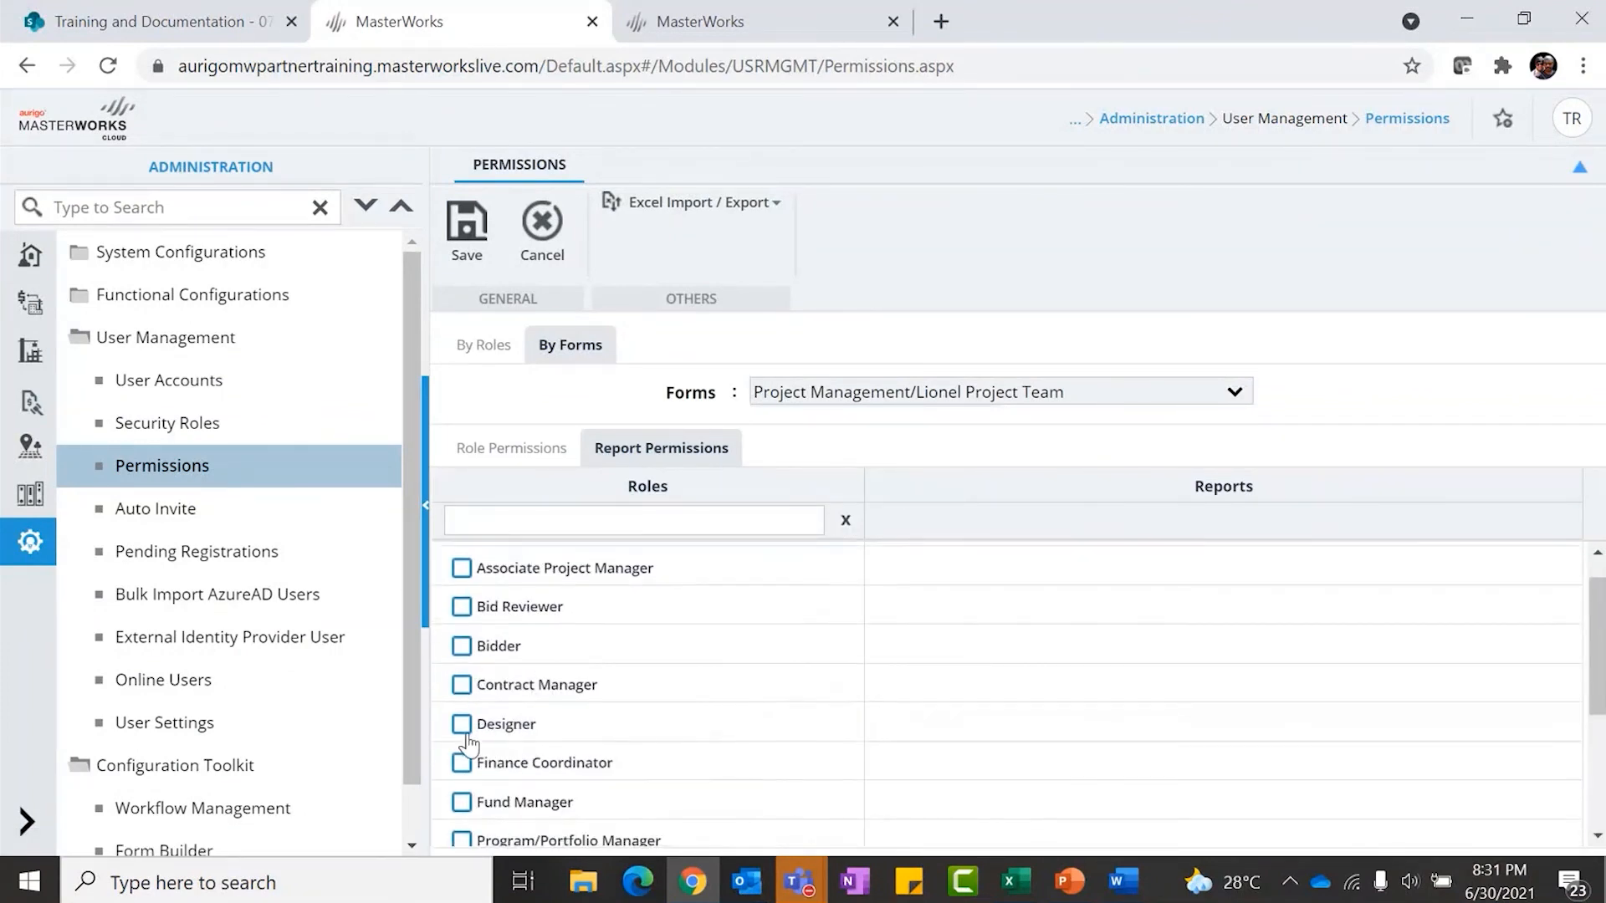
{"action": "scroll", "coordinate": [465, 735], "scroll_direction": "down", "scroll_amount": 2}
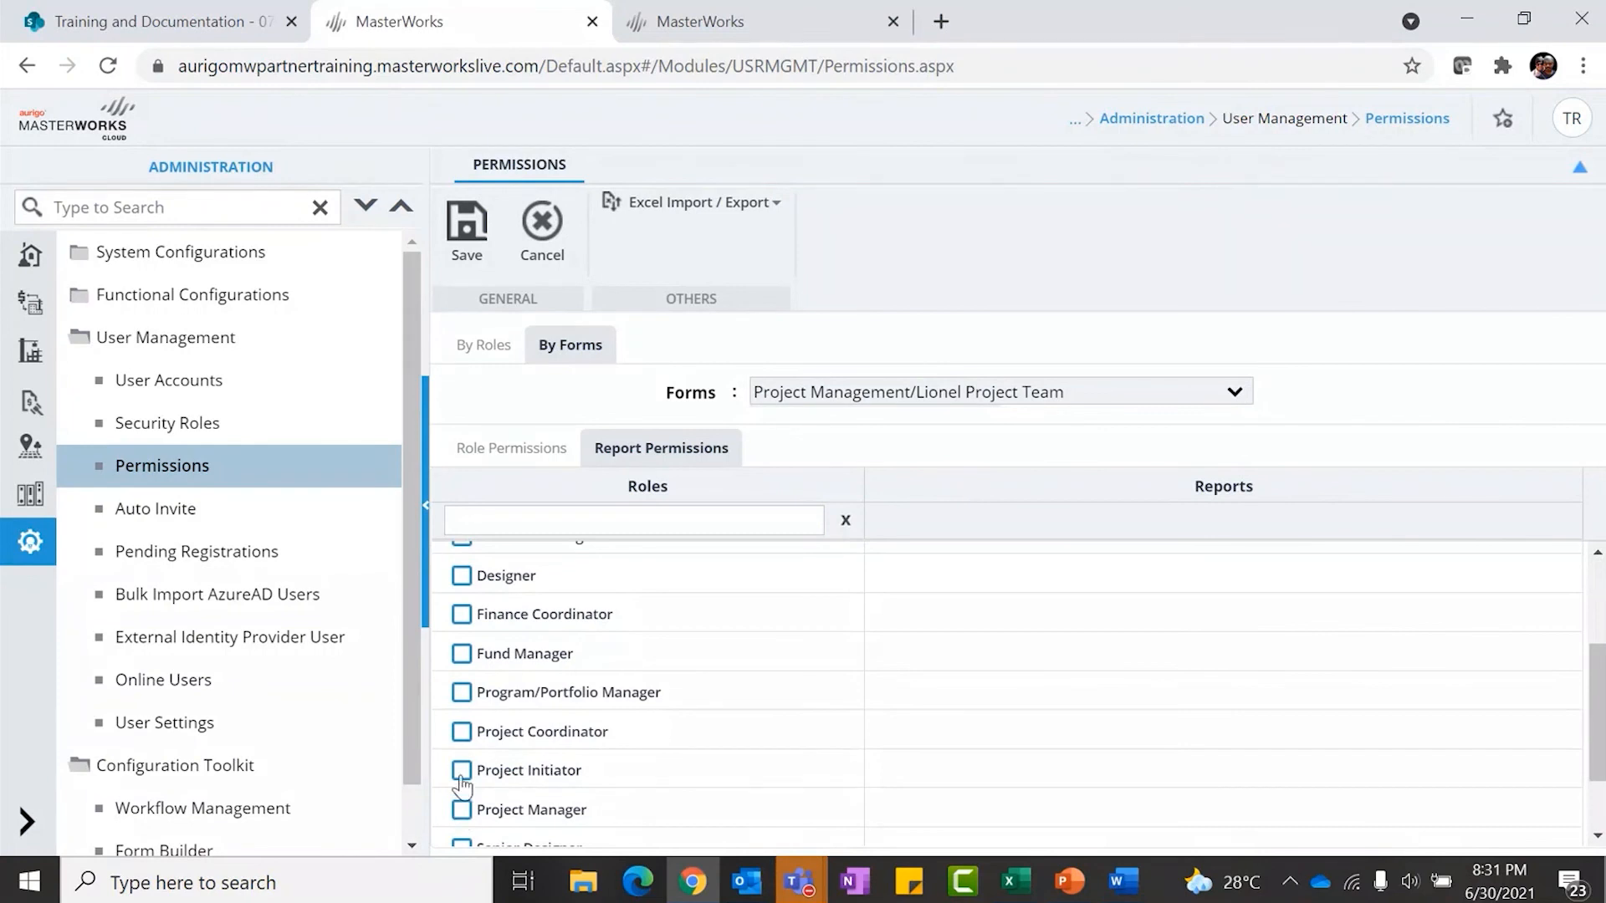
{"action": "scroll", "coordinate": [957, 742], "scroll_direction": "up", "scroll_amount": 2}
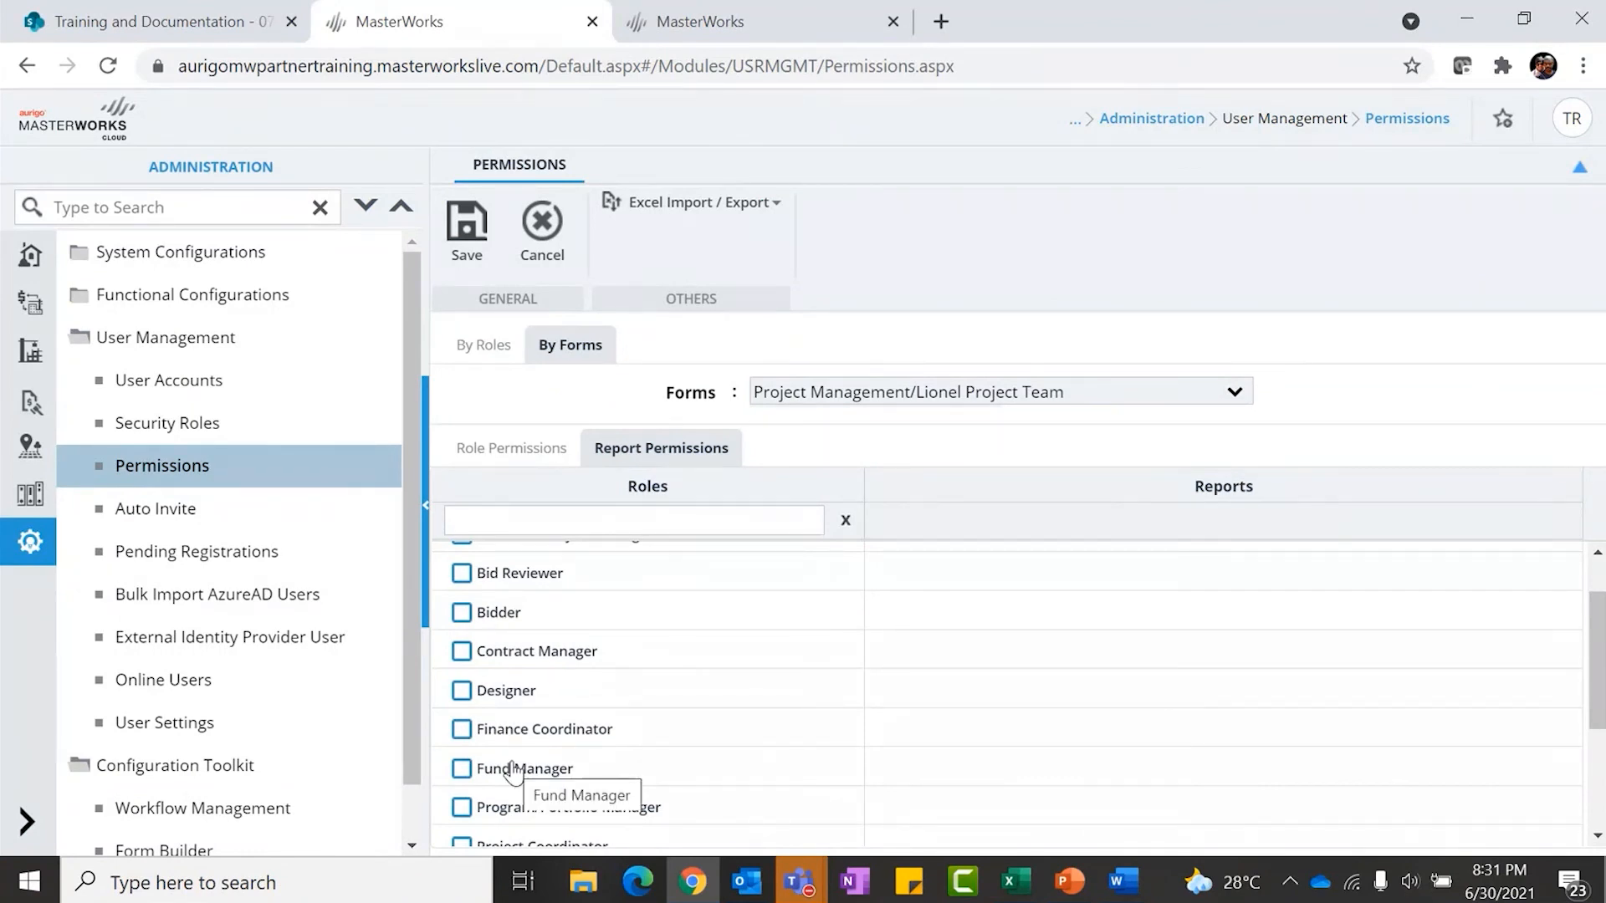
{"action": "scroll", "coordinate": [846, 711], "scroll_direction": "up", "scroll_amount": 2}
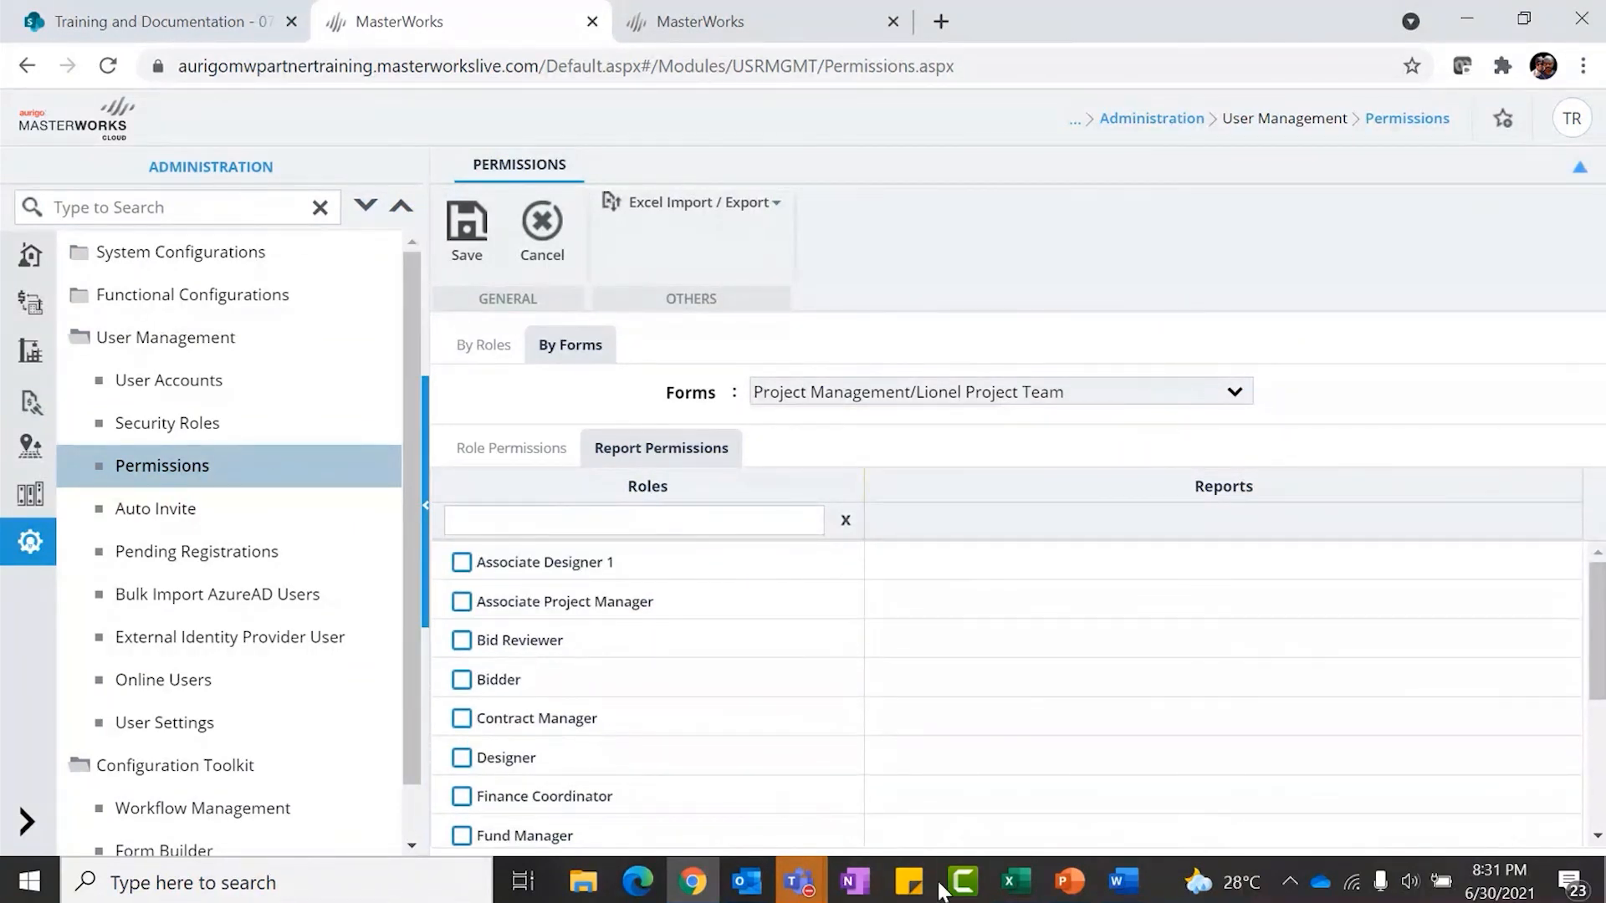
{"action": "left_click", "coordinate": [525, 449]}
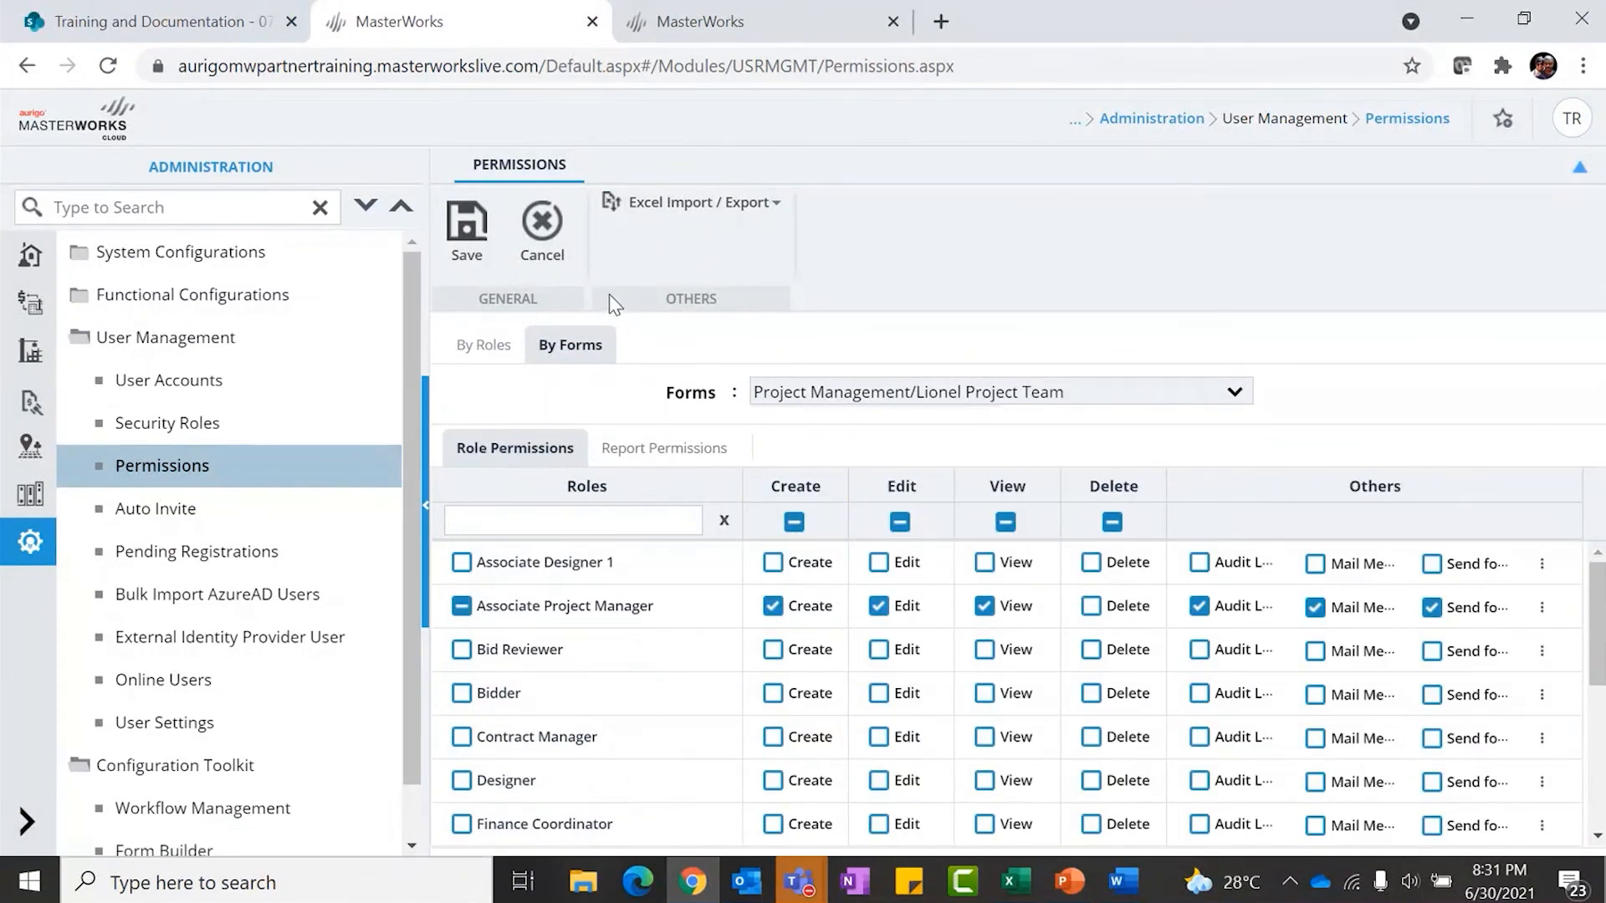
{"action": "left_click", "coordinate": [484, 244]}
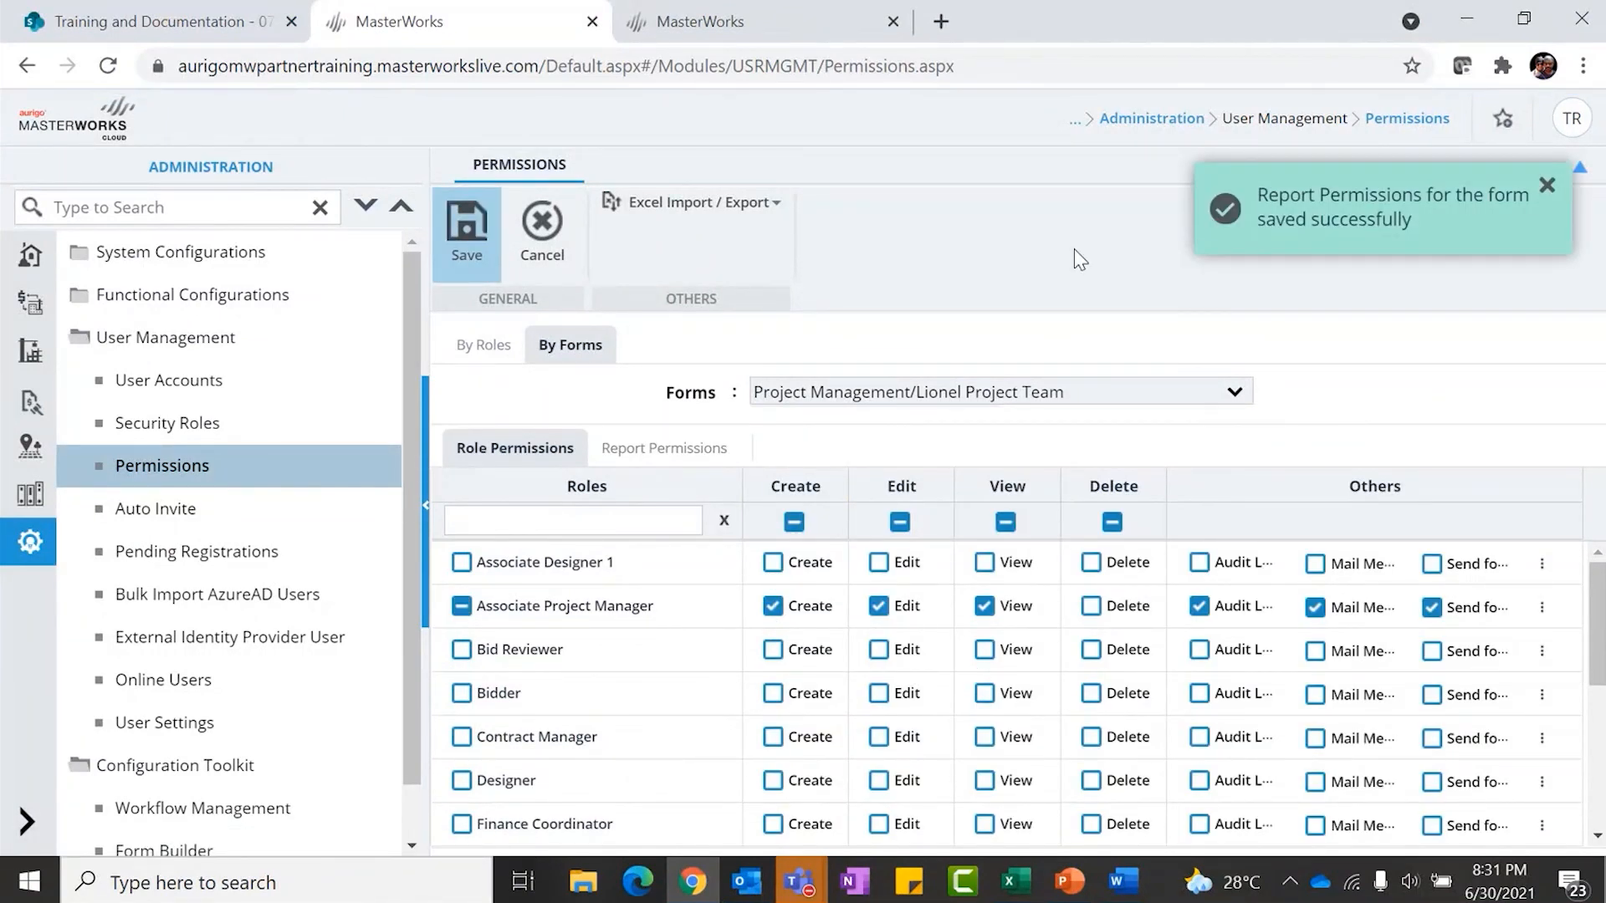